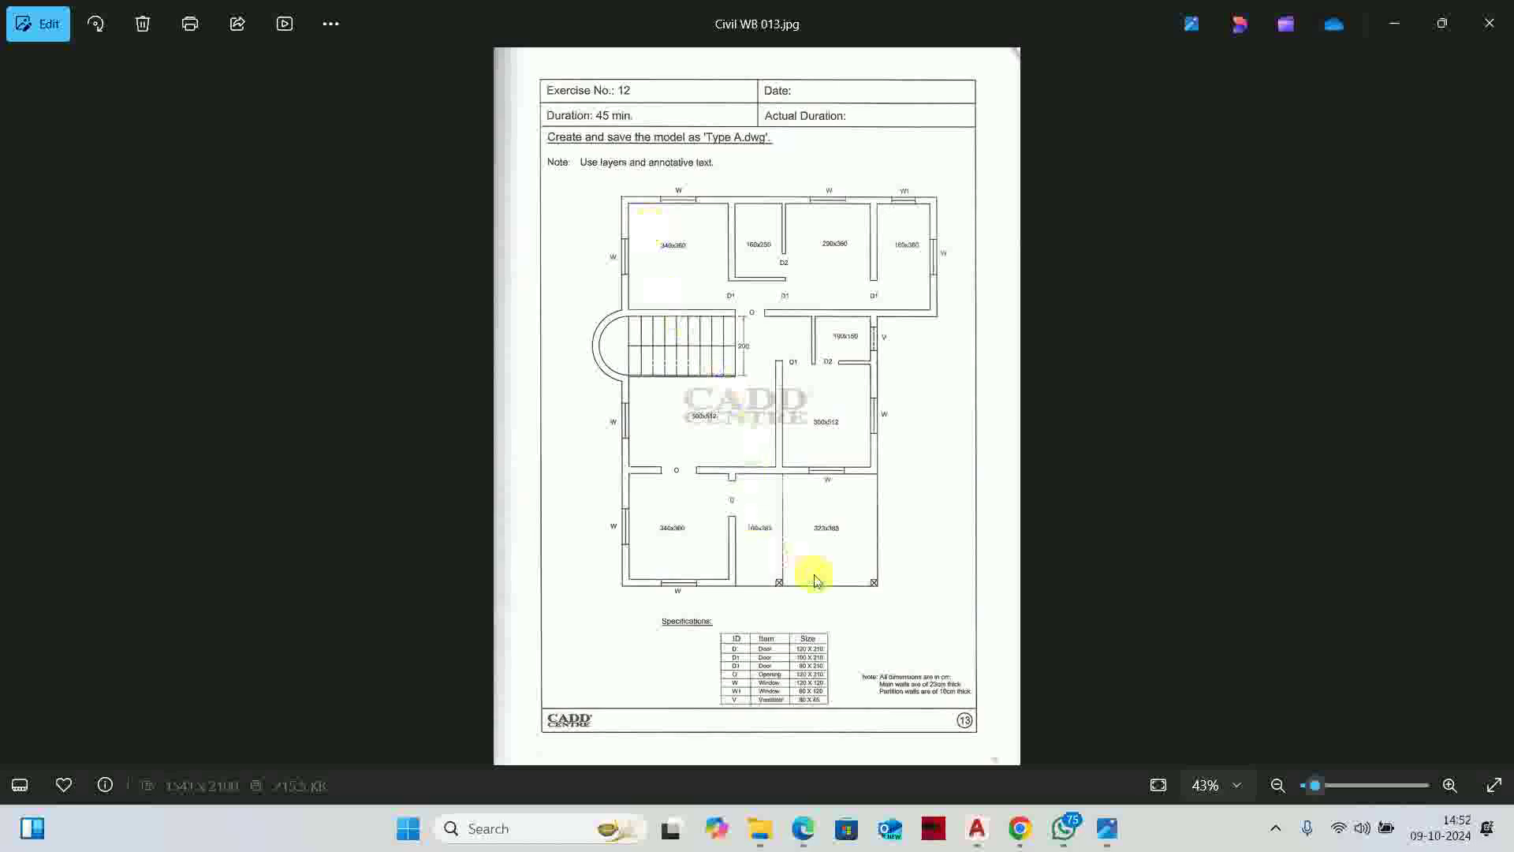
# Examine the floor plan image's note on dimension units and wall thicknesses and the layout of the upper rooms
pyautogui.scroll(5, 811, 581)
pyautogui.scroll(4, 1390, 573)
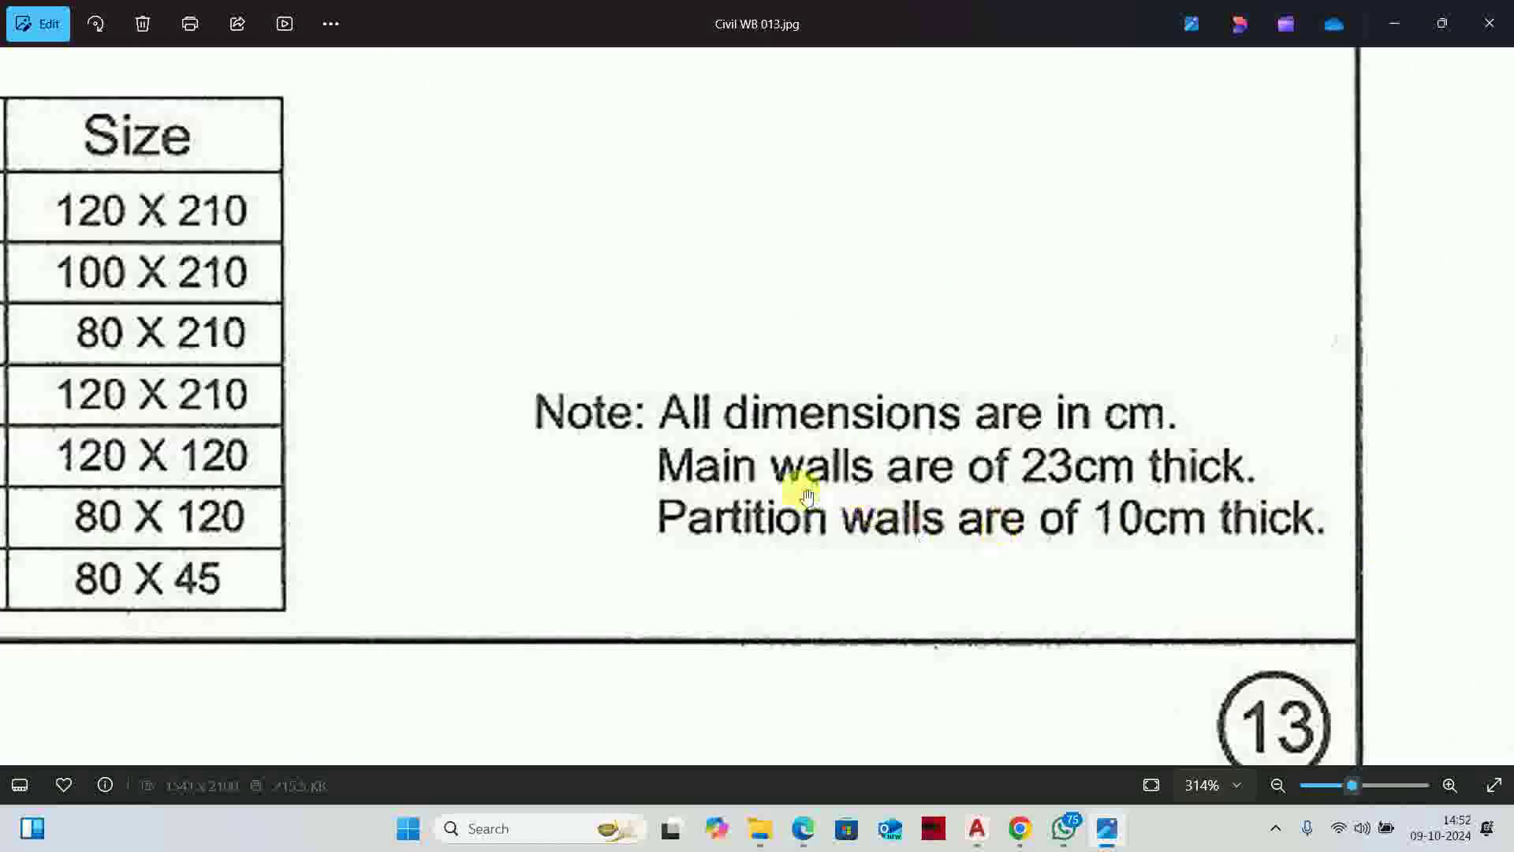
pyautogui.scroll(-4, 788, 479)
pyautogui.scroll(4, 889, 457)
pyautogui.moveTo(889, 466); pyautogui.dragTo(635, 497)
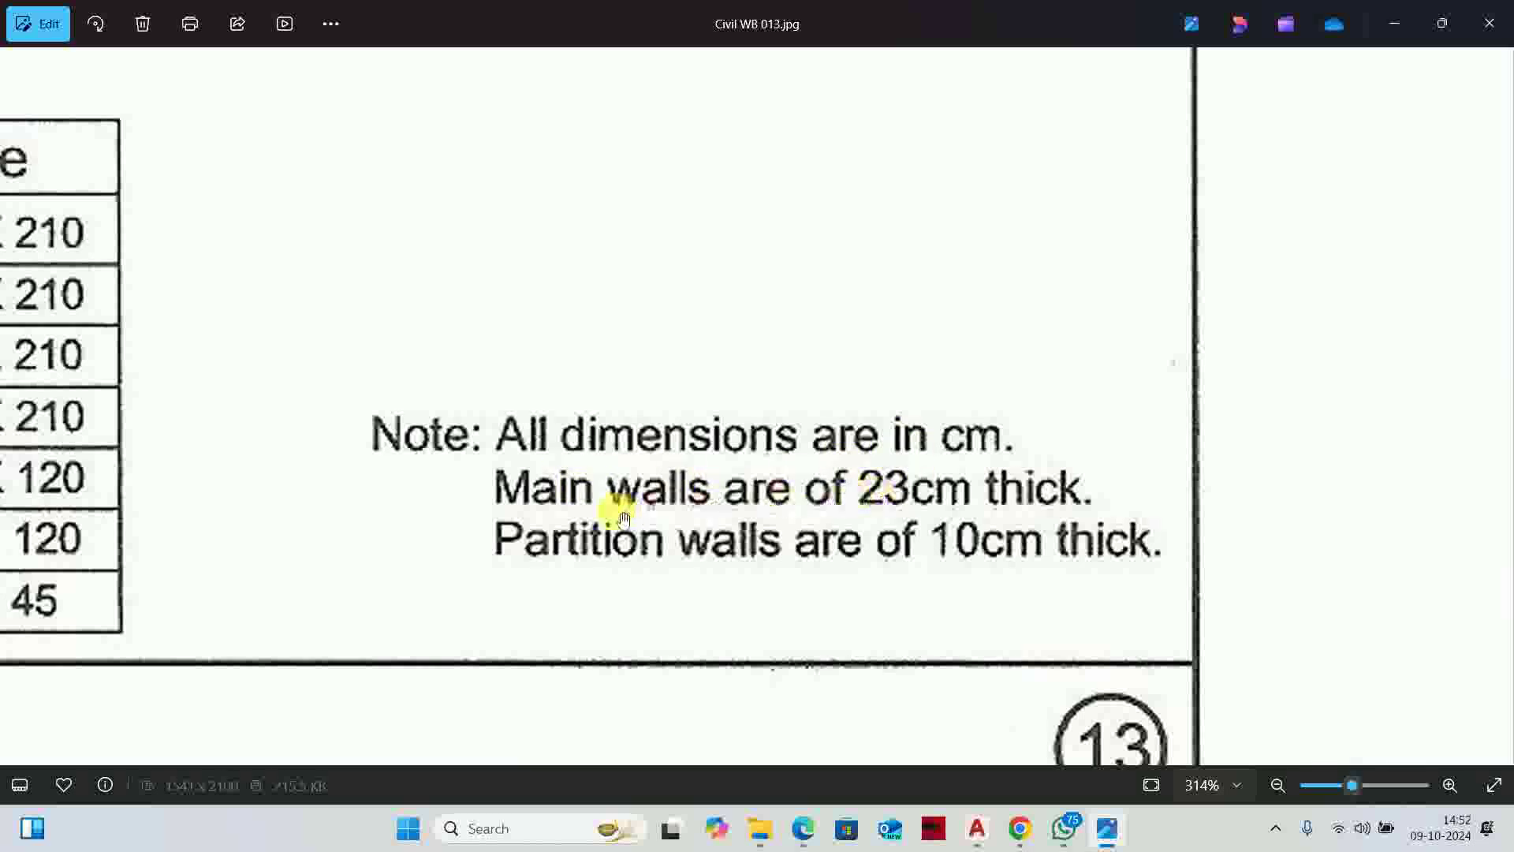
pyautogui.scroll(-8, 1077, 534)
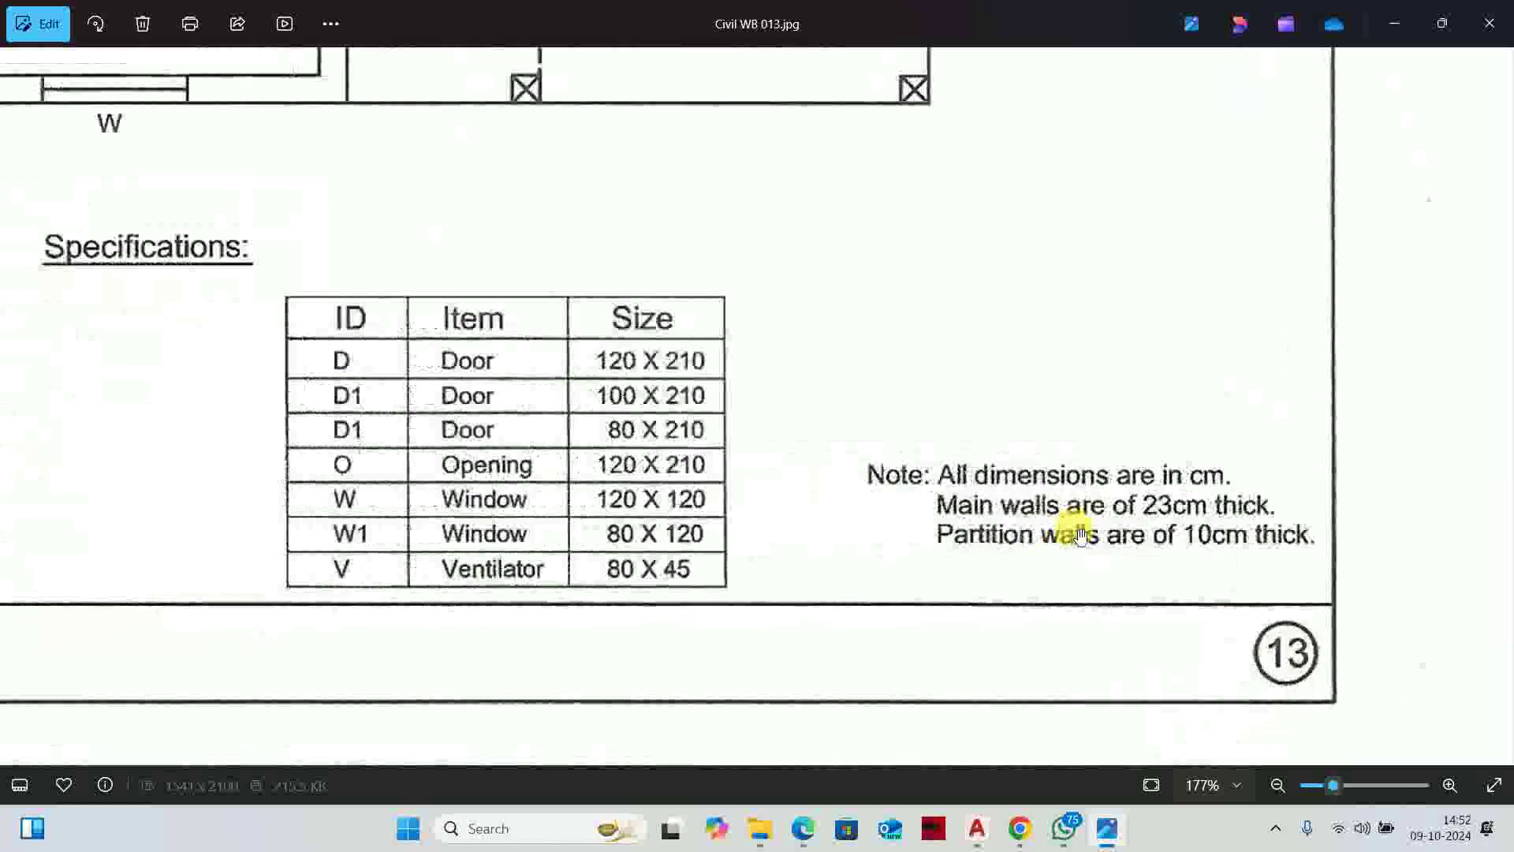
pyautogui.scroll(5, 737, 168)
pyautogui.scroll(3, 770, 152)
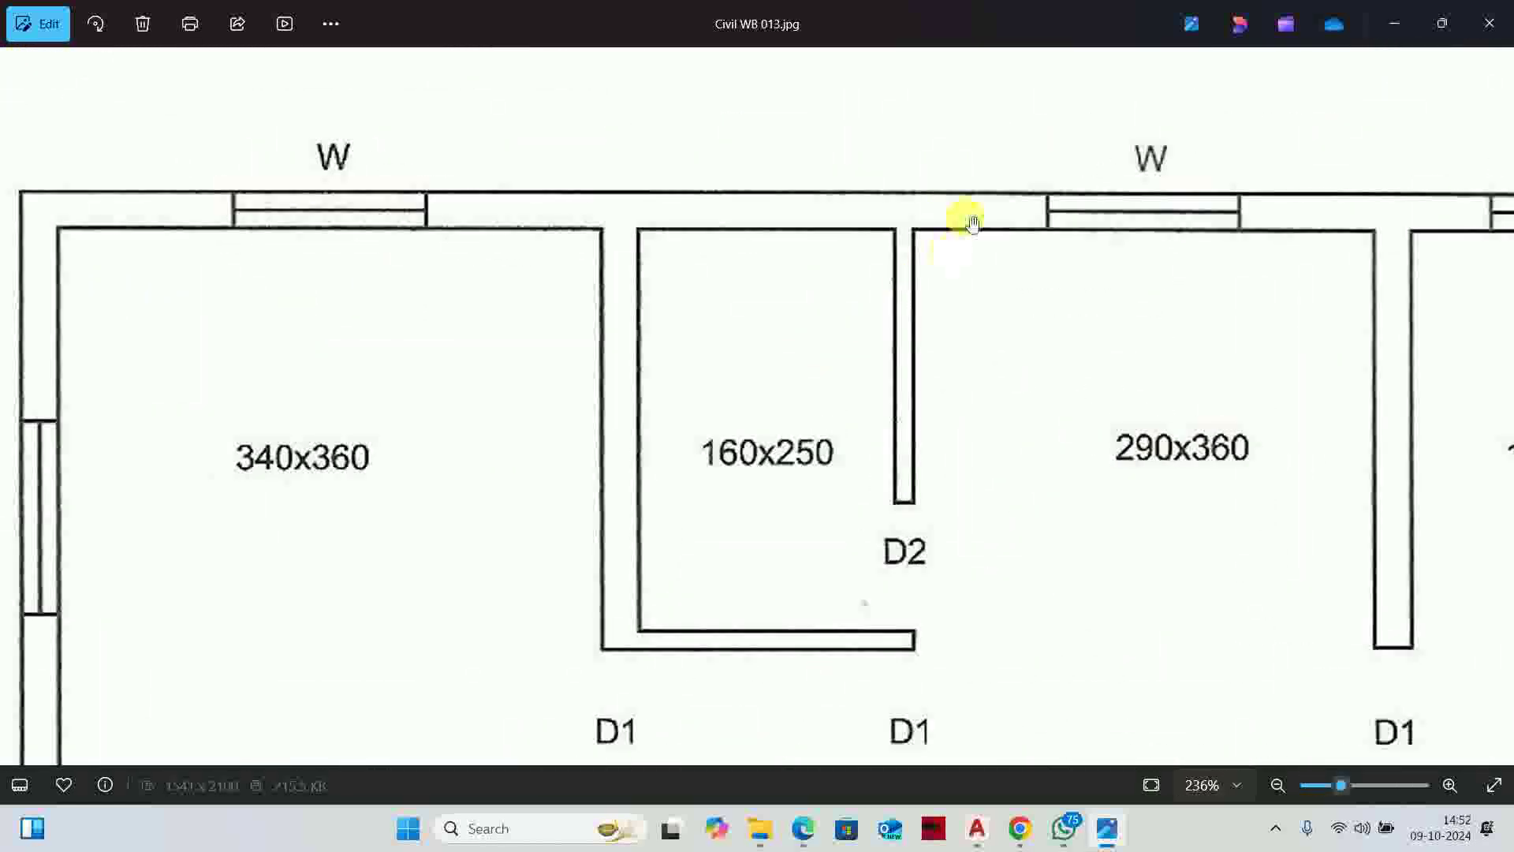
pyautogui.scroll(-3, 970, 235)
pyautogui.scroll(-4, 970, 235)
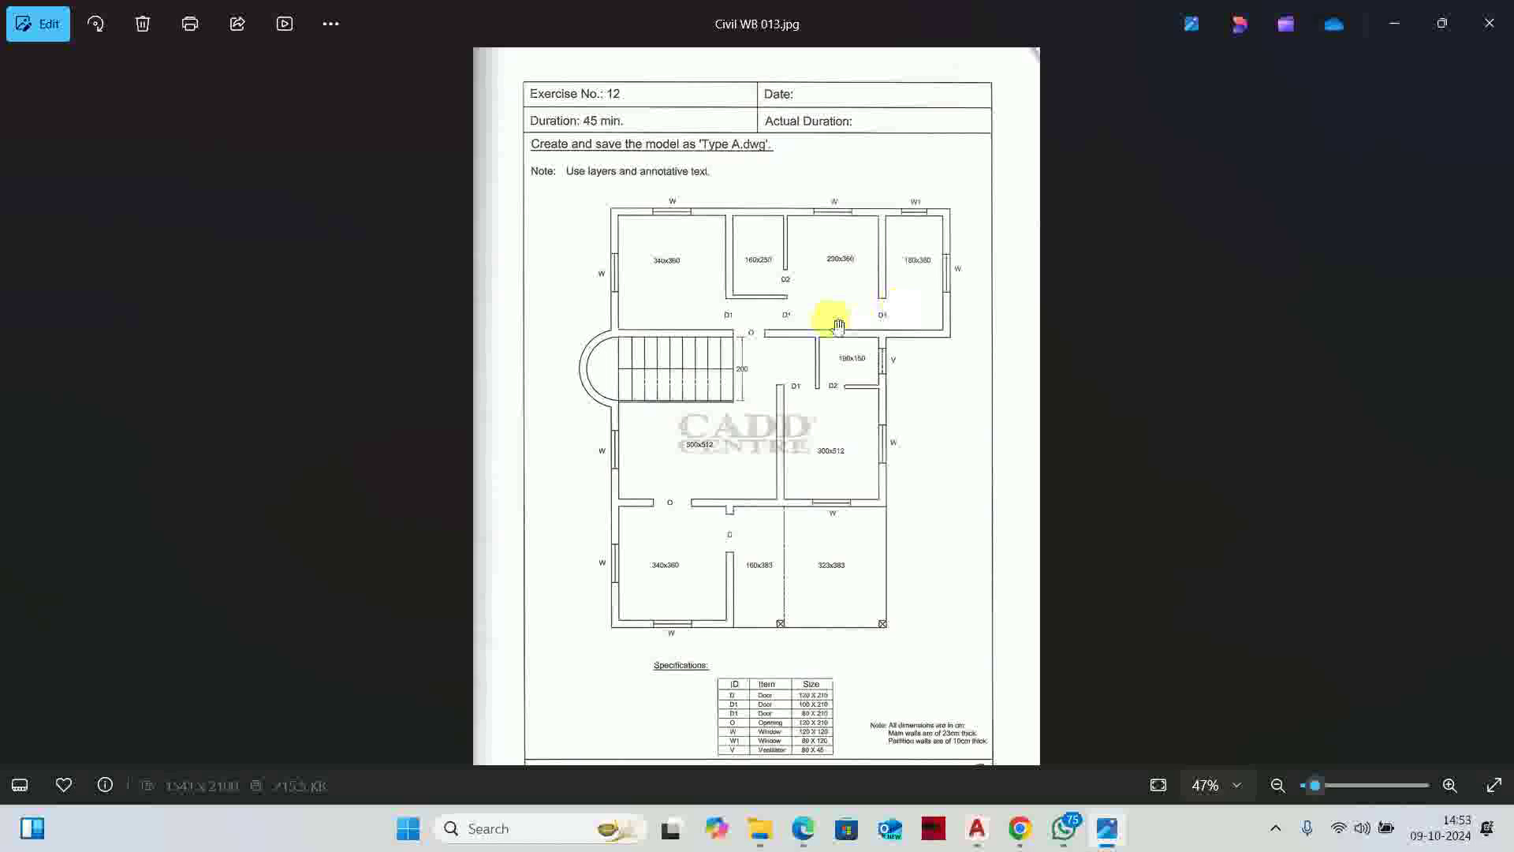
# Examine the specifications table's door, opening, window and ventilator sizes and compare them with the labels on the floor plan
pyautogui.scroll(3, 770, 737)
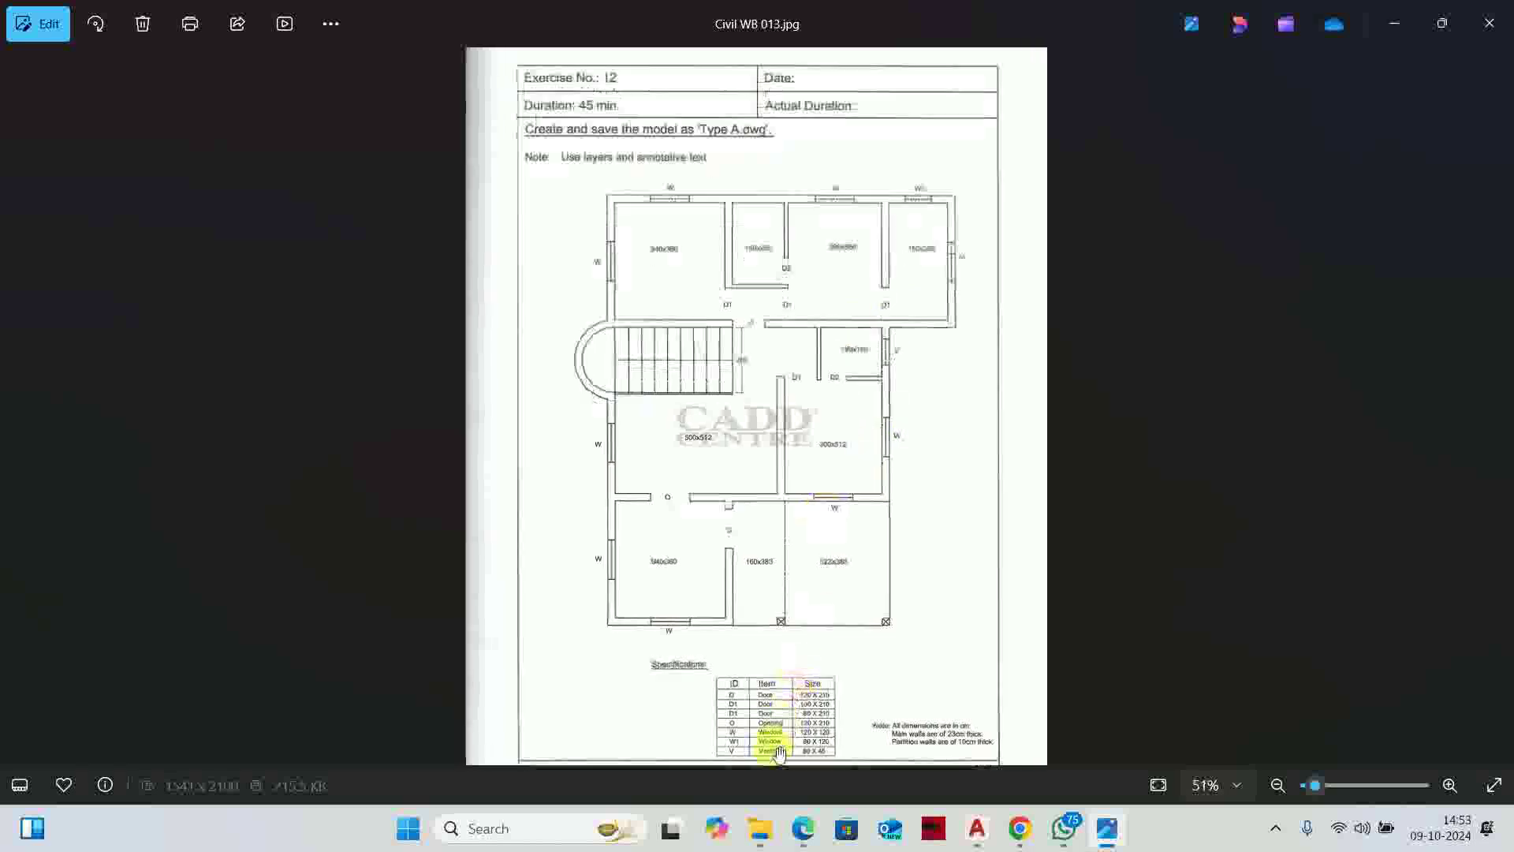
pyautogui.scroll(5, 899, 724)
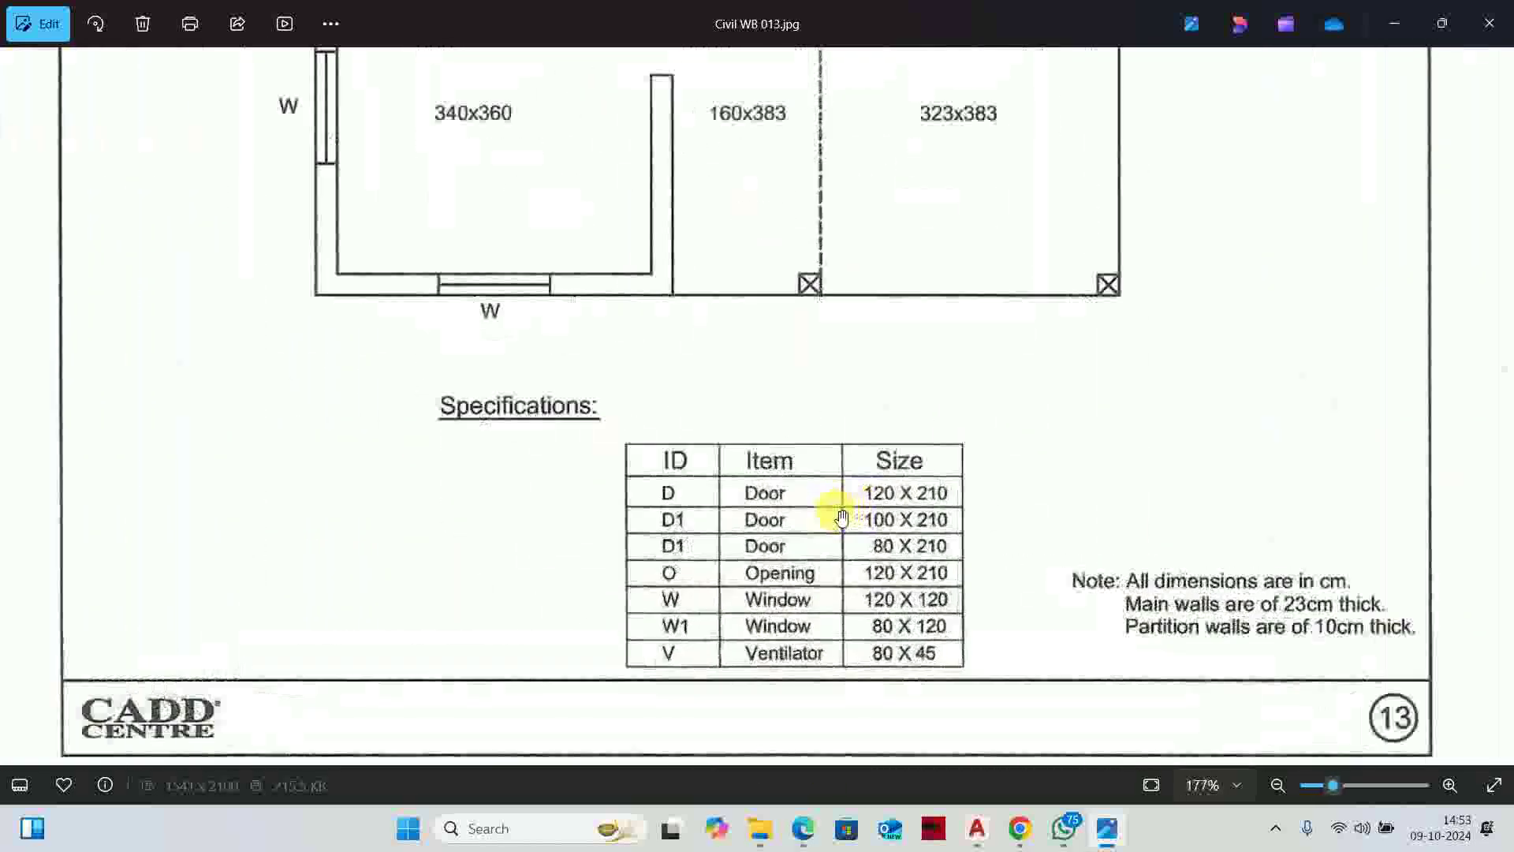
pyautogui.moveTo(838, 586); pyautogui.dragTo(693, 355)
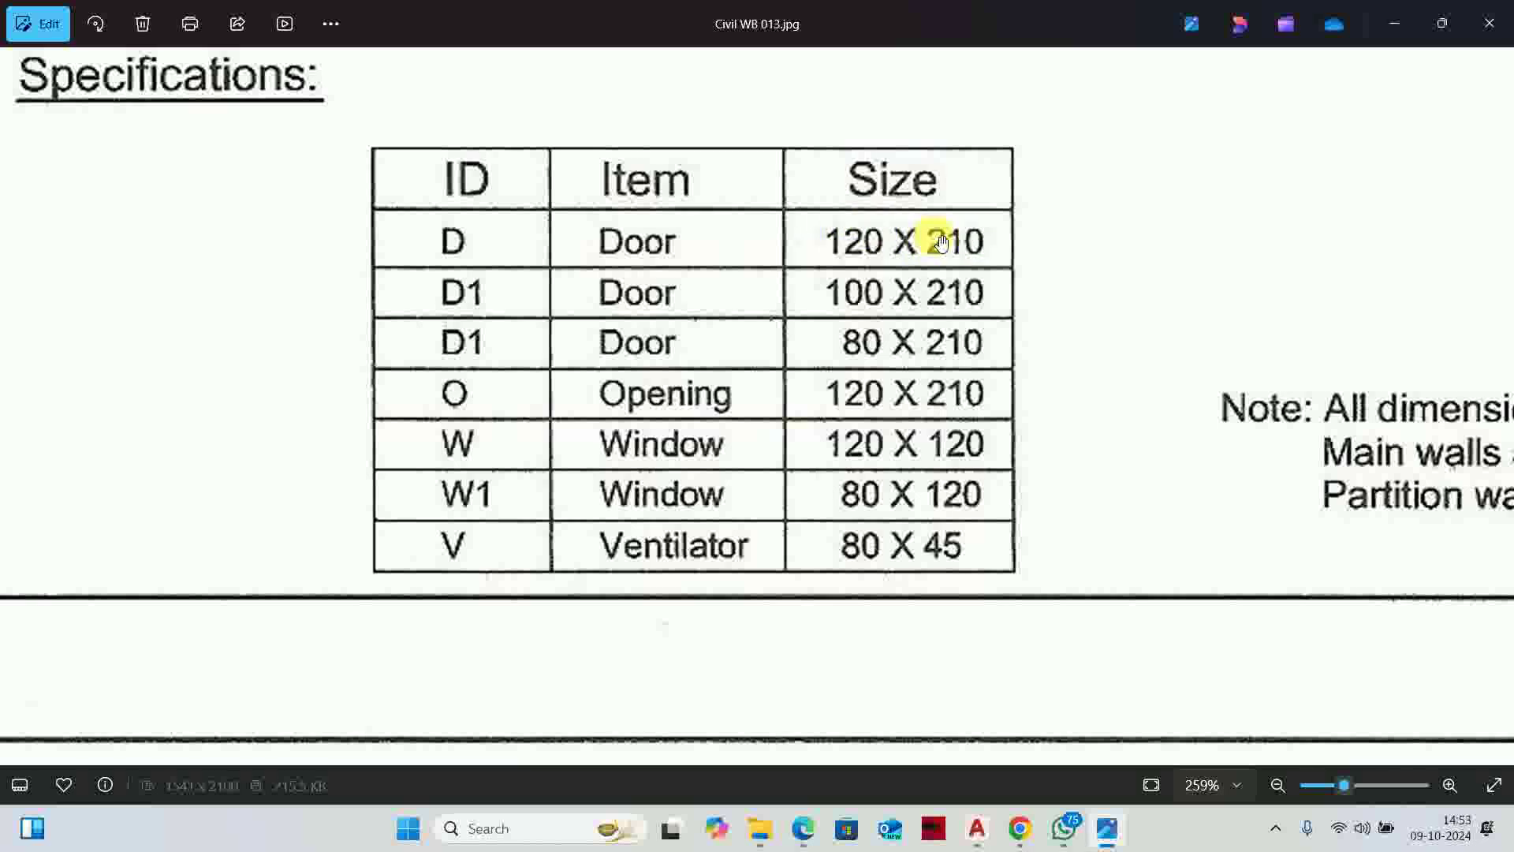
pyautogui.scroll(-6, 943, 242)
pyautogui.scroll(3, 736, 348)
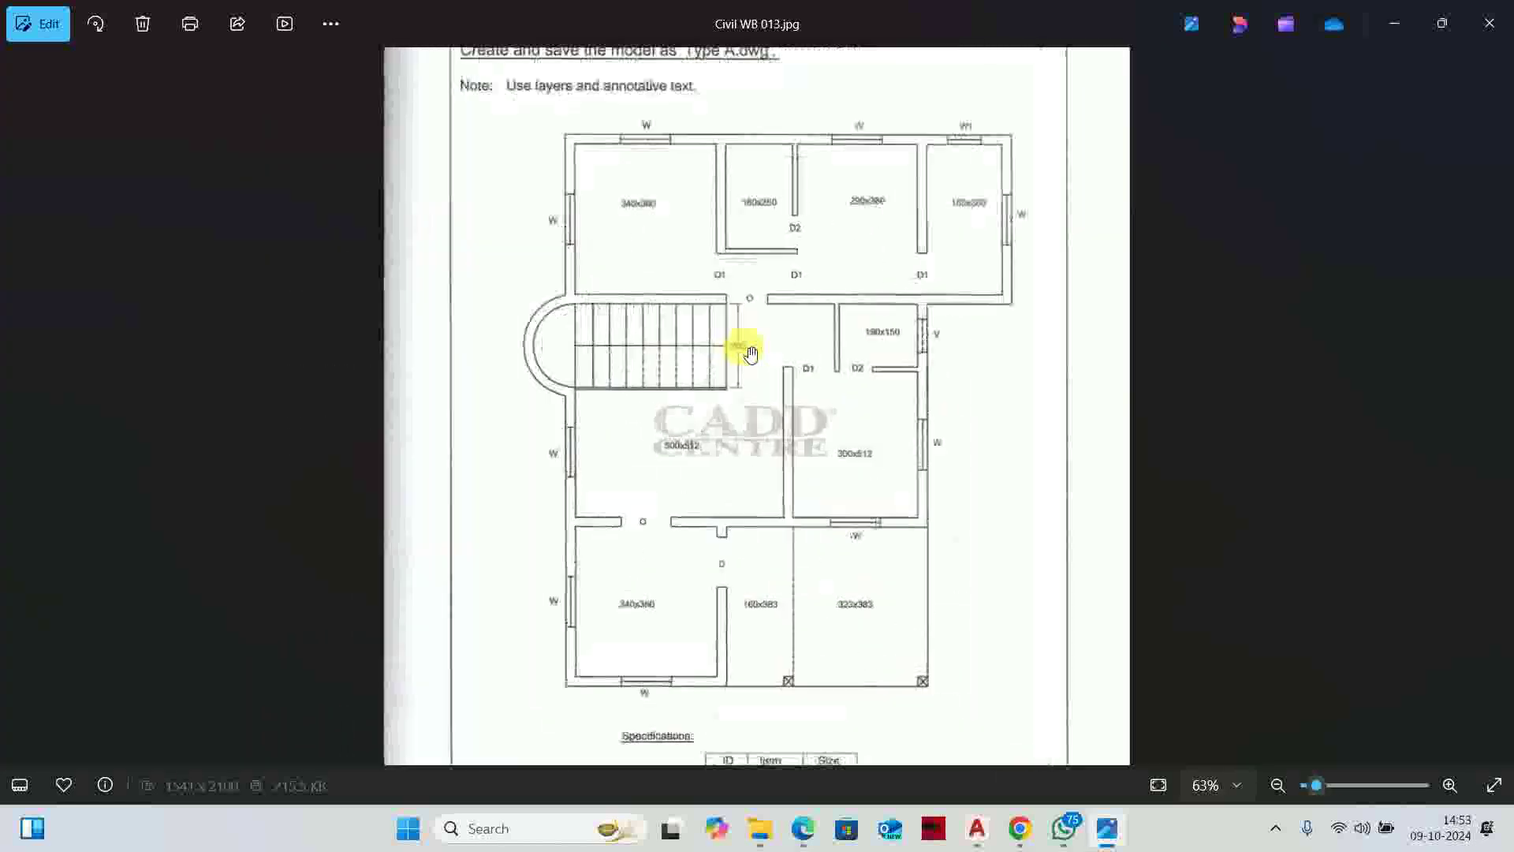
pyautogui.scroll(1, 750, 354)
pyautogui.scroll(-2, 741, 395)
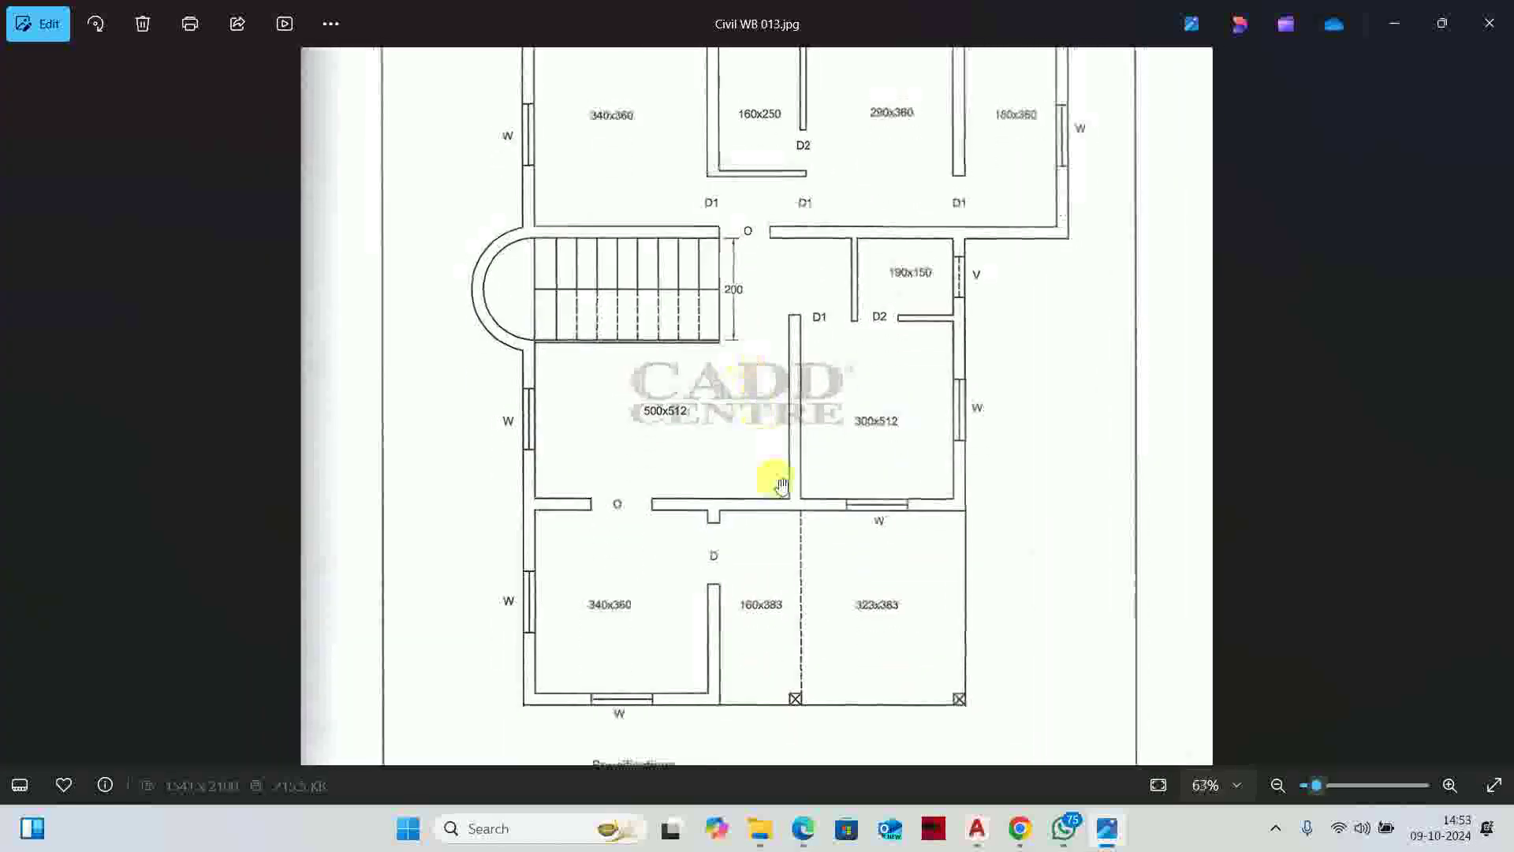
pyautogui.scroll(-2, 777, 505)
pyautogui.scroll(6, 805, 651)
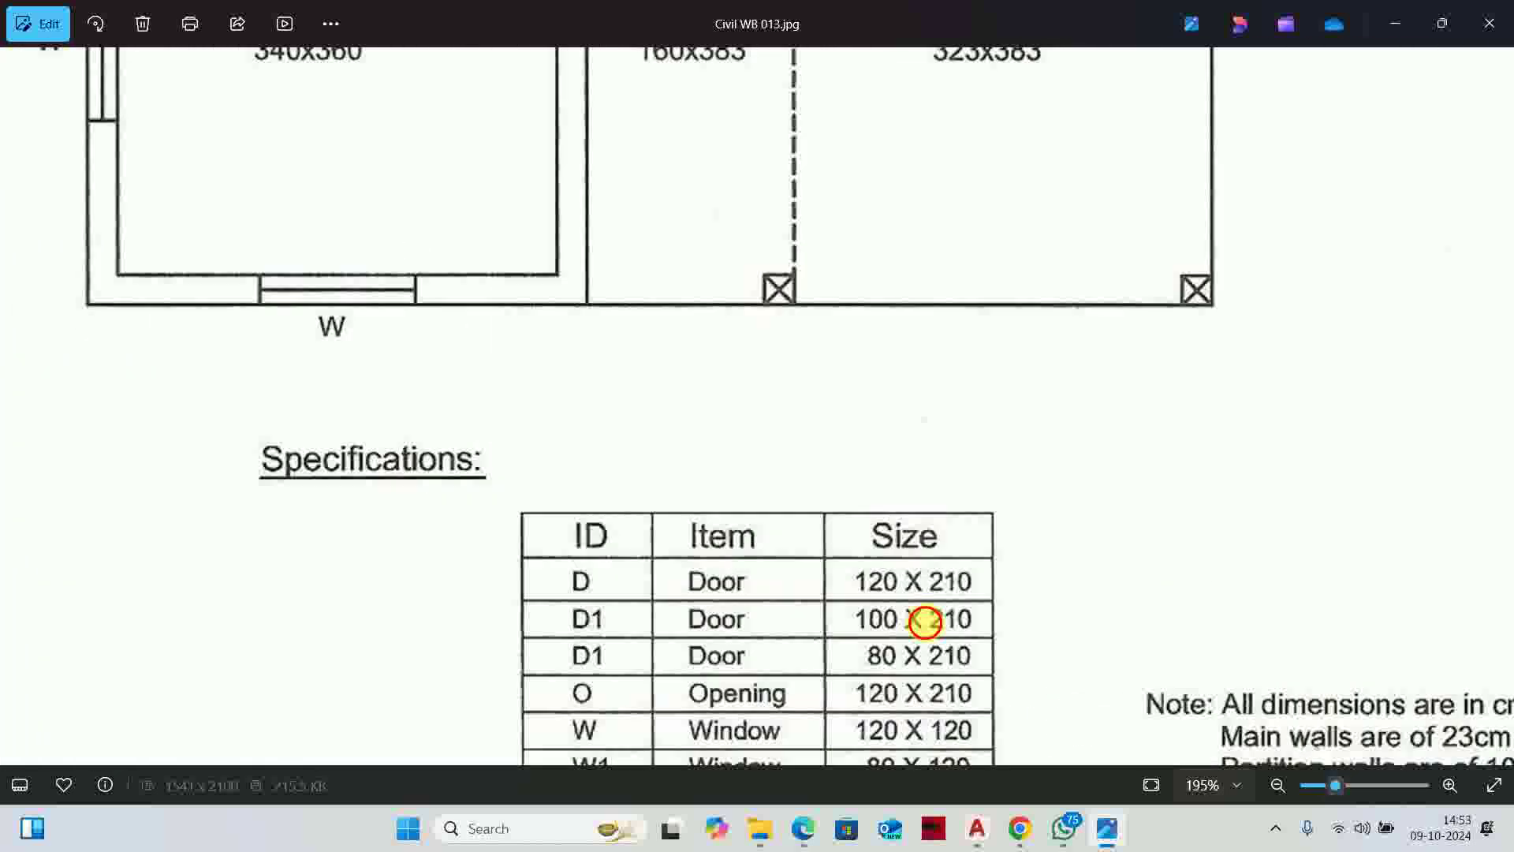
pyautogui.moveTo(925, 622); pyautogui.dragTo(888, 399)
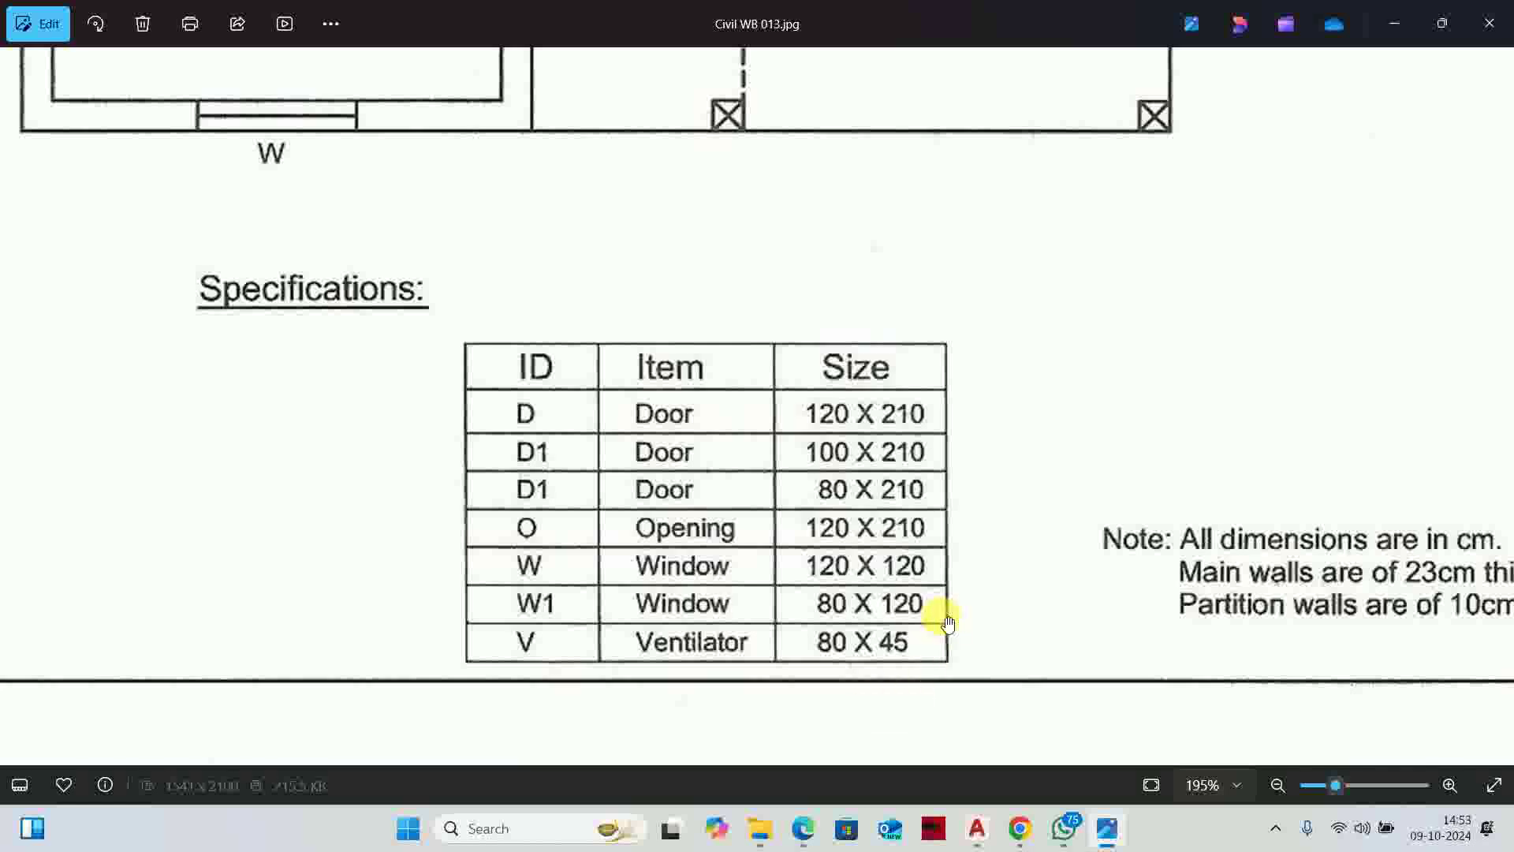
pyautogui.scroll(-6, 946, 622)
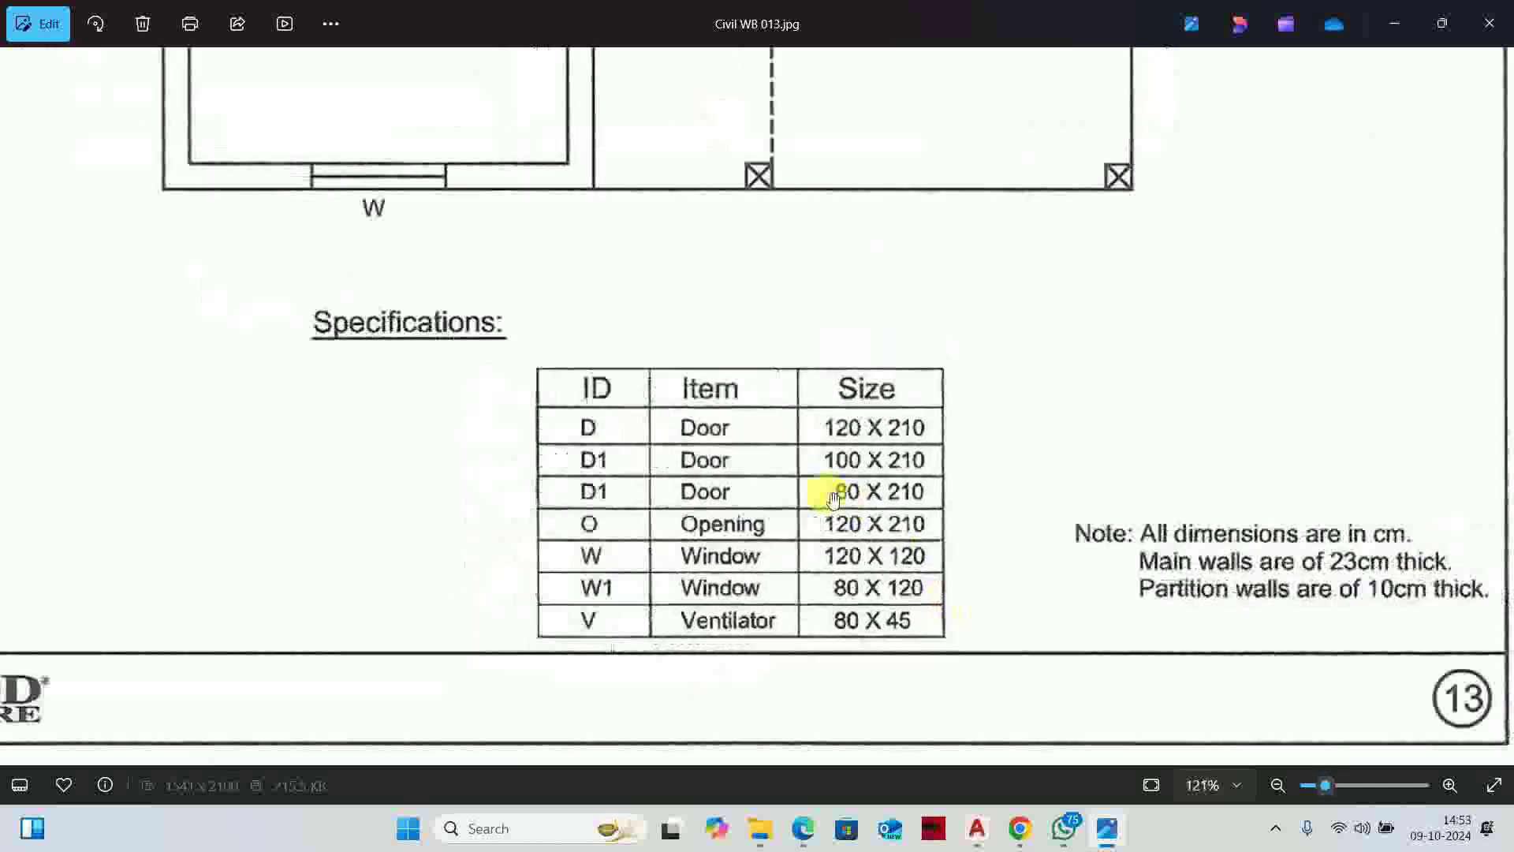
pyautogui.scroll(5, 778, 197)
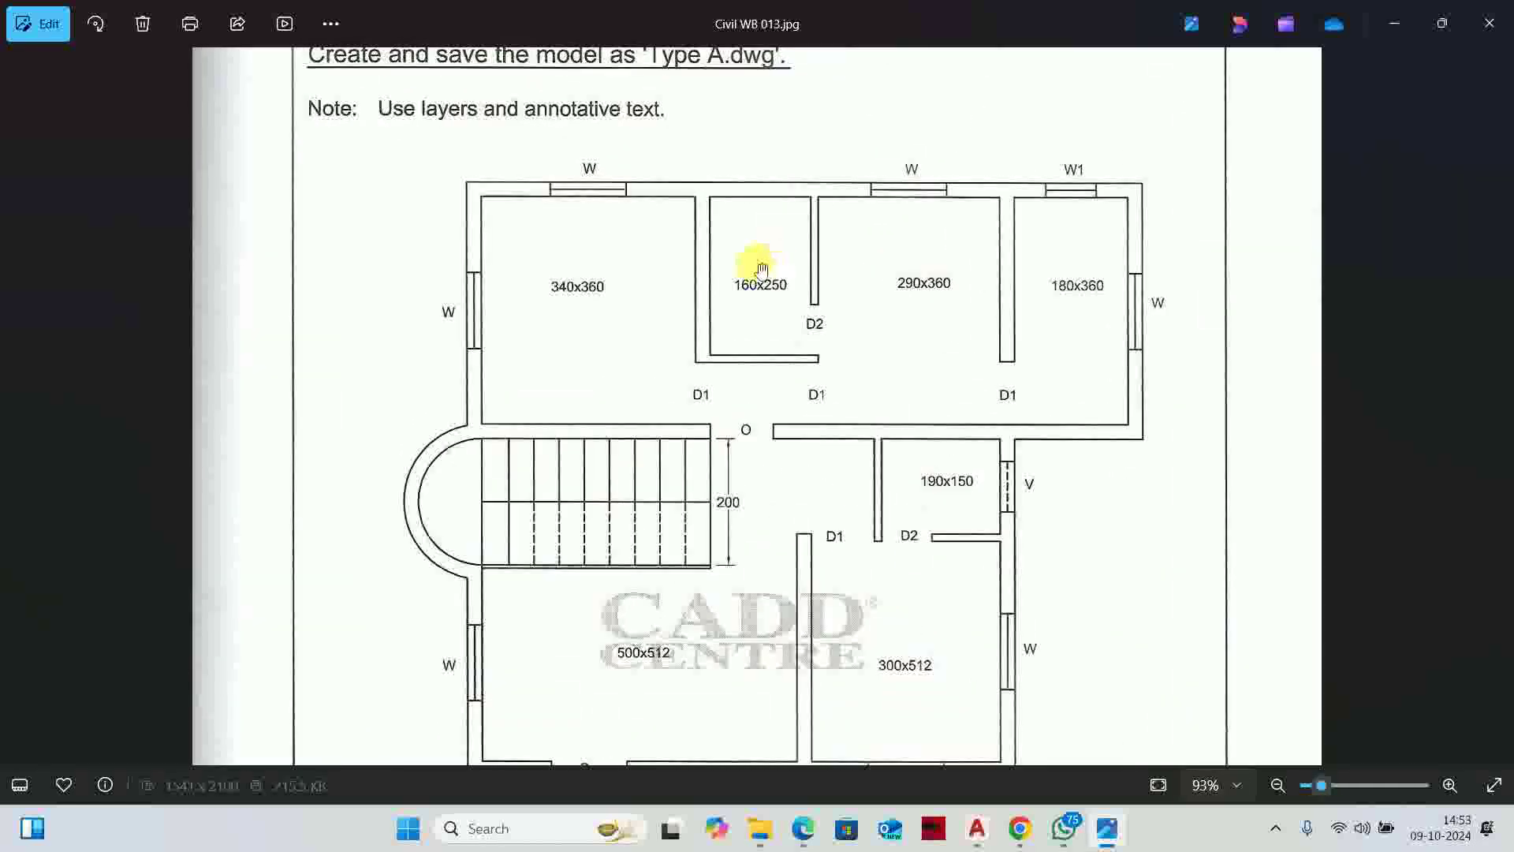
pyautogui.scroll(3, 591, 236)
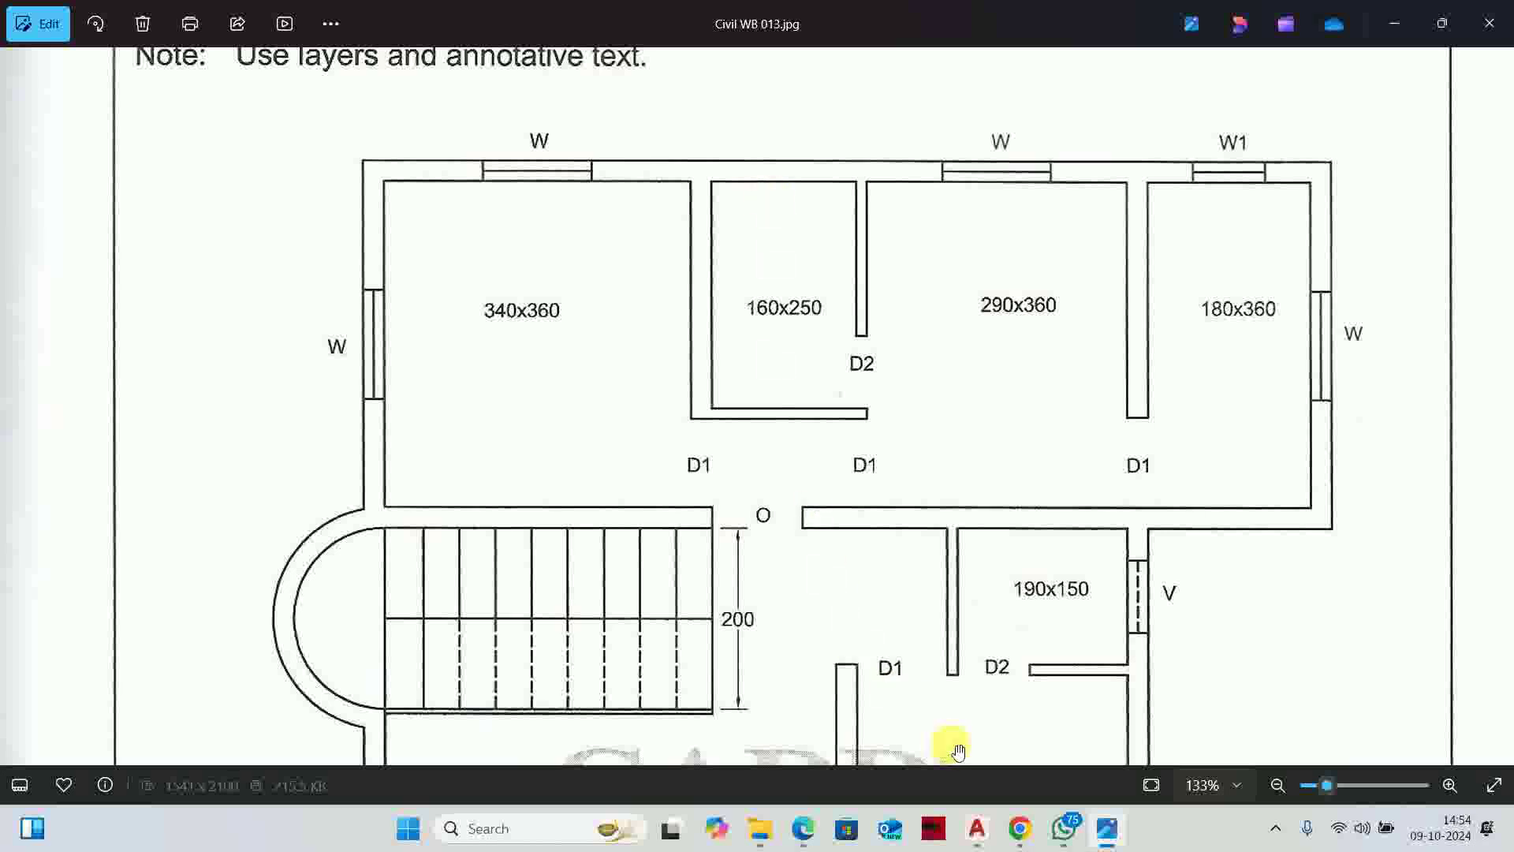
# After consulting the construction line notes in AutoCAD Notes.pdf, switch to AutoCAD and start a new drawing from the acadiso.dwt template
pyautogui.click(803, 828)
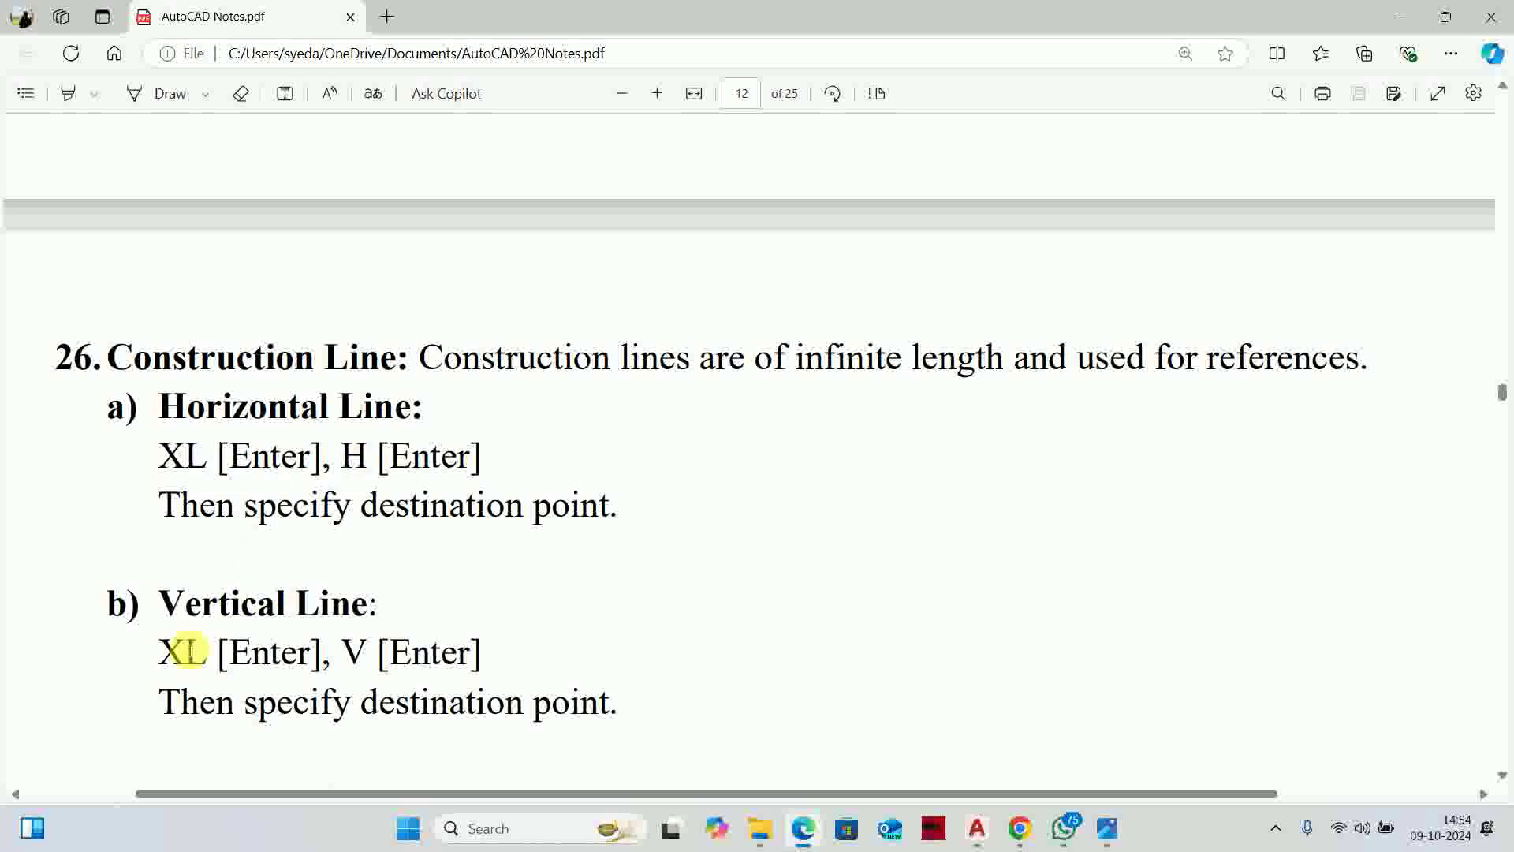
pyautogui.click(970, 843)
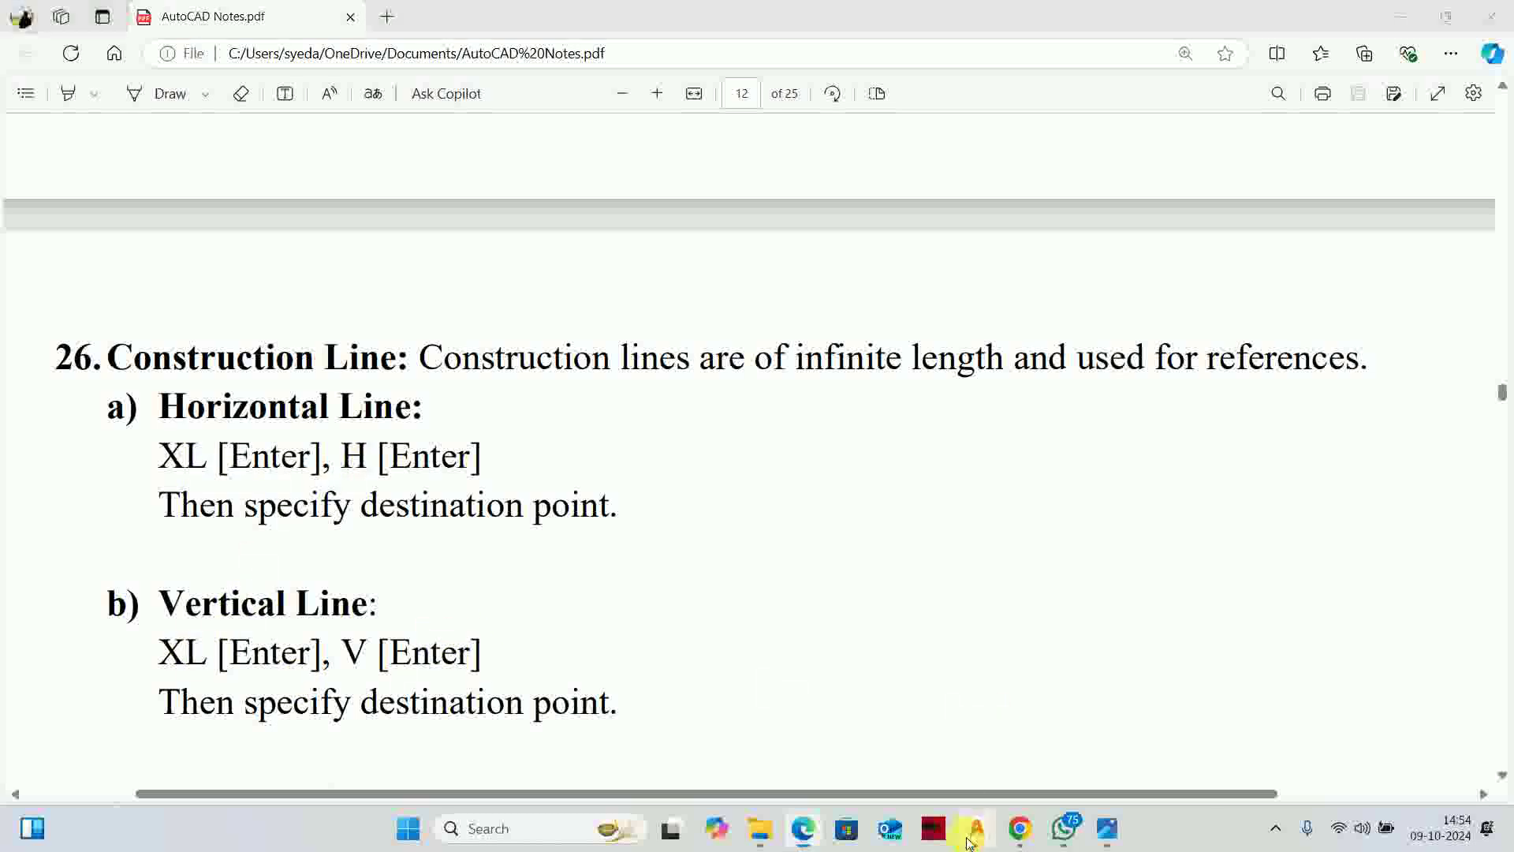
pyautogui.click(248, 393)
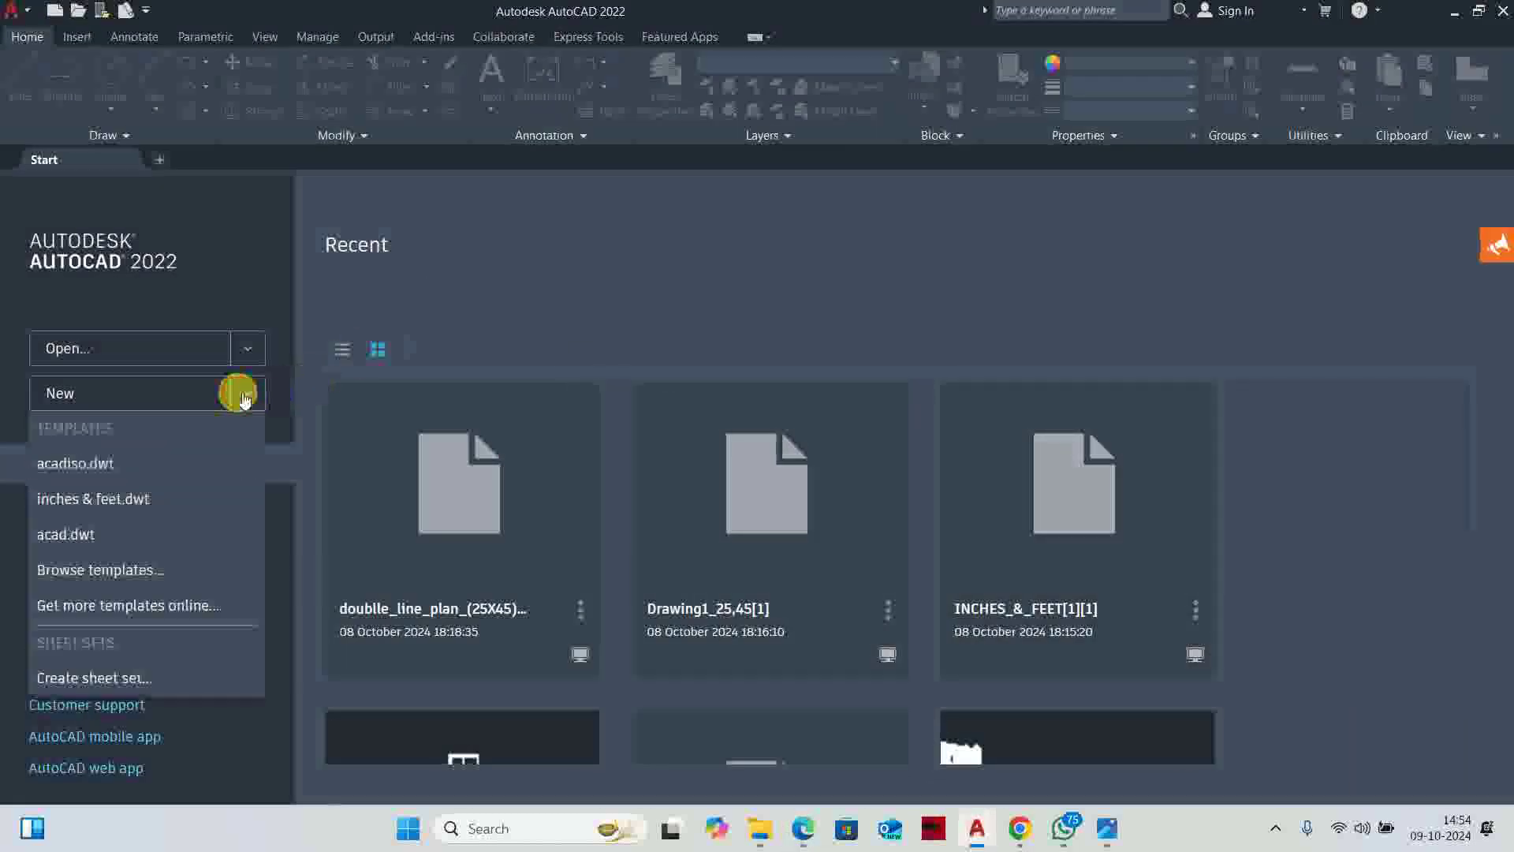
pyautogui.click(65, 467)
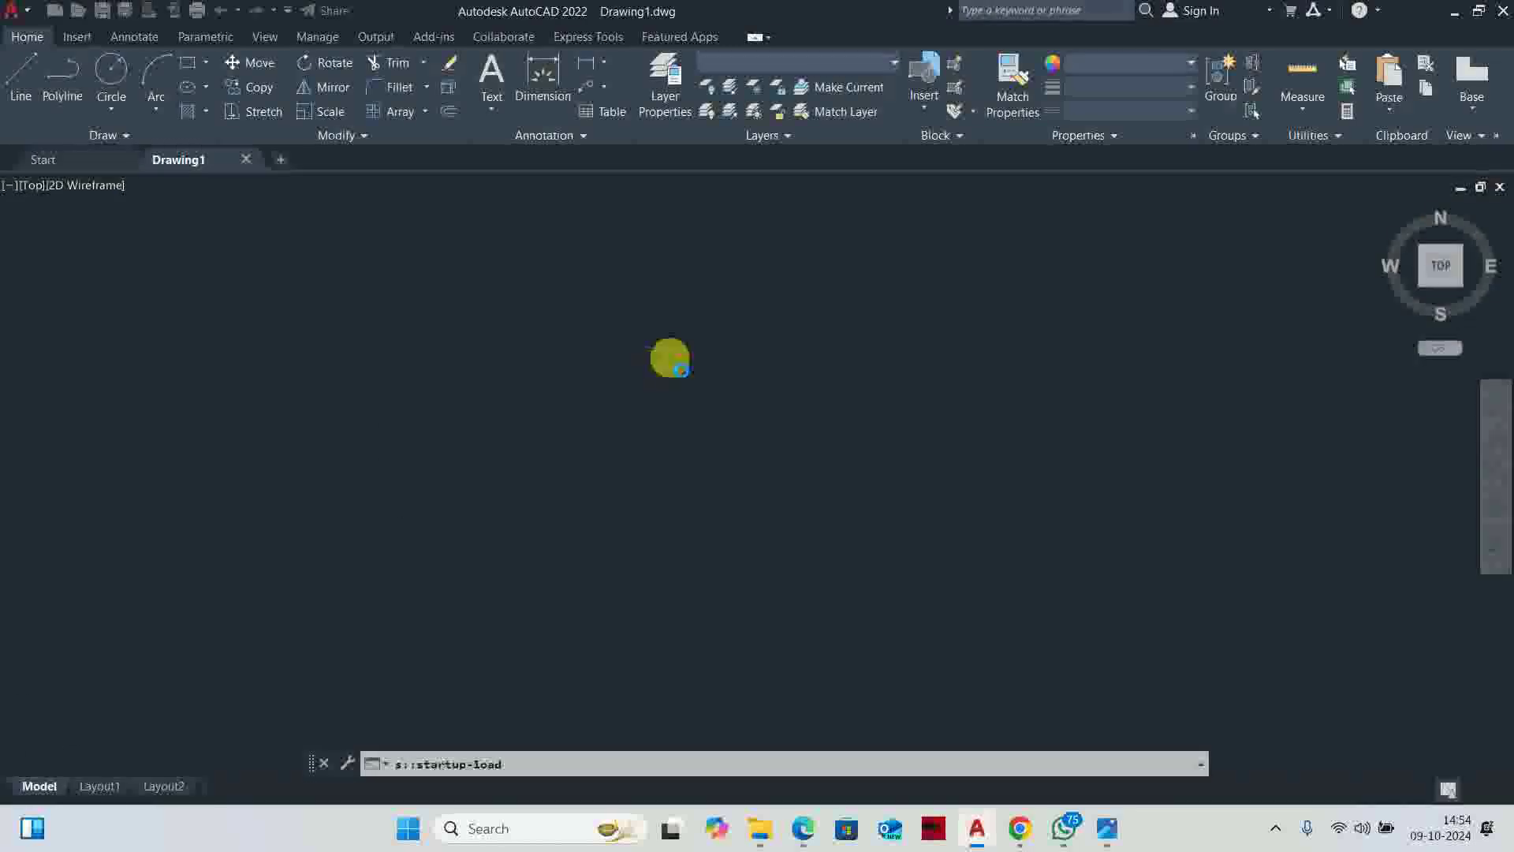
# Configure the drawing units with a length precision of 0.00 and Centimeters as the insertion scale
pyautogui.write('un')
pyautogui.press('Return')
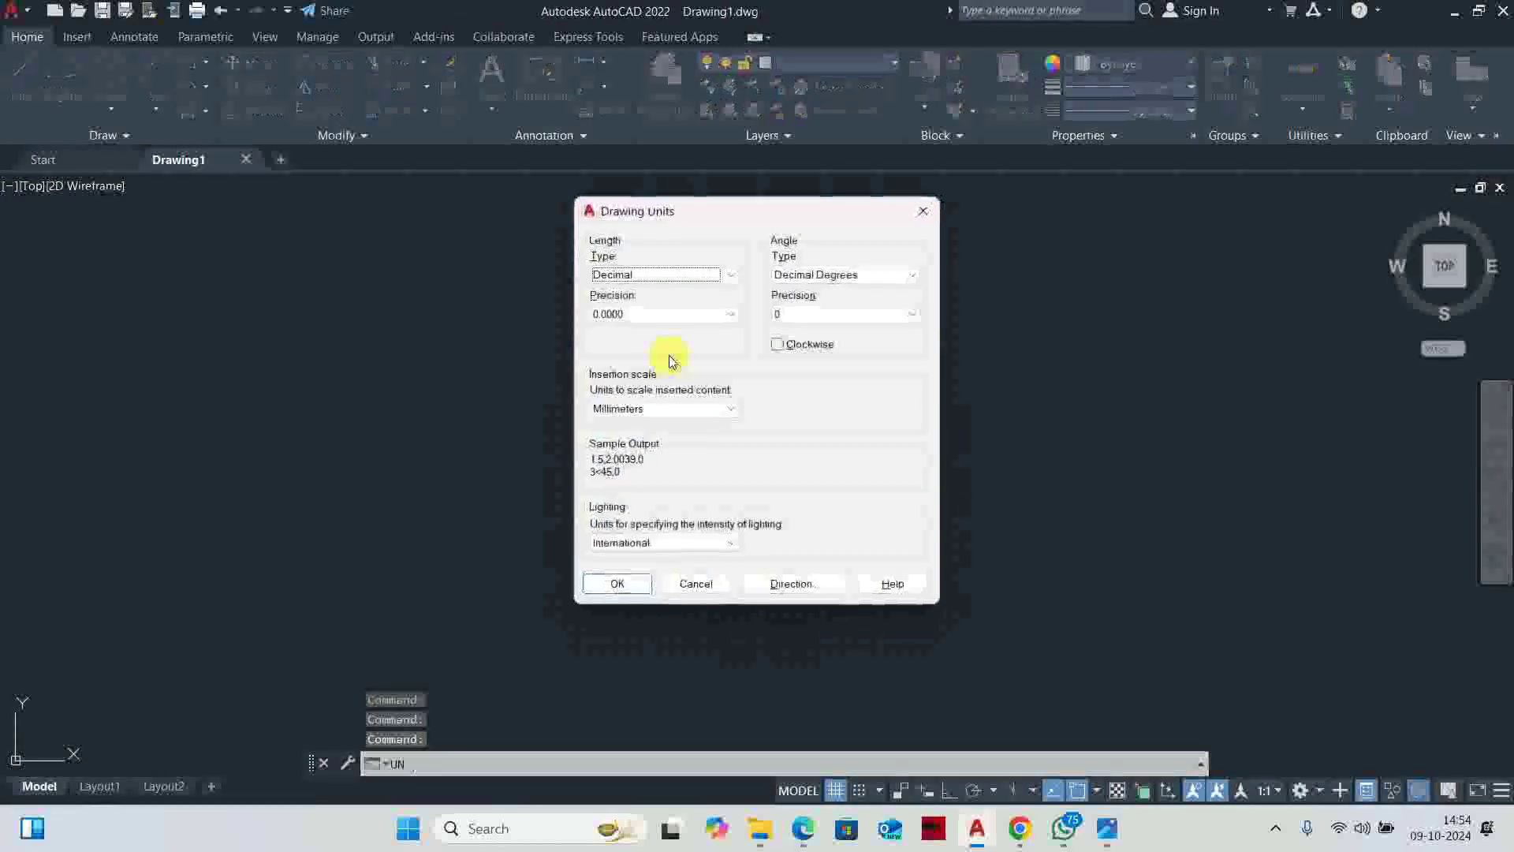
pyautogui.click(634, 314)
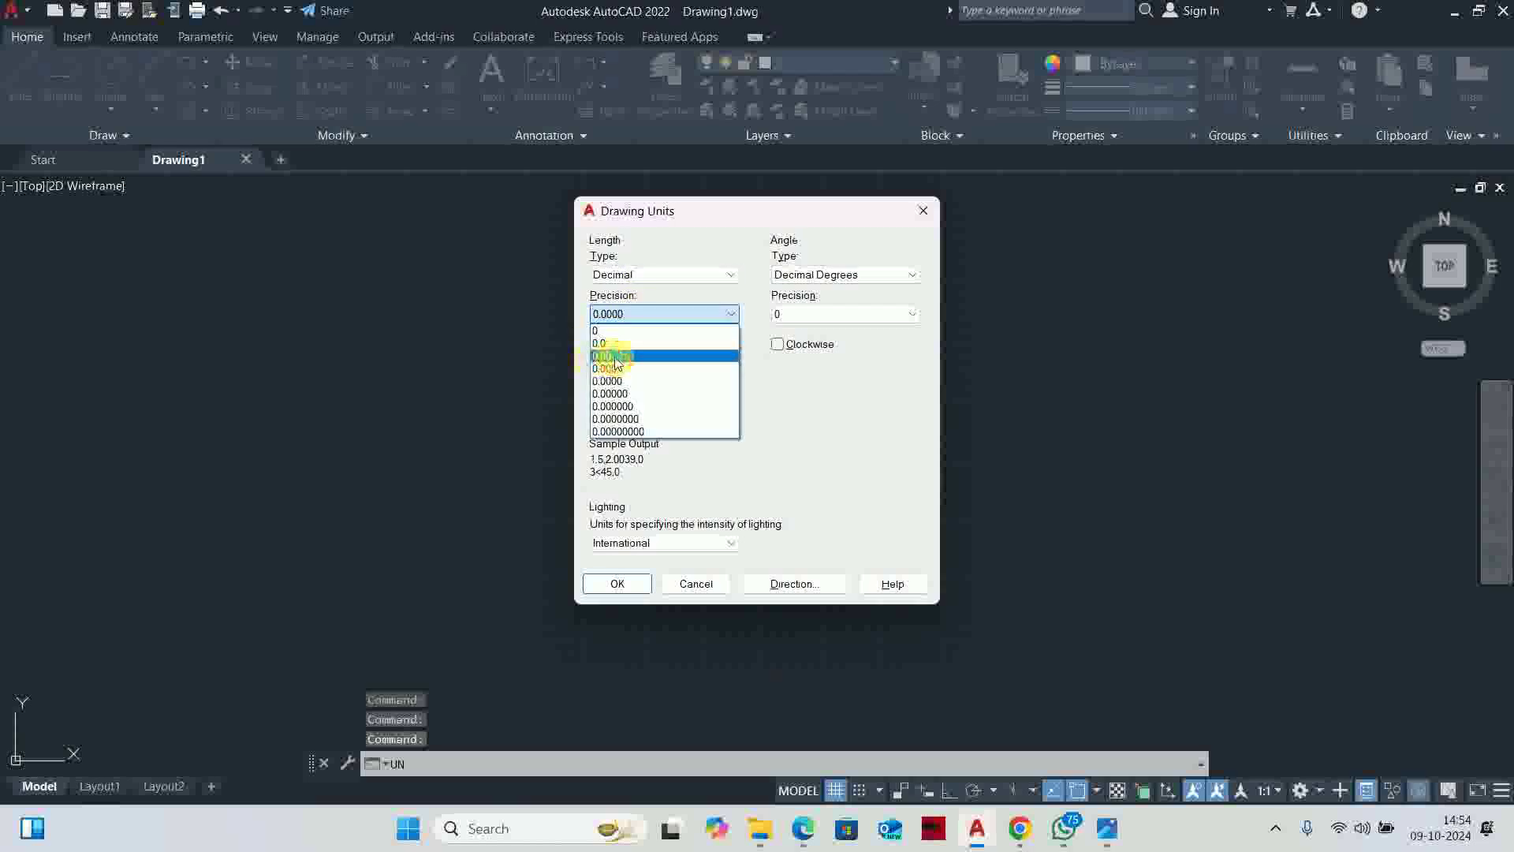
pyautogui.click(615, 356)
pyautogui.click(629, 408)
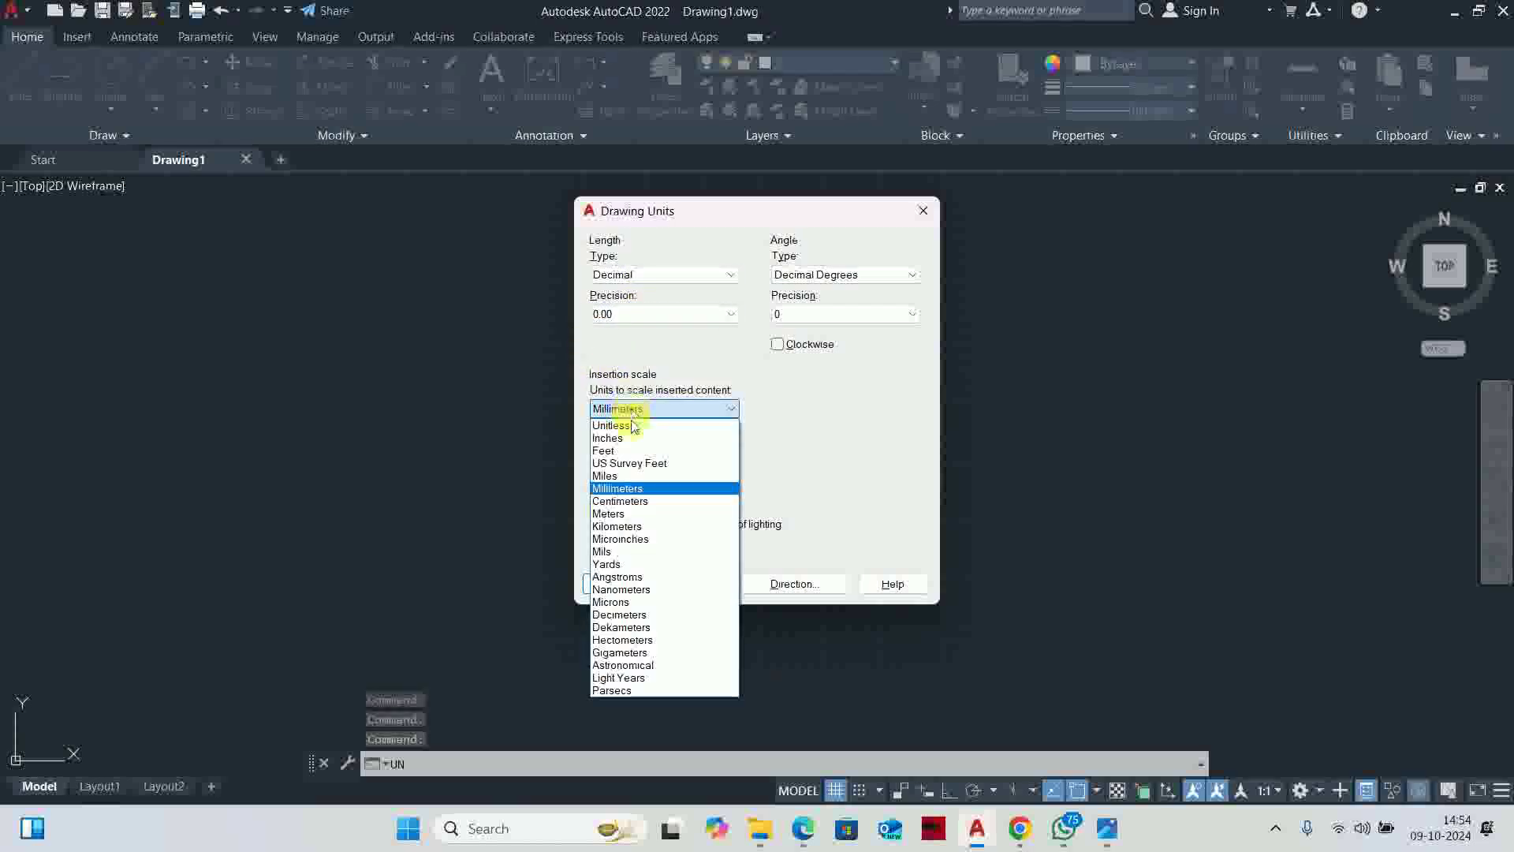
pyautogui.click(620, 501)
pyautogui.click(618, 582)
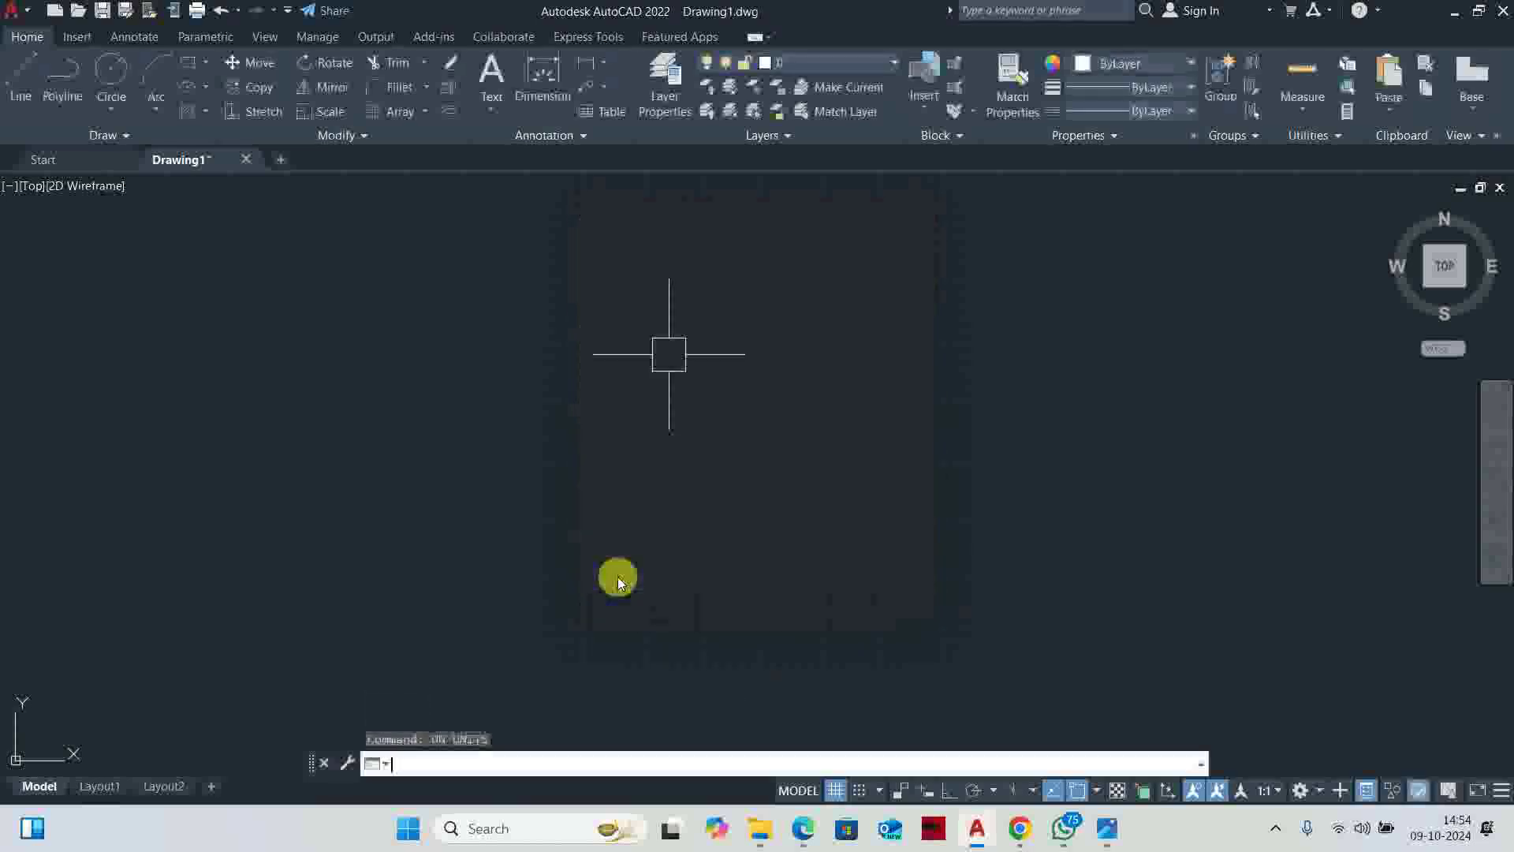
# Modify the ISO-25 dimension style's primary units to use Decimal format with a period as the decimal separator
pyautogui.write('d')
pyautogui.press('Return')
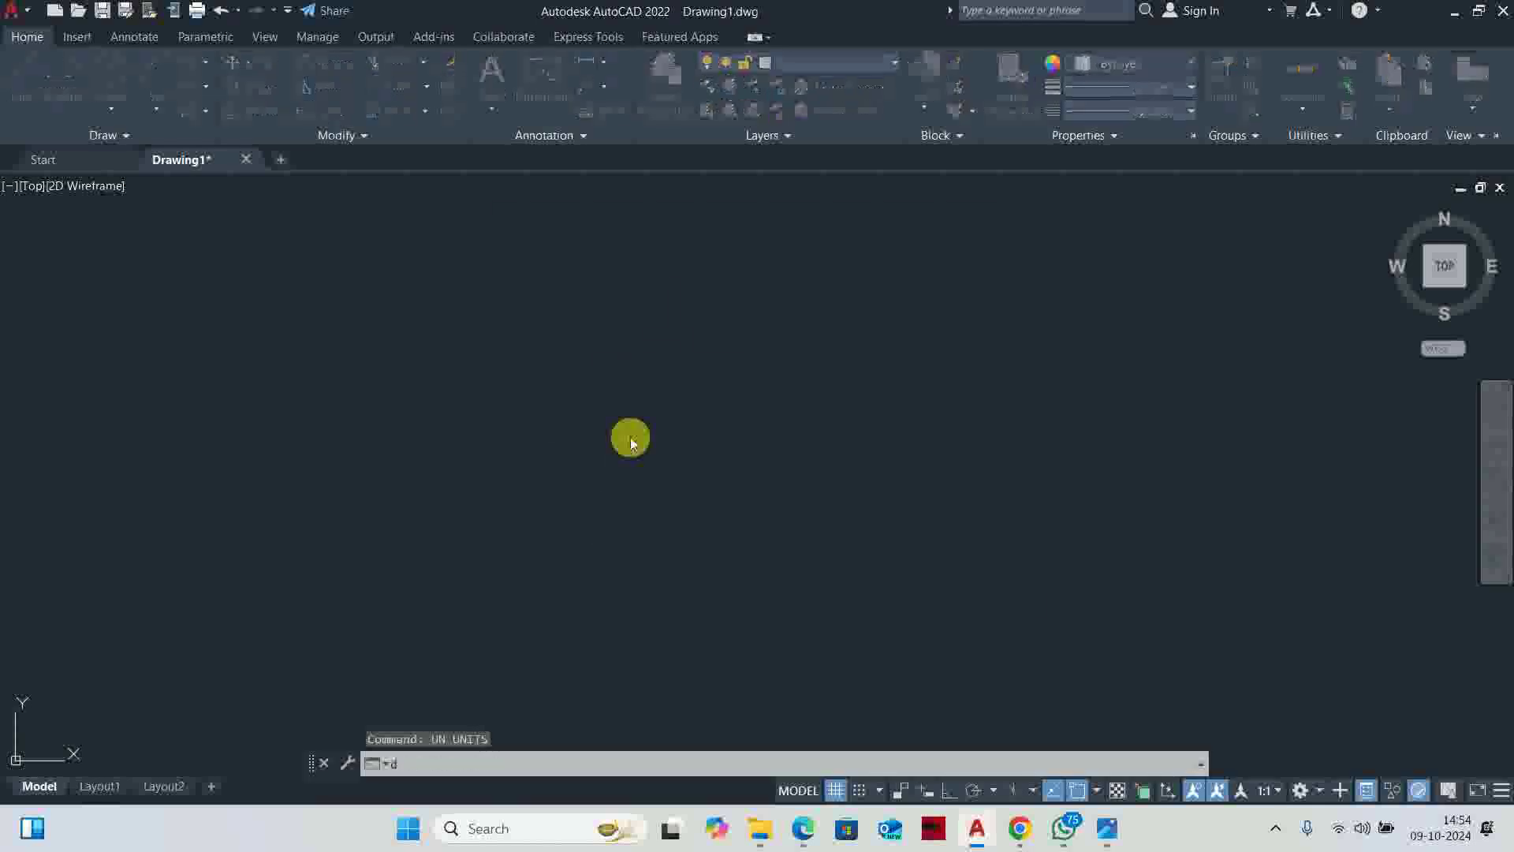
pyautogui.click(989, 375)
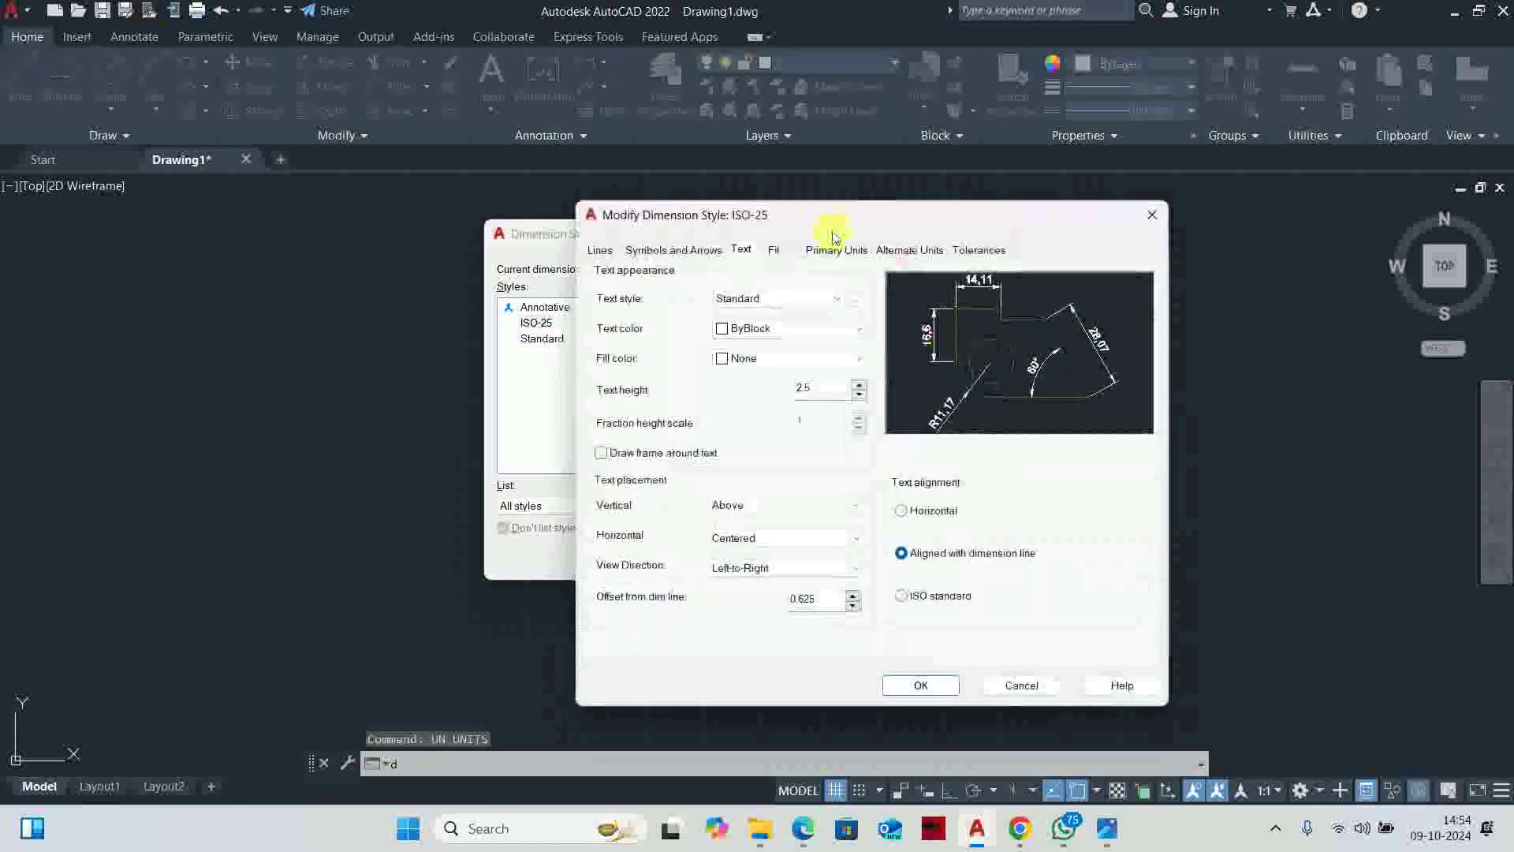
pyautogui.click(835, 250)
pyautogui.click(788, 290)
pyautogui.click(787, 290)
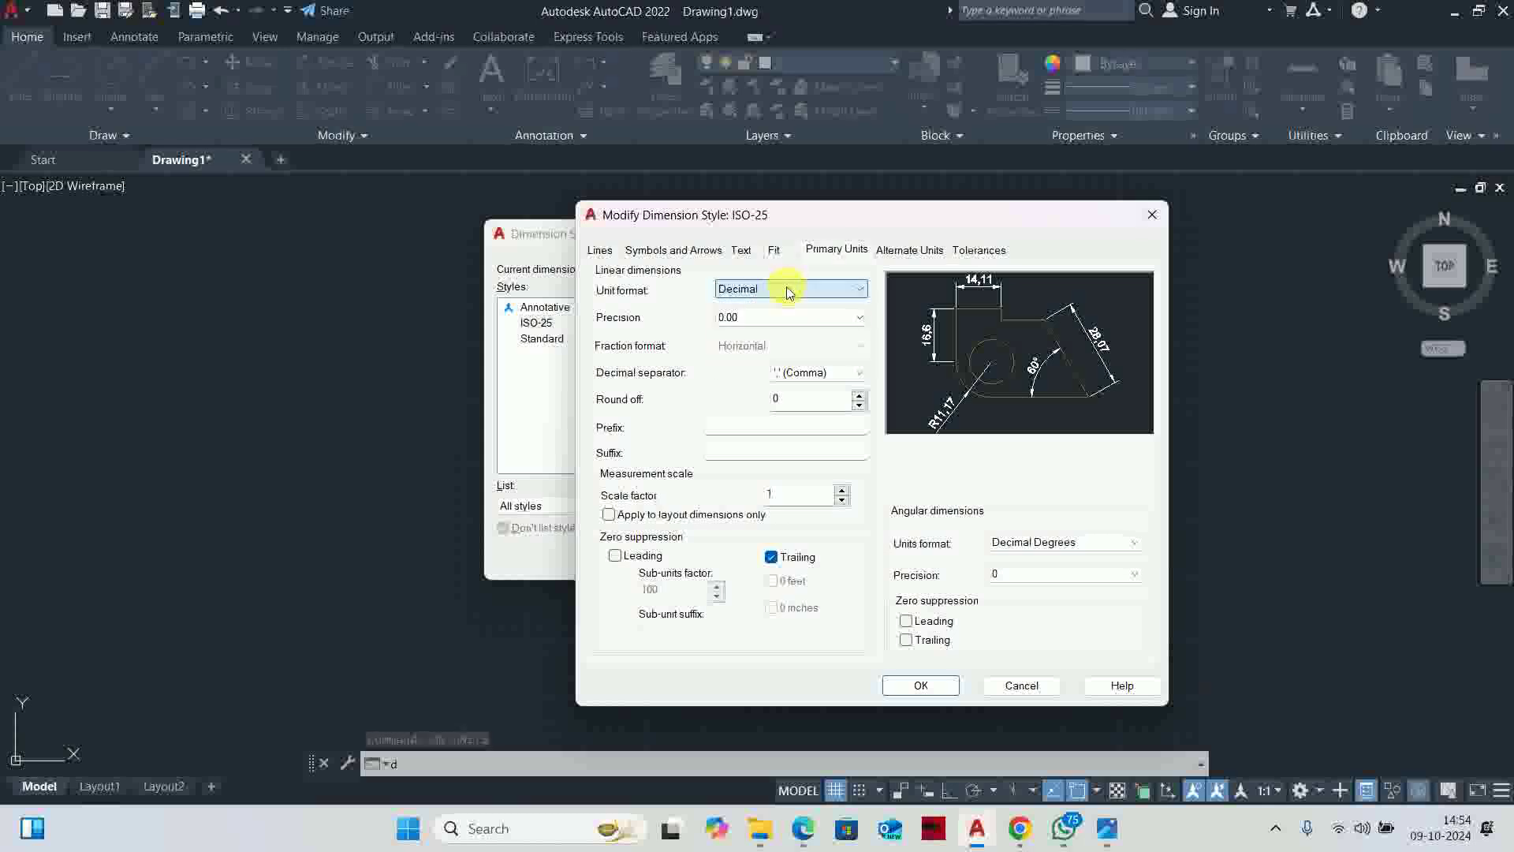
pyautogui.click(775, 319)
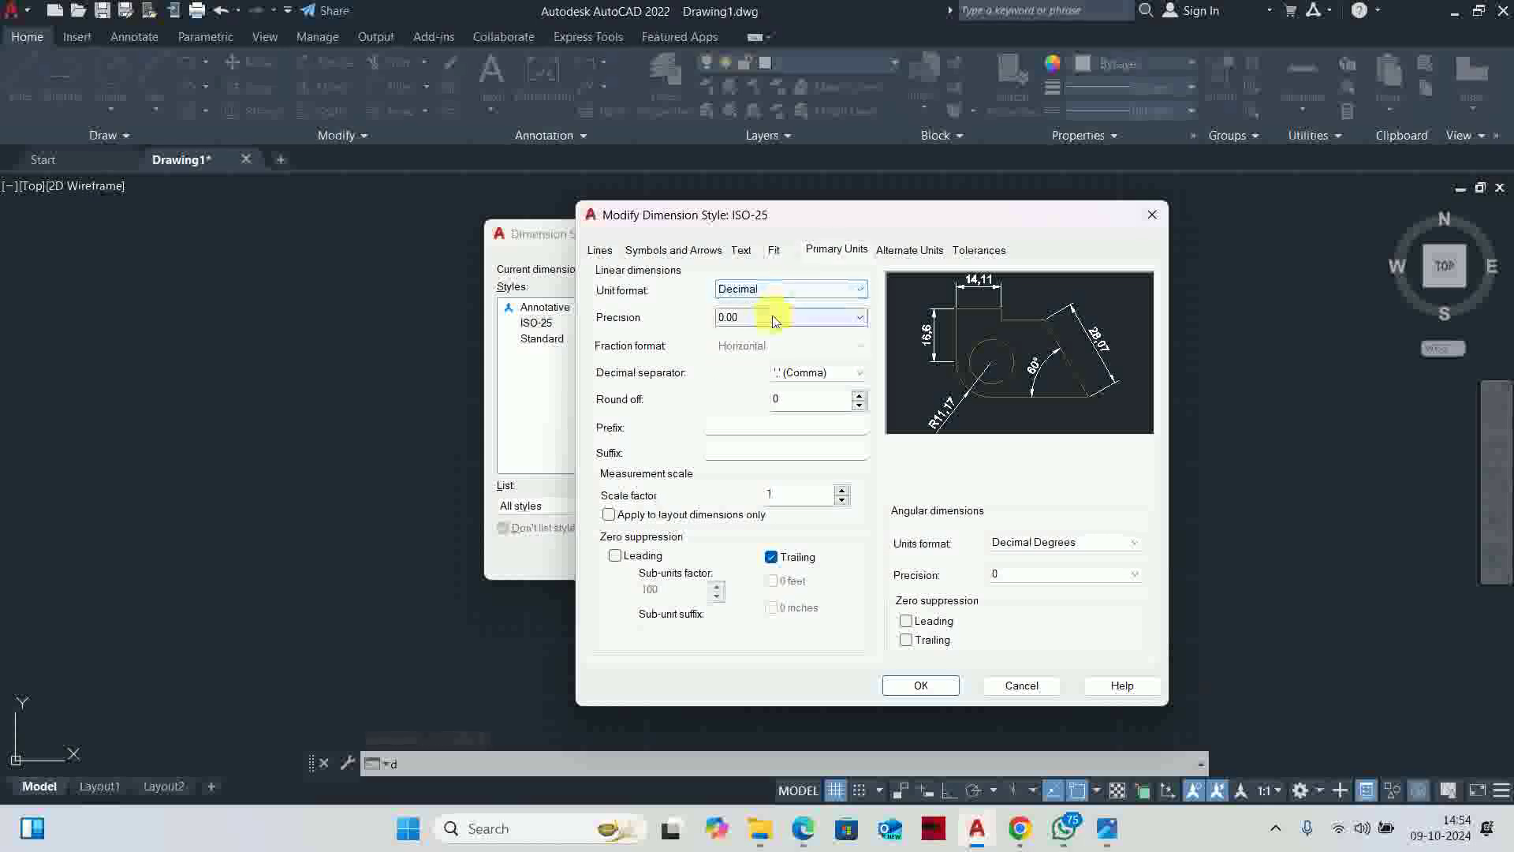
pyautogui.click(812, 374)
pyautogui.click(812, 389)
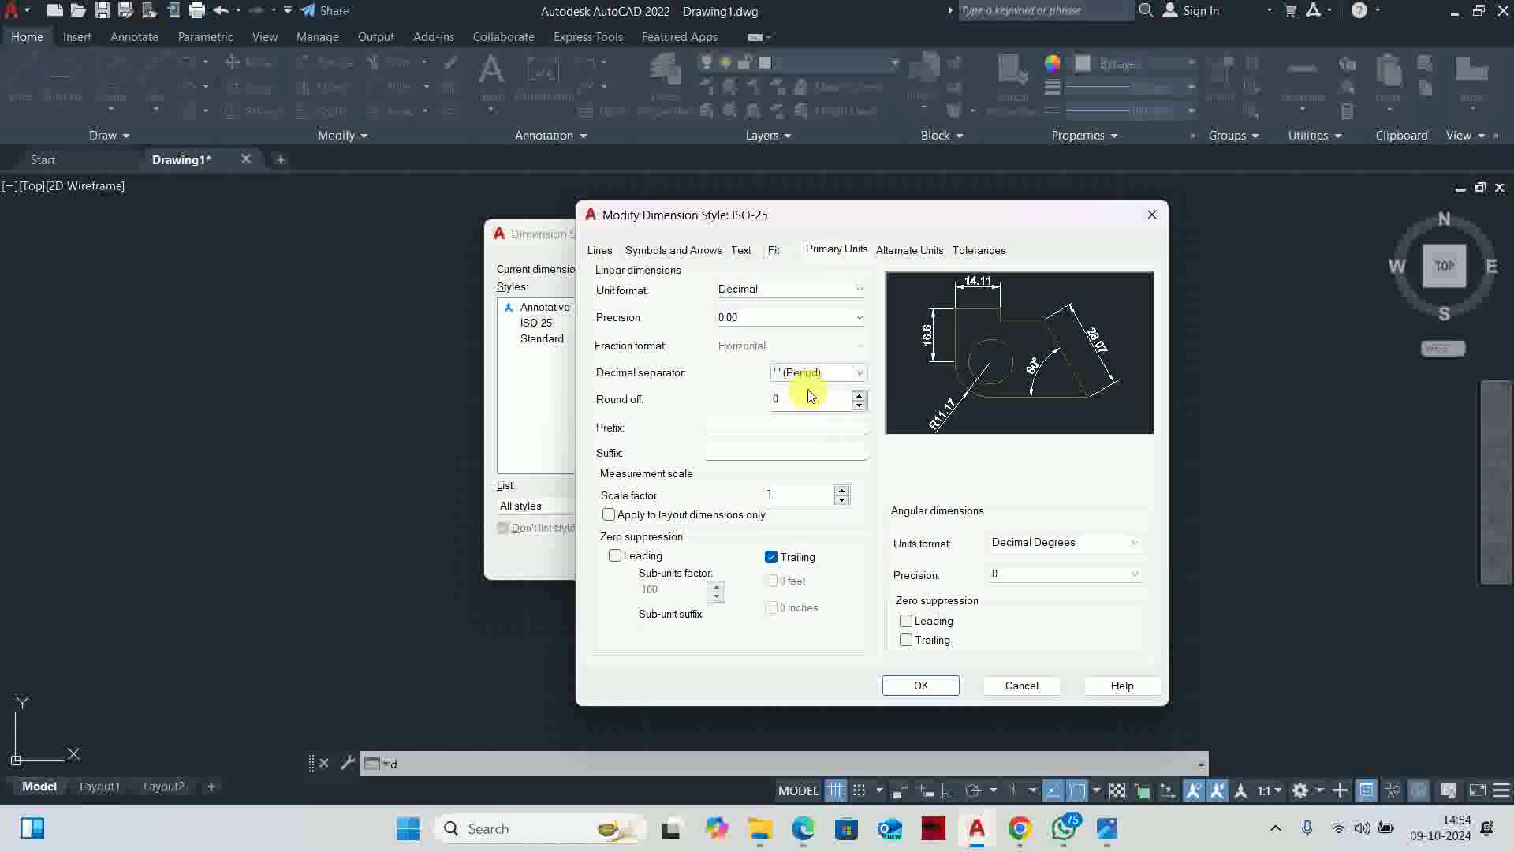
# Set the ISO-25 dimension style's text height to 15 and arrow size to 15
pyautogui.click(742, 250)
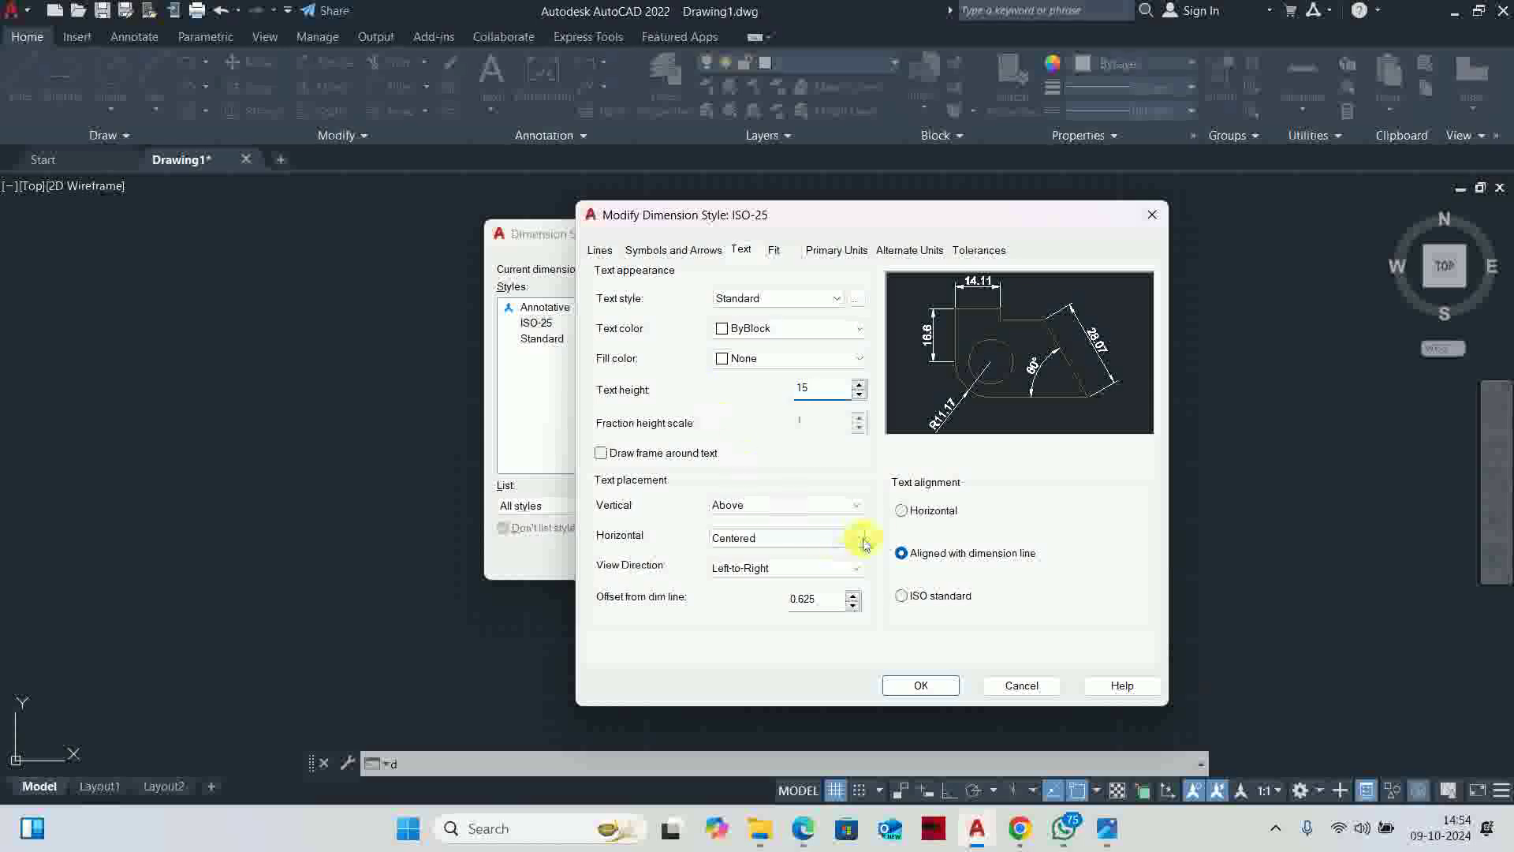
pyautogui.click(692, 249)
pyautogui.moveTo(635, 443); pyautogui.dragTo(535, 448)
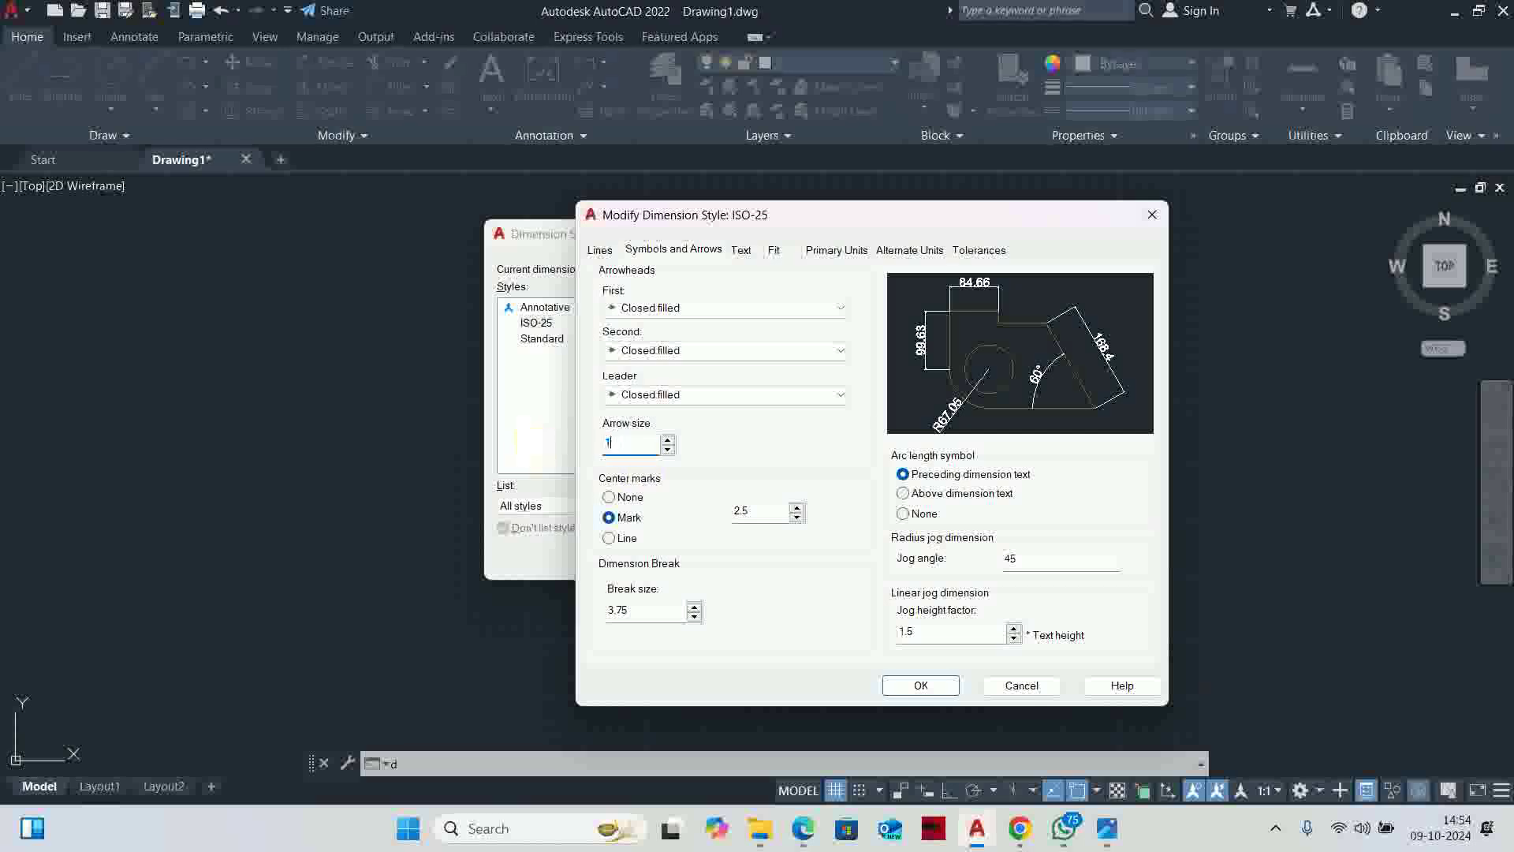
pyautogui.write('15')
# Set the extension lines to extend 10 beyond dimension lines, offset 10 from origin, with a fixed length of 10
pyautogui.click(598, 247)
pyautogui.moveTo(1105, 484); pyautogui.dragTo(984, 487)
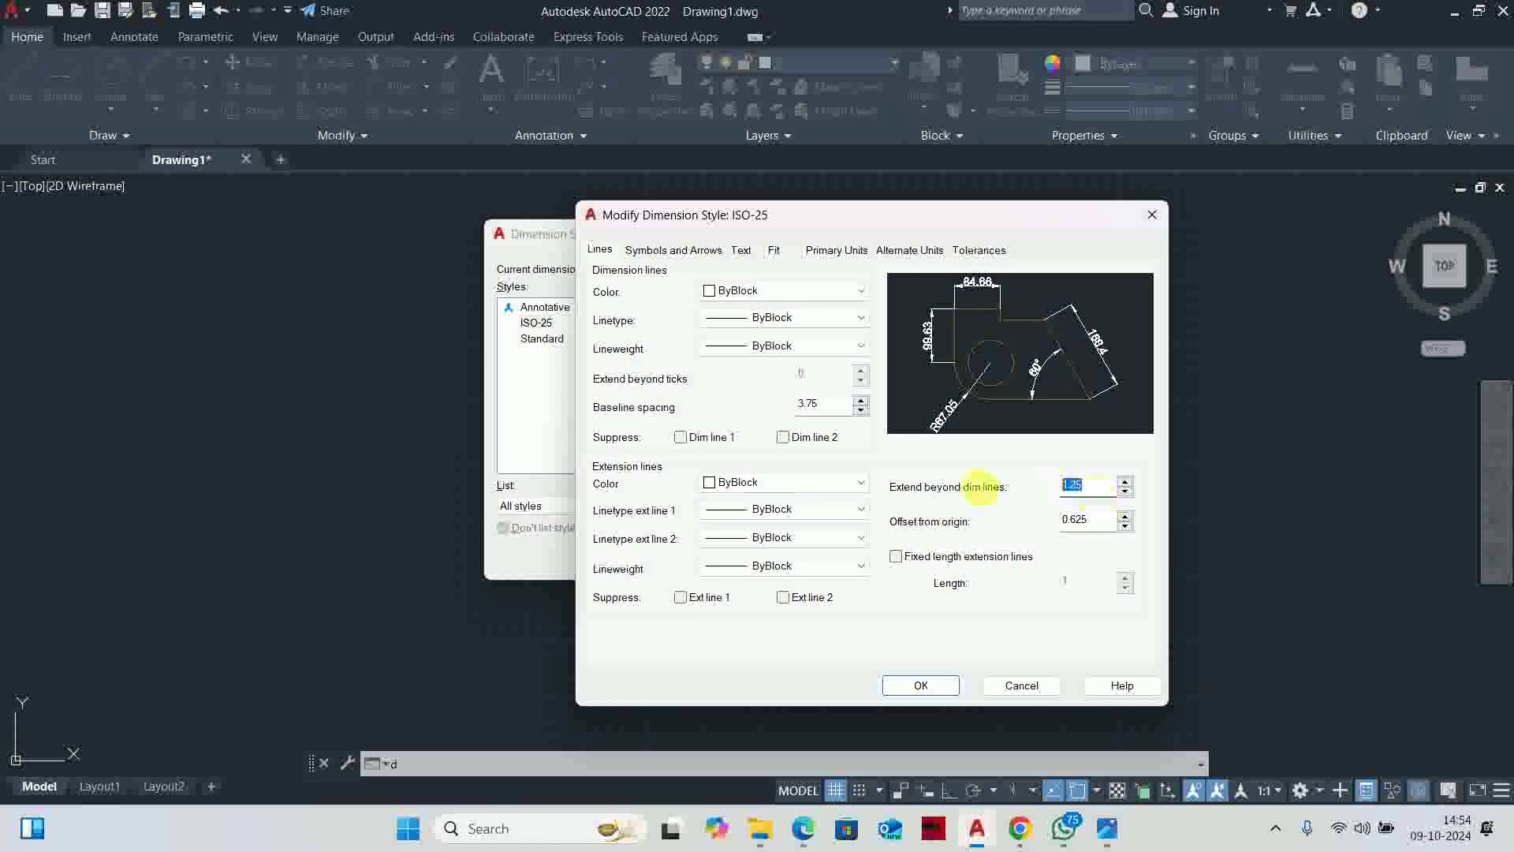
pyautogui.write('10')
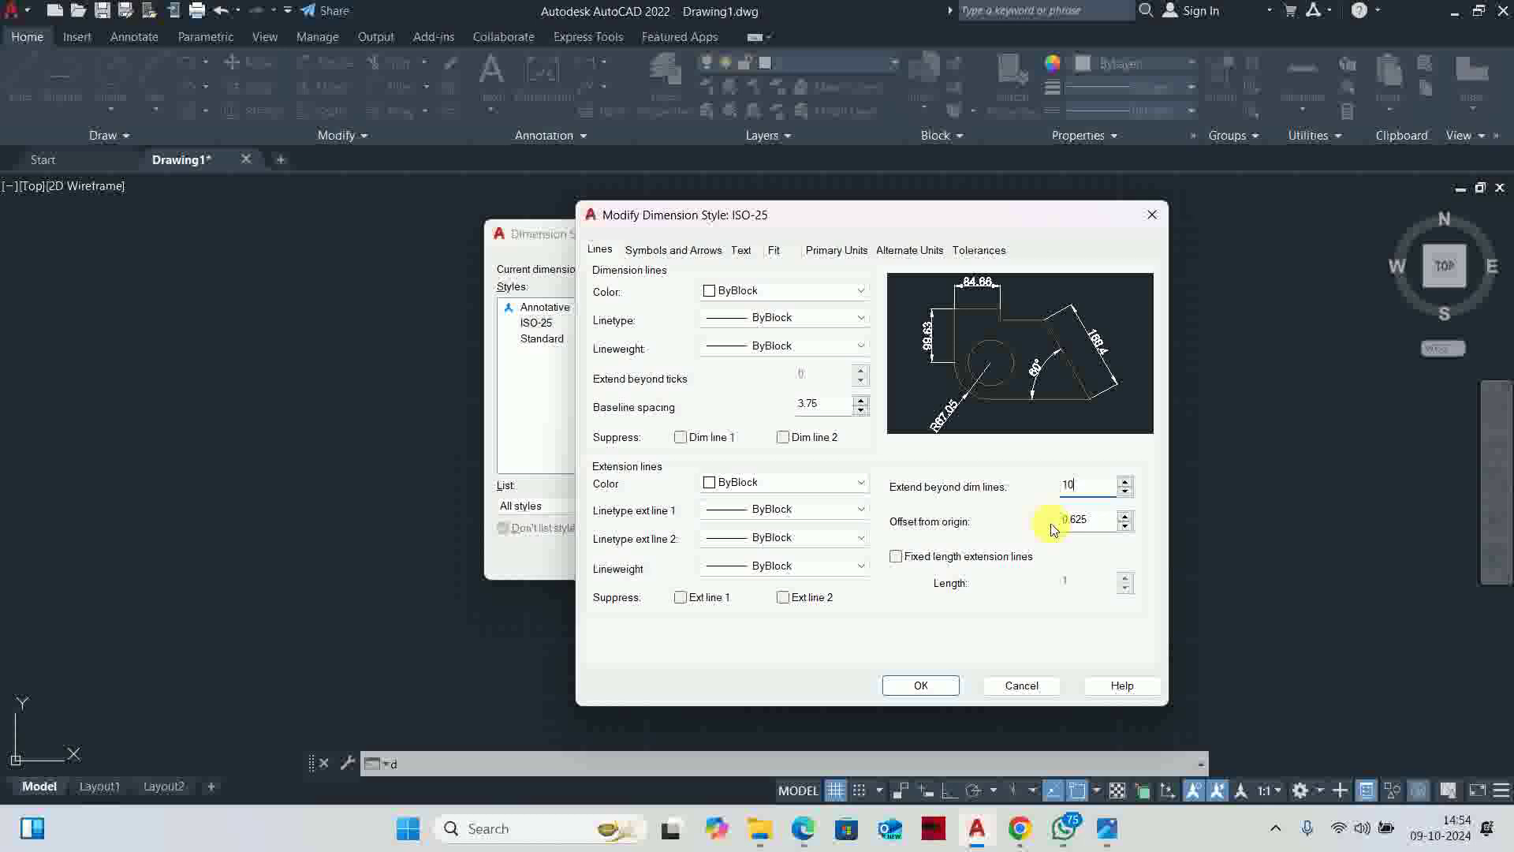
pyautogui.moveTo(1108, 521); pyautogui.dragTo(1025, 522)
pyautogui.write('10')
pyautogui.click(986, 557)
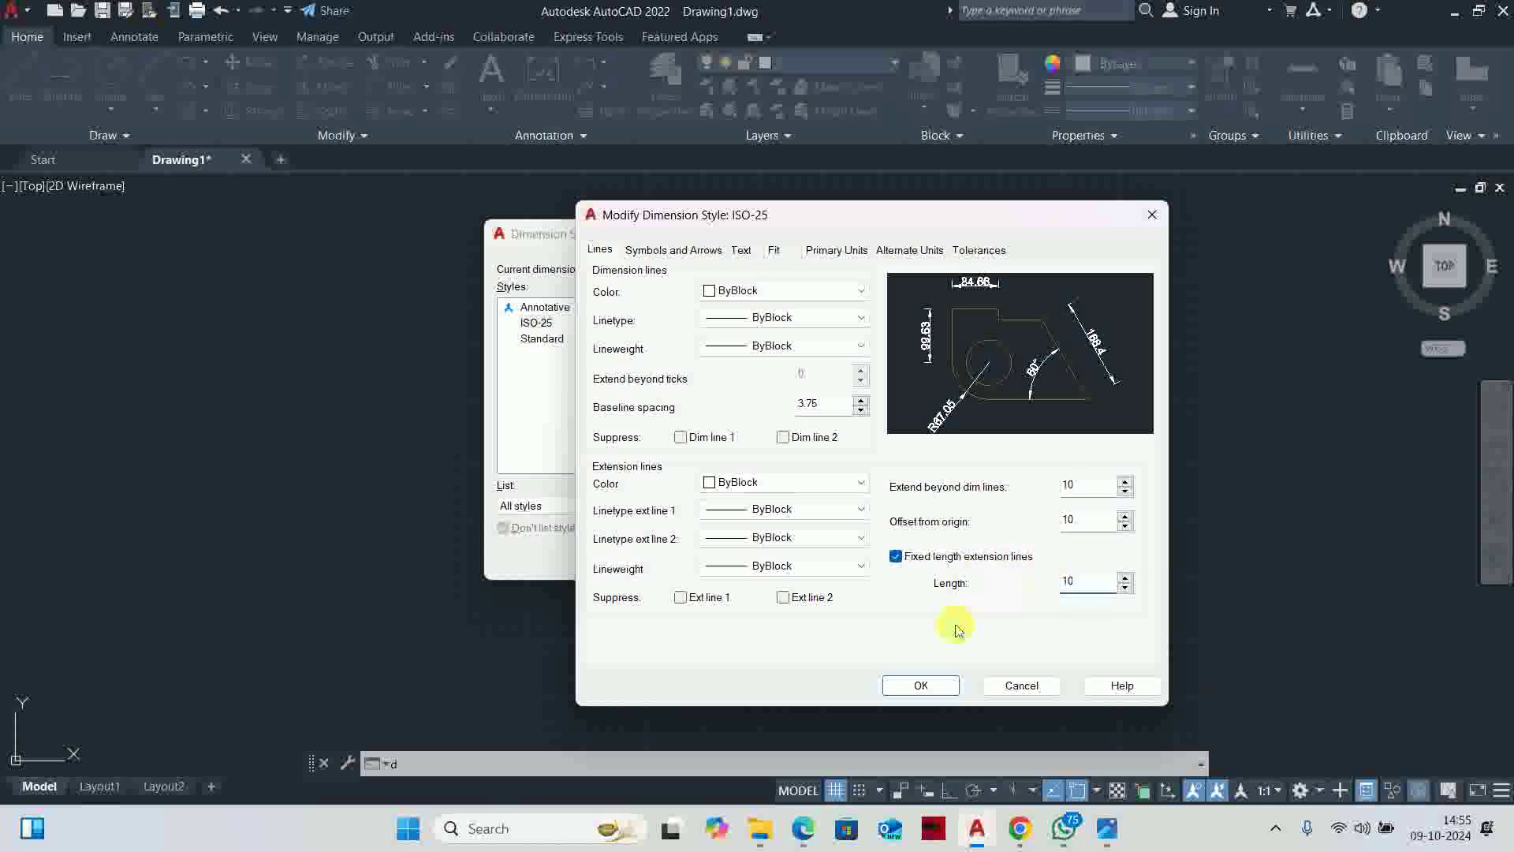
# Accept the style changes and make ISO-25 the current dimension style
pyautogui.click(922, 685)
pyautogui.click(979, 309)
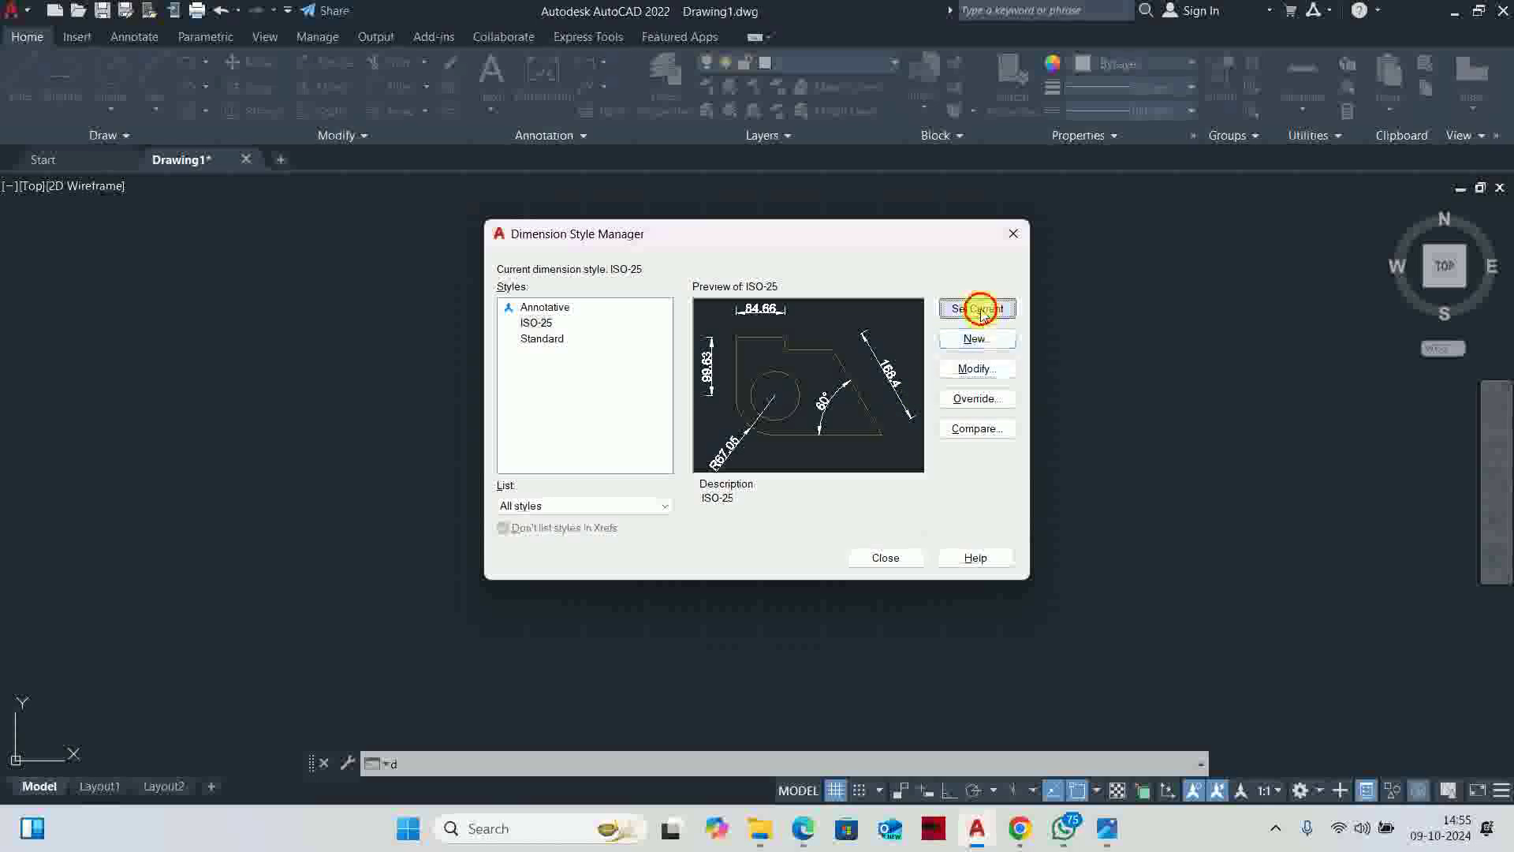
pyautogui.click(899, 556)
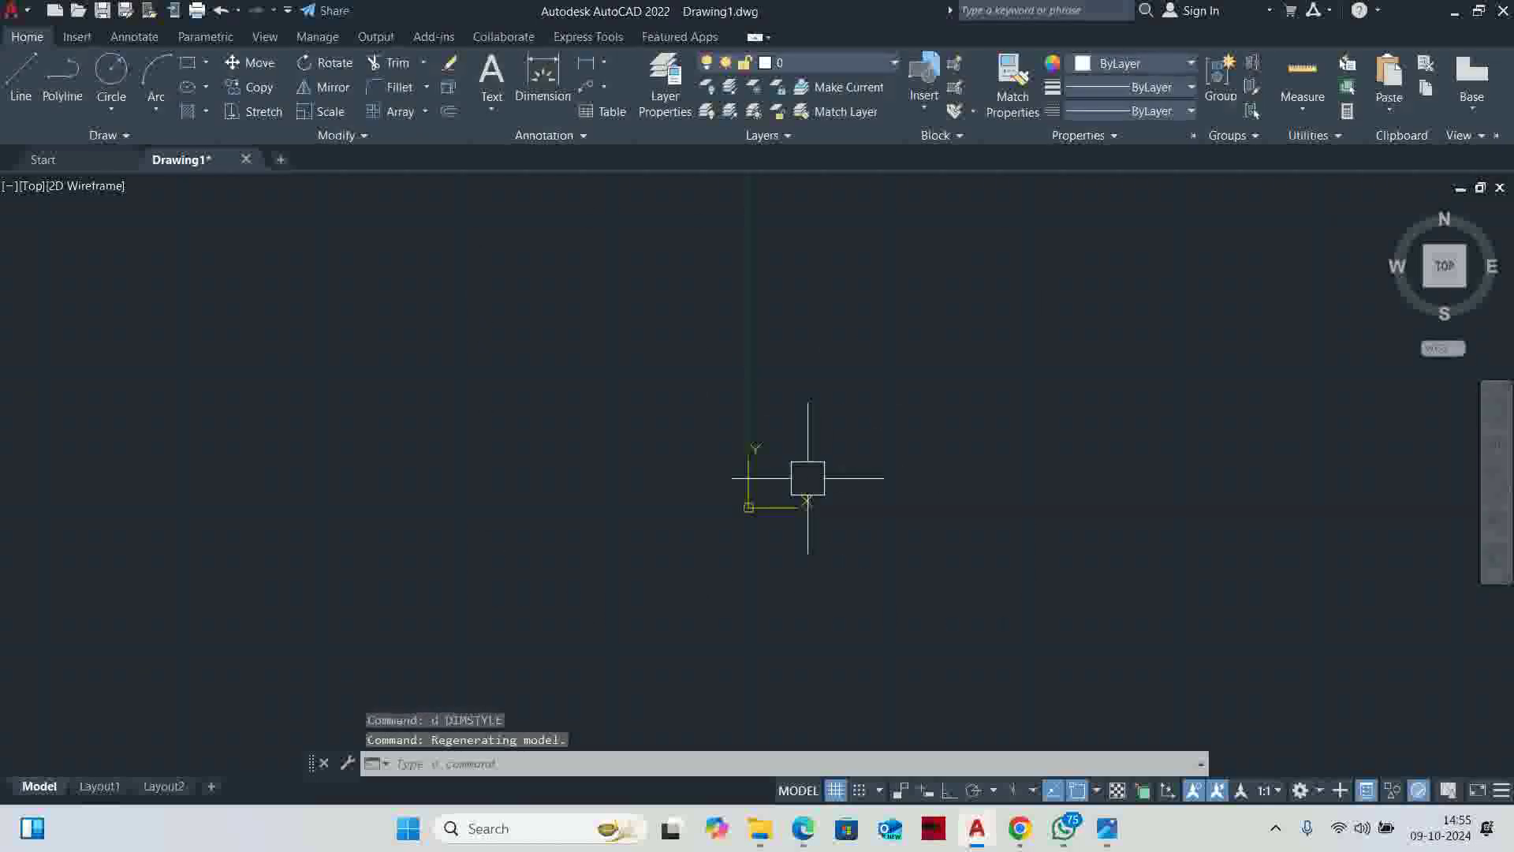
# Turn off displaying the UCS icon at the origin so it sits in the viewport corner
pyautogui.rightClick(748, 511)
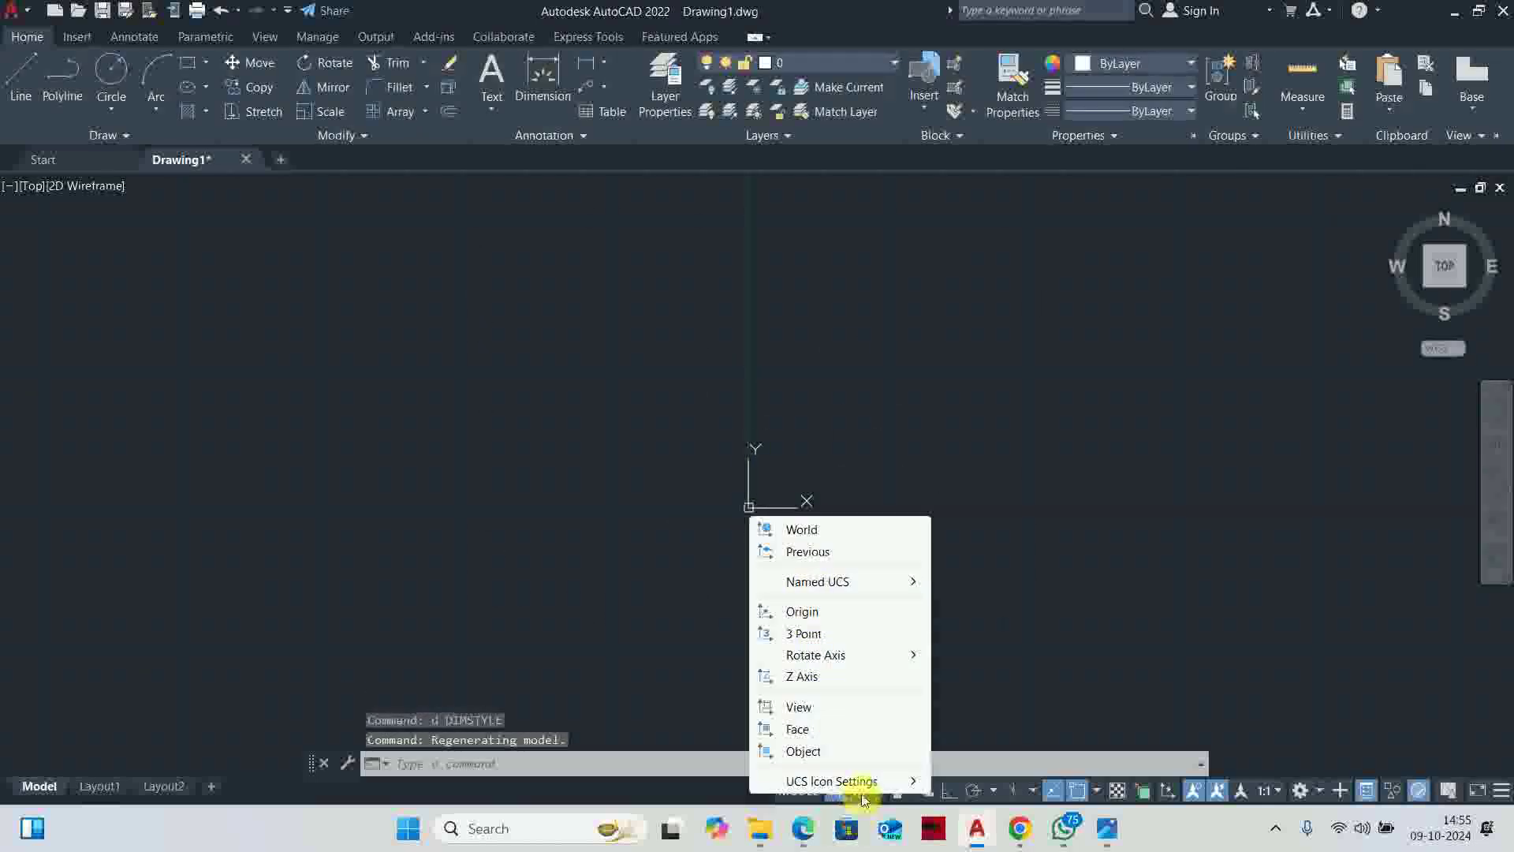
pyautogui.press('F9')
pyautogui.click(913, 783)
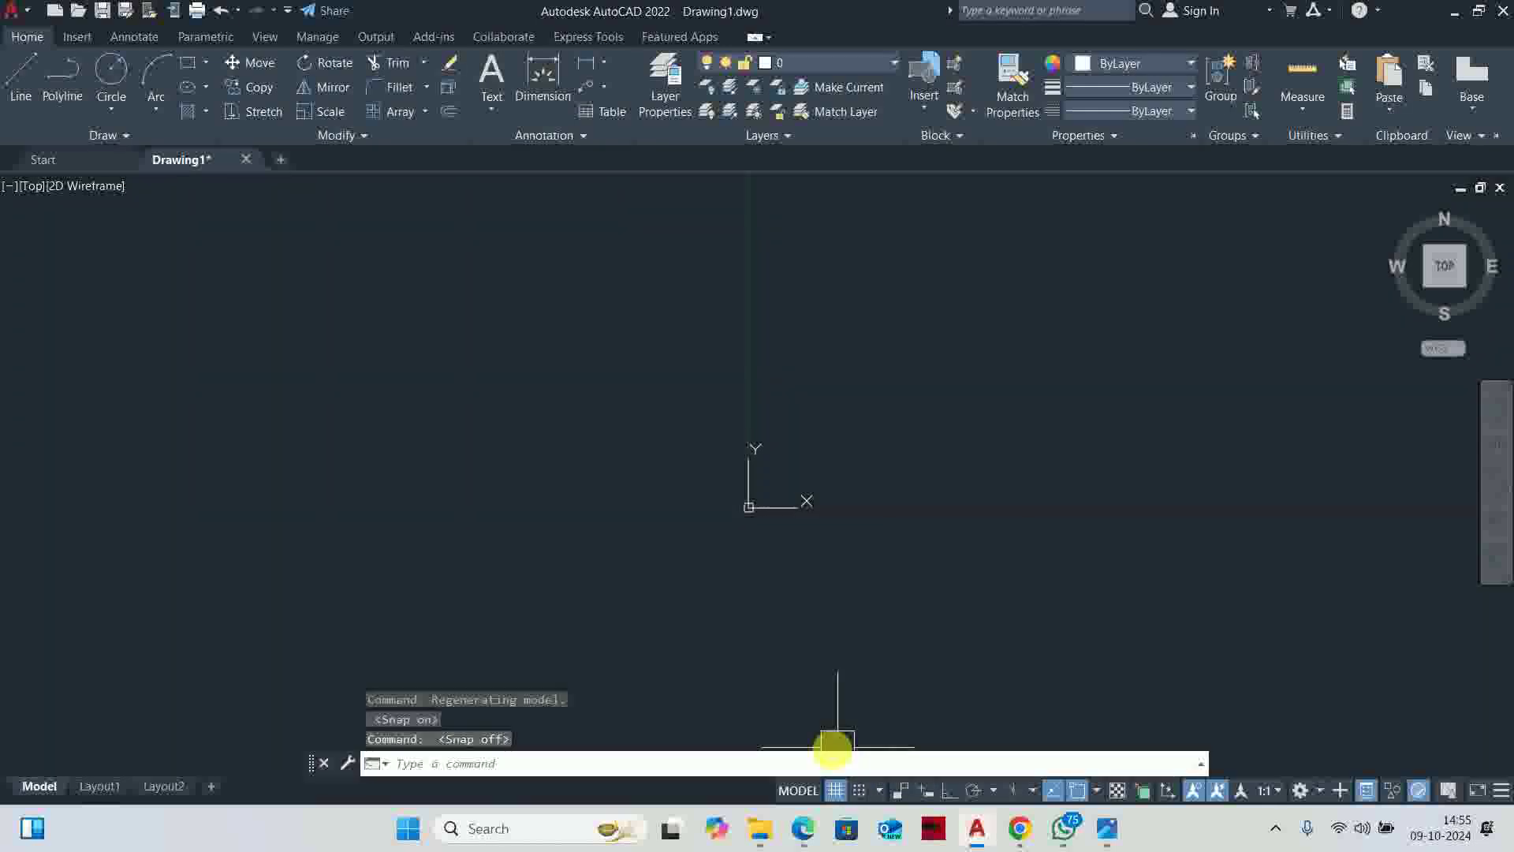
pyautogui.rightClick(764, 512)
pyautogui.moveTo(865, 778)
pyautogui.click(982, 776)
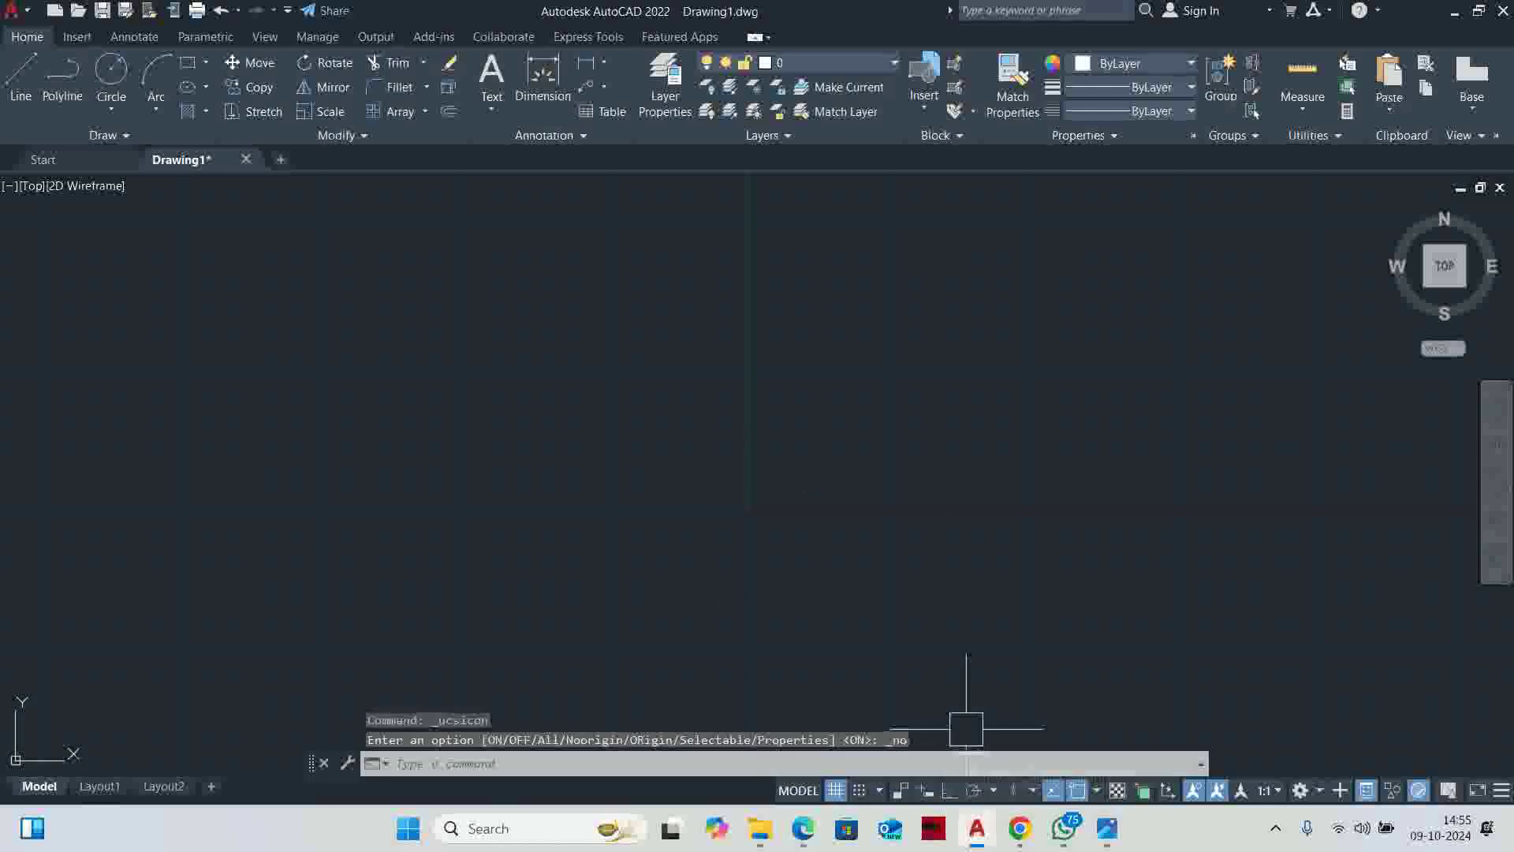
pyautogui.click(107, 160)
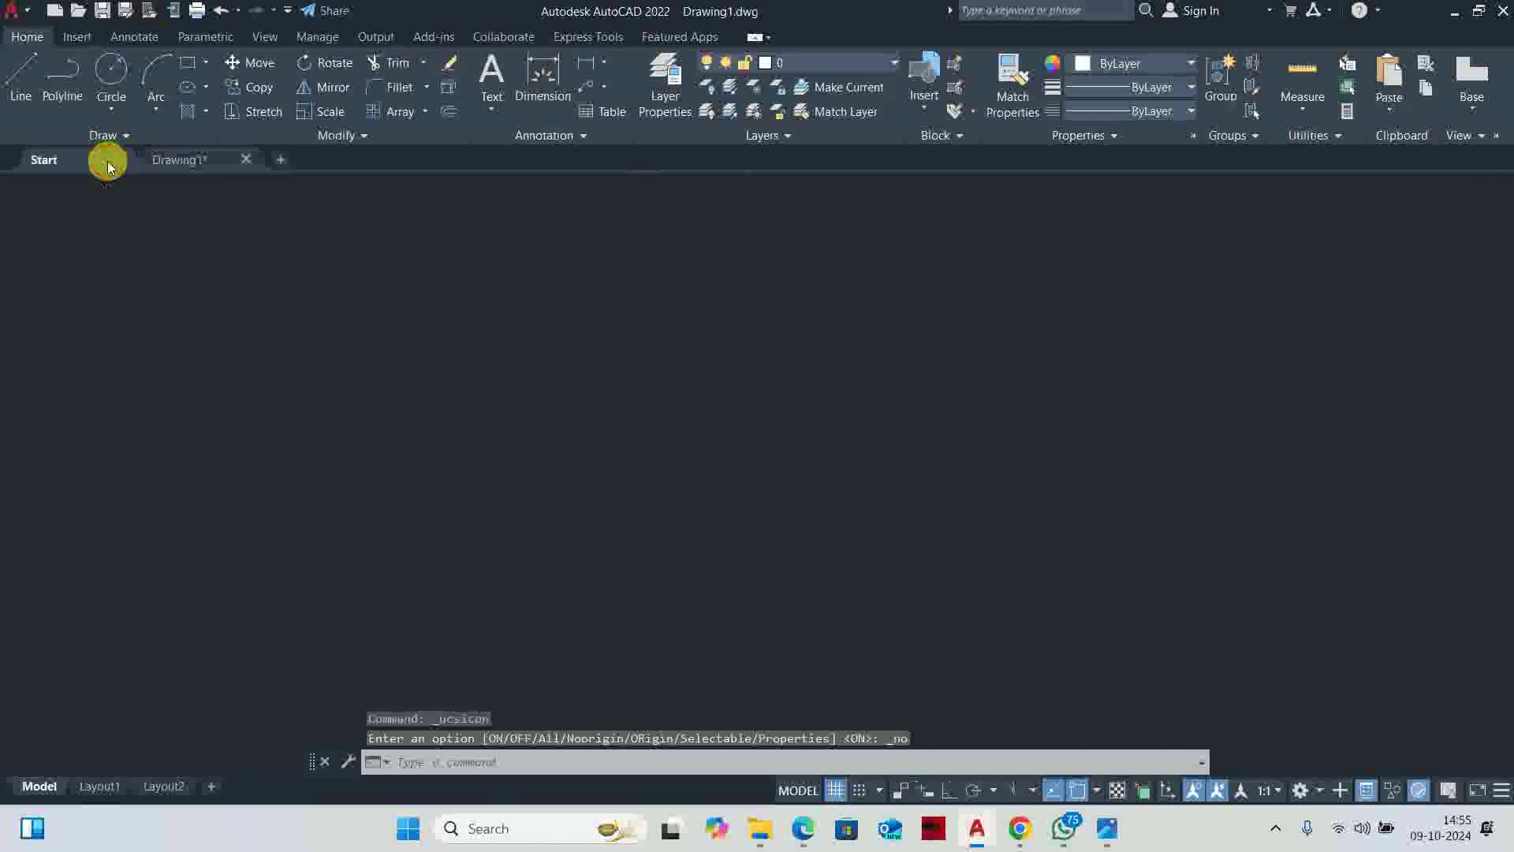
pyautogui.click(10, 10)
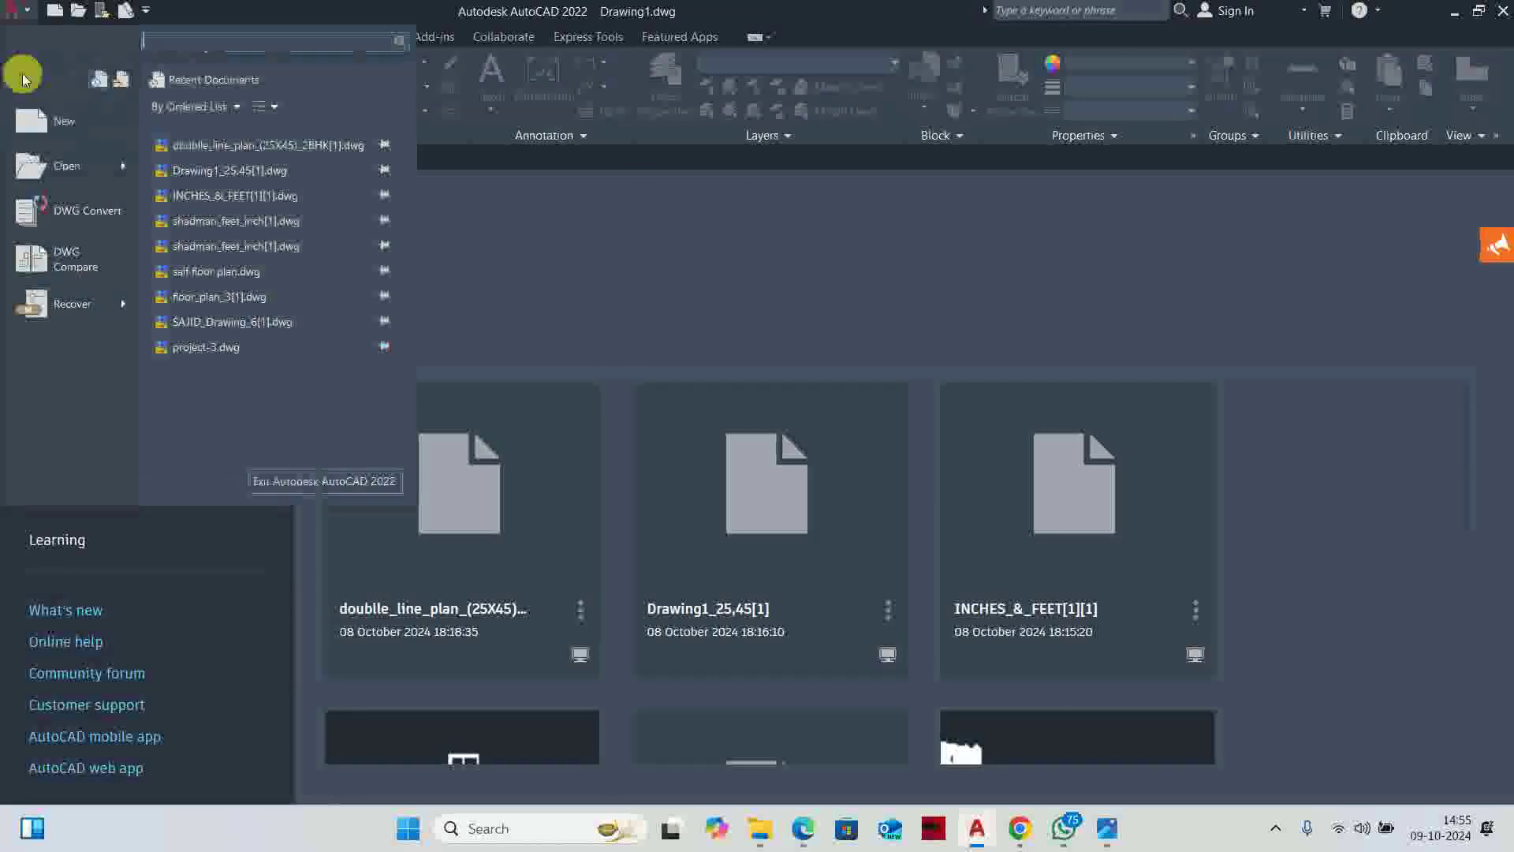
pyautogui.click(46, 126)
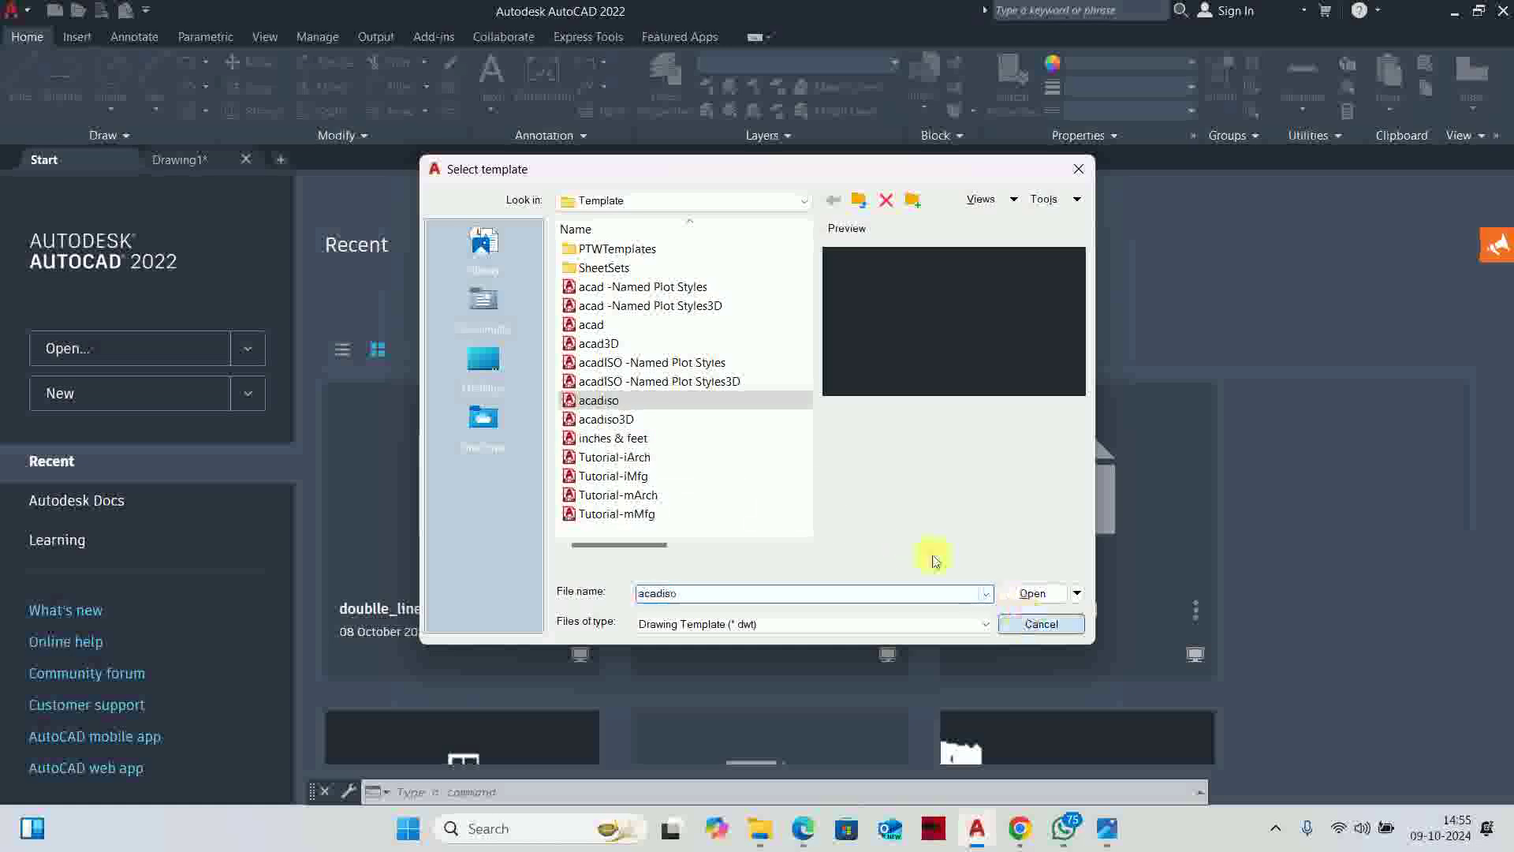
pyautogui.click(1033, 623)
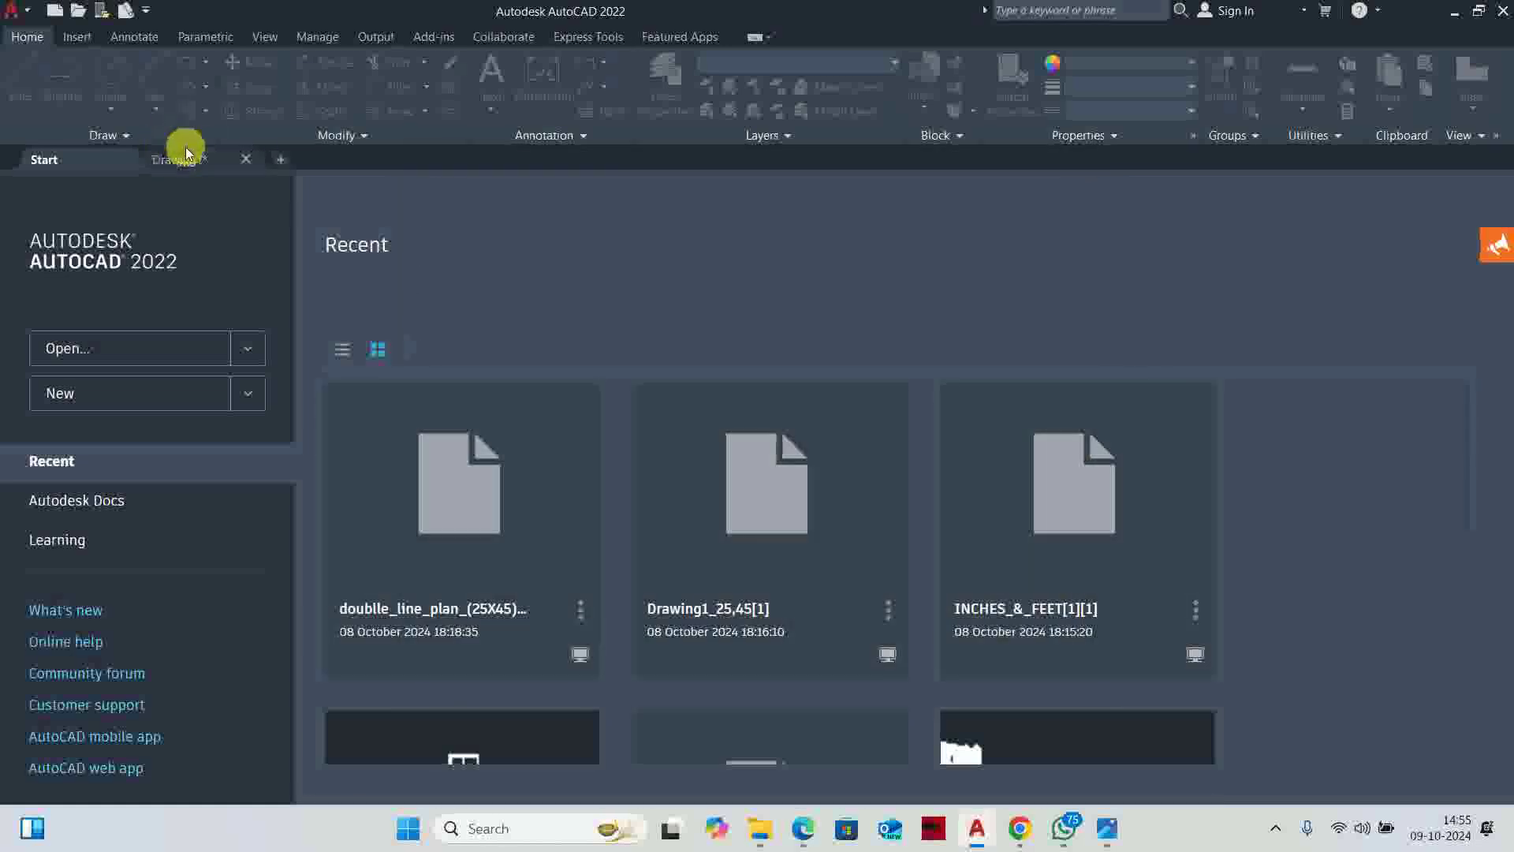
pyautogui.click(204, 166)
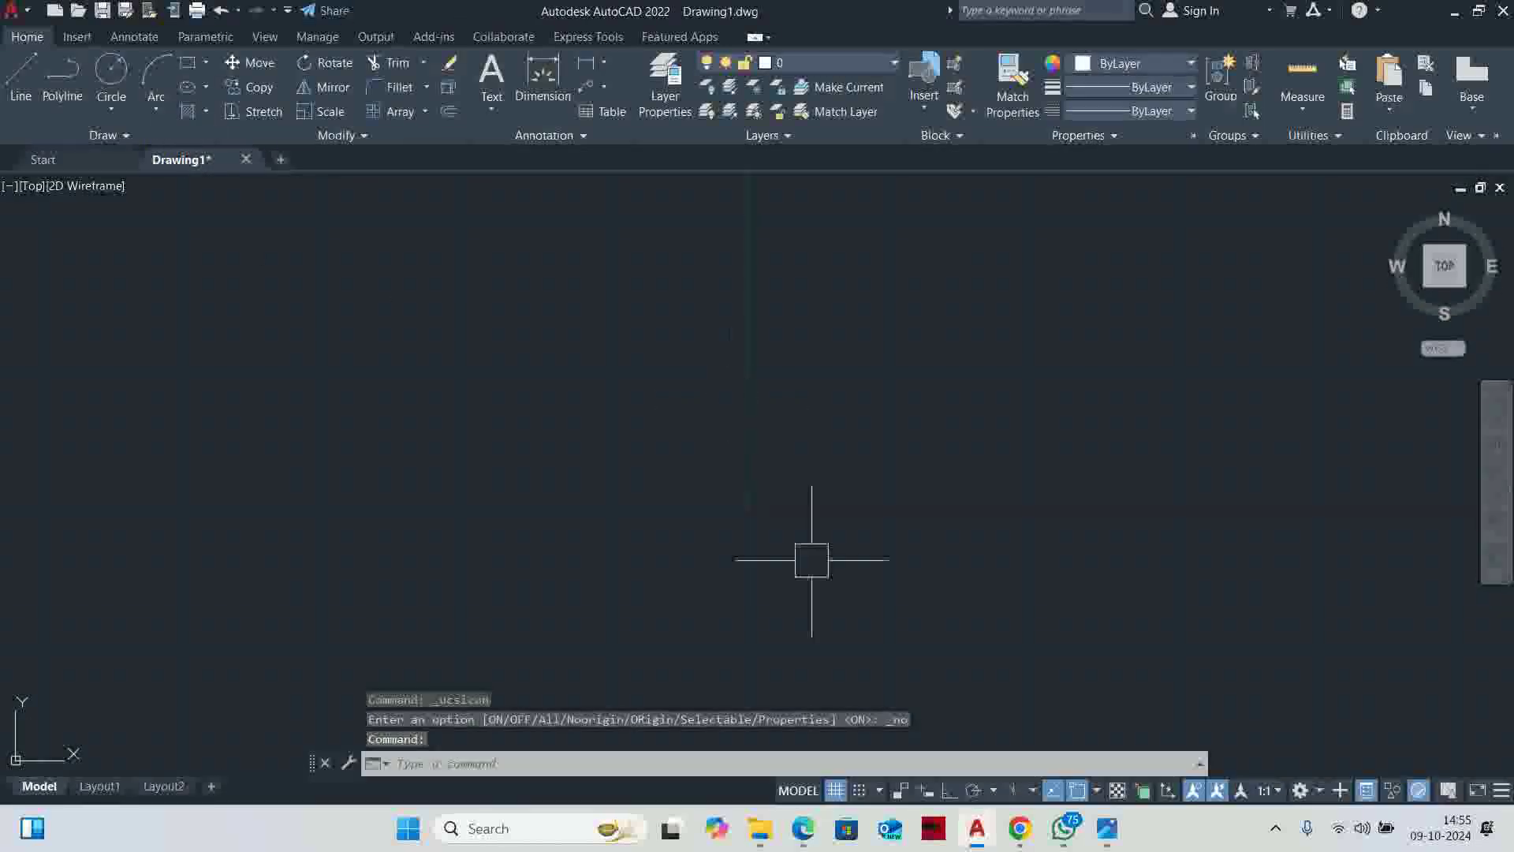
# Switch to the photo viewer and examine the room sizes, wall layout and notes of the floor plan in Civil WB 013.jpg
pyautogui.click(1100, 835)
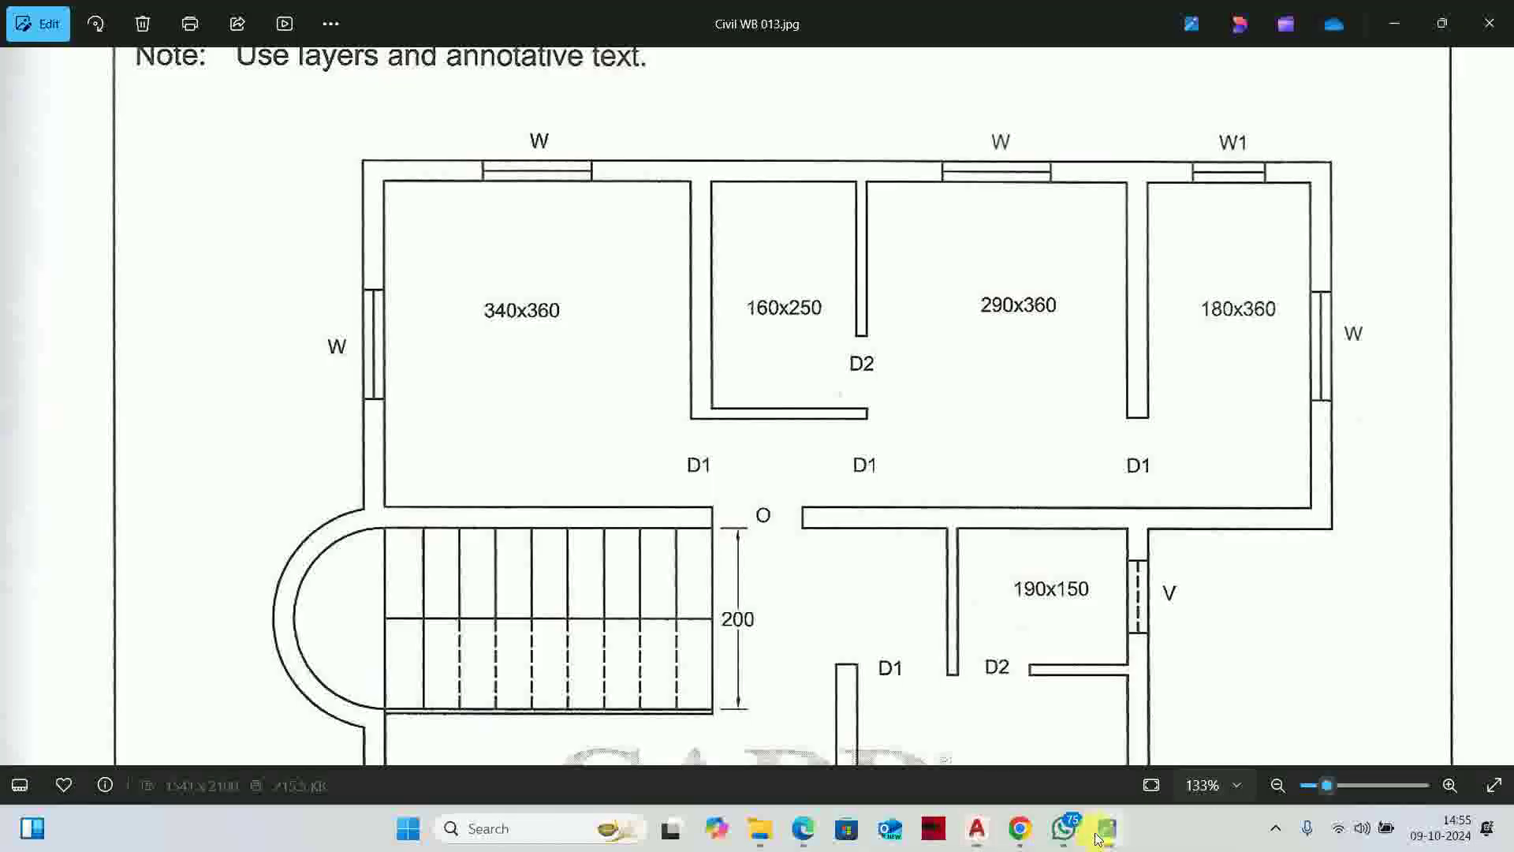
pyautogui.scroll(-1, 505, 335)
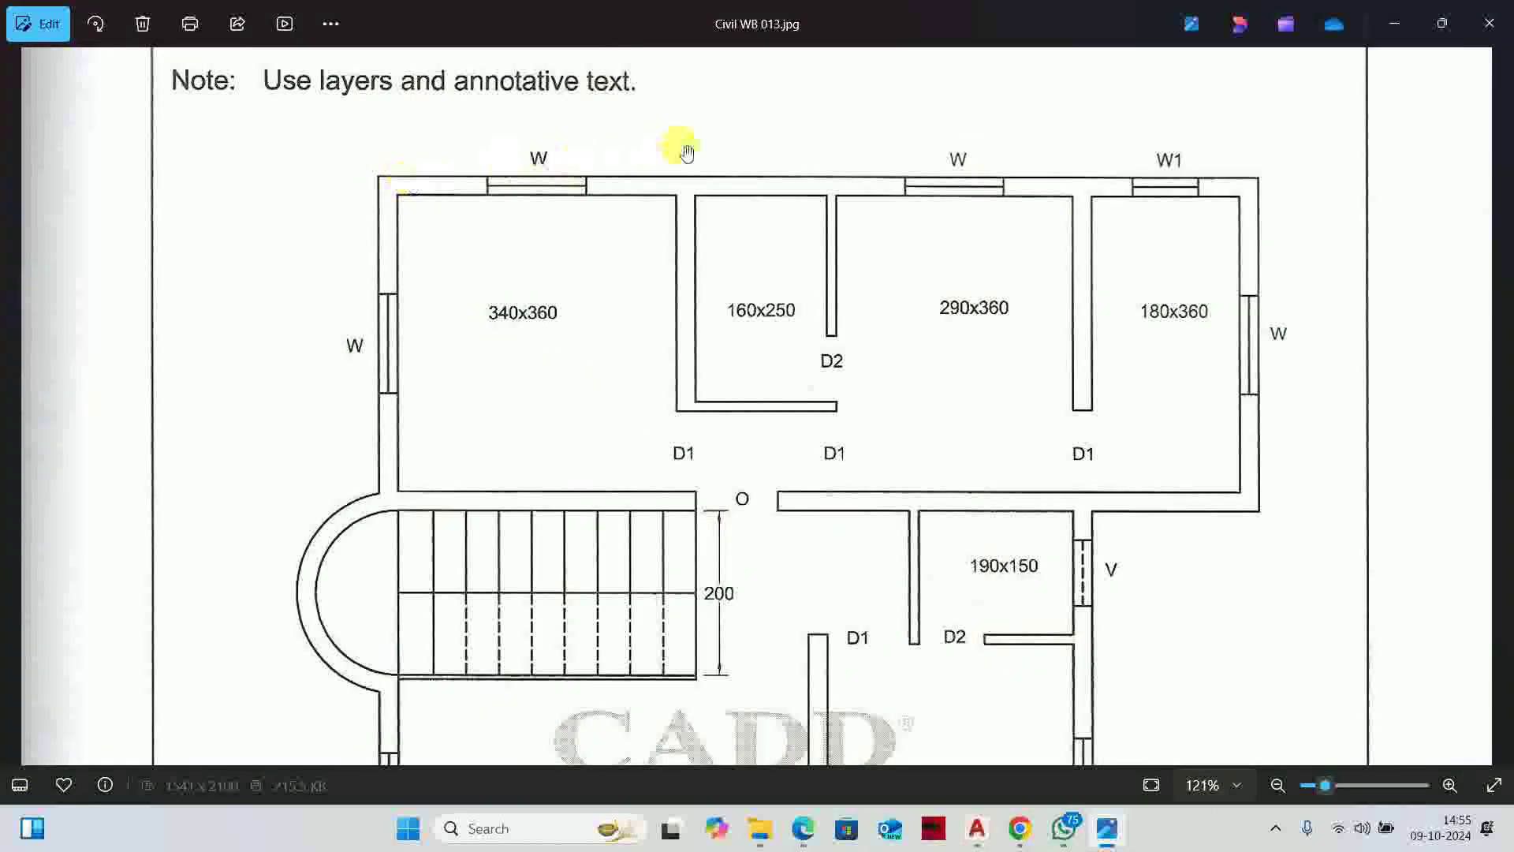
pyautogui.click(1394, 24)
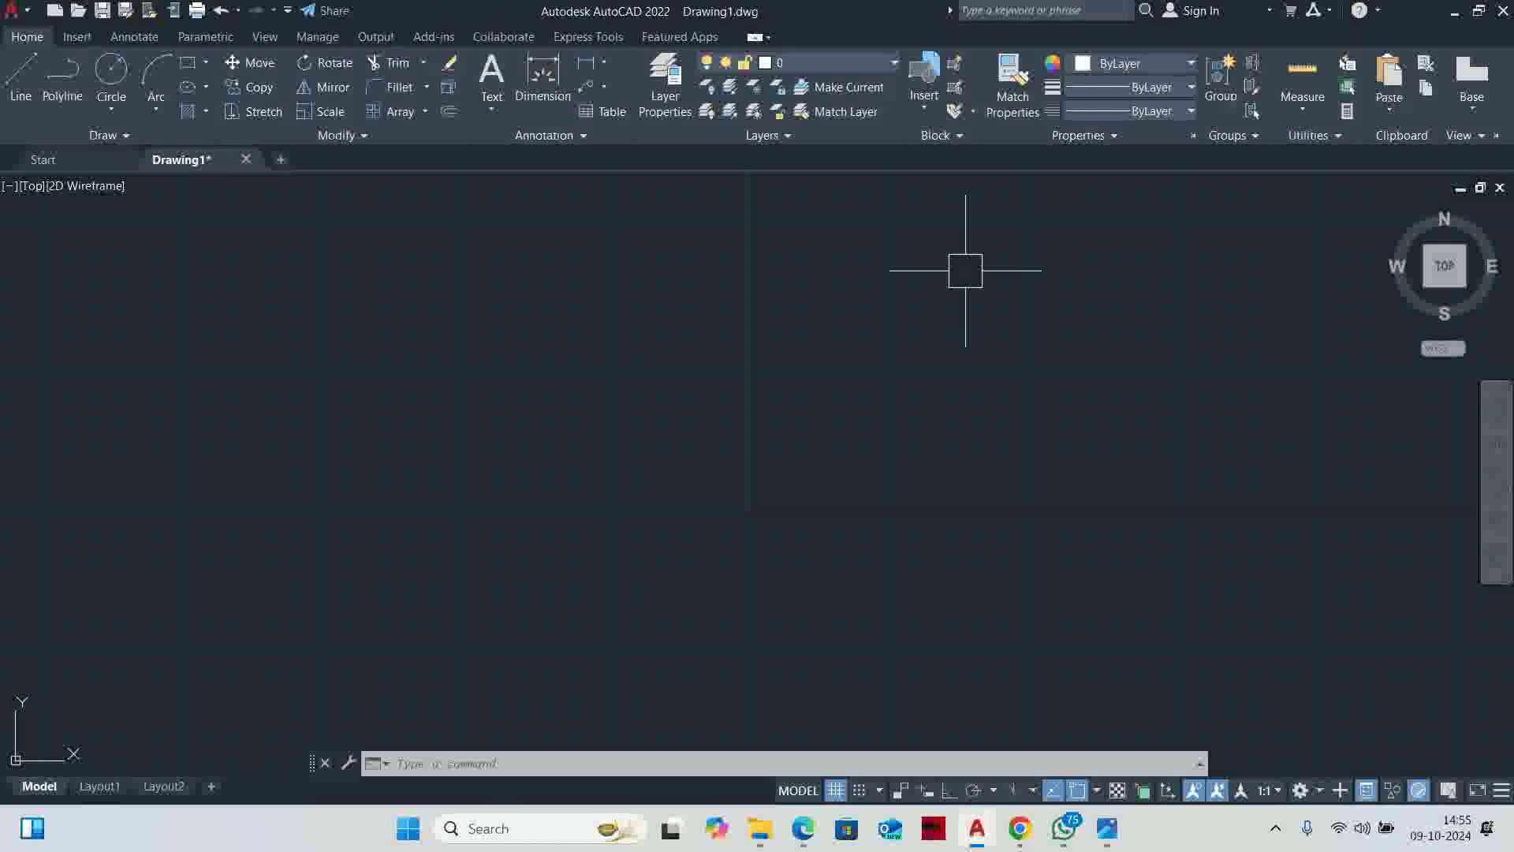
pyautogui.click(1107, 828)
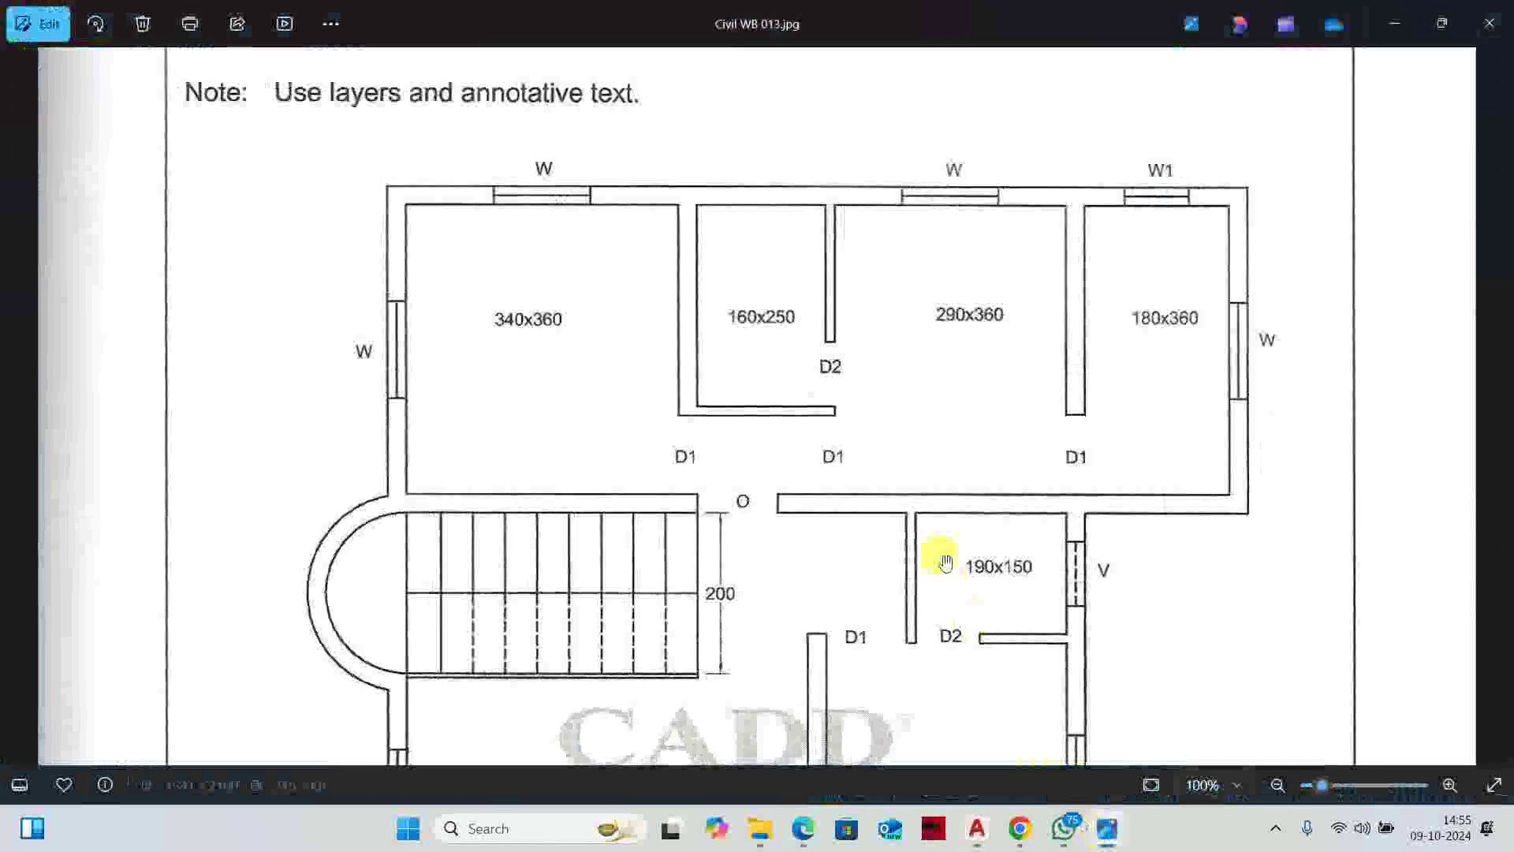
pyautogui.scroll(-5, 945, 562)
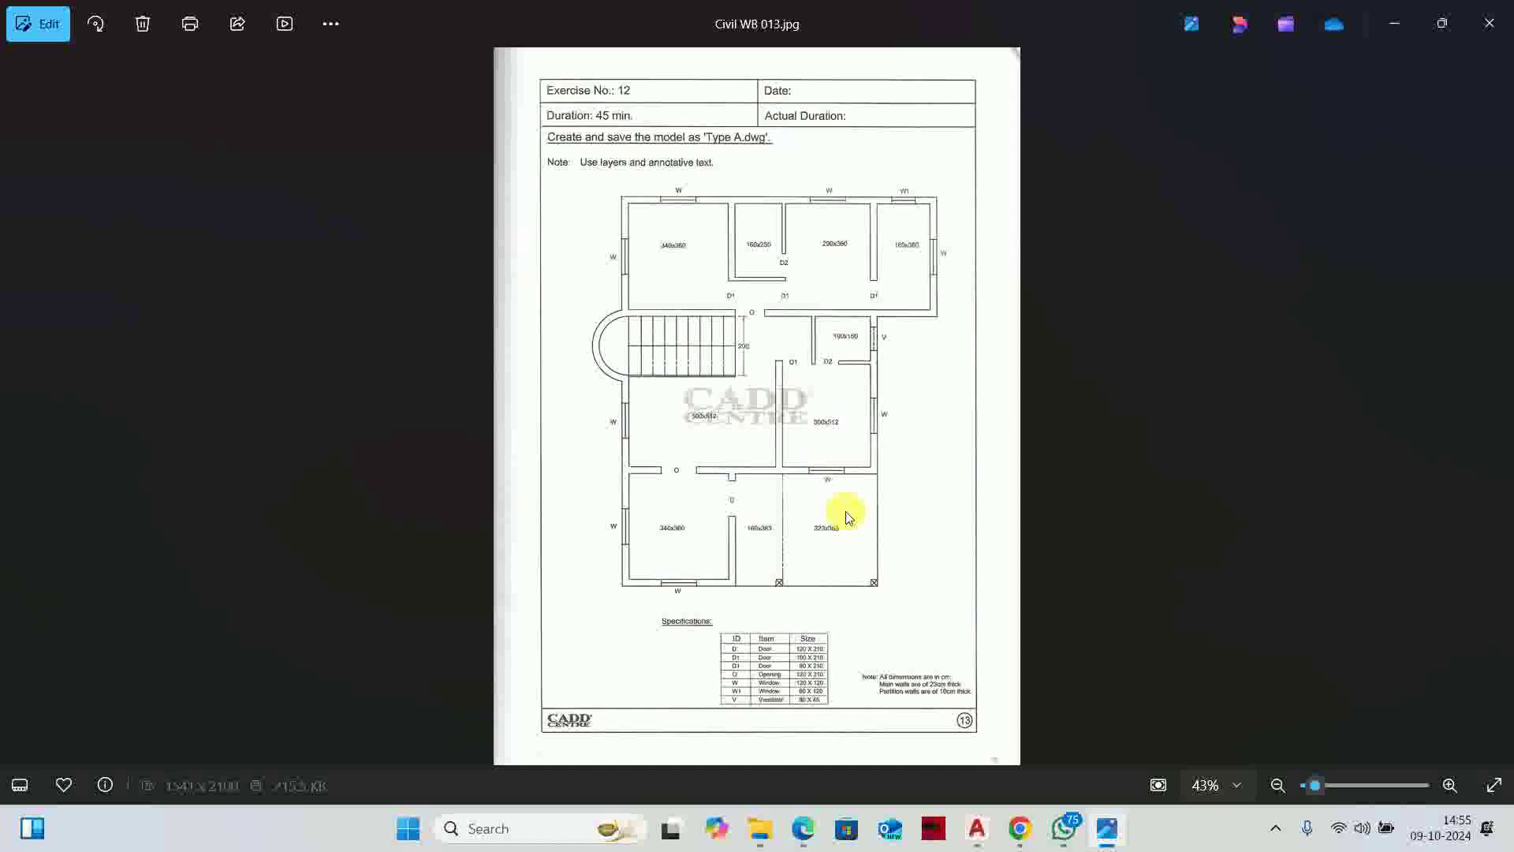
pyautogui.scroll(3, 803, 428)
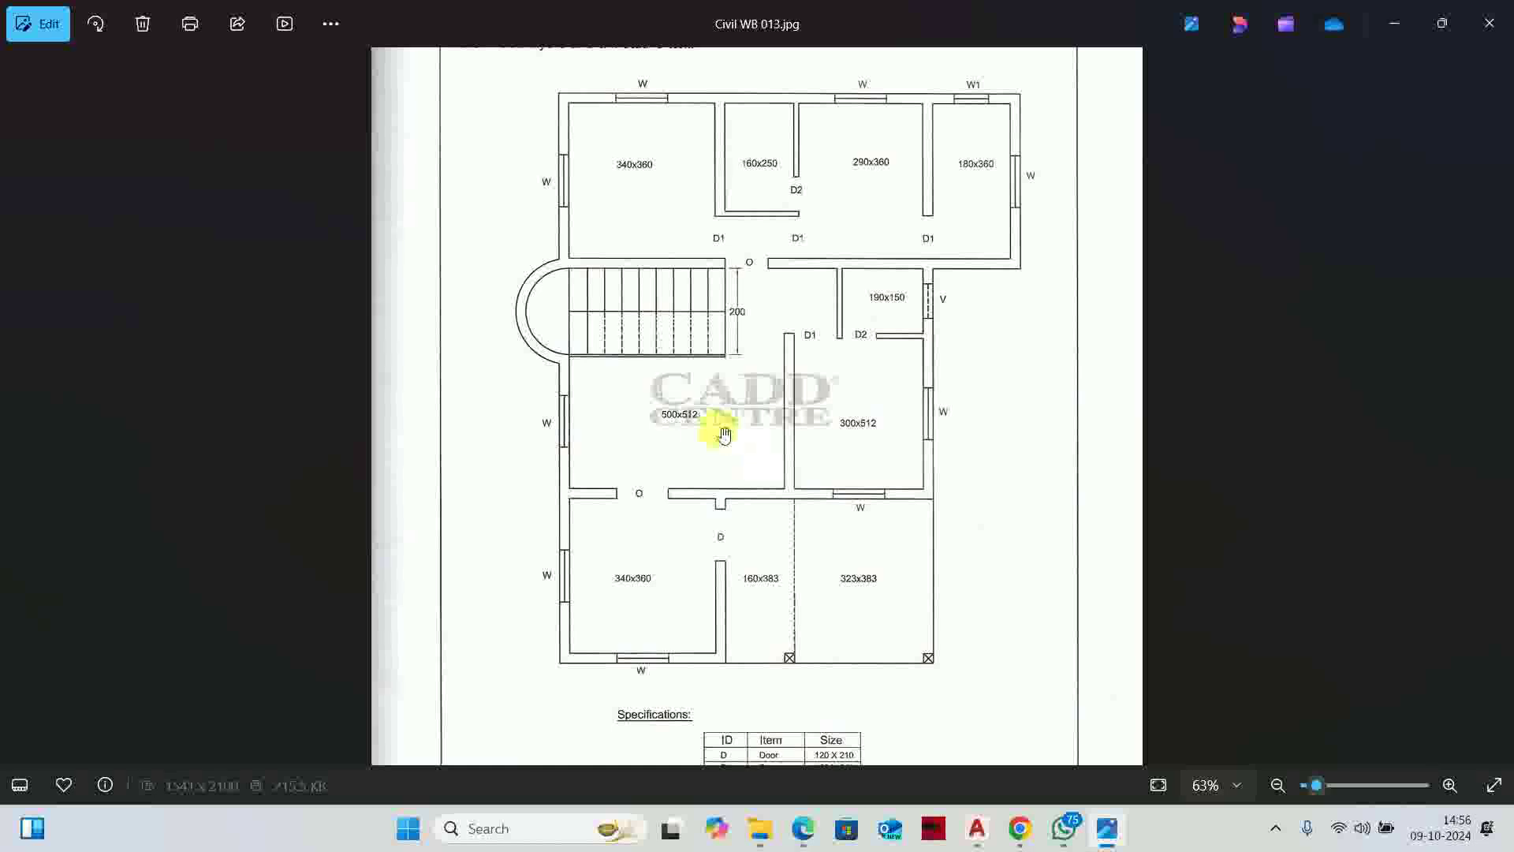
pyautogui.scroll(3, 642, 244)
pyautogui.moveTo(642, 244); pyautogui.dragTo(639, 383)
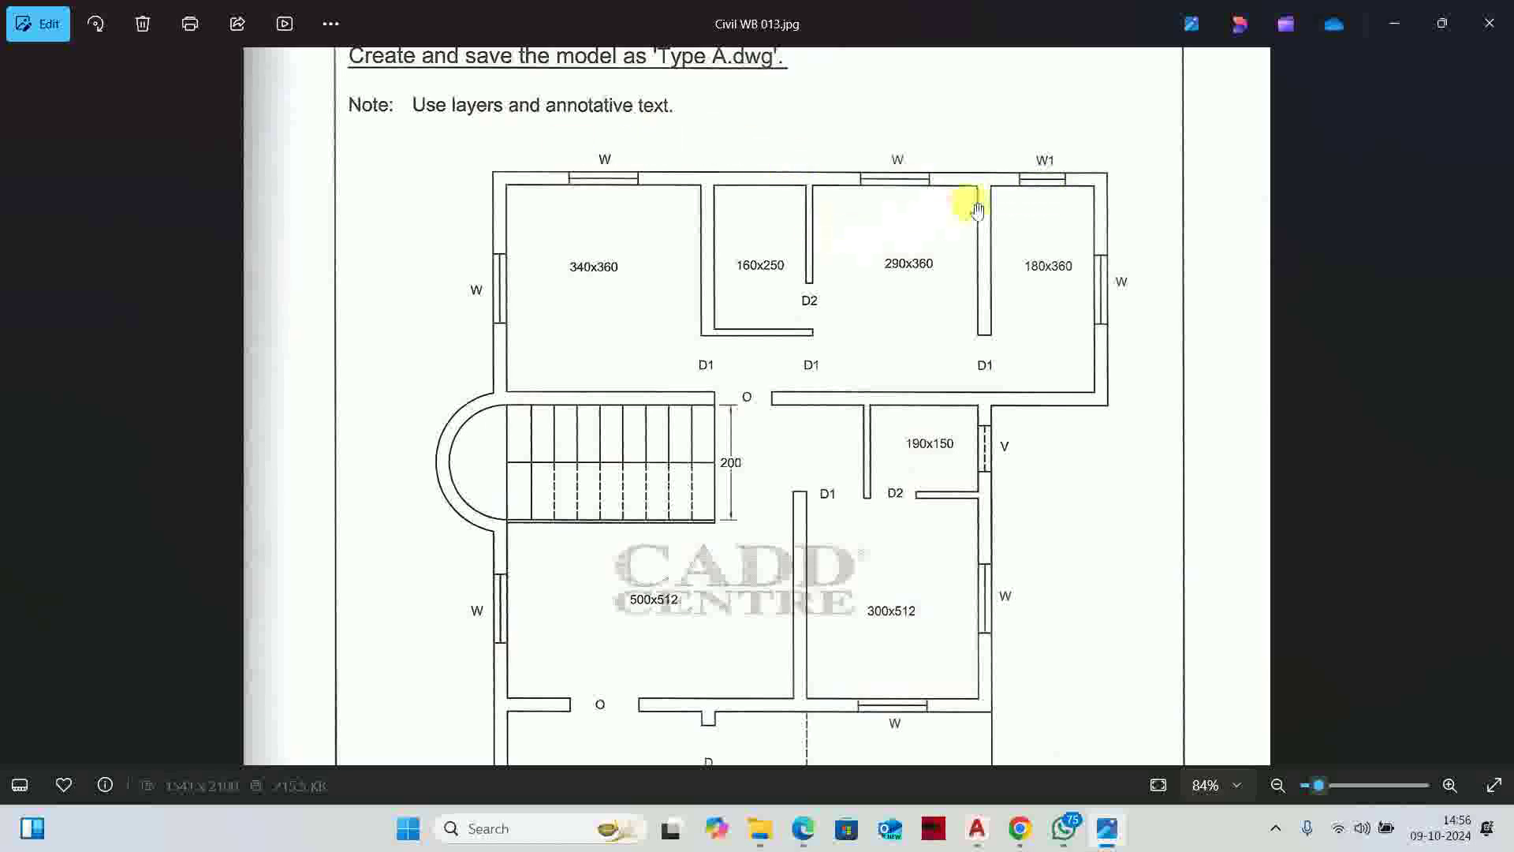
pyautogui.scroll(1, 978, 406)
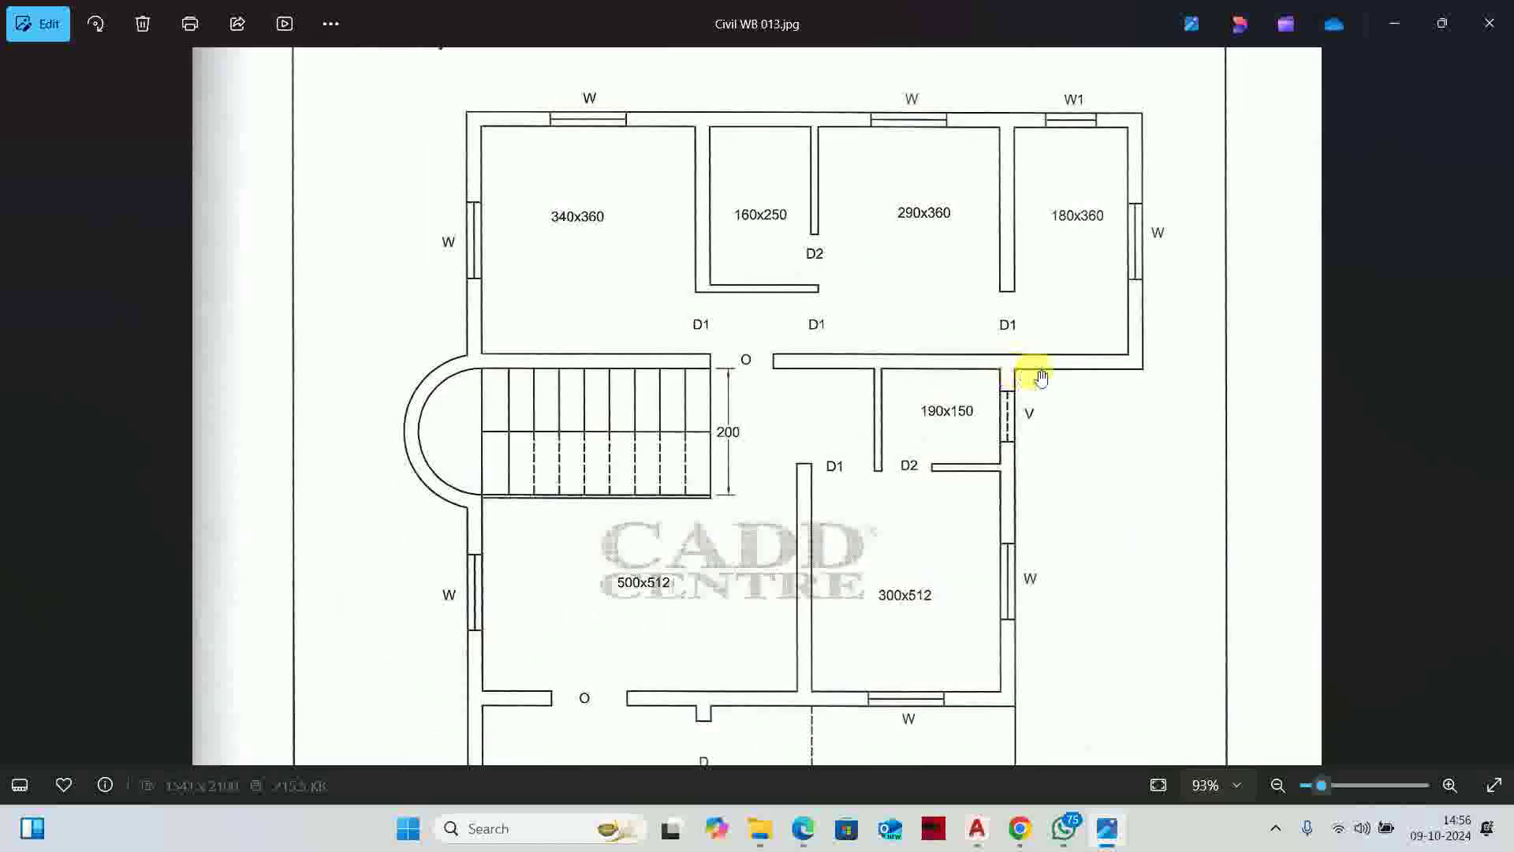
pyautogui.scroll(-2, 1011, 402)
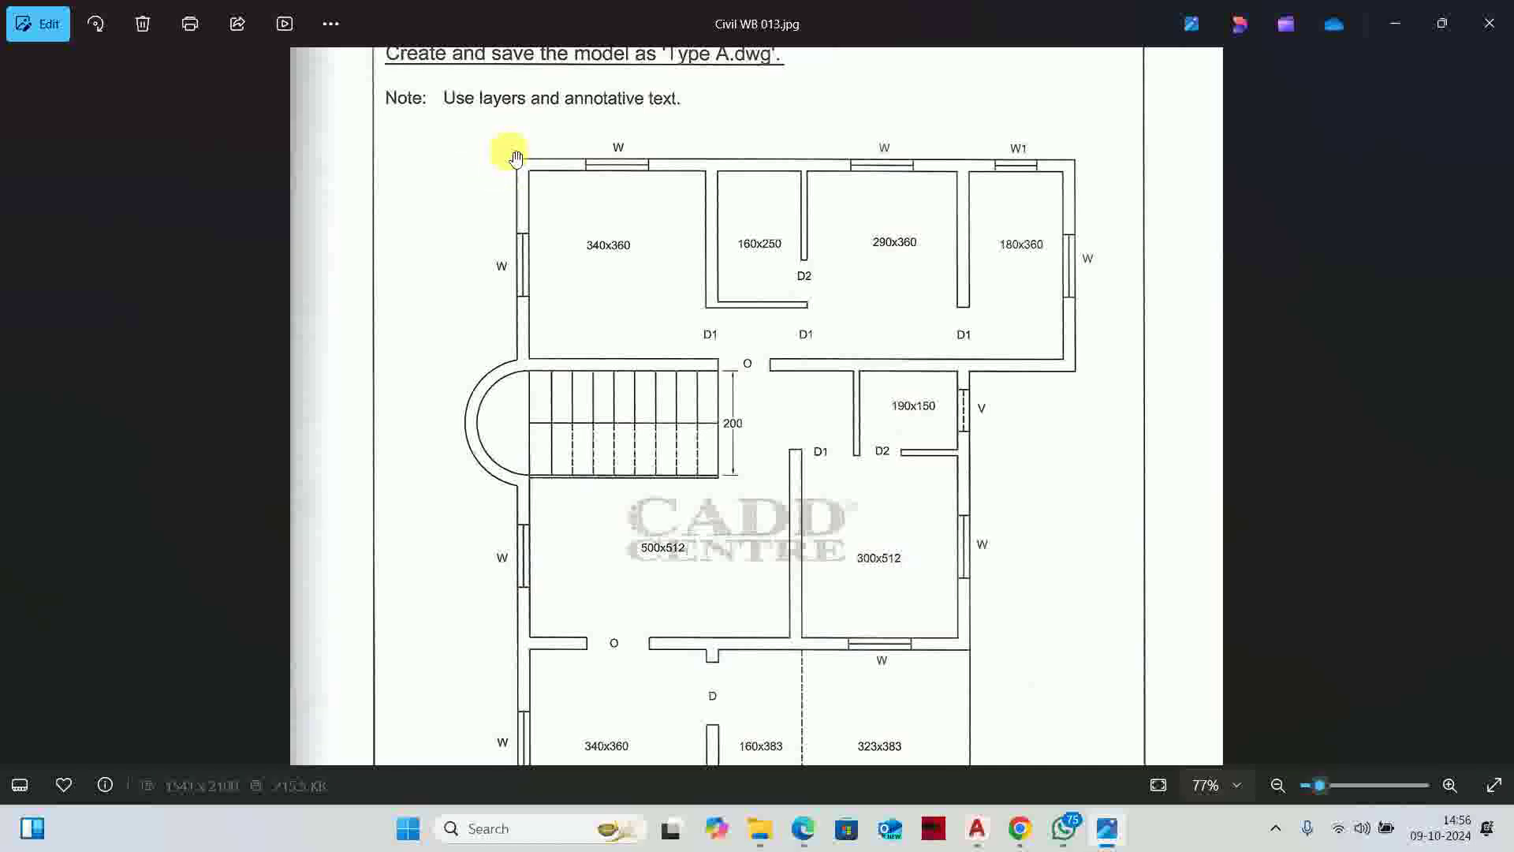
pyautogui.scroll(-4, 516, 158)
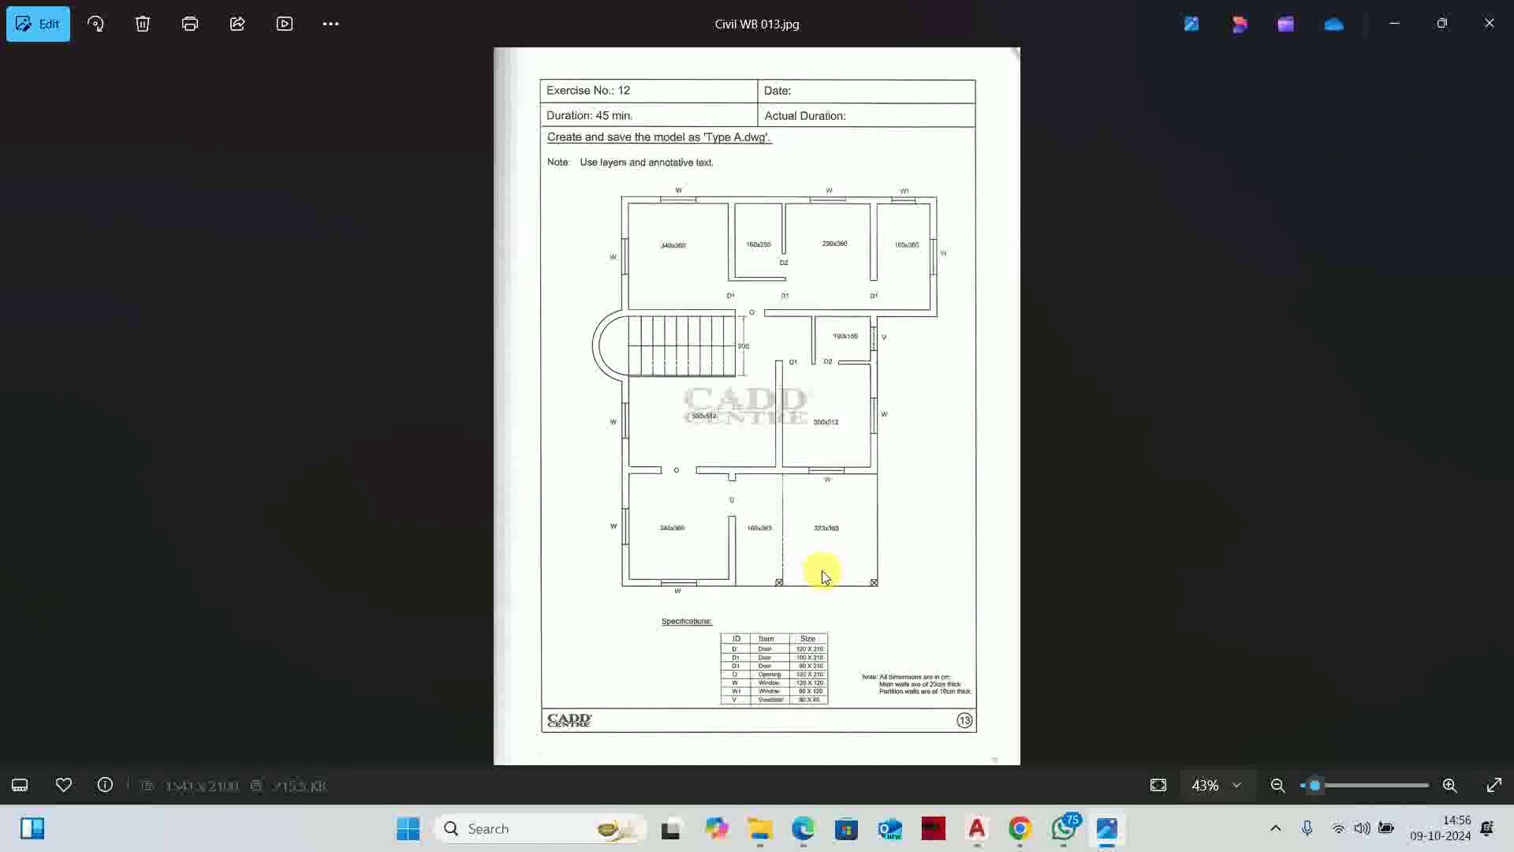
# Switch back to AutoCAD and draw a vertical construction line through the drawing origin
pyautogui.click(976, 828)
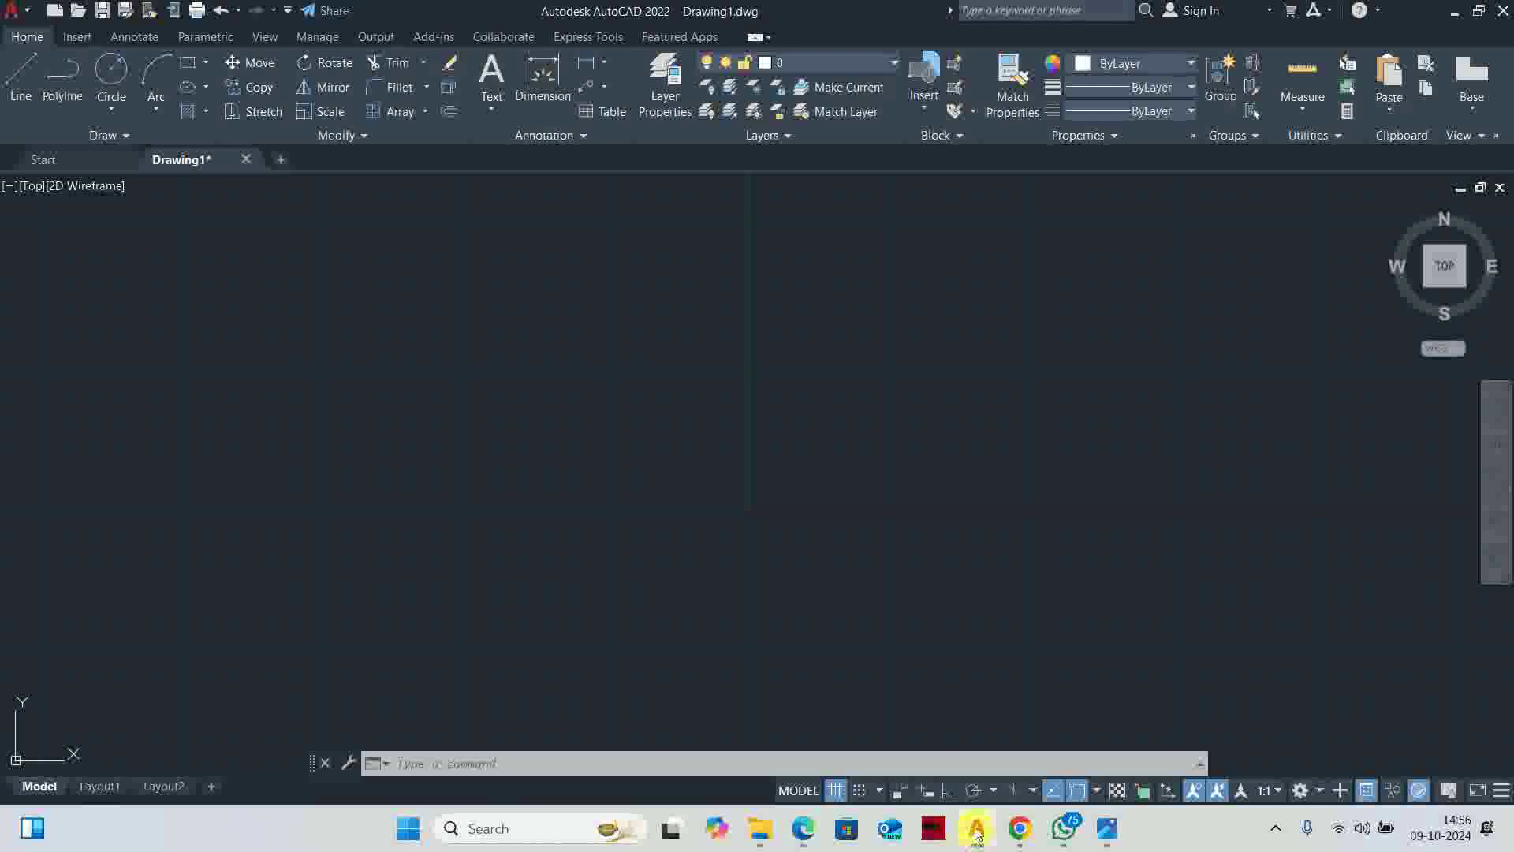
pyautogui.click(977, 828)
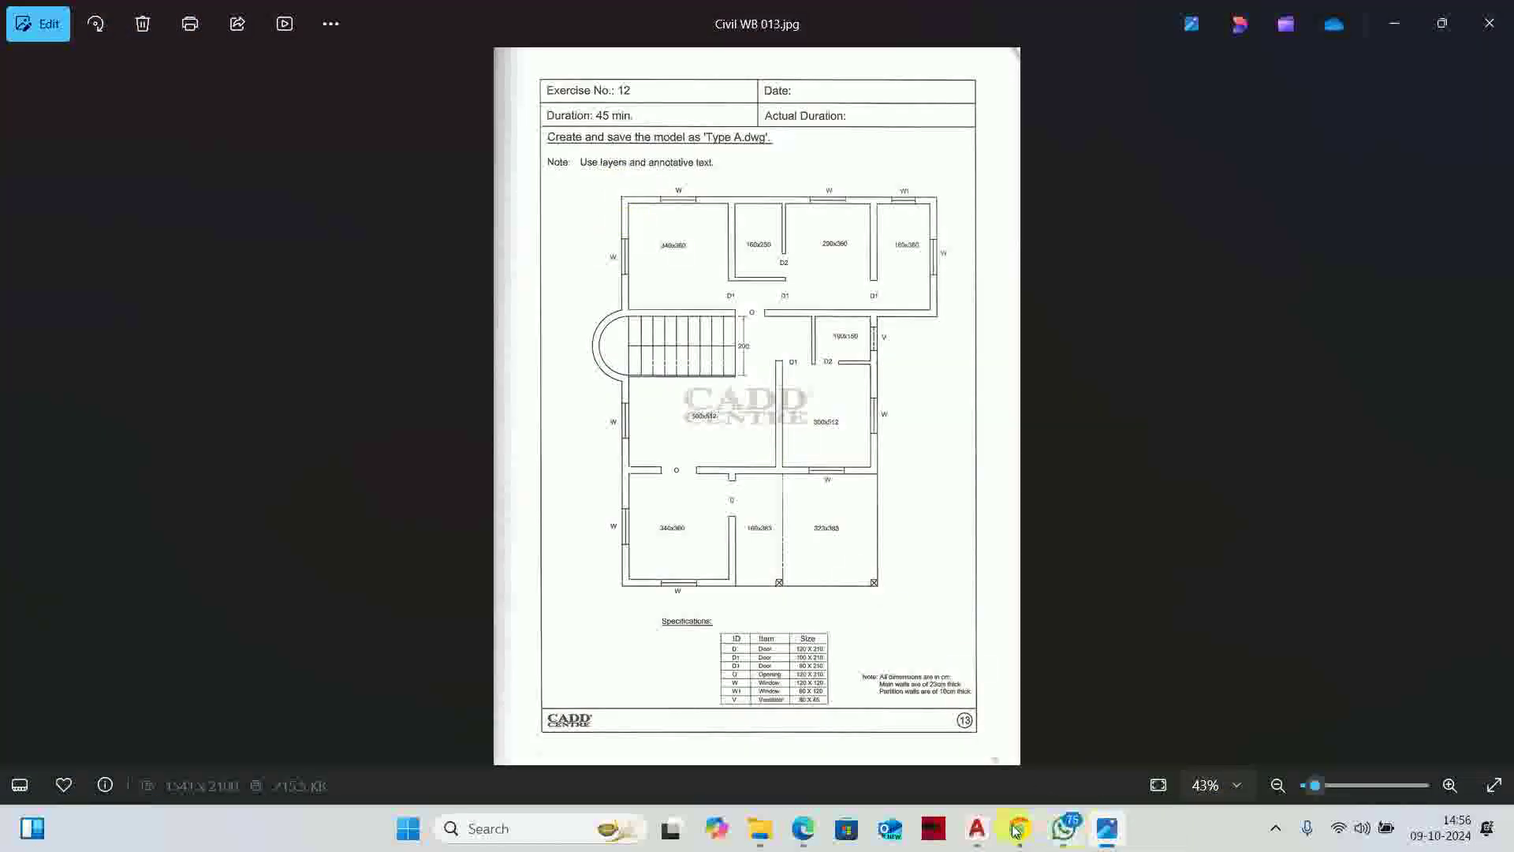
pyautogui.click(964, 830)
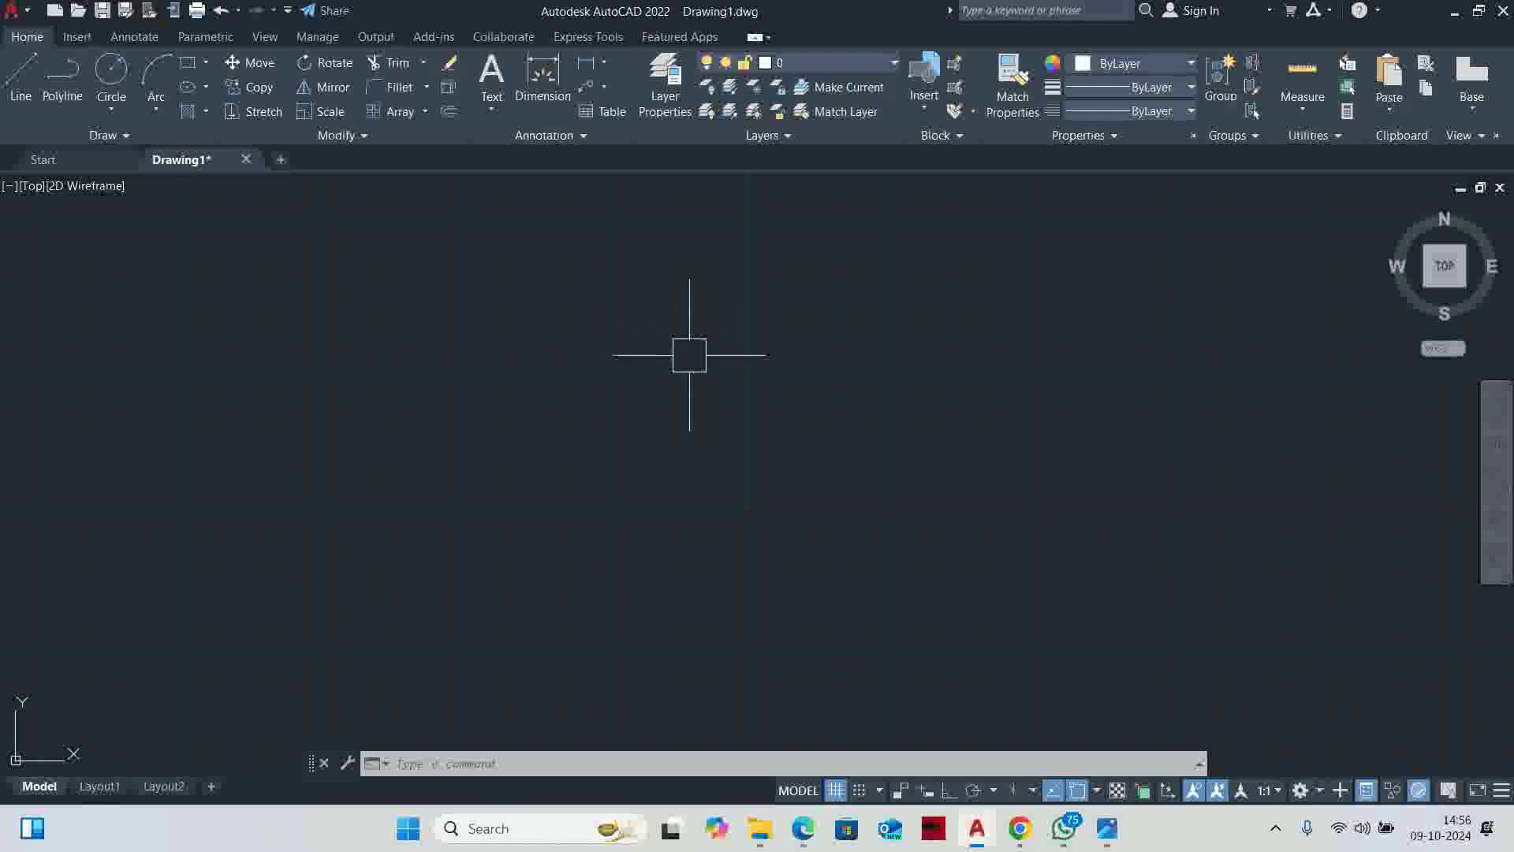
pyautogui.write('xl')
pyautogui.press('Return')
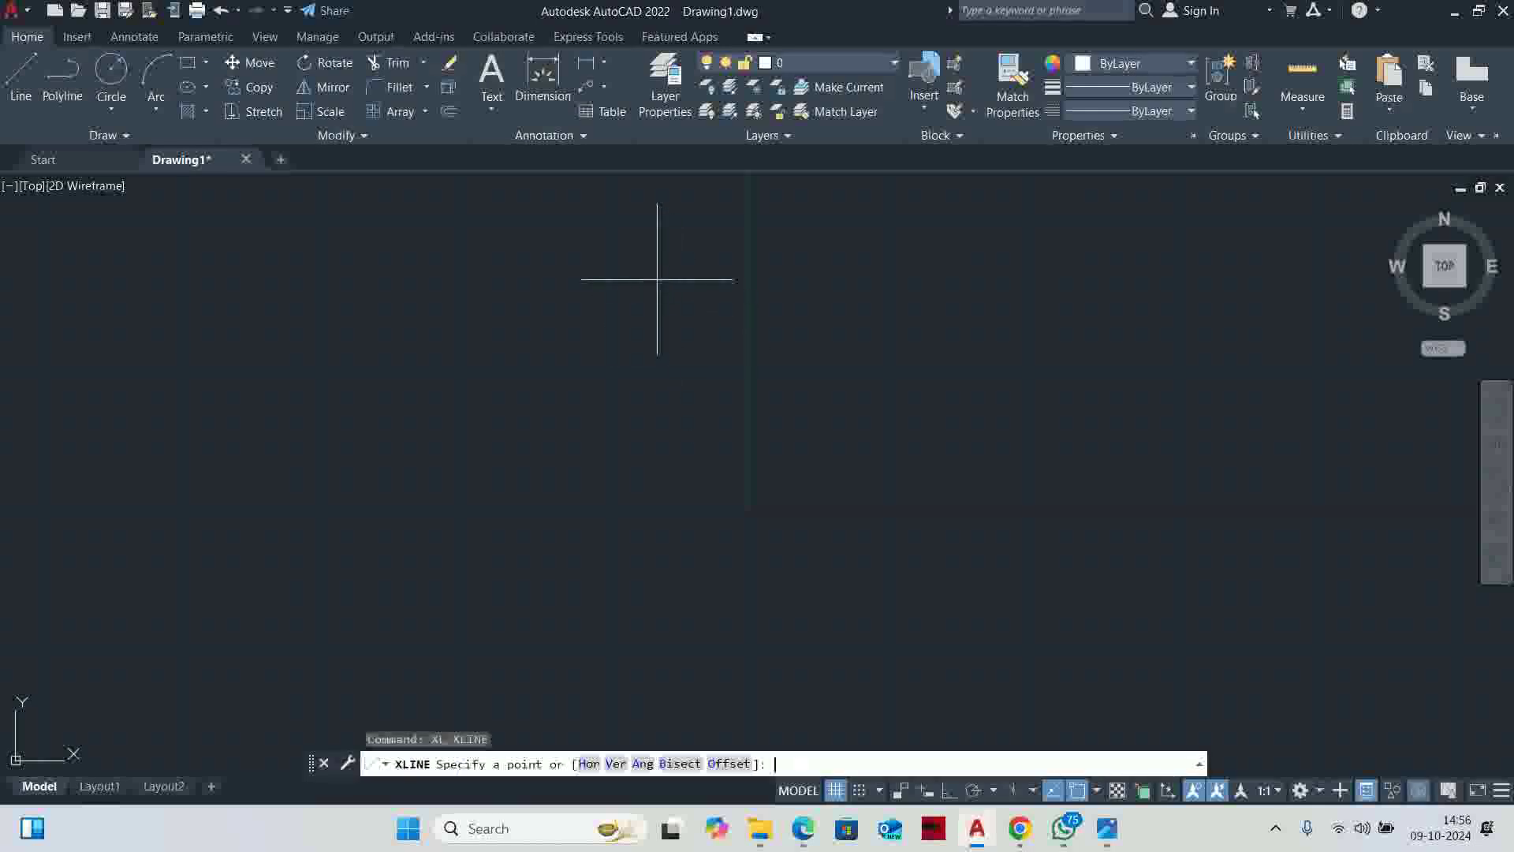
pyautogui.write('v')
pyautogui.press('Return')
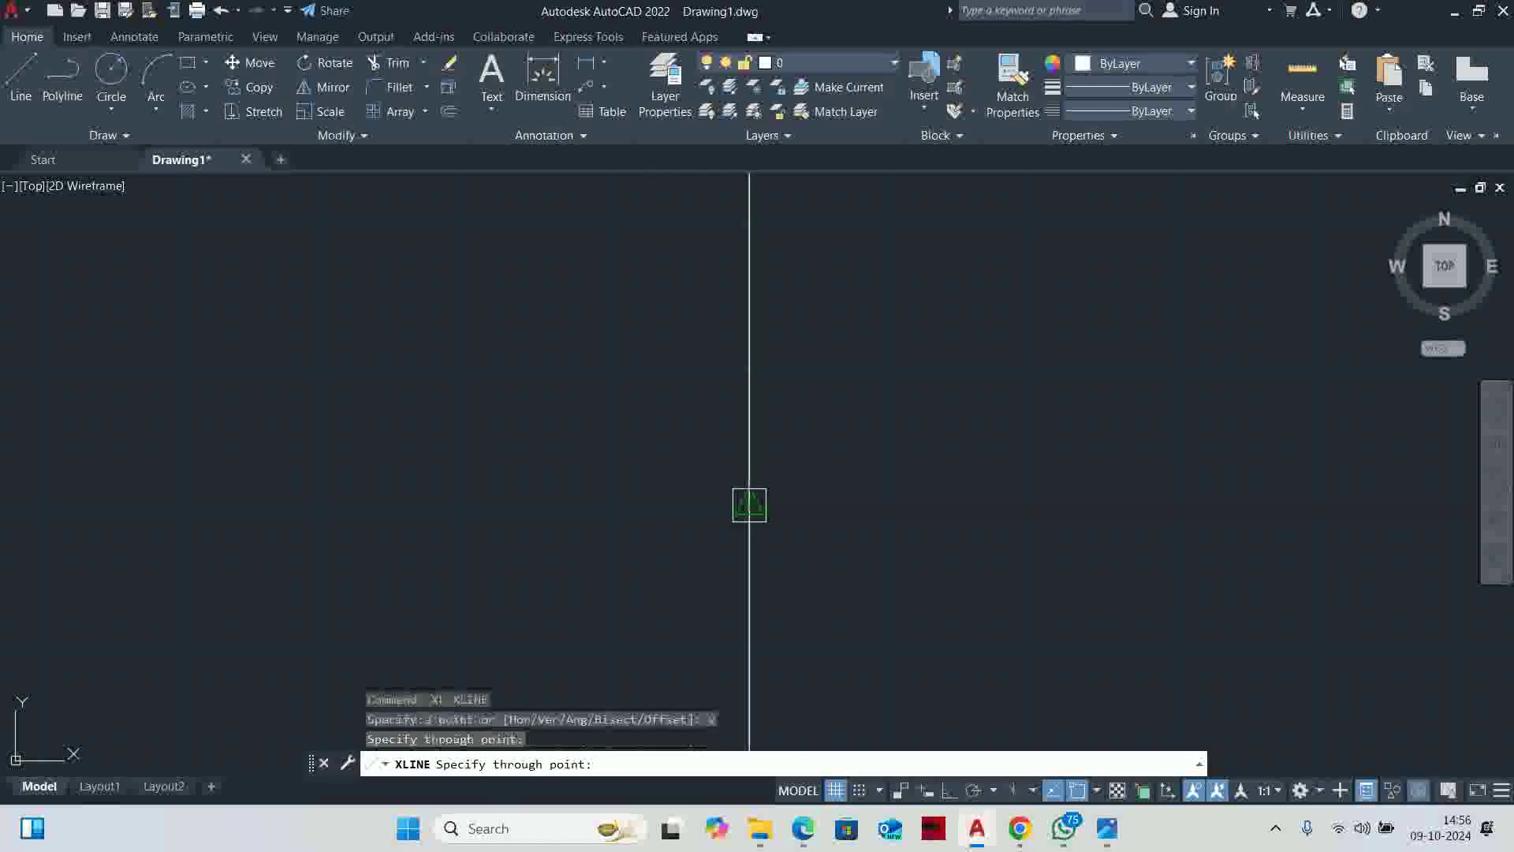
pyautogui.click(749, 504)
pyautogui.press('Escape')
# Draw a horizontal construction line through the same point on the vertical construction line
pyautogui.press('Return')
pyautogui.write('h')
pyautogui.press('Return')
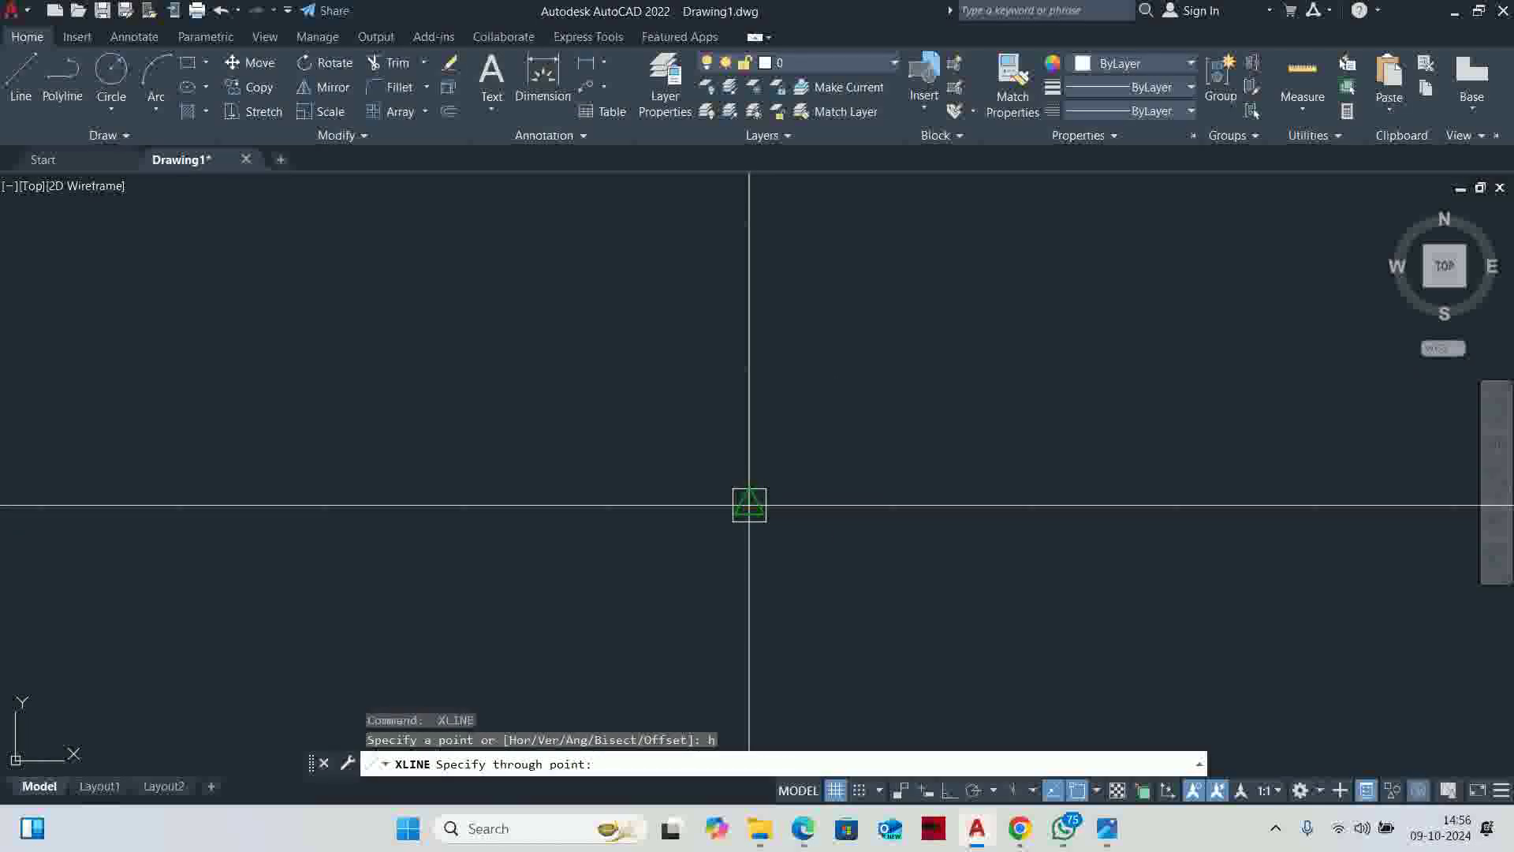
pyautogui.click(749, 505)
pyautogui.press('Escape')
pyautogui.press('Escape')
pyautogui.press('Escape')
pyautogui.moveTo(811, 513); pyautogui.dragTo(824, 344, button='middle')
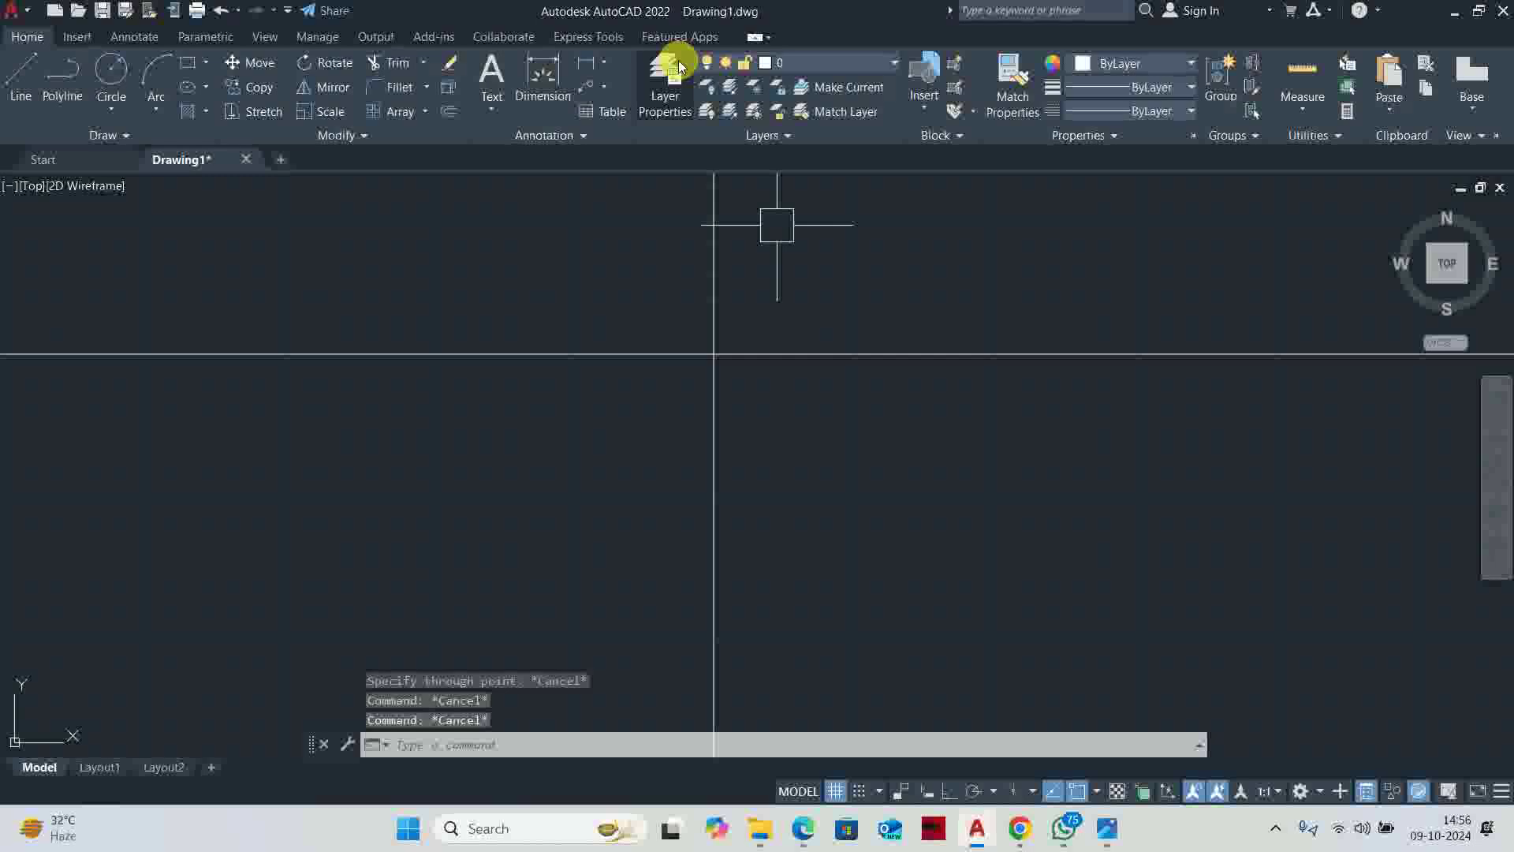
# Check the plan's upper-left corner, and trim the construction lines left of and above their intersection to form that corner
pyautogui.hotkey('alt', 'Tab')
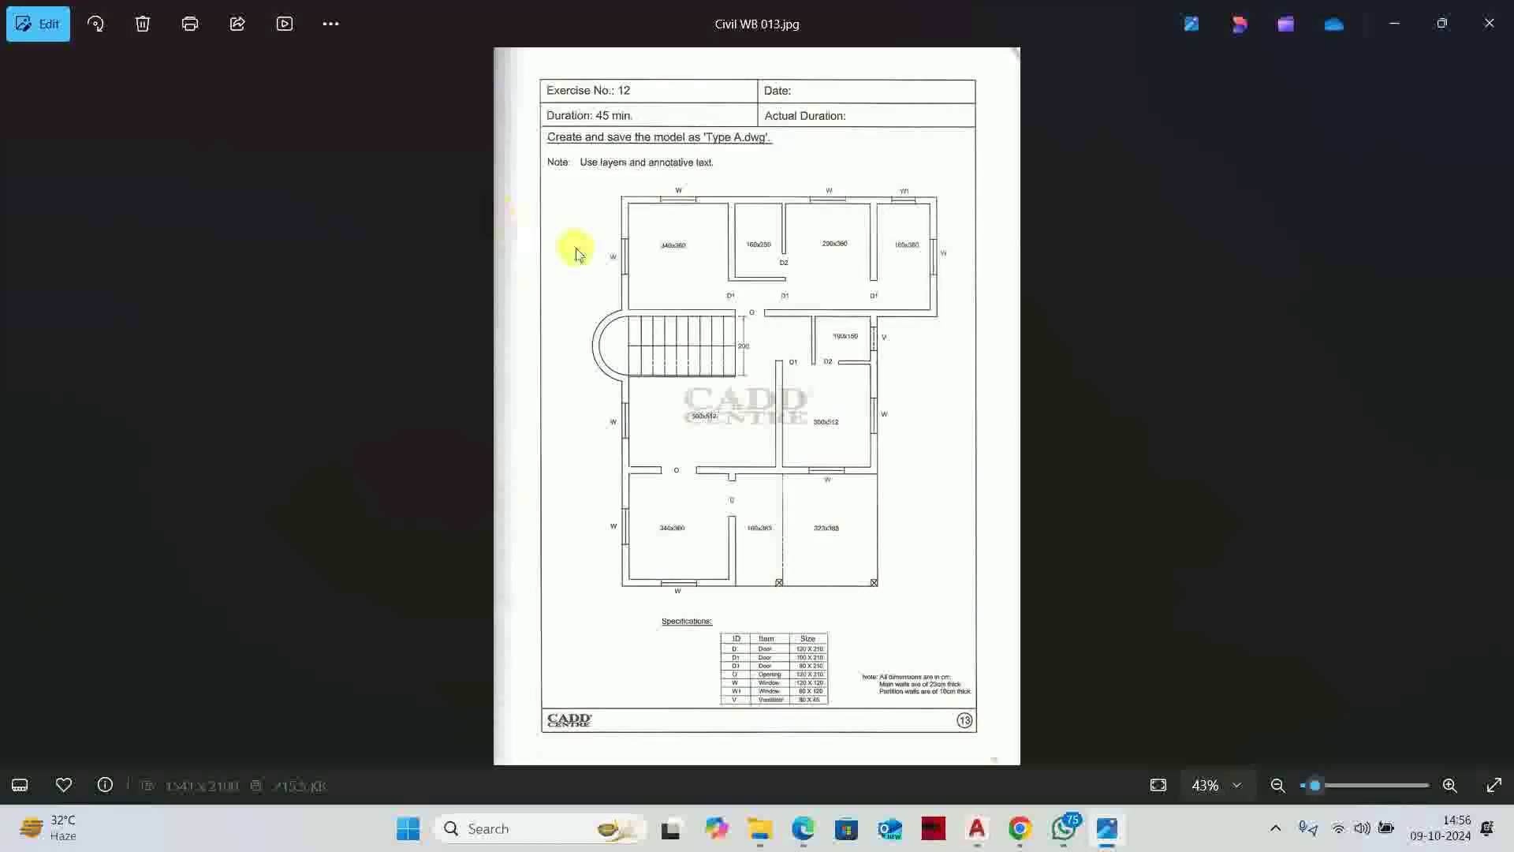
pyautogui.scroll(5, 652, 216)
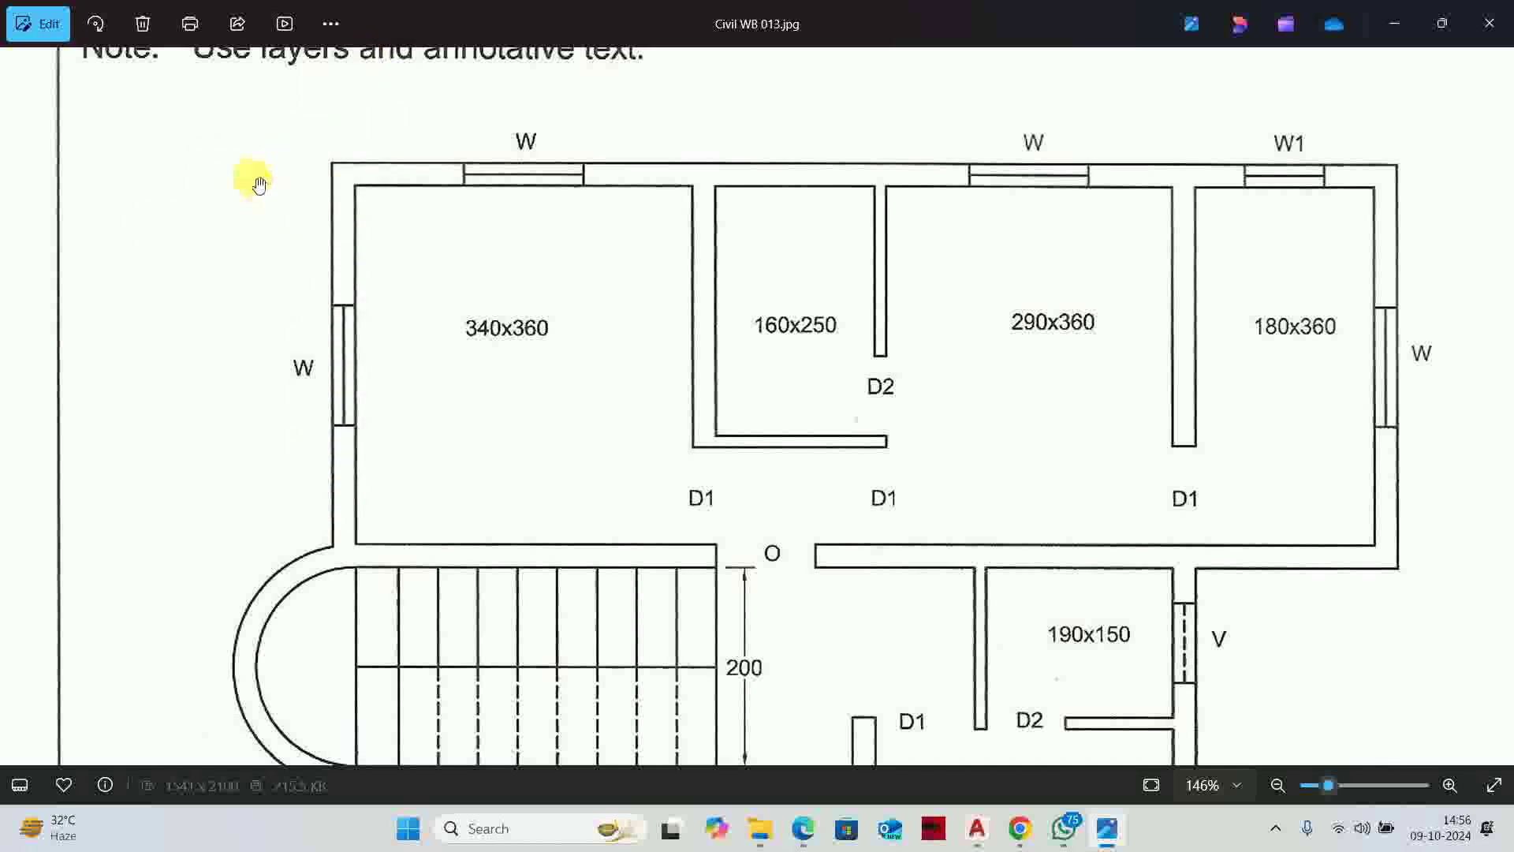
pyautogui.hotkey('alt', 'Tab')
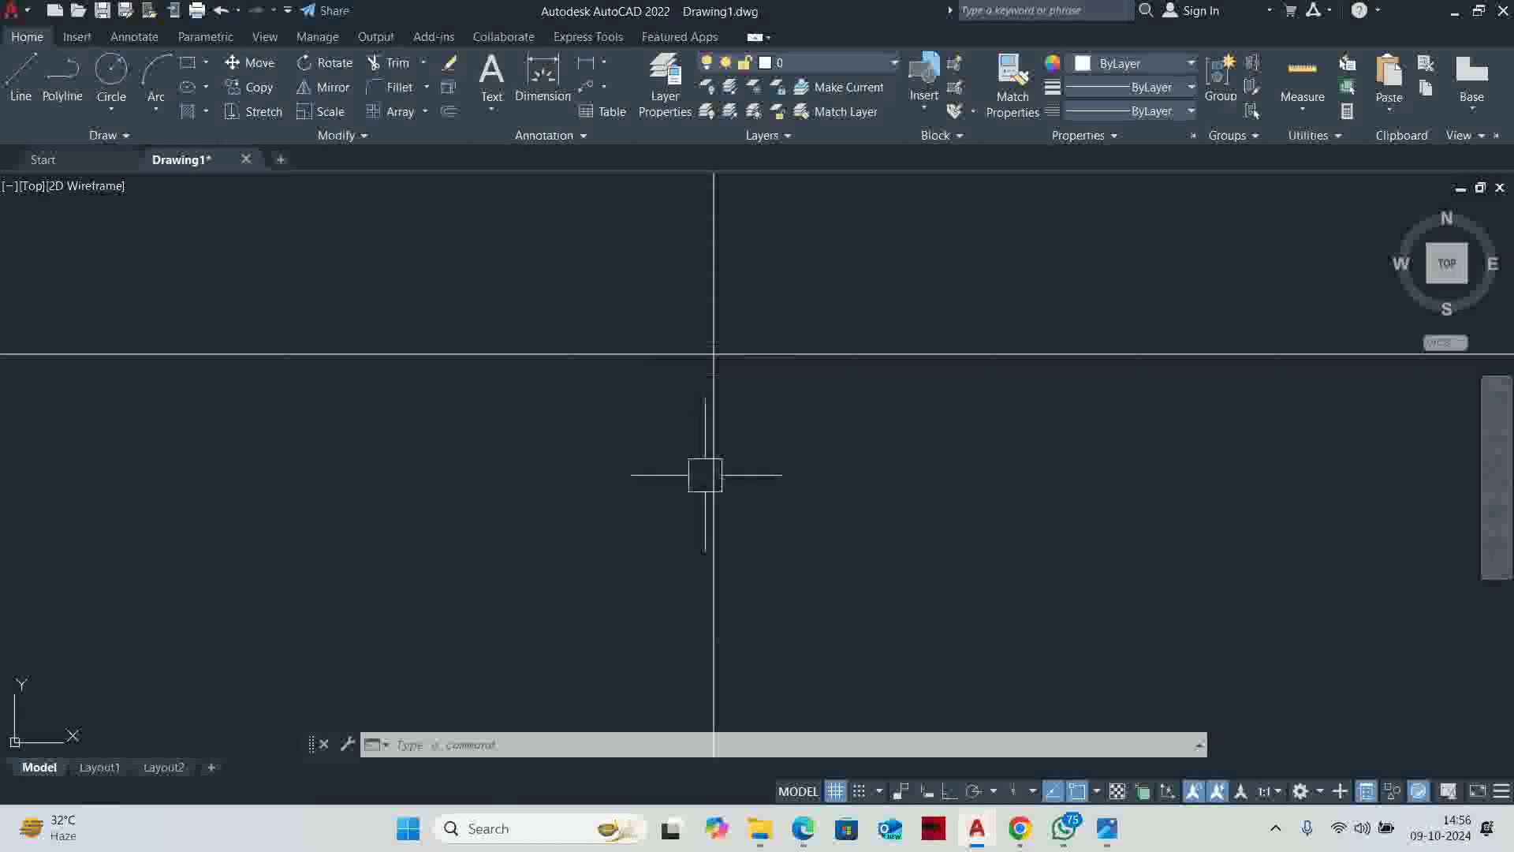
pyautogui.write('tr')
pyautogui.press('Return')
pyautogui.click(260, 463)
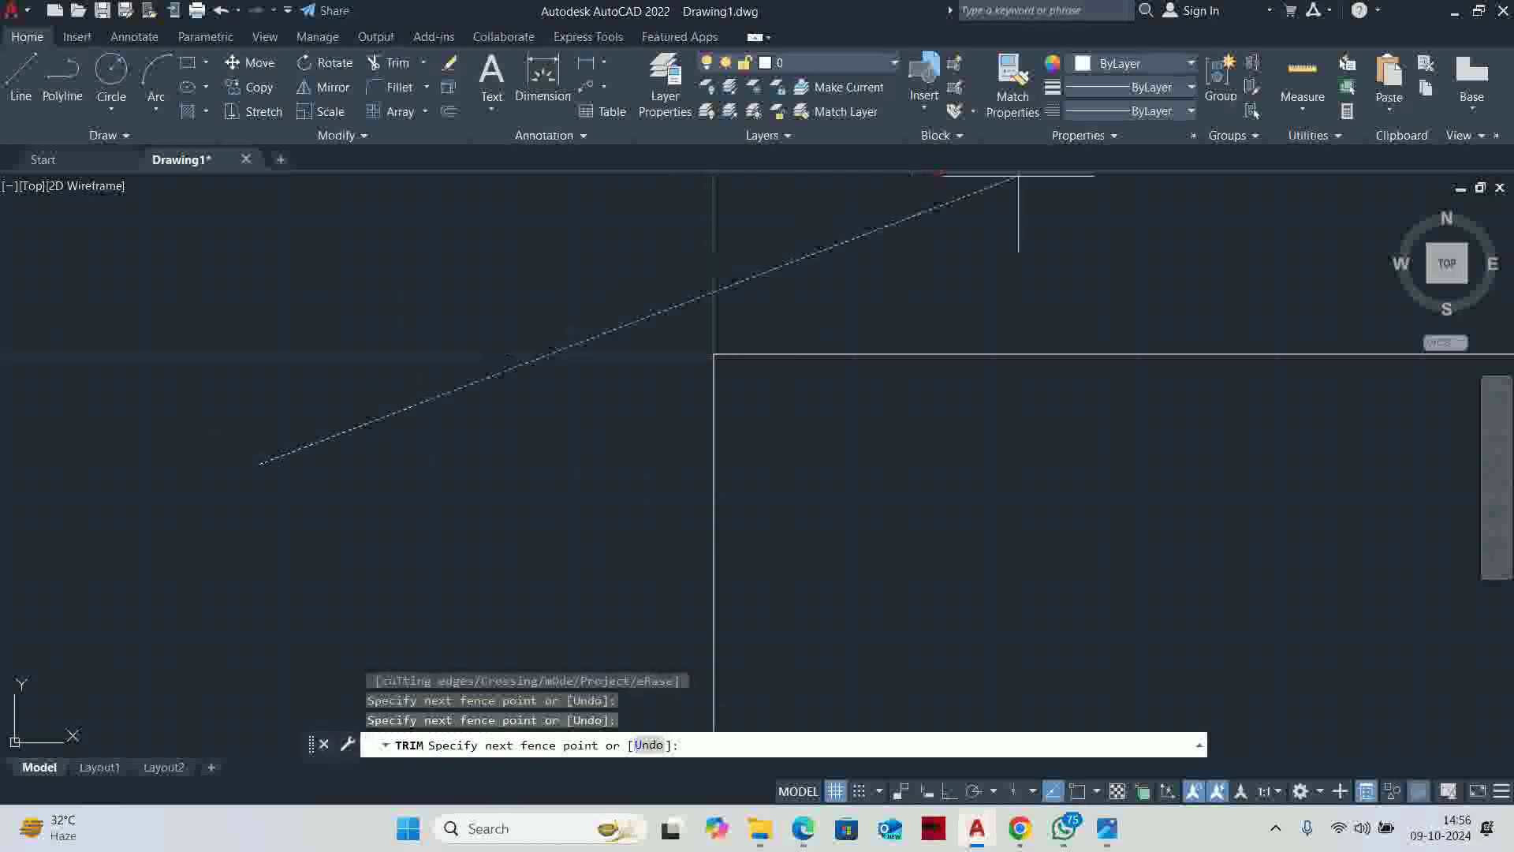
pyautogui.press('Return')
# Check the outer wall in the plan, and offset the top line downward and the left line to the right by 23
pyautogui.hotkey('alt', 'Tab')
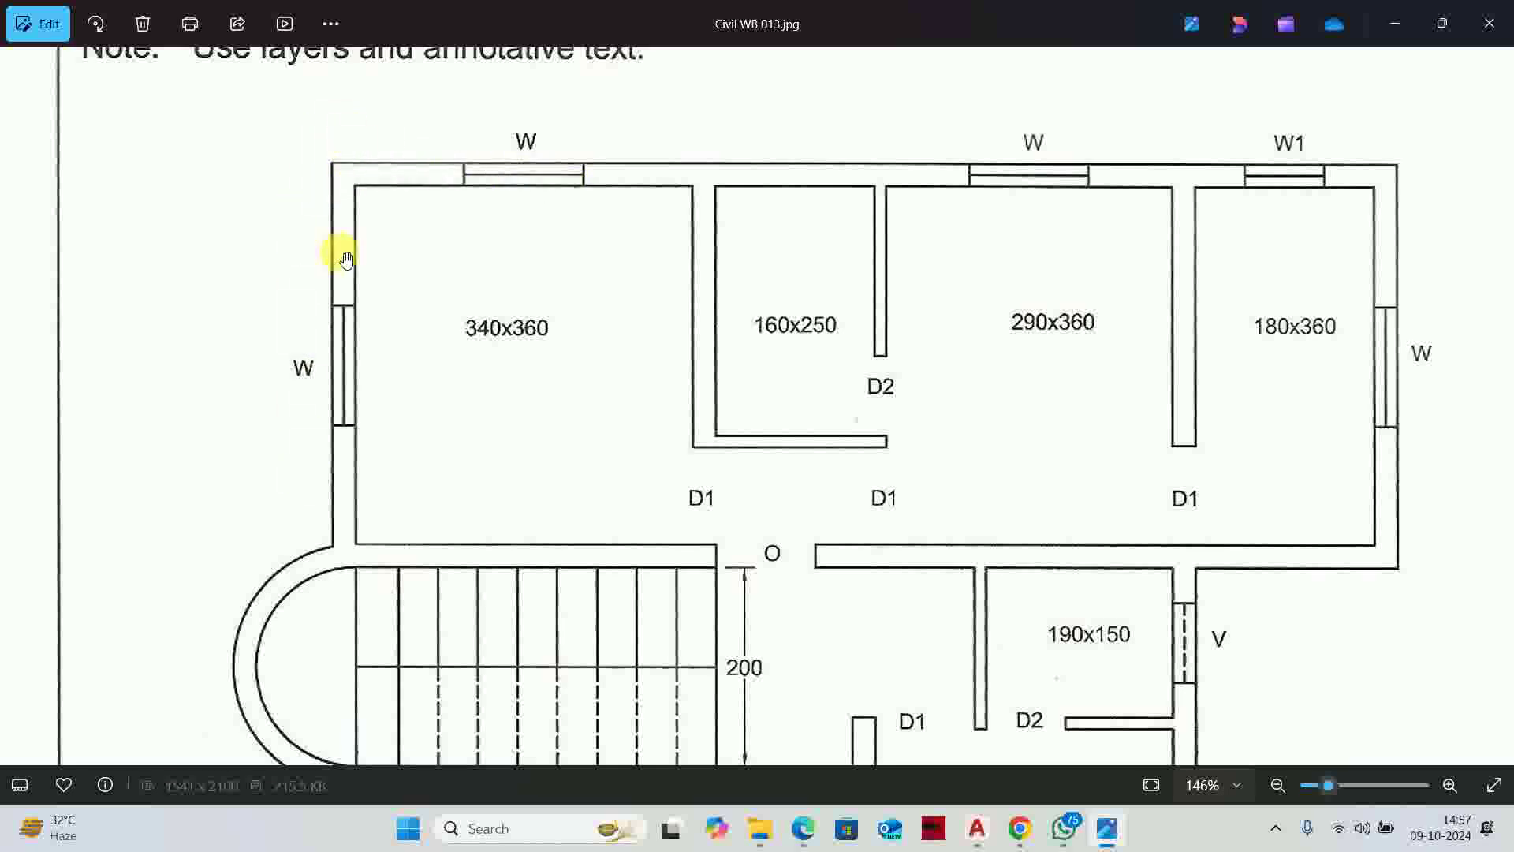
pyautogui.scroll(5, 396, 197)
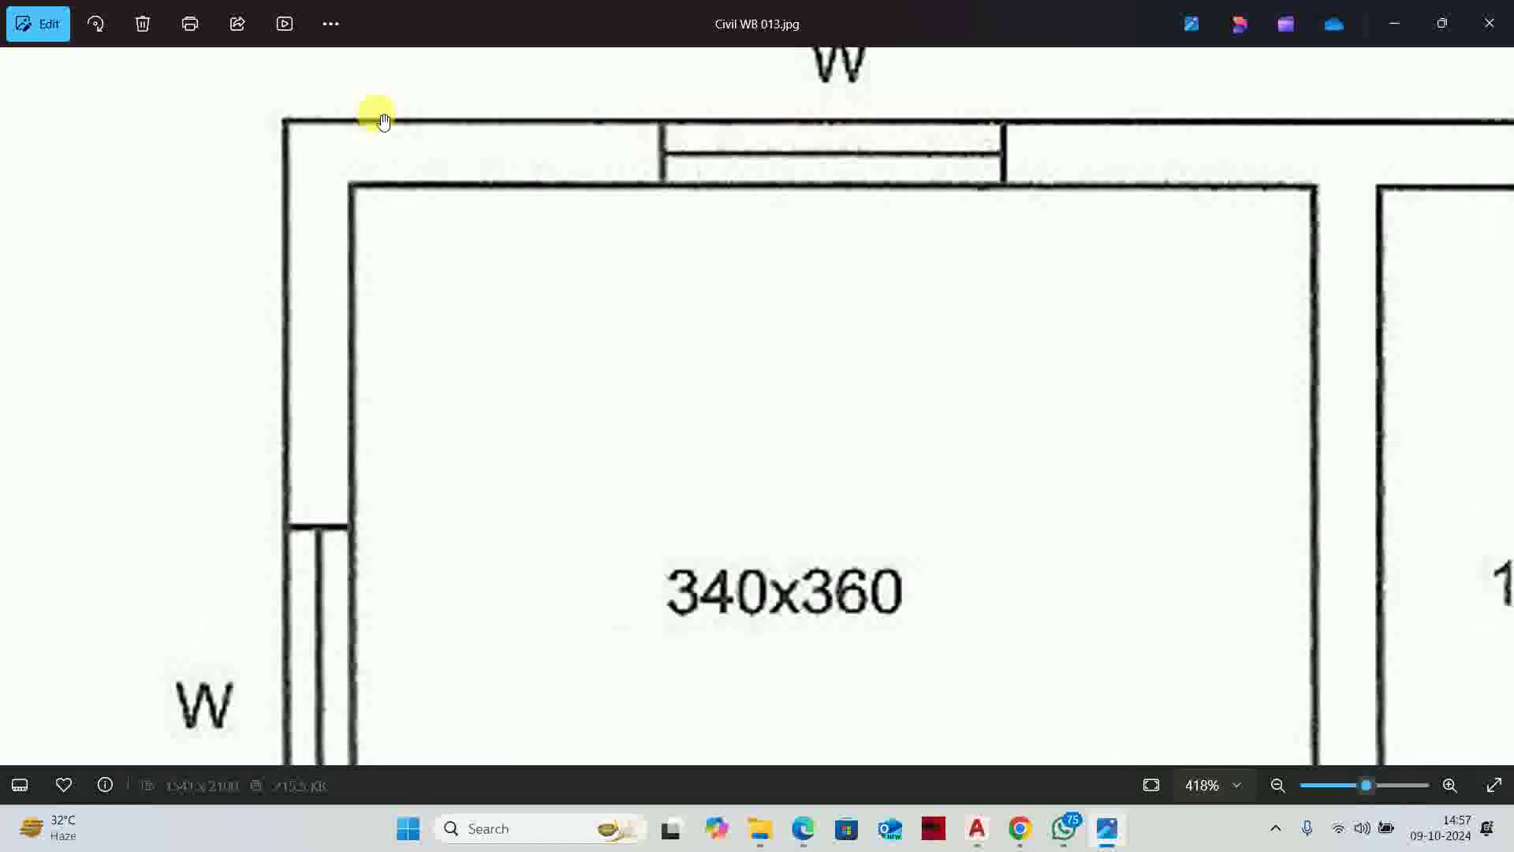
pyautogui.hotkey('alt', 'Tab')
pyautogui.write('o')
pyautogui.press('Return')
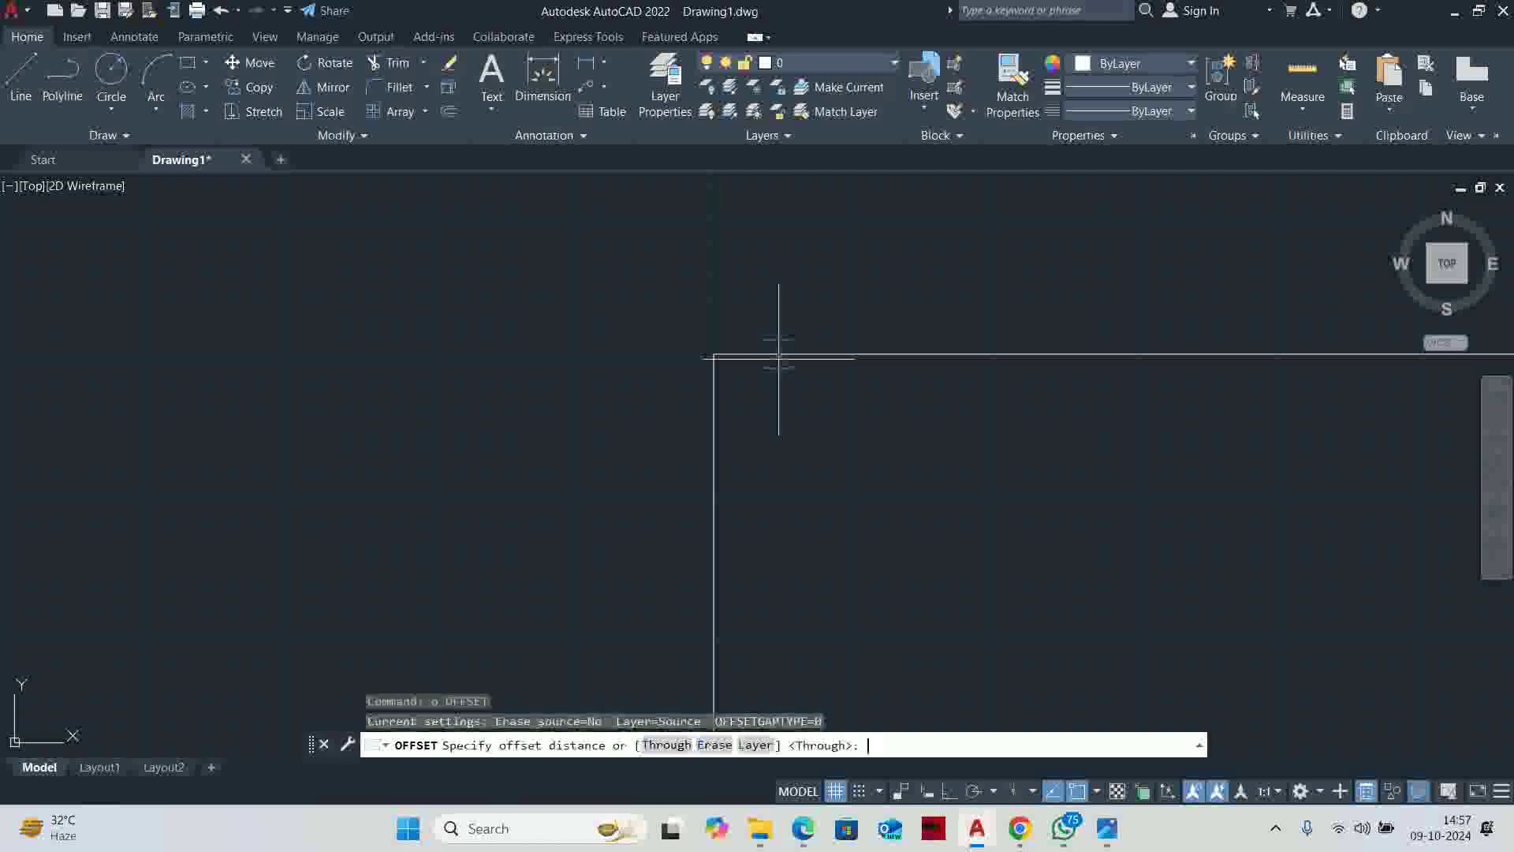
pyautogui.write('23')
pyautogui.press('Return')
pyautogui.click(814, 354)
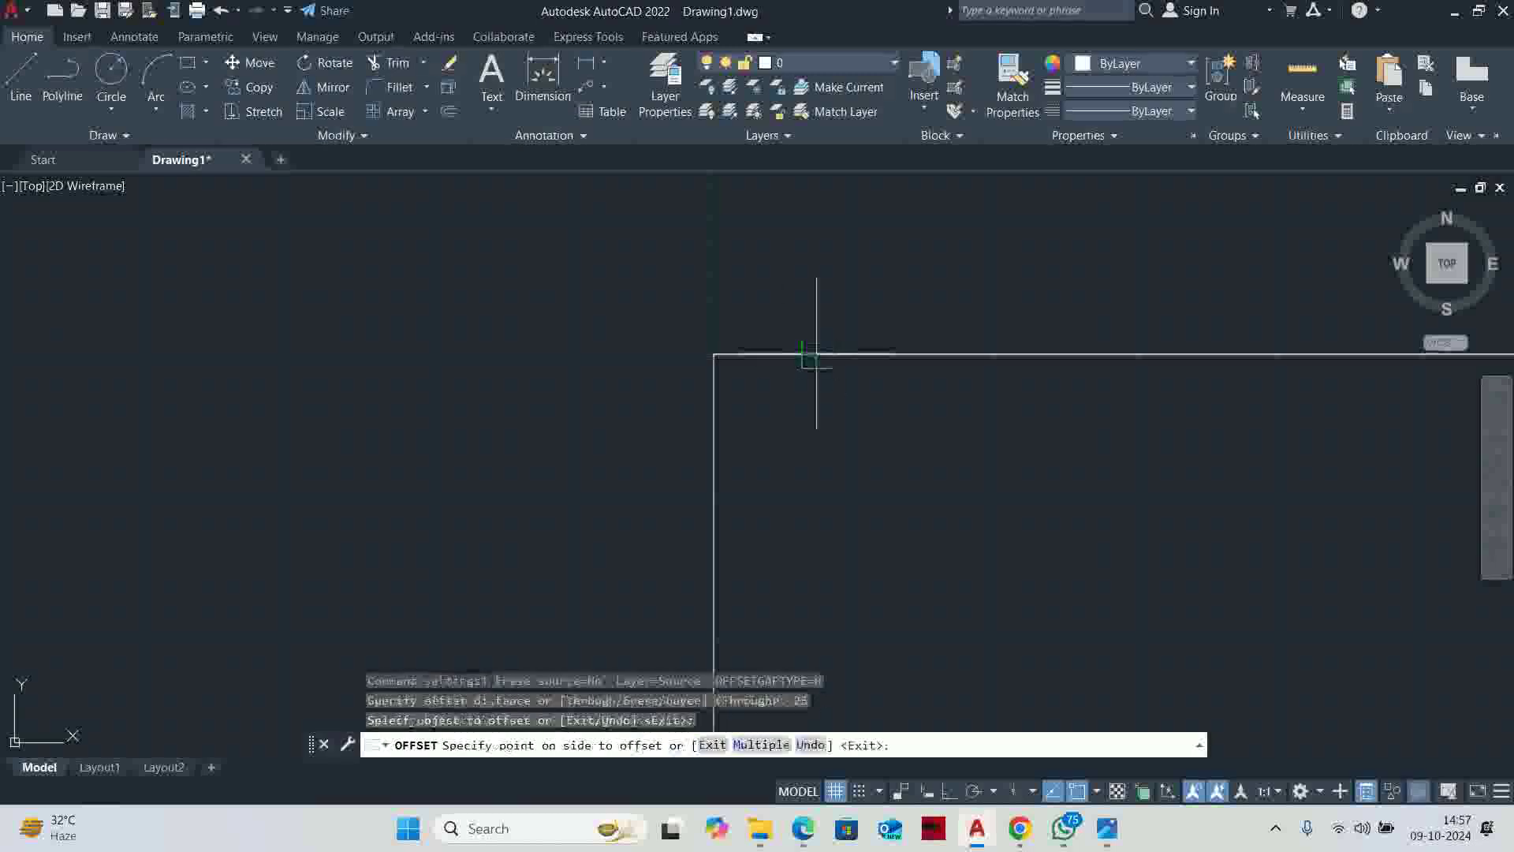
pyautogui.click(799, 459)
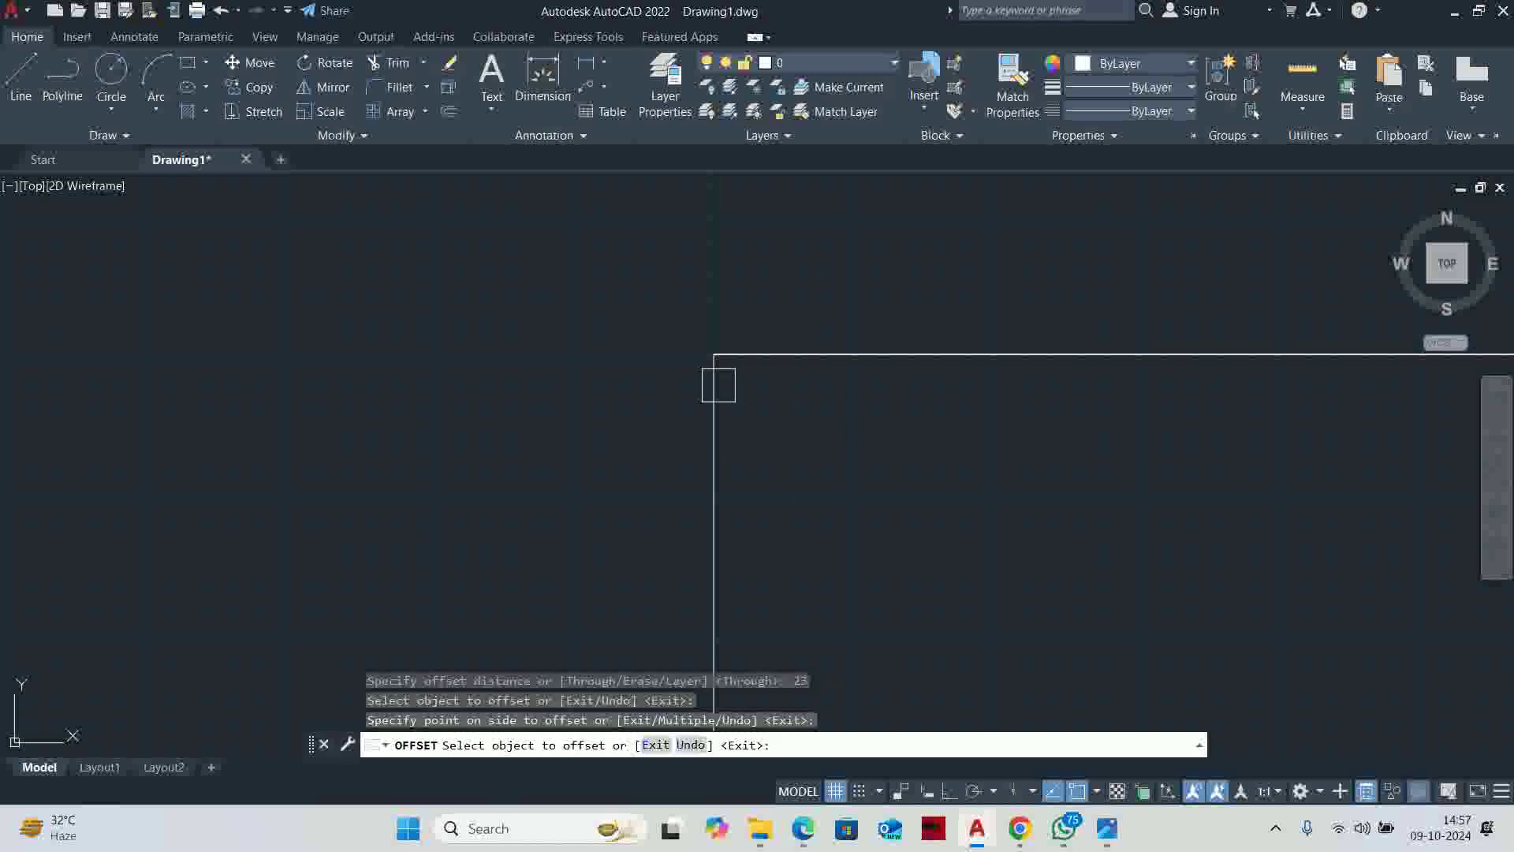
pyautogui.click(718, 385)
pyautogui.click(795, 376)
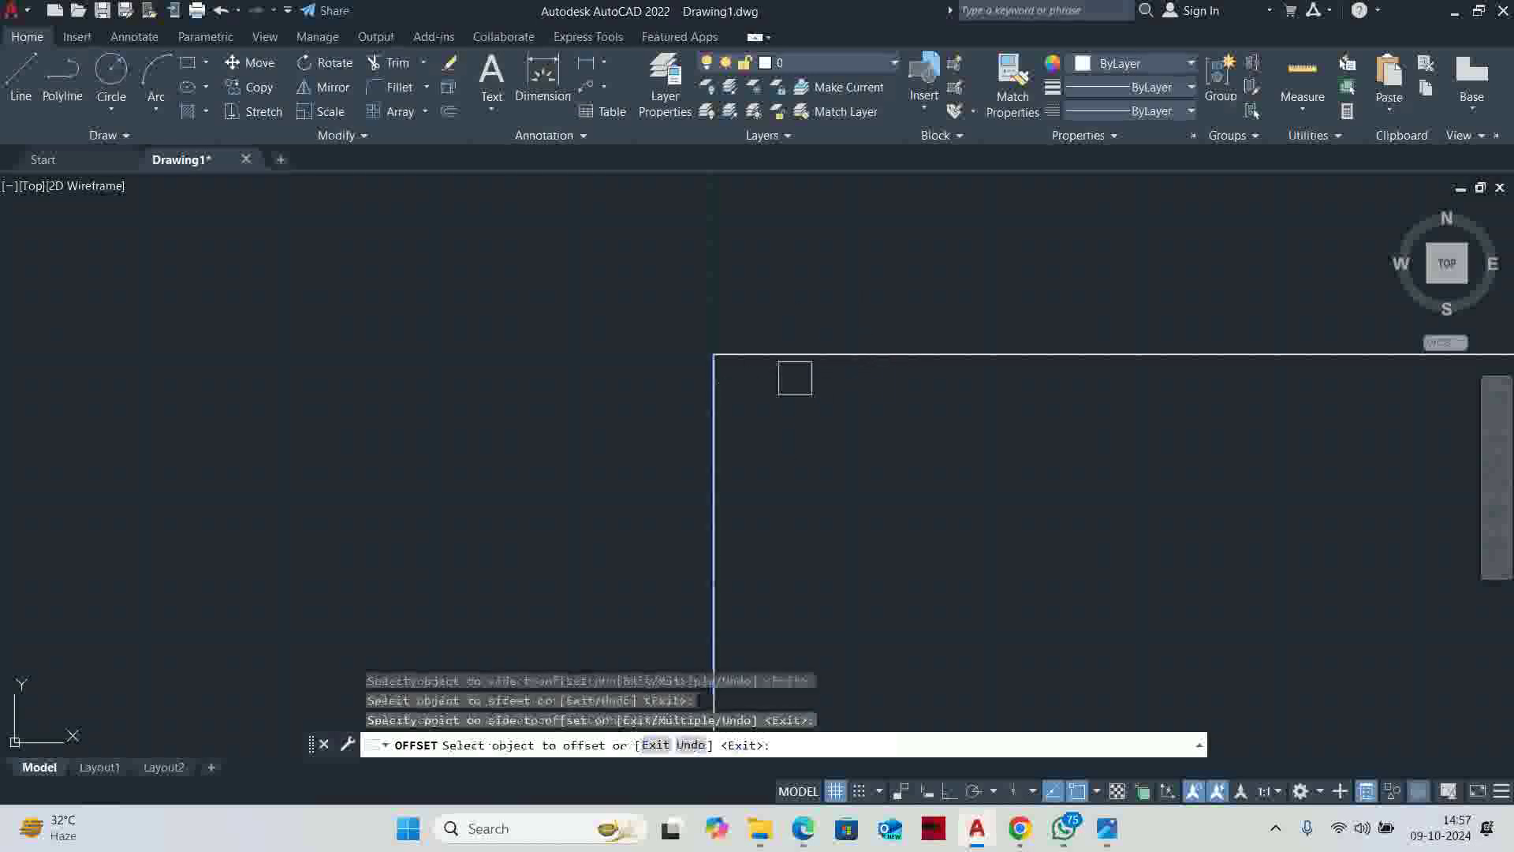
# Trim the overlapping ends of the two offset wall lines to form the inner upper-left corner
pyautogui.moveTo(795, 378); pyautogui.dragTo(419, 291, button='middle')
pyautogui.scroll(4, 314, 277)
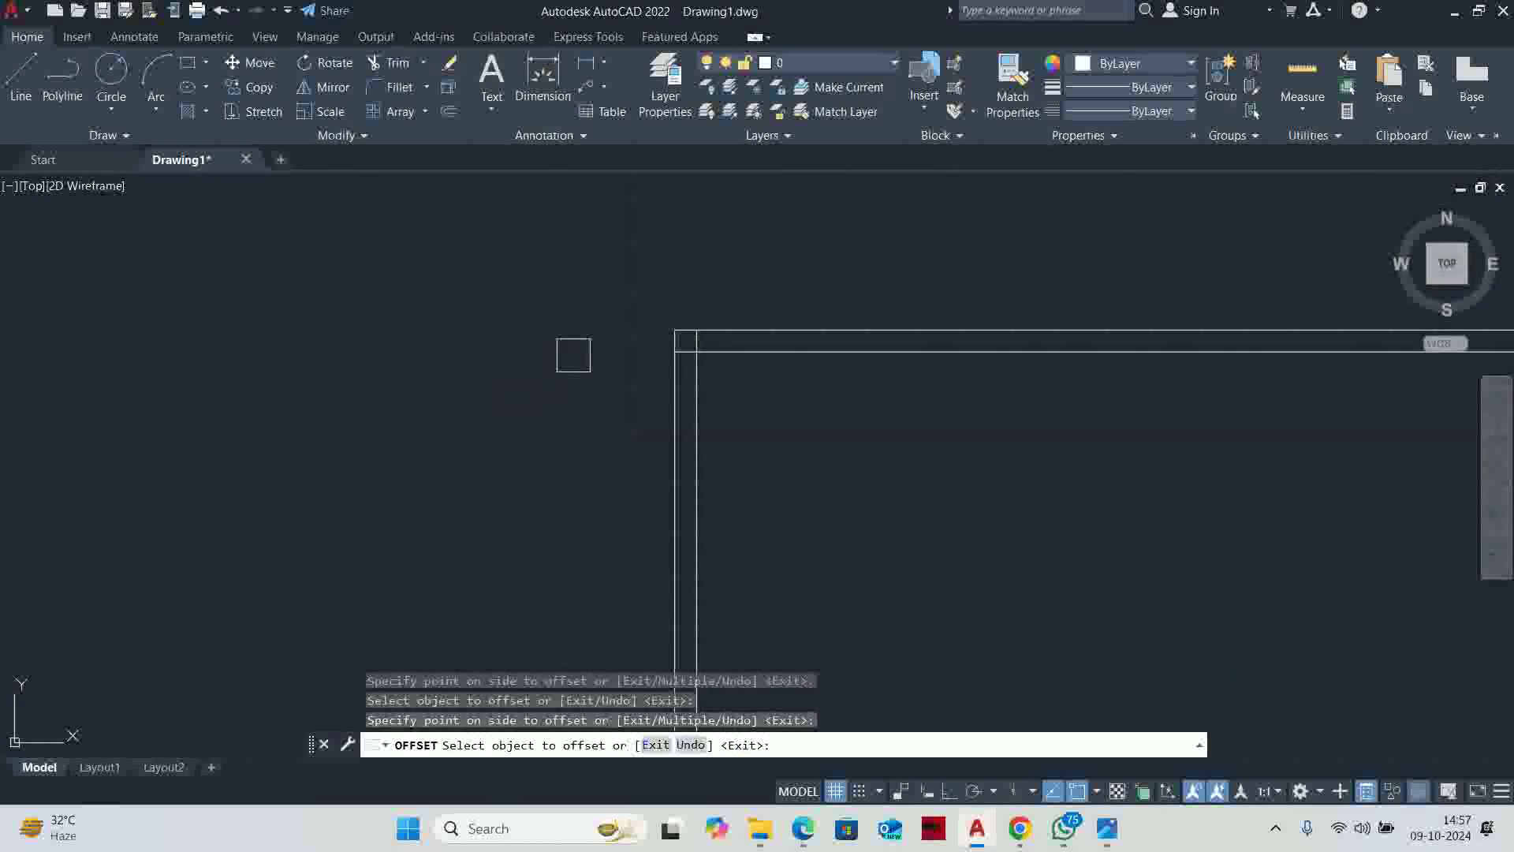
pyautogui.scroll(5, 674, 335)
pyautogui.moveTo(680, 365)
pyautogui.mouseDown(button='middle')
pyautogui.moveTo(612, 521)
pyautogui.moveTo(646, 483)
pyautogui.moveTo(594, 392)
pyautogui.mouseUp(button='middle')
pyautogui.press('Escape')
pyautogui.write('tr')
pyautogui.press('Return')
pyautogui.click(556, 488)
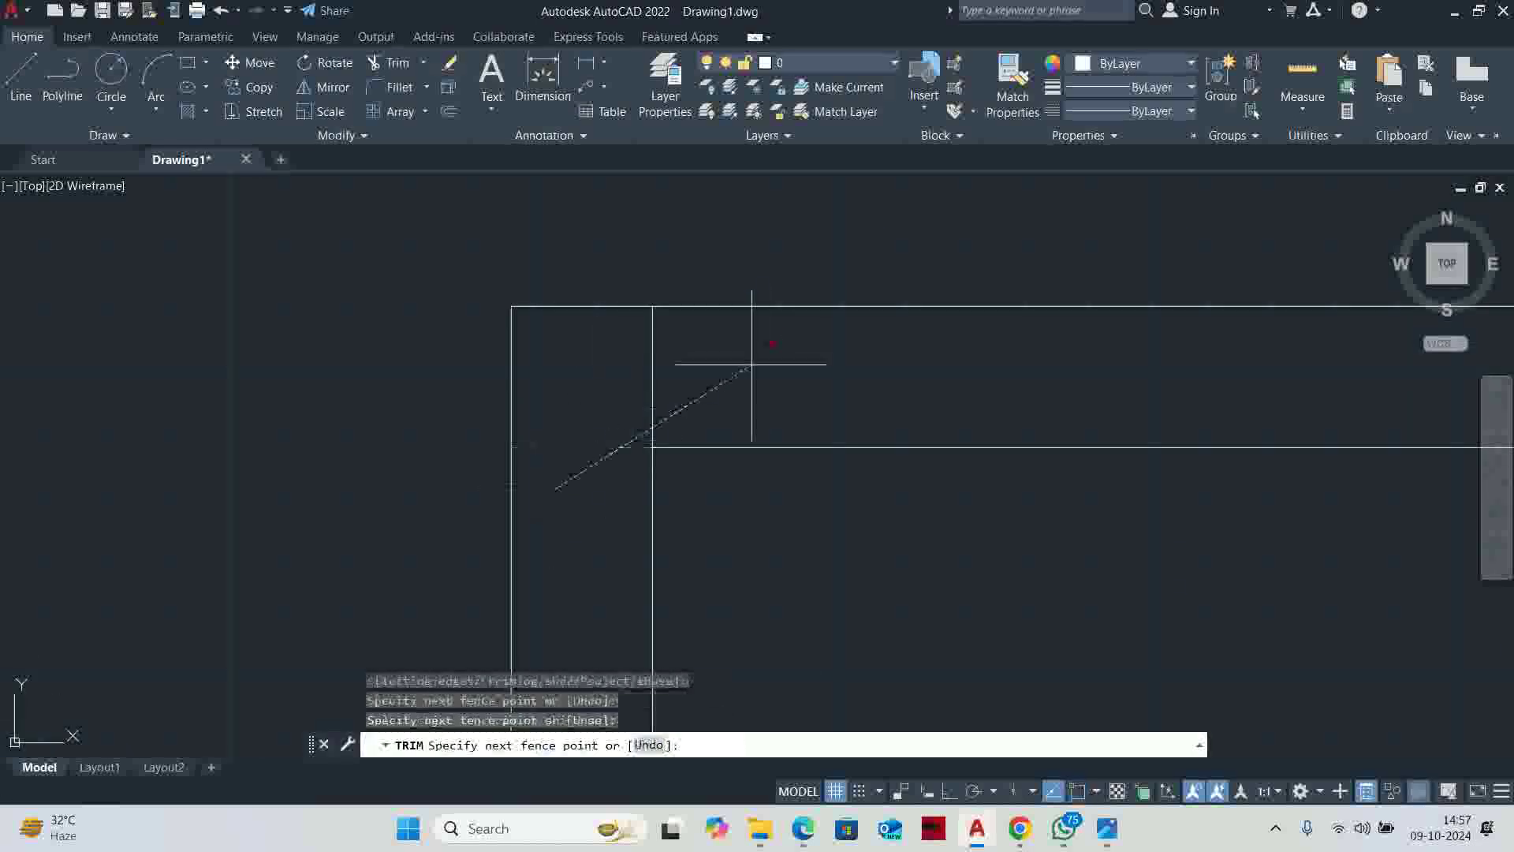
pyautogui.press('Return')
pyautogui.press('Escape')
pyautogui.scroll(-4, 741, 321)
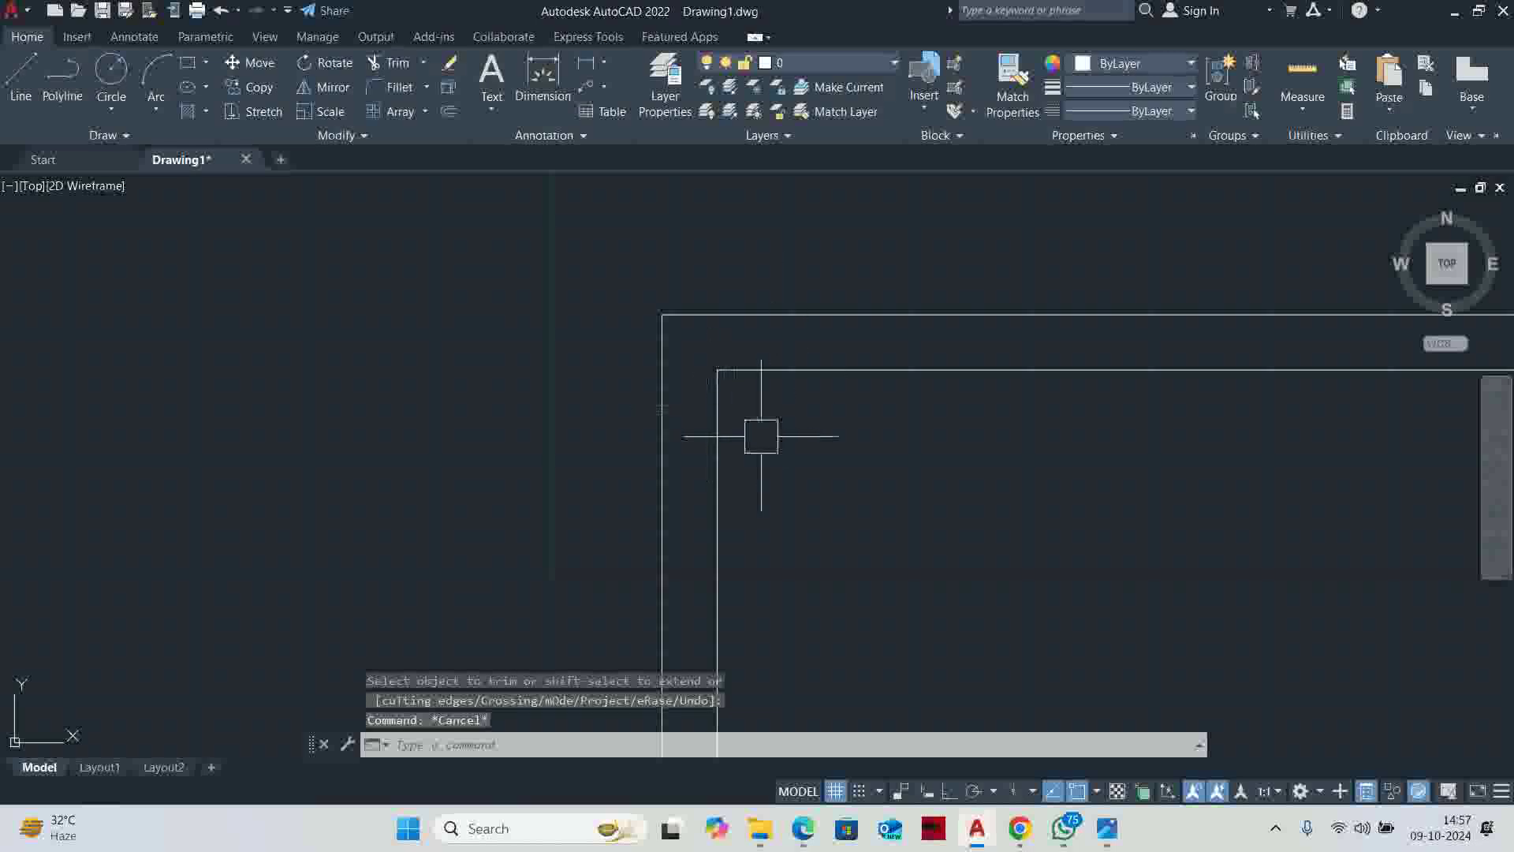
# Measure the wall thickness at the upper-left corner using linear dimensions between the inner and outer lines, without placing them
pyautogui.click(1297, 61)
pyautogui.scroll(2, 789, 343)
pyautogui.press('Escape')
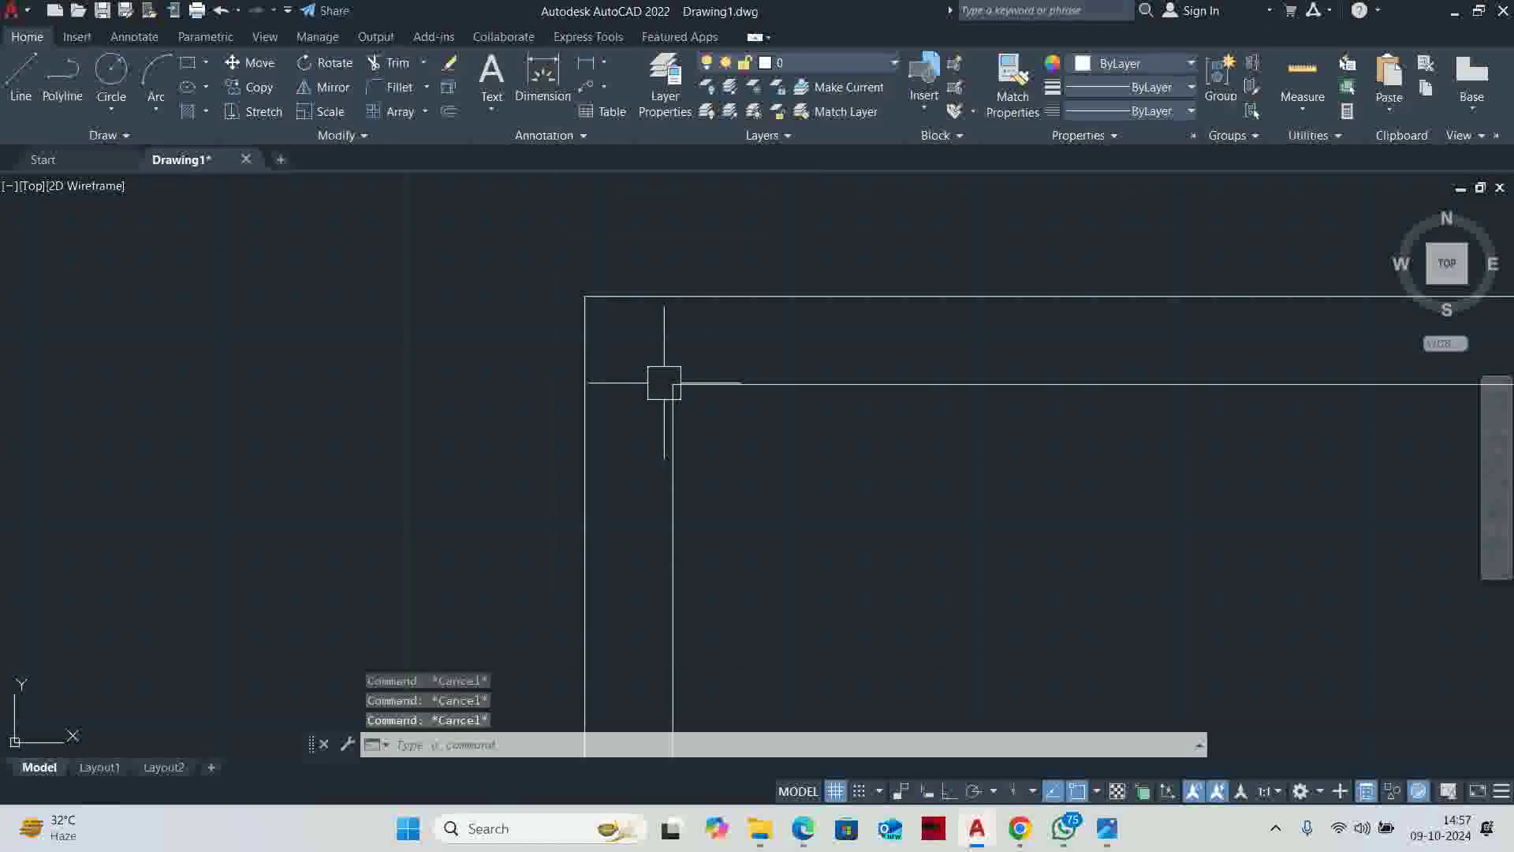
pyautogui.write('dli')
pyautogui.press('Return')
pyautogui.click(672, 384)
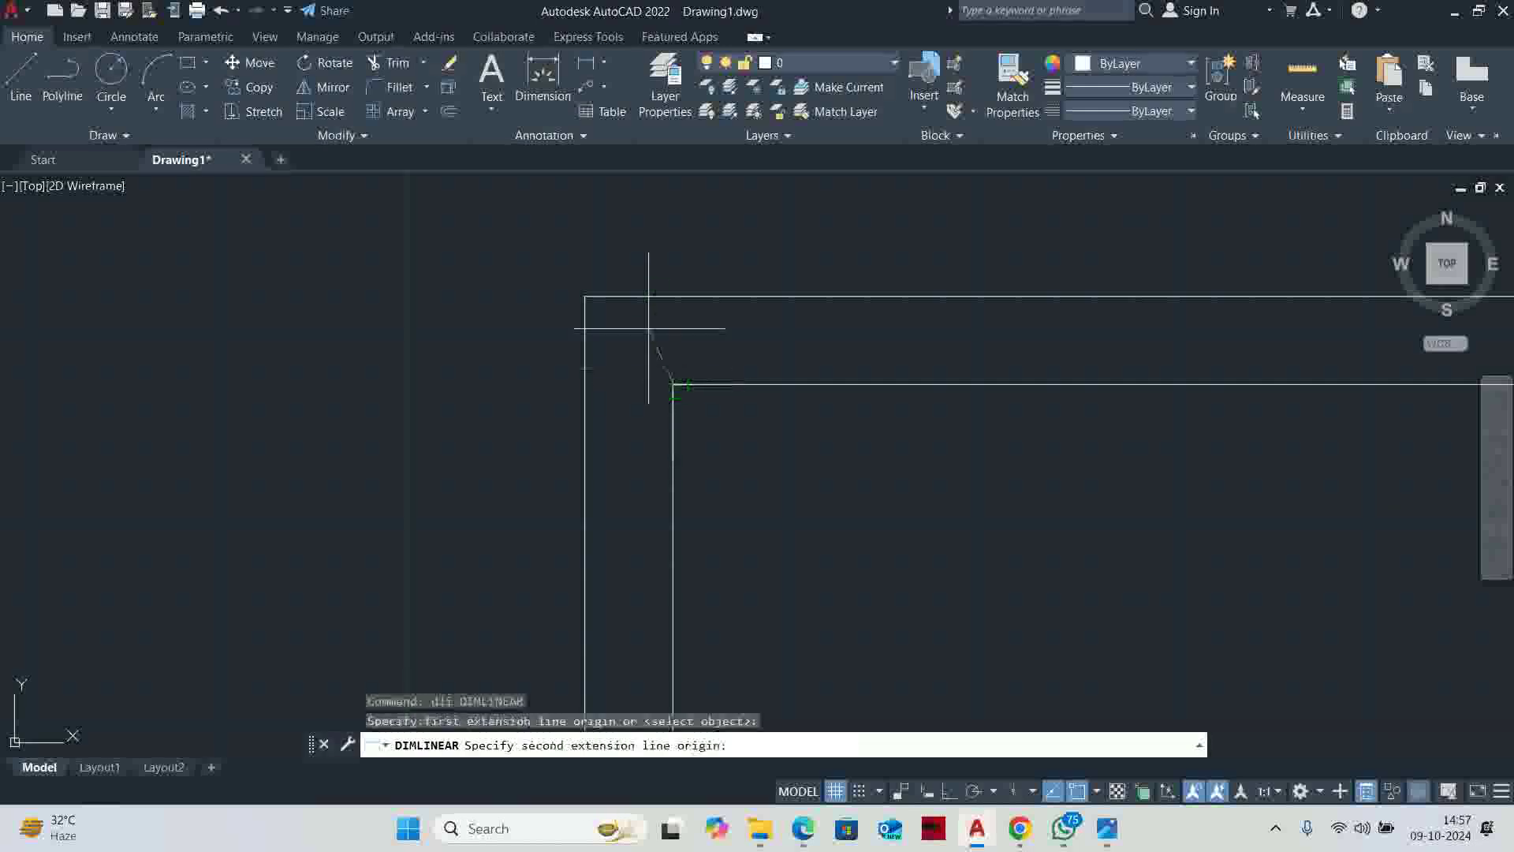
pyautogui.click(672, 296)
pyautogui.press('Escape')
pyautogui.press('Return')
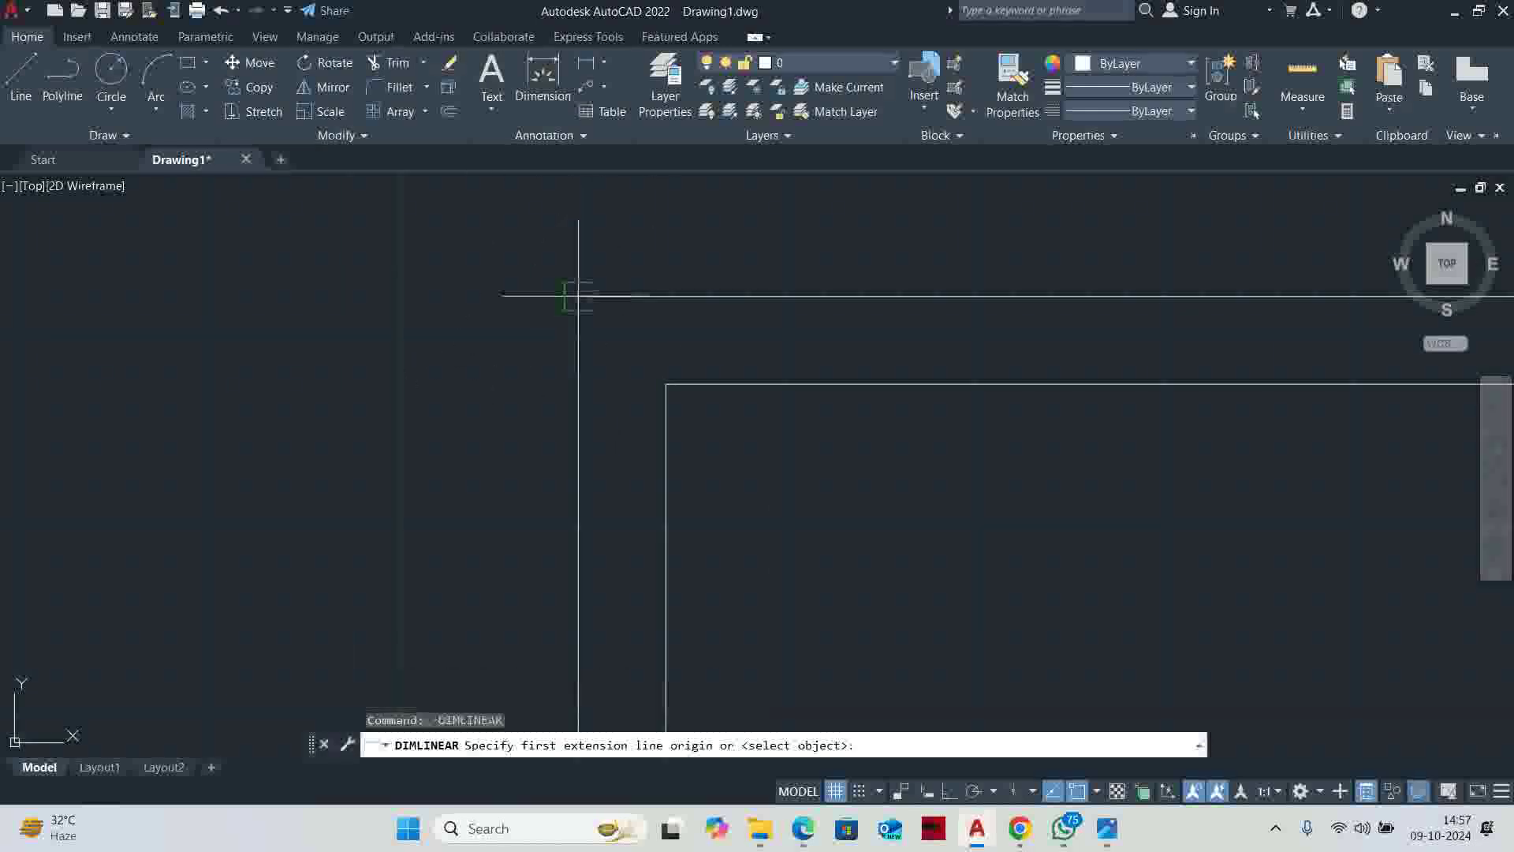
pyautogui.click(578, 296)
pyautogui.click(666, 384)
pyautogui.press('Escape')
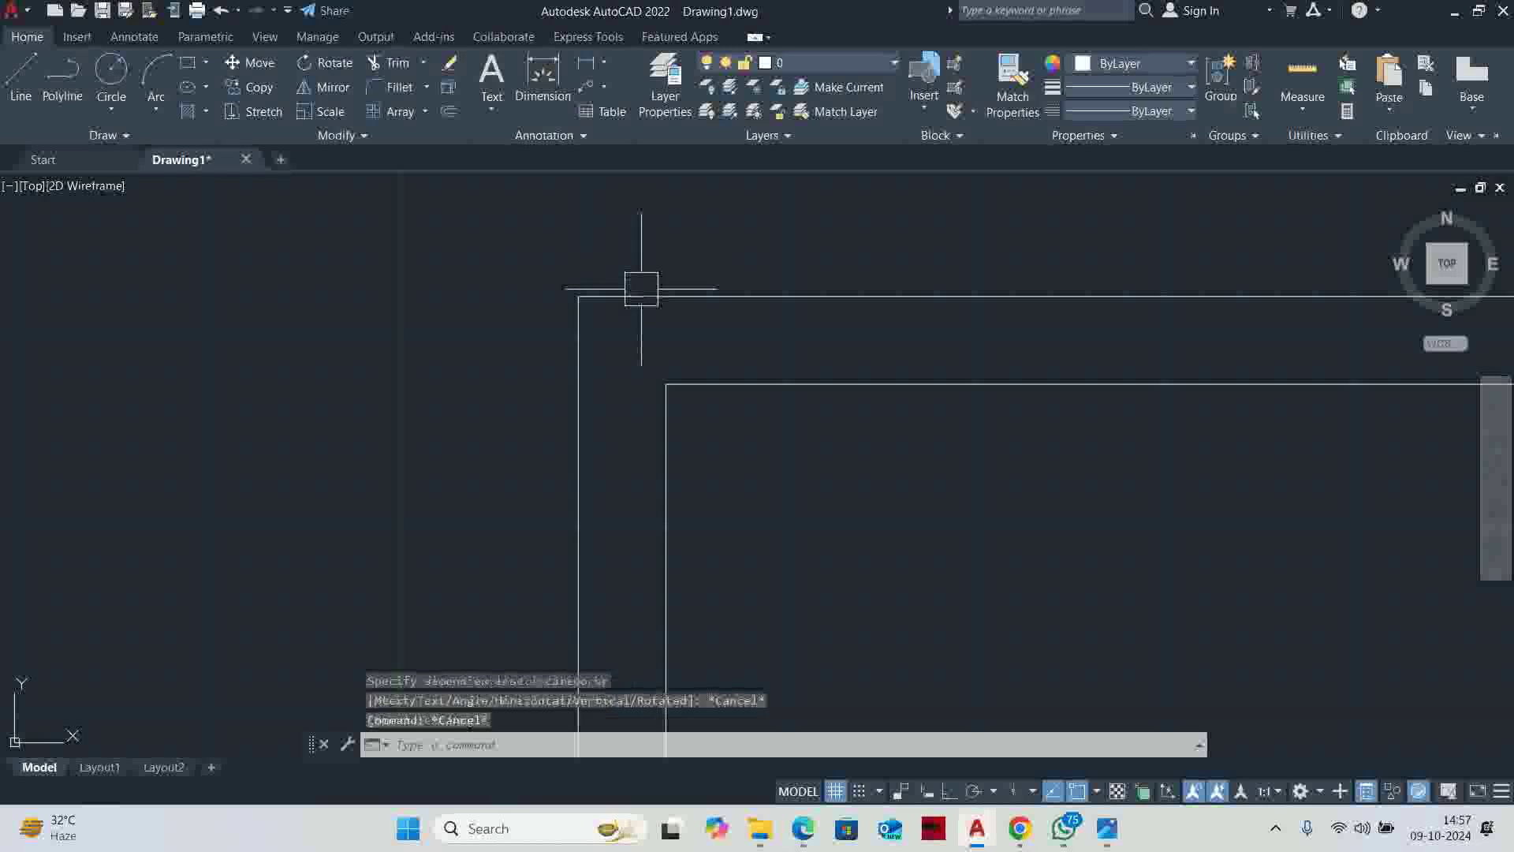
# Undo the recent commands back through the trim of the inner wall corner
pyautogui.hotkey('ctrl', 'z')
pyautogui.hotkey('ctrl', 'z')
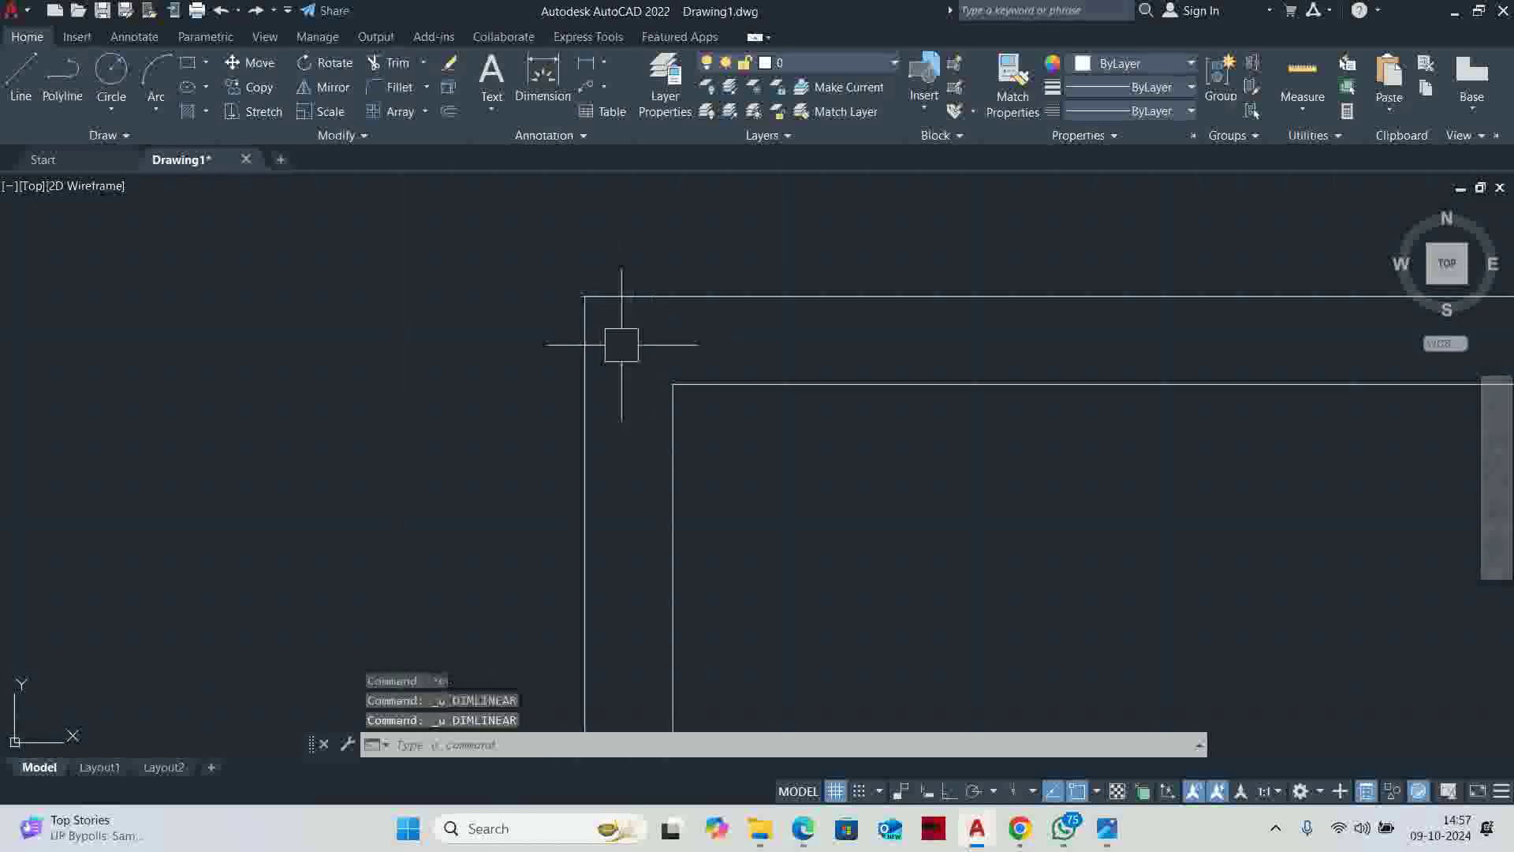
pyautogui.hotkey('ctrl', 'z')
pyautogui.hotkey('ctrl', 'z')
pyautogui.hotkey('ctrl', 'z')
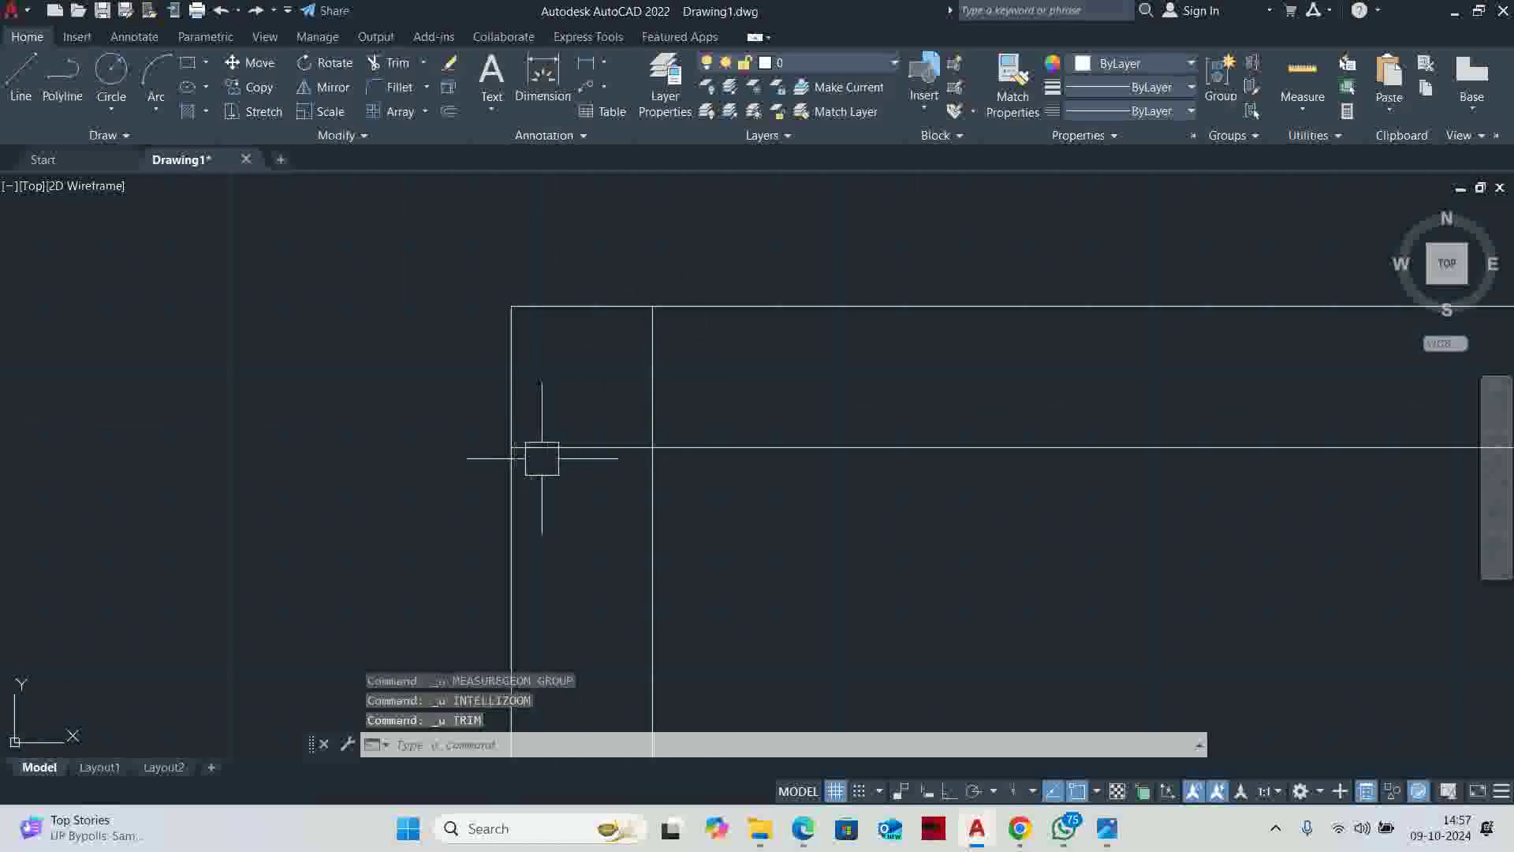
# Check the upper-left wall corner in the plan image, and trim the inner lines' ends beyond their intersection with a fence
pyautogui.hotkey('alt', 'Tab')
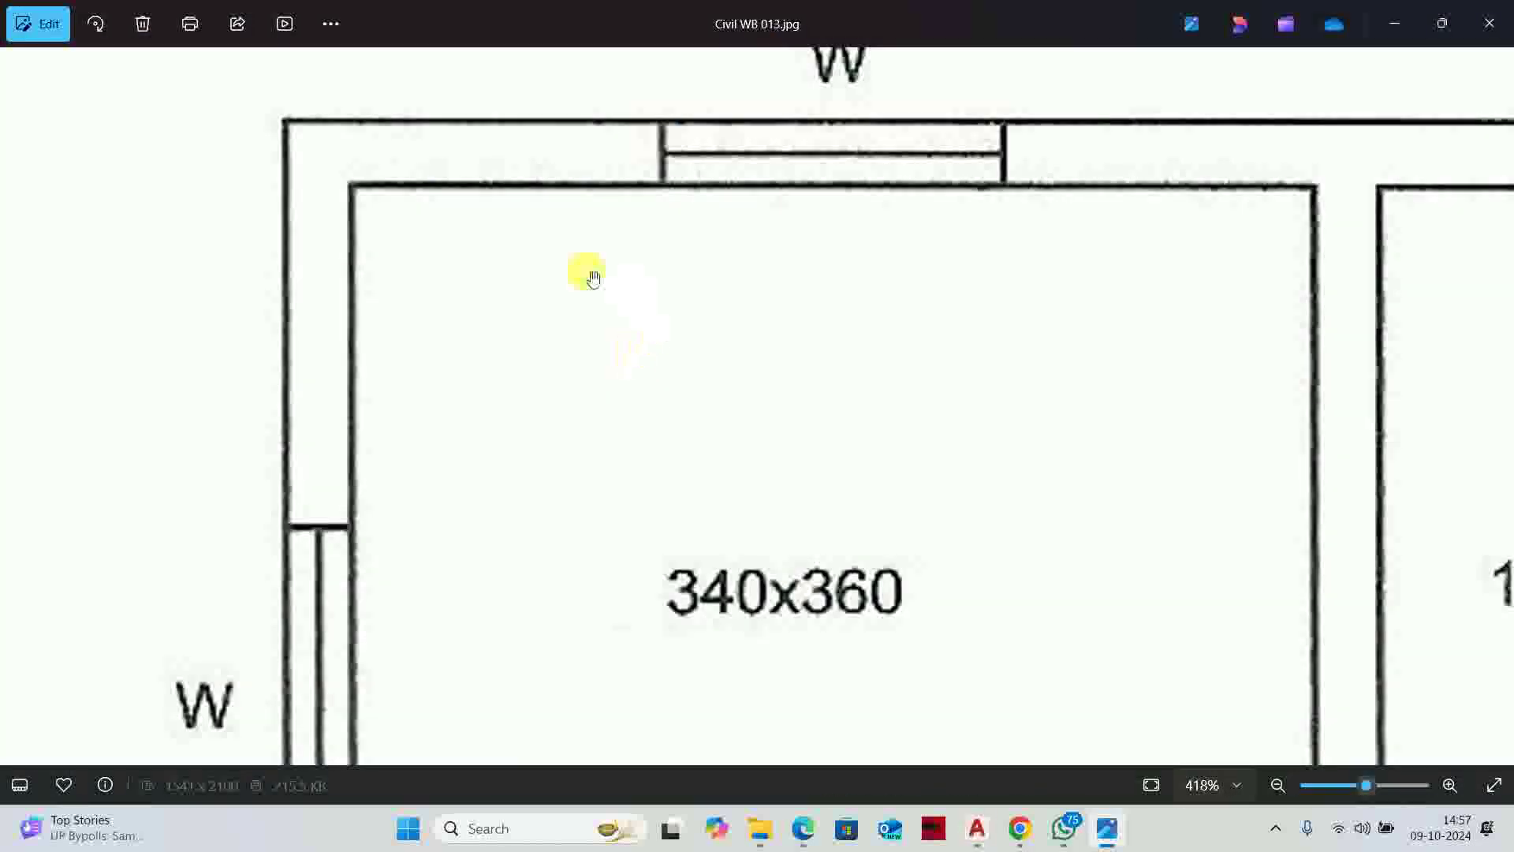
pyautogui.scroll(3, 277, 176)
pyautogui.scroll(-3, 440, 211)
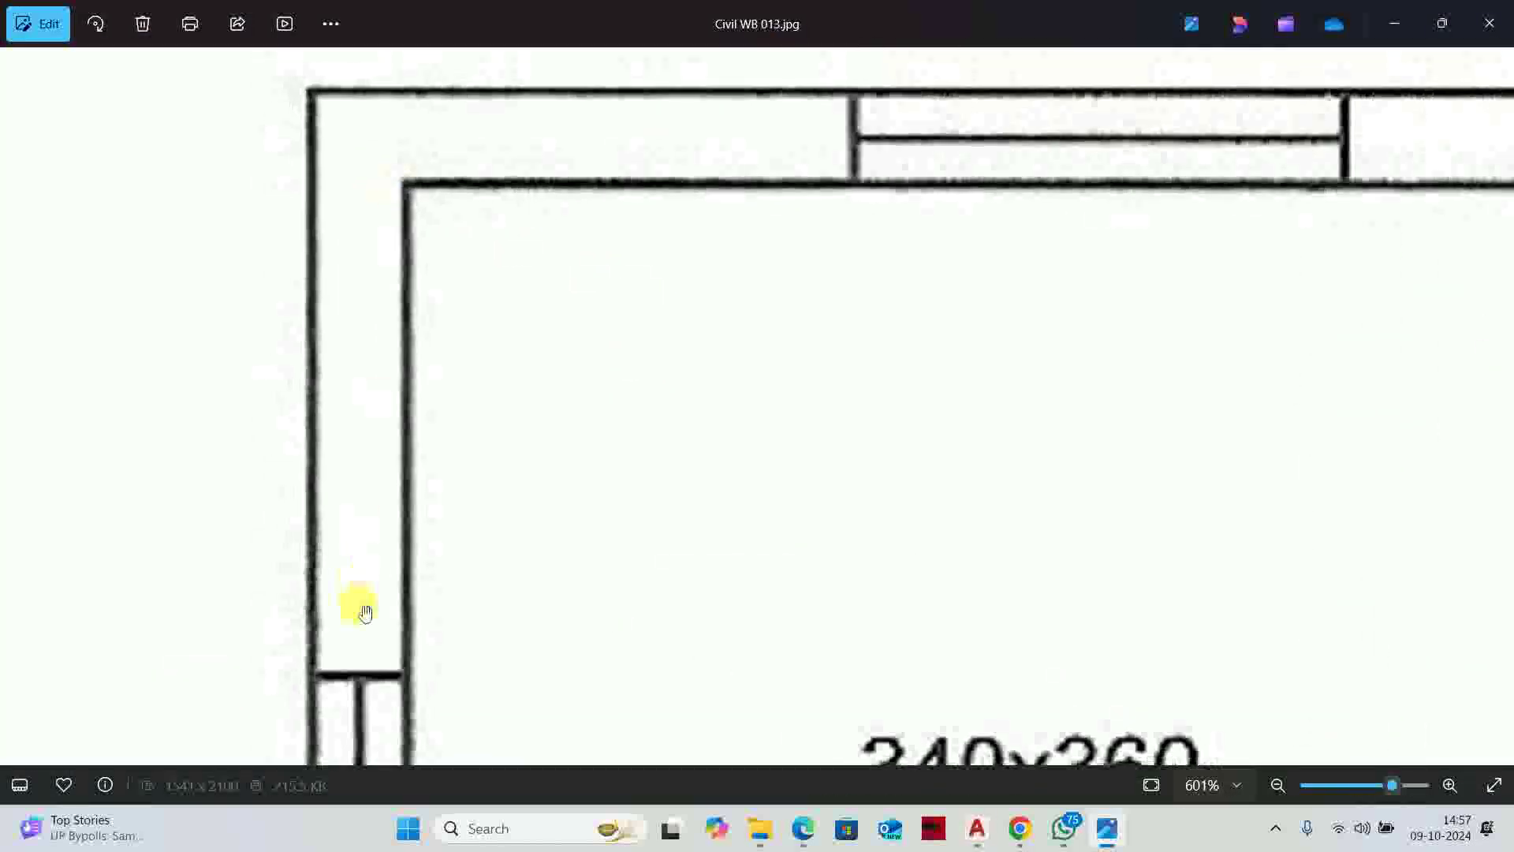
pyautogui.hotkey('alt', 'Tab')
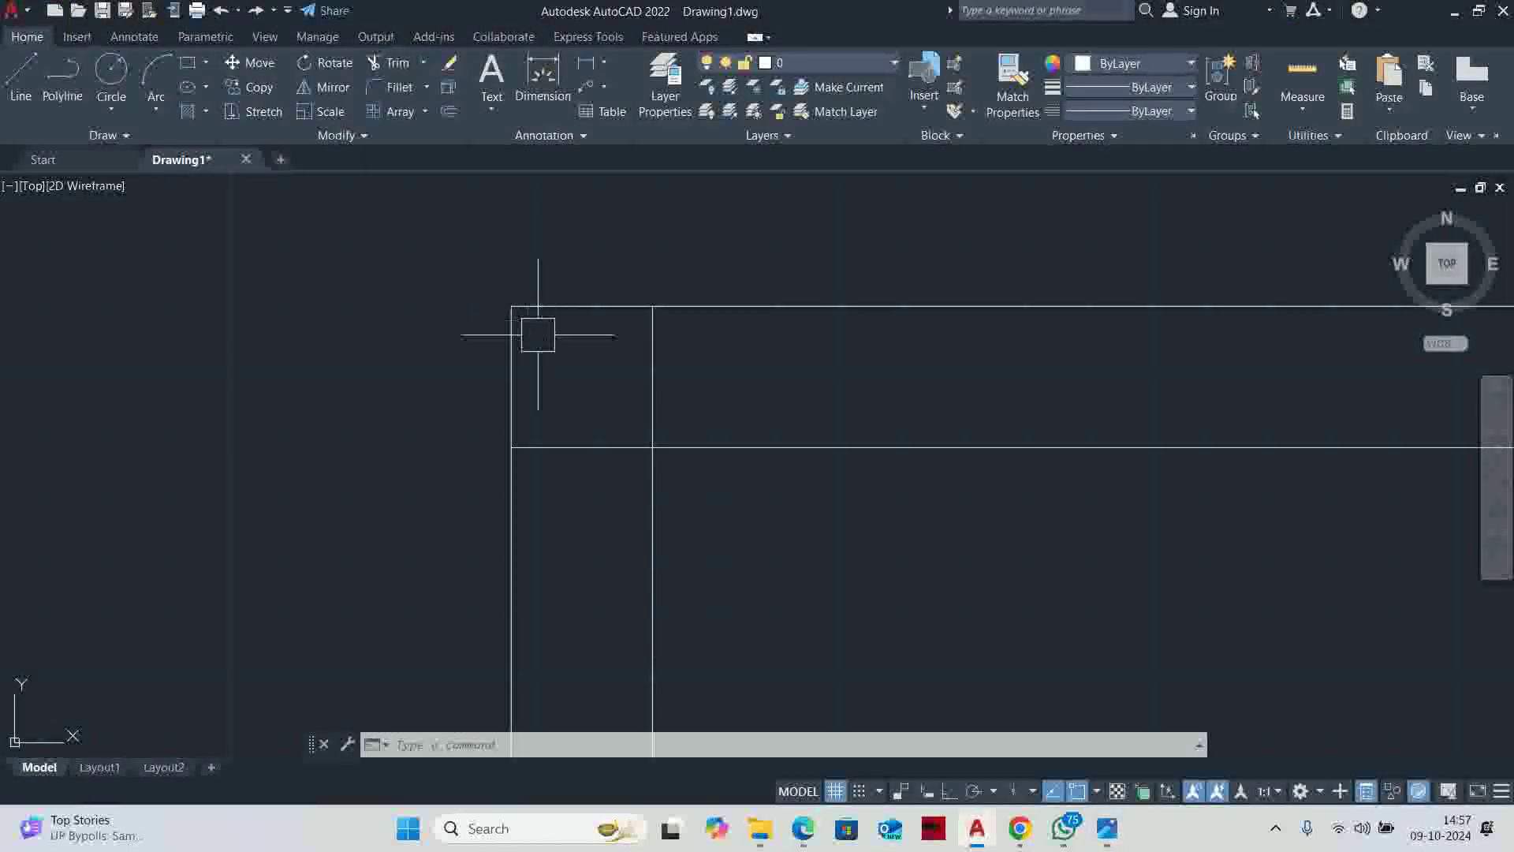
pyautogui.write('tr')
pyautogui.press('Return')
pyautogui.click(560, 494)
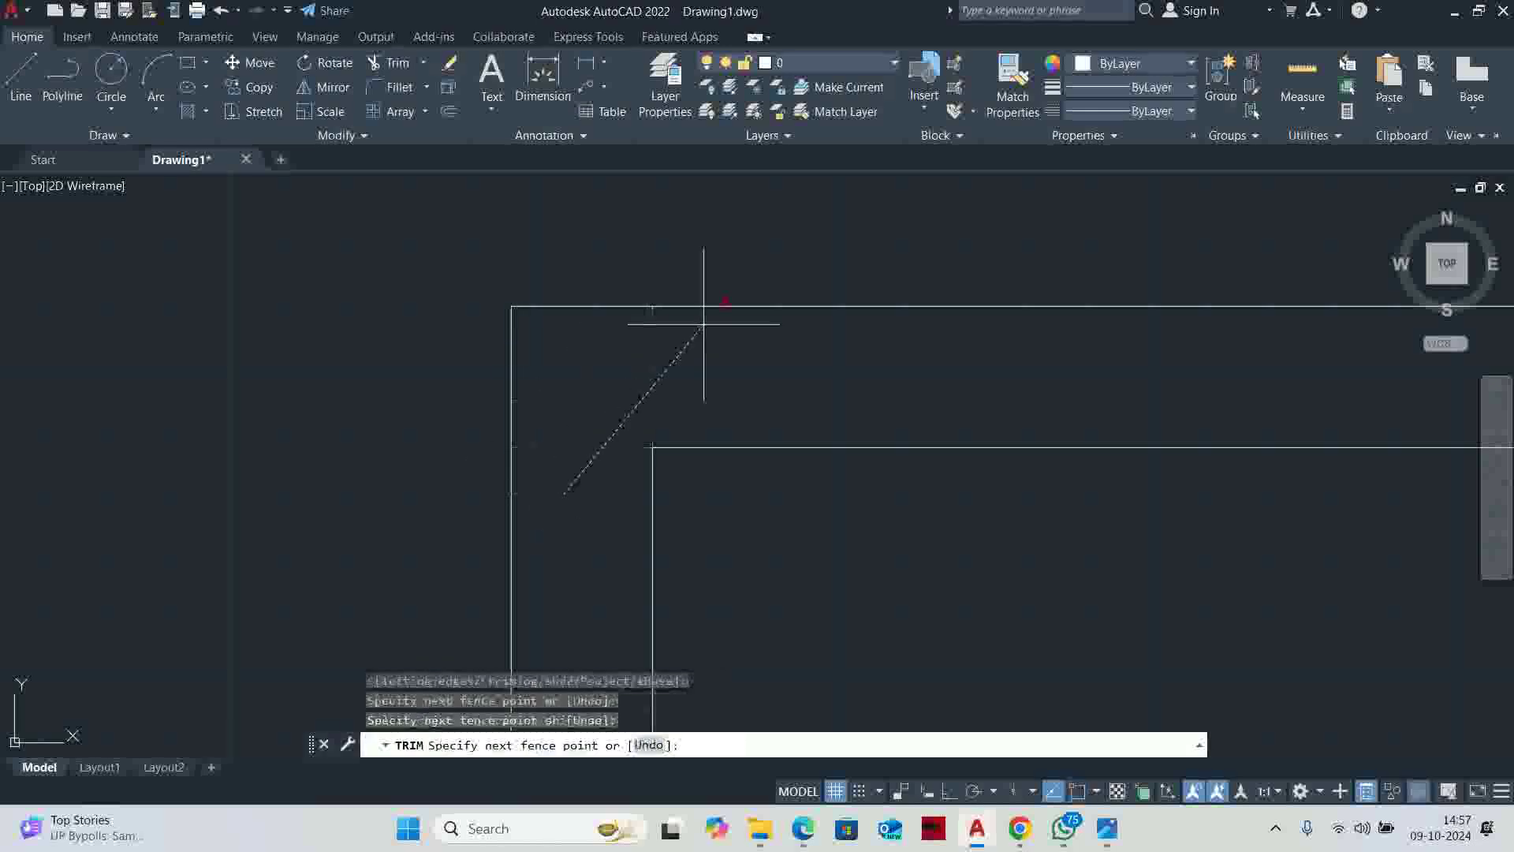
pyautogui.click(698, 331)
pyautogui.press('Return')
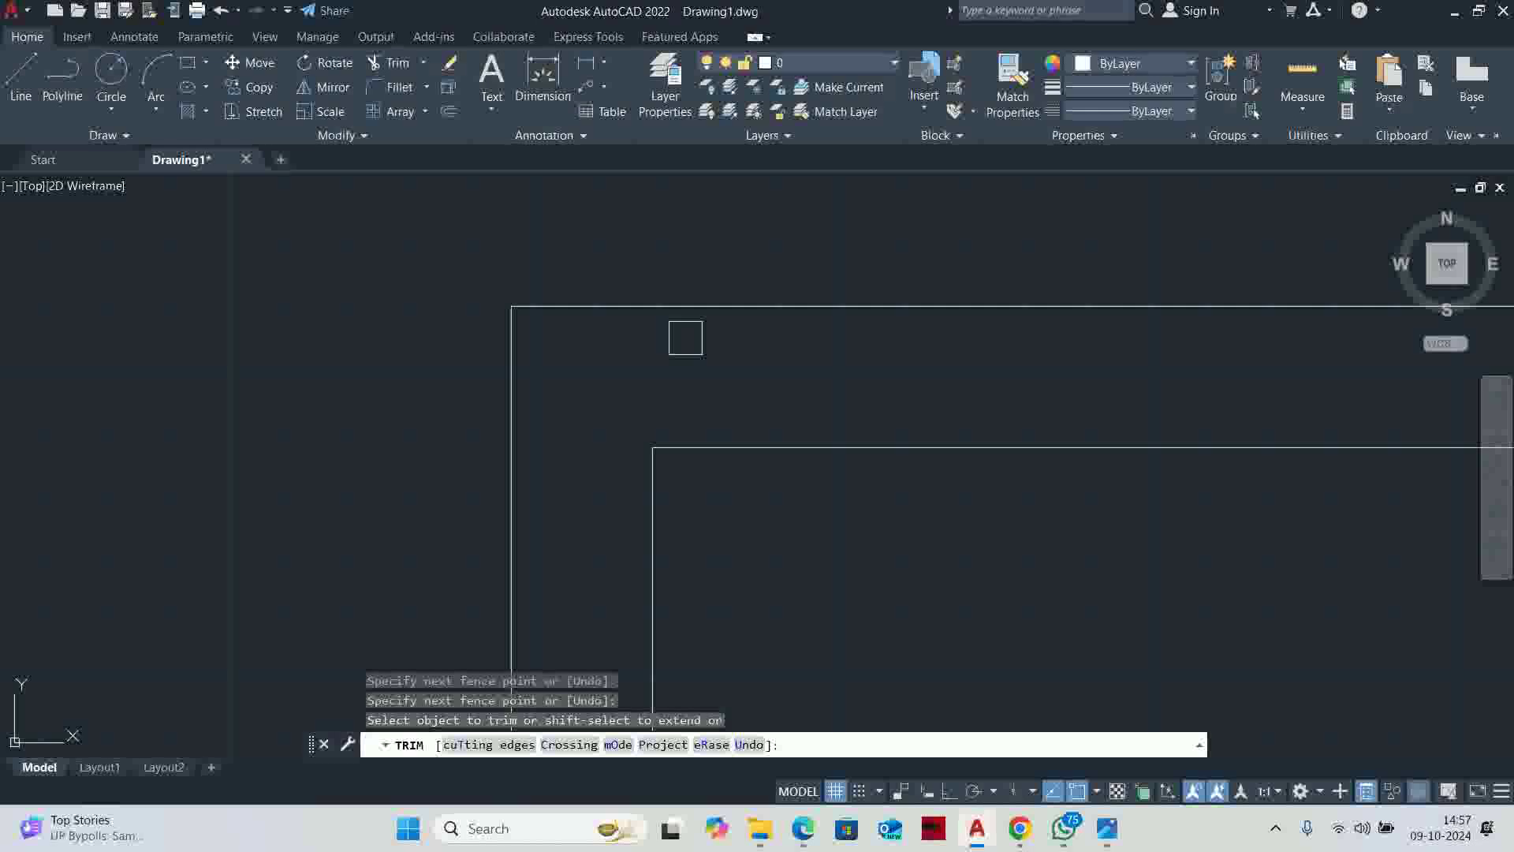
pyautogui.press('Escape')
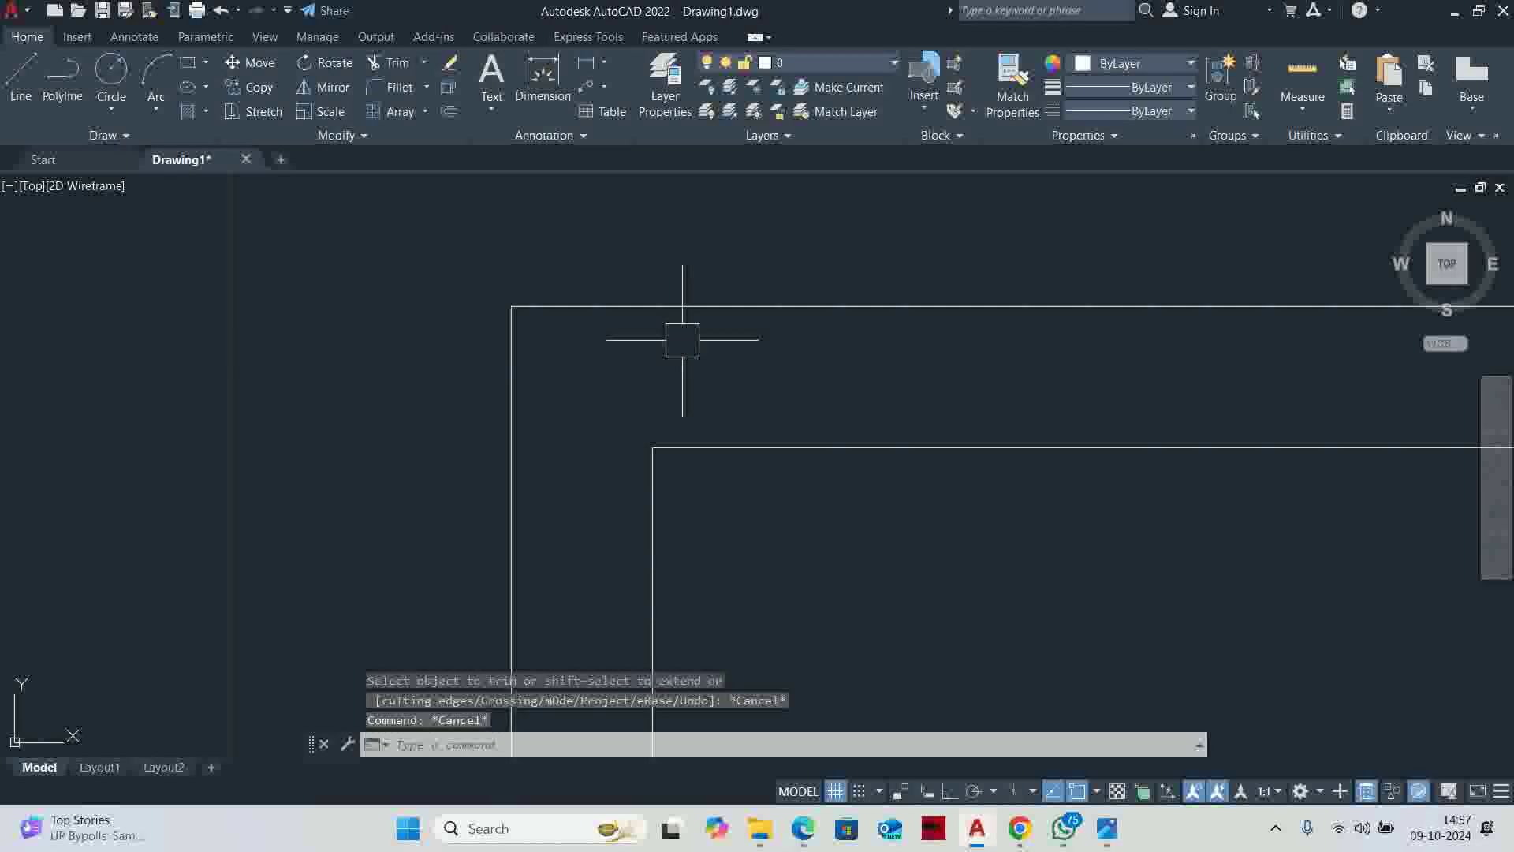
pyautogui.scroll(-5, 682, 339)
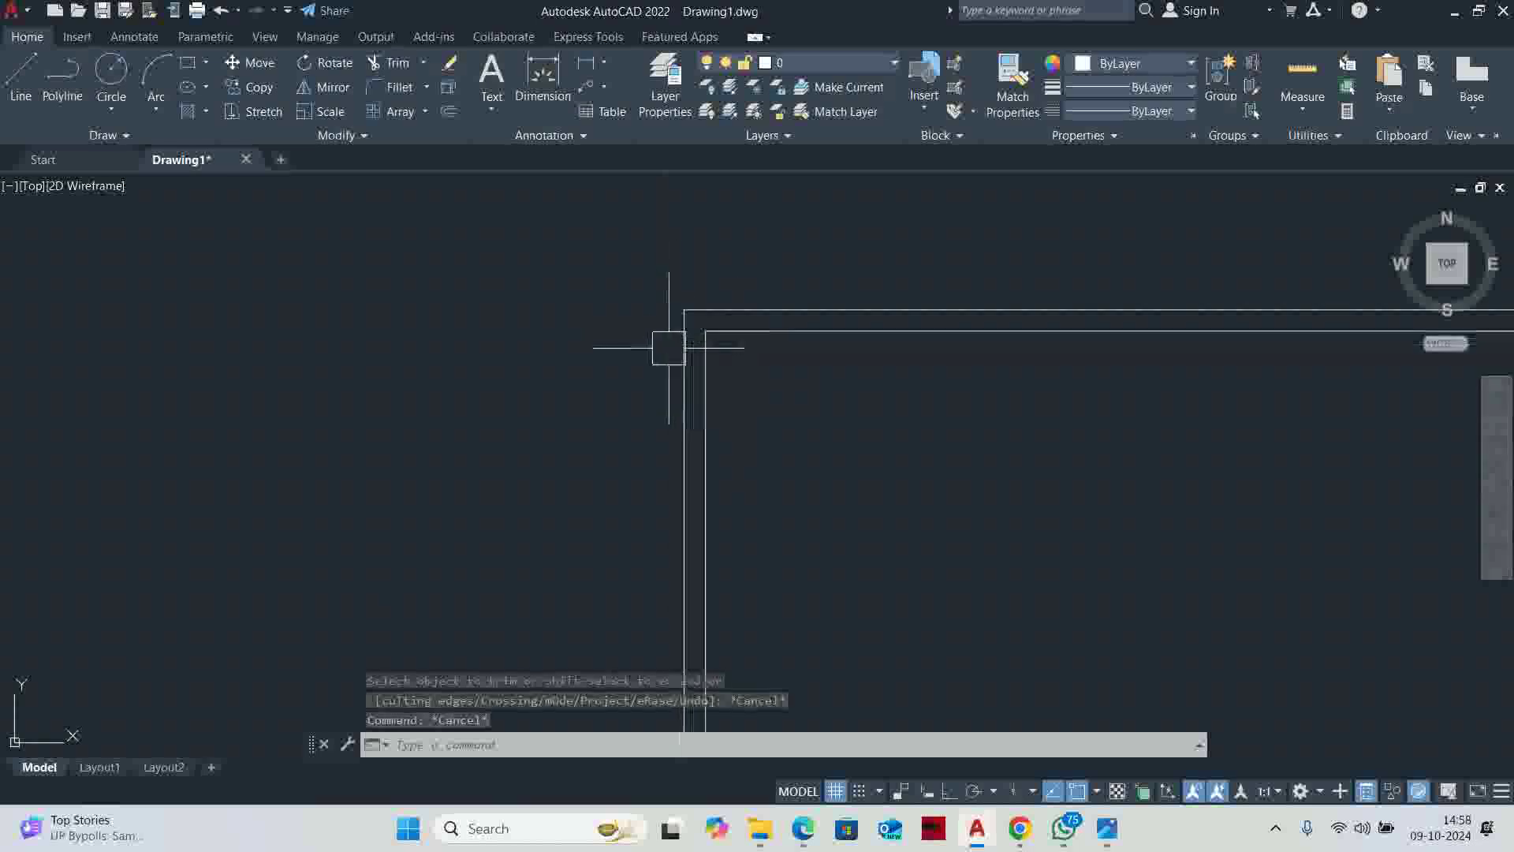
pyautogui.scroll(2, 729, 327)
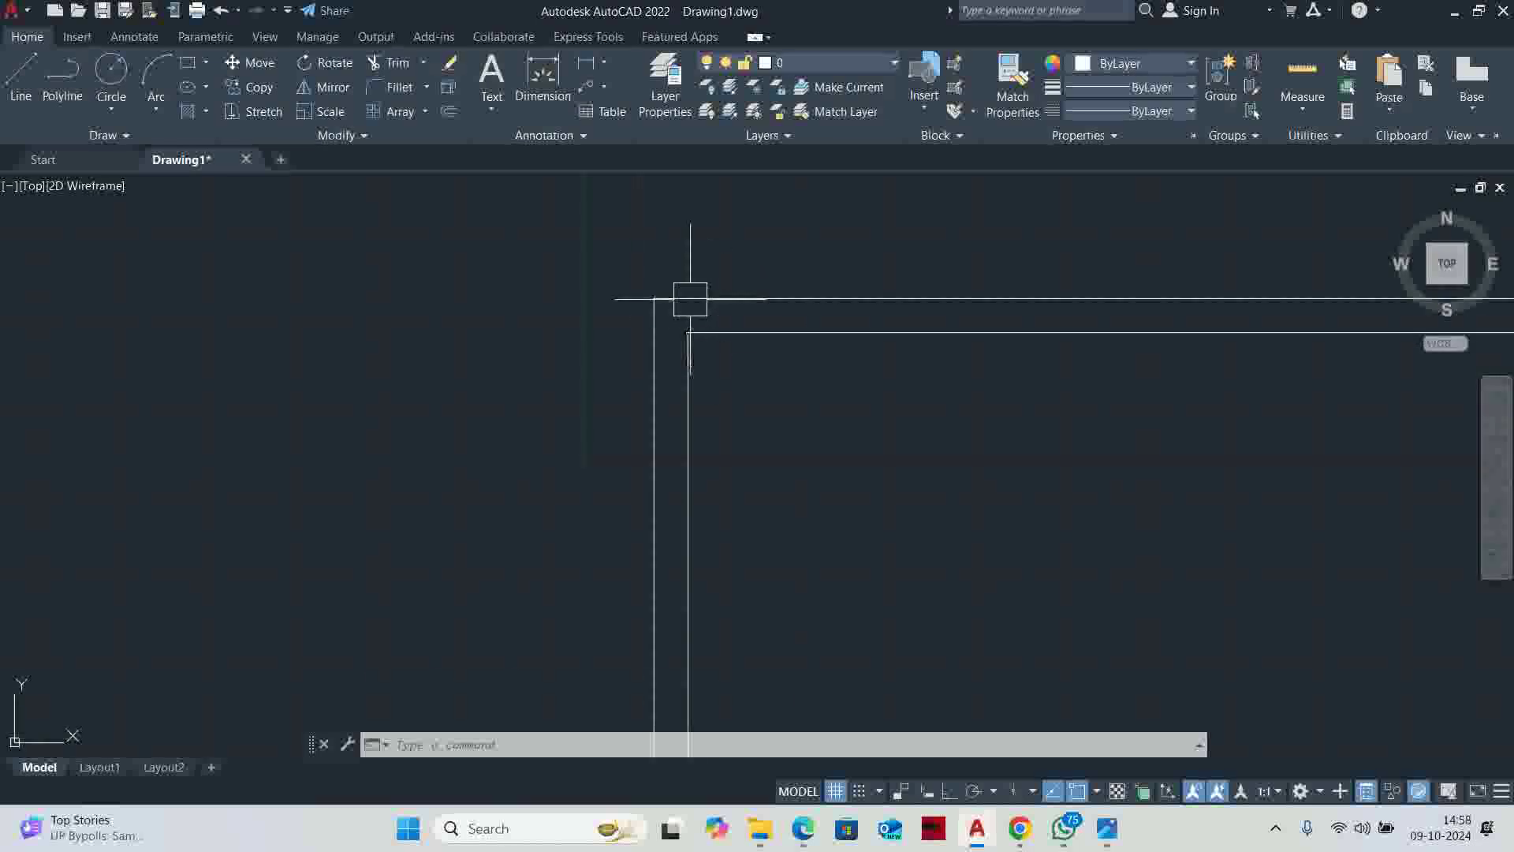
pyautogui.scroll(4, 684, 328)
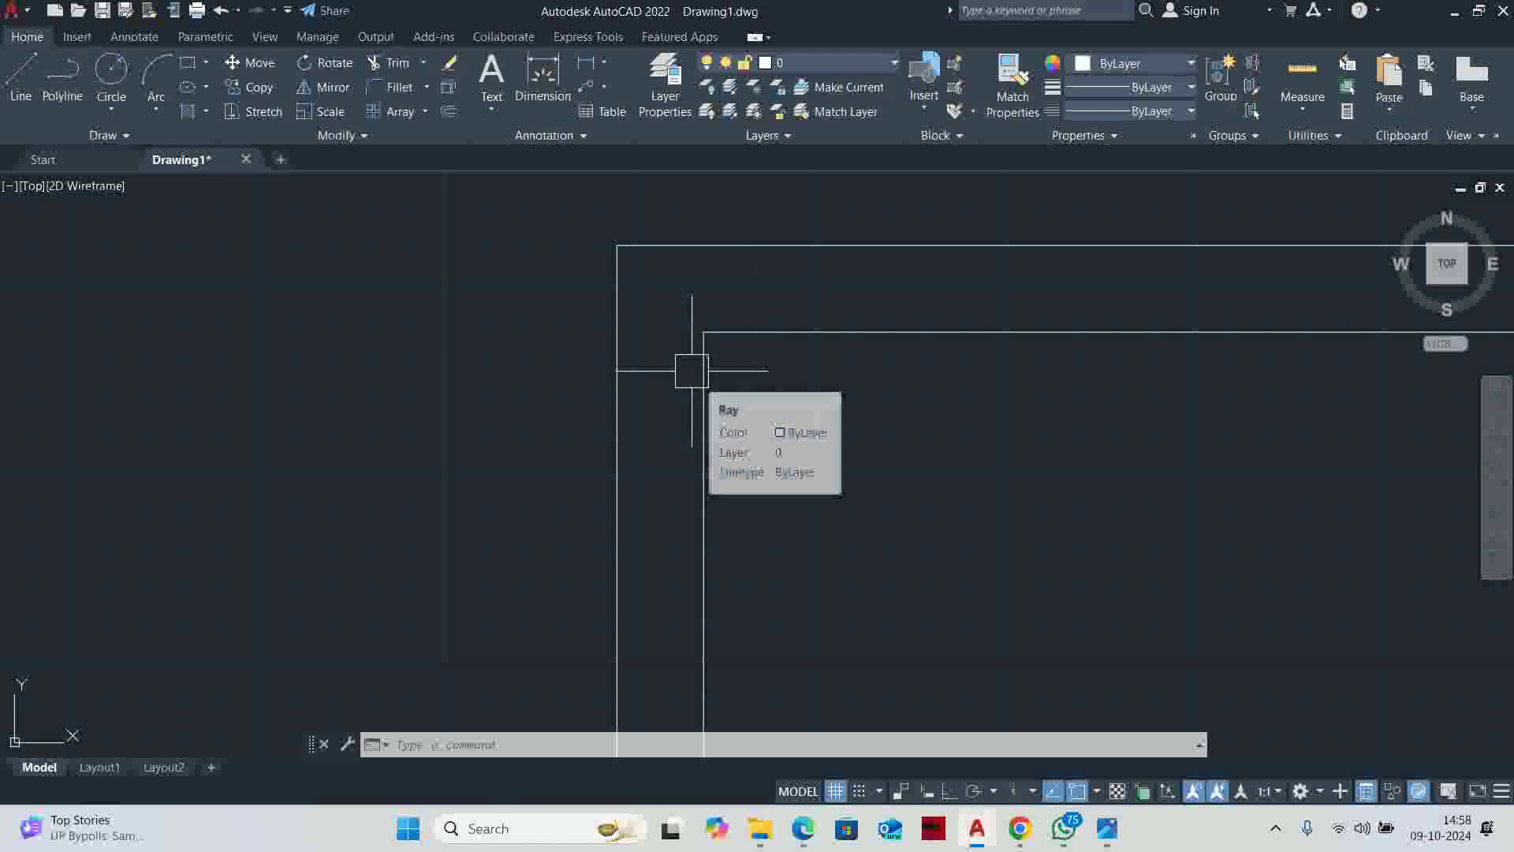
pyautogui.scroll(-10, 717, 378)
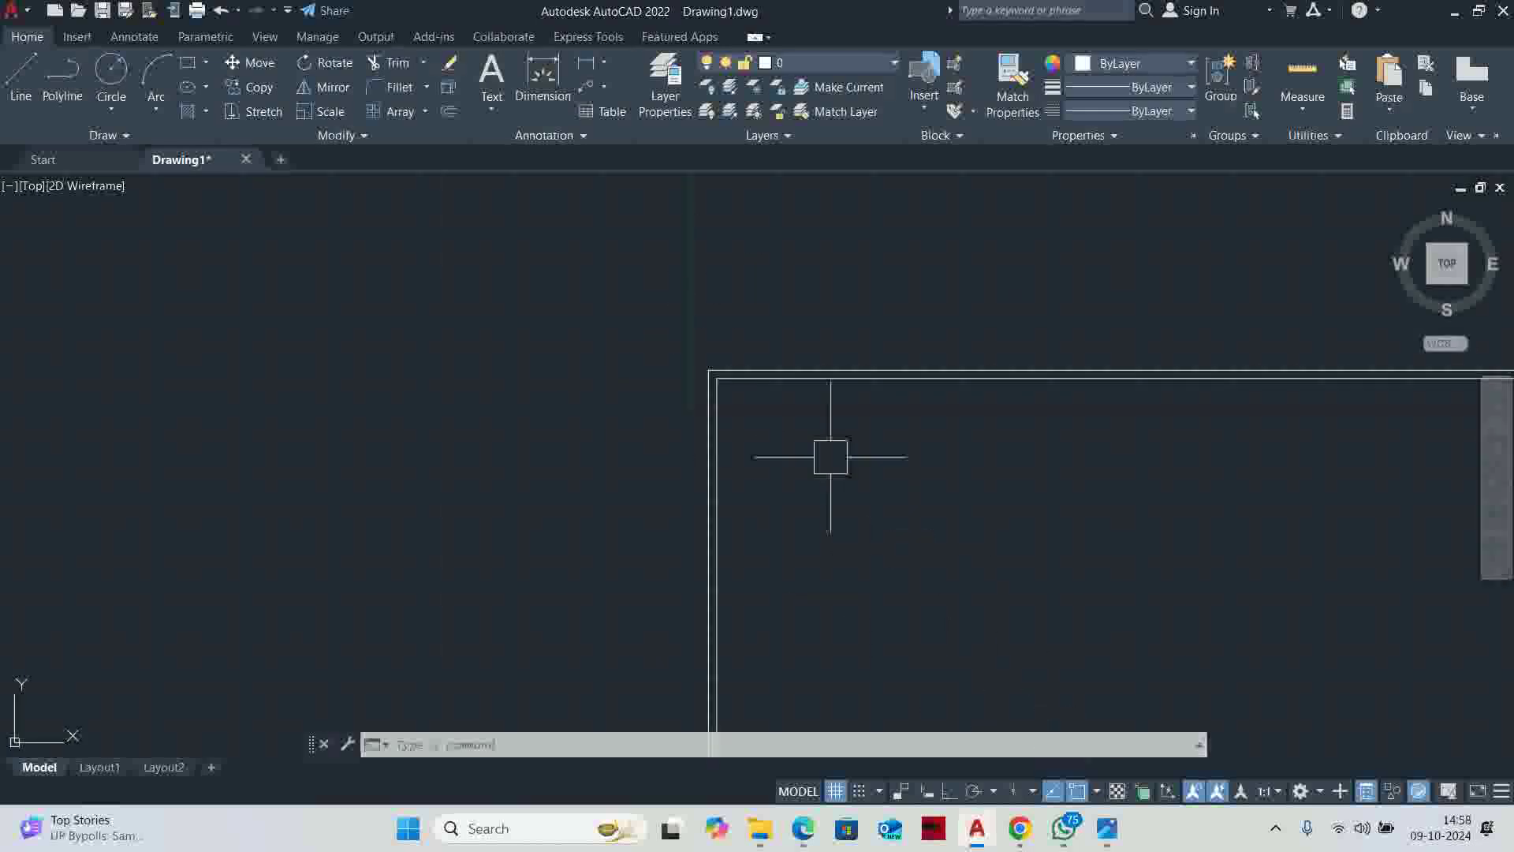
pyautogui.scroll(9, 605, 226)
pyautogui.scroll(2, 362, 312)
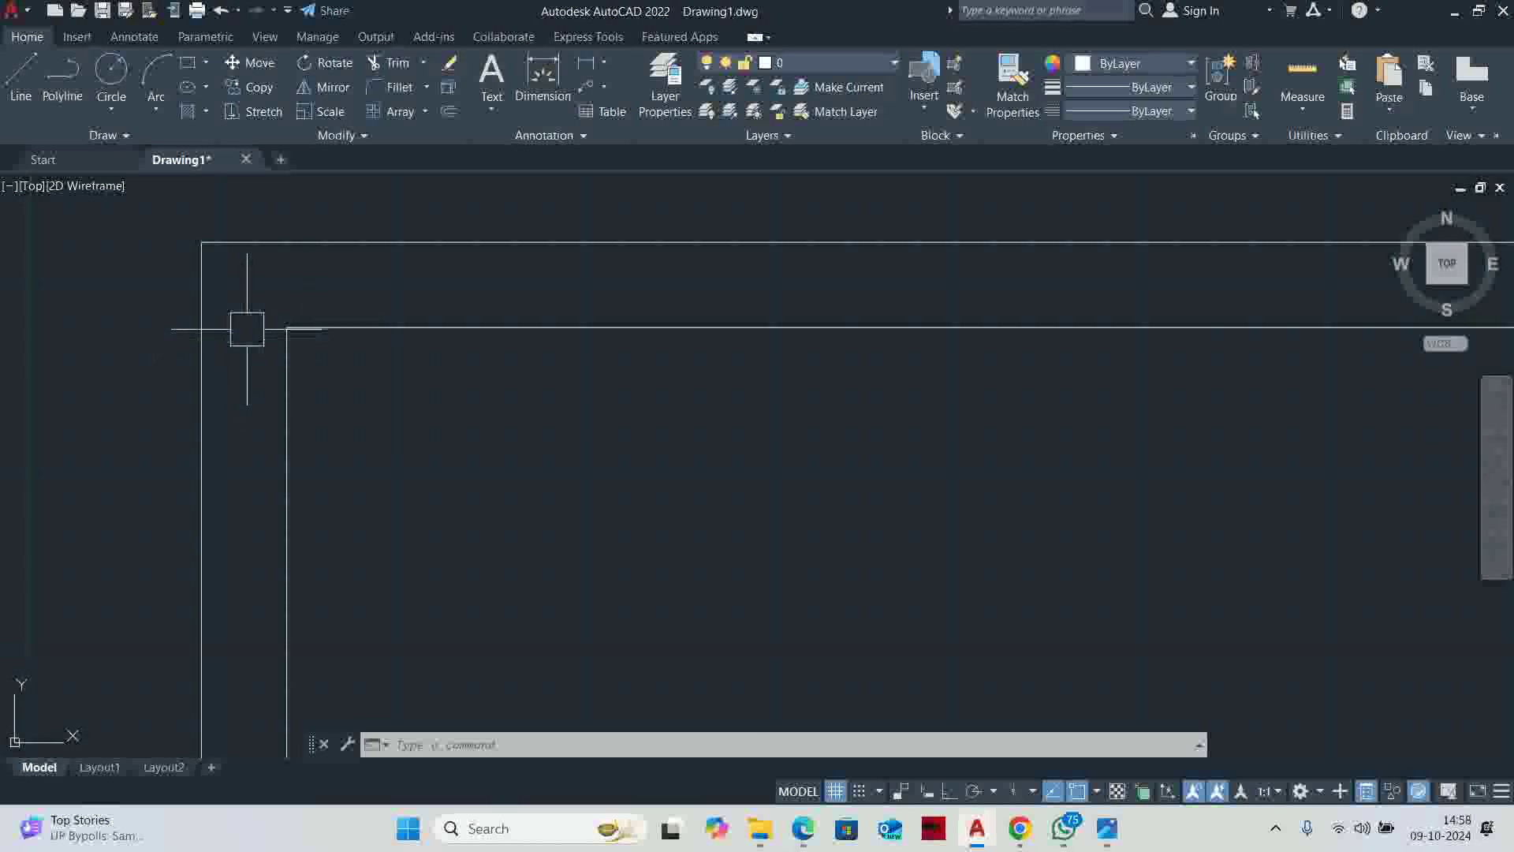
# Cancel the newly started Trim and undo the previous inner corner trim
pyautogui.write('tr')
pyautogui.press('Return')
pyautogui.scroll(2, 244, 326)
pyautogui.hotkey('ctrl', 'z')
pyautogui.hotkey('ctrl', 'z')
pyautogui.hotkey('ctrl', 'z')
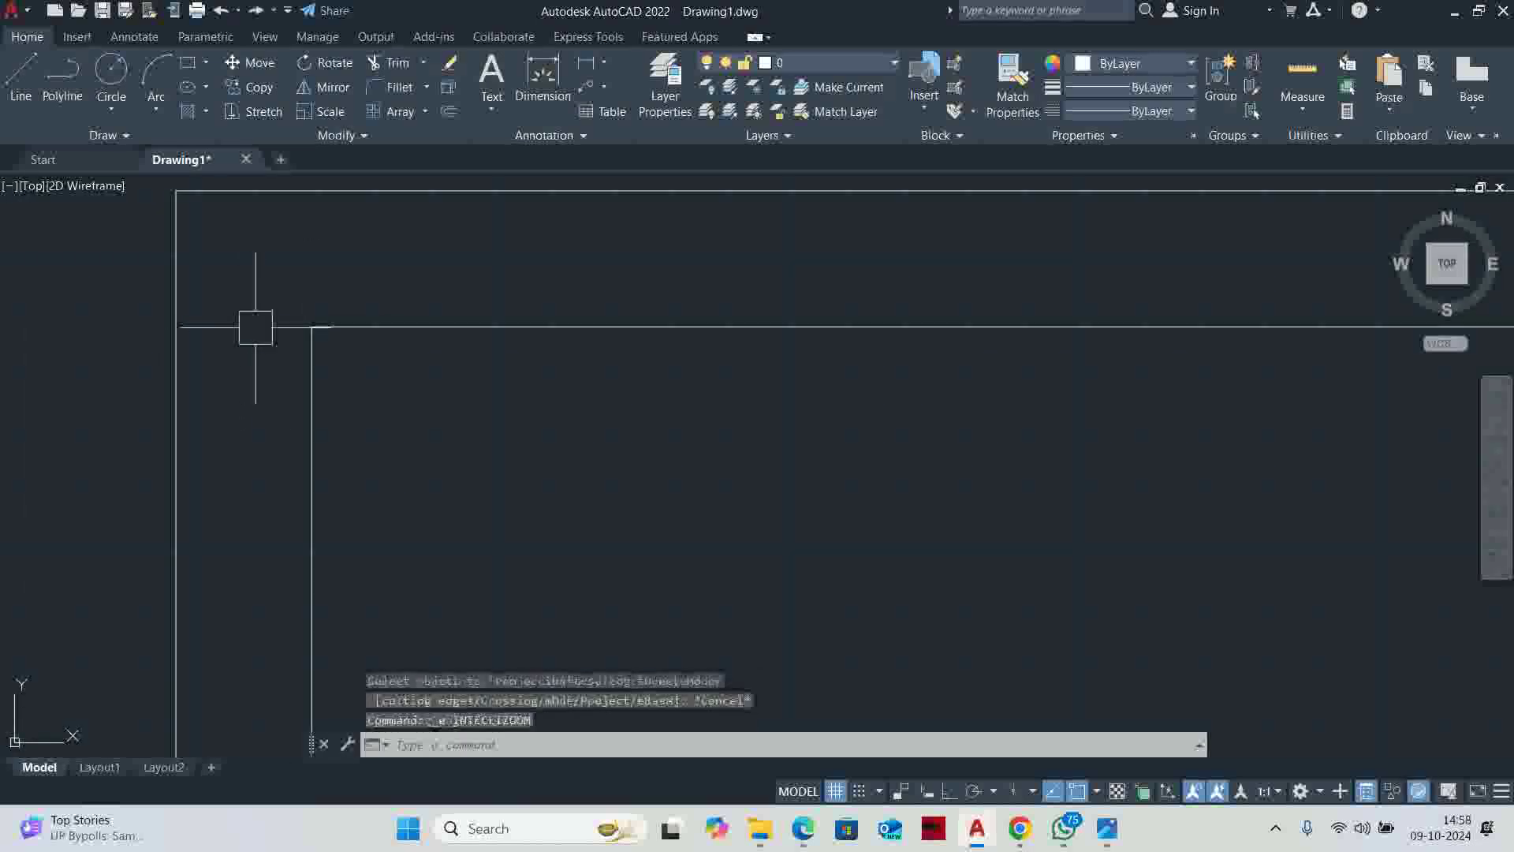
# Trim the inner horizontal and vertical wall lines where they run past each other at the upper-left corner, using a fence
pyautogui.write('tr')
pyautogui.press('Return')
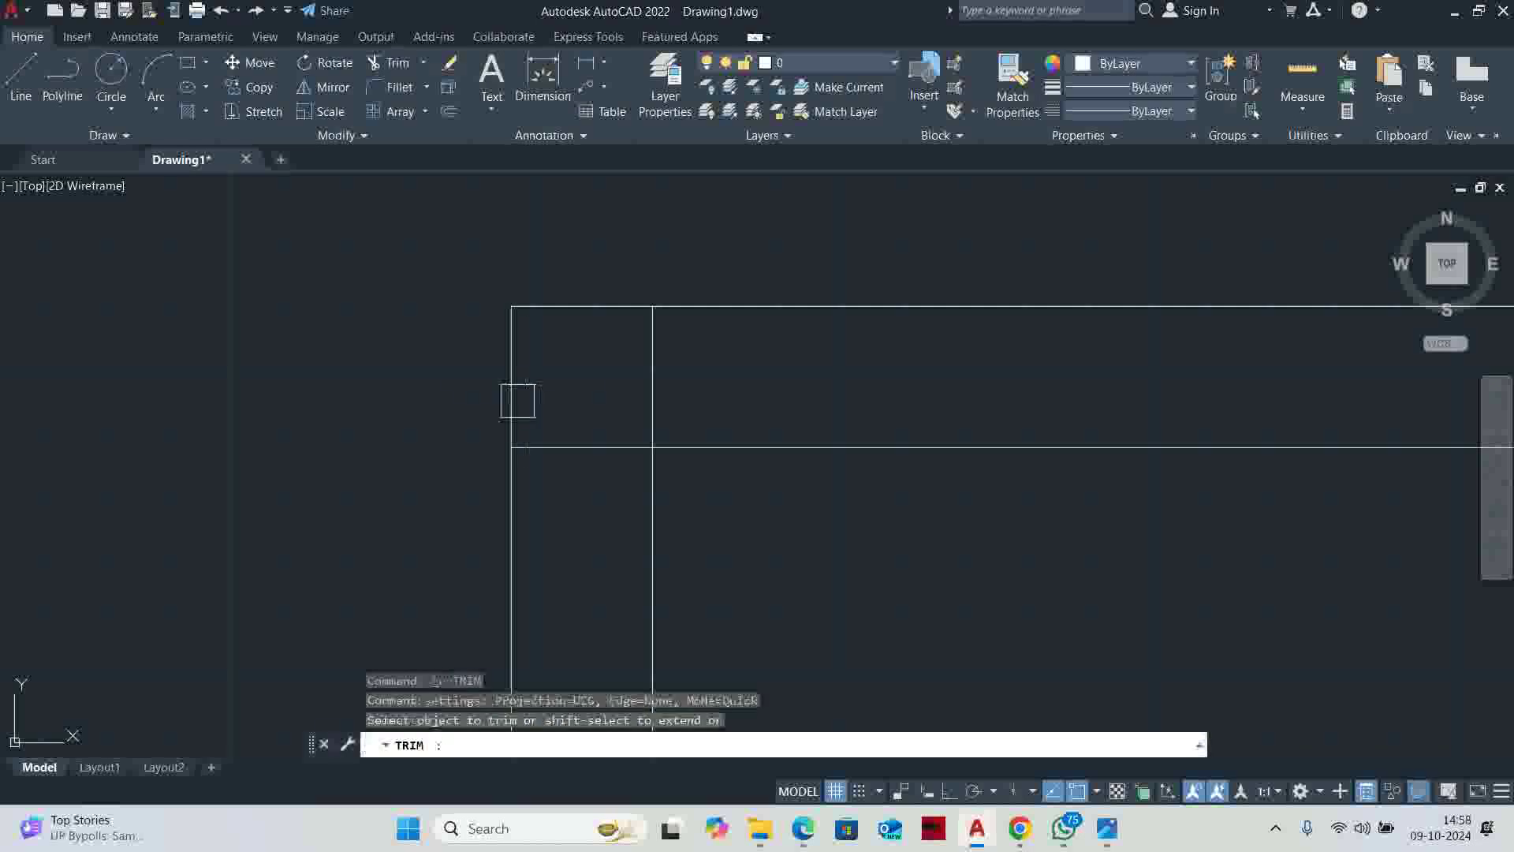
pyautogui.click(541, 487)
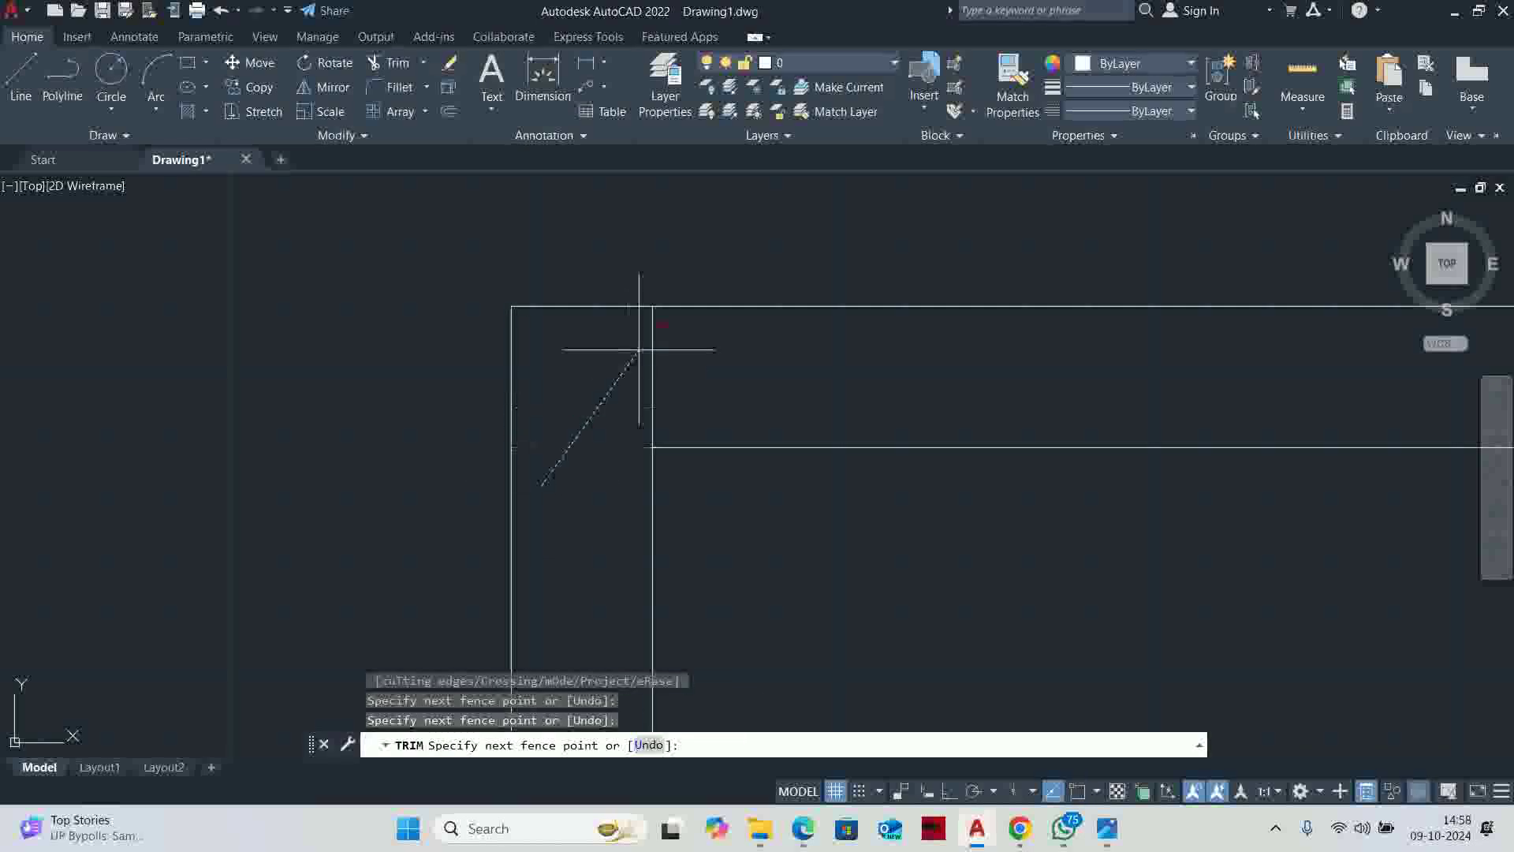
pyautogui.click(670, 351)
pyautogui.press('Return')
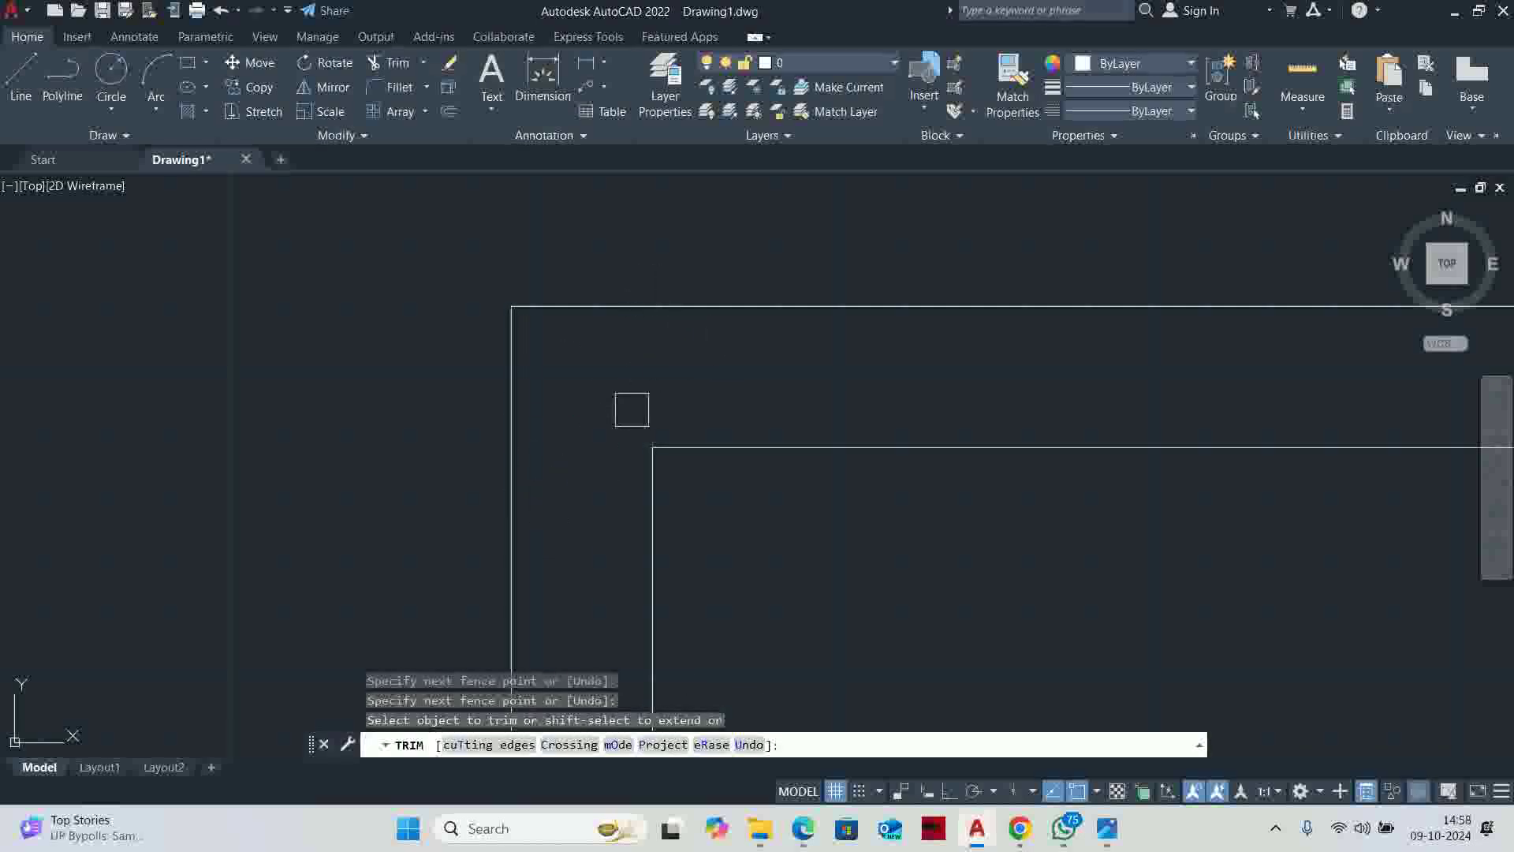
pyautogui.press('Return')
# Check the upper-left room's size in the plan image, and offset the inner left wall line 340 to the right
pyautogui.scroll(-5, 622, 406)
pyautogui.moveTo(619, 399)
pyautogui.mouseDown(button='middle')
pyautogui.moveTo(536, 288)
pyautogui.moveTo(488, 276)
pyautogui.mouseUp(button='middle')
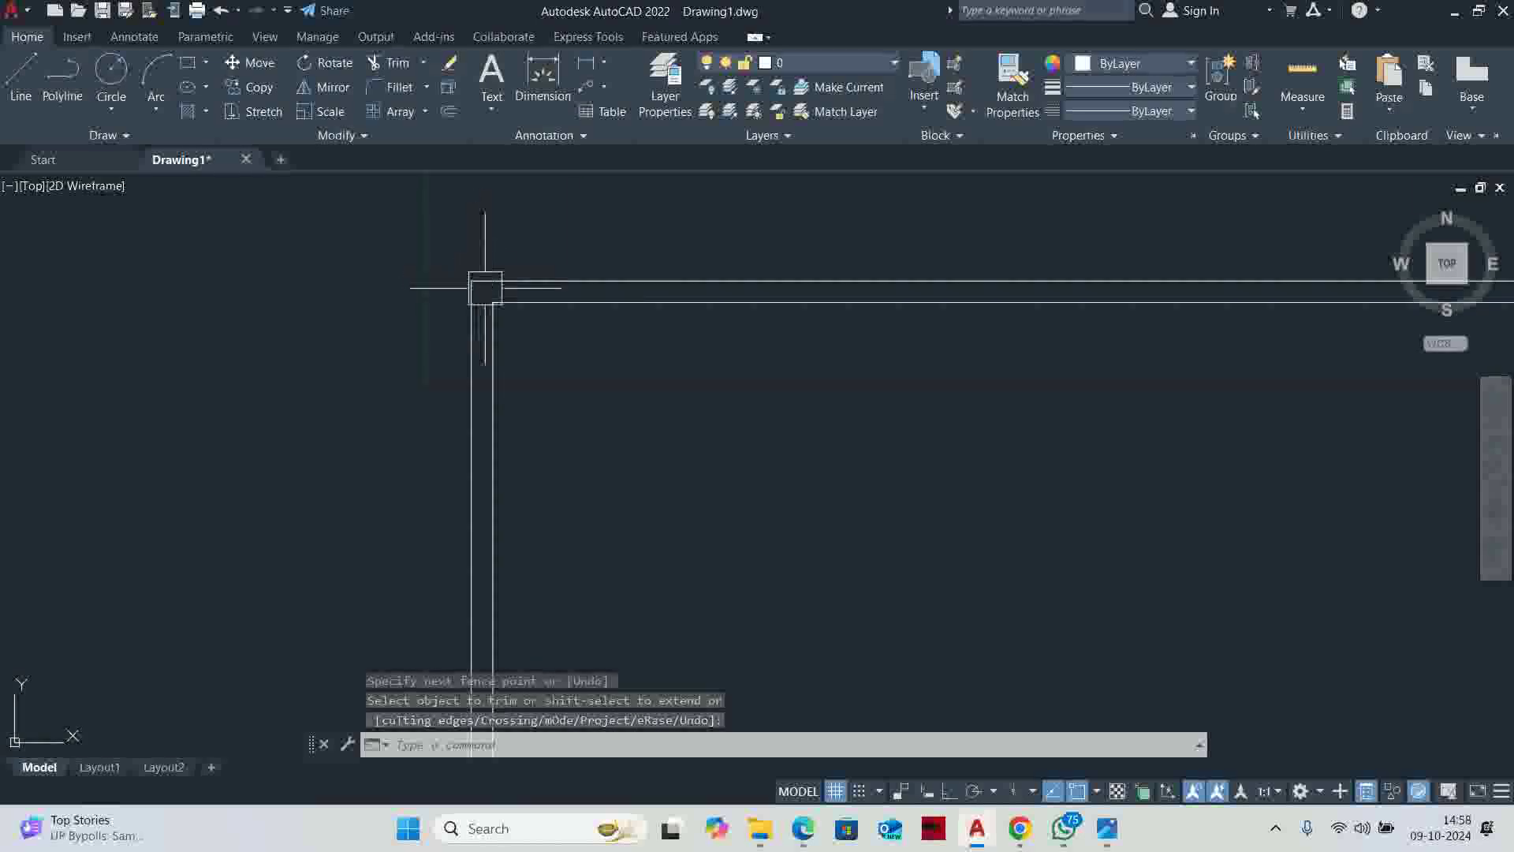
pyautogui.hotkey('alt', 'Tab')
pyautogui.scroll(2, 631, 311)
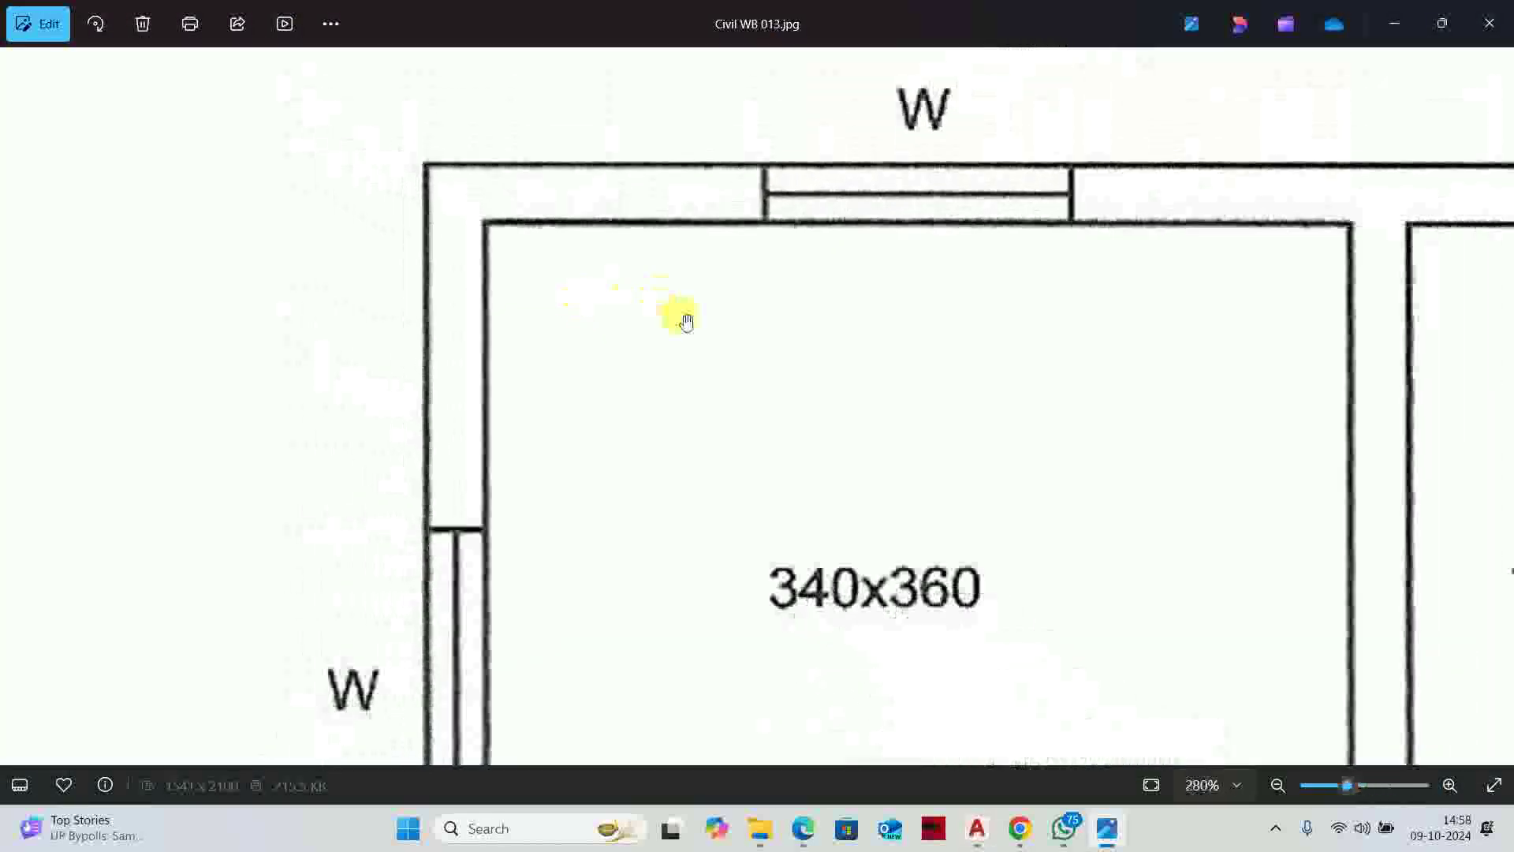
pyautogui.scroll(-3, 686, 321)
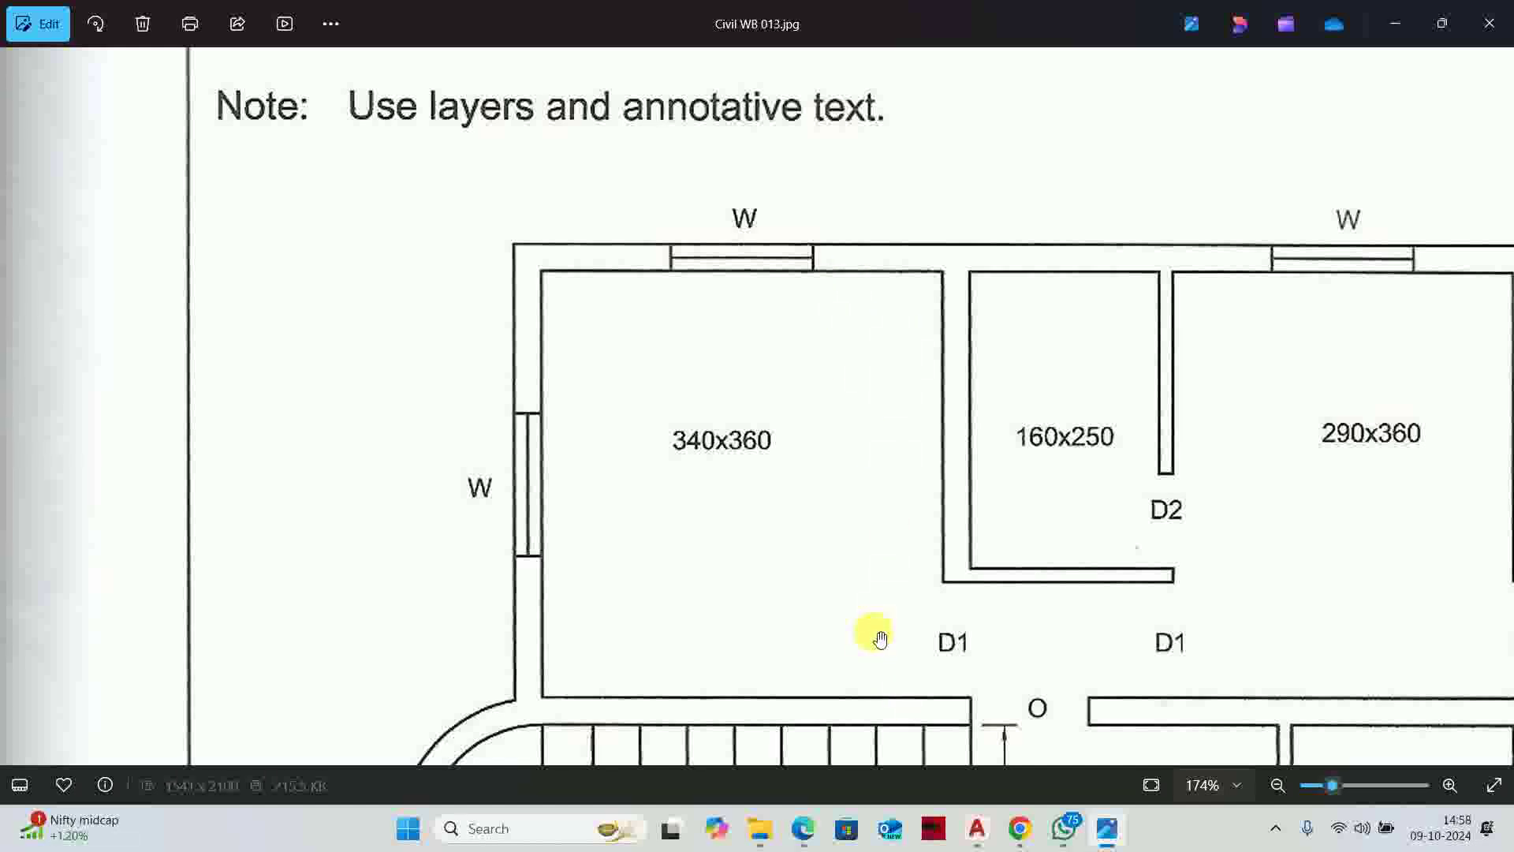
pyautogui.hotkey('alt', 'Tab')
pyautogui.write('o')
pyautogui.press('Return')
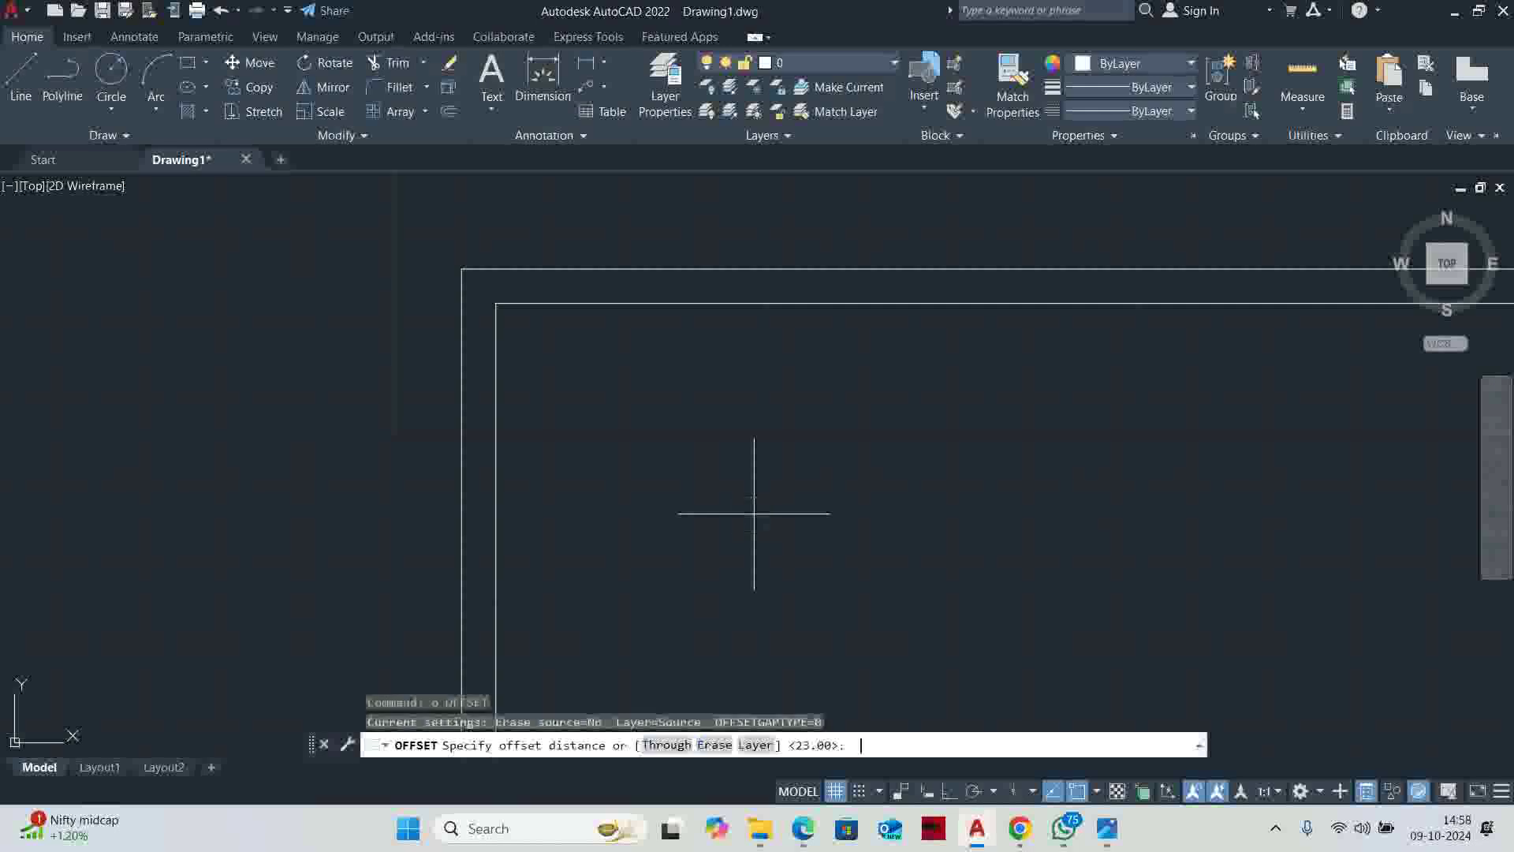
pyautogui.write('340')
pyautogui.press('Return')
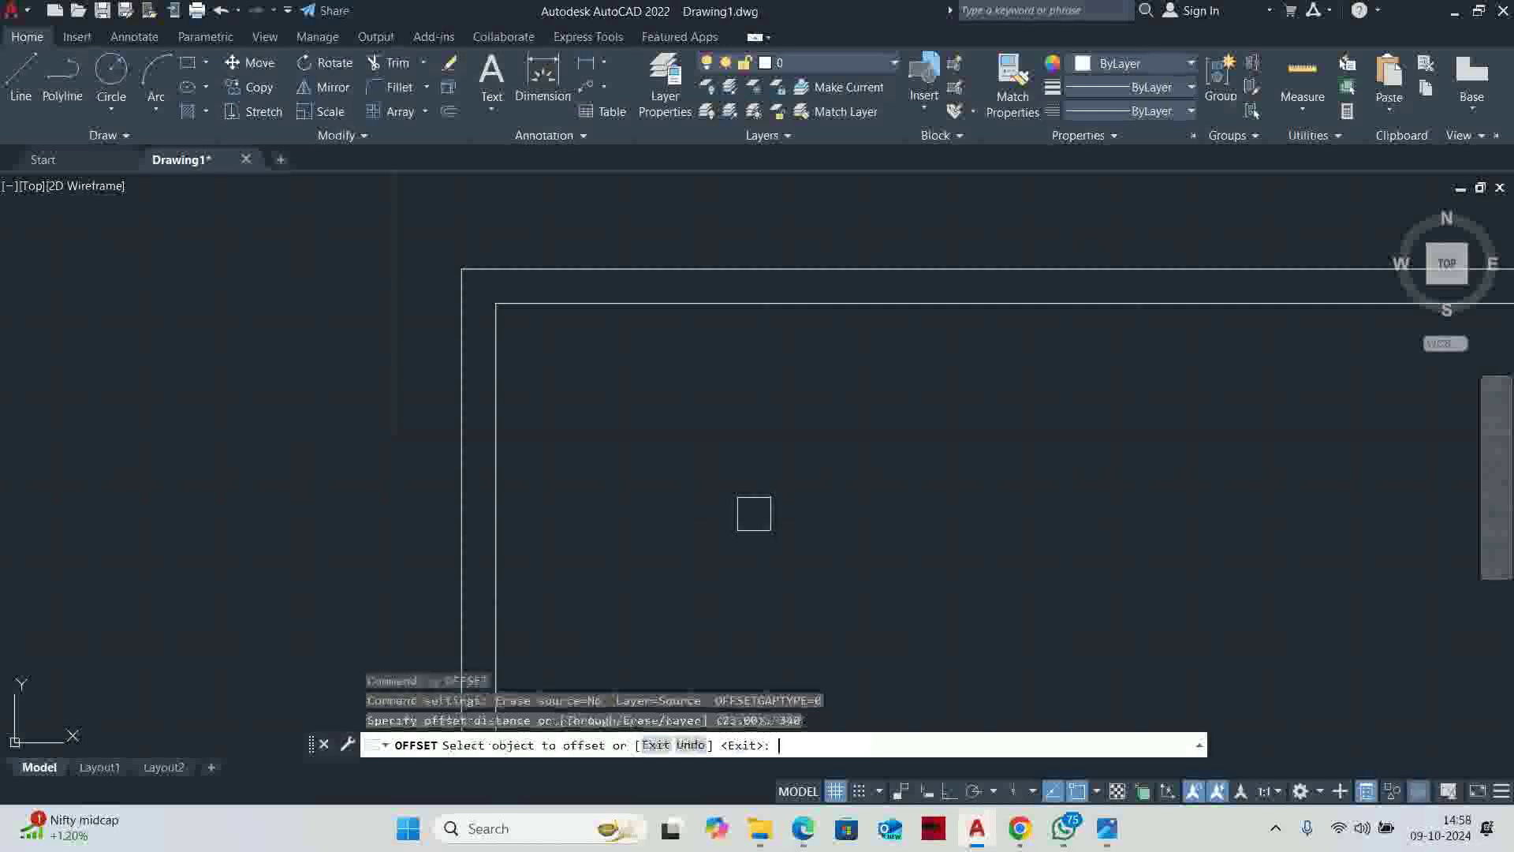
pyautogui.click(497, 367)
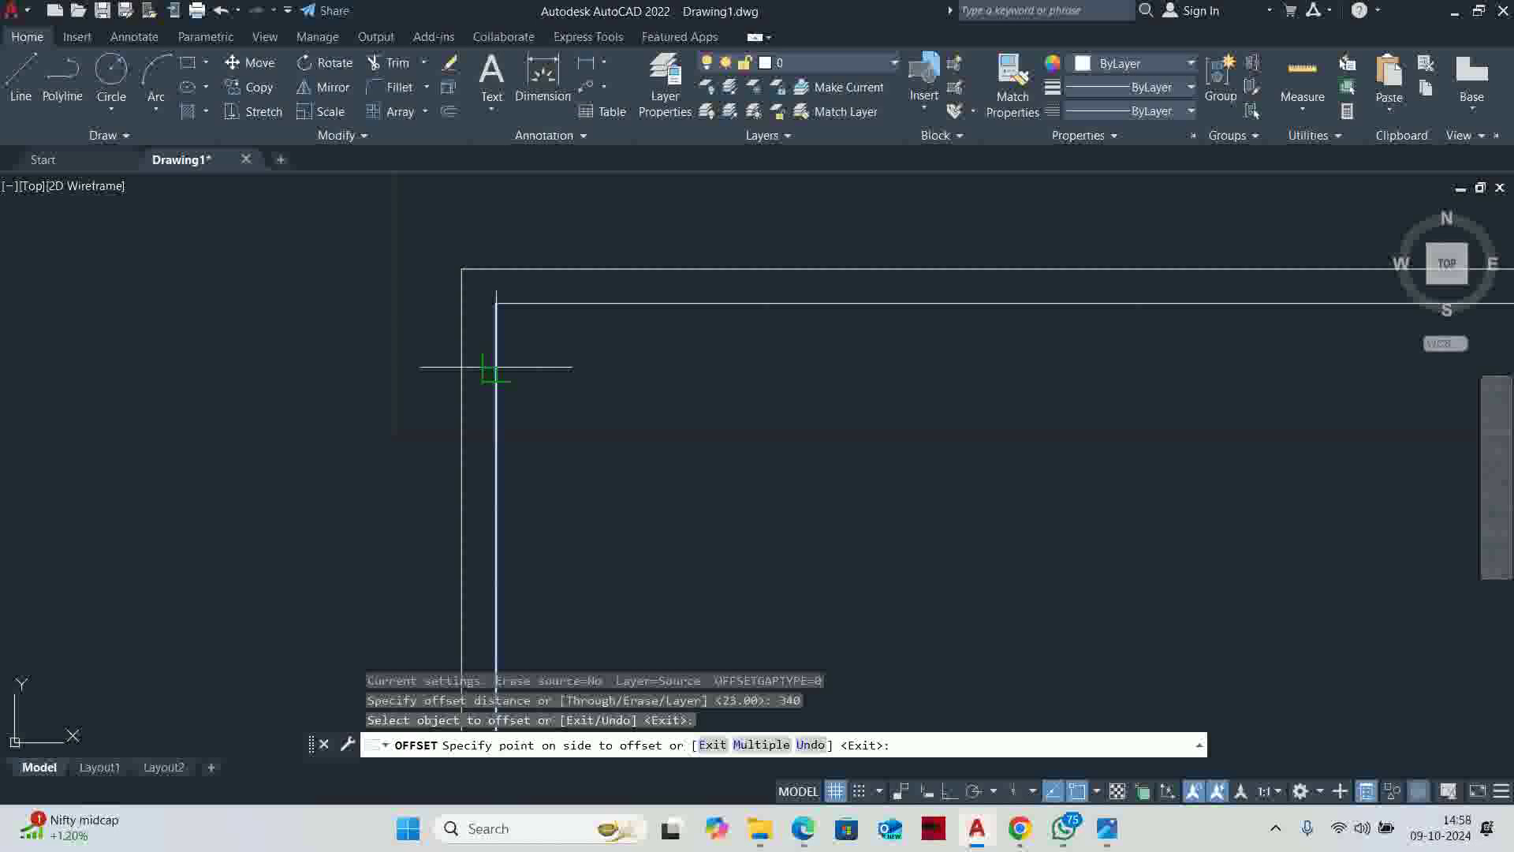
pyautogui.click(839, 389)
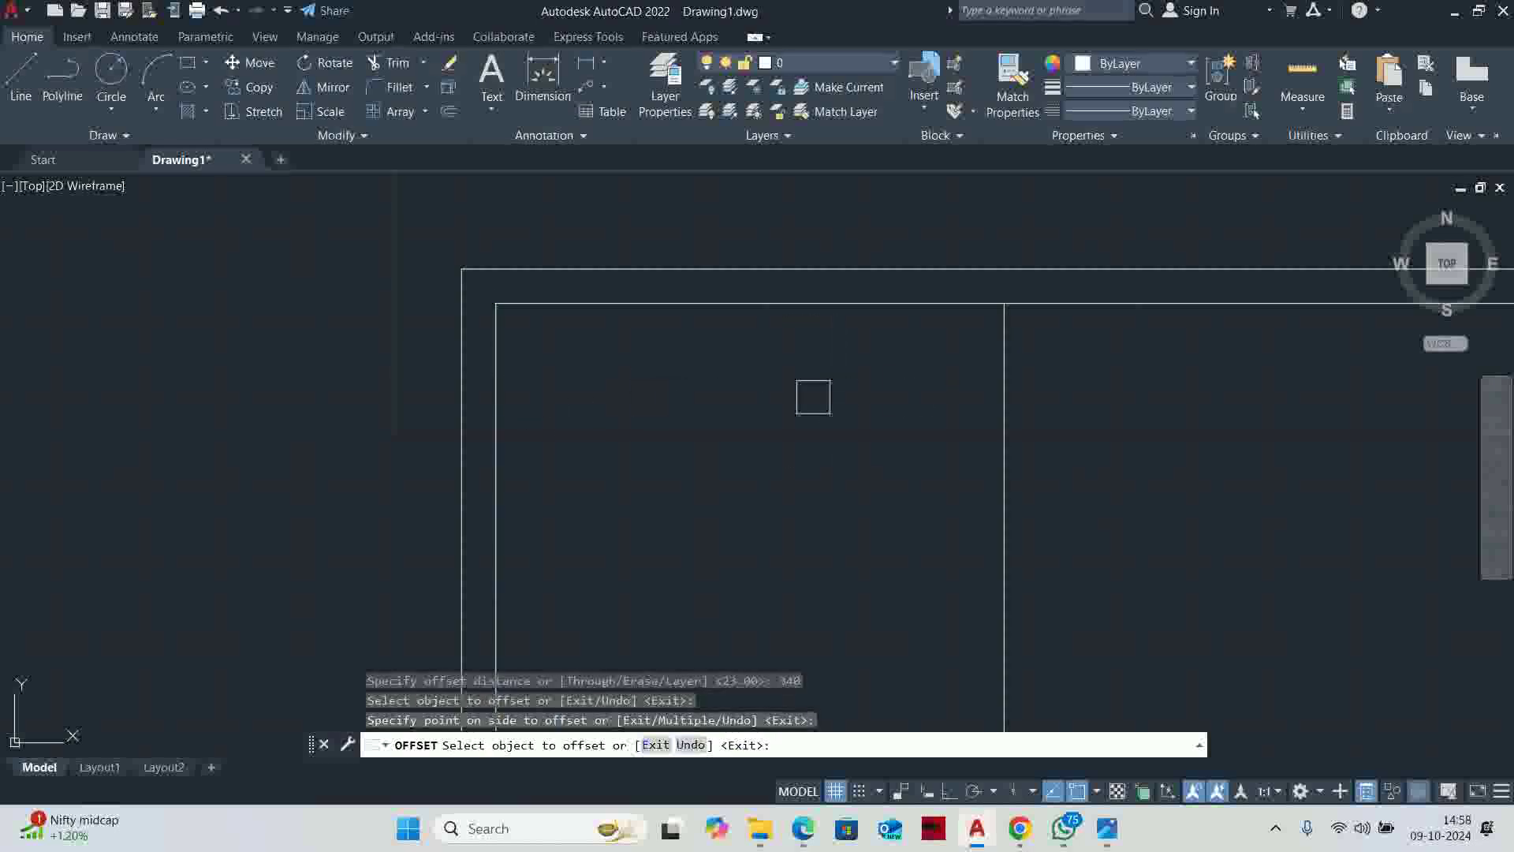
pyautogui.scroll(-3, 910, 331)
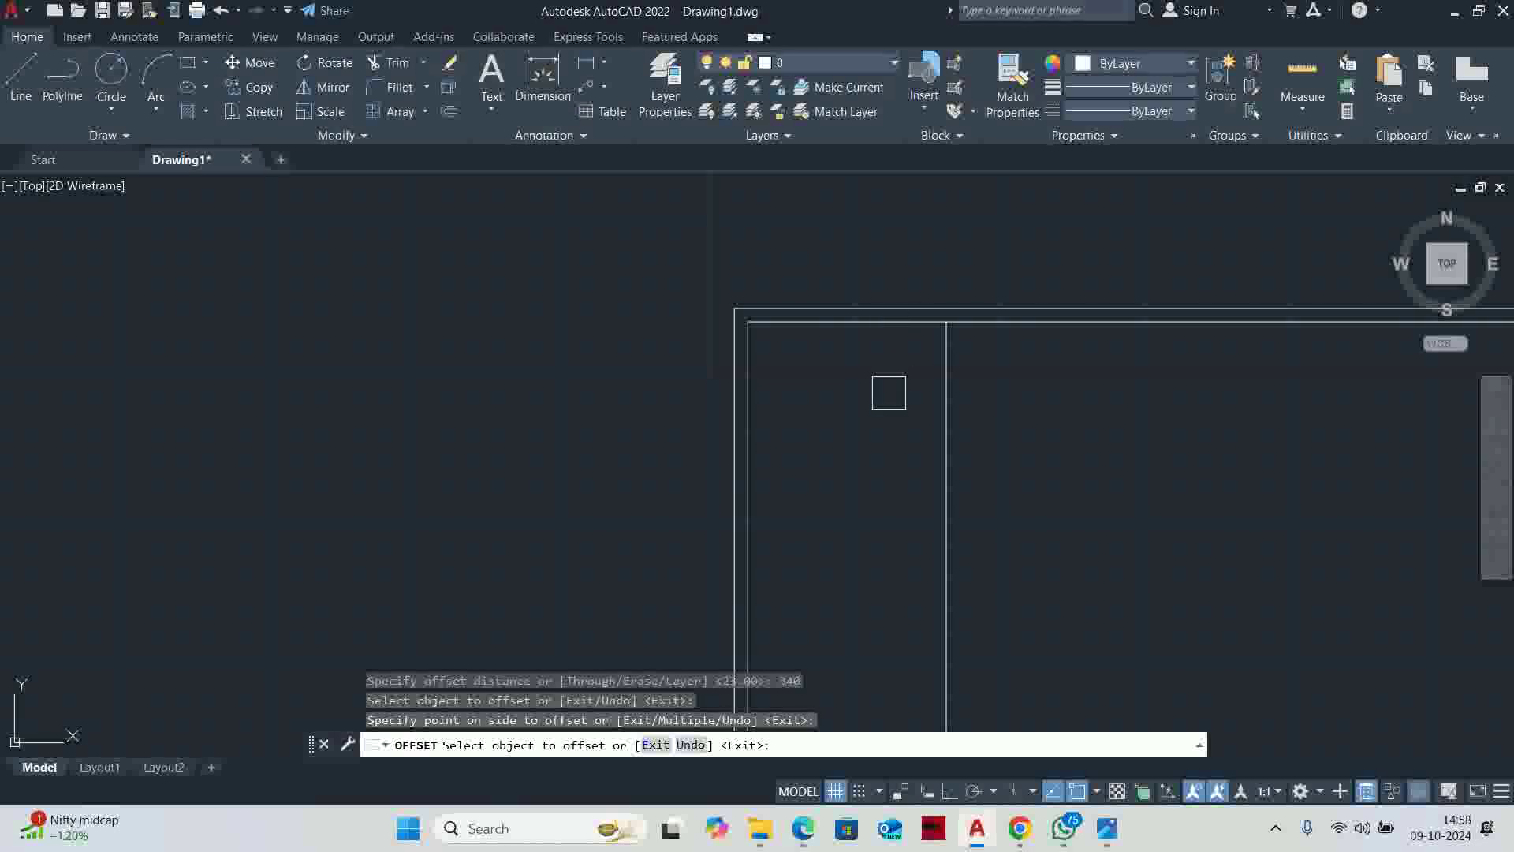
# Offset the inner top wall line downward by 360 for the upper-left room's depth
pyautogui.press('Return')
pyautogui.press('Return')
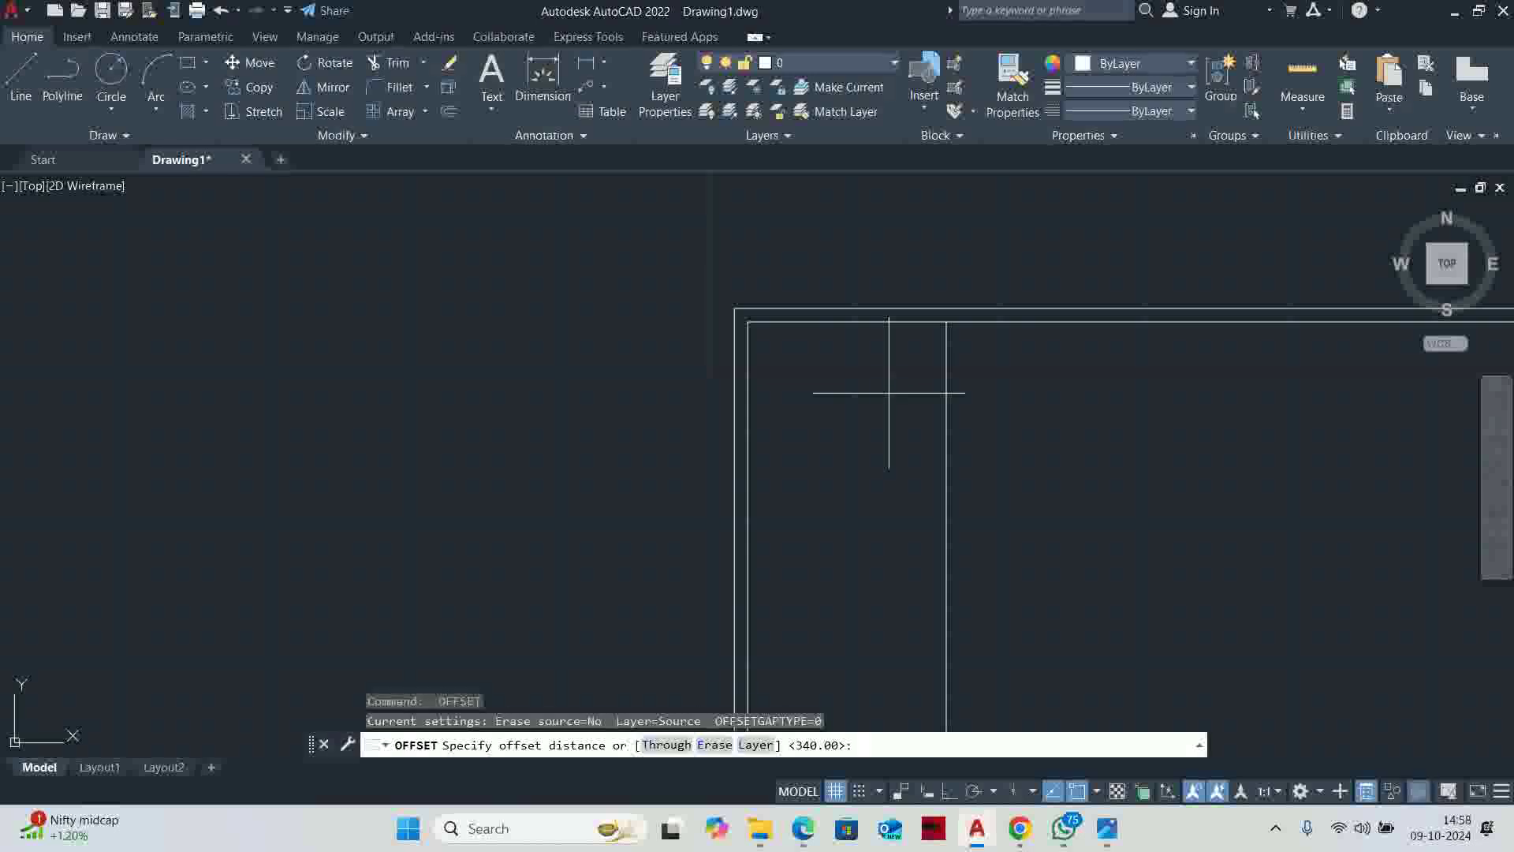
pyautogui.write('360')
pyautogui.press('Return')
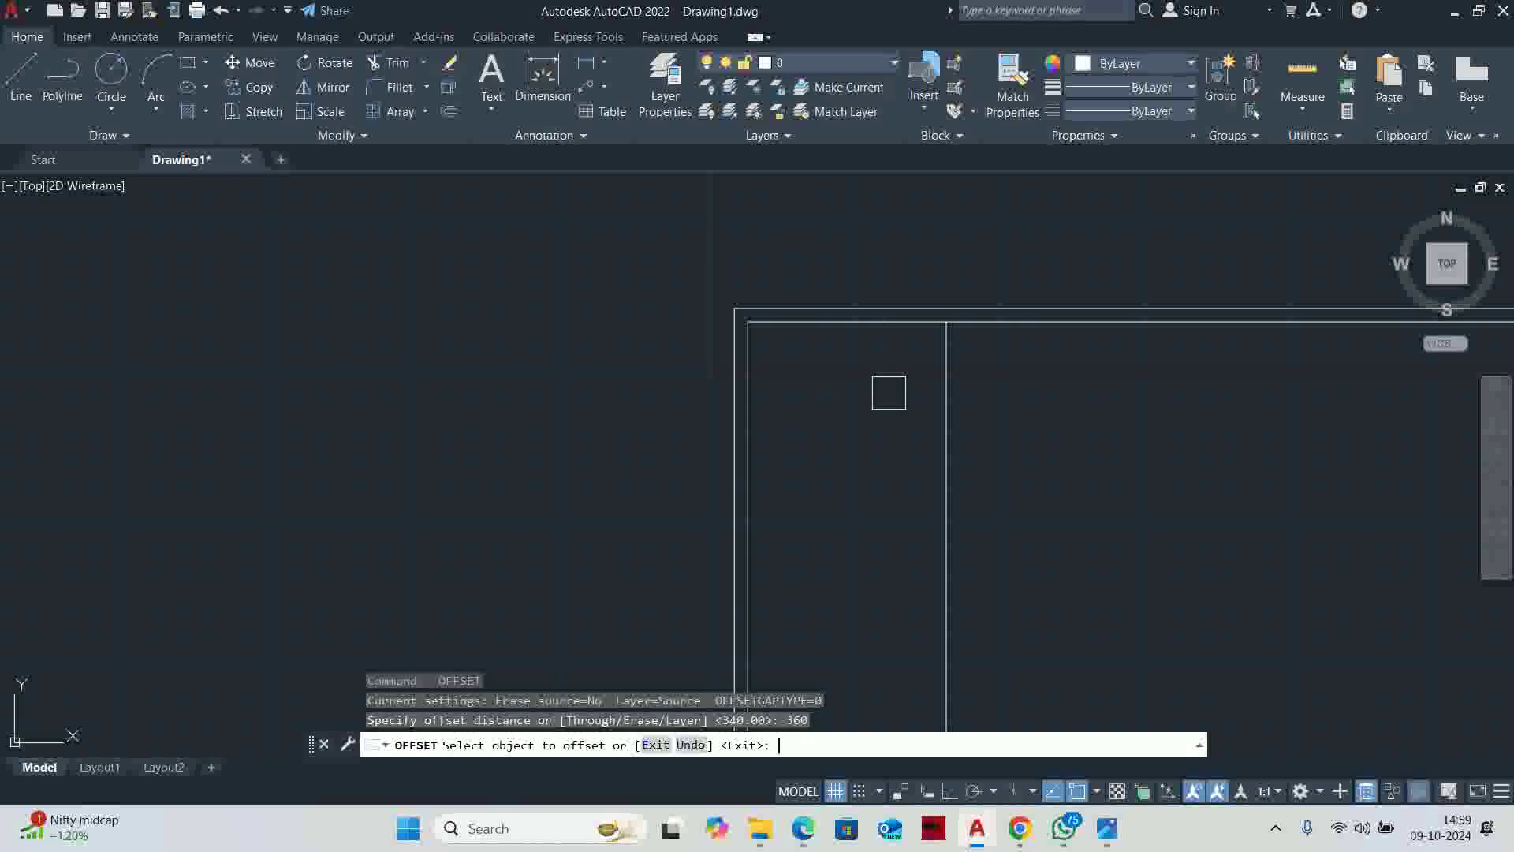
pyautogui.click(864, 323)
pyautogui.click(872, 406)
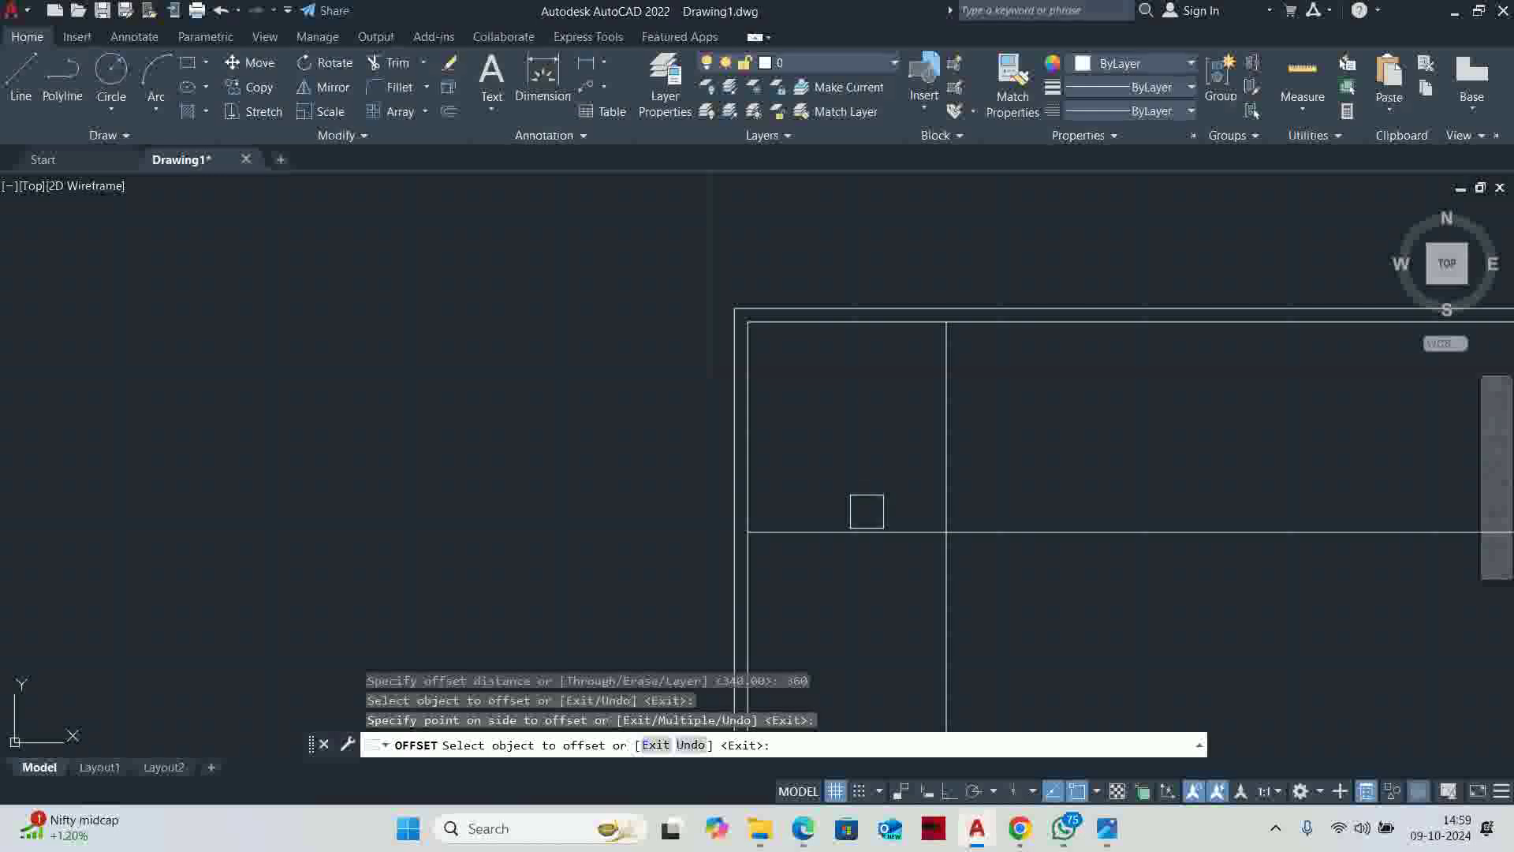
# Check the upper-left room in the plan image, and offset its right-hand wall line 23 to the right for the wall thickness
pyautogui.hotkey('alt', 'Tab')
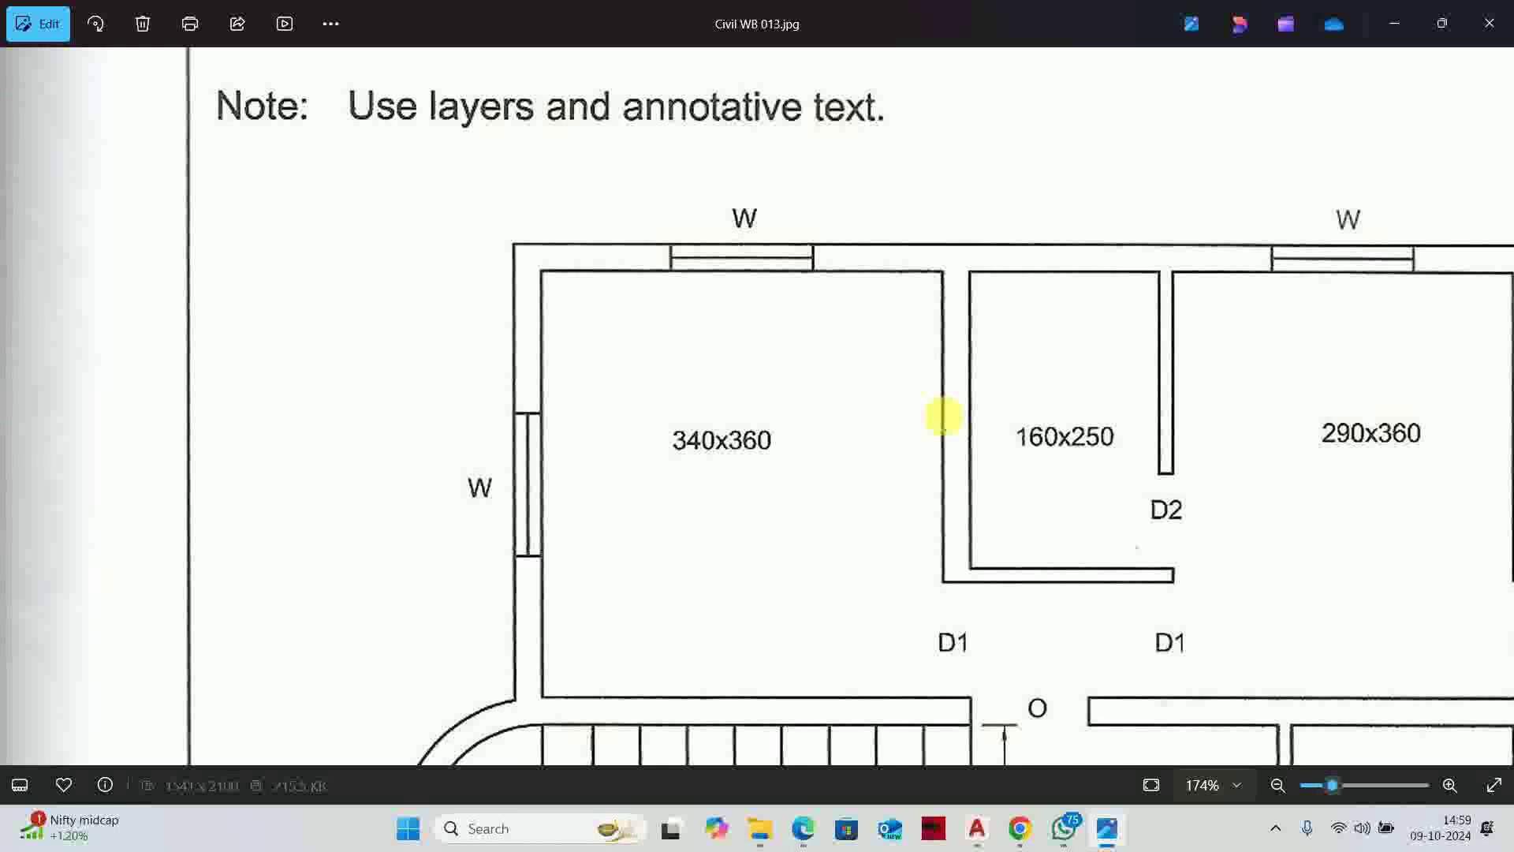
pyautogui.hotkey('alt', 'Tab')
pyautogui.press('Return')
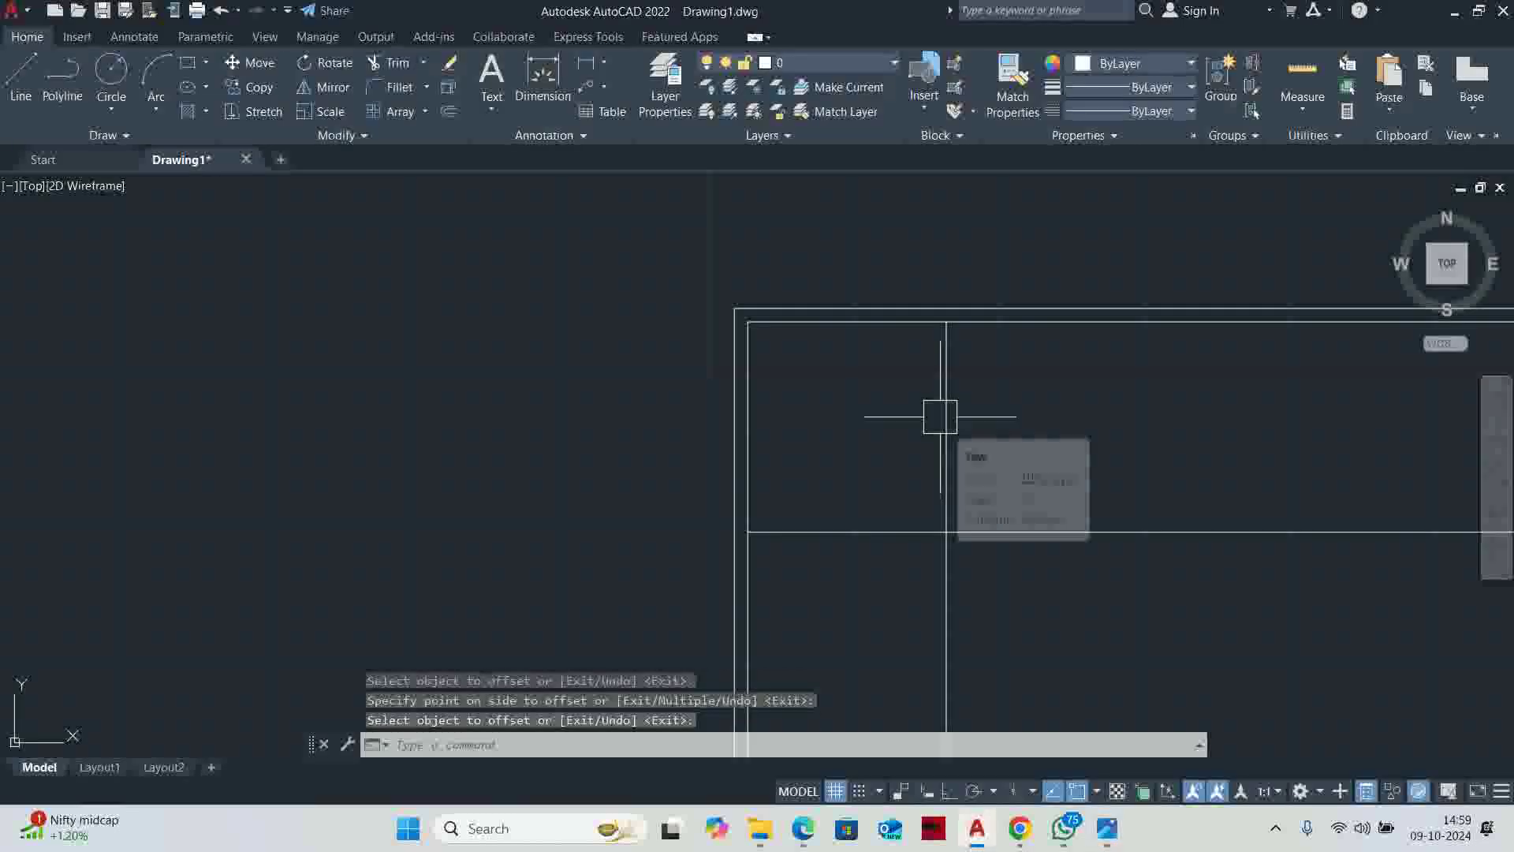
pyautogui.press('Return')
pyautogui.write('23')
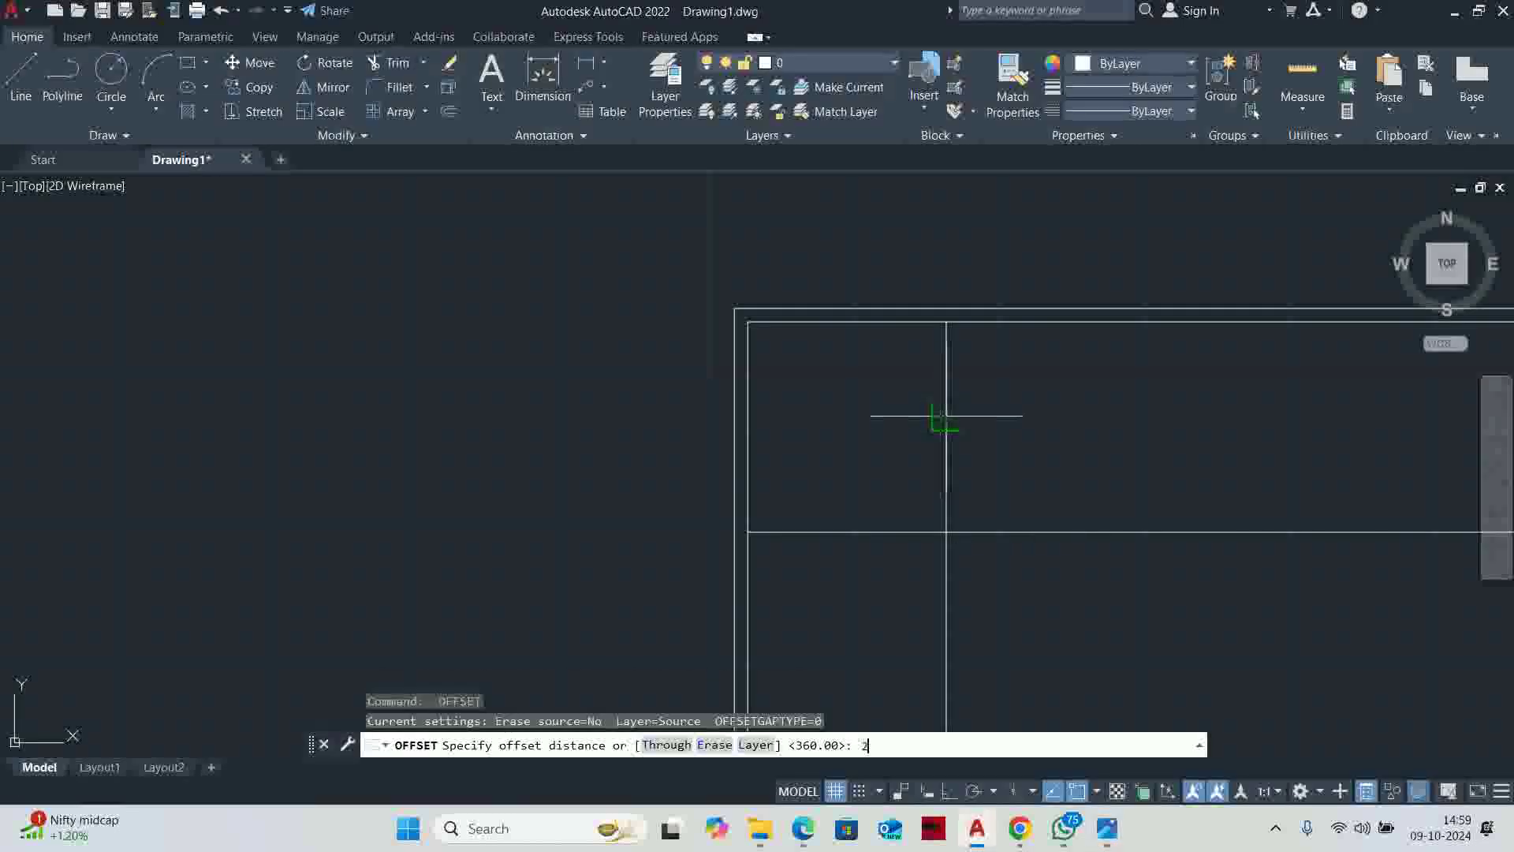
pyautogui.press('Return')
pyautogui.click(954, 441)
pyautogui.click(1025, 426)
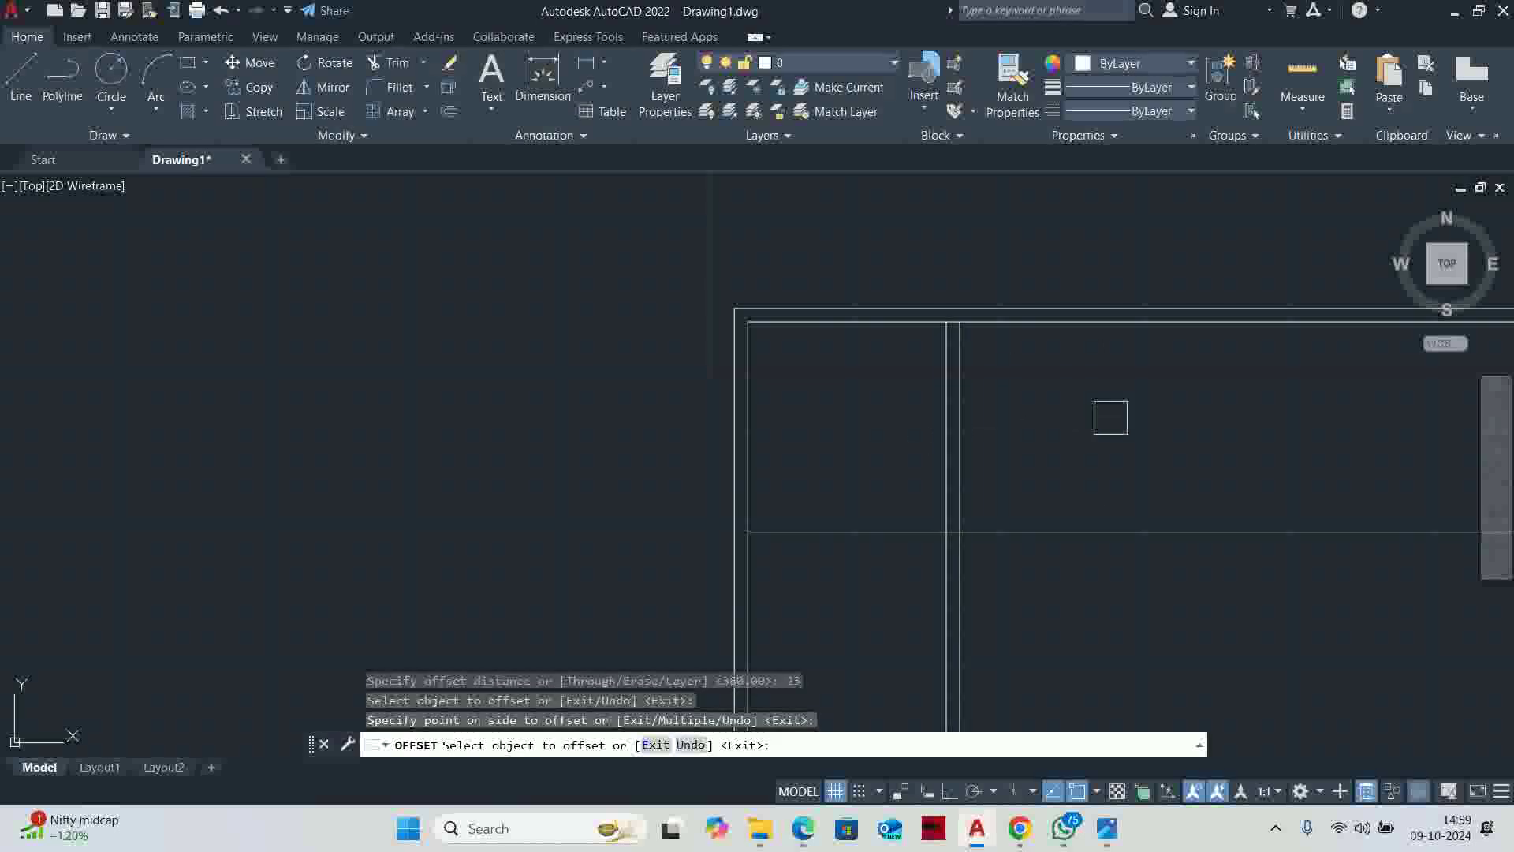
# Offset the room's lower wall line downward by the same 23 wall thickness
pyautogui.moveTo(1109, 416)
pyautogui.mouseDown(button='middle')
pyautogui.moveTo(1040, 355)
pyautogui.moveTo(1026, 397)
pyautogui.mouseUp(button='middle')
pyautogui.click(1026, 400)
pyautogui.click(1003, 524)
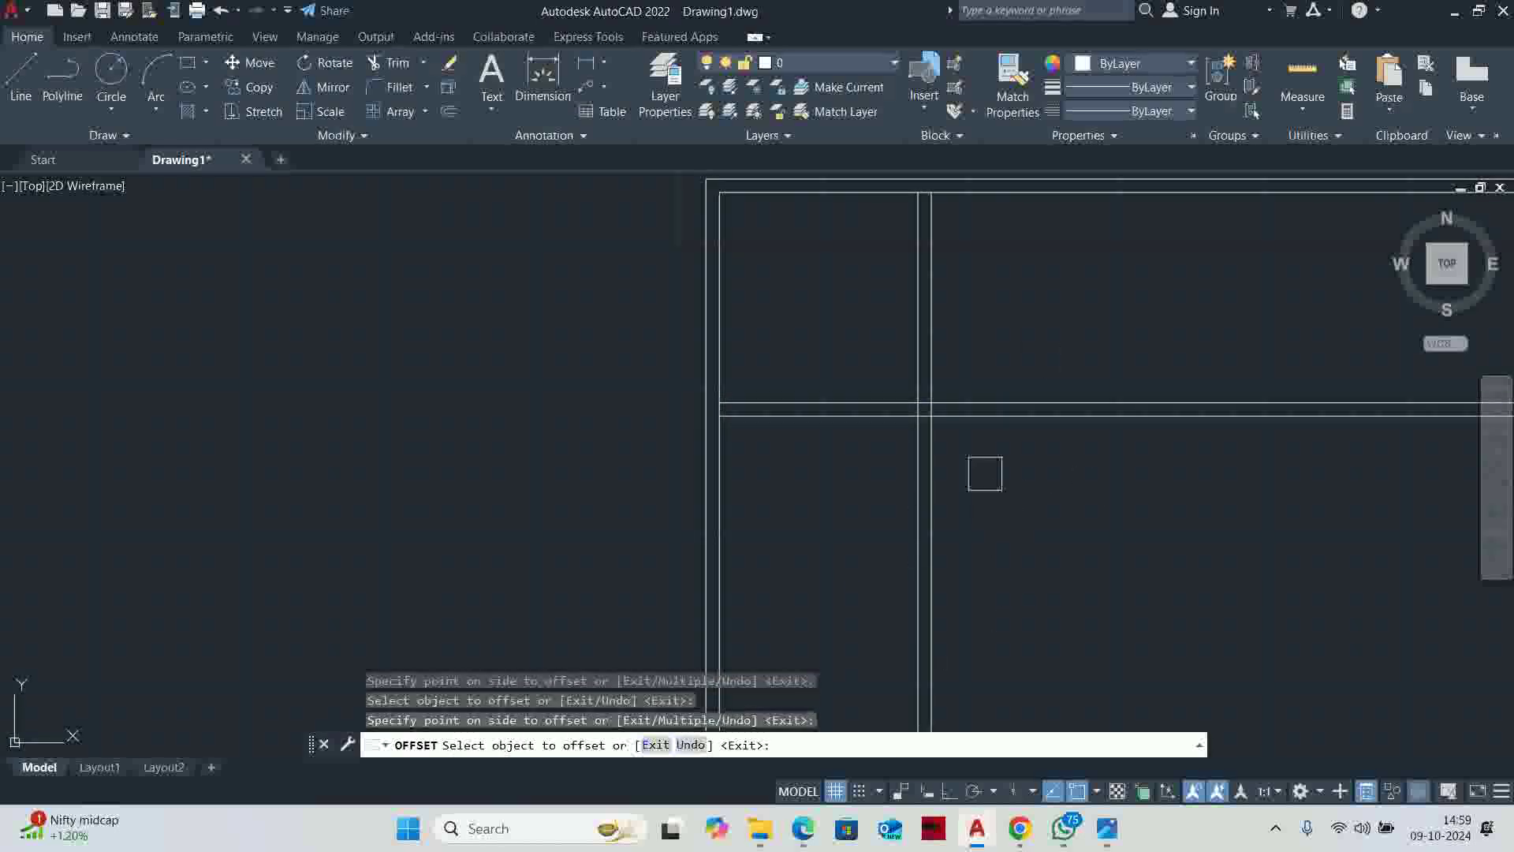
pyautogui.press('Return')
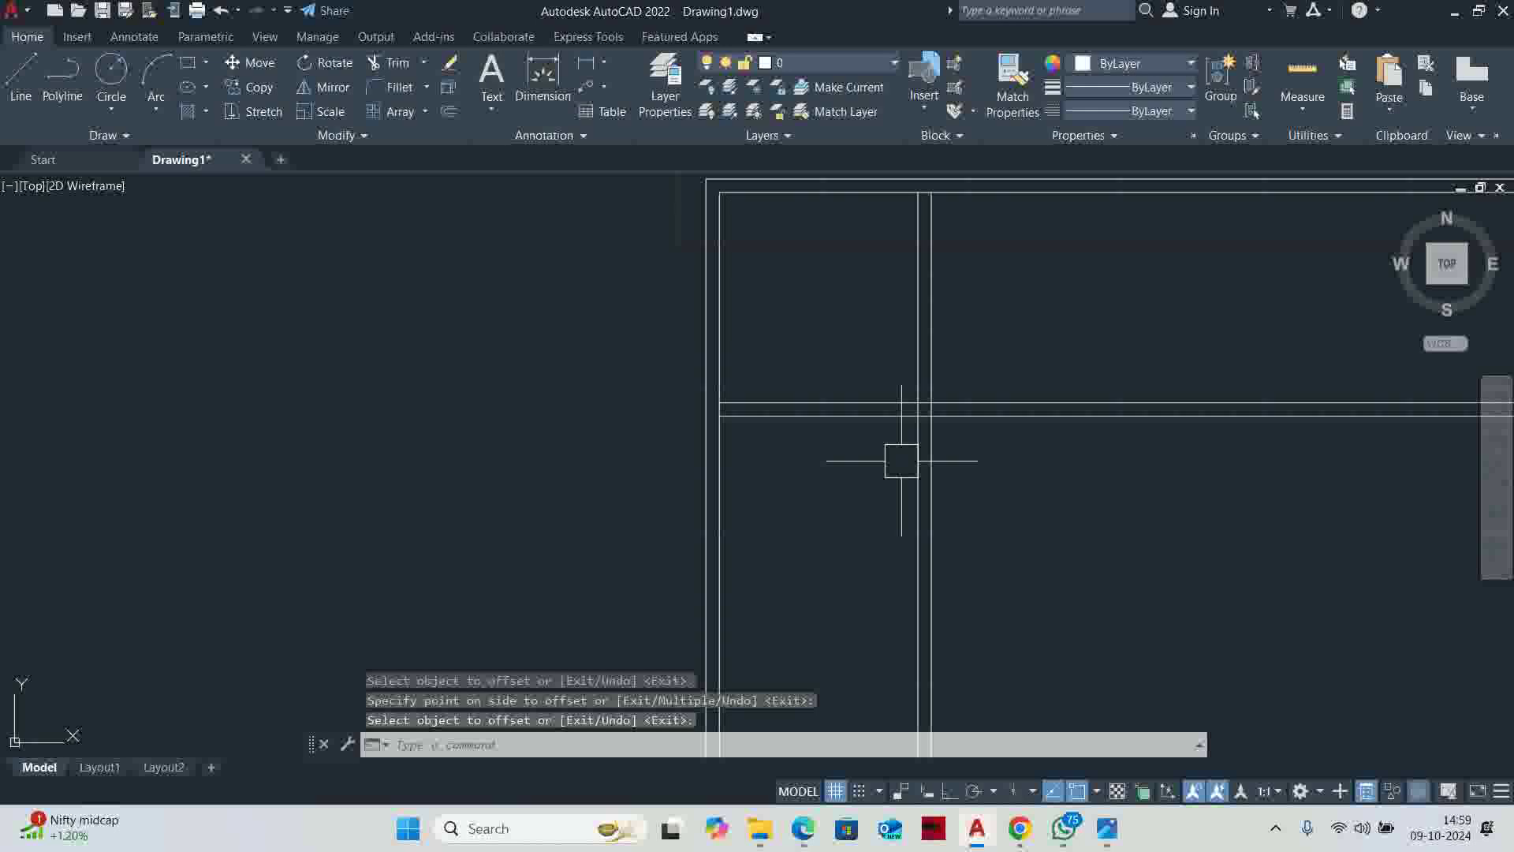
# Check the 160x250 room in the plan image, and offset the outer line of the dividing wall 160 to the right
pyautogui.moveTo(921, 289); pyautogui.dragTo(903, 399, button='middle')
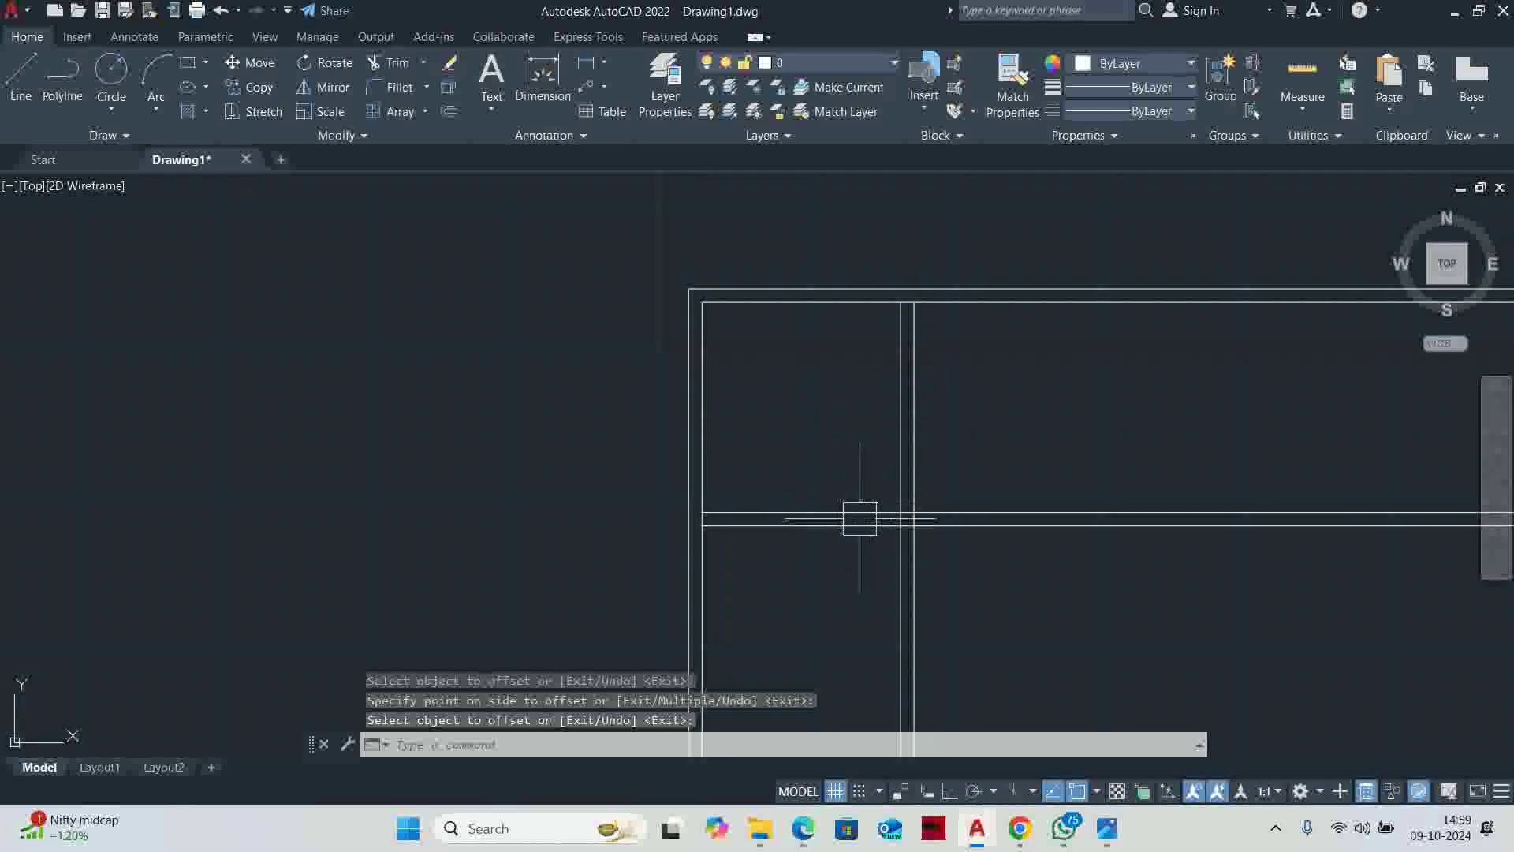
pyautogui.hotkey('alt', 'Tab')
pyautogui.scroll(5, 978, 265)
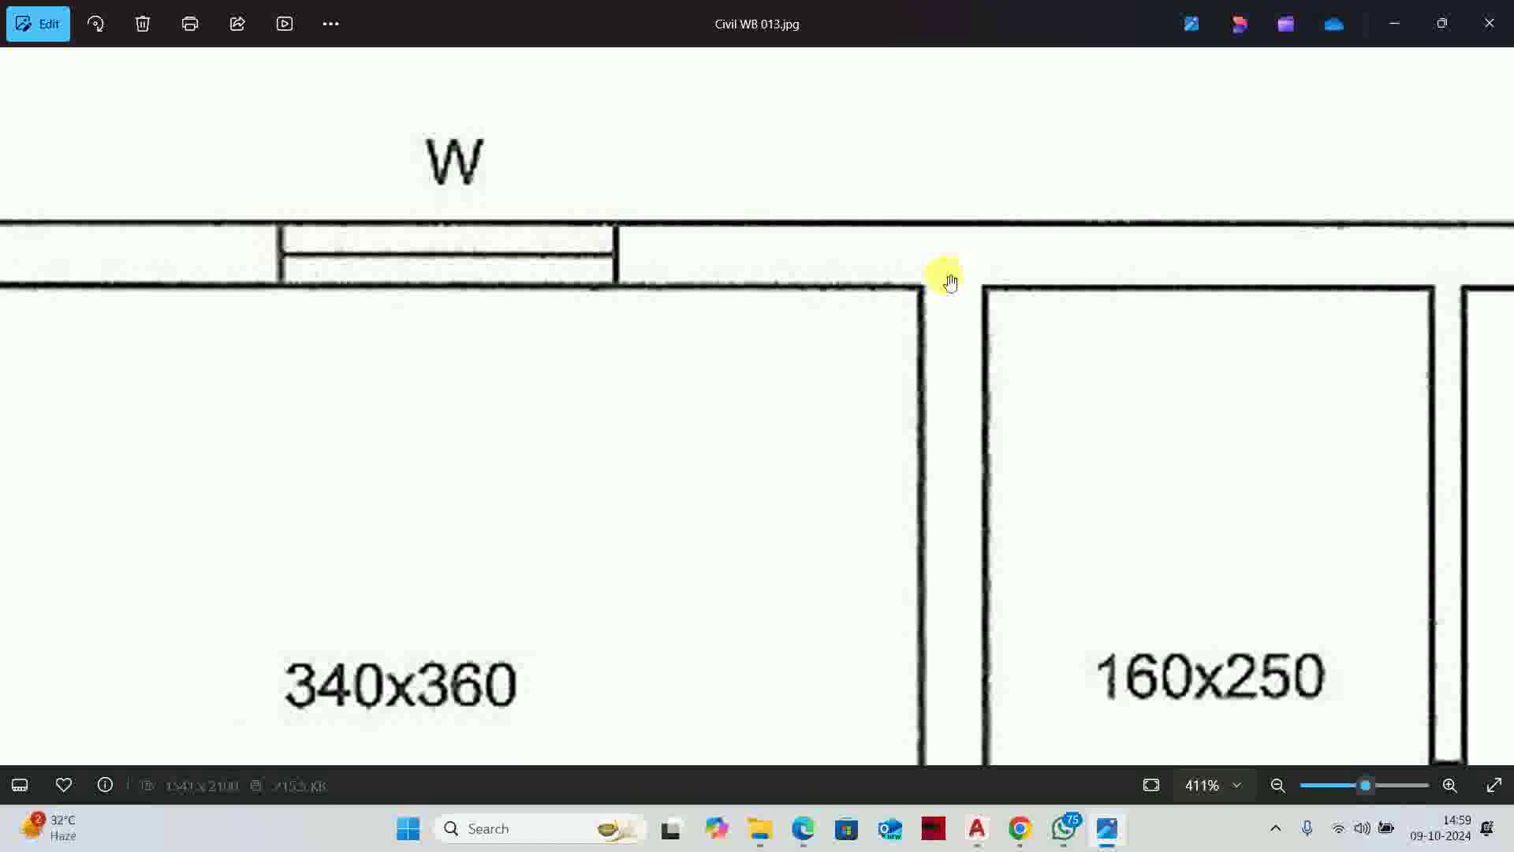
pyautogui.hotkey('alt', 'Tab')
pyautogui.scroll(-2, 916, 321)
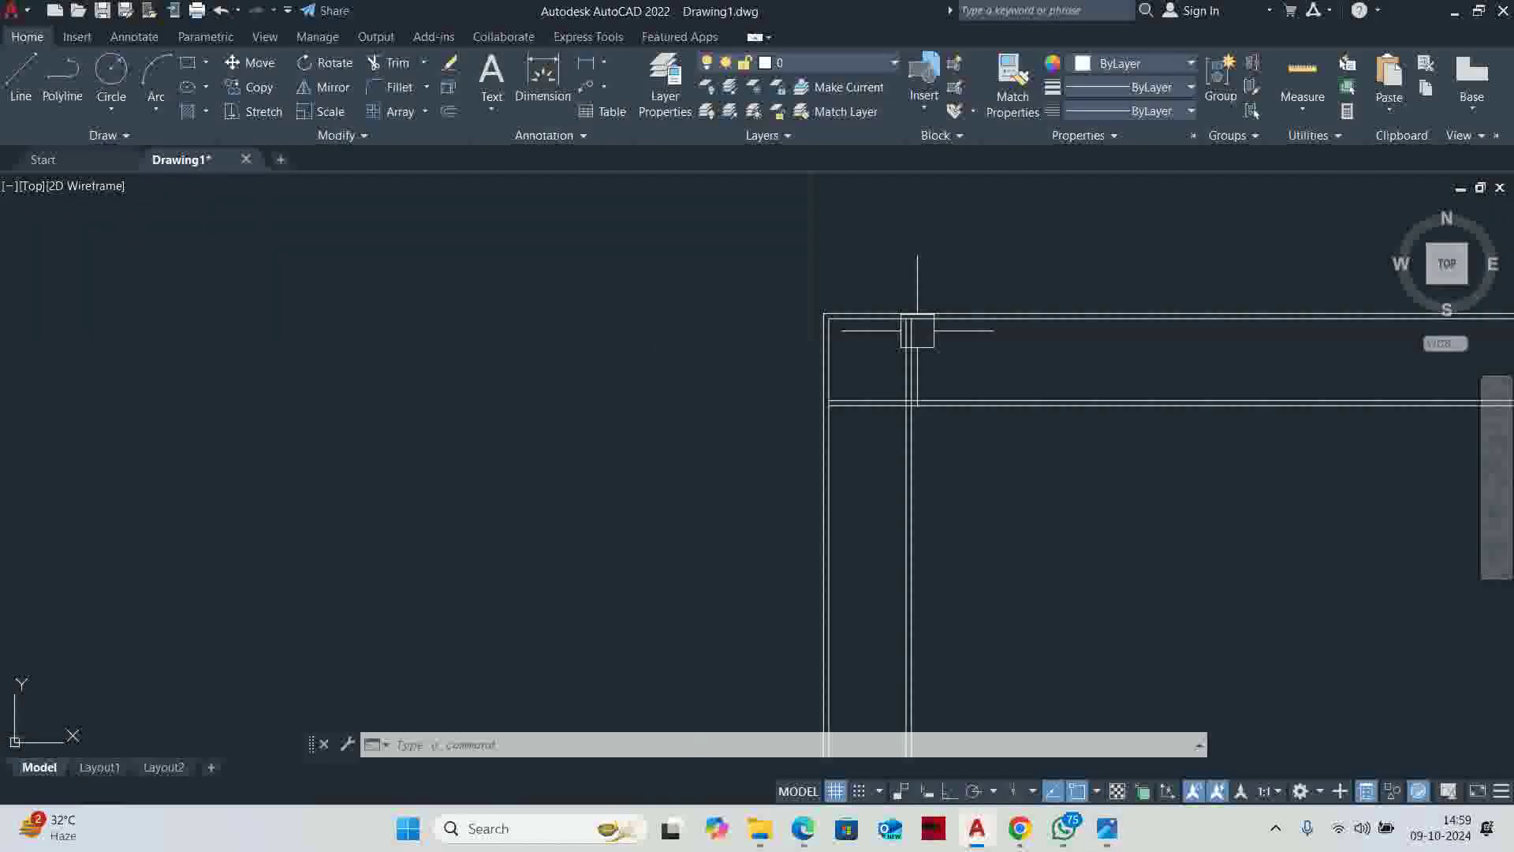
pyautogui.scroll(3, 879, 304)
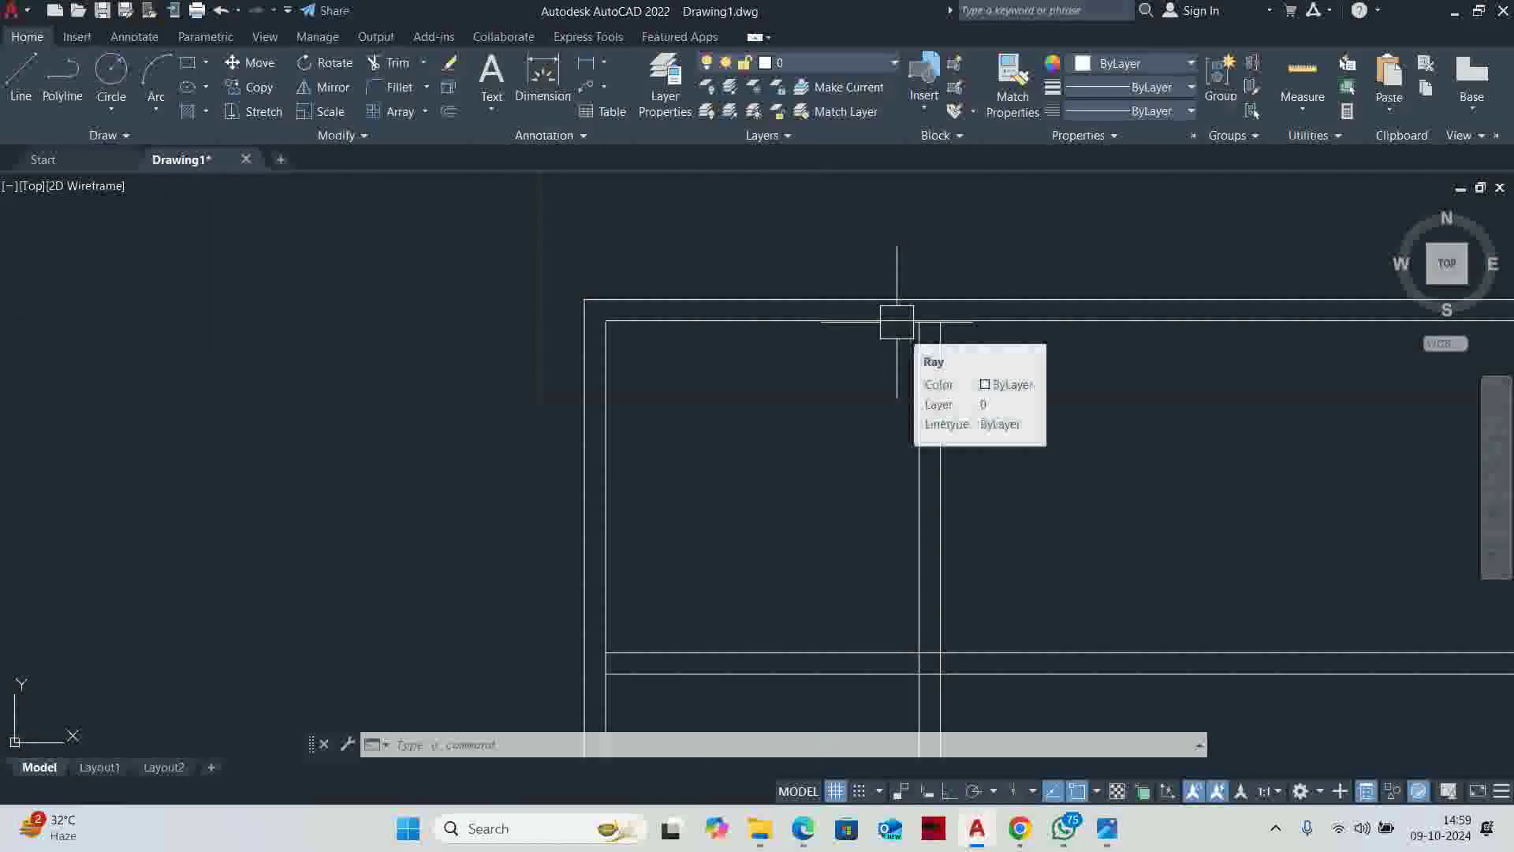
pyautogui.moveTo(896, 321); pyautogui.dragTo(864, 386, button='middle')
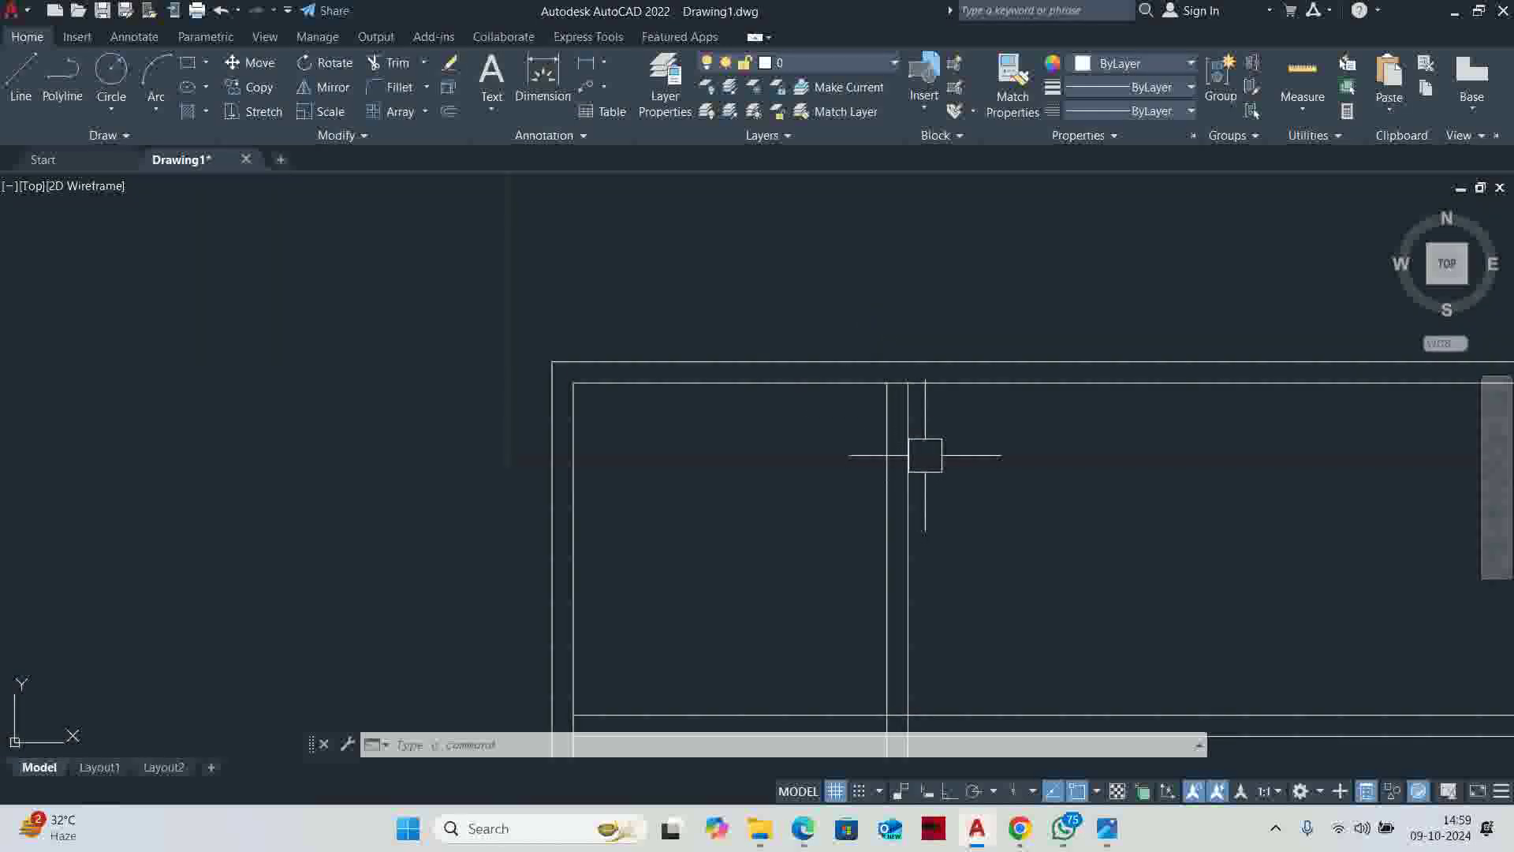
pyautogui.press('Return')
pyautogui.write('160')
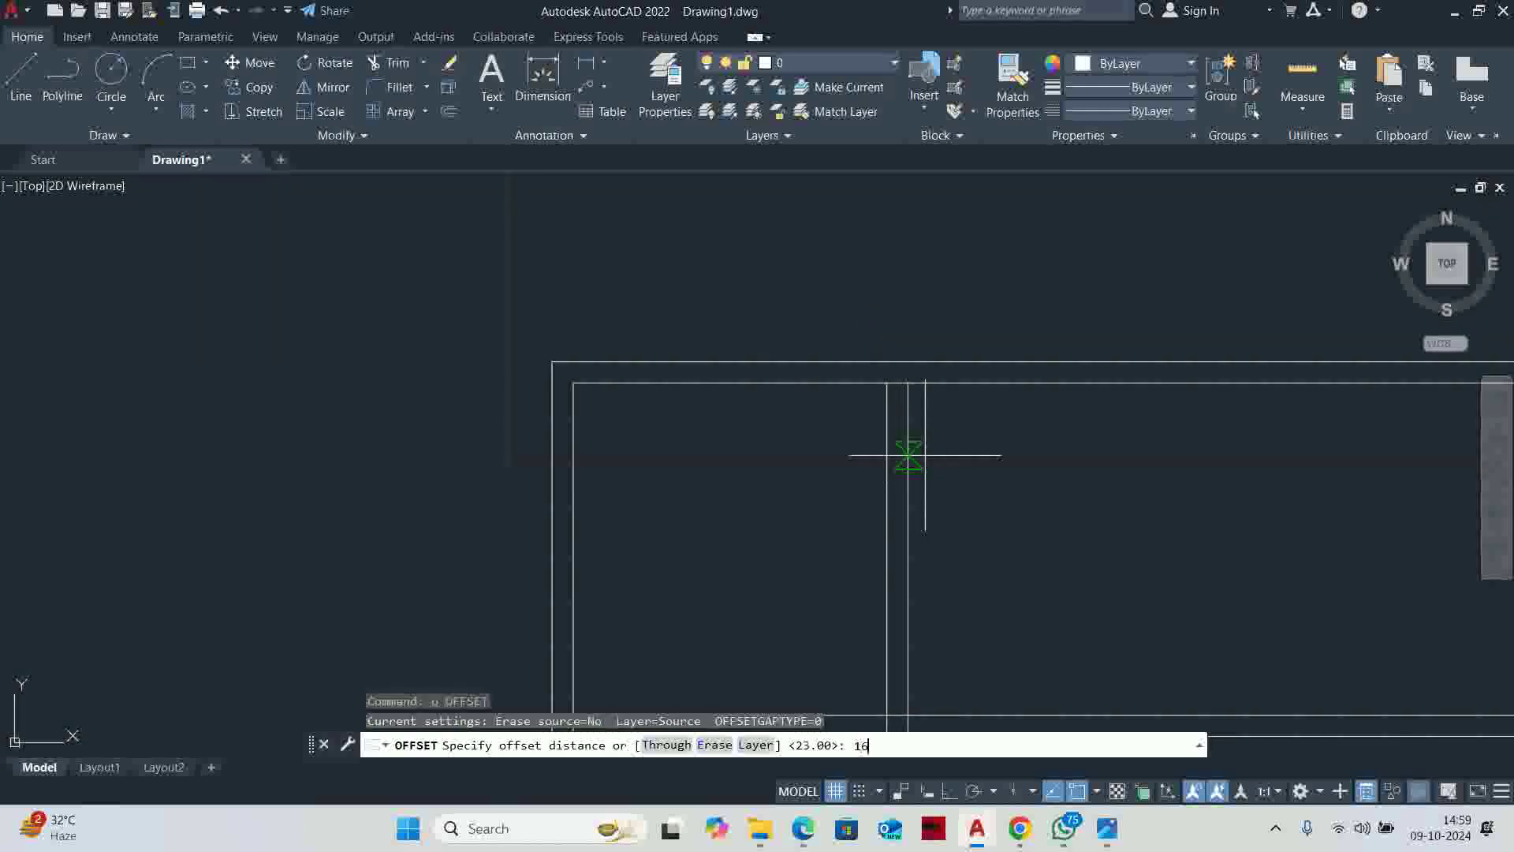
pyautogui.press('Return')
pyautogui.click(923, 424)
pyautogui.click(1005, 430)
# Offset the inner top wall line downward by 250 for the 160x250 room's depth
pyautogui.press('Return')
pyautogui.press('Return')
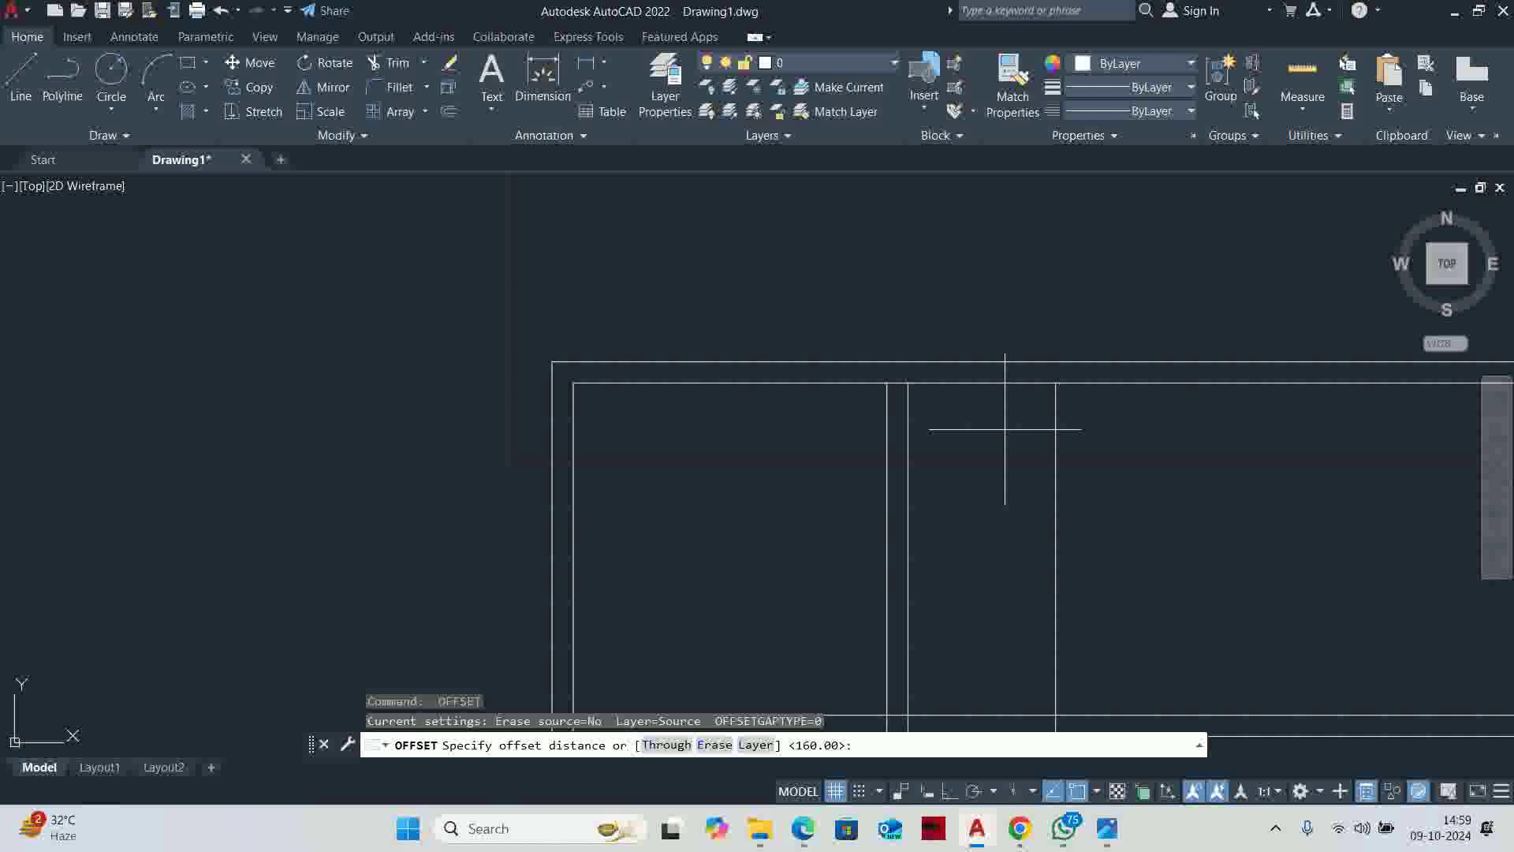
pyautogui.write('250')
pyautogui.press('Return')
pyautogui.click(995, 385)
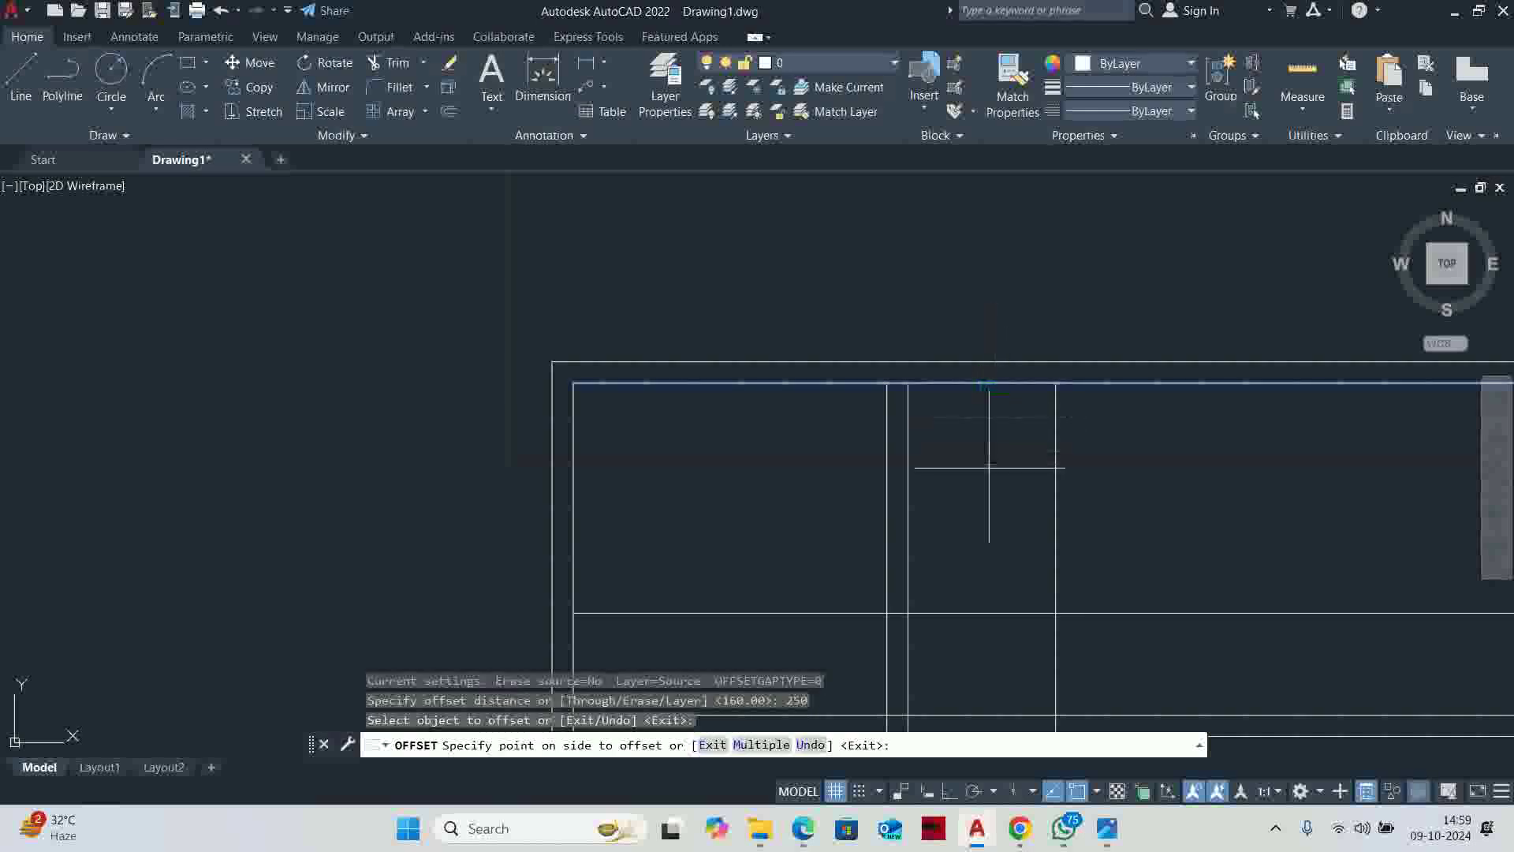
pyautogui.click(997, 513)
pyautogui.press('Escape')
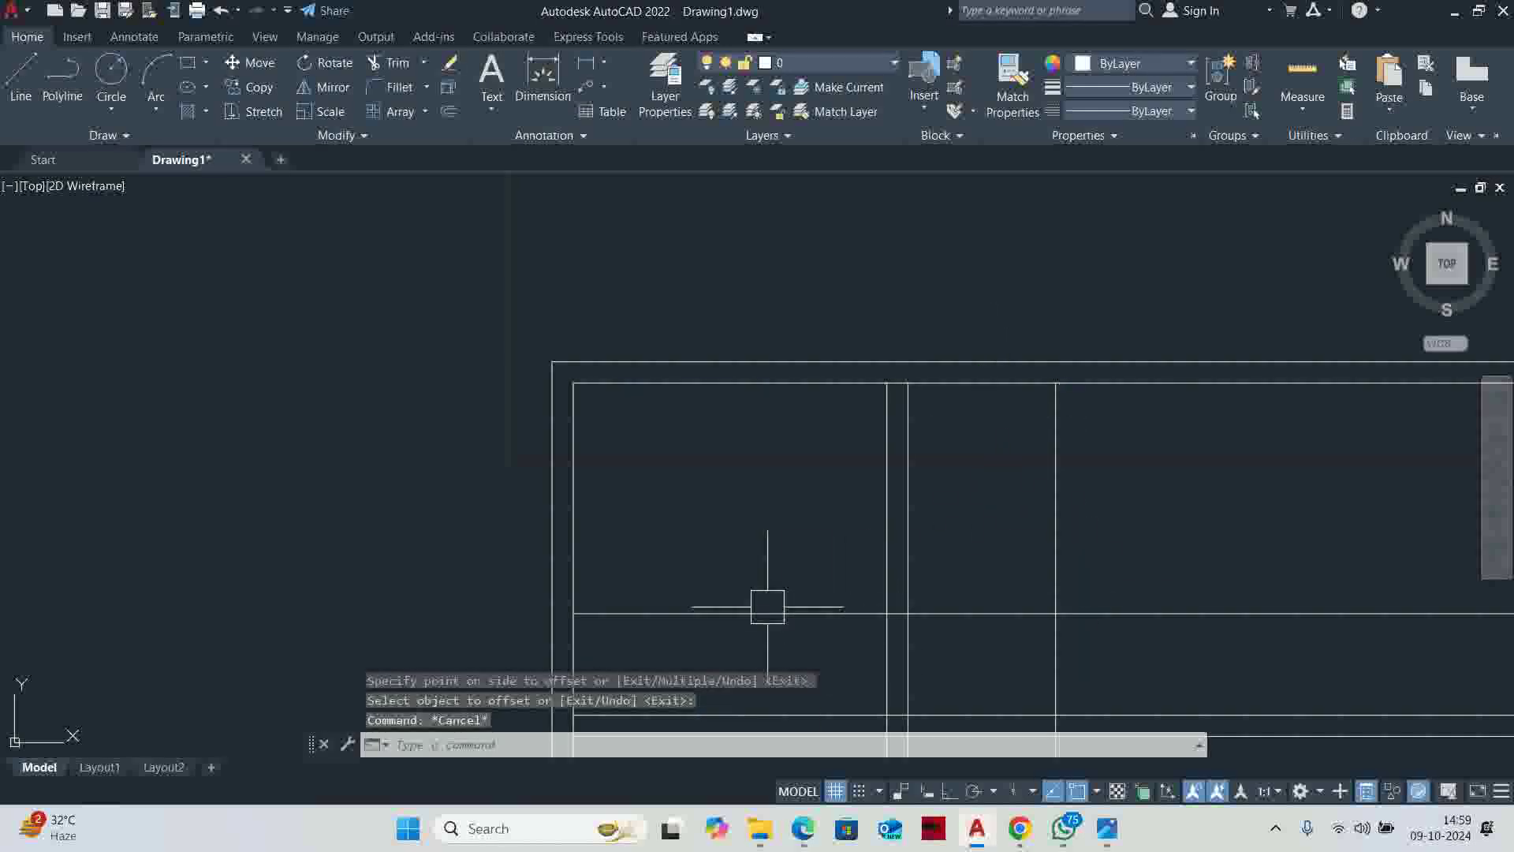
# Delete the vertical and horizontal lines just offset for the 160x250 room
pyautogui.moveTo(767, 606)
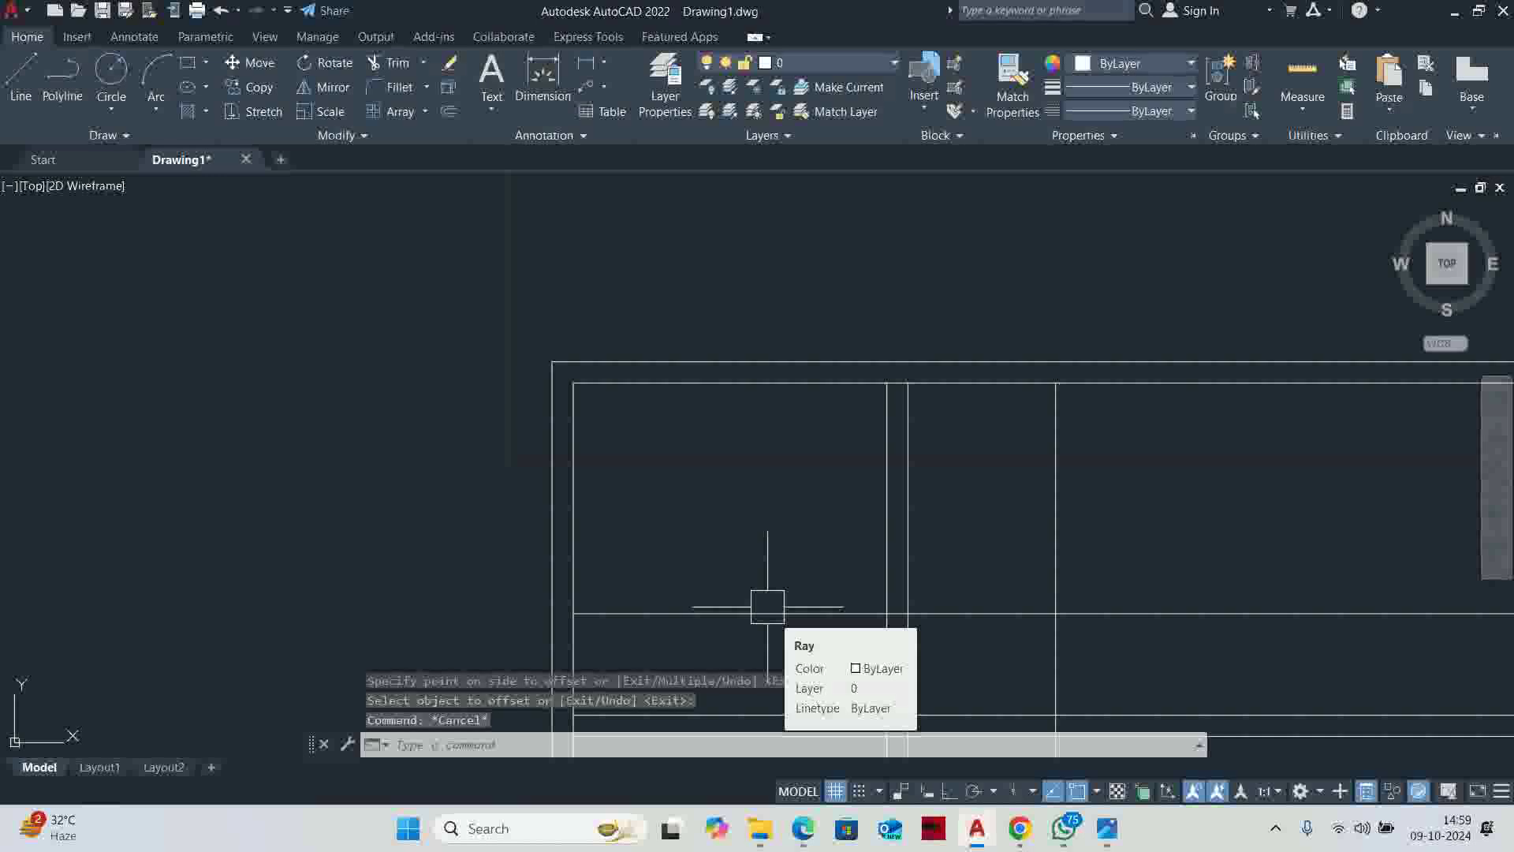
pyautogui.click(1173, 661)
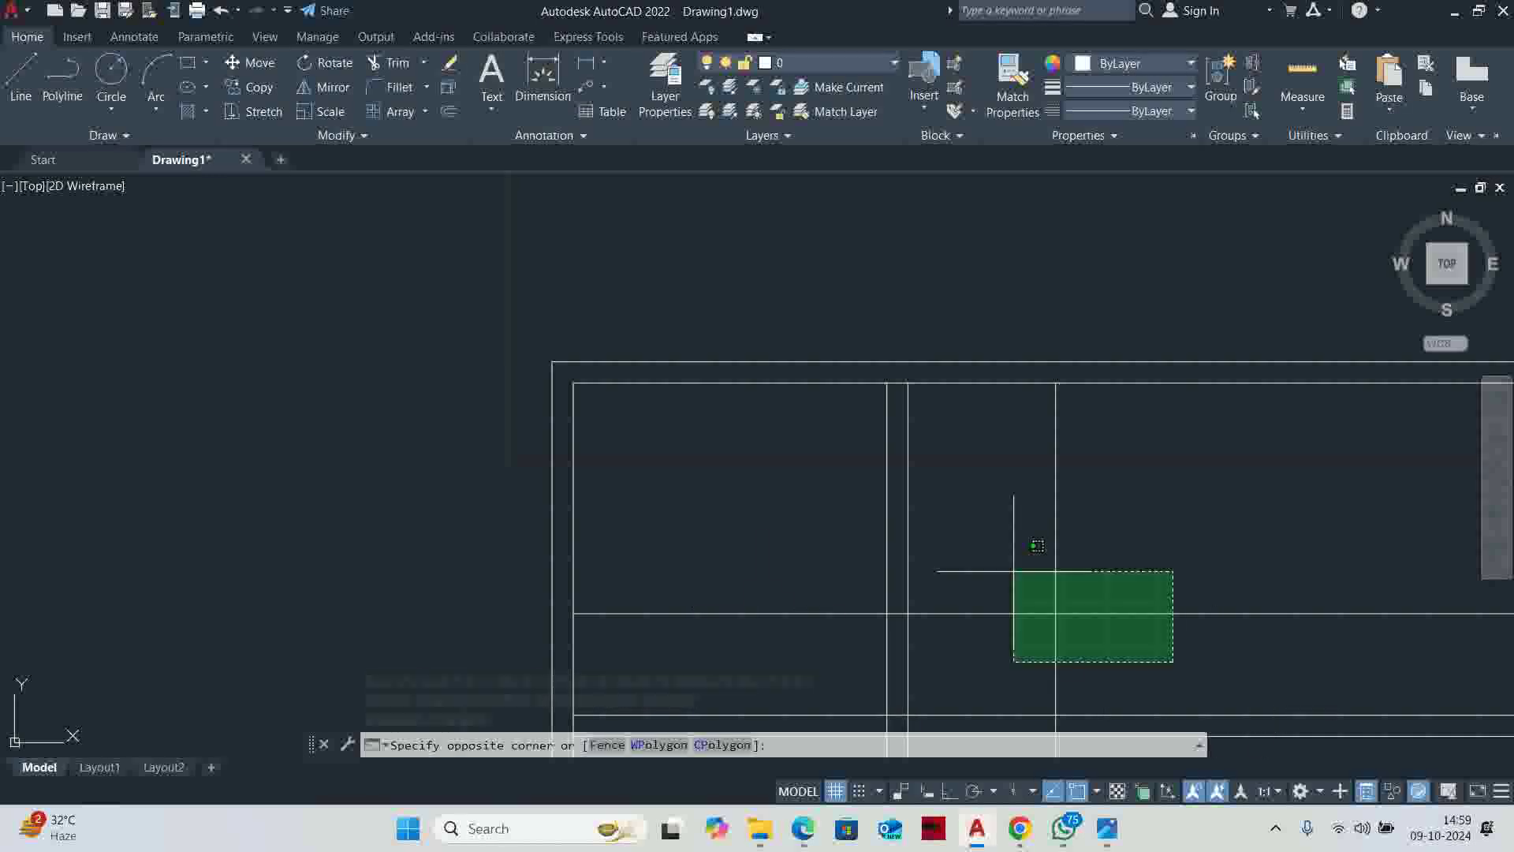
pyautogui.click(1011, 561)
pyautogui.press('Delete')
pyautogui.scroll(-3, 1009, 581)
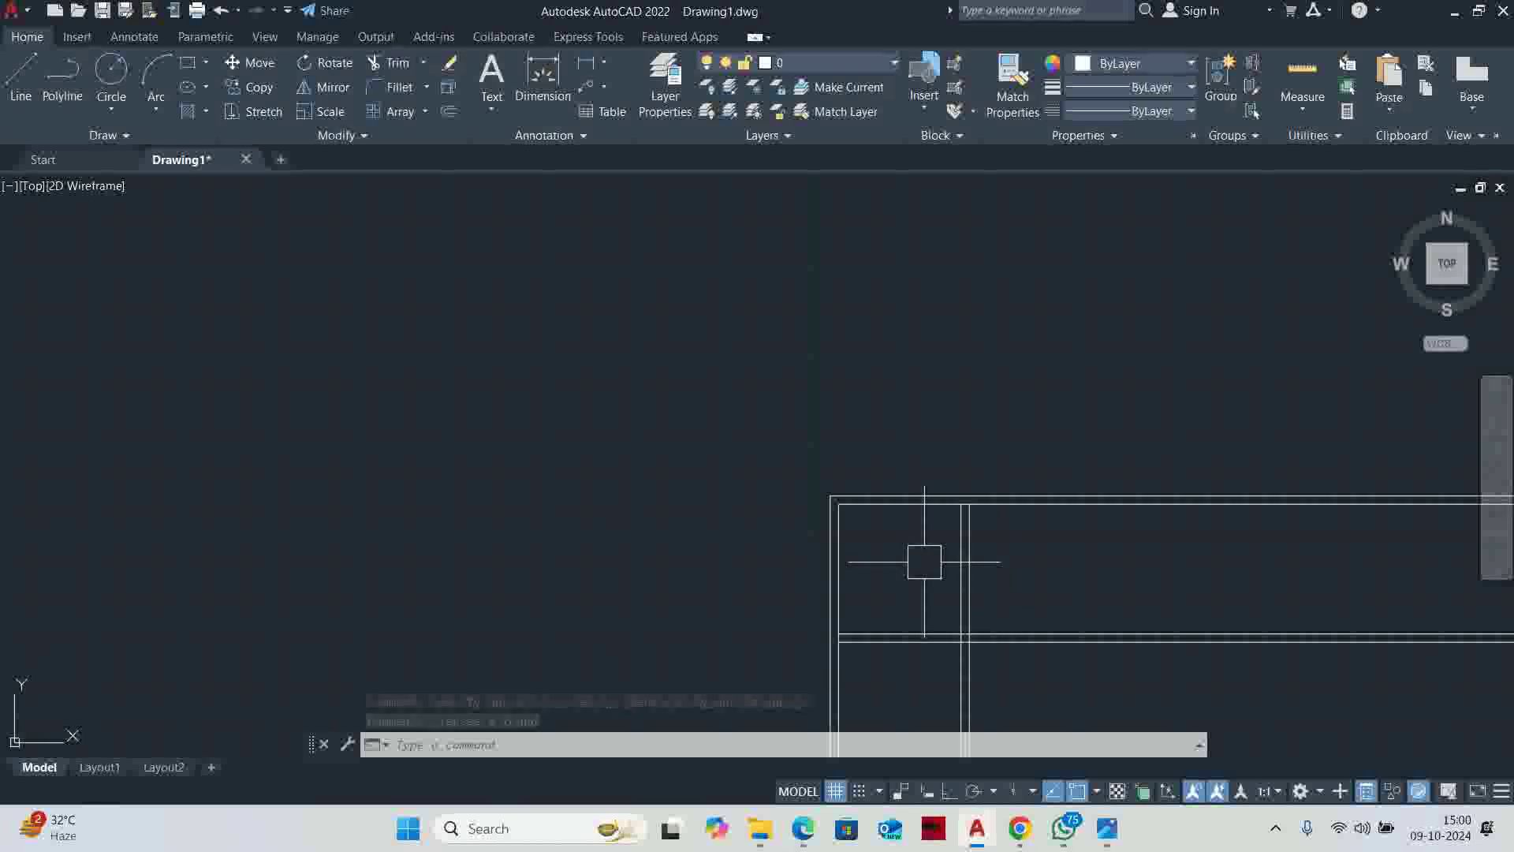
# Start Trim and examine in the plan image how the walls around the 340x360 room meet and where they end
pyautogui.write('tr')
pyautogui.press('Return')
pyautogui.moveTo(986, 575); pyautogui.dragTo(956, 510, button='middle')
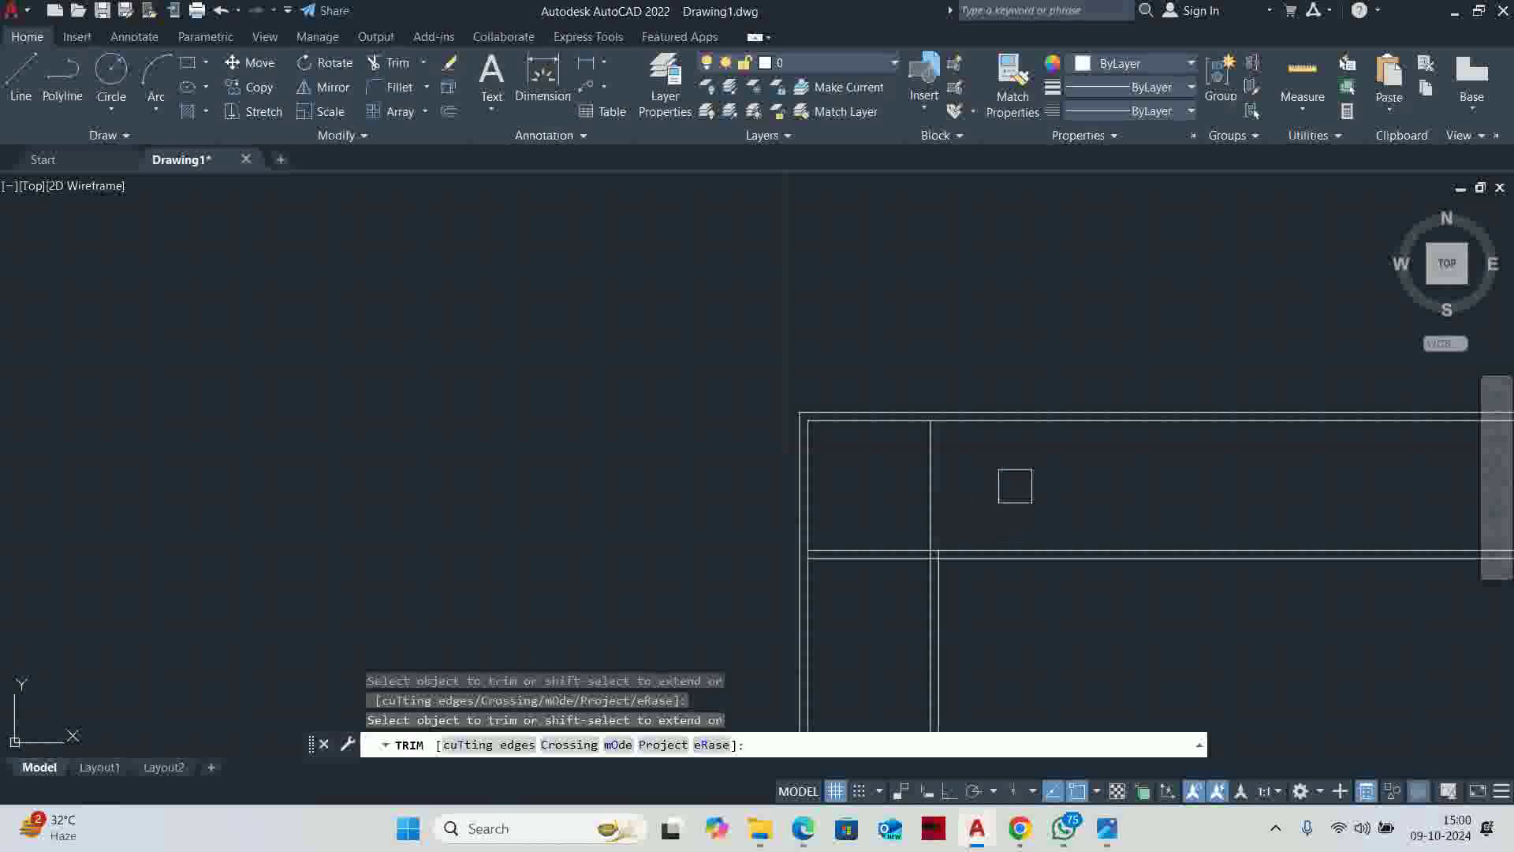
pyautogui.scroll(2, 1017, 647)
pyautogui.scroll(-2, 851, 440)
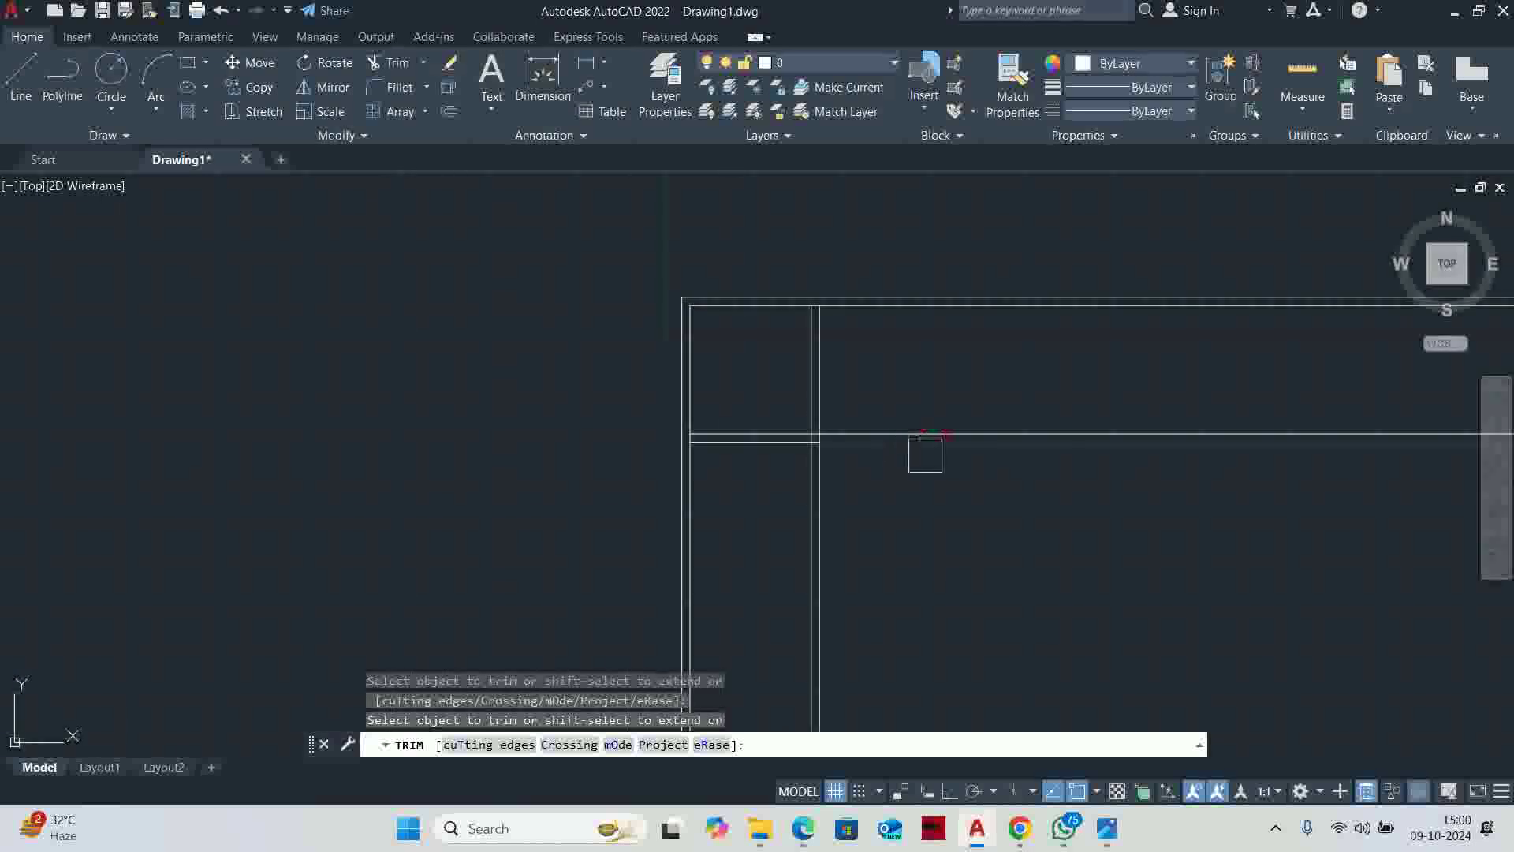
pyautogui.scroll(2, 872, 507)
pyautogui.click(1124, 836)
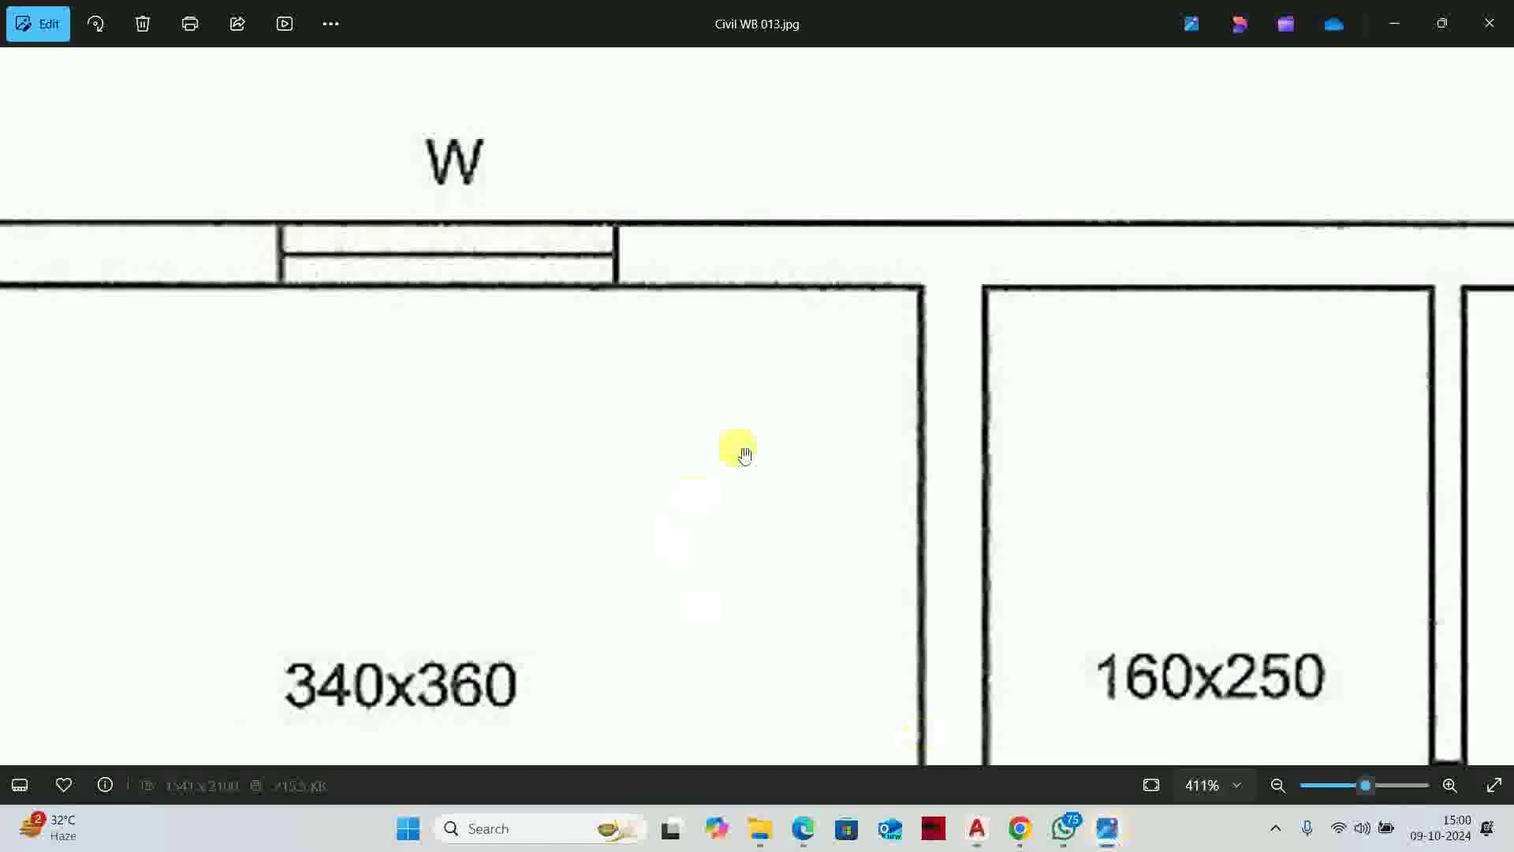
pyautogui.scroll(-6, 736, 450)
pyautogui.scroll(2, 697, 651)
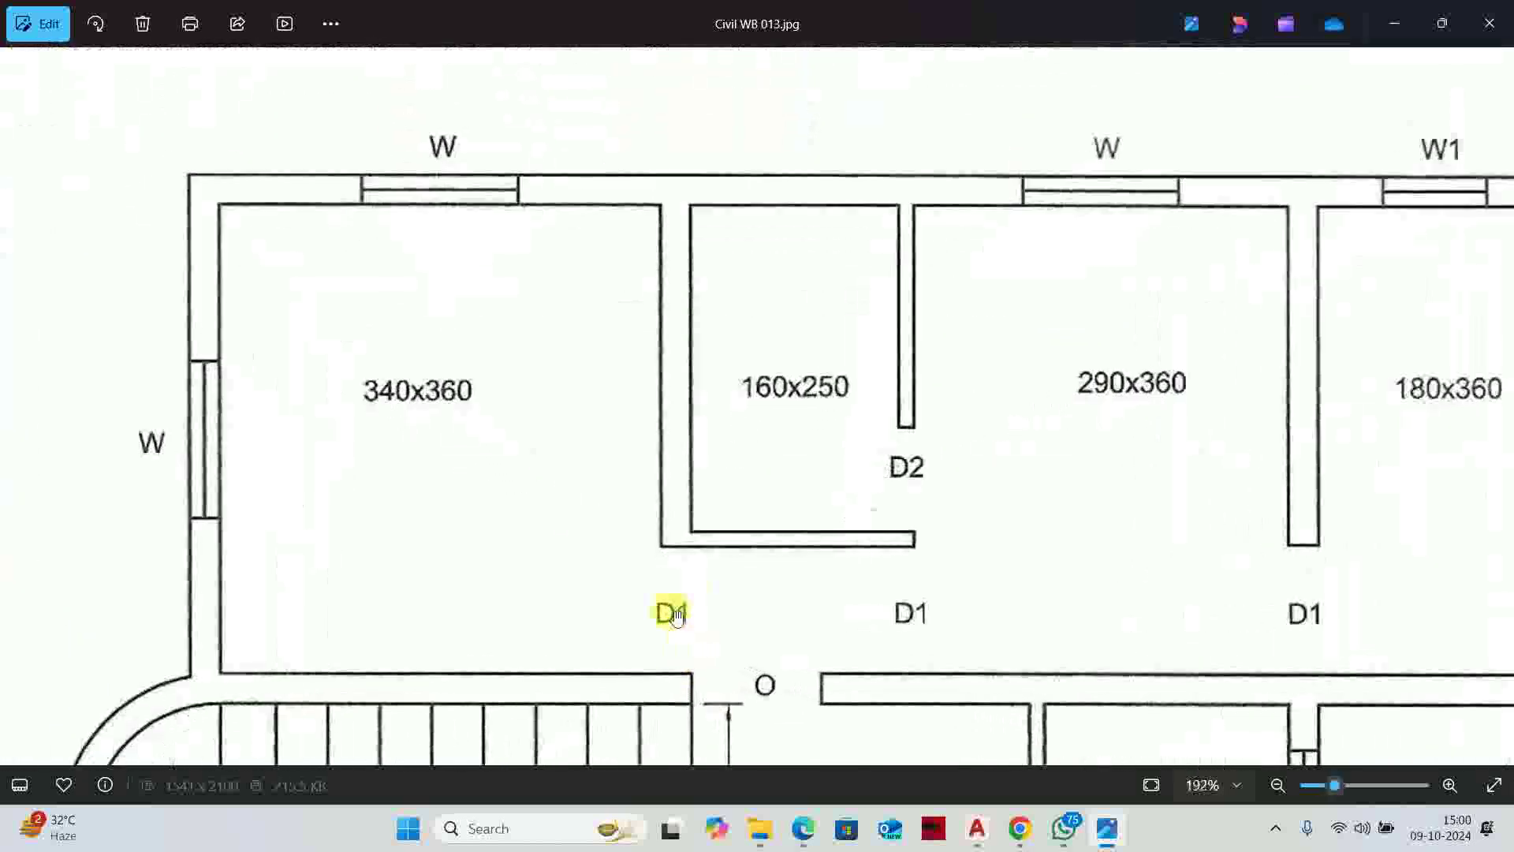
pyautogui.click(1442, 24)
pyautogui.click(1311, 160)
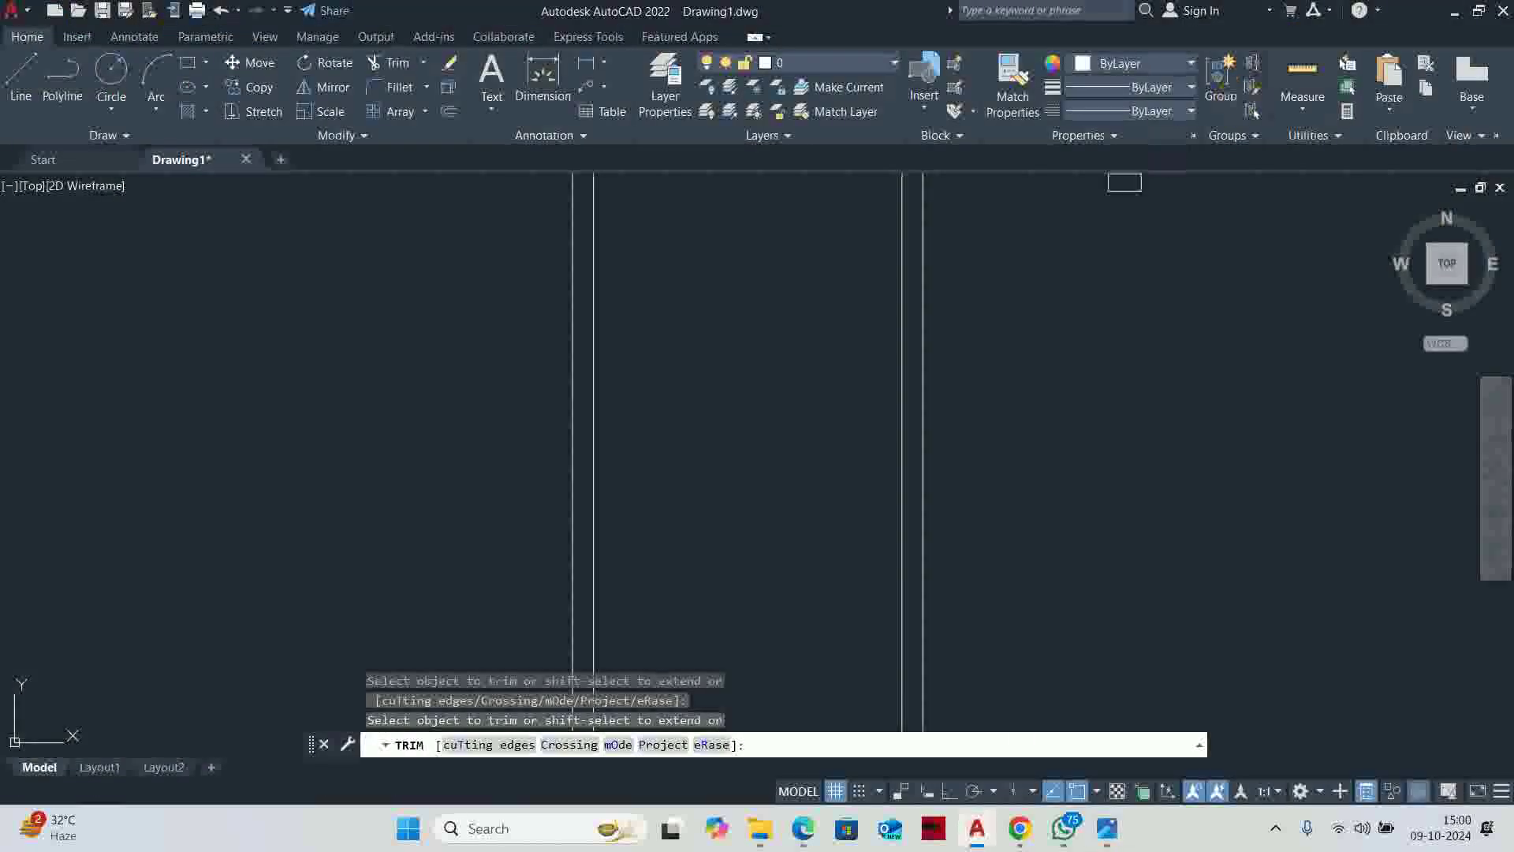
# Trim the line extensions beyond the 340x360 room's lower-right corner and the inner lines across its wall junctions, using a fence
pyautogui.moveTo(1125, 176); pyautogui.dragTo(957, 642, button='middle')
pyautogui.moveTo(956, 642)
pyautogui.mouseDown()
pyautogui.moveTo(956, 456)
pyautogui.moveTo(859, 629)
pyautogui.moveTo(541, 551)
pyautogui.moveTo(541, 581)
pyautogui.moveTo(519, 586)
pyautogui.mouseUp()
pyautogui.scroll(2, 485, 587)
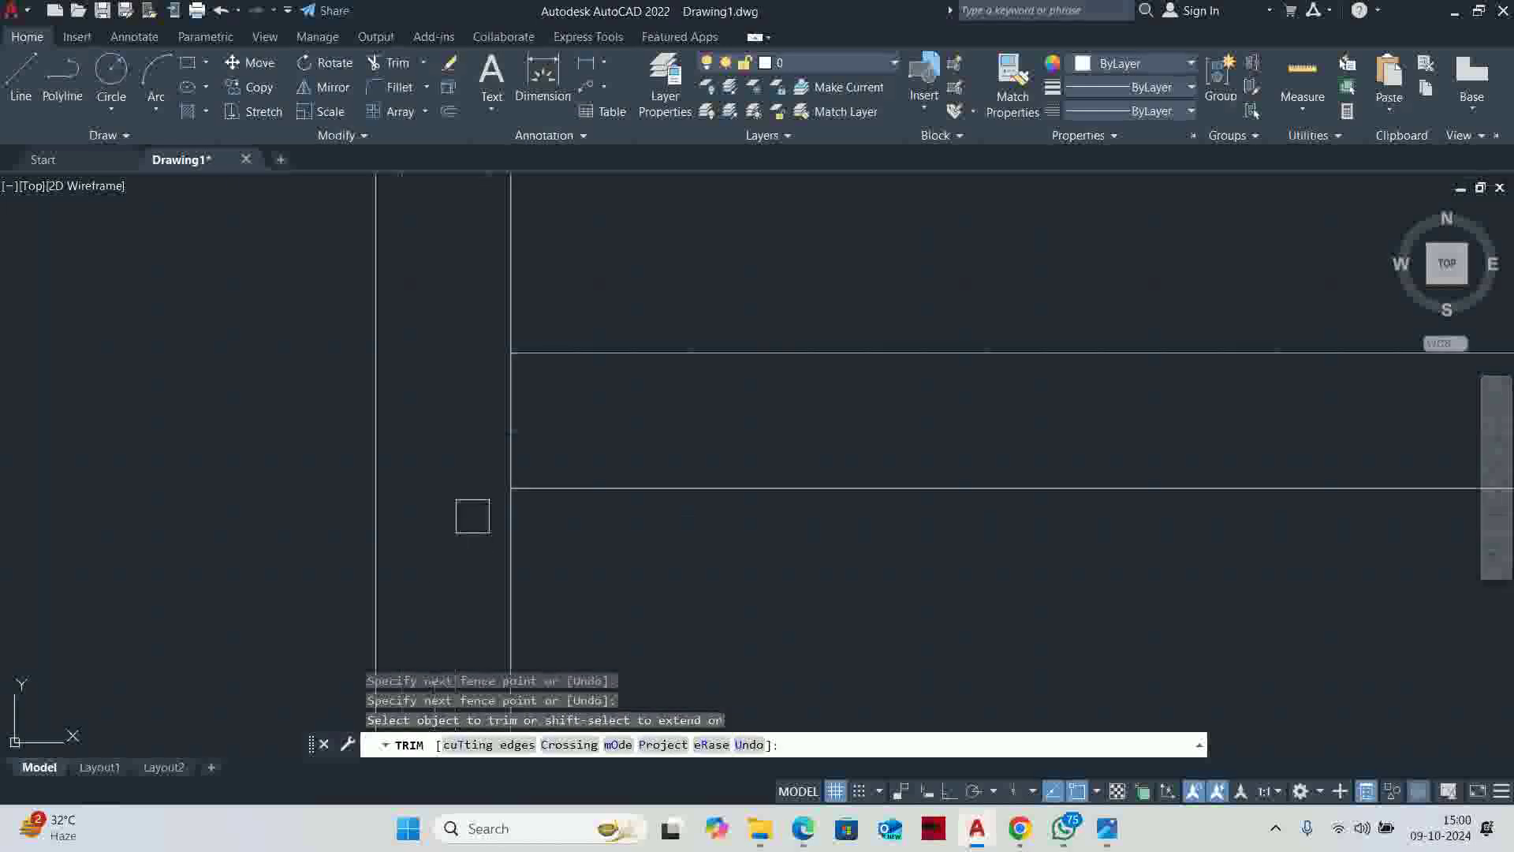
pyautogui.moveTo(470, 513); pyautogui.dragTo(683, 473, button='middle')
pyautogui.scroll(-2, 683, 473)
pyautogui.scroll(5, 721, 464)
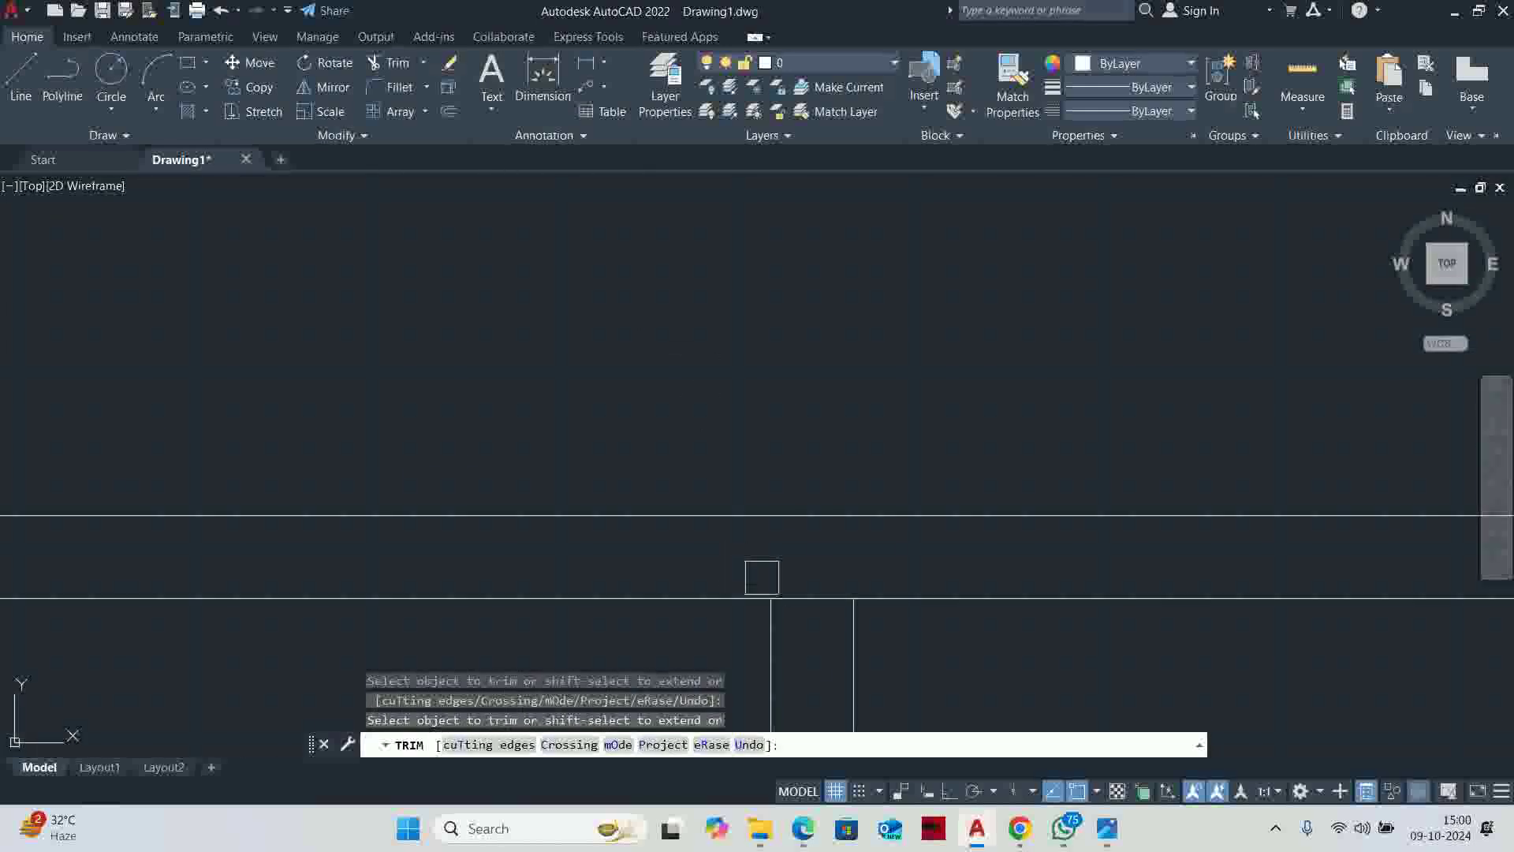
pyautogui.scroll(-7, 660, 348)
pyautogui.press('Return')
pyautogui.moveTo(659, 348); pyautogui.dragTo(636, 311, button='middle')
pyautogui.scroll(2, 636, 311)
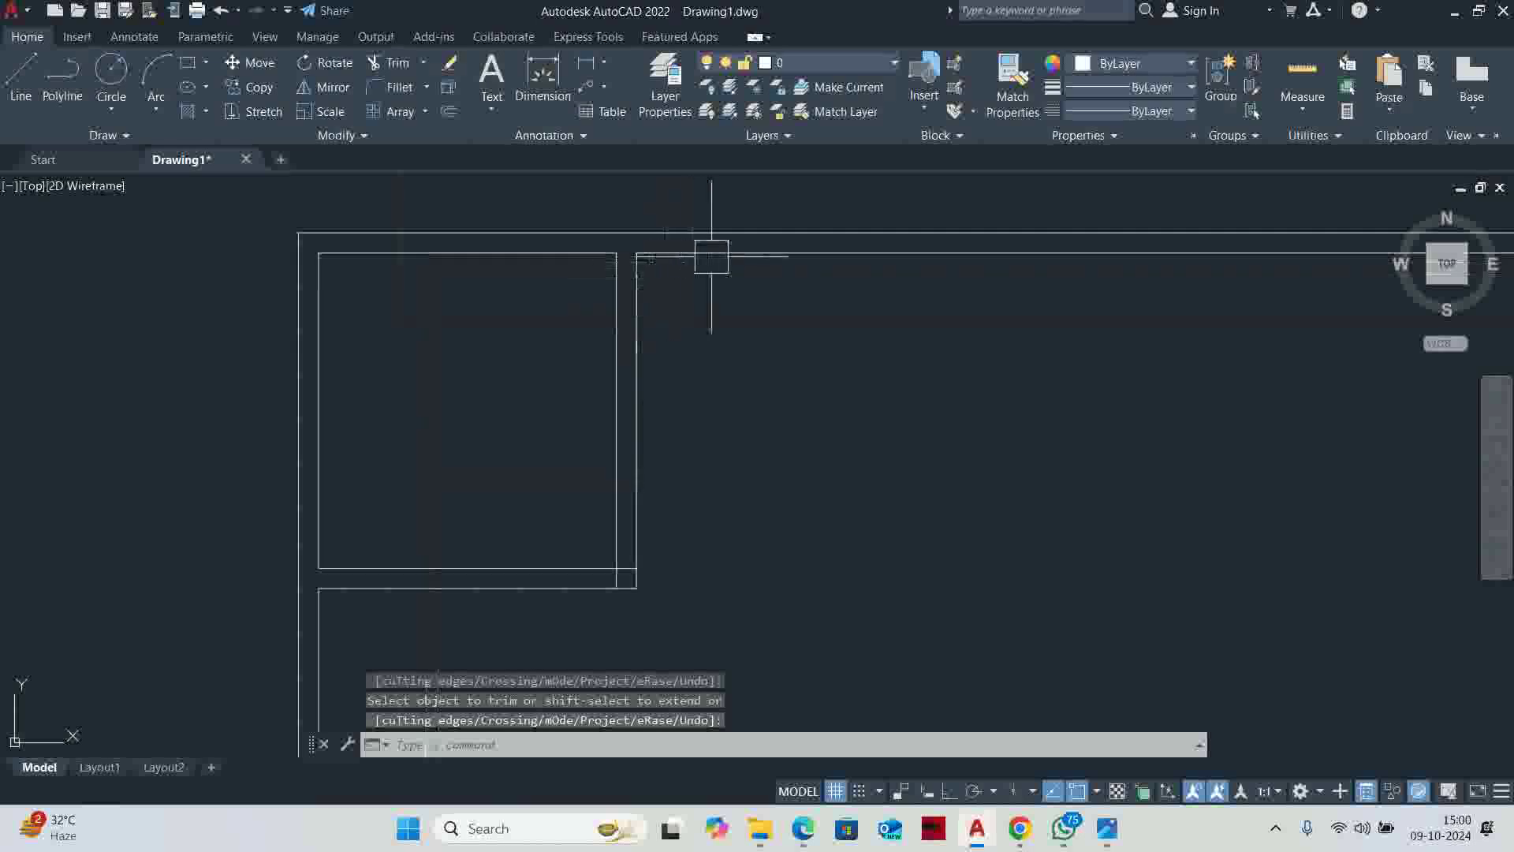
# Clear the selection of the top wall line and trim the inner vertical line's stub crossing the lower wall at the room's lower-right corner
pyautogui.click(694, 253)
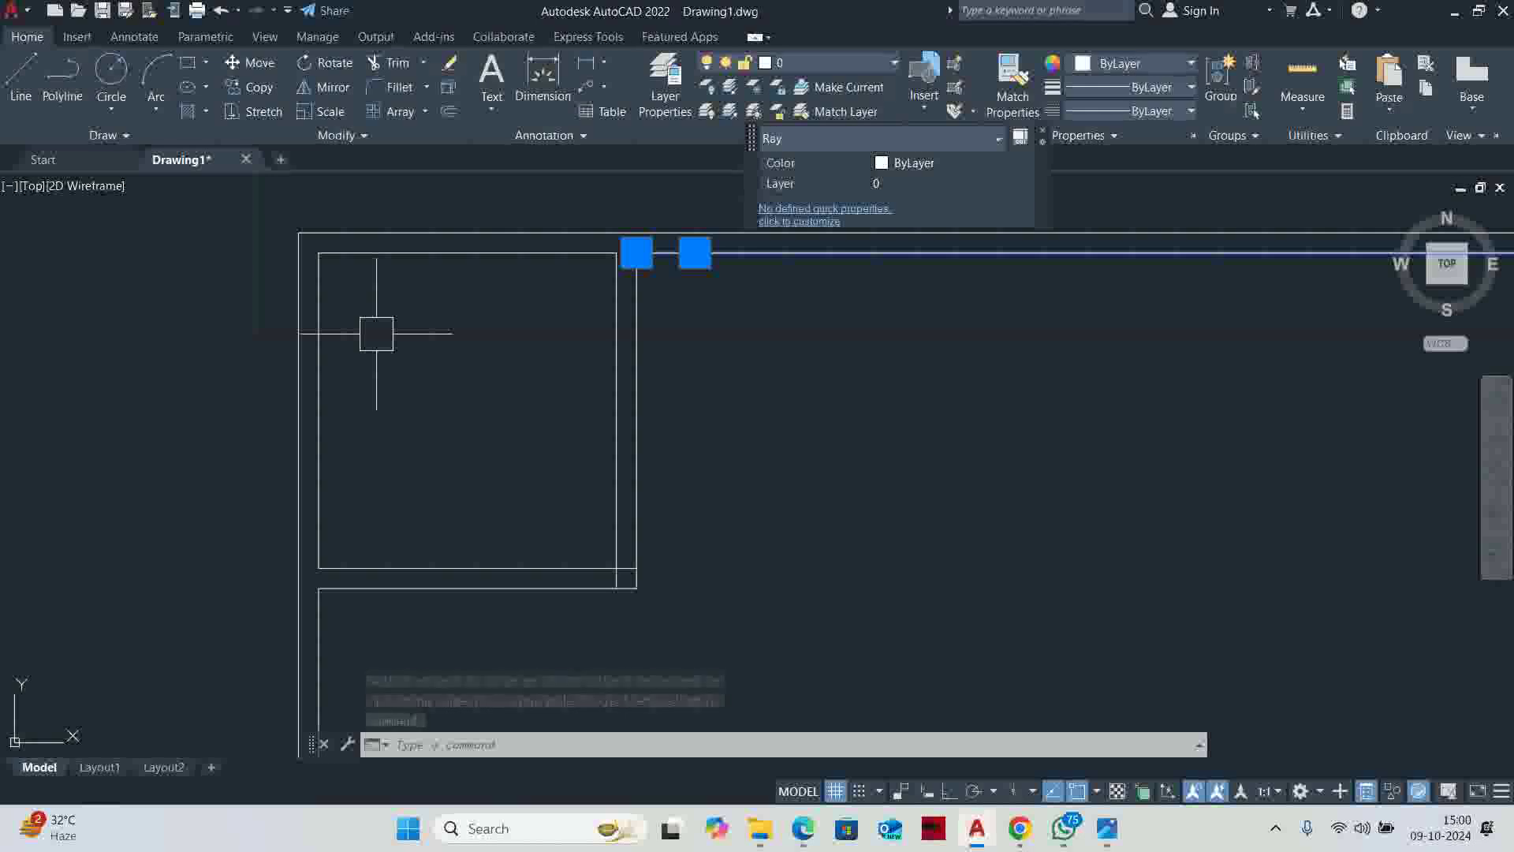
pyautogui.press('Escape')
pyautogui.write('tr')
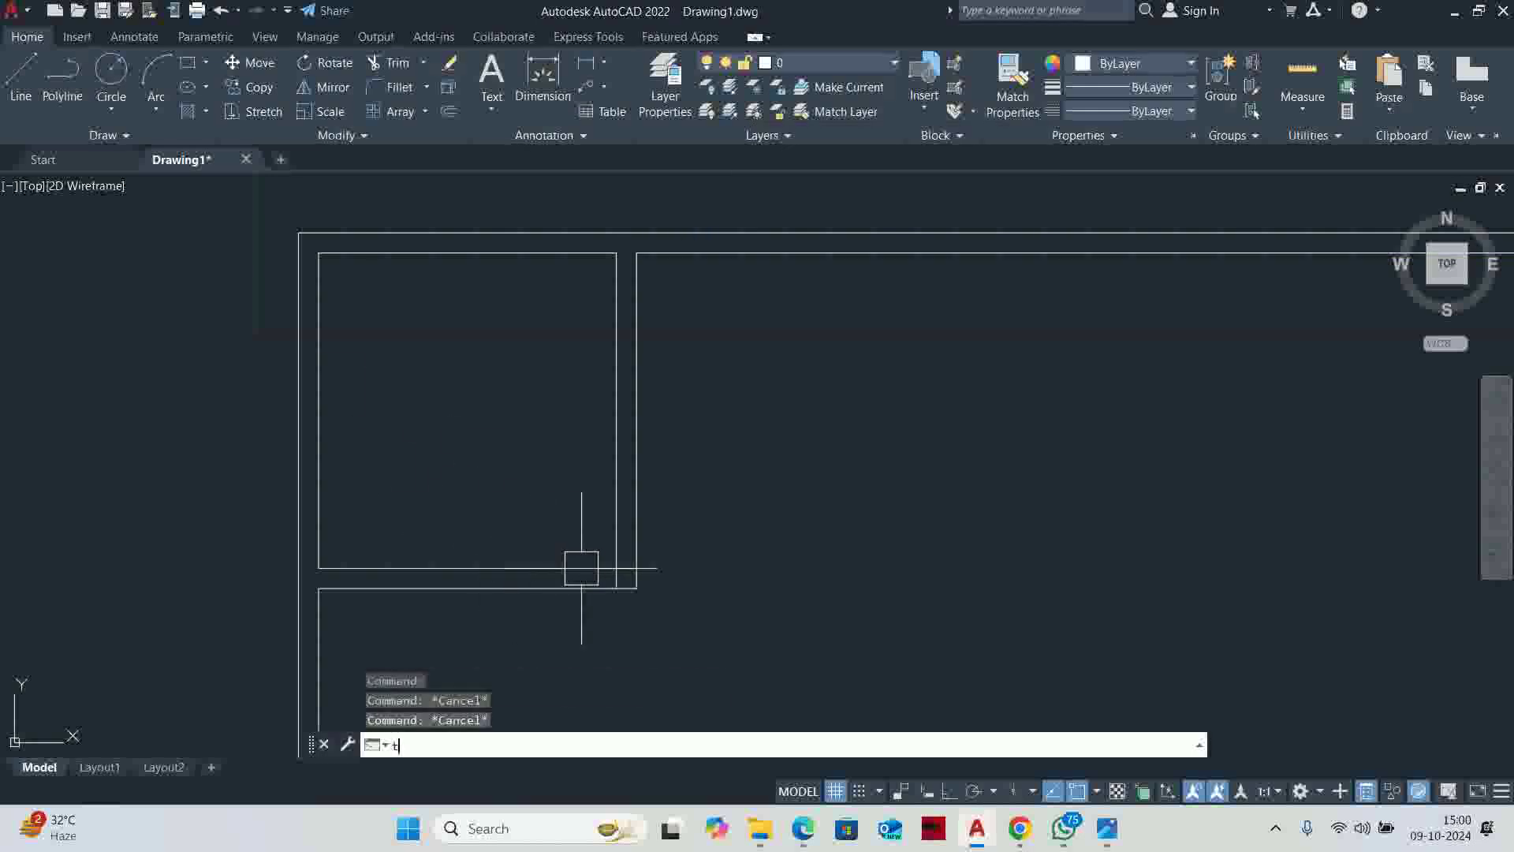
pyautogui.press('Return')
pyautogui.scroll(6, 614, 577)
pyautogui.click(613, 577)
pyautogui.press('Escape')
pyautogui.scroll(-4, 587, 561)
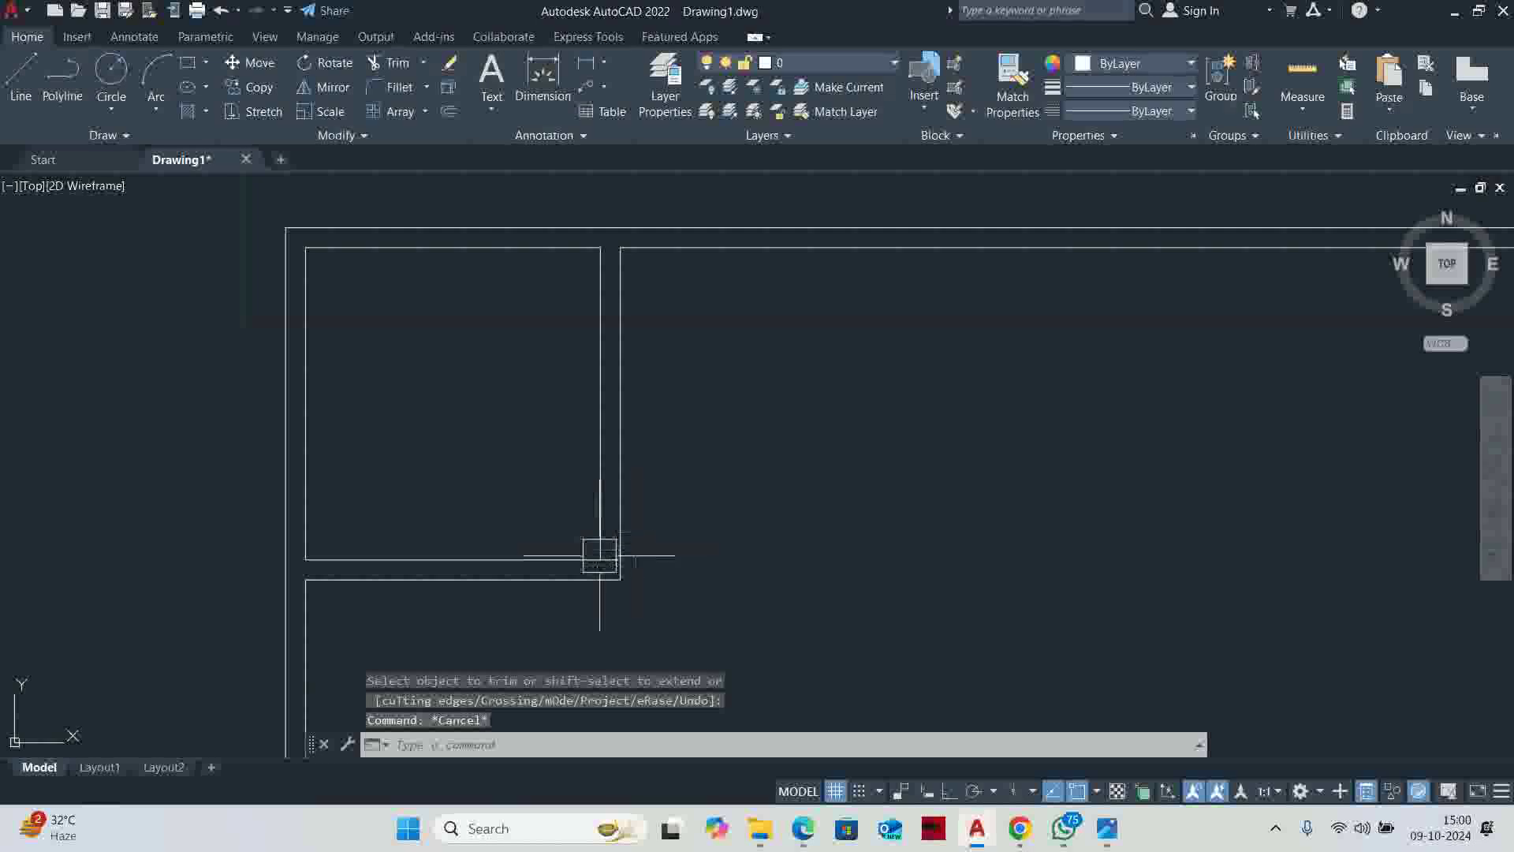
# Switch to the plan image and look up the D1 door size in the specifications table, returning to the drawing
pyautogui.scroll(5, 591, 560)
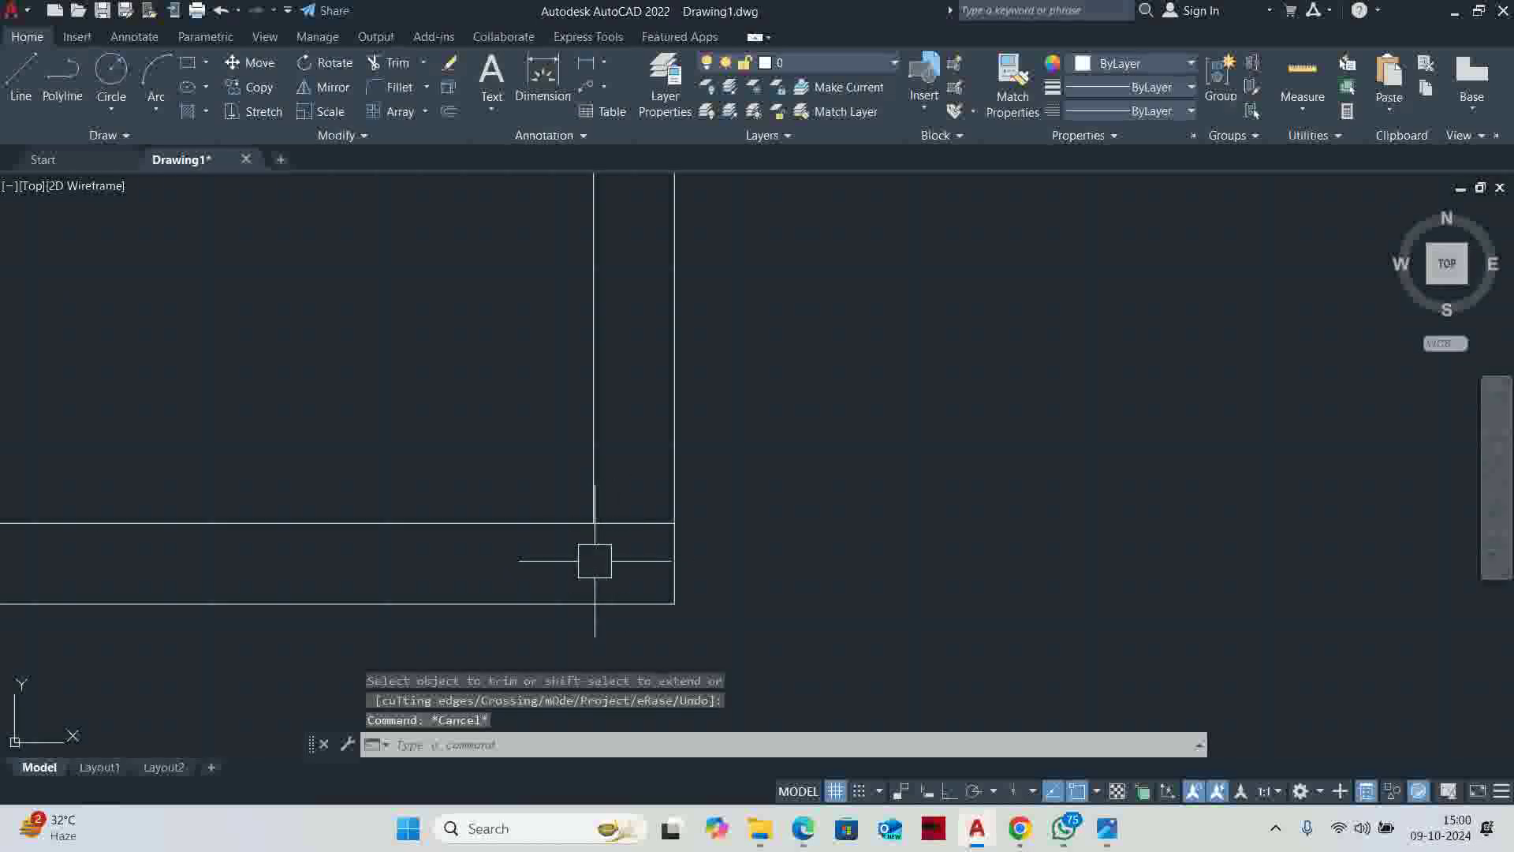
pyautogui.hotkey('alt', 'Tab')
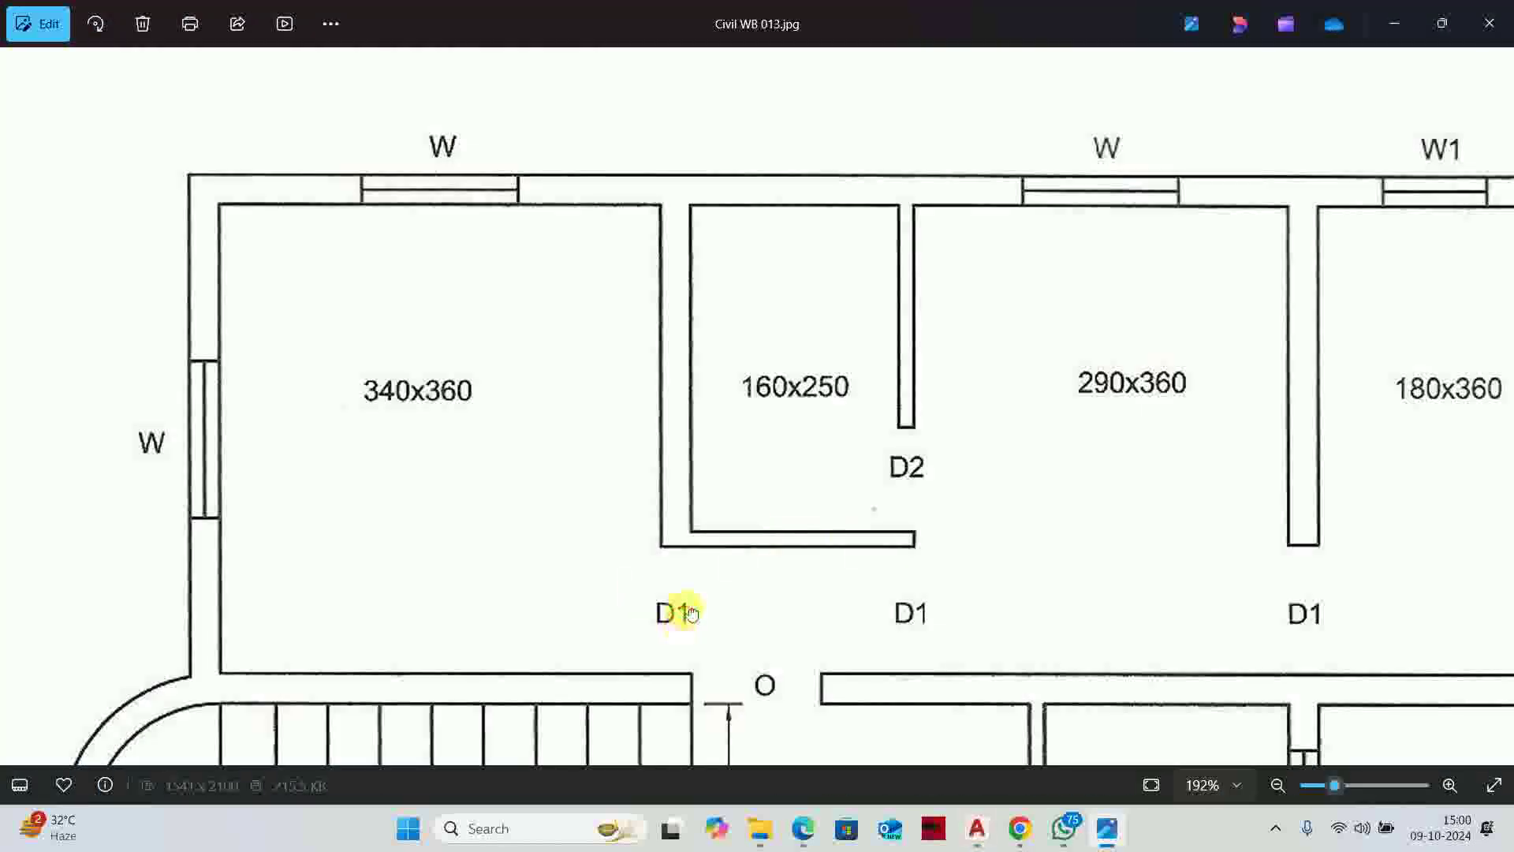
pyautogui.scroll(-5, 690, 612)
pyautogui.keyDown('ctrl'); pyautogui.scroll(-5, 741, 339); pyautogui.keyUp('ctrl')
pyautogui.keyDown('ctrl'); pyautogui.scroll(4, 781, 674); pyautogui.keyUp('ctrl')
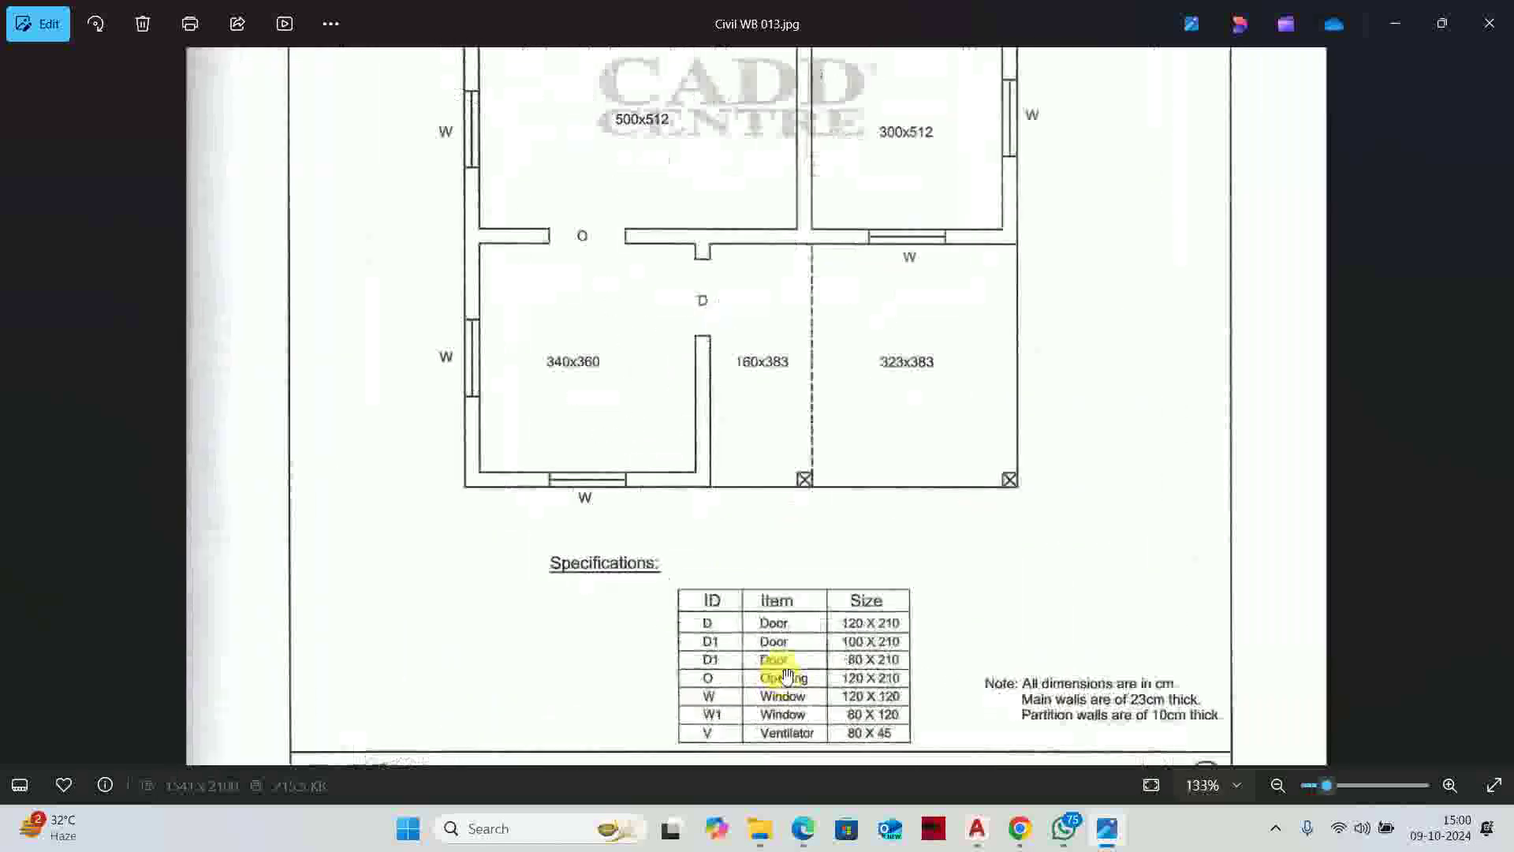
pyautogui.keyDown('ctrl'); pyautogui.scroll(5, 787, 674); pyautogui.keyUp('ctrl')
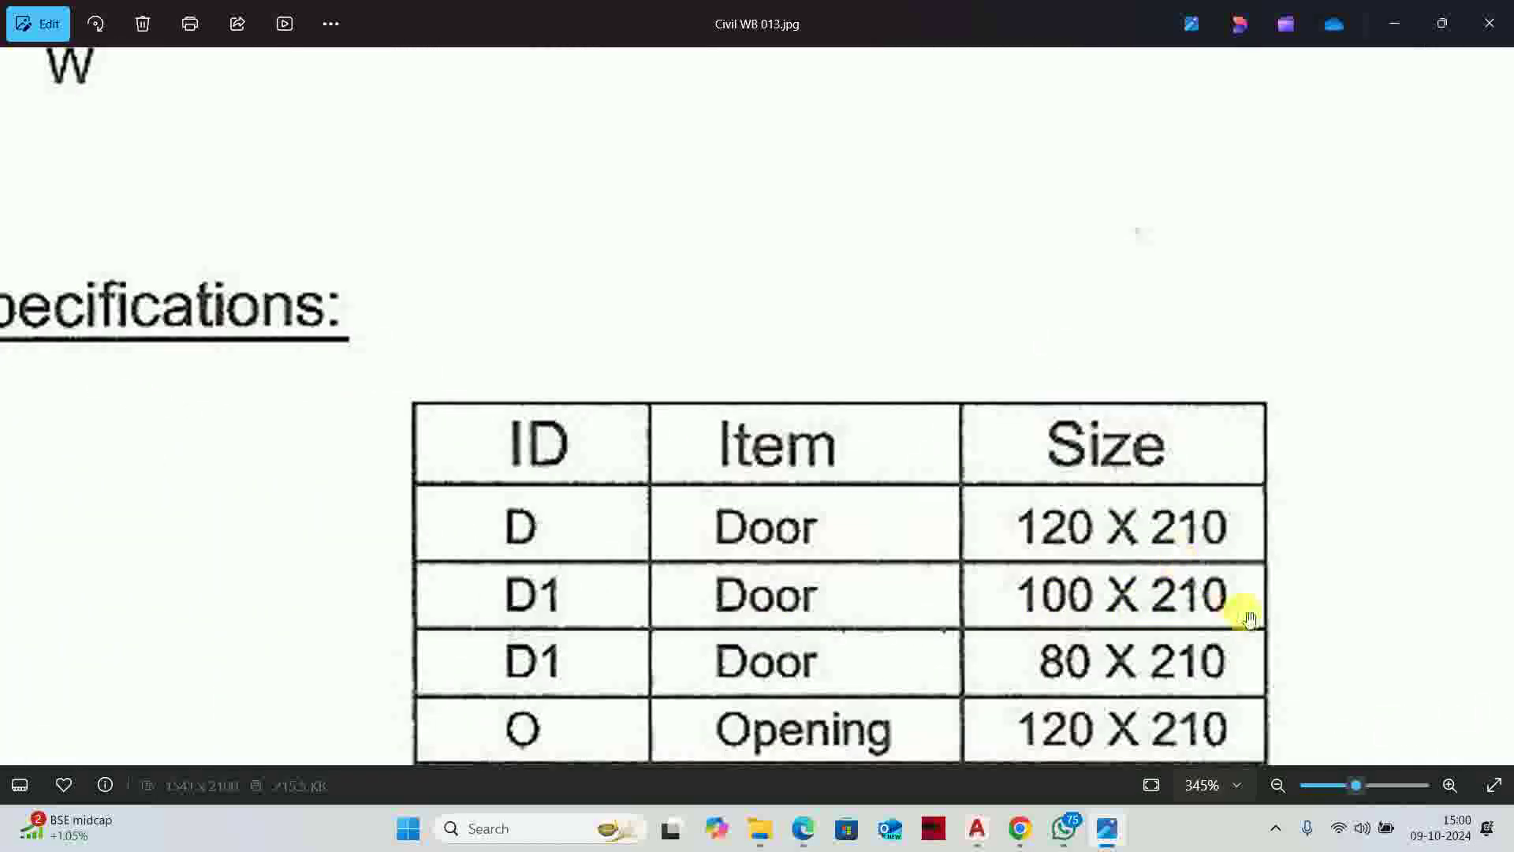
pyautogui.hotkey('alt', 'Tab')
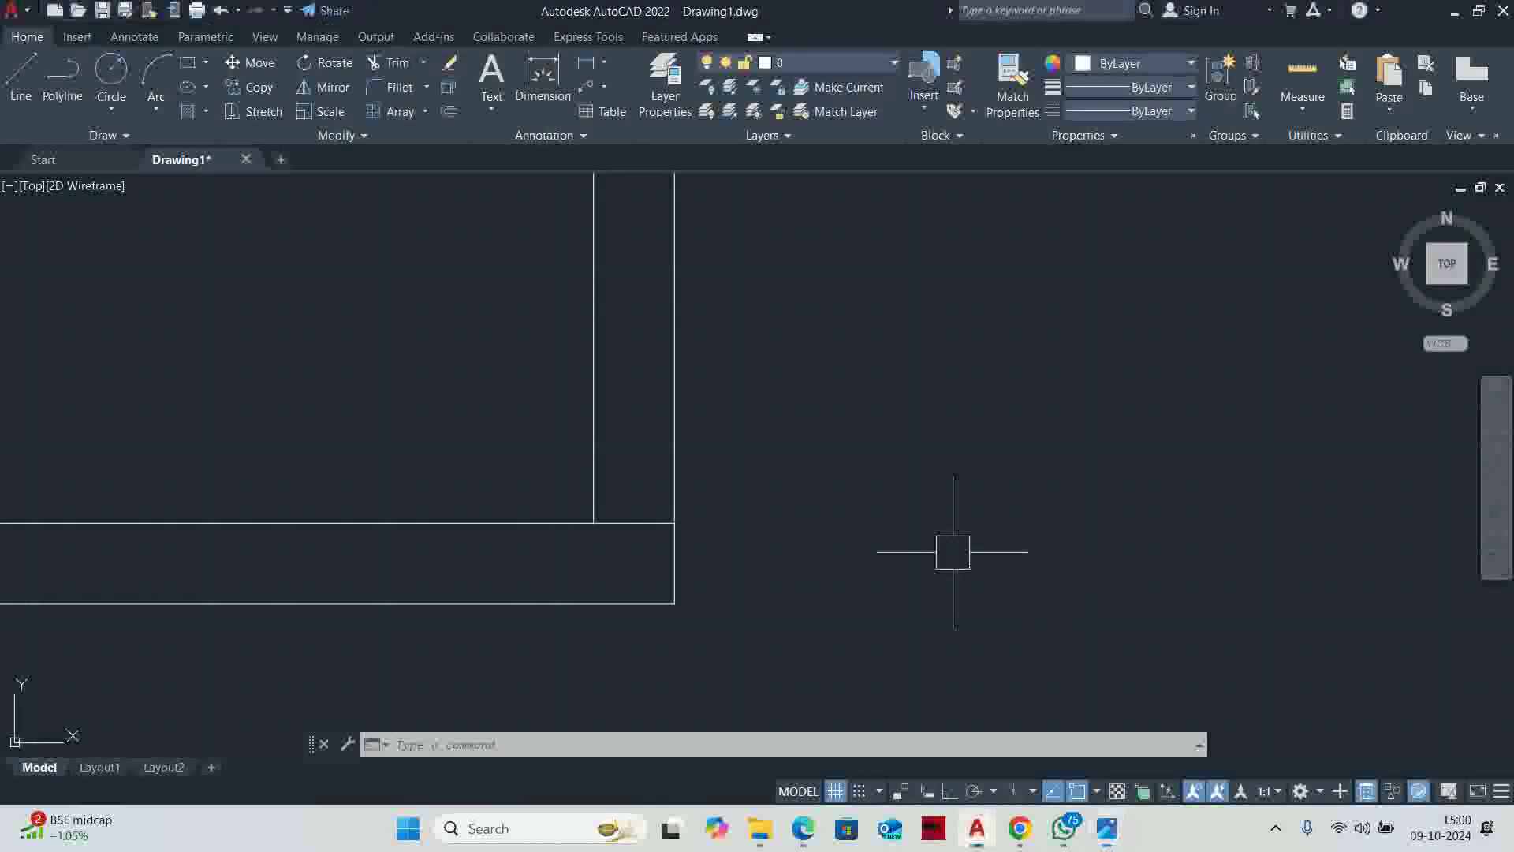
# Offset the inner line of the 340x360 room's lower wall 100 cm upward to mark the D1 door opening
pyautogui.write('o')
pyautogui.press('Return')
pyautogui.write('100')
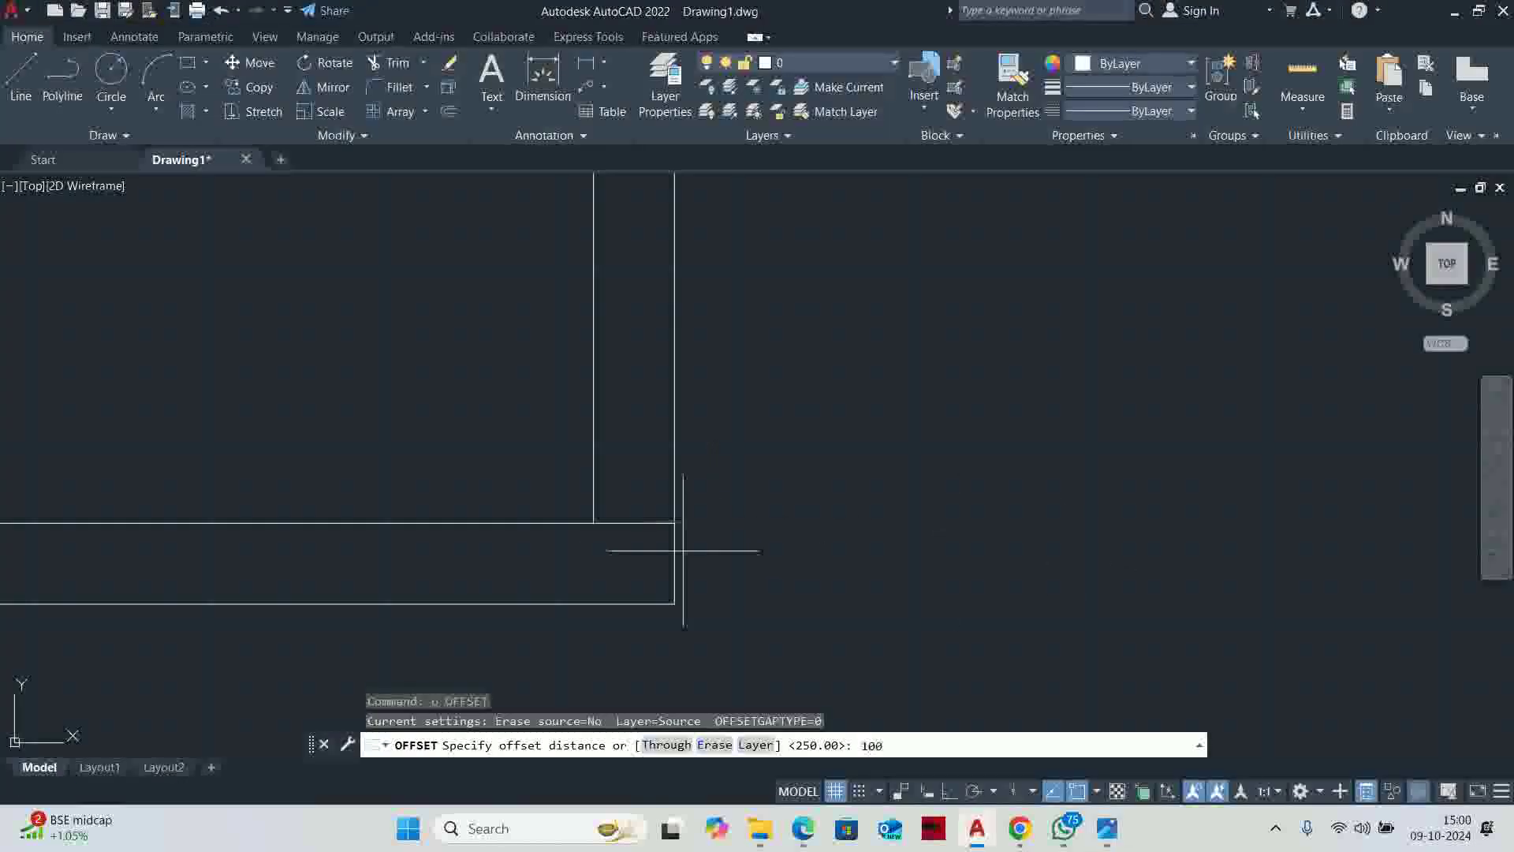
pyautogui.press('Return')
pyautogui.click(539, 522)
pyautogui.scroll(-4, 539, 522)
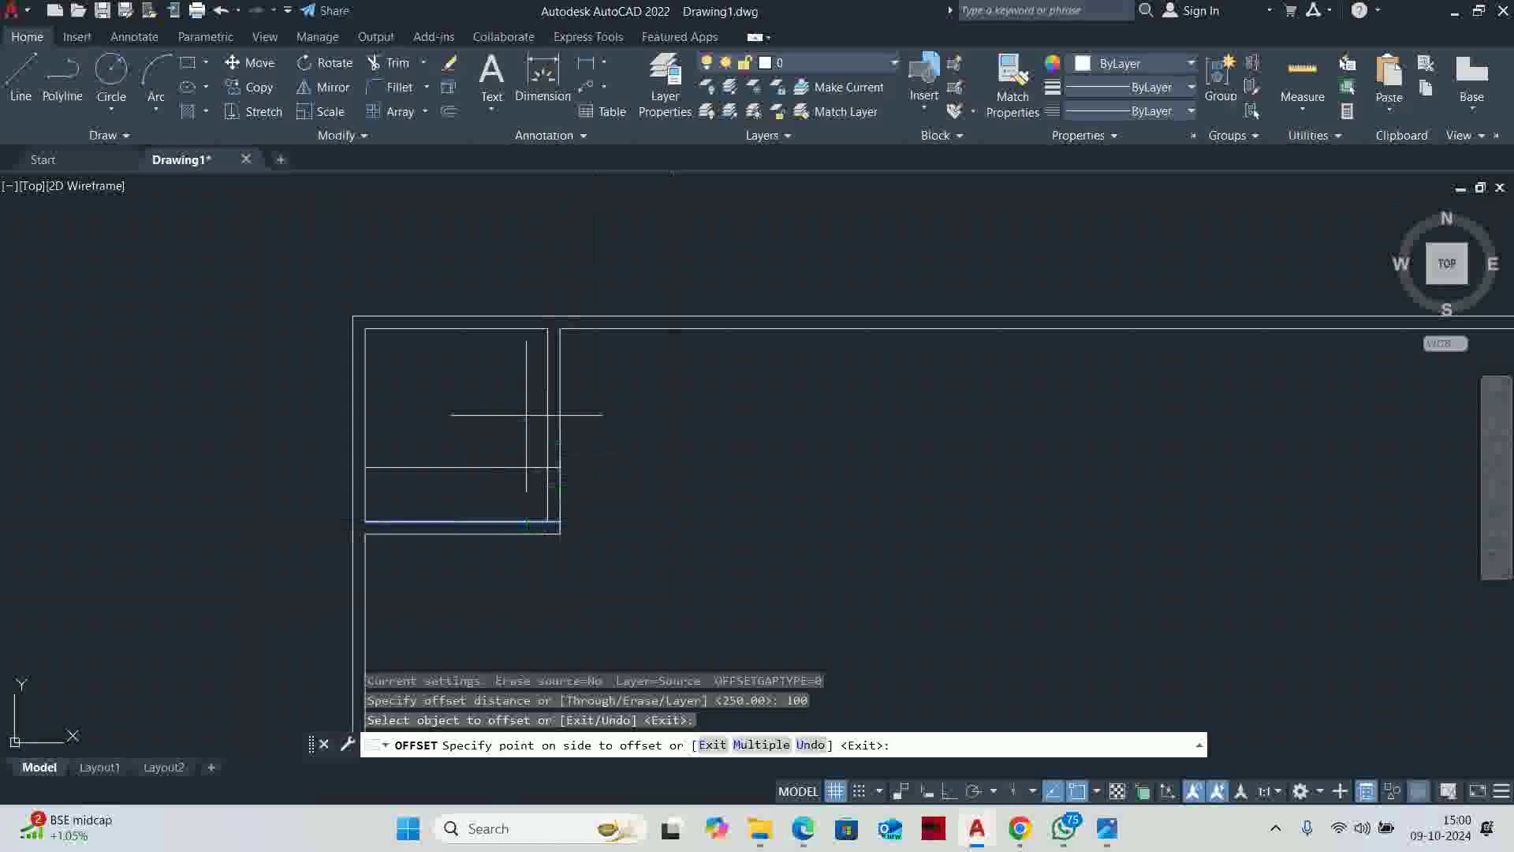
pyautogui.press('Escape')
pyautogui.press('Escape')
# Trim the right wall's lines across the D1 opening and the offset line's excess inside the 340x360 room
pyautogui.scroll(4, 548, 430)
pyautogui.write('tr')
pyautogui.press('Return')
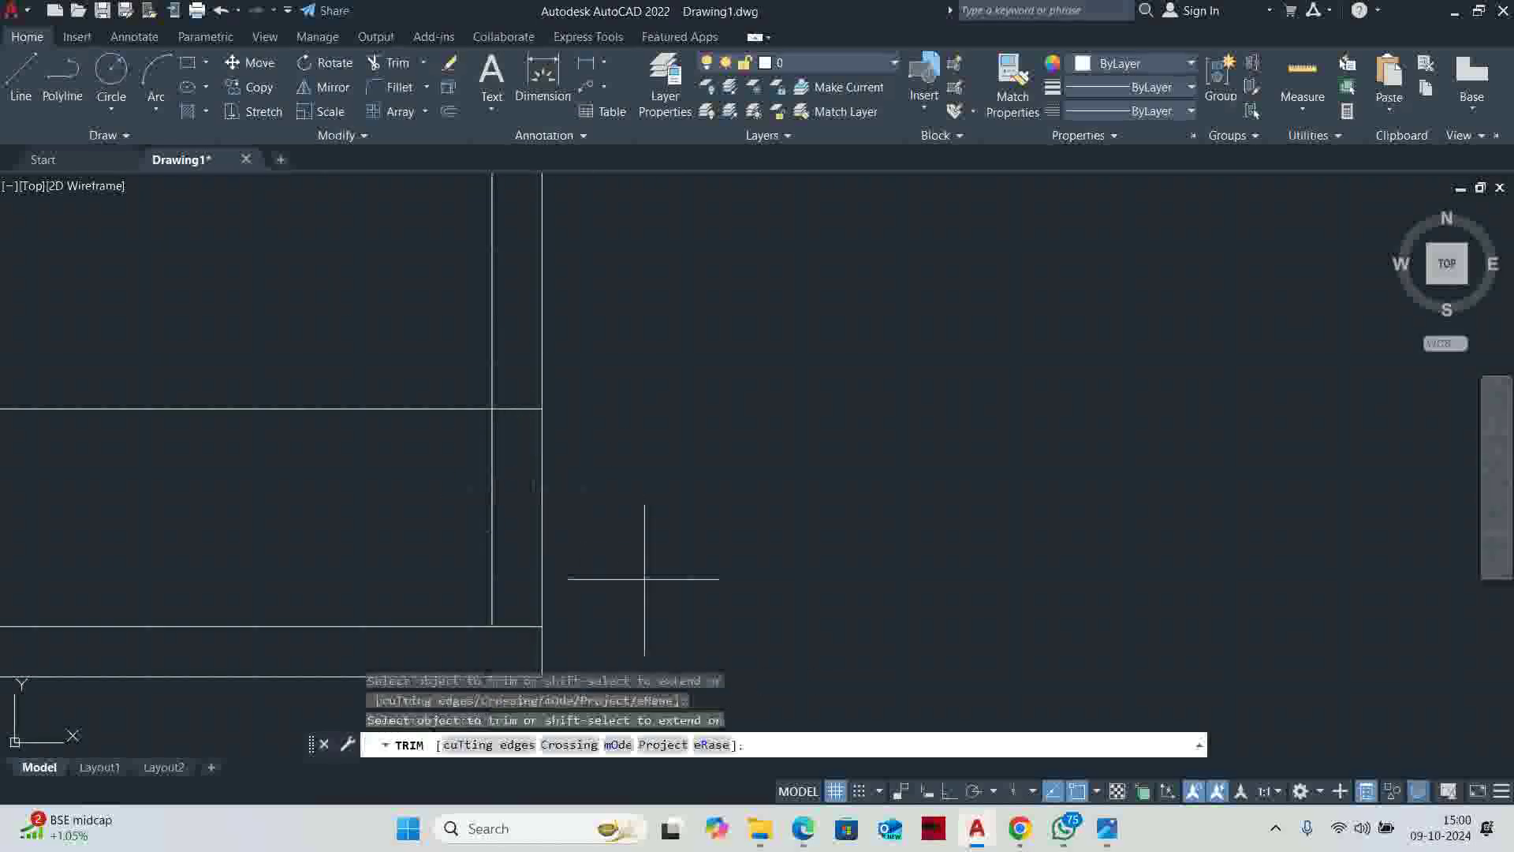
pyautogui.moveTo(642, 608); pyautogui.dragTo(287, 371)
pyautogui.scroll(-4, 414, 442)
pyautogui.moveTo(414, 442); pyautogui.dragTo(755, 485, button='middle')
pyautogui.press('Escape')
pyautogui.press('Escape')
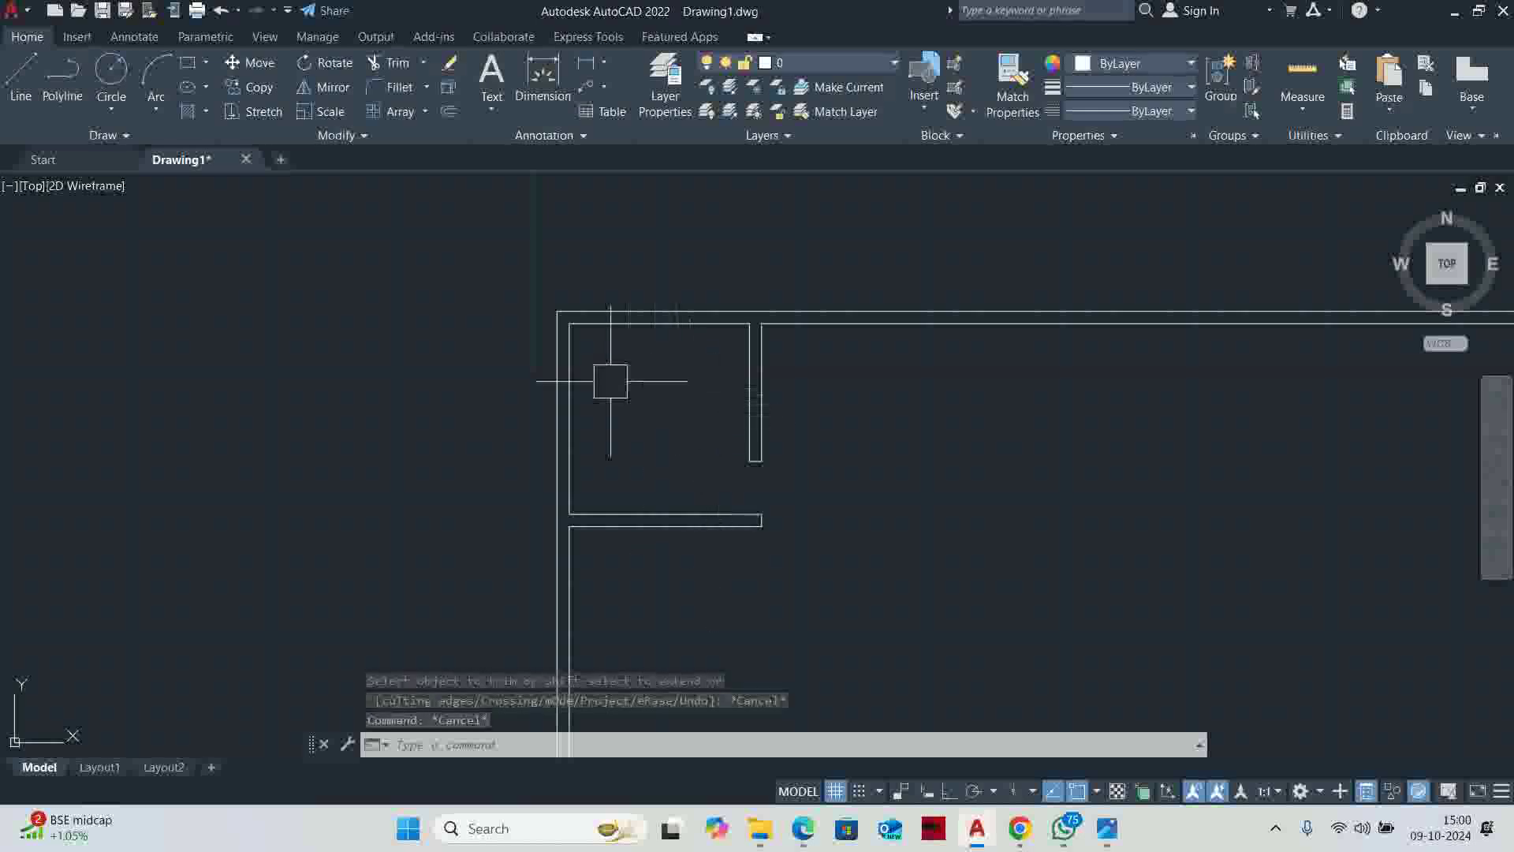
# Check the next room's size in the plan image and offset the 340x360 room's outer right wall line 160 cm to the right
pyautogui.hotkey('alt', 'Tab')
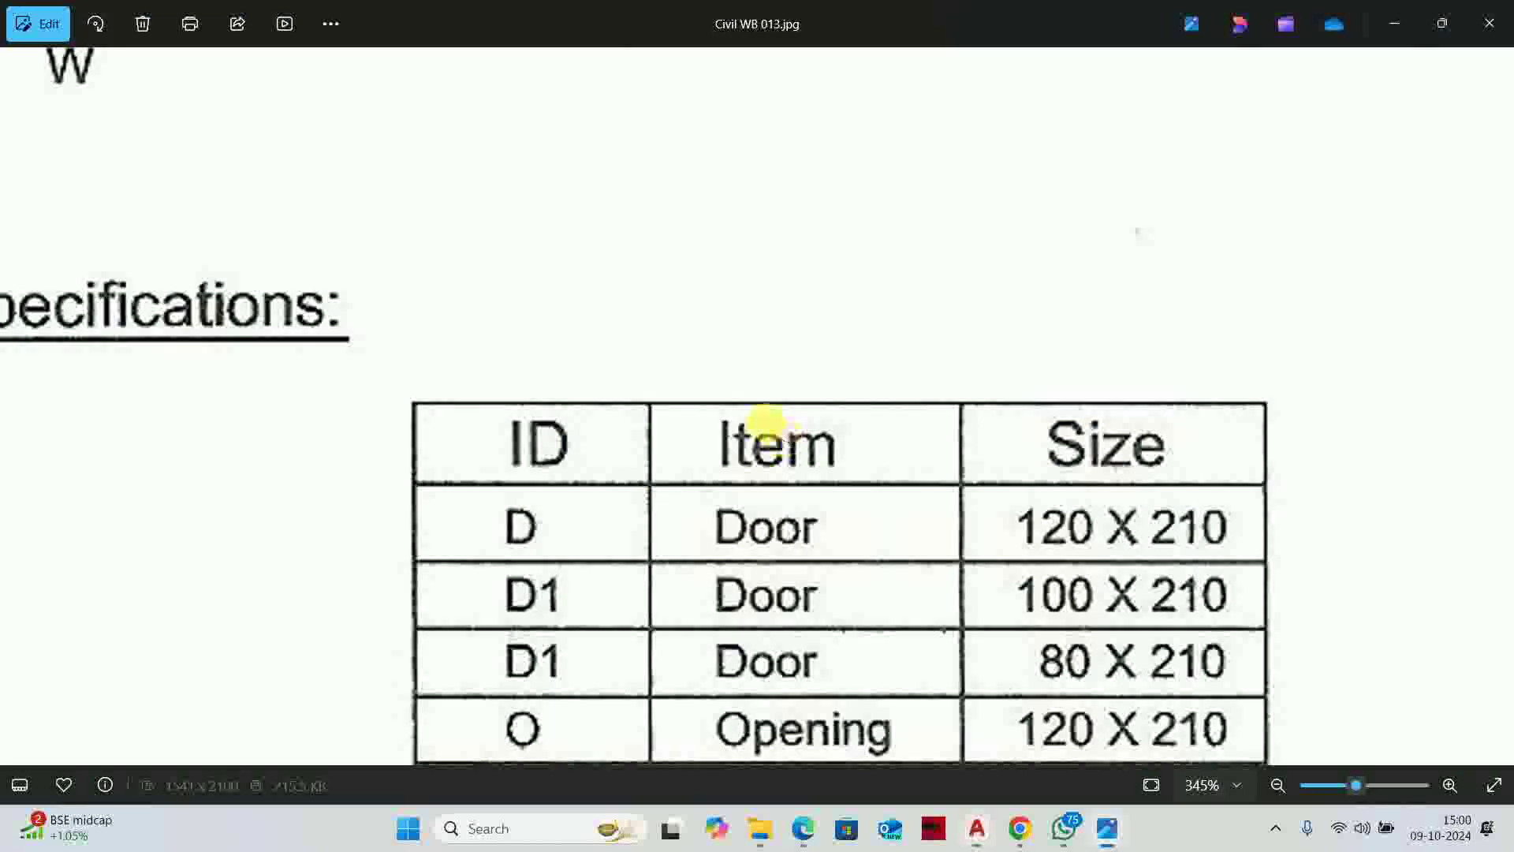
pyautogui.scroll(-6, 771, 429)
pyautogui.scroll(5, 808, 152)
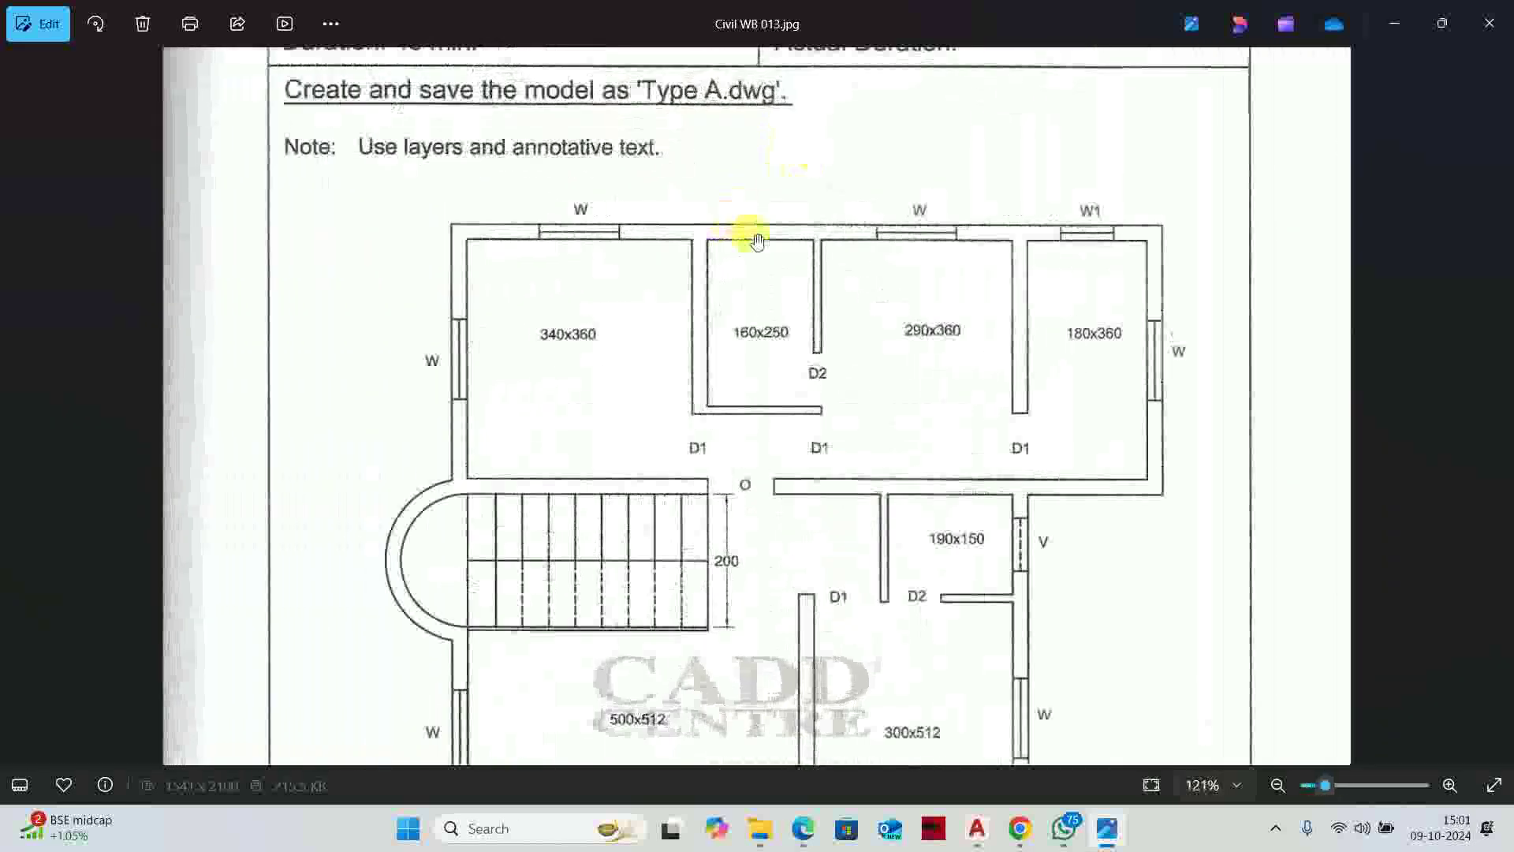
pyautogui.hotkey('alt', 'Tab')
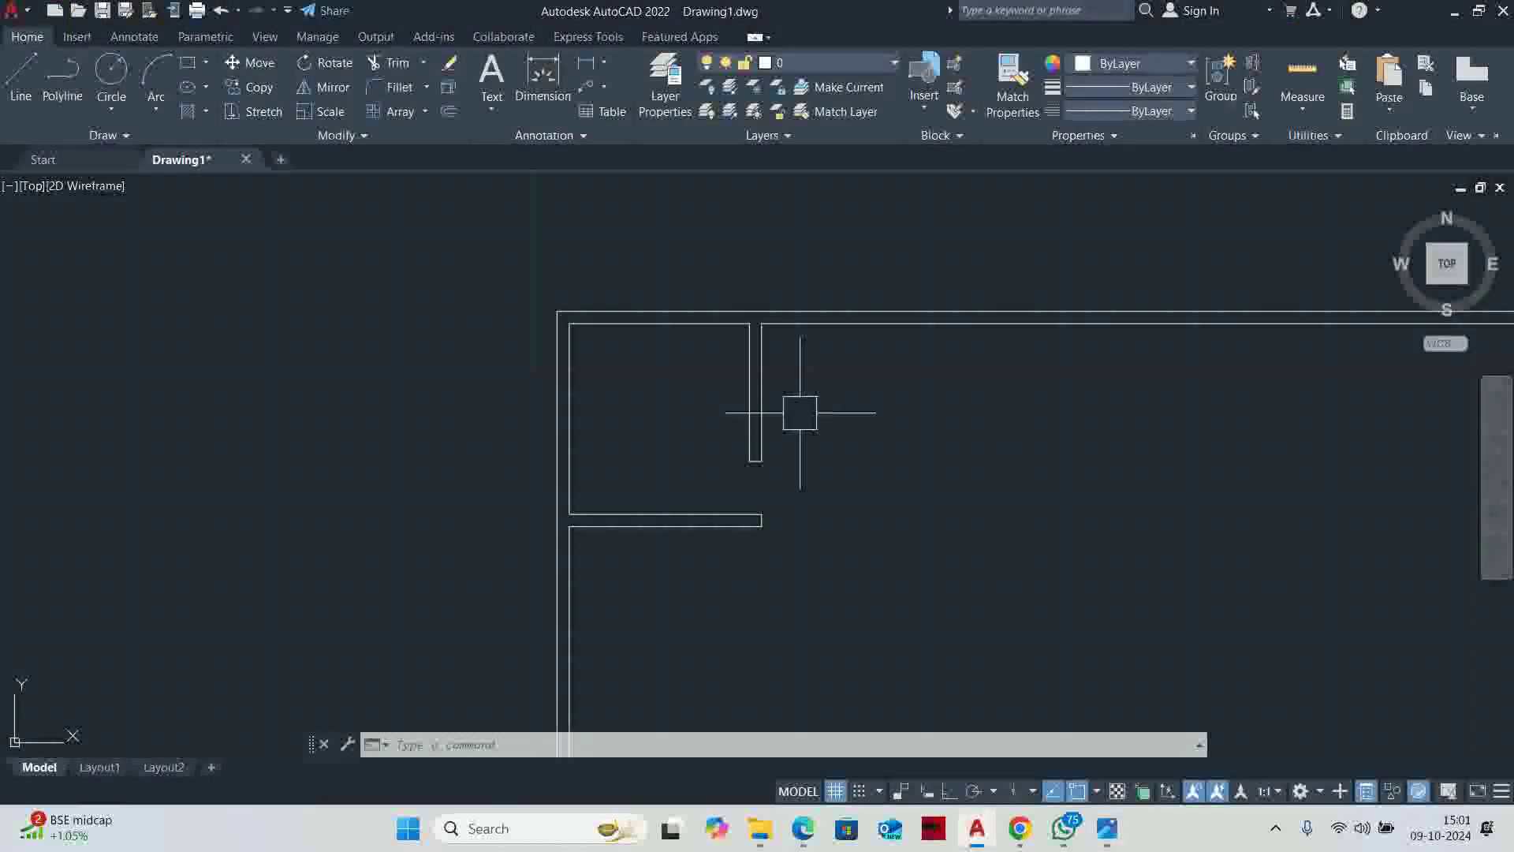
pyautogui.write('o')
pyautogui.press('Return')
pyautogui.write('1')
pyautogui.press('Return')
pyautogui.scroll(4, 753, 381)
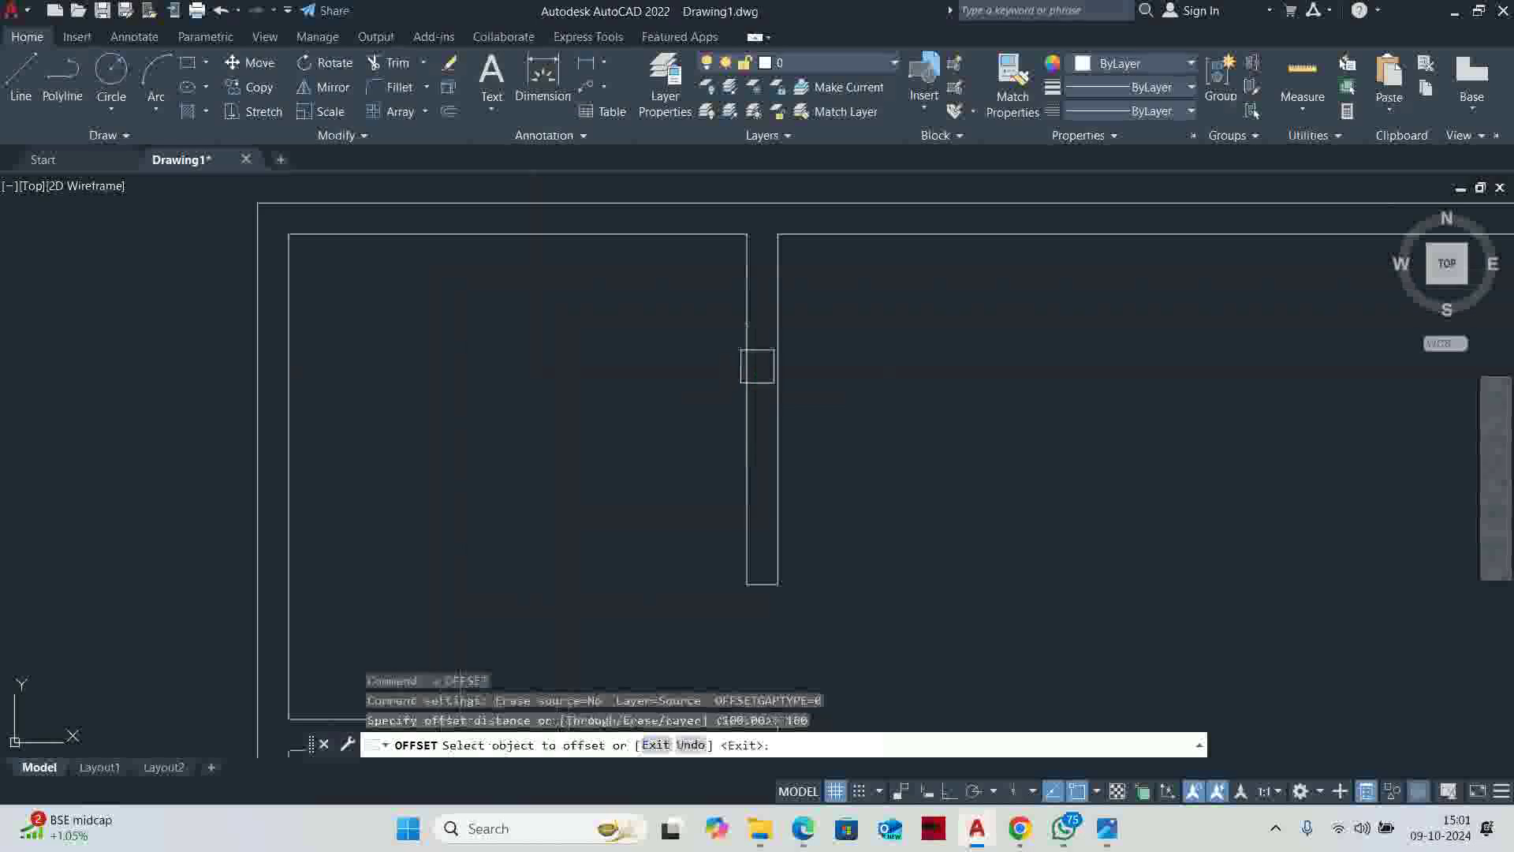
pyautogui.click(777, 347)
pyautogui.click(1005, 374)
pyautogui.press('Return')
# Offset the inner line of the top wall 250 cm downward for the 160x250 room
pyautogui.press('Return')
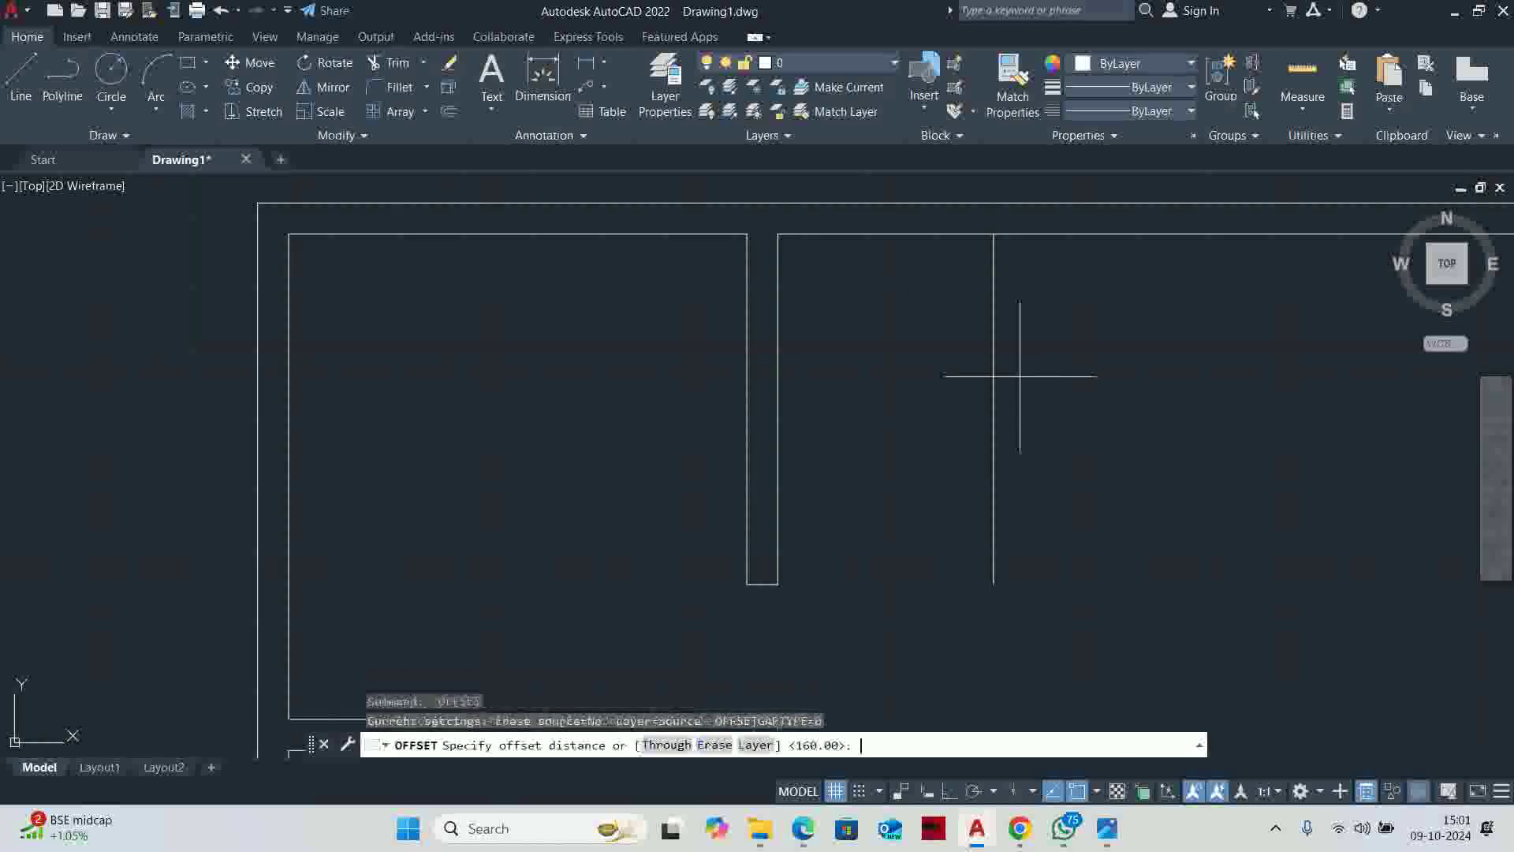
pyautogui.write('250')
pyautogui.press('Return')
pyautogui.click(872, 235)
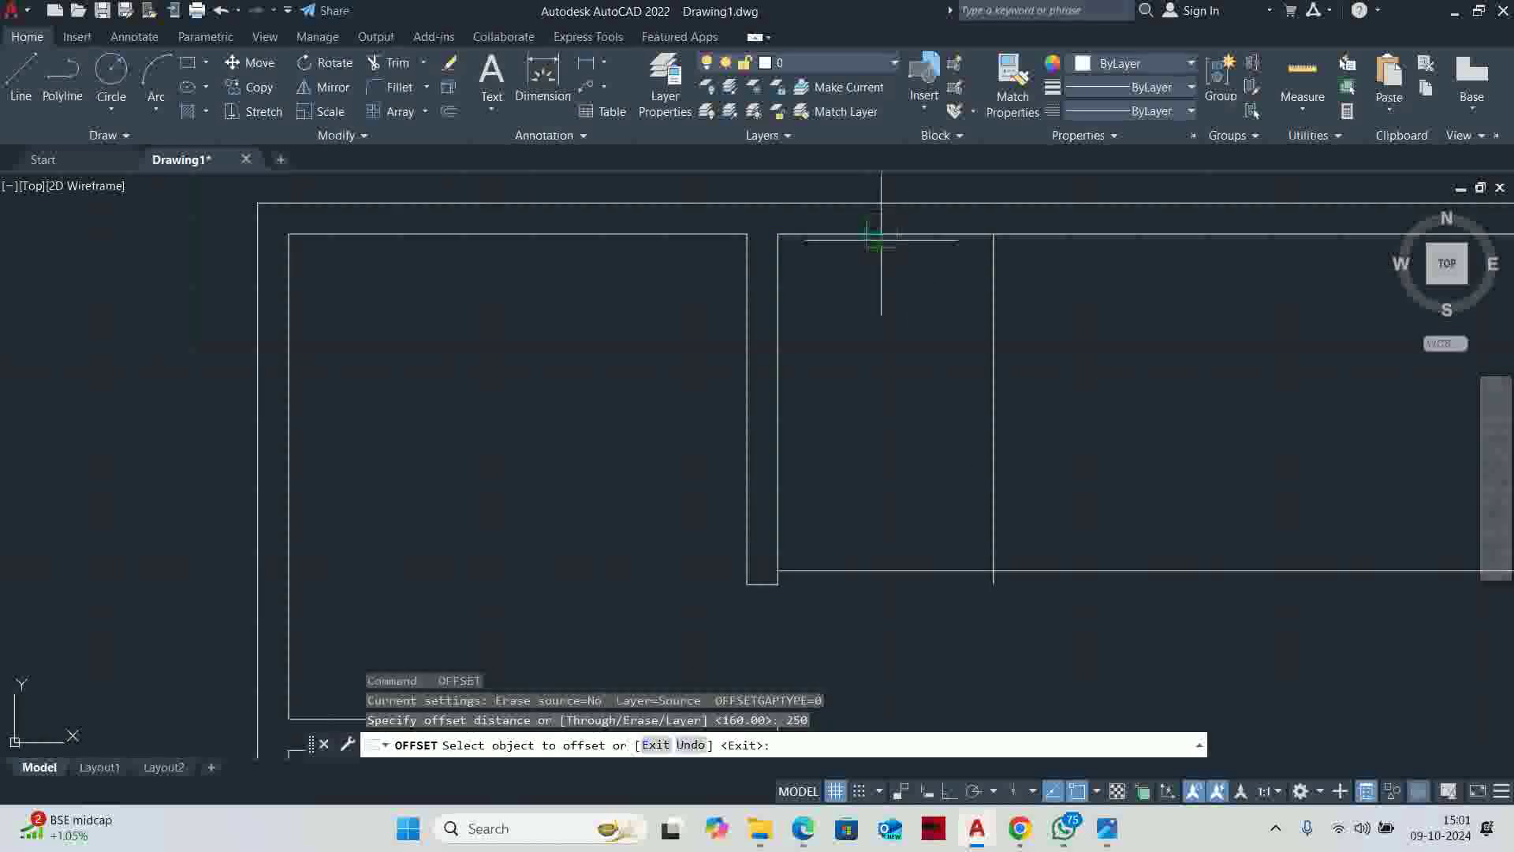
pyautogui.click(865, 378)
# Offset the 160x250 room's lower line downward and its right line outward by 10 cm to form the partition walls
pyautogui.press('Return')
pyautogui.moveTo(884, 460); pyautogui.dragTo(682, 374, button='middle')
pyautogui.press('Return')
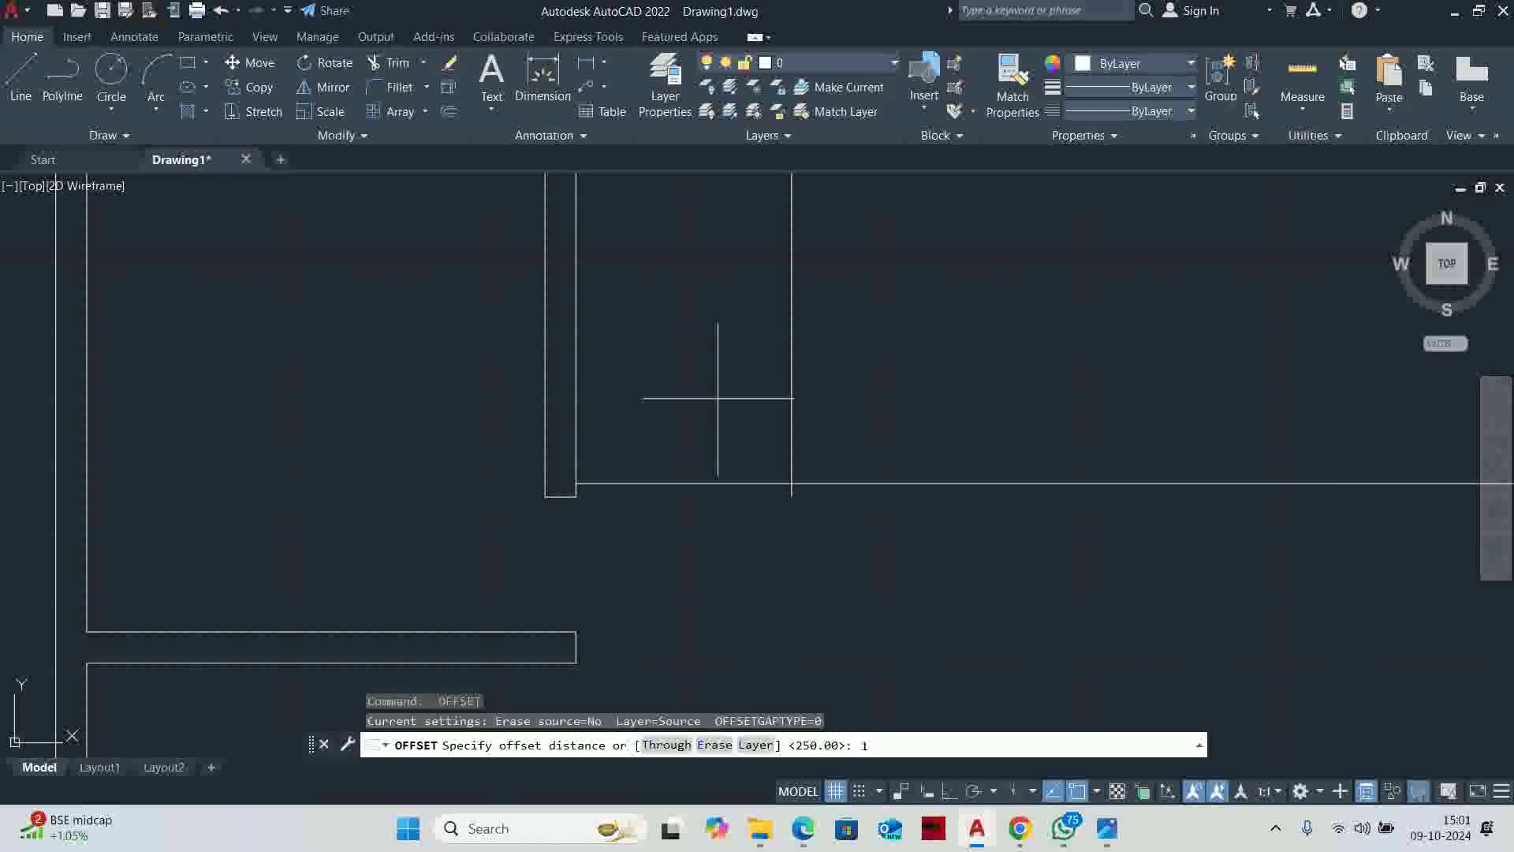
pyautogui.click(707, 483)
pyautogui.click(690, 565)
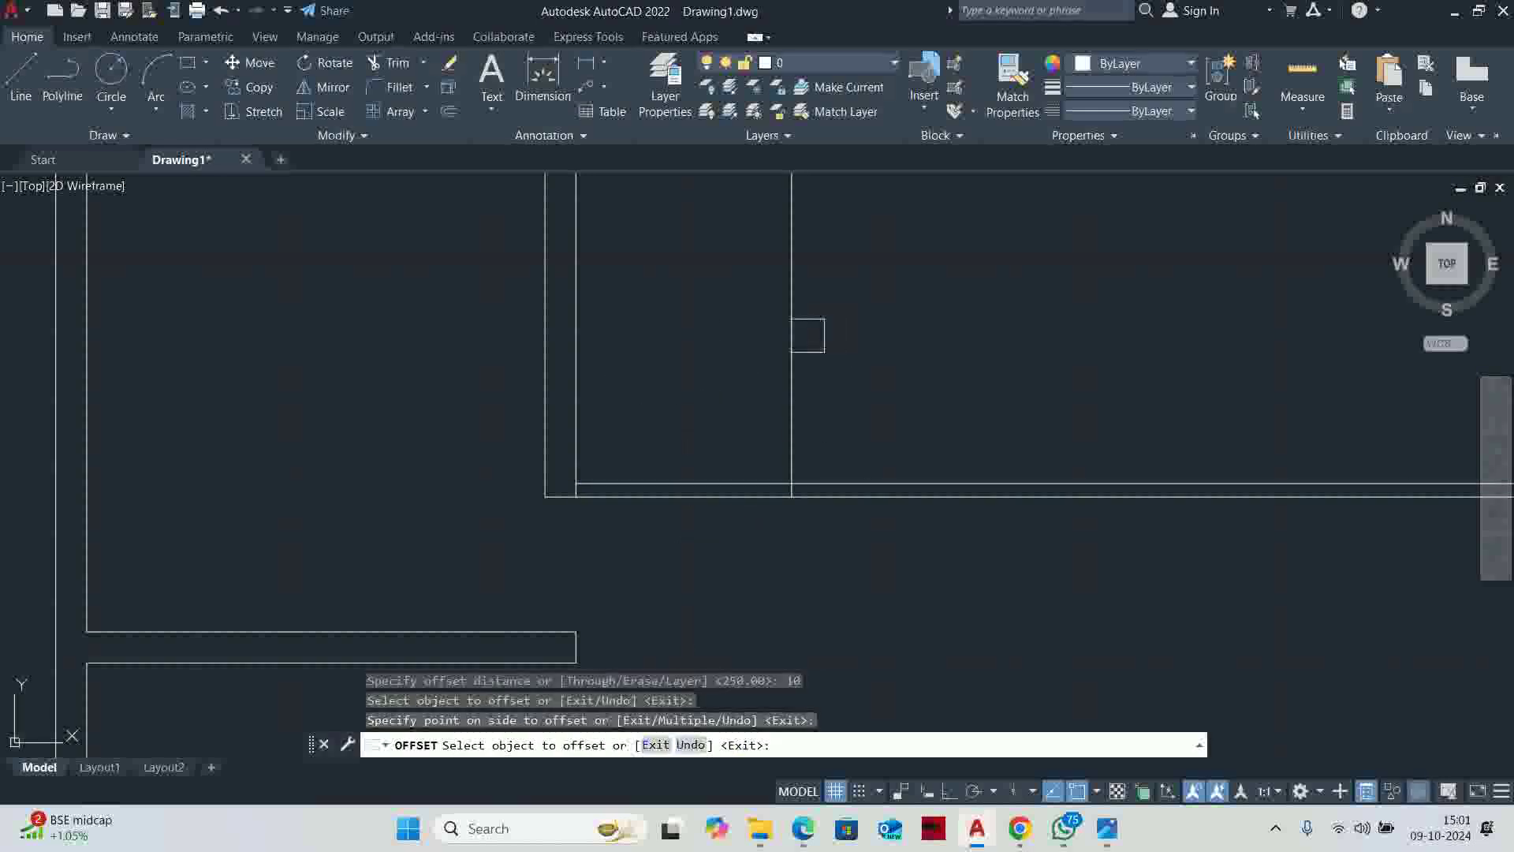
pyautogui.click(791, 335)
pyautogui.click(1001, 371)
pyautogui.press('Escape')
# Trim the horizontal partition lines that extend beyond the 160x250 room's lower-right corner
pyautogui.moveTo(925, 405); pyautogui.dragTo(929, 410, button='middle')
pyautogui.write('tr')
pyautogui.press('Return')
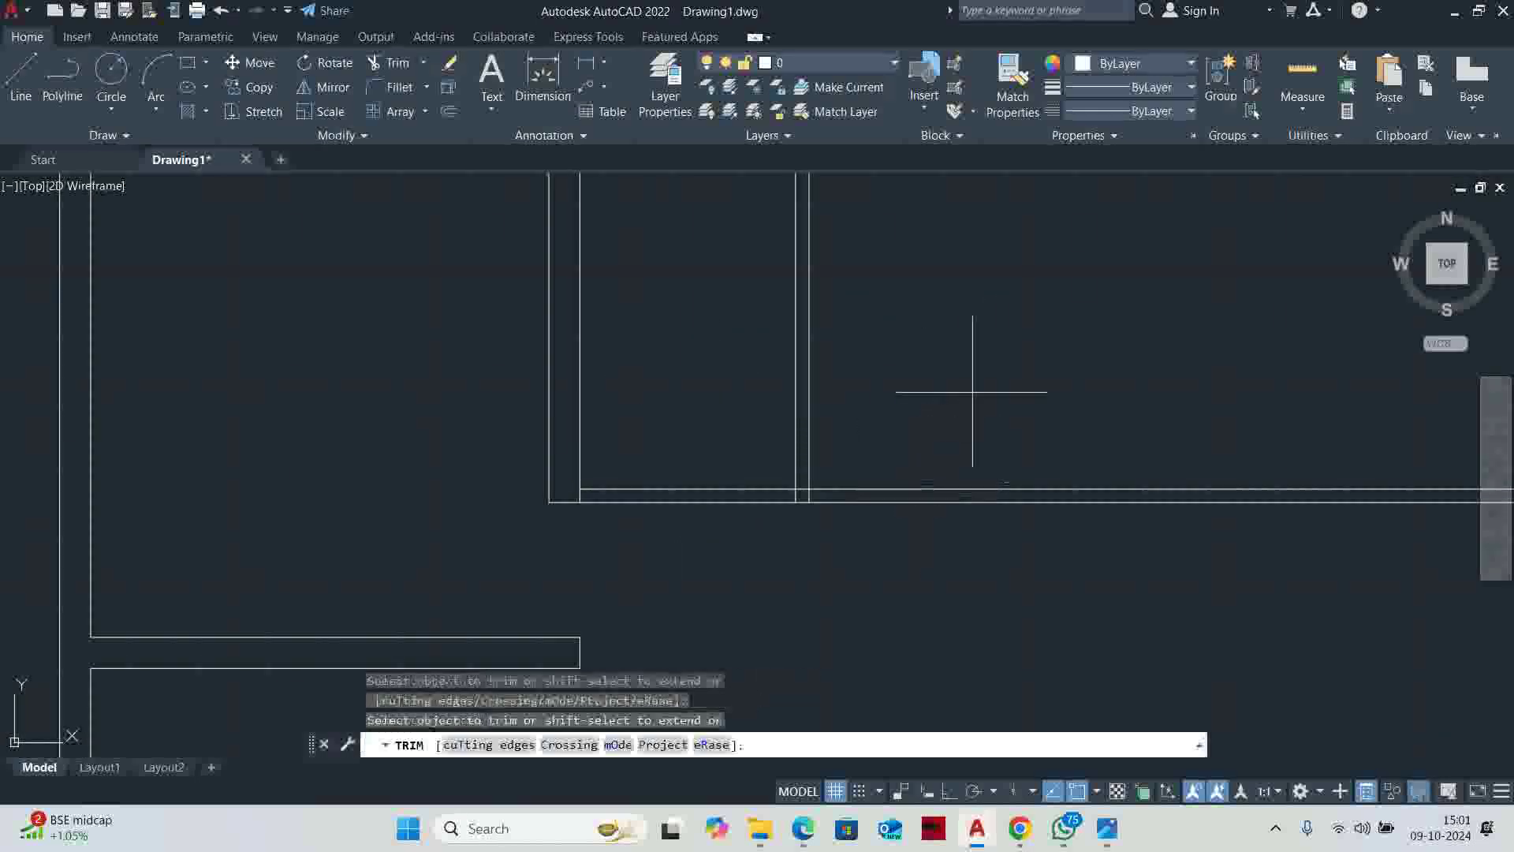
pyautogui.moveTo(973, 399); pyautogui.dragTo(783, 635)
# Trim the vertical line stubs that cross the lower partition at both bottom corners of the 160x250 room
pyautogui.scroll(2, 783, 635)
pyautogui.click(726, 493)
pyautogui.scroll(2, 789, 489)
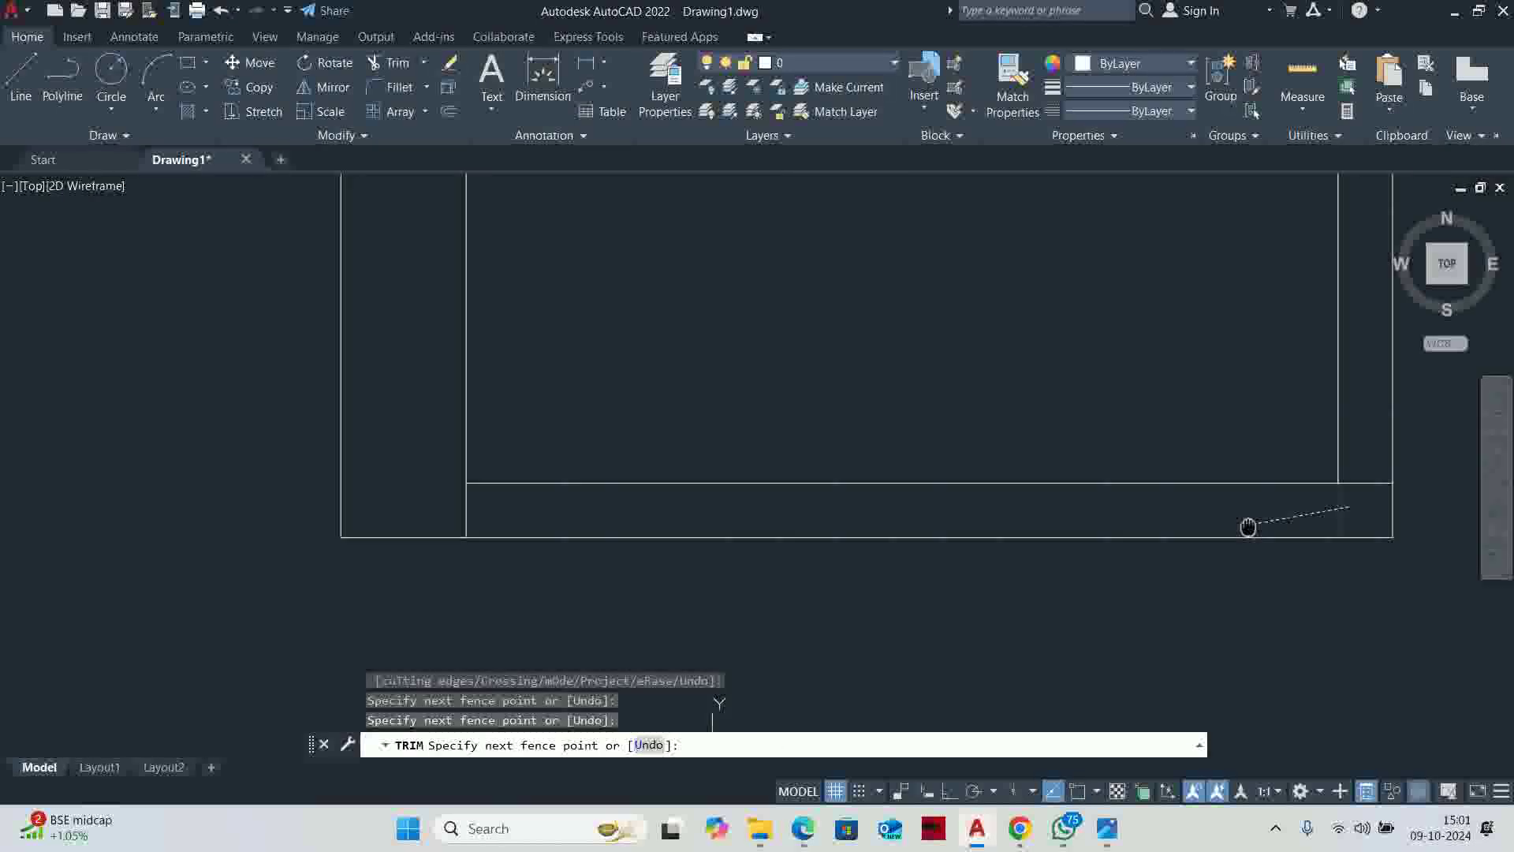
pyautogui.scroll(-1, 919, 505)
pyautogui.press('Return')
pyautogui.scroll(5, 851, 473)
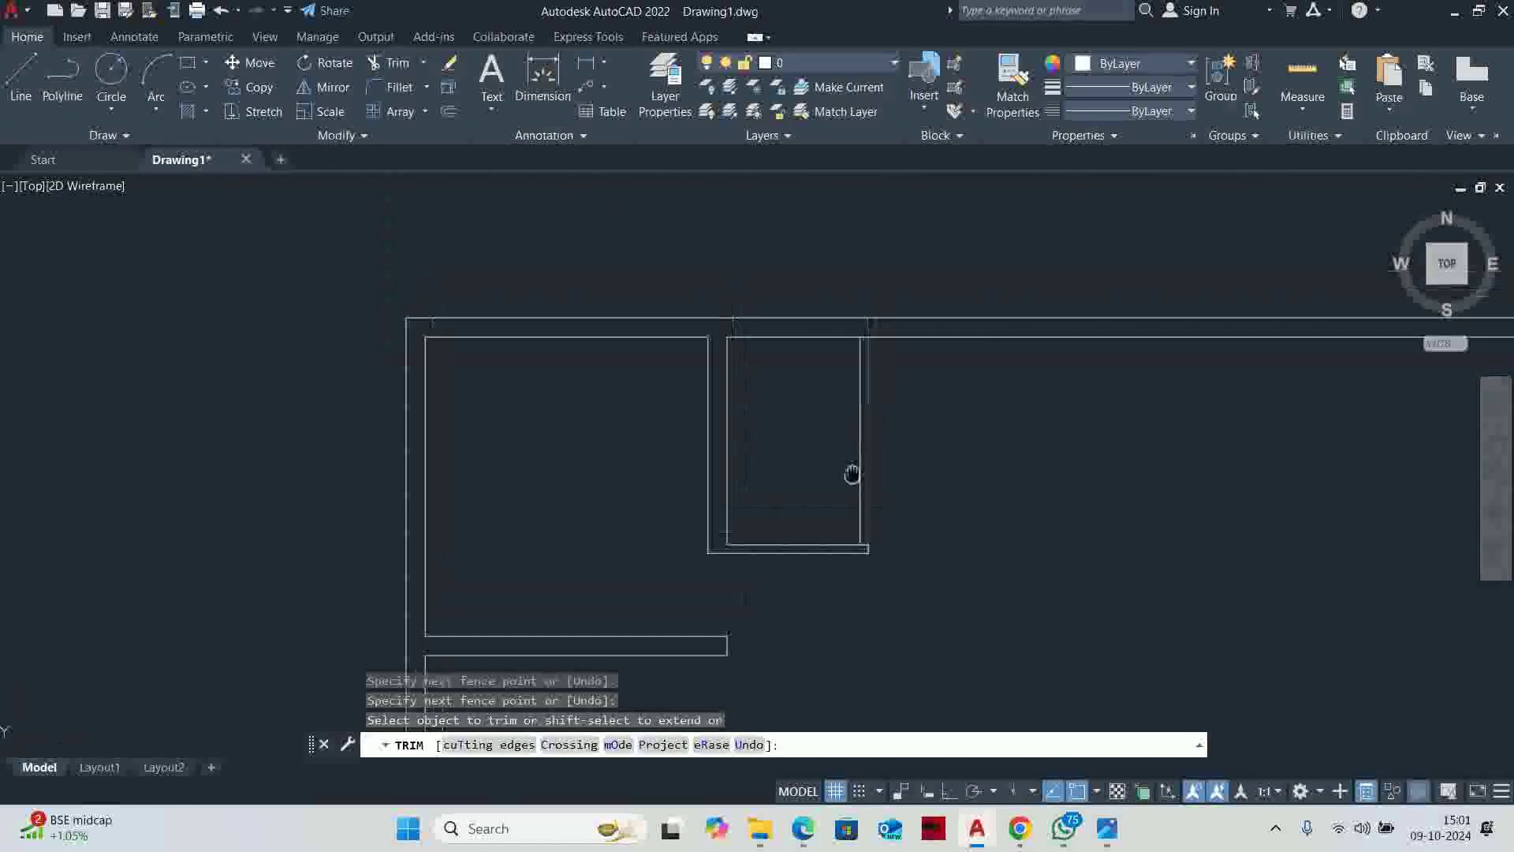
pyautogui.scroll(-4, 831, 615)
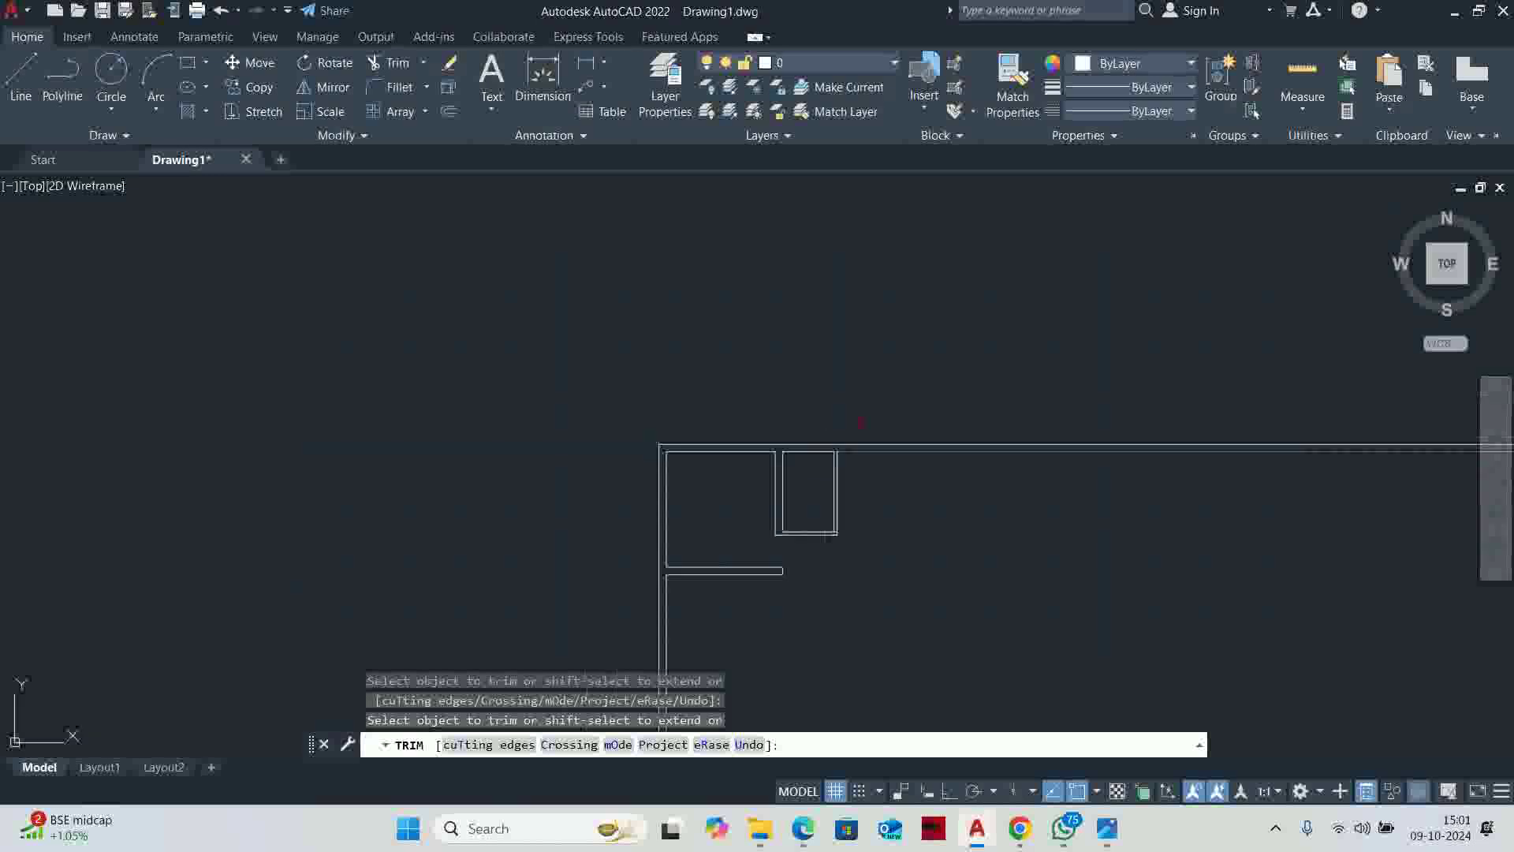
pyautogui.press('Escape')
# Examine the D2 door's location in the plan image and the door sizes in the specifications table
pyautogui.scroll(3, 783, 476)
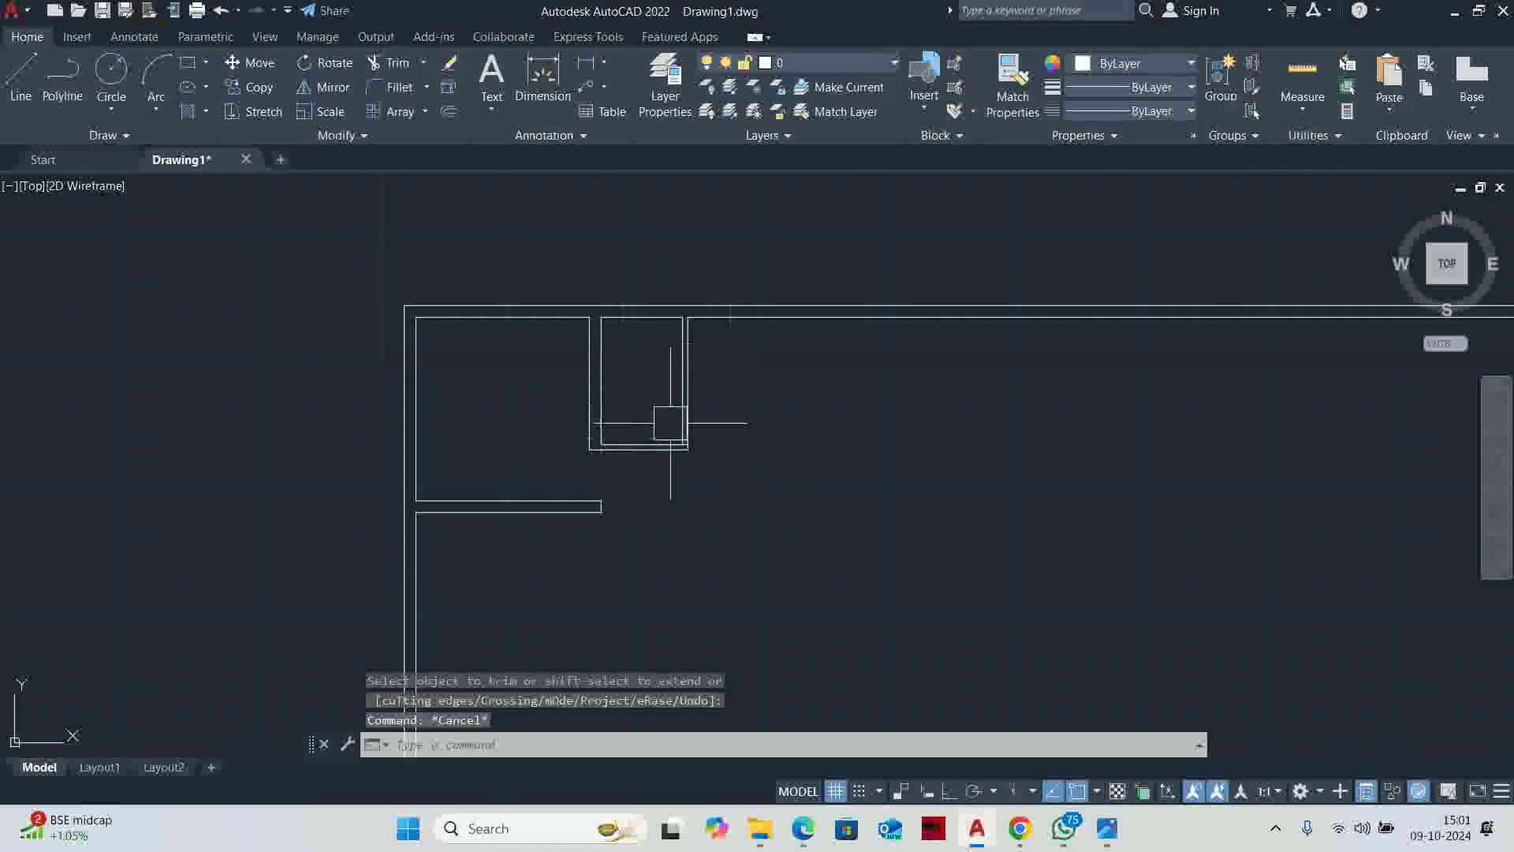
pyautogui.hotkey('alt', 'Tab')
pyautogui.scroll(-6, 890, 503)
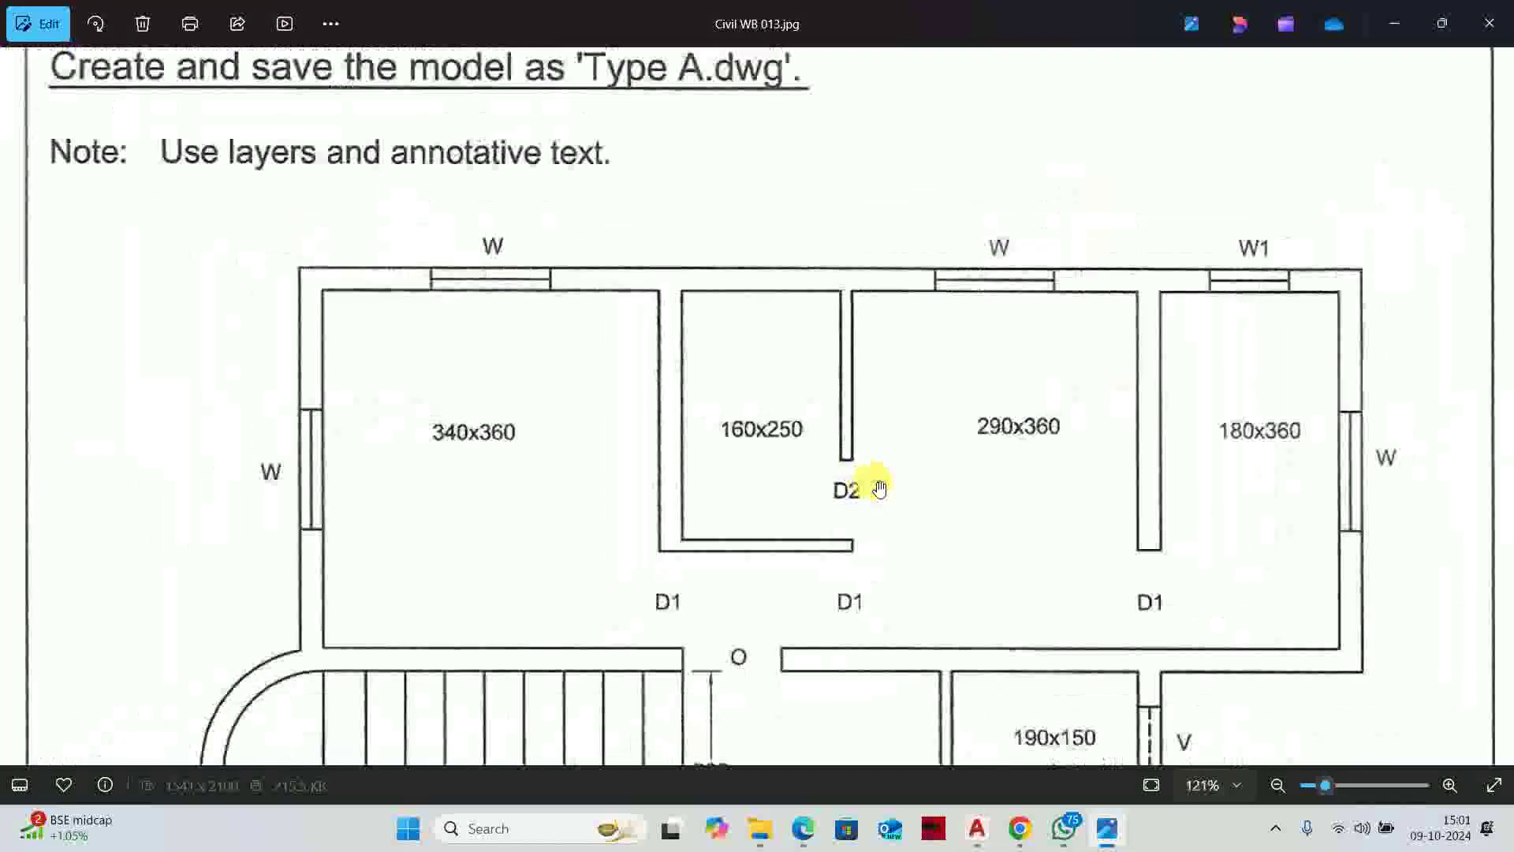
pyautogui.scroll(3, 828, 598)
pyautogui.scroll(6, 814, 691)
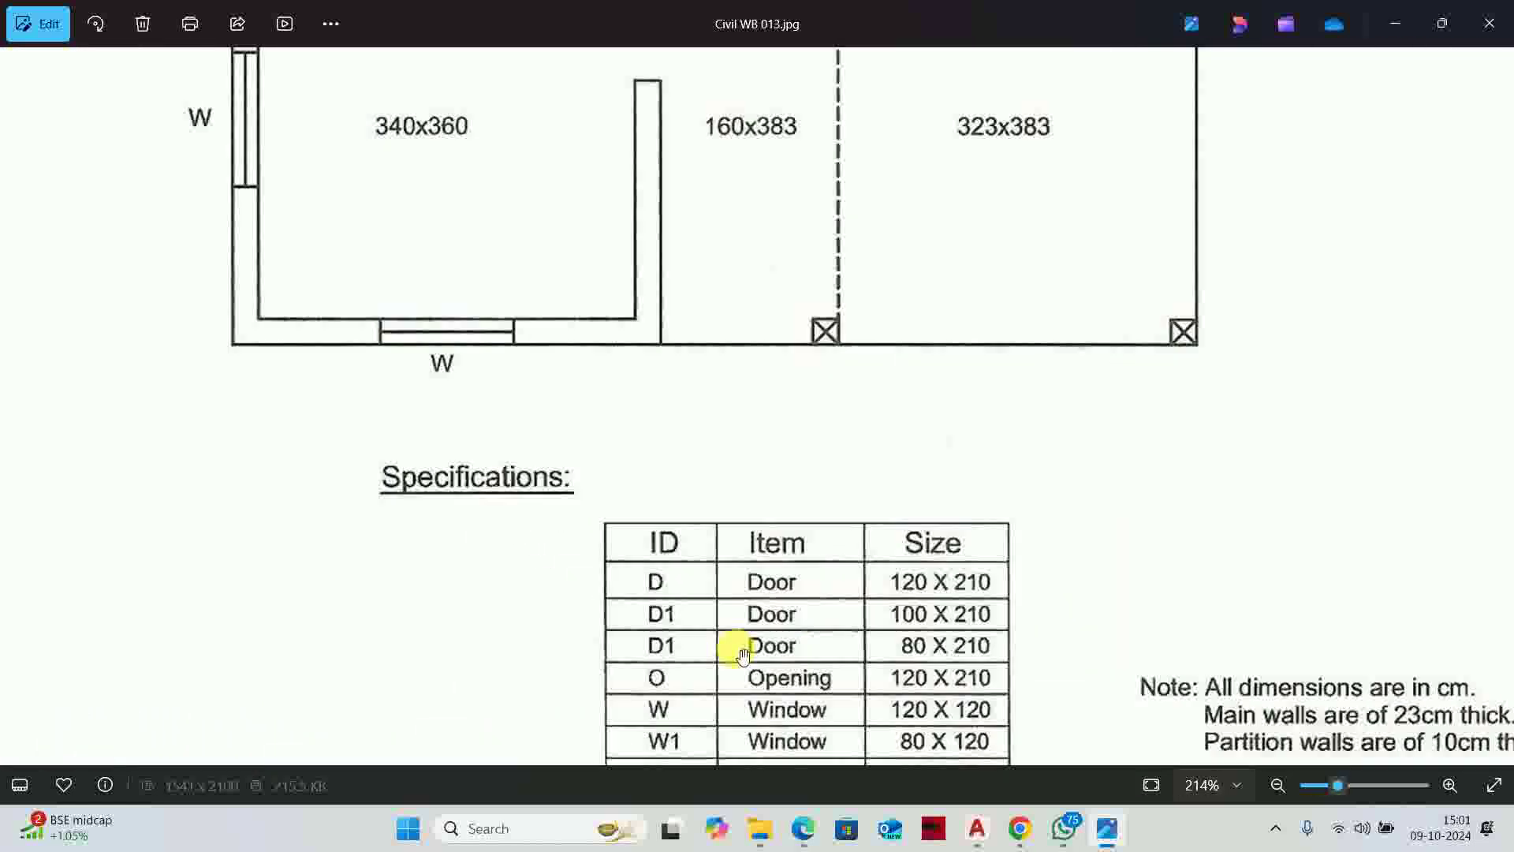
pyautogui.hotkey('alt', 'Tab')
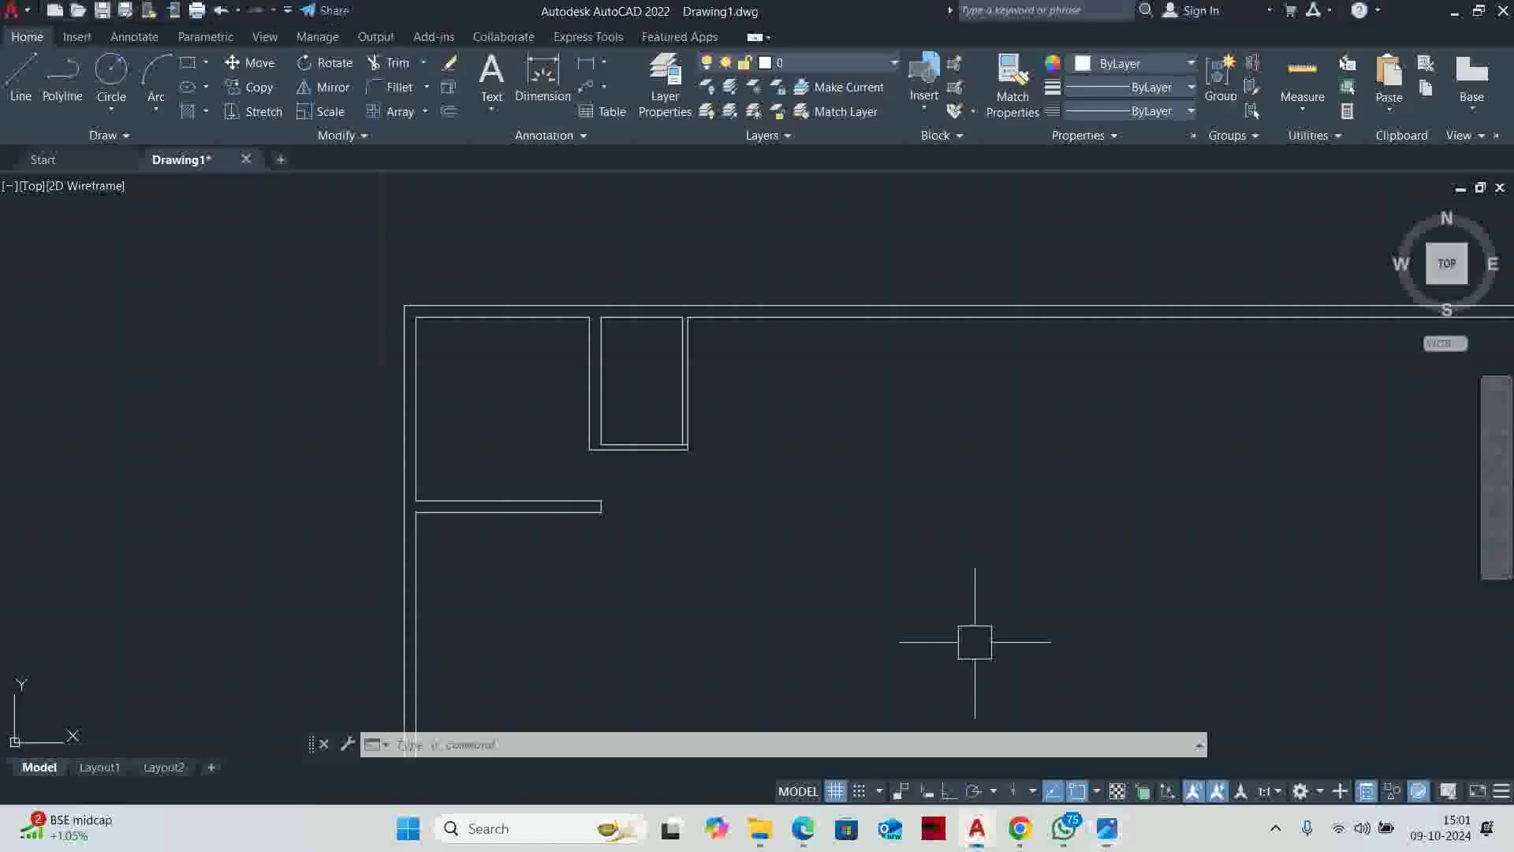
# Offset the 160x250 room's inner lower line 80 cm upward to mark the D2 door opening
pyautogui.scroll(3, 836, 529)
pyautogui.moveTo(699, 426); pyautogui.dragTo(733, 581, button='middle')
pyautogui.write('o')
pyautogui.press('Return')
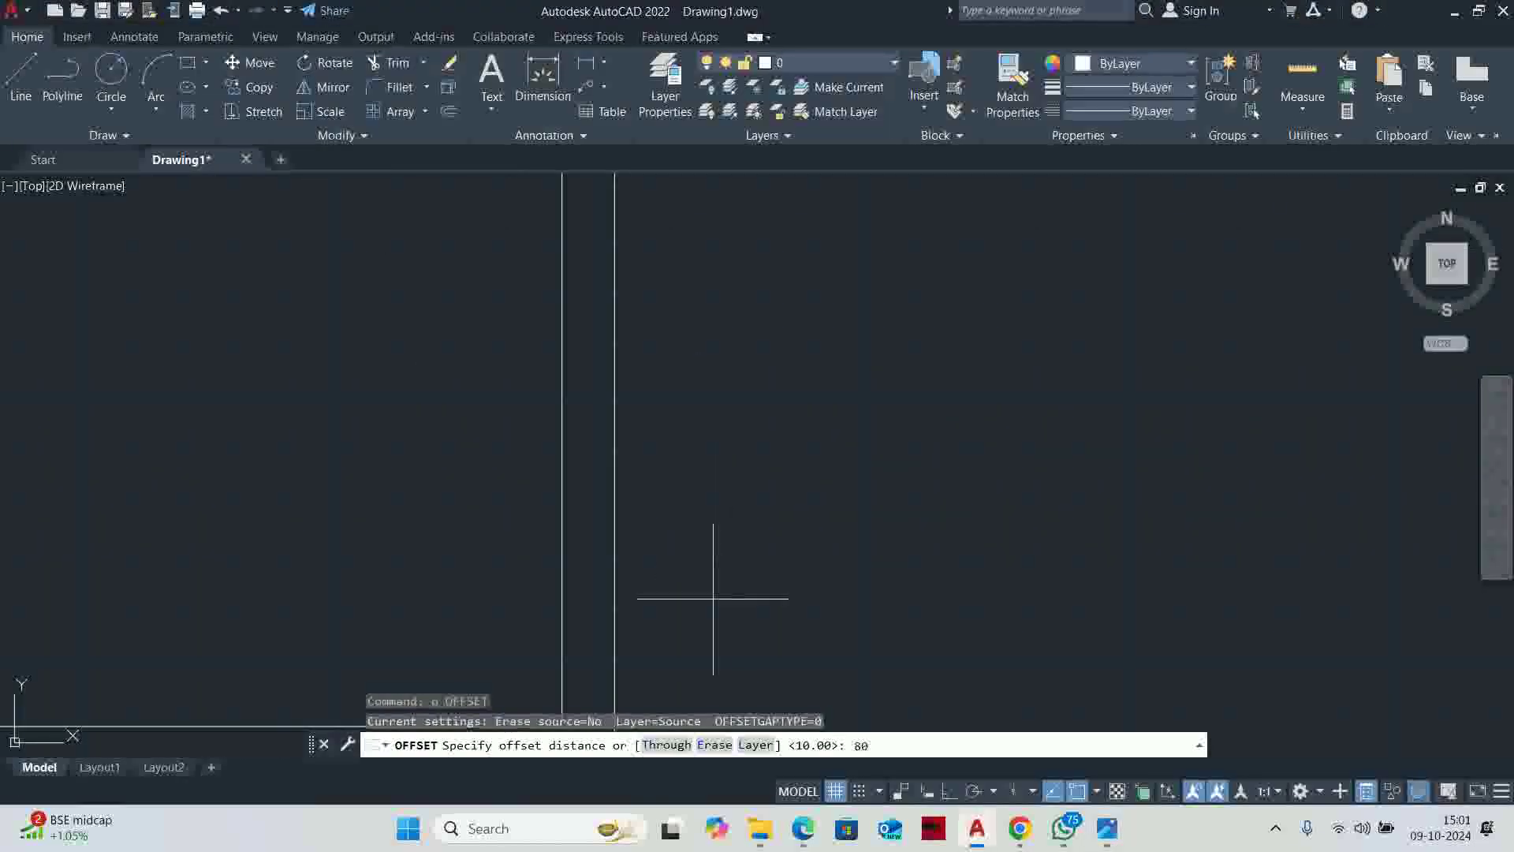
pyautogui.write('80')
pyautogui.press('Return')
pyautogui.scroll(-3, 713, 599)
pyautogui.scroll(3, 726, 608)
pyautogui.click(872, 533)
pyautogui.click(867, 347)
pyautogui.press('Return')
# Trim the right partition's lines across the D2 opening and the offset line's excess inside the 160x250 room
pyautogui.scroll(2, 882, 360)
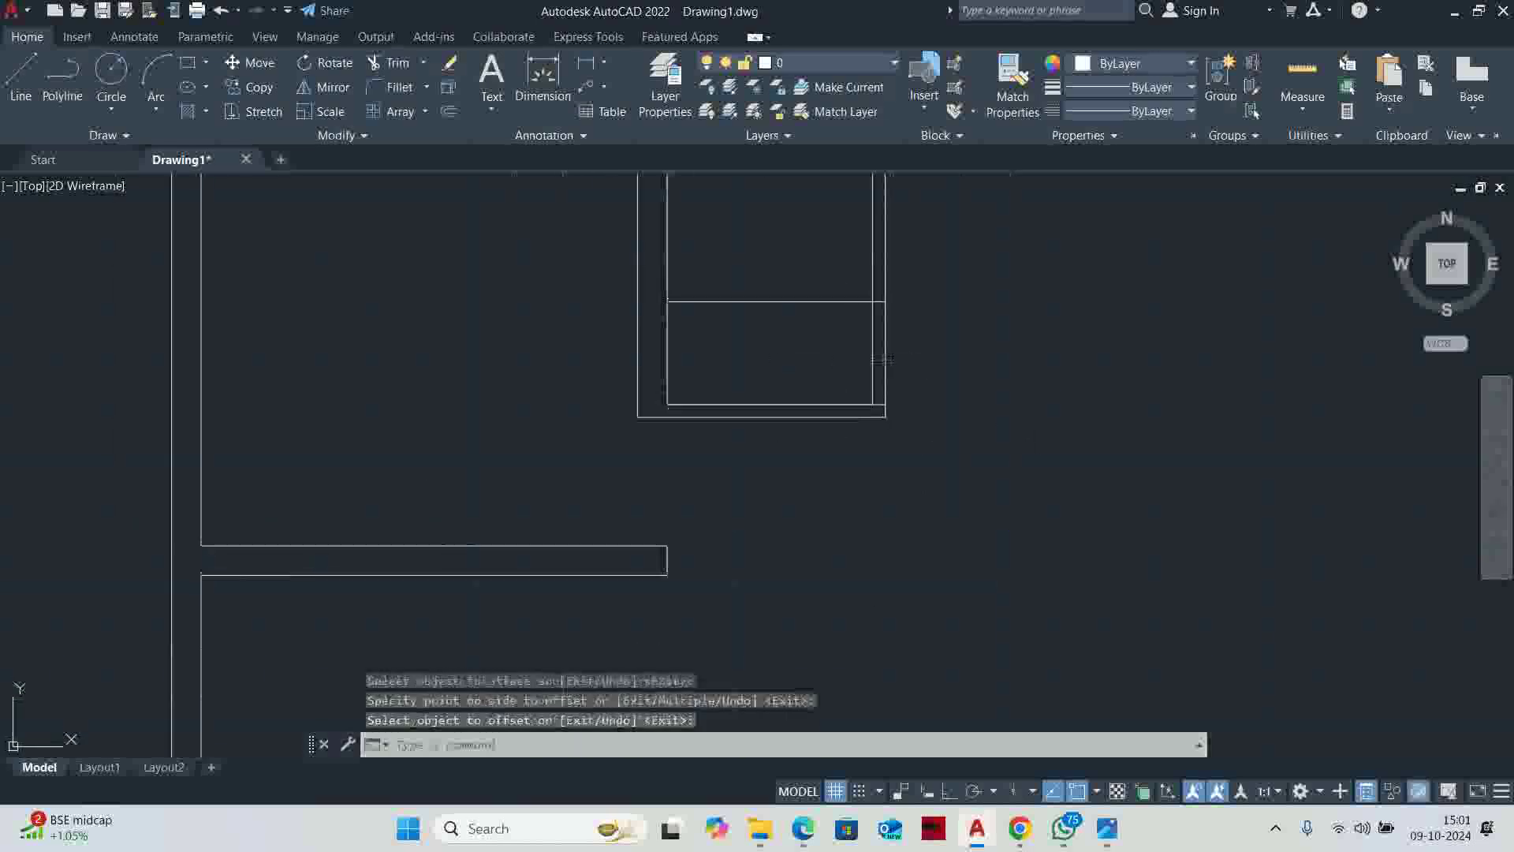
pyautogui.moveTo(882, 360); pyautogui.dragTo(698, 449, button='middle')
pyautogui.write('tr')
pyautogui.press('Return')
pyautogui.click(615, 409)
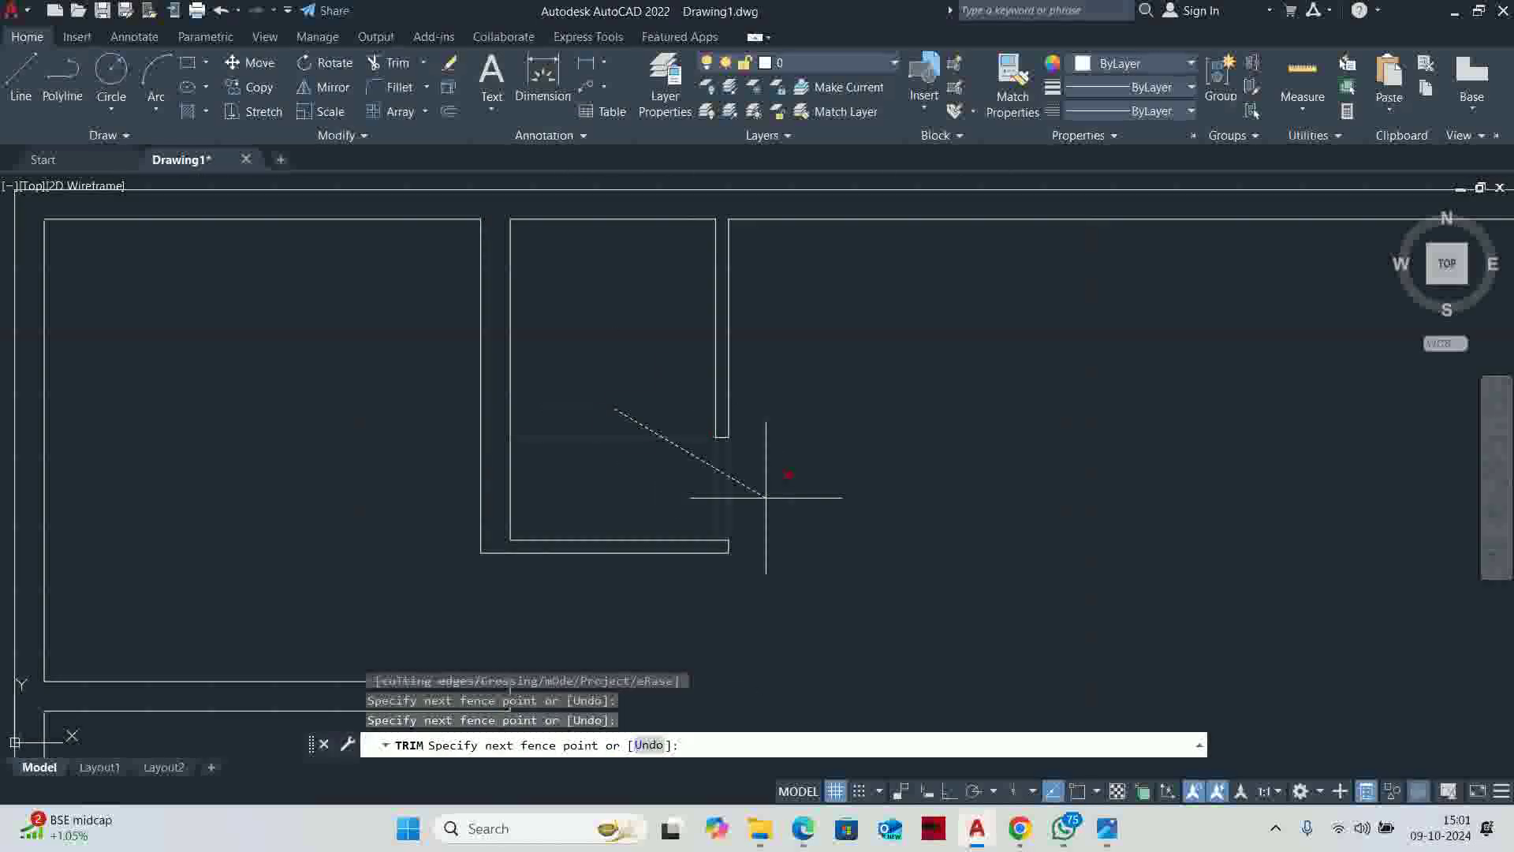
pyautogui.press('Return')
pyautogui.scroll(-3, 765, 497)
pyautogui.press('Escape')
pyautogui.press('Escape')
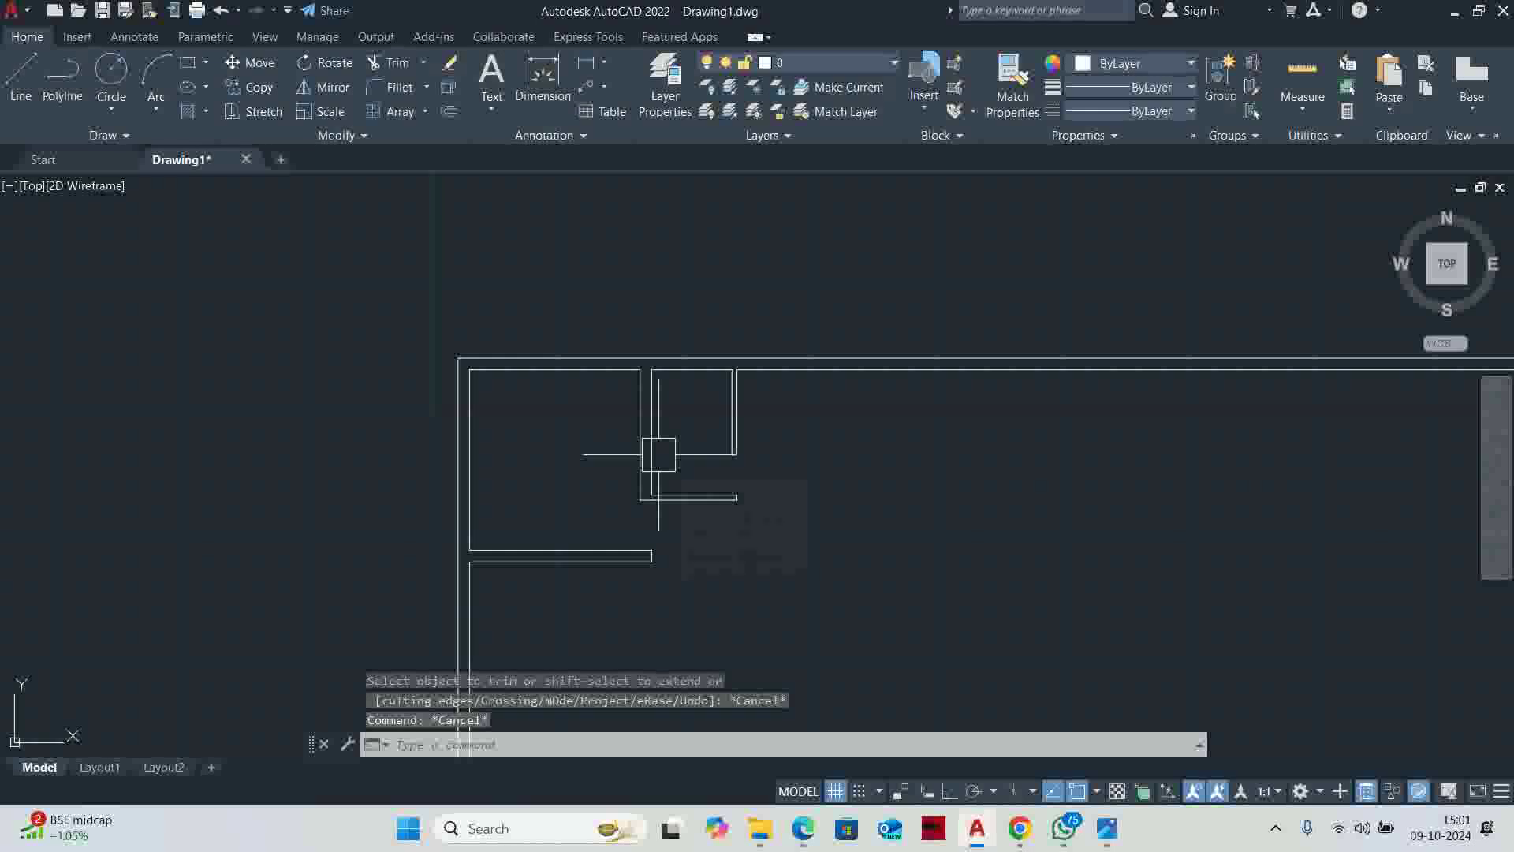
# Switch to the plan image and look up the size of the room to the right of the 160x250 room
pyautogui.hotkey('alt', 'Tab')
pyautogui.scroll(-5, 763, 500)
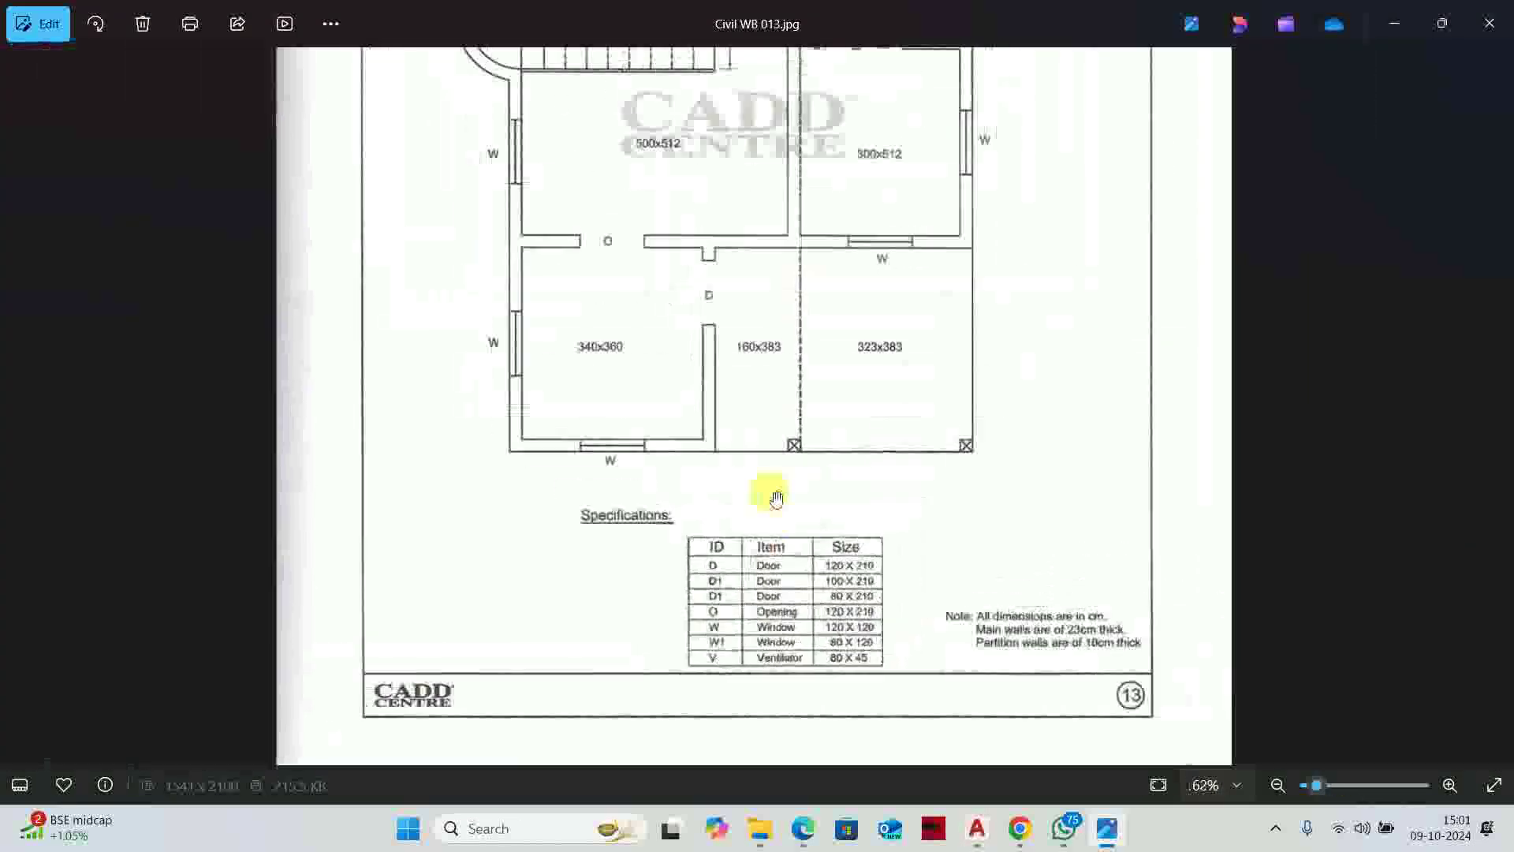
pyautogui.scroll(-2, 821, 210)
pyautogui.scroll(5, 825, 240)
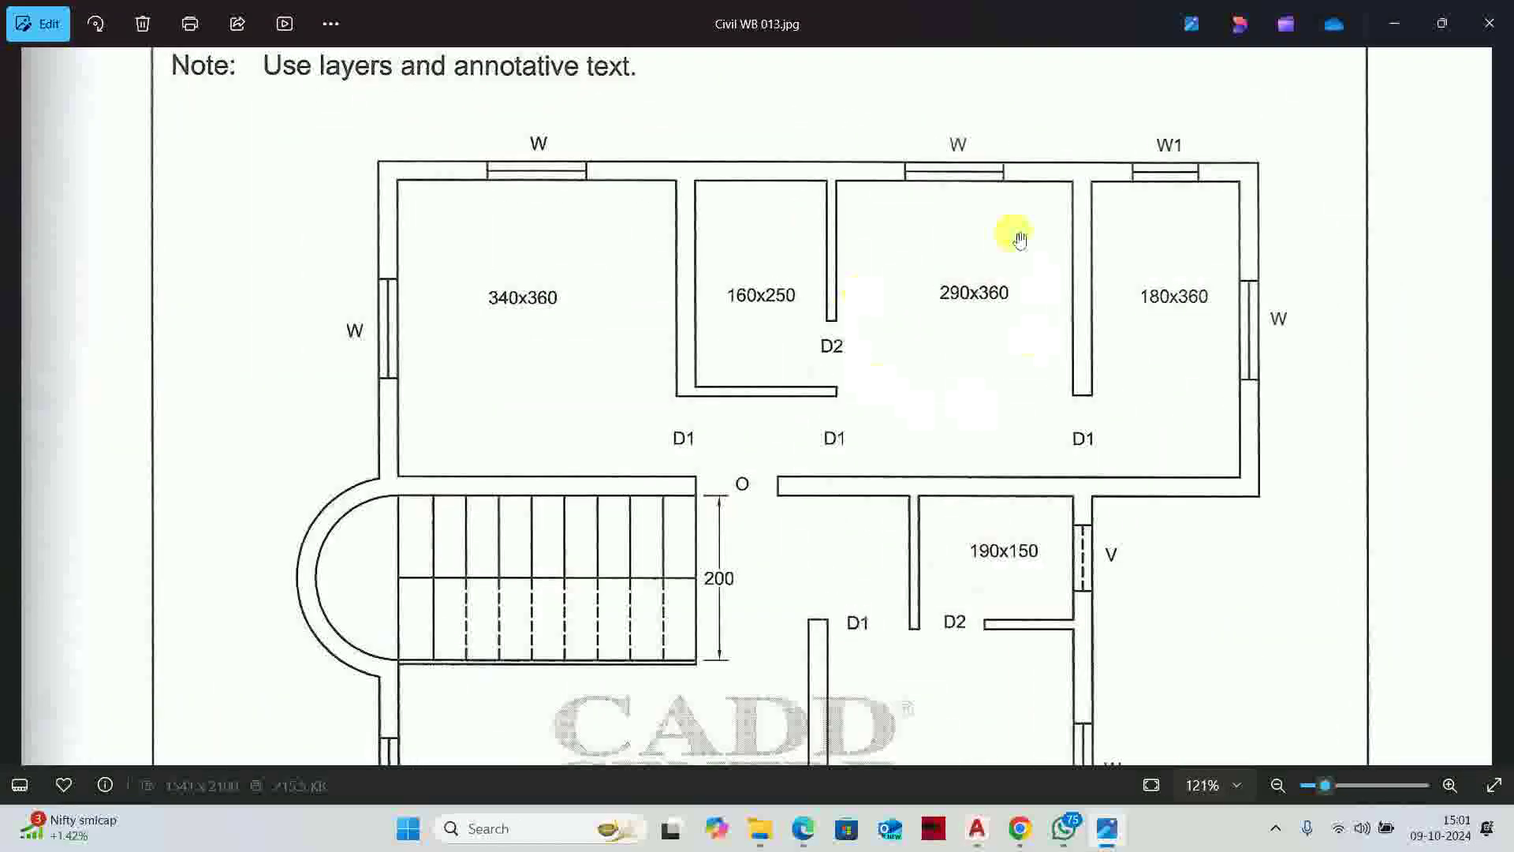
pyautogui.hotkey('alt', 'Tab')
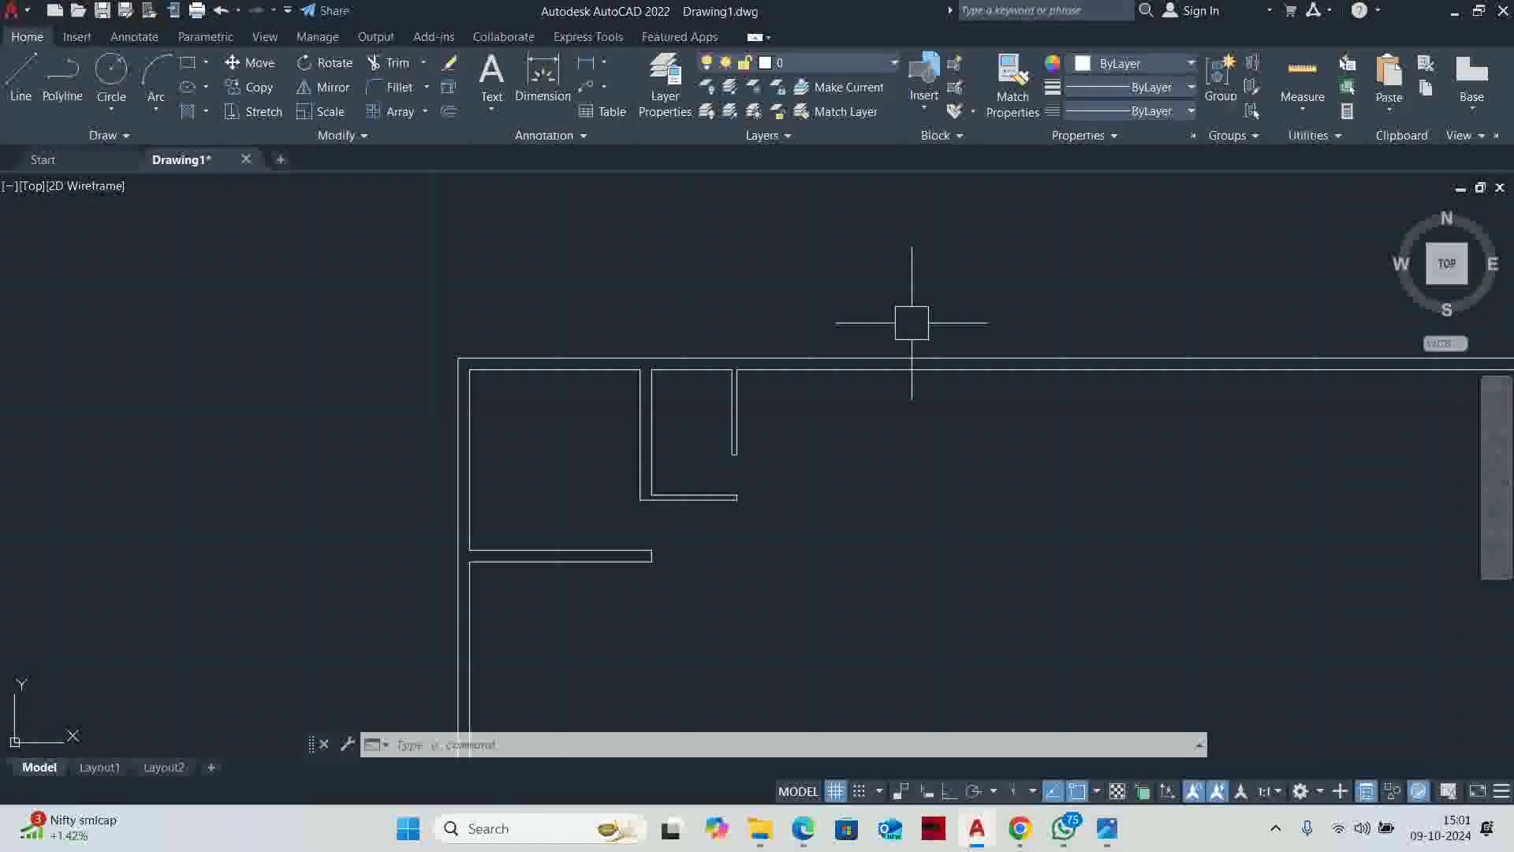
# Offset the outer right line of the 160x250 room's partition 290 cm to the right for the 290x360 room
pyautogui.write('o')
pyautogui.press('Return')
pyautogui.write('29')
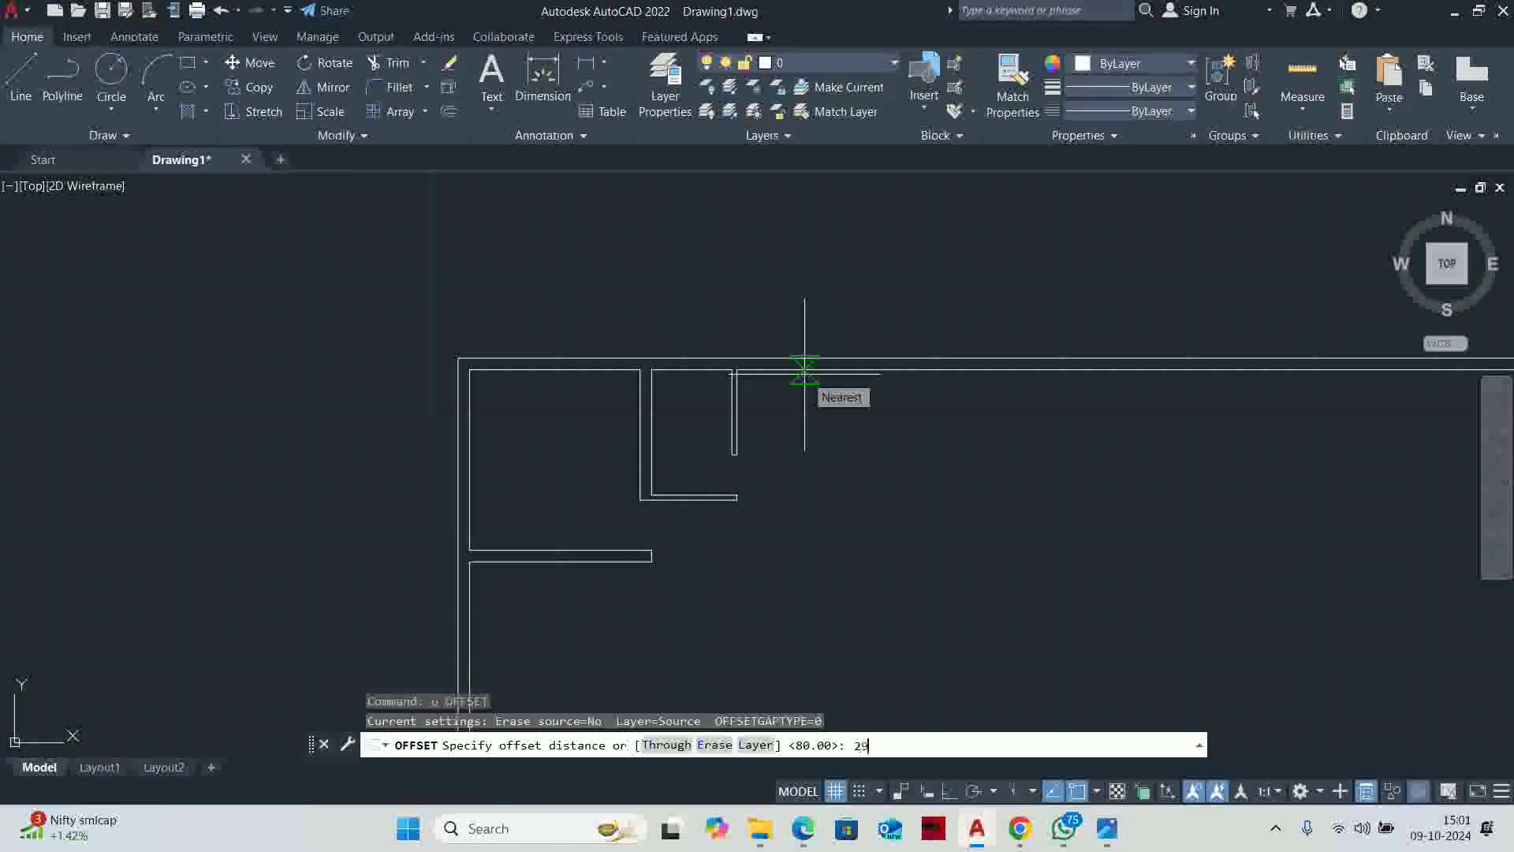
pyautogui.write('0')
pyautogui.press('Return')
pyautogui.scroll(2, 780, 339)
pyautogui.click(679, 436)
pyautogui.click(797, 410)
pyautogui.press('Return')
# Offset the upper wall's inner line 360 cm downward to set the depth of the 290x360 room
pyautogui.press('Return')
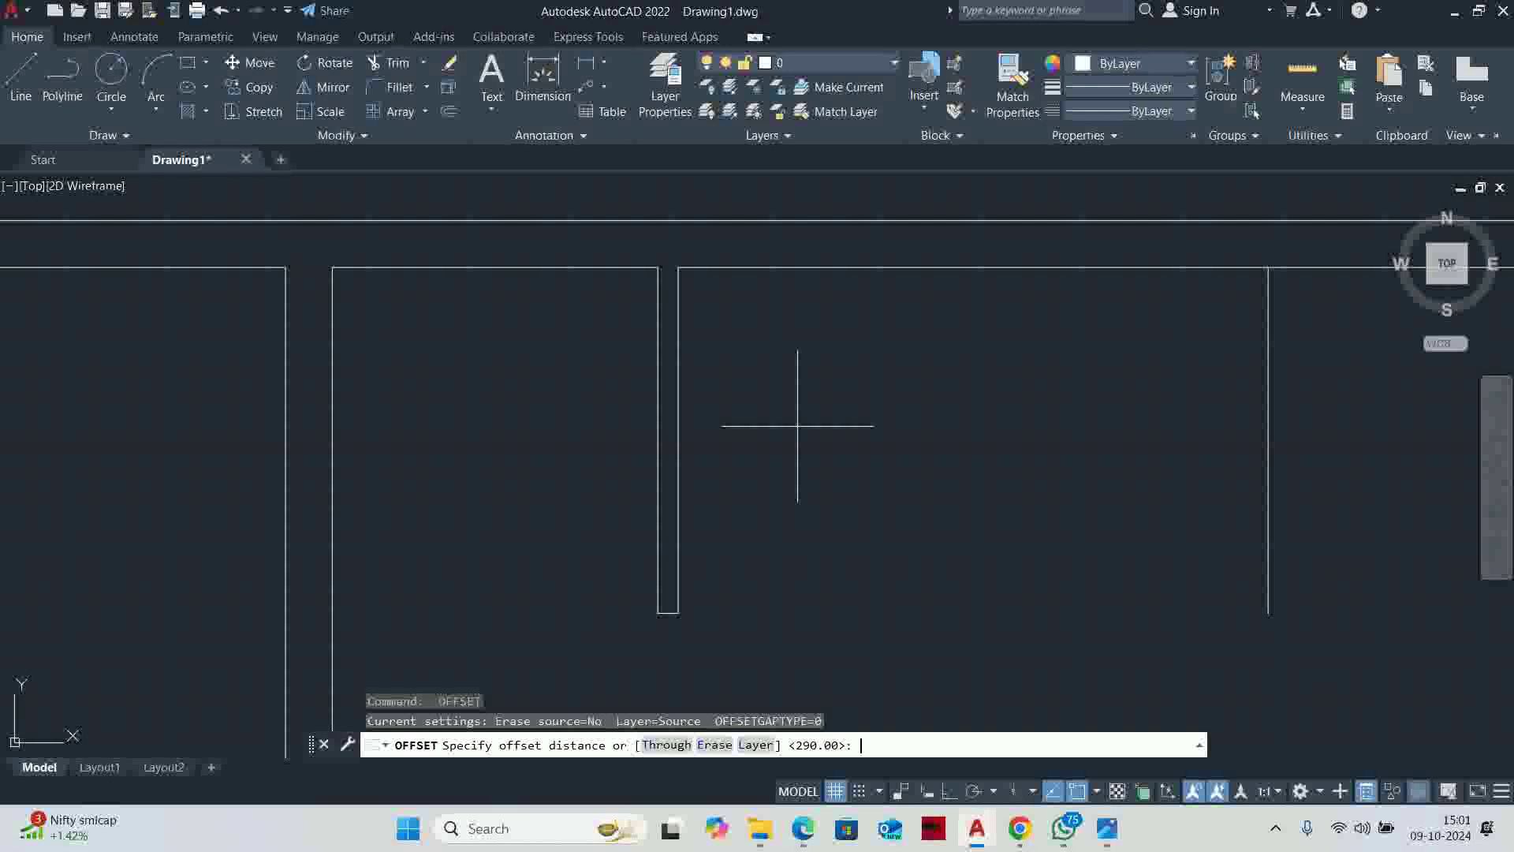
pyautogui.write('360')
pyautogui.press('Return')
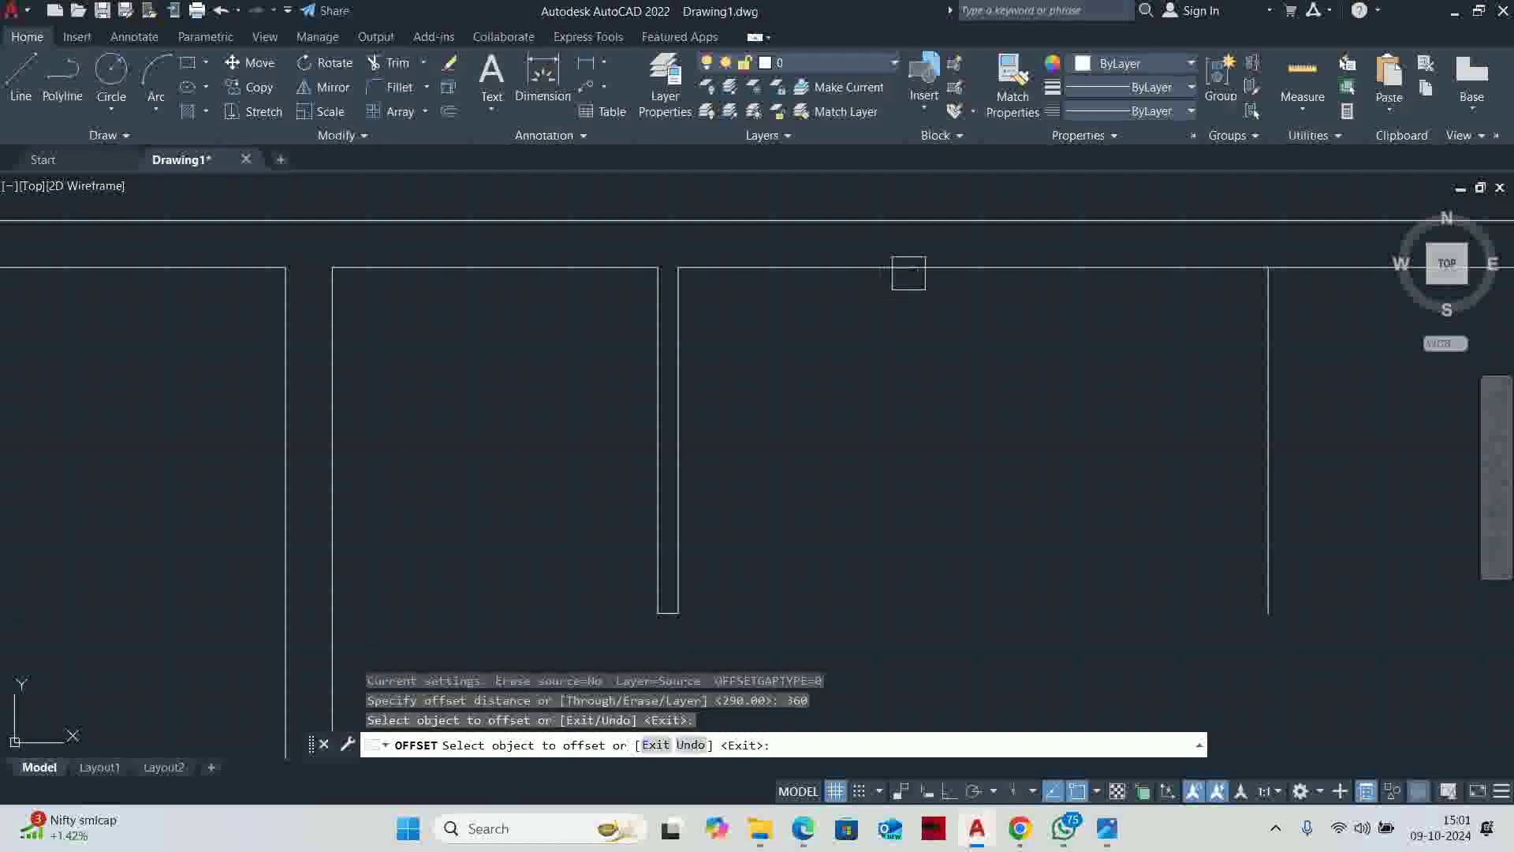
pyautogui.click(906, 269)
pyautogui.scroll(-3, 937, 338)
pyautogui.click(903, 432)
pyautogui.scroll(3, 903, 432)
pyautogui.press('Return')
# Offset the 290x360 room's lower line 23 cm downward to give the wall its thickness
pyautogui.press('Return')
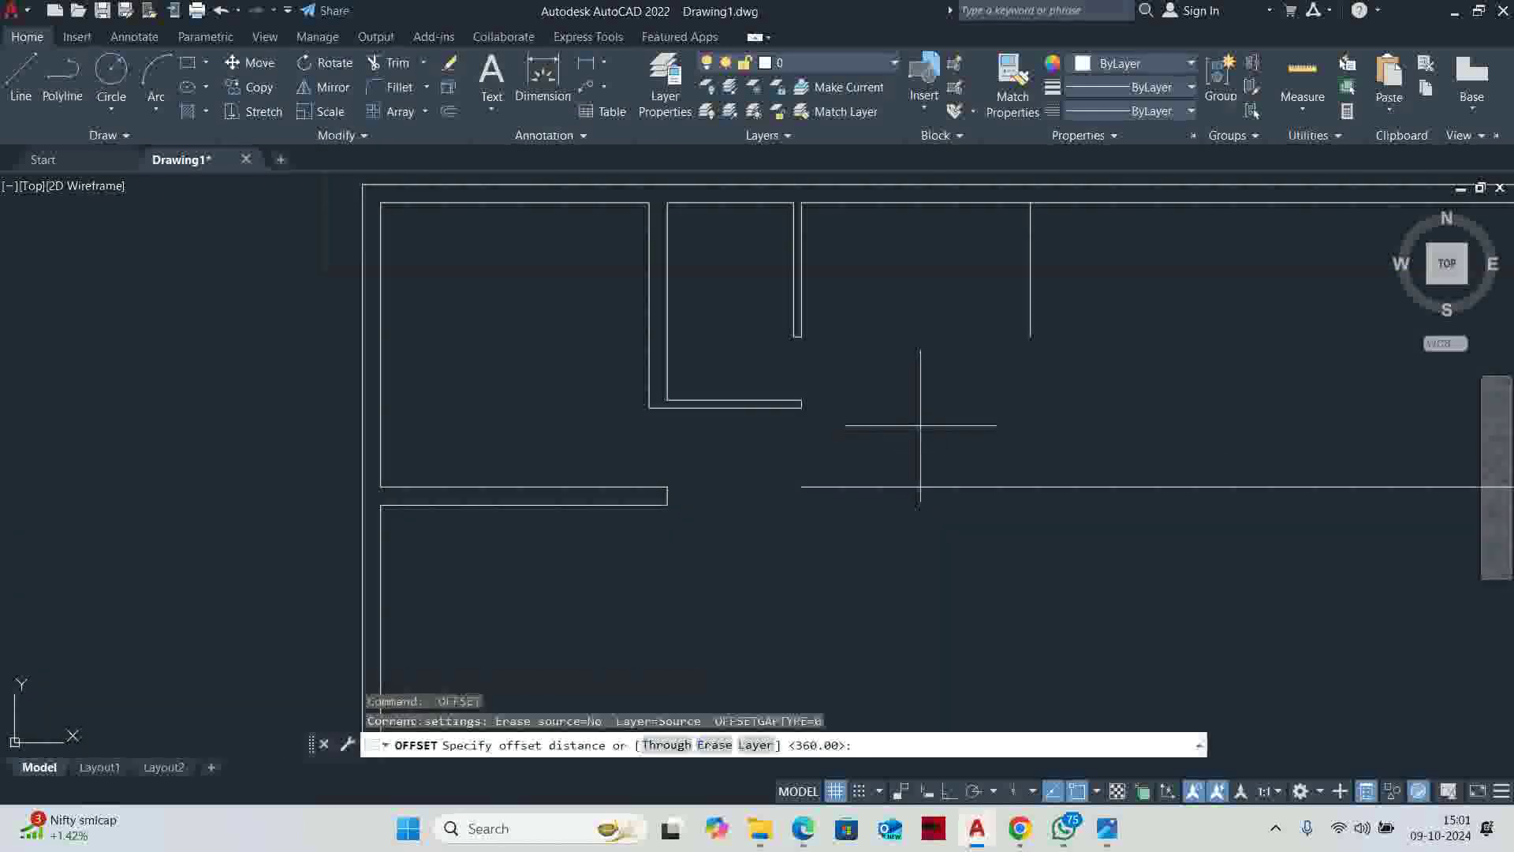
pyautogui.write('23')
pyautogui.press('Return')
pyautogui.click(950, 485)
pyautogui.click(929, 583)
pyautogui.press('Return')
# Check the plan image and offset the 290x360 room's right line 23 cm to the right as a main wall
pyautogui.press('Return')
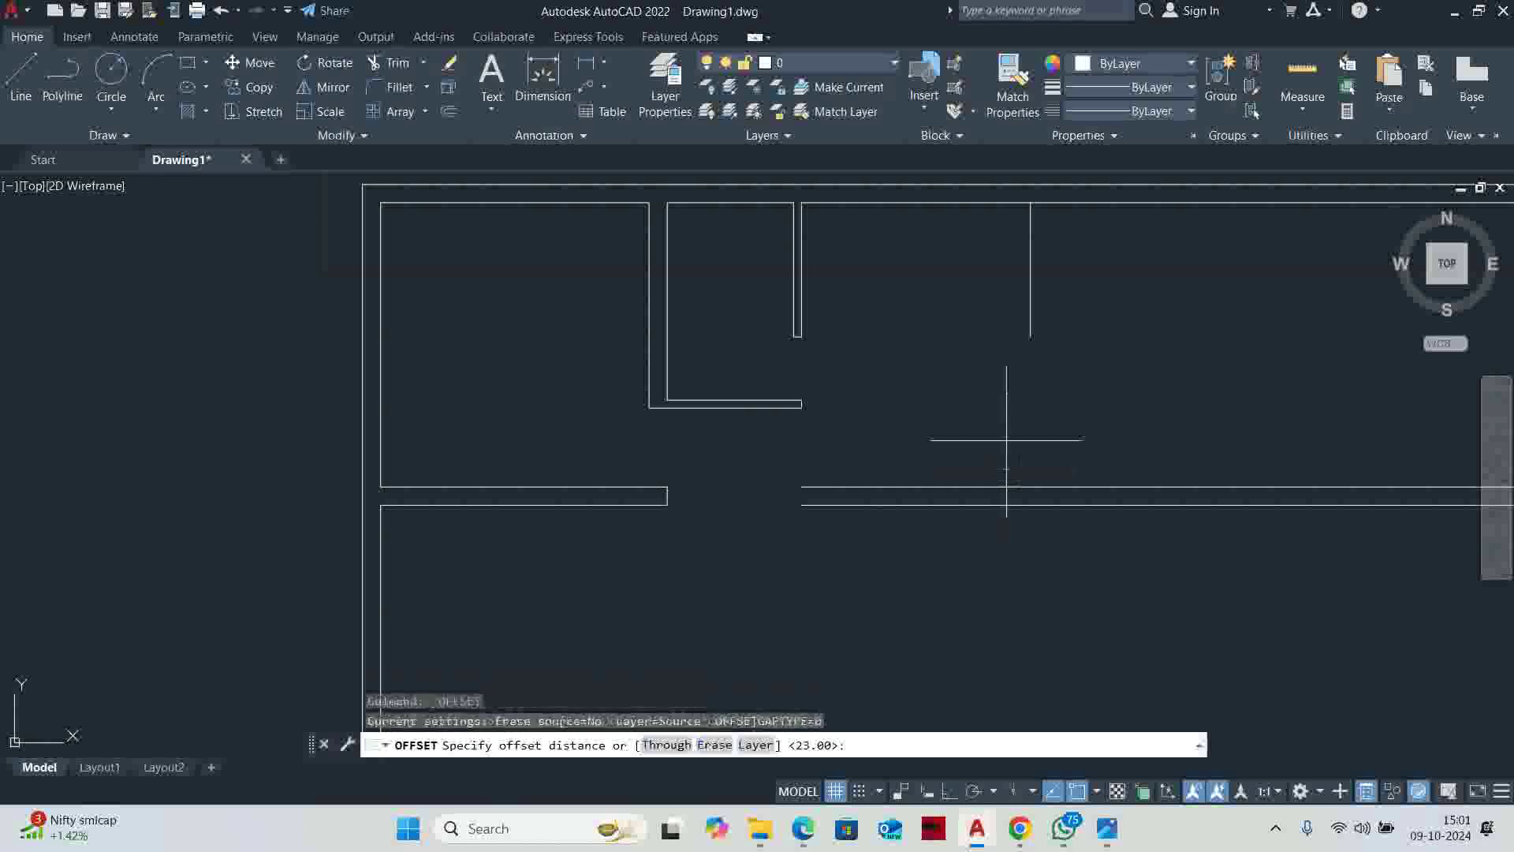
pyautogui.press('Return')
pyautogui.click(1107, 827)
pyautogui.click(1107, 828)
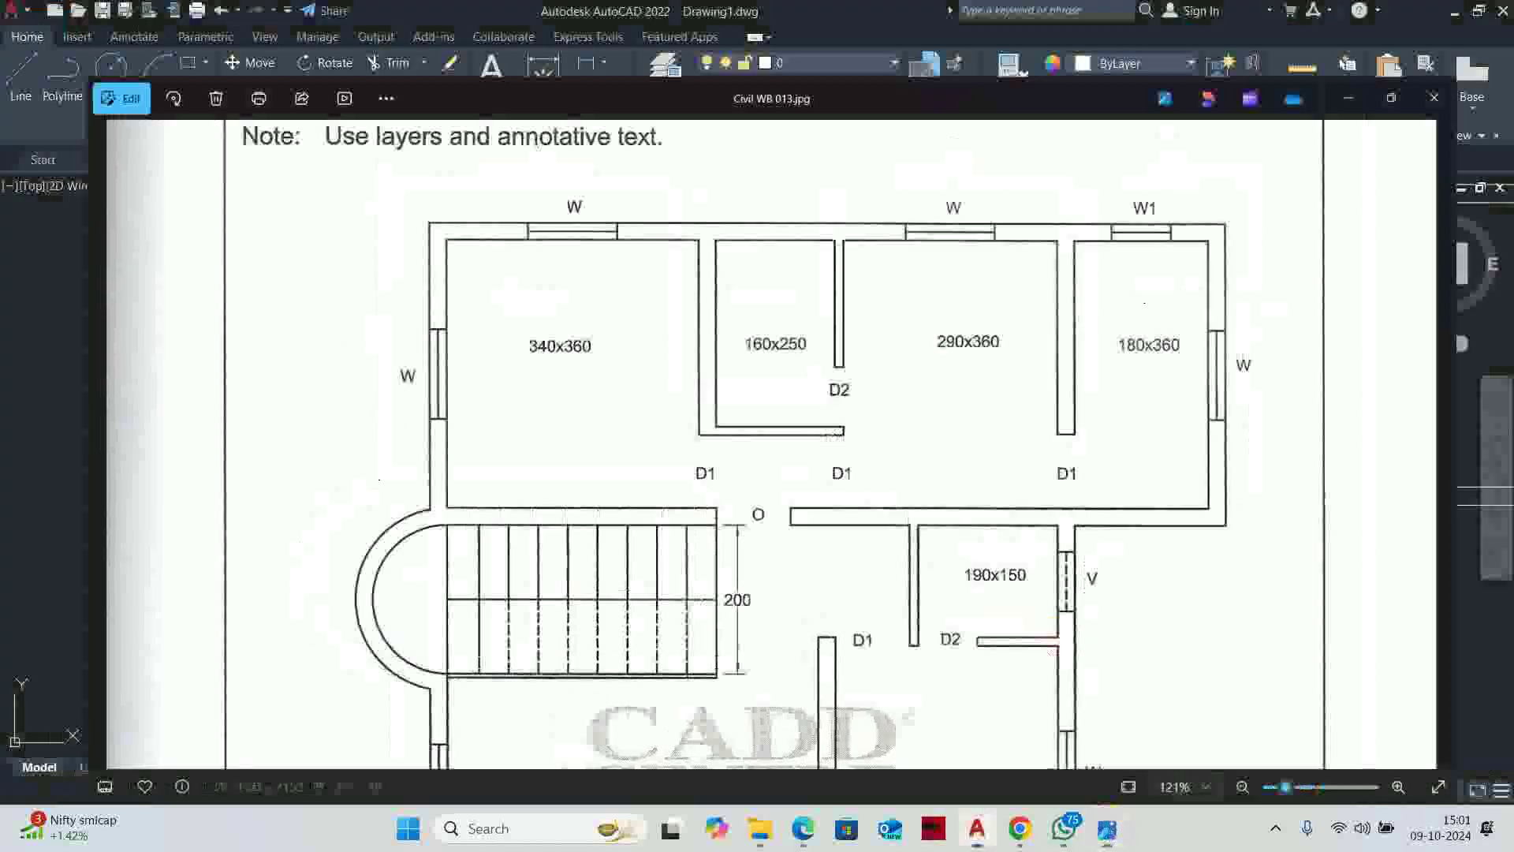
pyautogui.click(1029, 268)
pyautogui.click(1262, 294)
pyautogui.press('Escape')
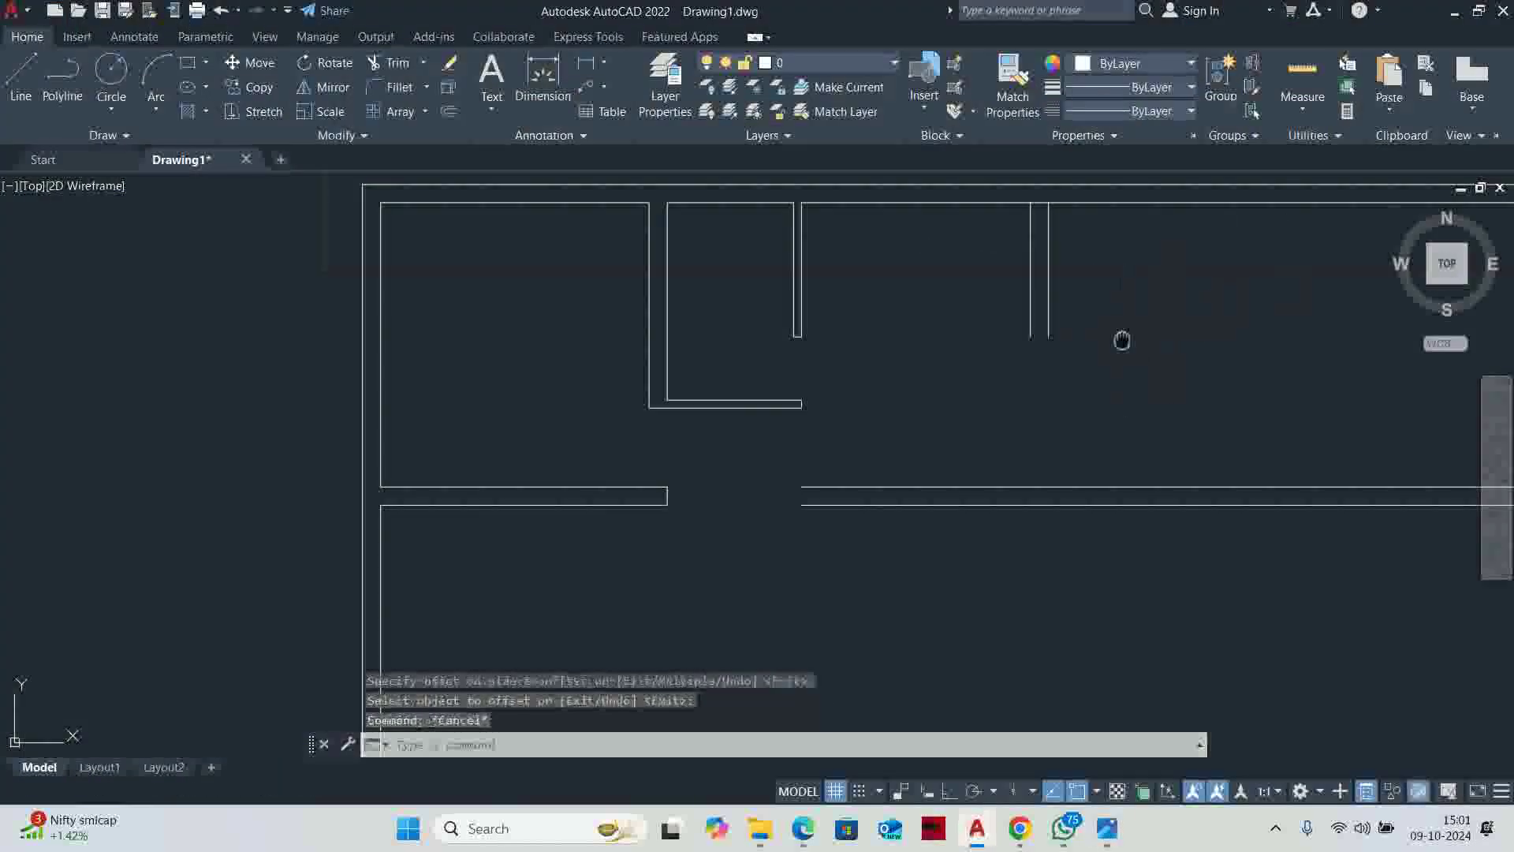
# Trim the upper wall's inner line between the 290x360 room's right wall lines and extend both lines down to the lower wall
pyautogui.scroll(4, 922, 362)
pyautogui.write('tr')
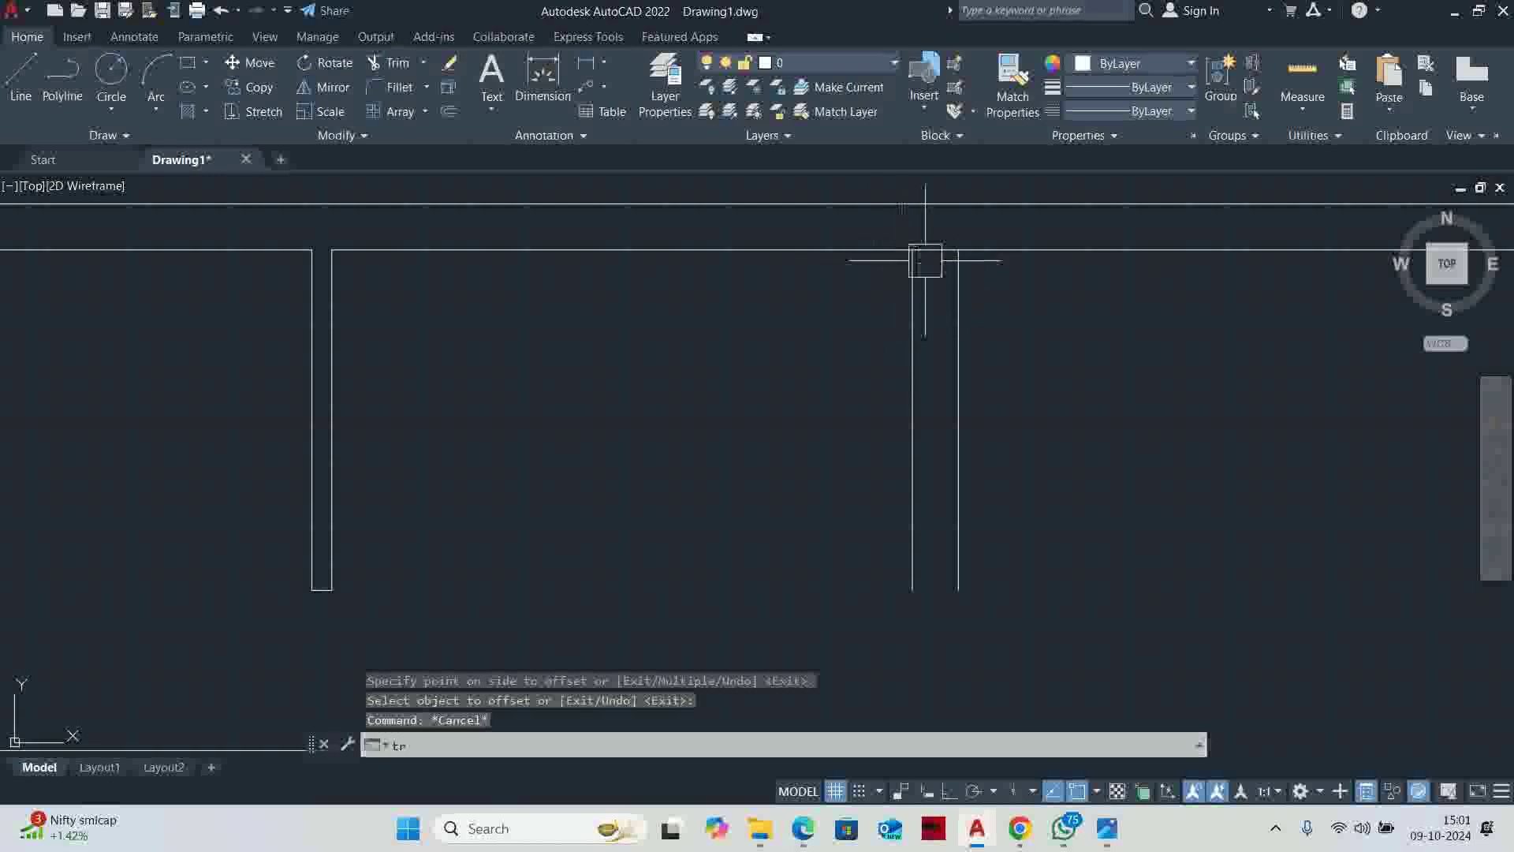
pyautogui.press('Return')
pyautogui.scroll(-4, 939, 236)
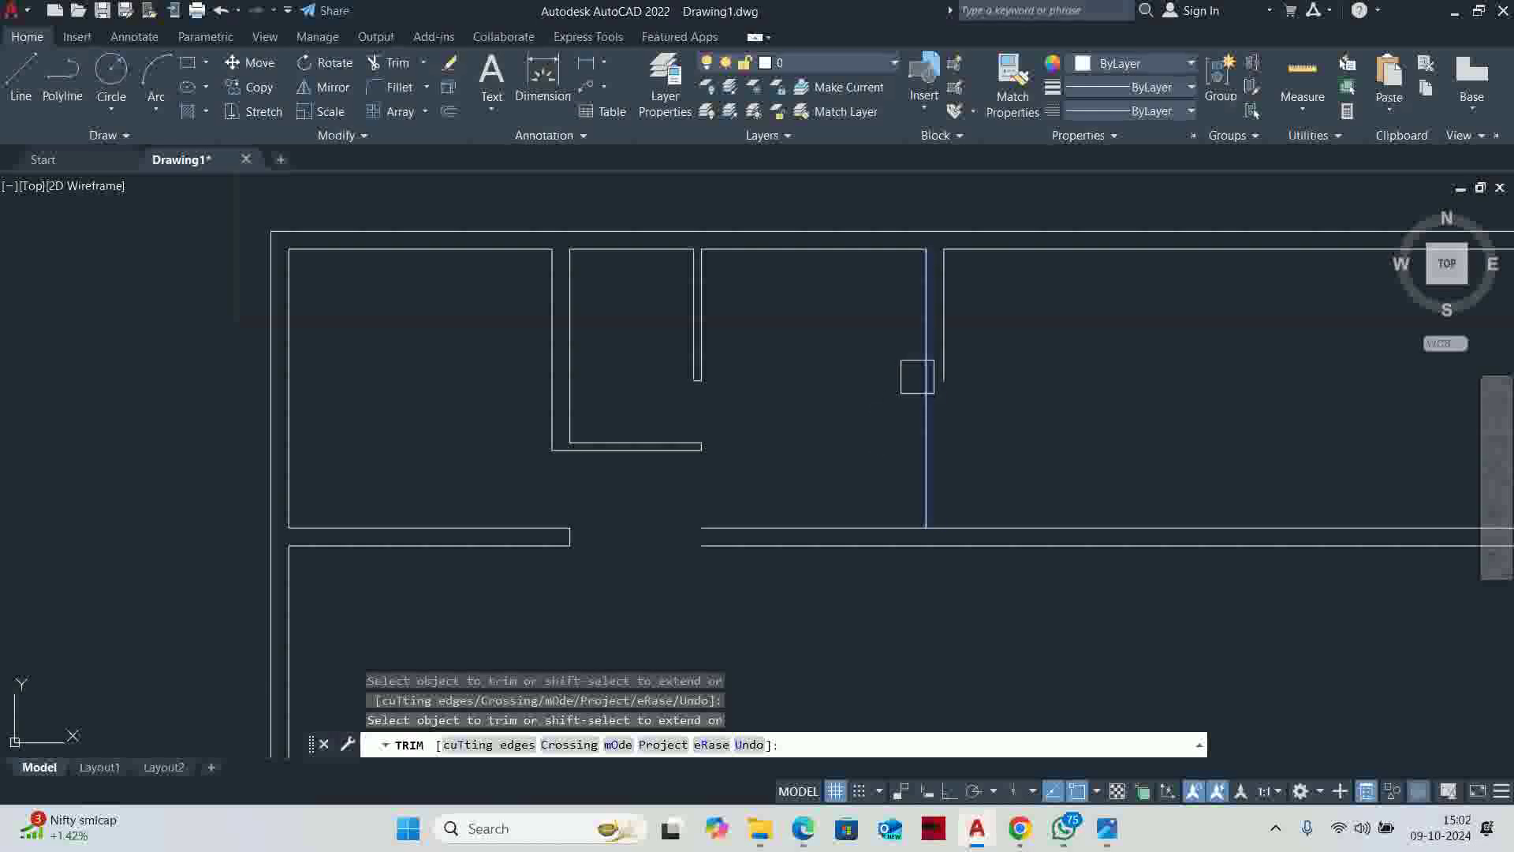
pyautogui.click(949, 390)
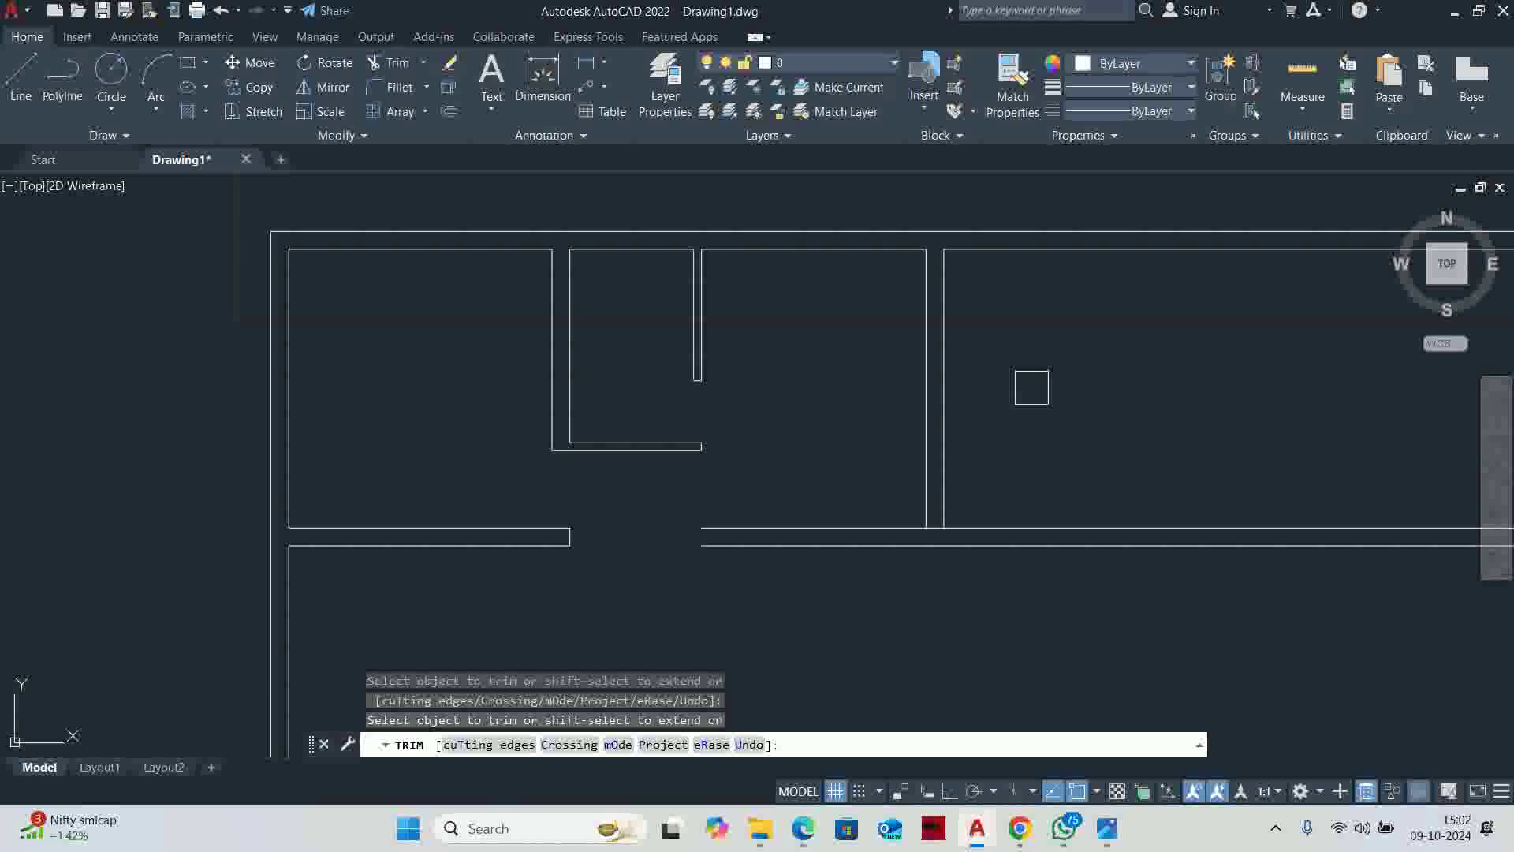
pyautogui.press('Return')
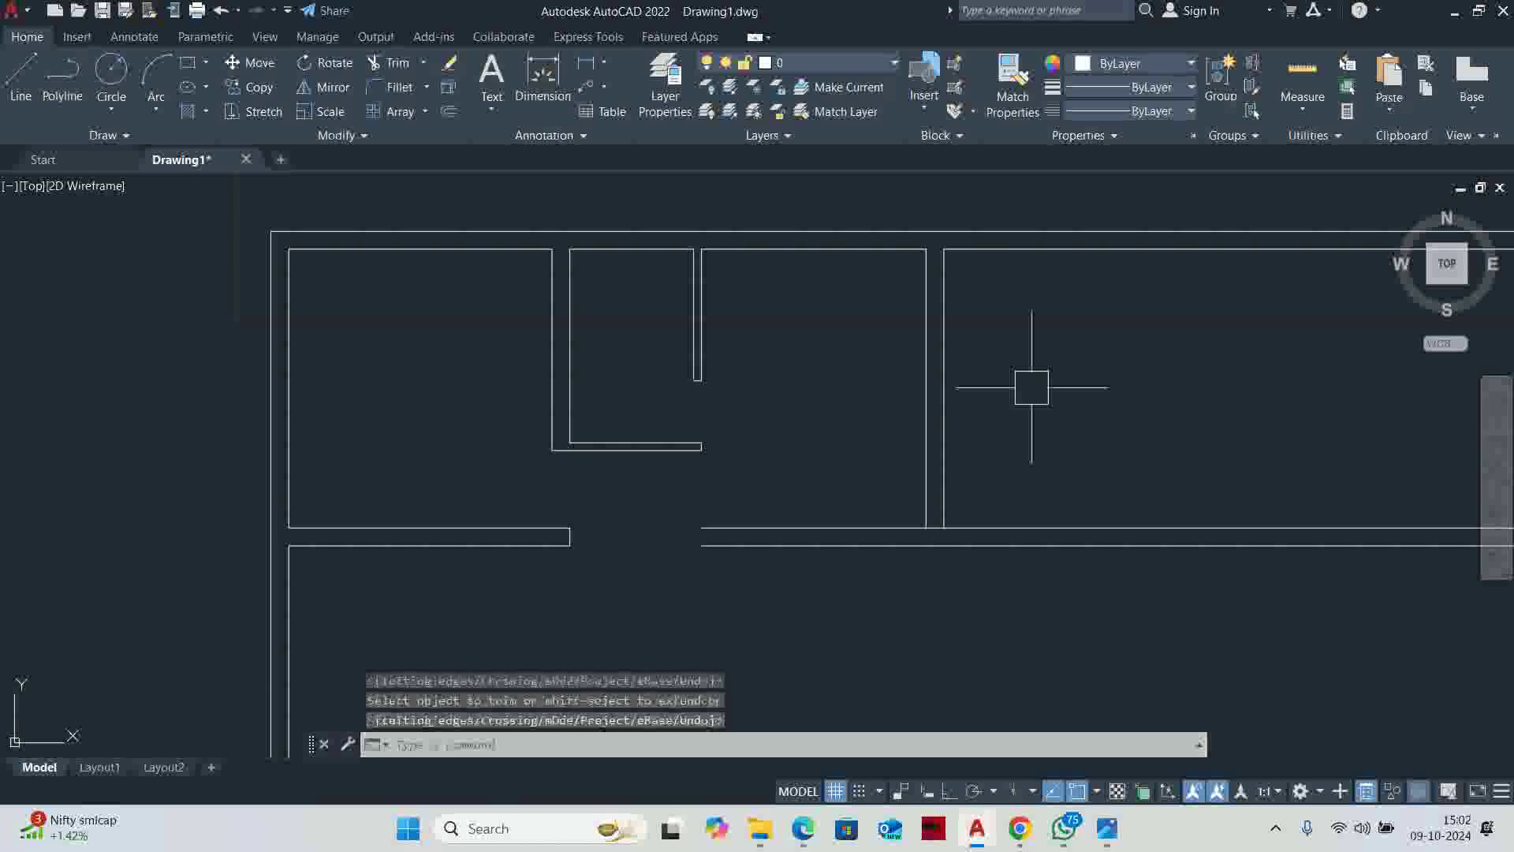
# Offset the lower wall's upper line 100 cm upward to mark the D1 opening right of the 290x360 room
pyautogui.write('o')
pyautogui.press('Return')
pyautogui.write('10')
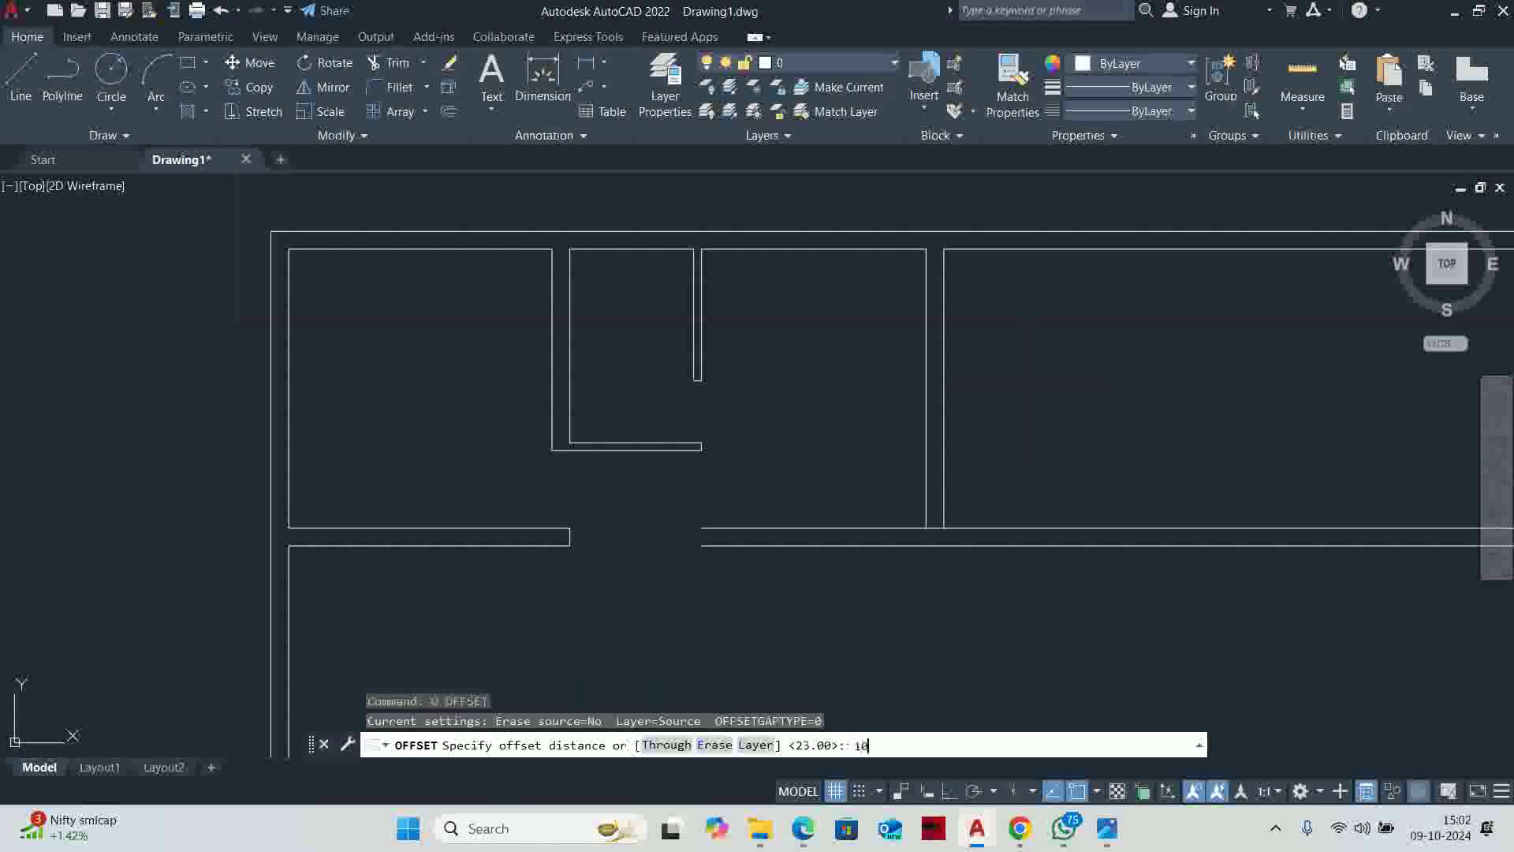
pyautogui.press('Return')
pyautogui.hotkey('alt', 'Tab')
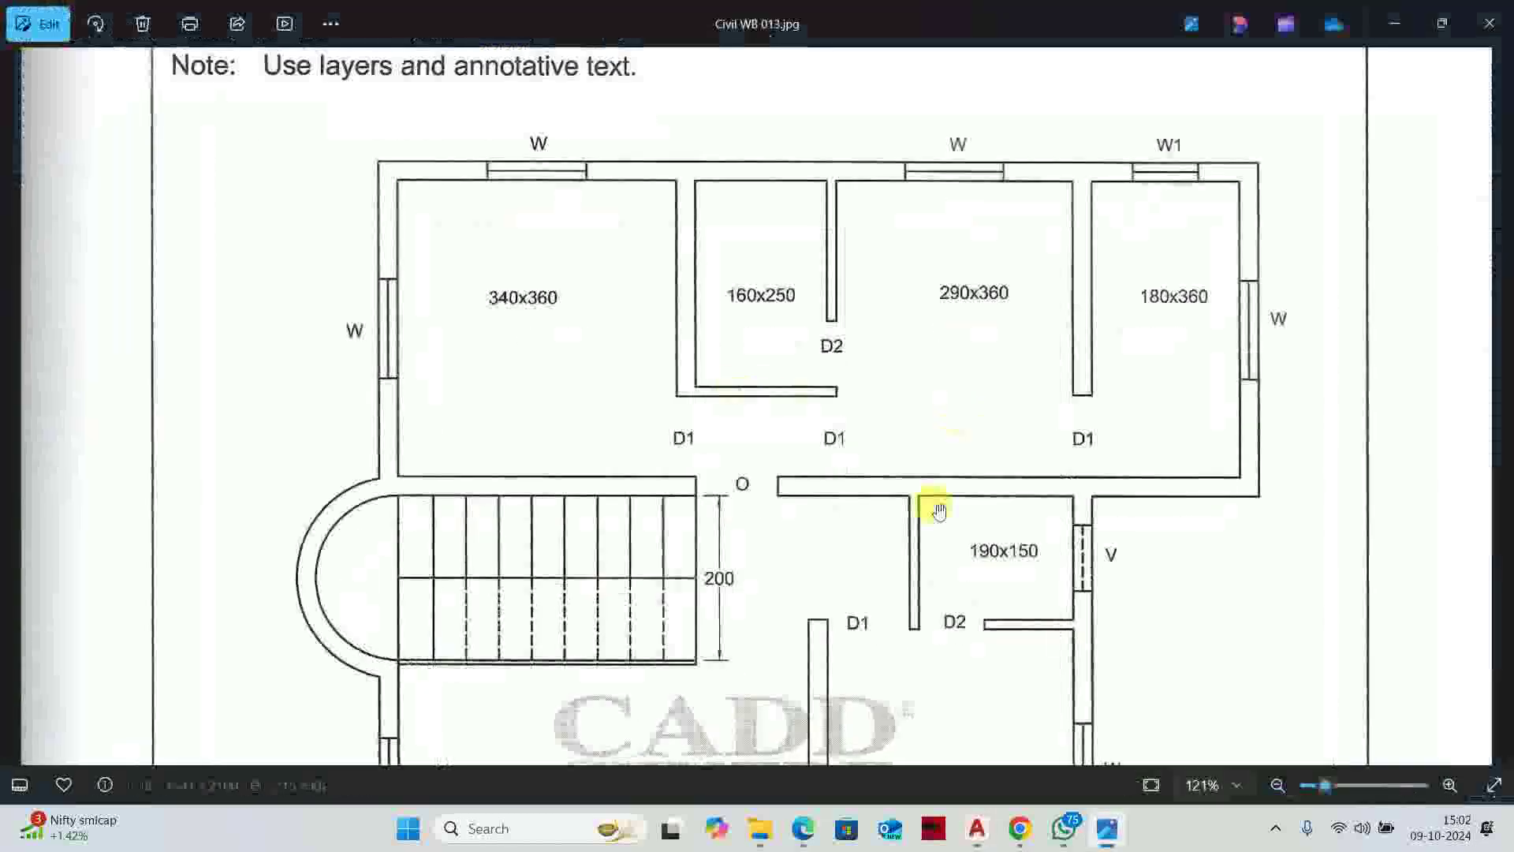
pyautogui.hotkey('alt', 'Tab')
pyautogui.click(872, 528)
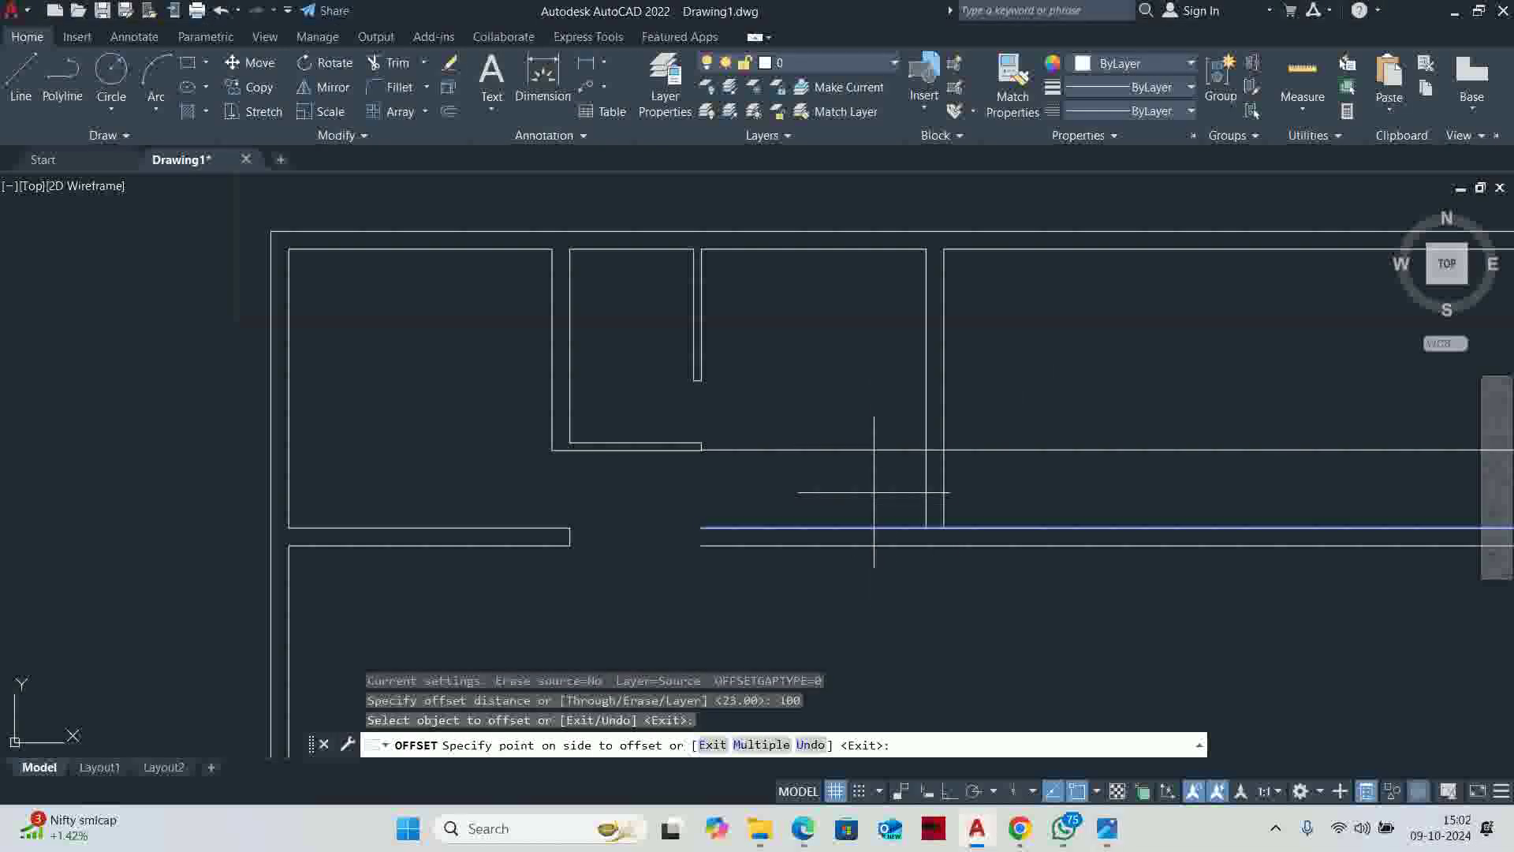
pyautogui.click(871, 469)
pyautogui.press('Escape')
# Trim the 290x360 room's right wall across the D1 opening and remove the offset line's excess on both sides
pyautogui.write('tr')
pyautogui.press('Return')
pyautogui.click(1099, 423)
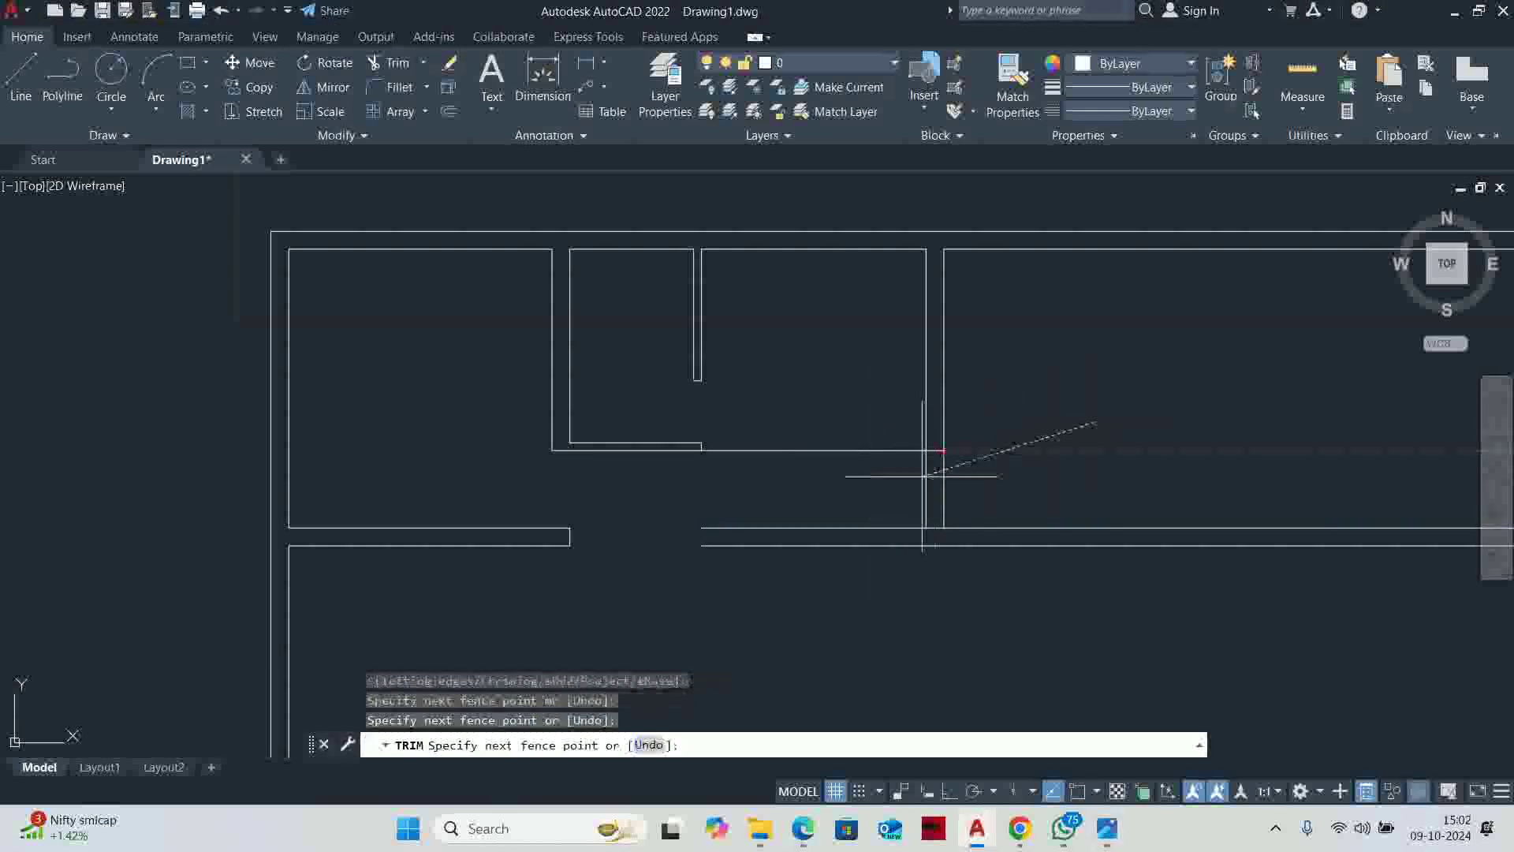
pyautogui.click(923, 463)
pyautogui.click(862, 449)
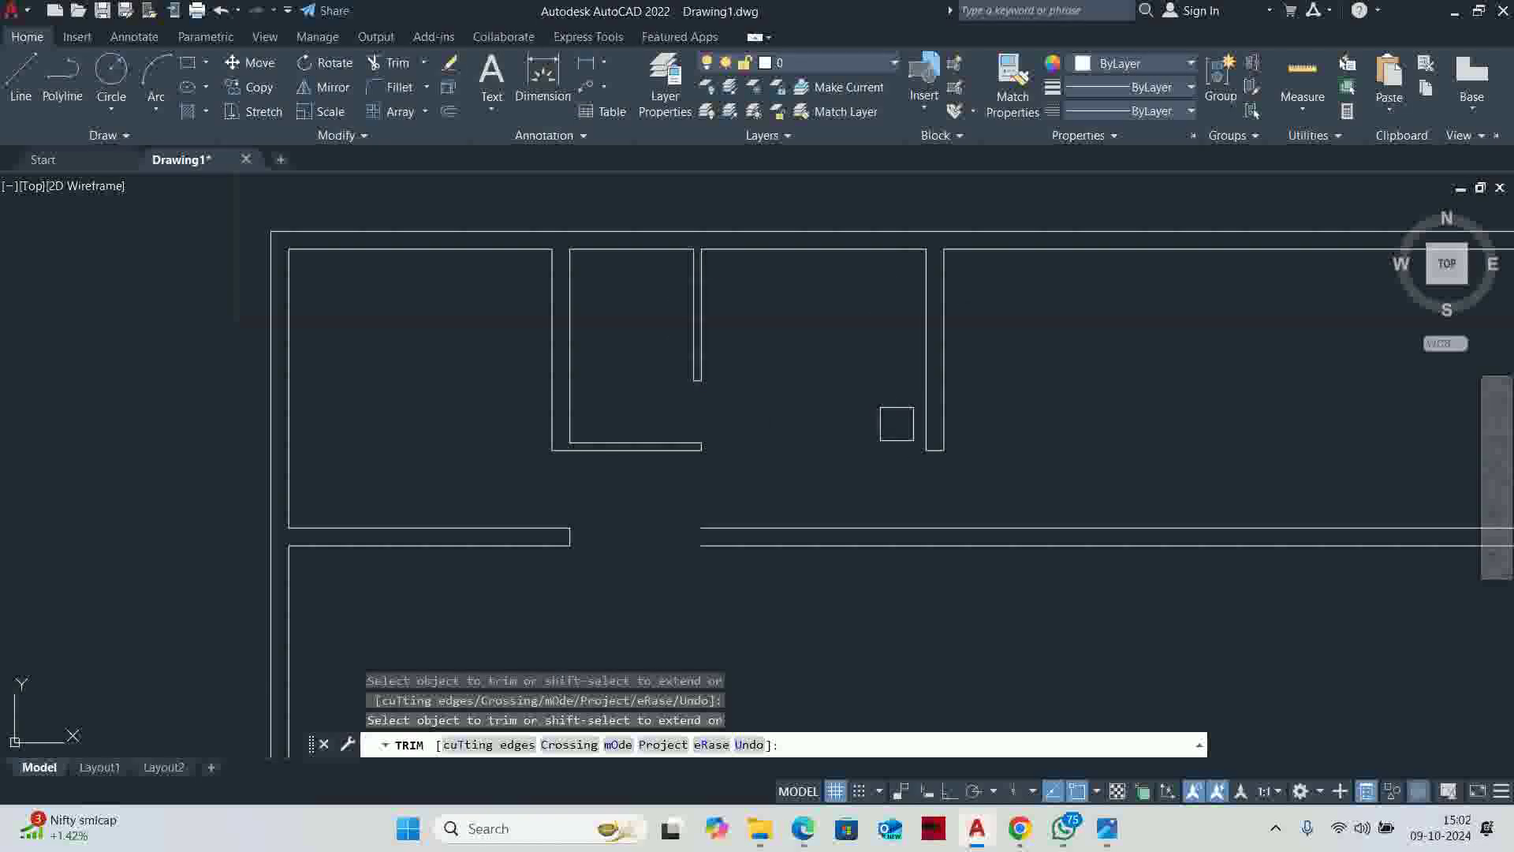
# Check opening O on the plan image and extend both lower wall lines left to the stair-side wall's end
pyautogui.click(1104, 846)
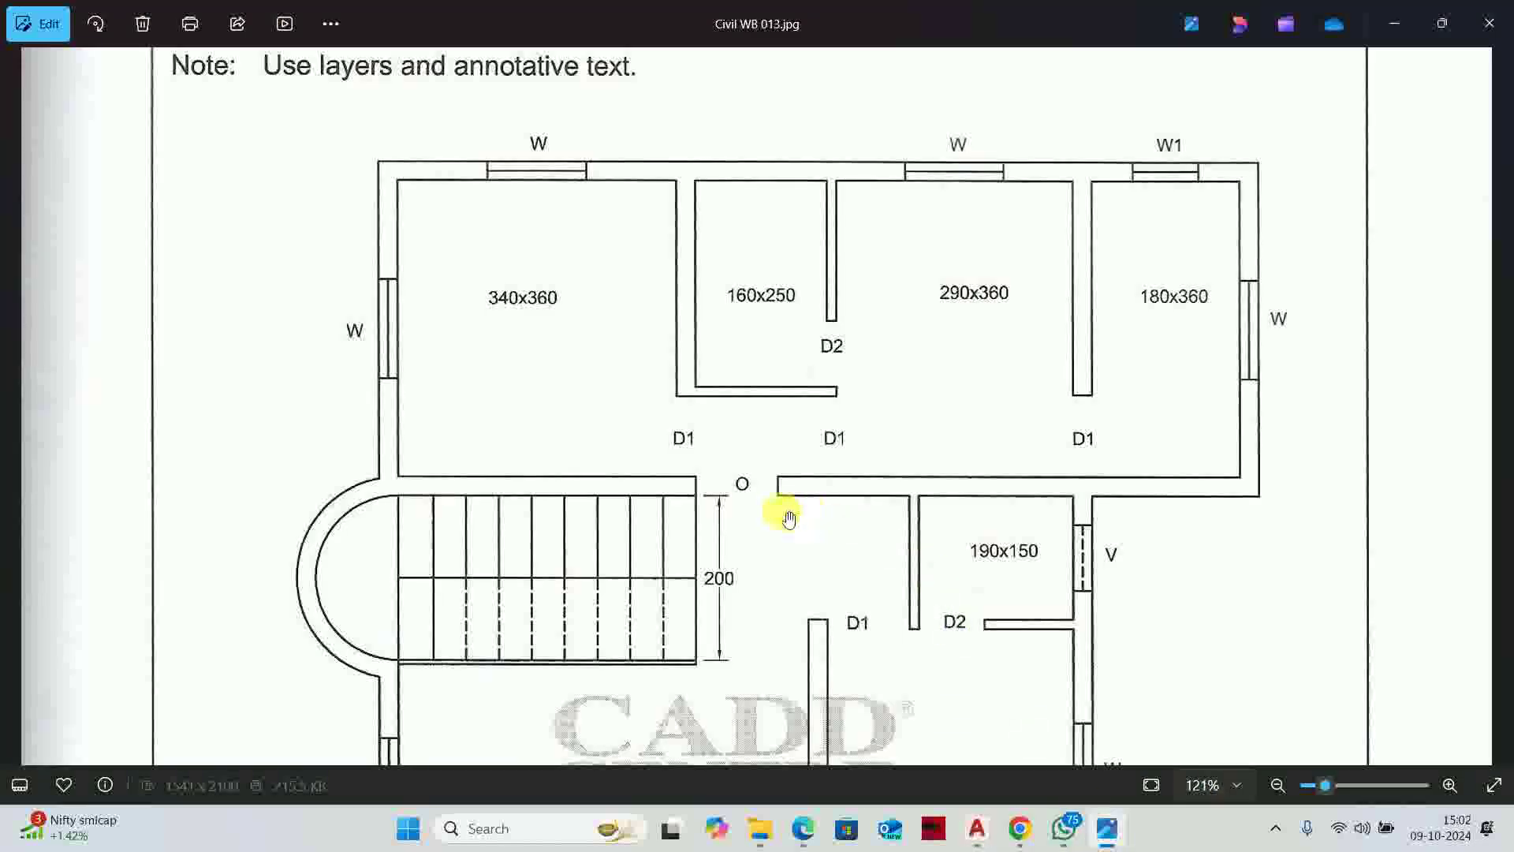
pyautogui.click(1394, 23)
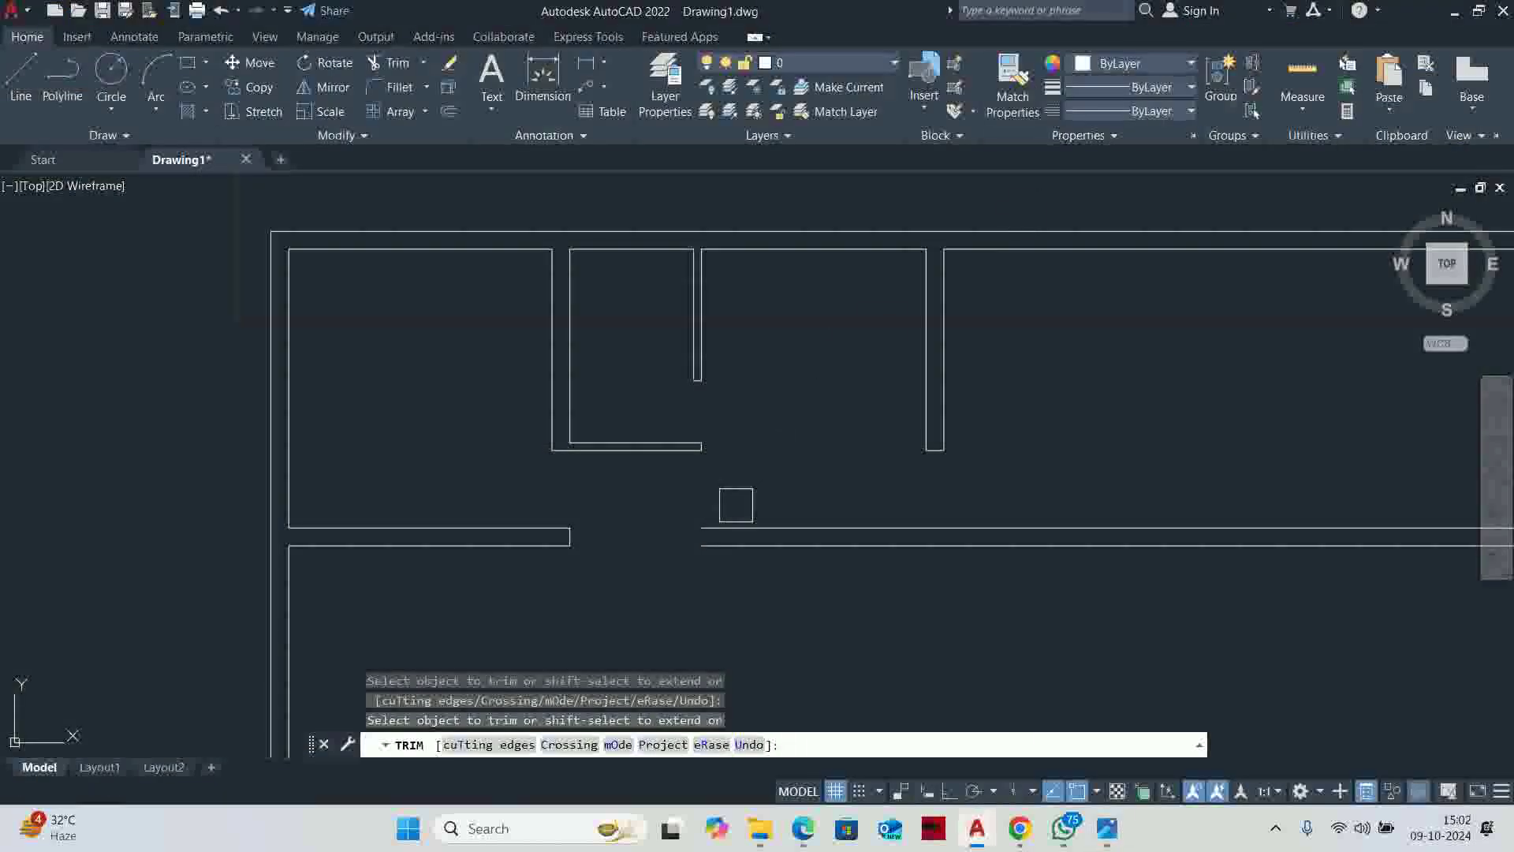
pyautogui.keyDown('shift'); pyautogui.click(720, 526); pyautogui.keyUp('shift')
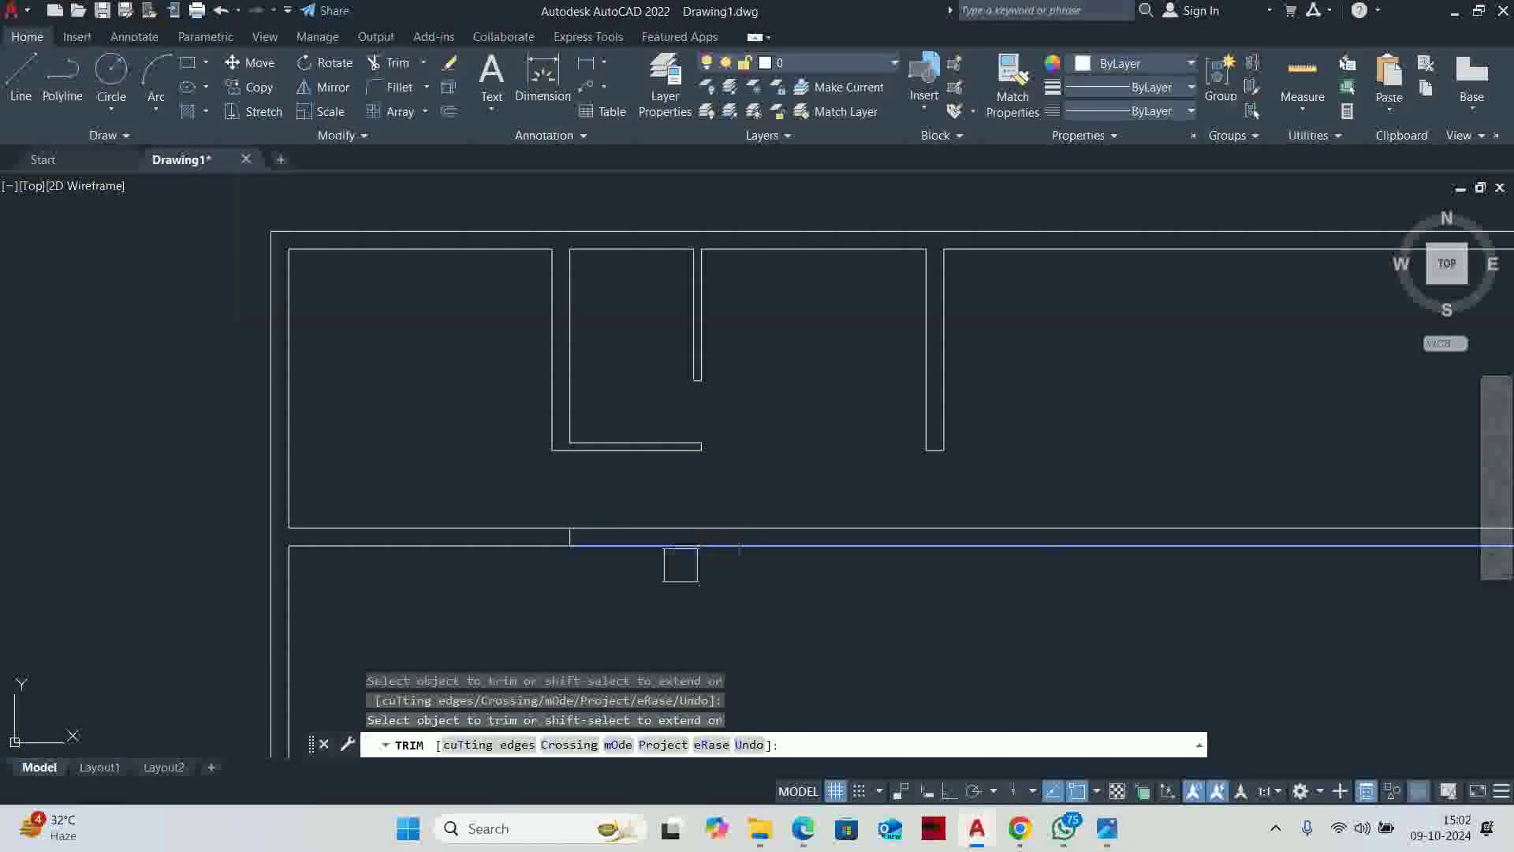
pyautogui.press('Escape')
pyautogui.press('Escape')
# Offset the stair-side wall's end line 120 cm to the right to mark opening O
pyautogui.scroll(8, 556, 558)
pyautogui.write('o')
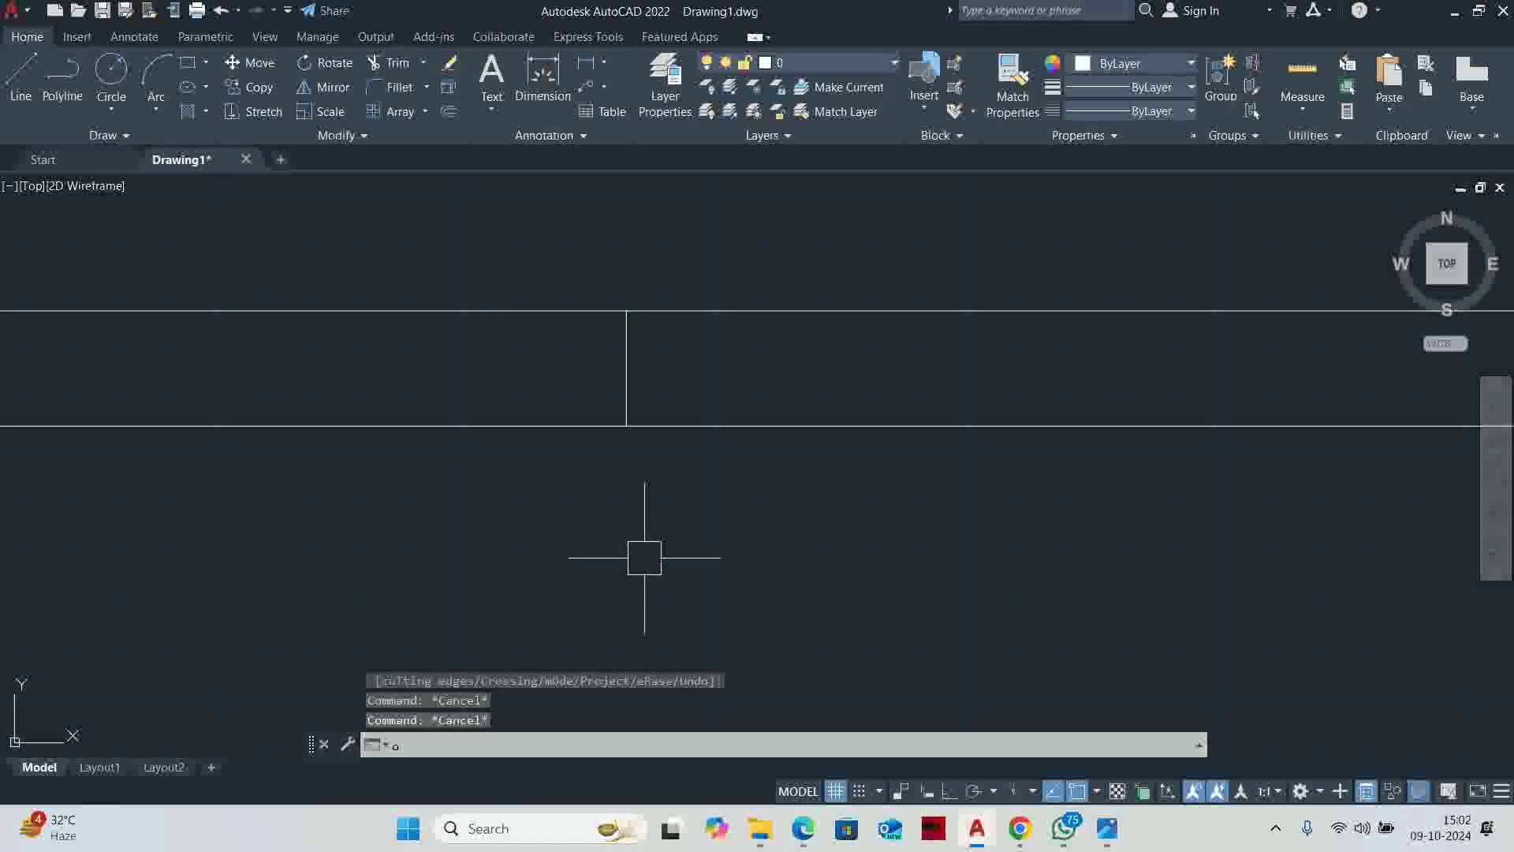
pyautogui.press('Return')
pyautogui.write('120')
pyautogui.press('Return')
pyautogui.click(624, 371)
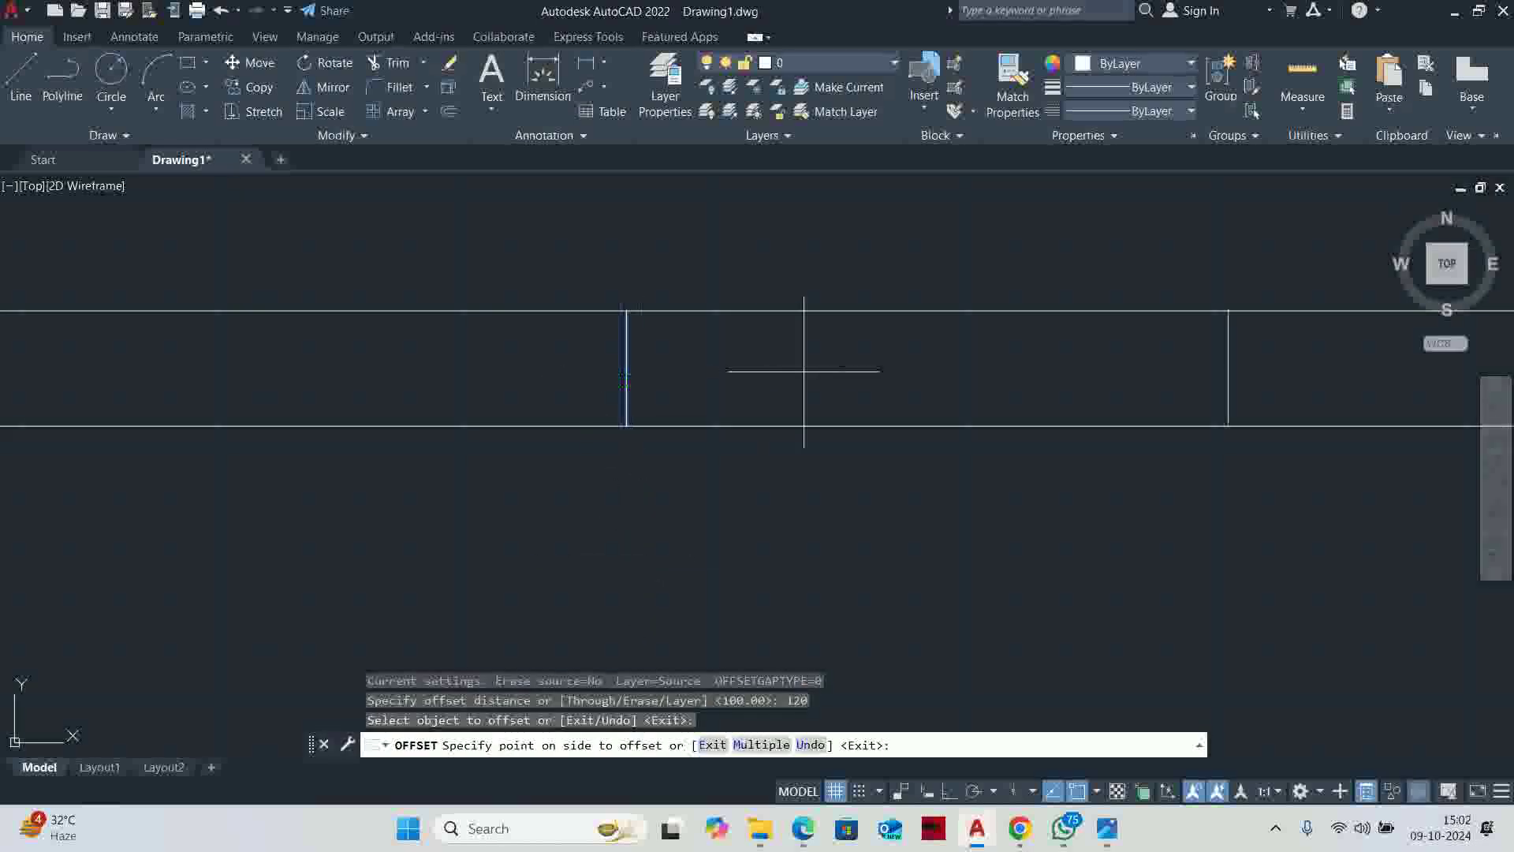
pyautogui.click(804, 371)
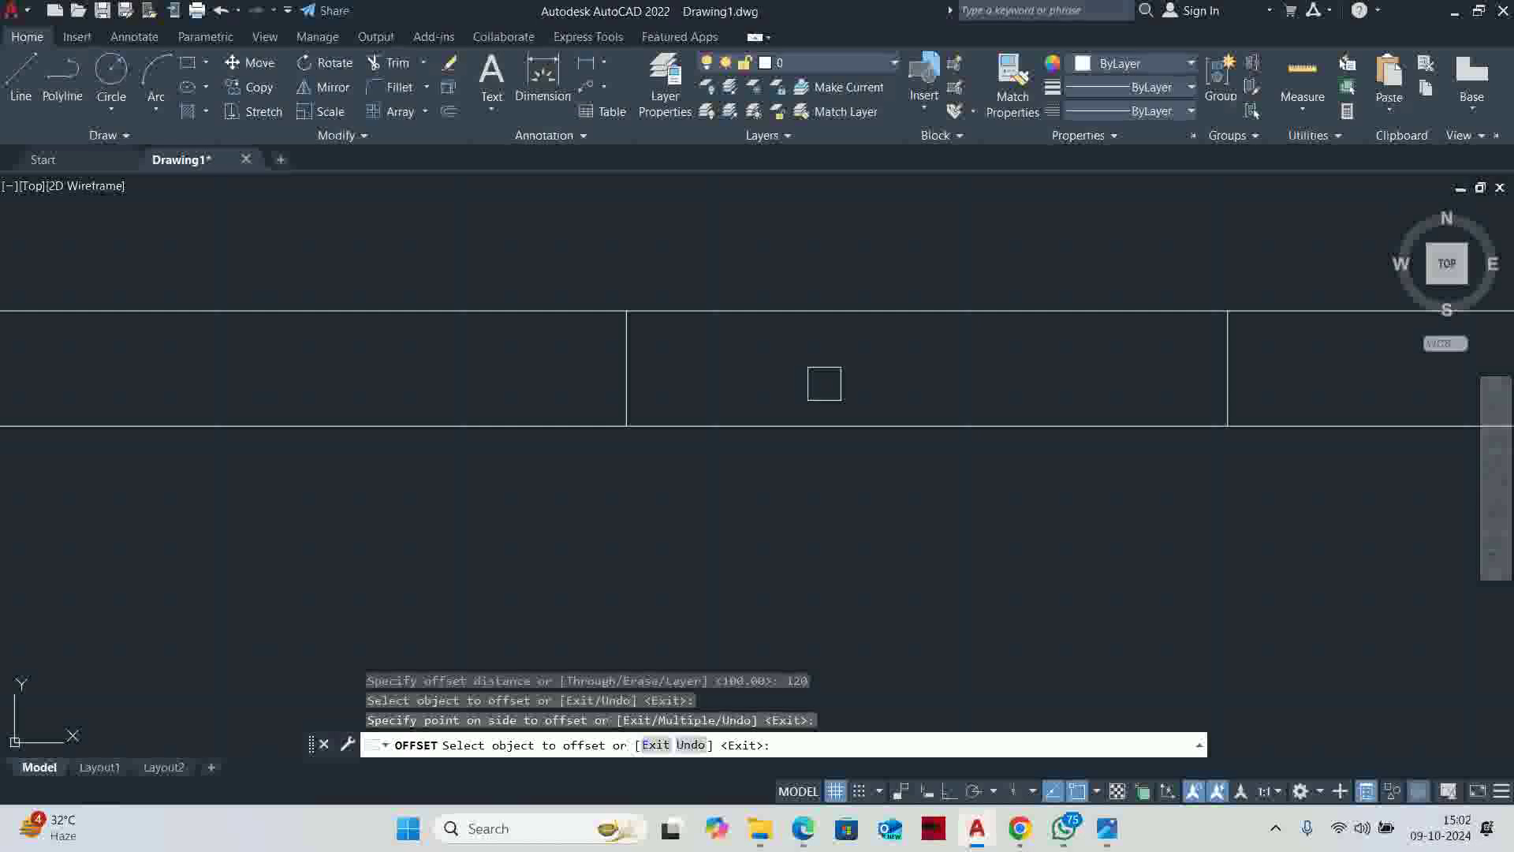
# Trim both lower wall lines between the two end lines to clear opening O
pyautogui.scroll(-3, 824, 384)
pyautogui.press('Escape')
pyautogui.write('tr')
pyautogui.press('Return')
pyautogui.scroll(3, 875, 367)
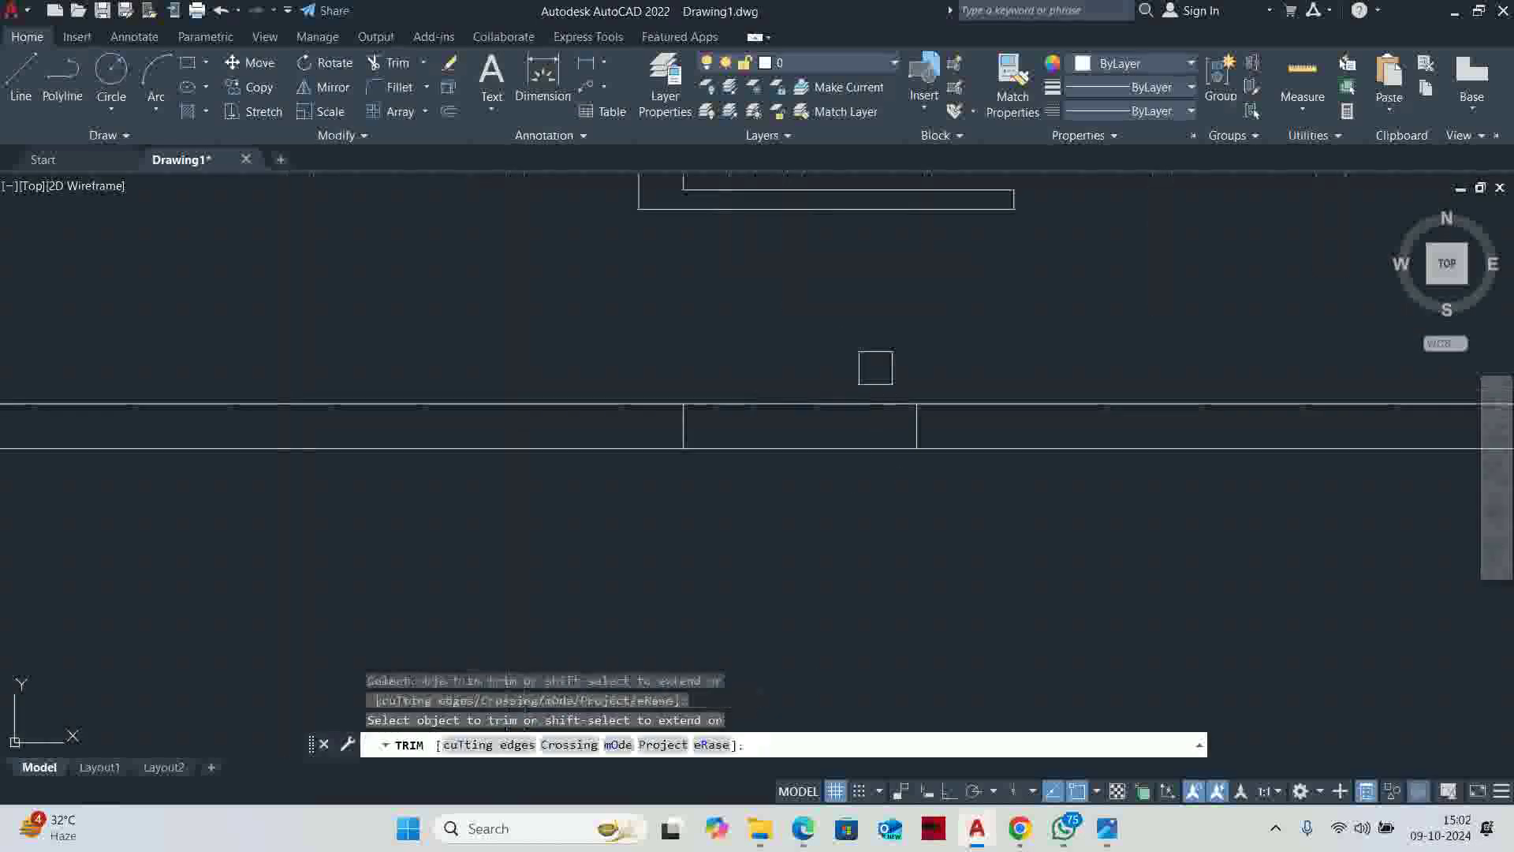
pyautogui.click(876, 368)
pyautogui.click(738, 507)
pyautogui.press('Return')
pyautogui.scroll(-3, 804, 459)
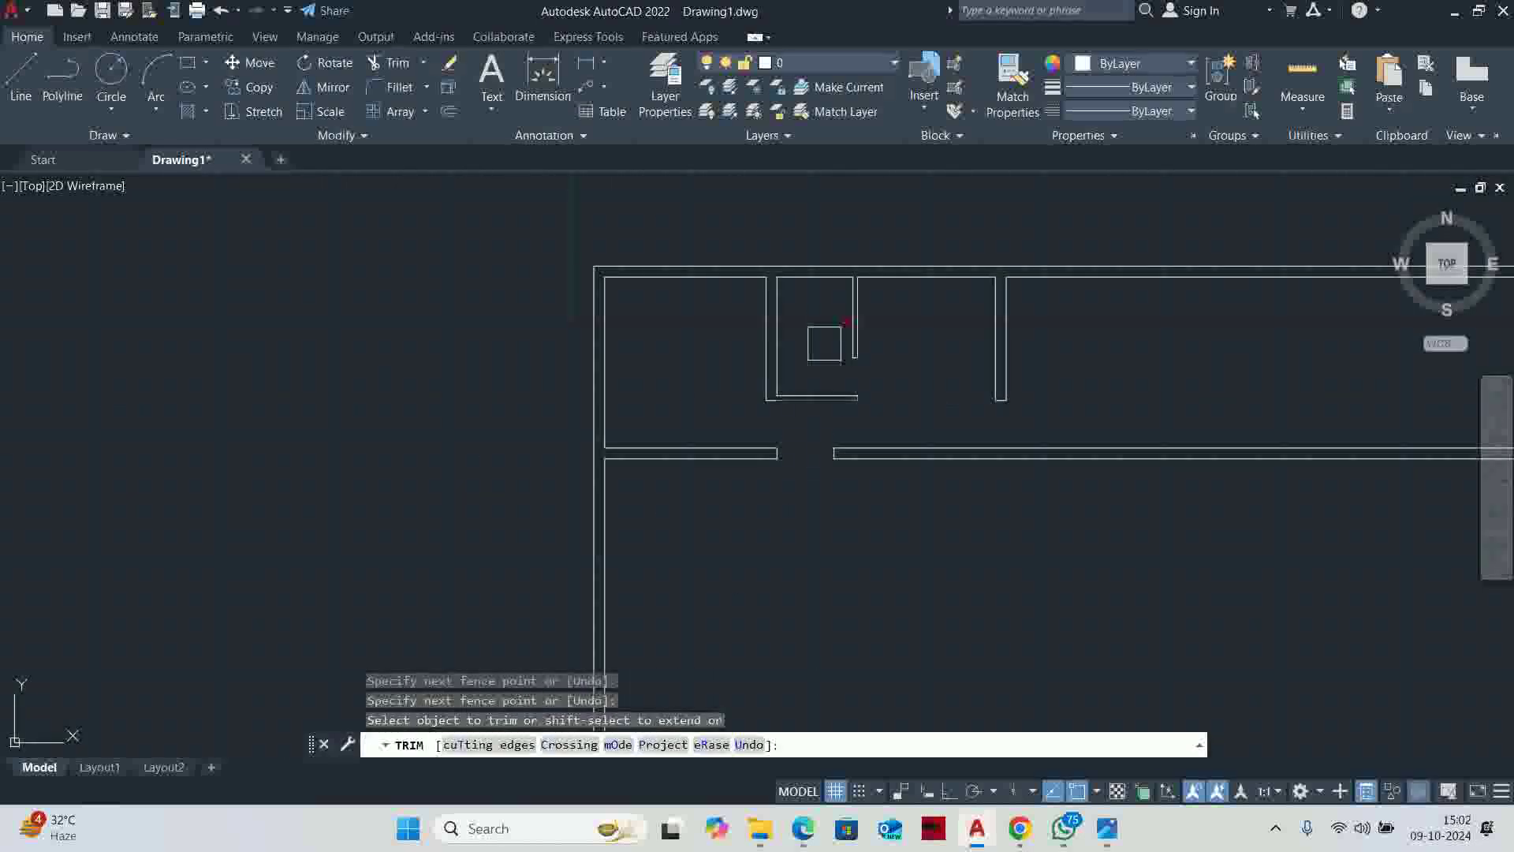
pyautogui.press('Return')
# Look up the rightmost room's size on the plan and offset the neighbouring wall's right line 180 cm to the right
pyautogui.hotkey('alt', 'Tab')
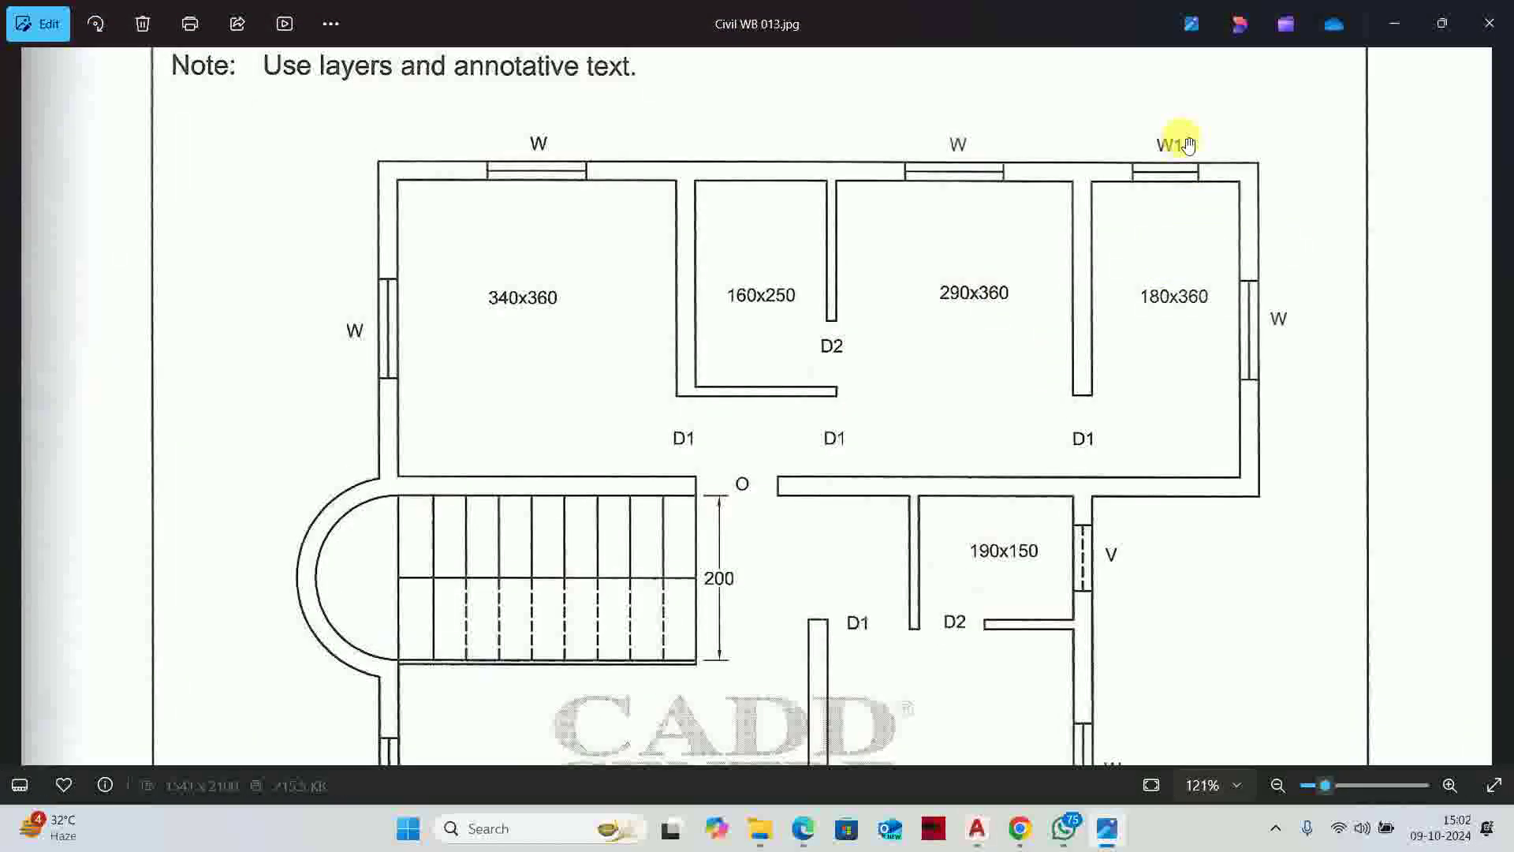
pyautogui.scroll(4, 1174, 334)
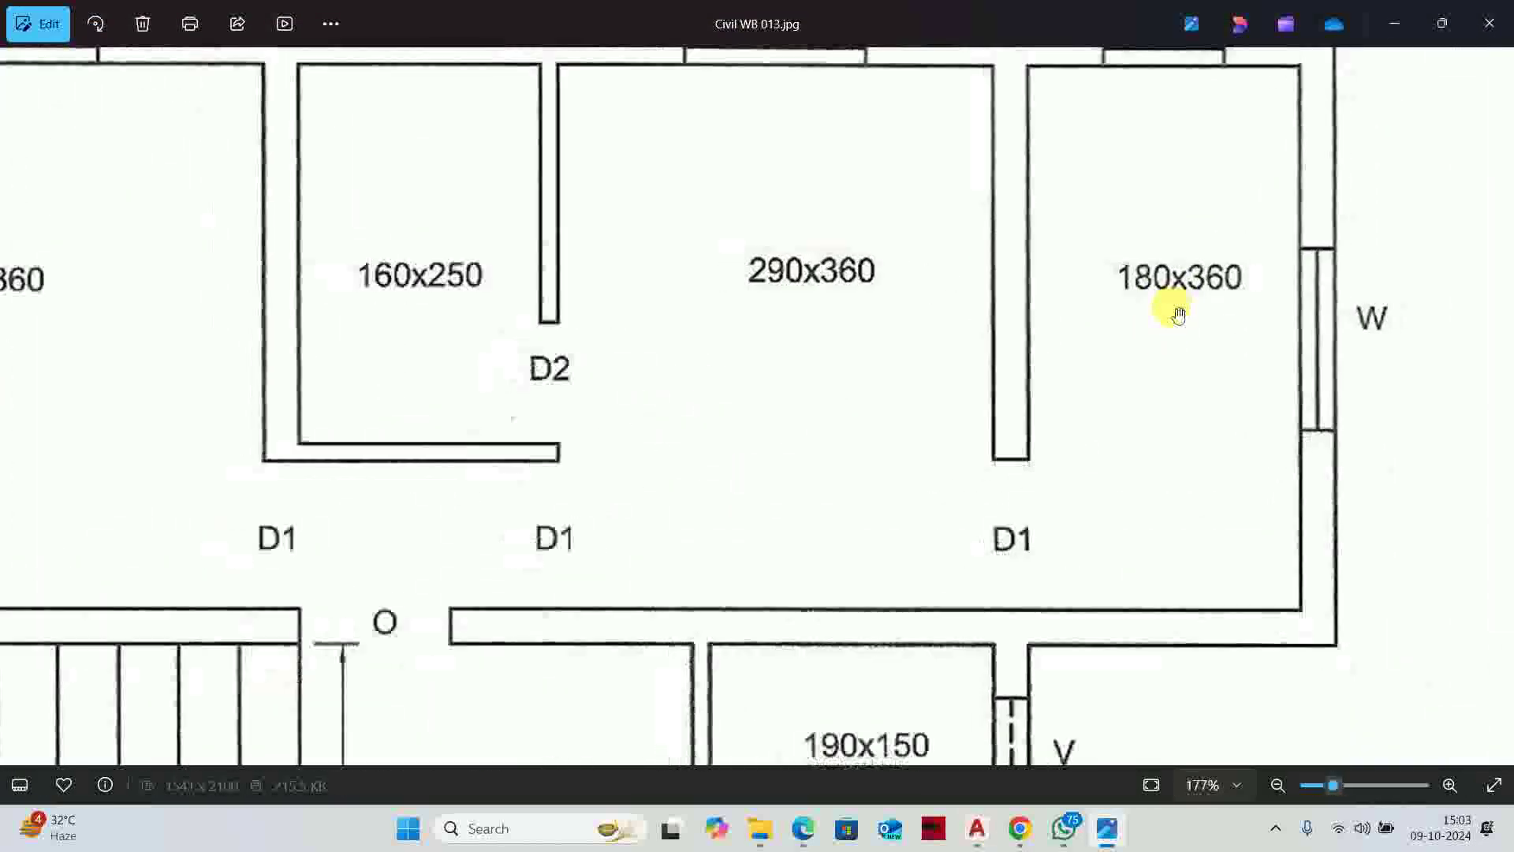
pyautogui.hotkey('alt', 'Tab')
pyautogui.moveTo(1111, 362); pyautogui.dragTo(1067, 388, button='middle')
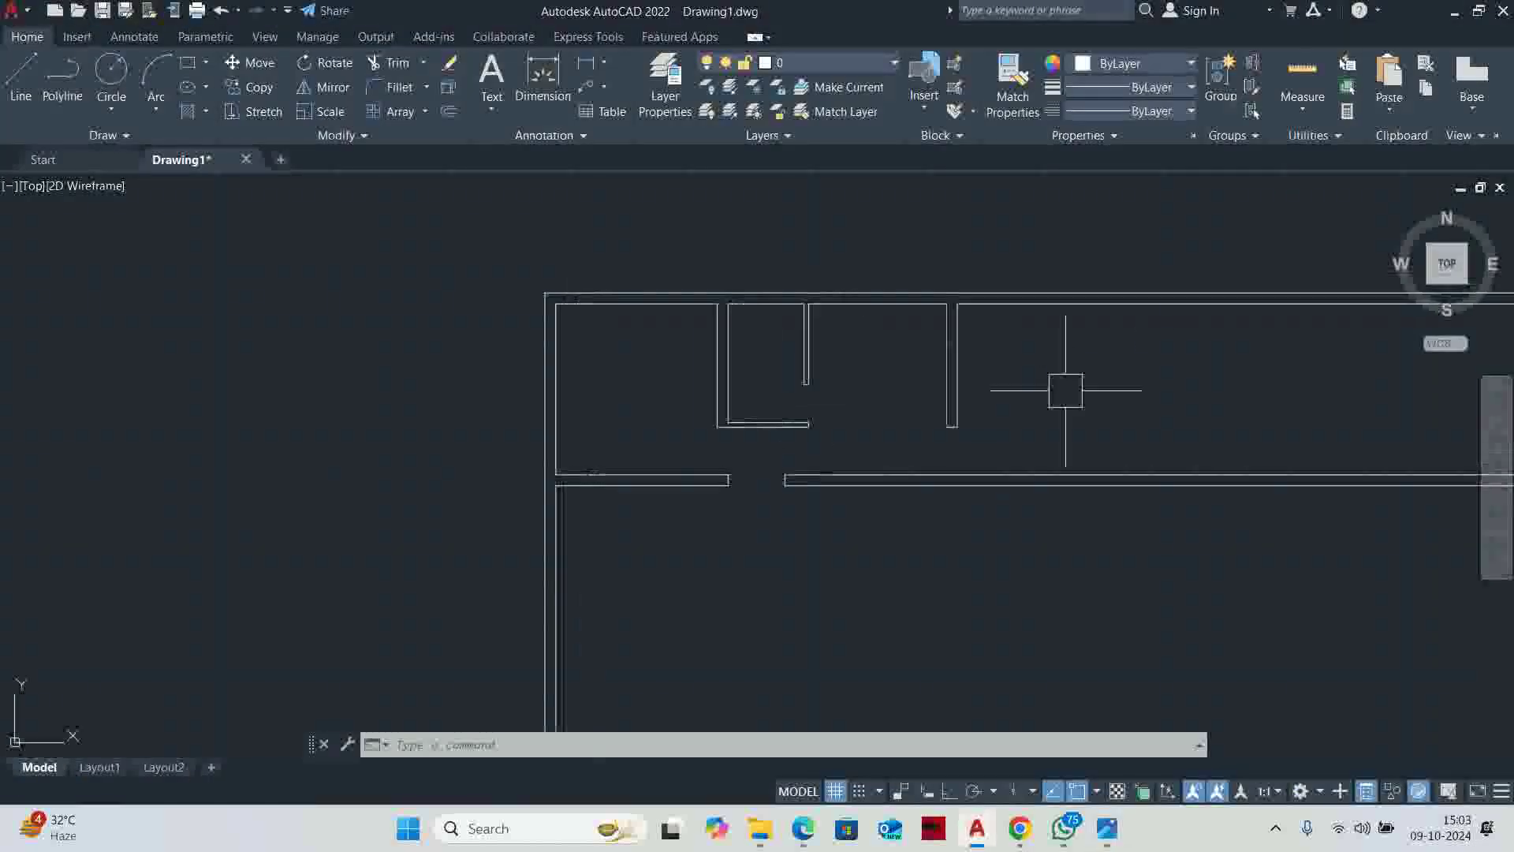
pyautogui.write('o')
pyautogui.press('Return')
pyautogui.write('180')
pyautogui.press('Return')
pyautogui.scroll(3, 1007, 367)
pyautogui.click(883, 378)
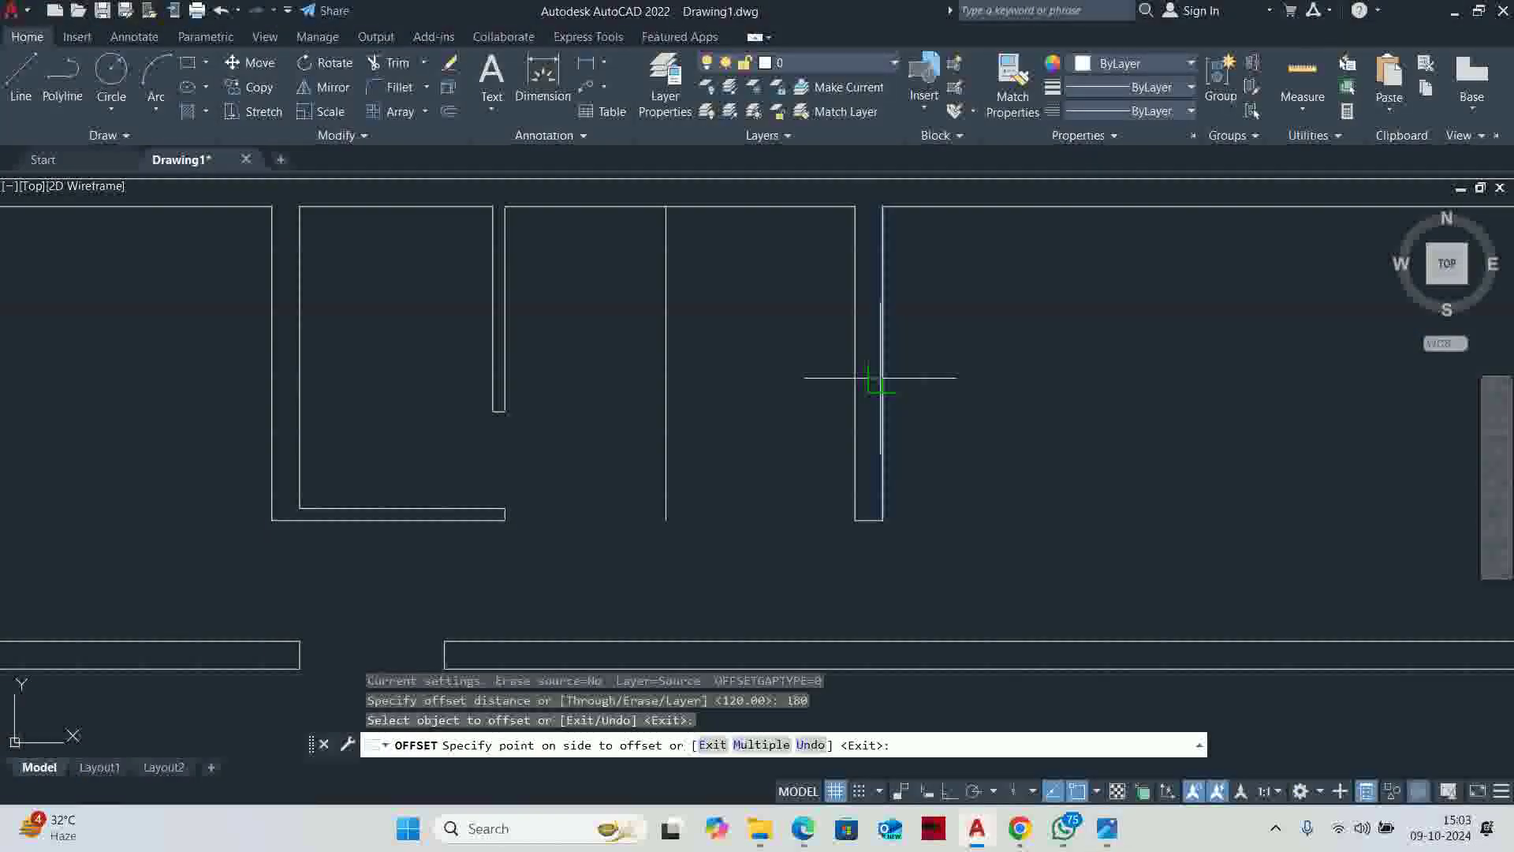
pyautogui.click(1321, 419)
# Offset the 180x360 room's right line 23 cm outward to form the outer right wall
pyautogui.press('Return')
pyautogui.press('Return')
pyautogui.press('Return')
pyautogui.click(1101, 418)
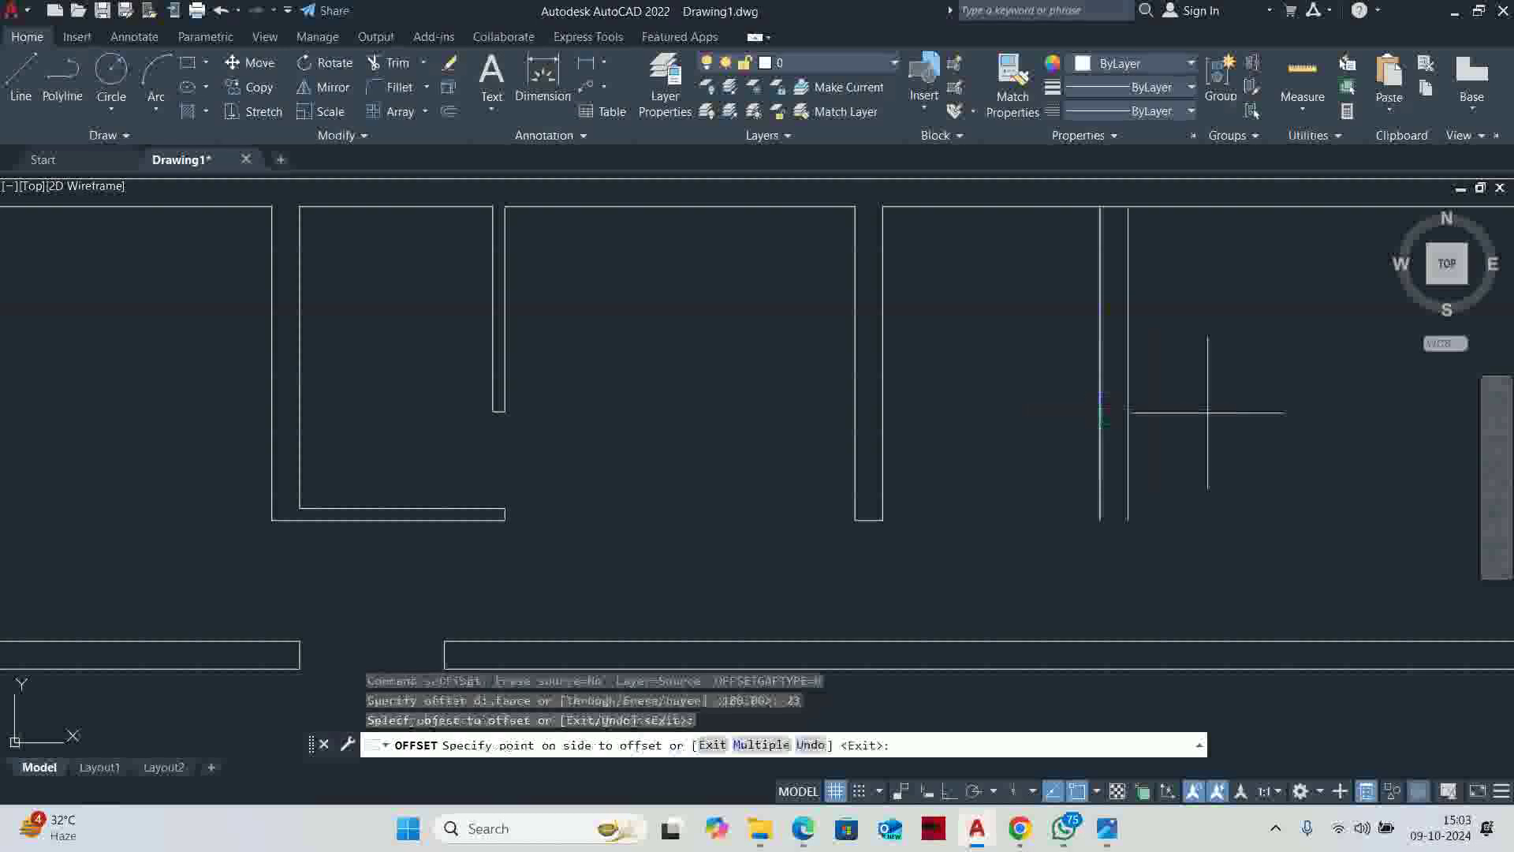
pyautogui.press('Escape')
pyautogui.press('Escape')
pyautogui.press('Escape')
# Extend the outer right wall's two lines to meet the upper and lower walls
pyautogui.scroll(-4, 1108, 414)
pyautogui.write('ex')
pyautogui.press('Return')
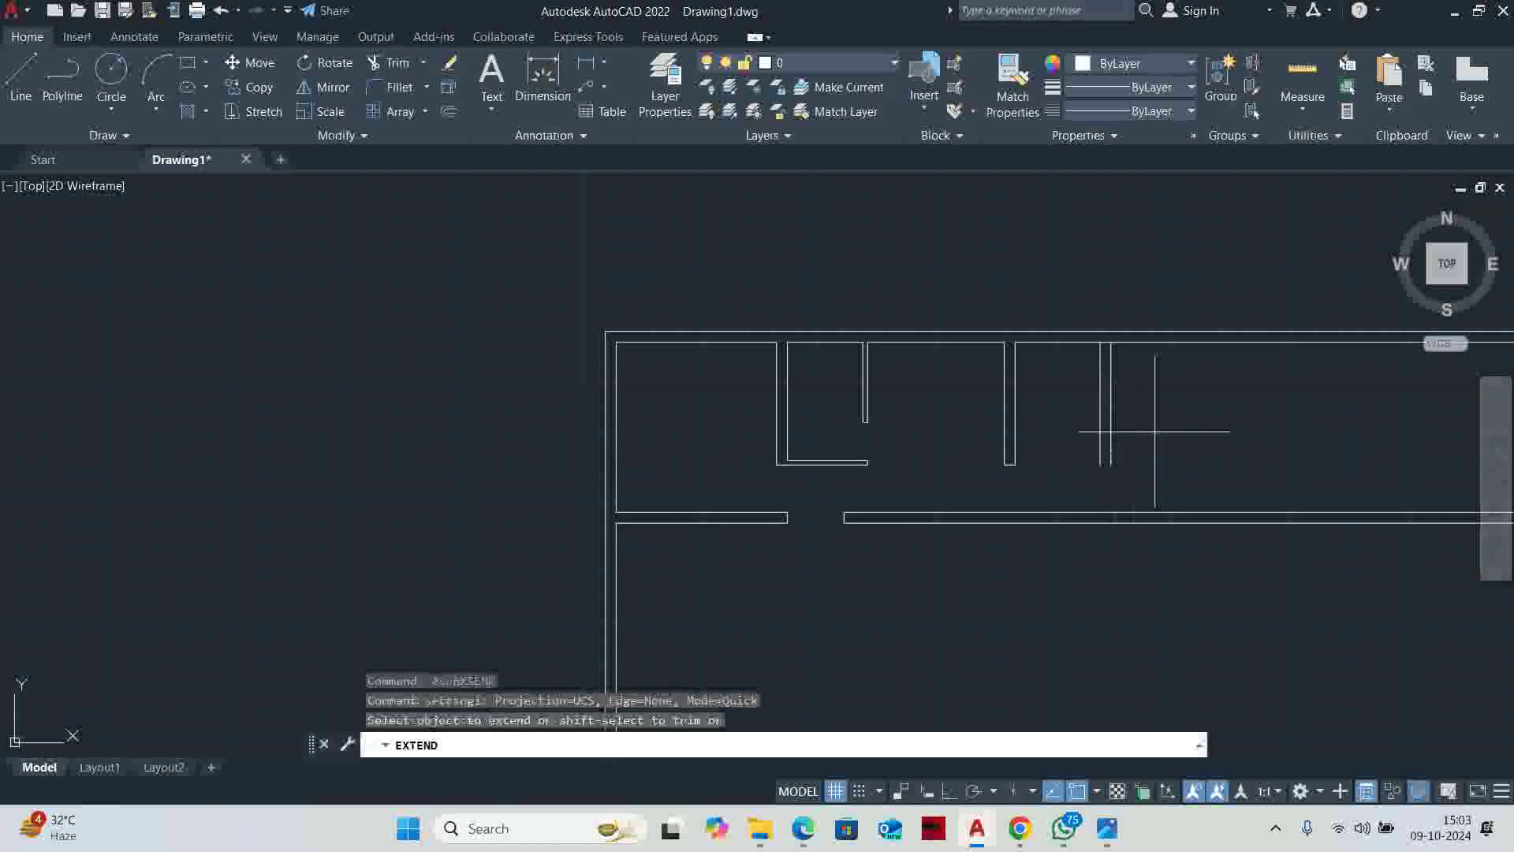
pyautogui.moveTo(1125, 433); pyautogui.dragTo(1064, 453)
pyautogui.scroll(3, 1123, 371)
pyautogui.scroll(-3, 1112, 442)
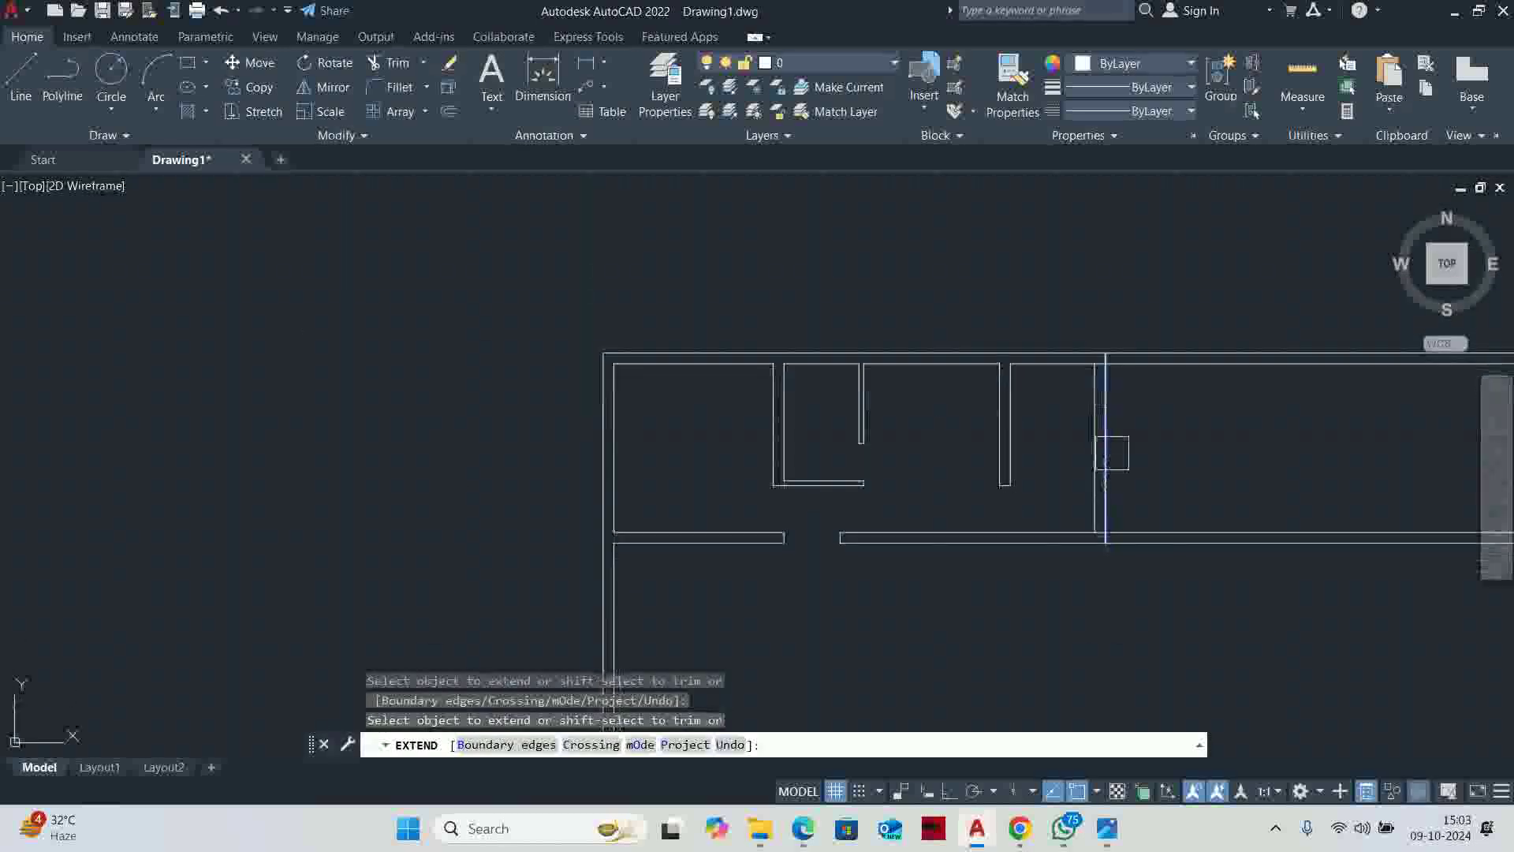
pyautogui.click(1106, 493)
# Trim the upper and lower wall lines beyond the outer right wall and clean up its corners
pyautogui.moveTo(1167, 272); pyautogui.dragTo(1149, 568)
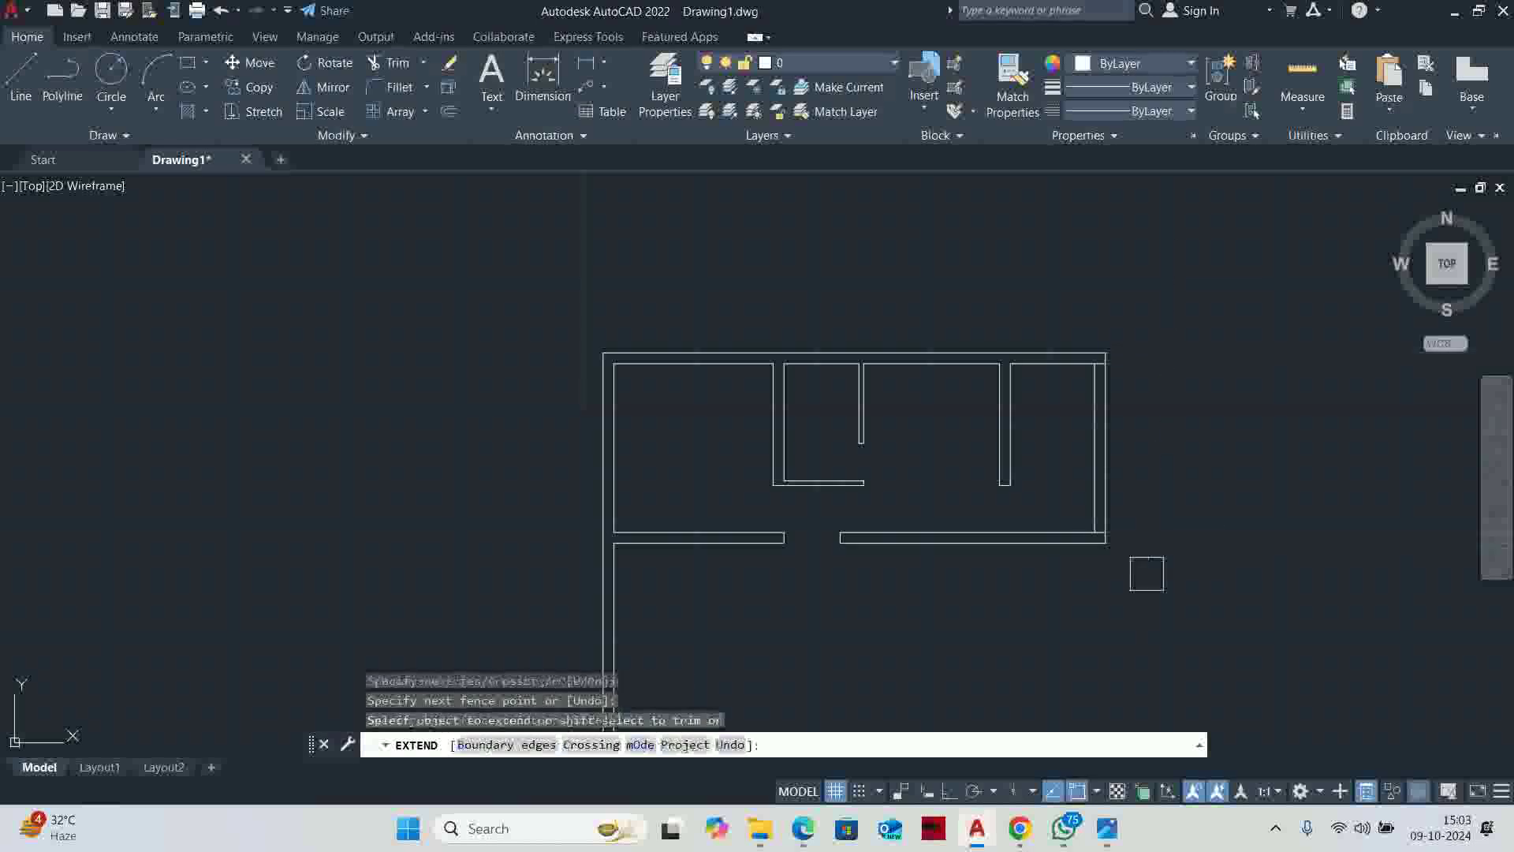
pyautogui.scroll(4, 1183, 572)
pyautogui.scroll(-3, 1217, 395)
pyautogui.scroll(3, 1183, 315)
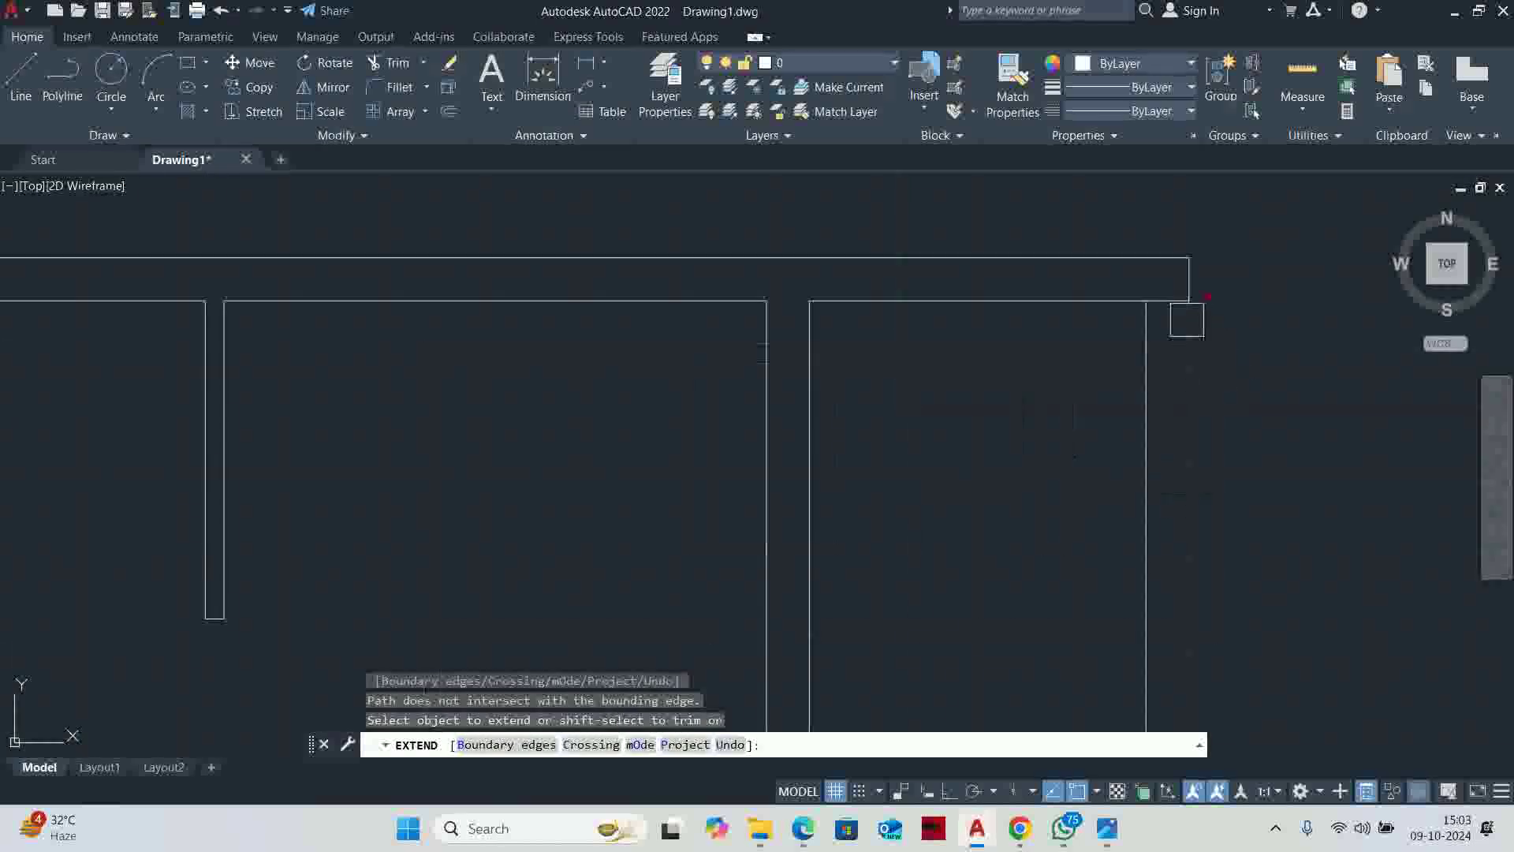
pyautogui.scroll(-3, 1165, 302)
pyautogui.press('Escape')
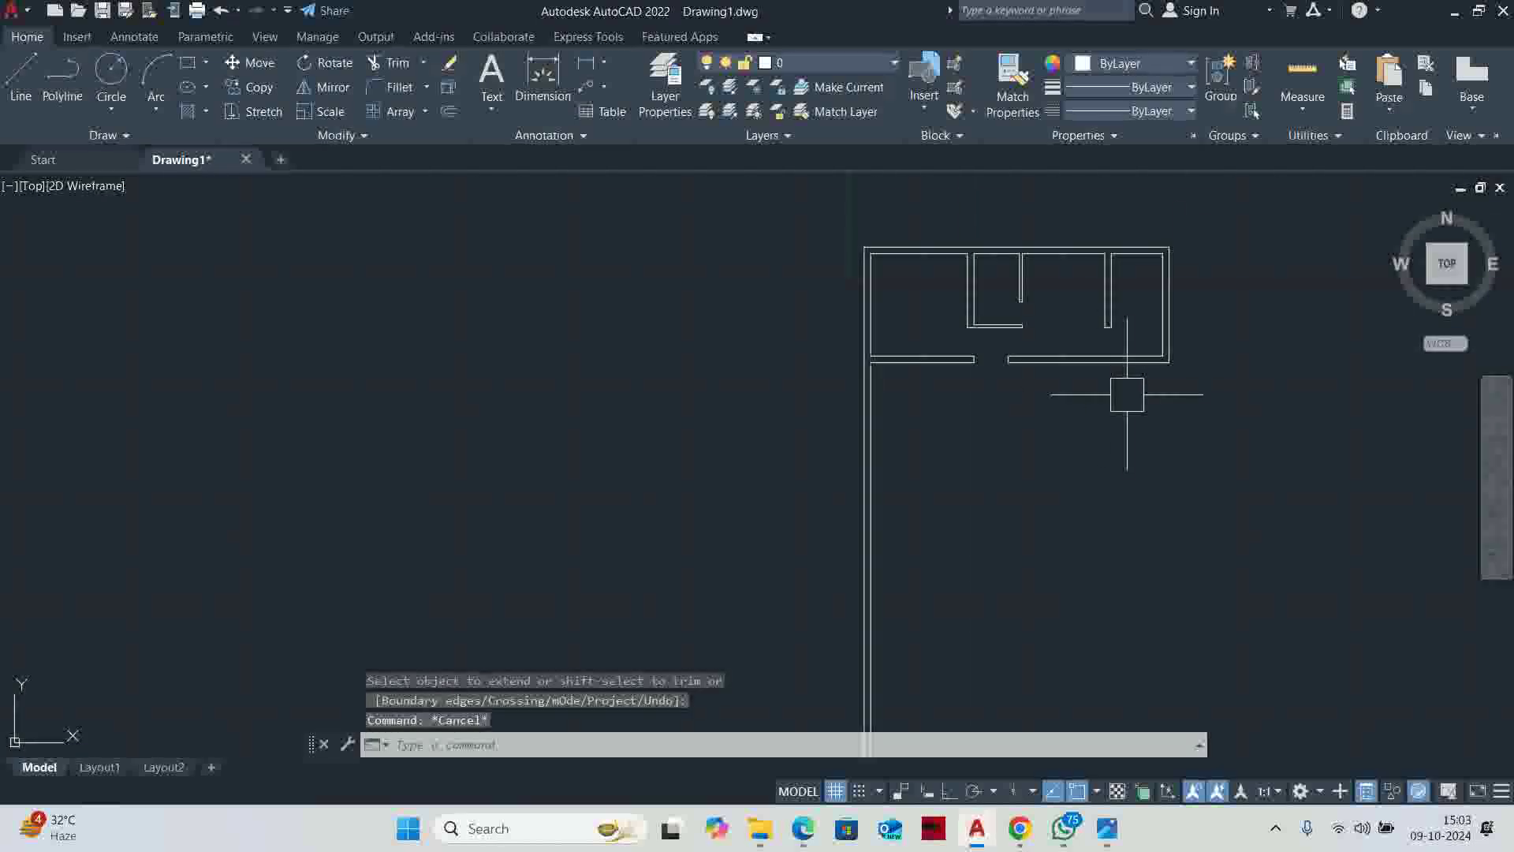
# Switch to the plan image and examine the layout below the upper row of rooms
pyautogui.moveTo(1035, 397); pyautogui.dragTo(956, 457, button='middle')
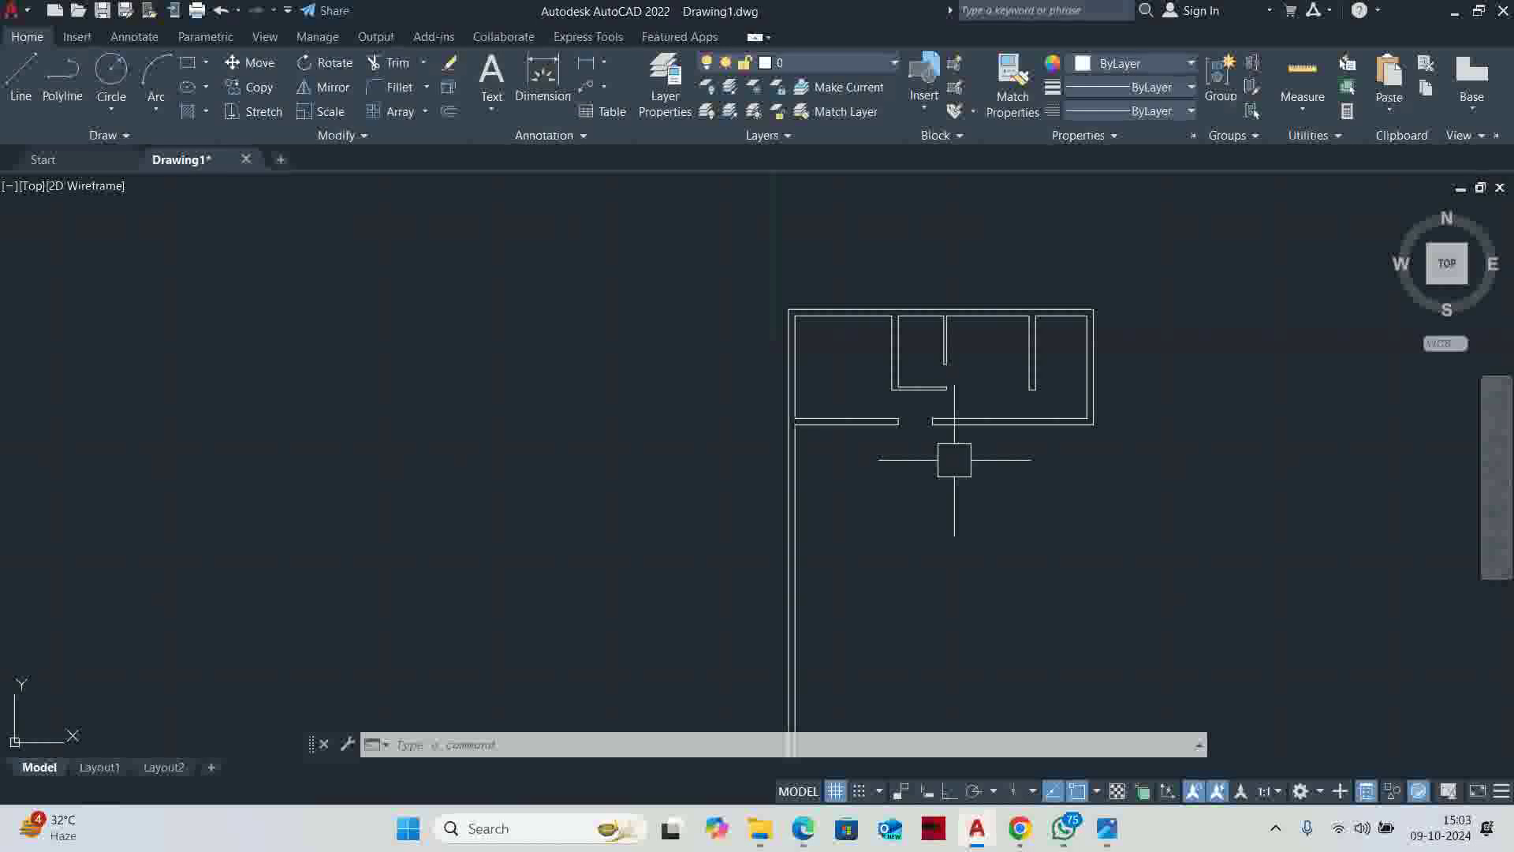
pyautogui.hotkey('alt', 'Tab')
pyautogui.scroll(-3, 1025, 473)
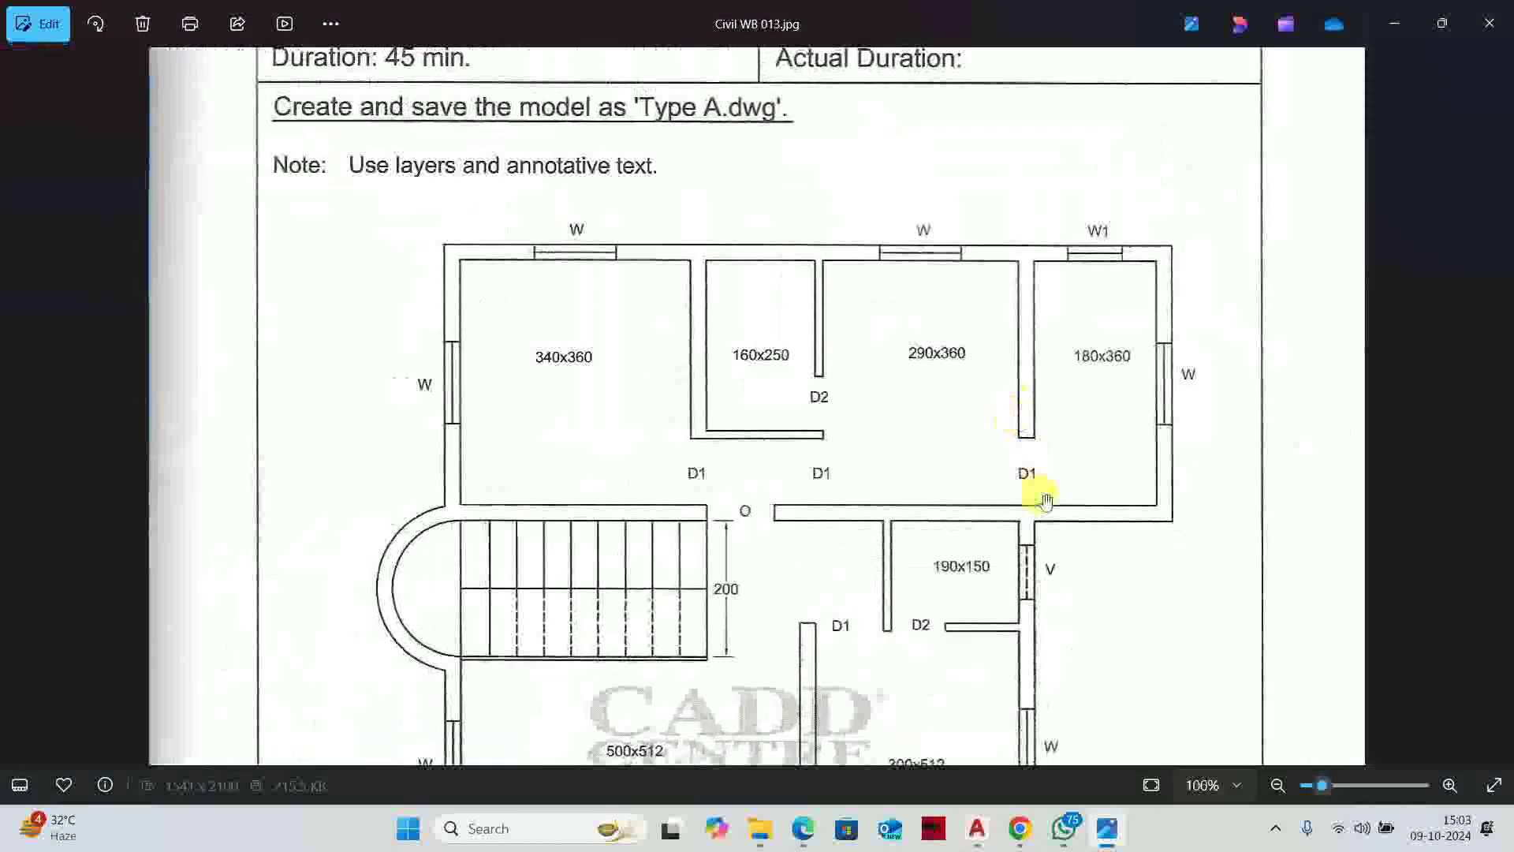
# Draw two vertical construction lines through the lower ends of the wall between the 290x360 and 180x360 rooms
pyautogui.moveTo(1041, 494); pyautogui.dragTo(960, 291)
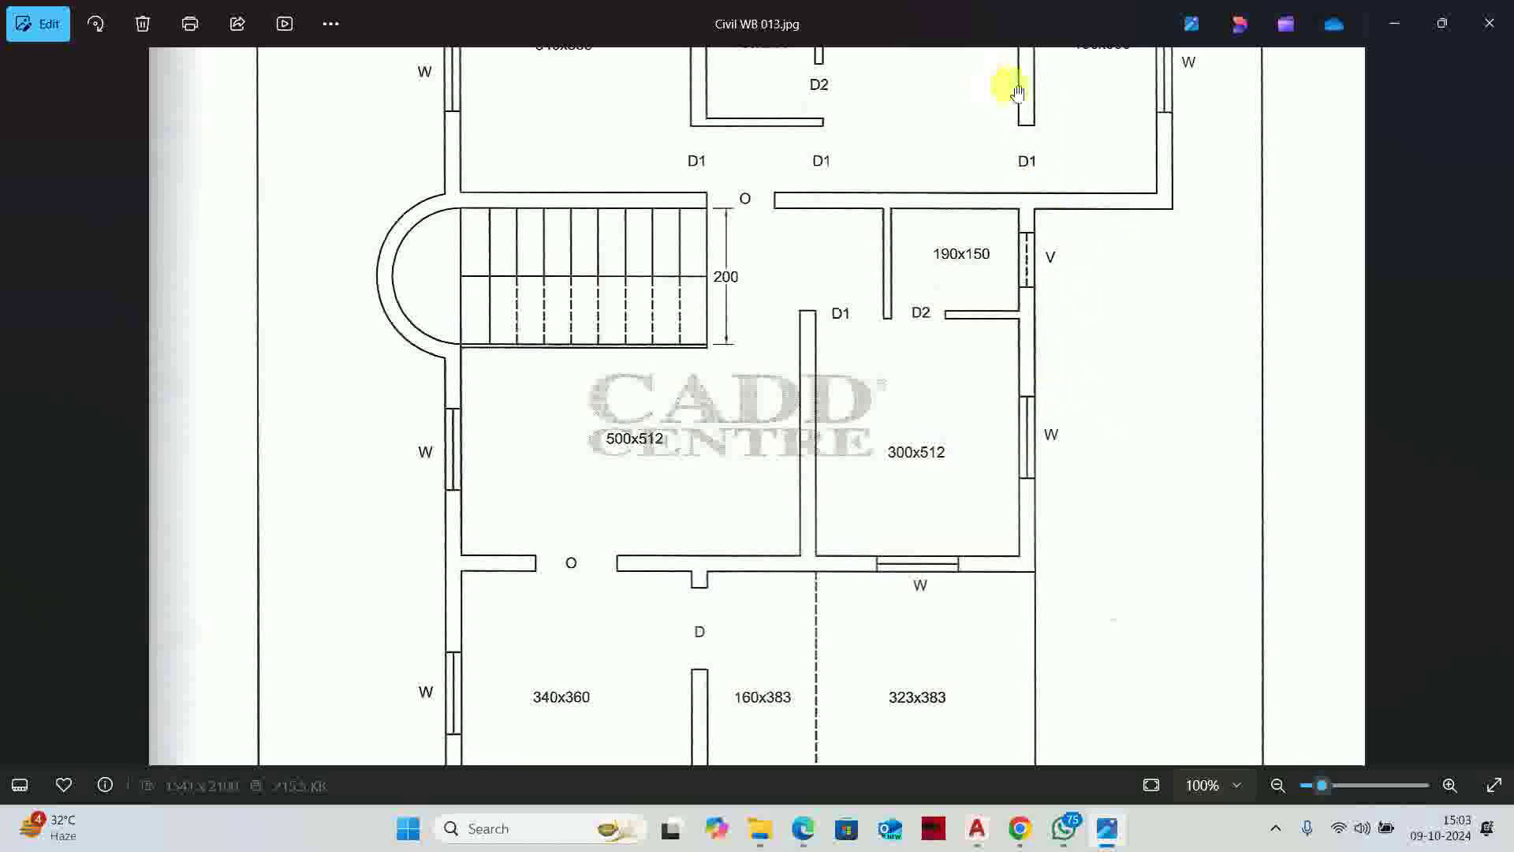
pyautogui.hotkey('alt', 'Tab')
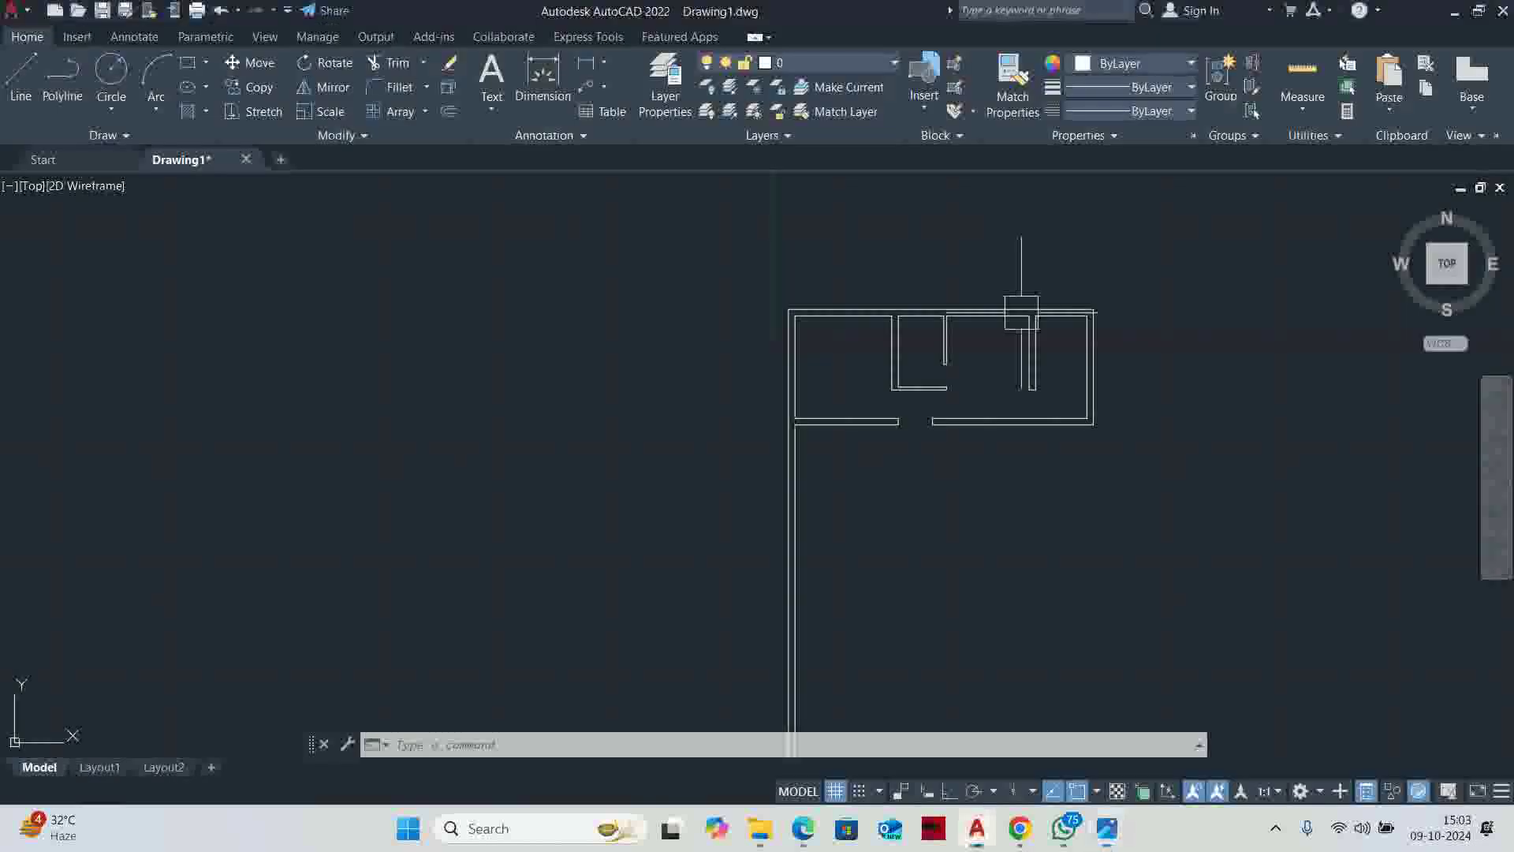
pyautogui.scroll(4, 1041, 415)
pyautogui.moveTo(1041, 415); pyautogui.dragTo(781, 382, button='middle')
pyautogui.press('Escape')
pyautogui.press('Escape')
pyautogui.press('Escape')
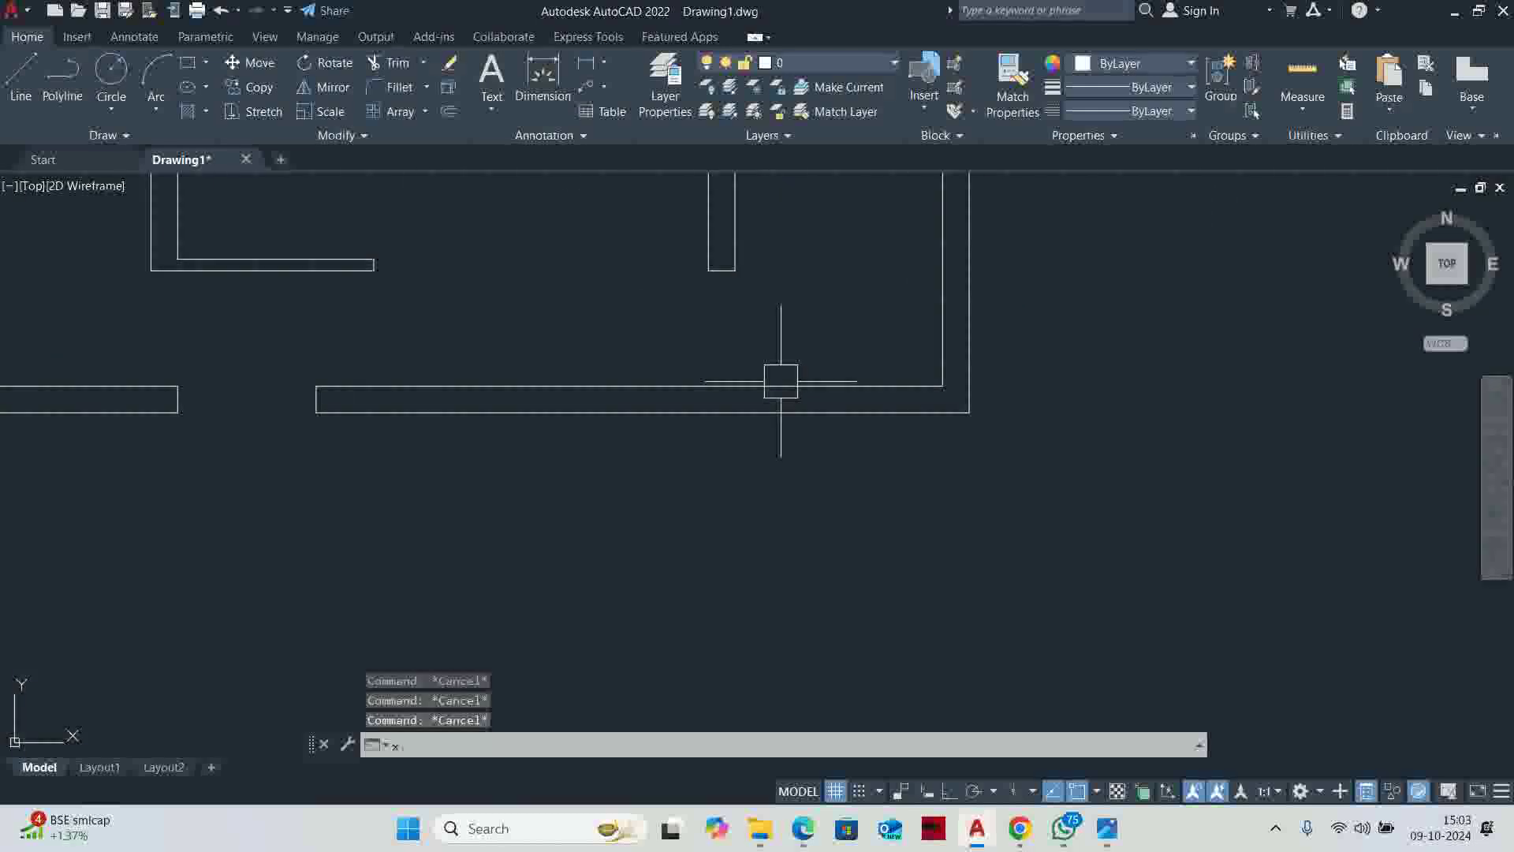
pyautogui.write('xl')
pyautogui.press('Return')
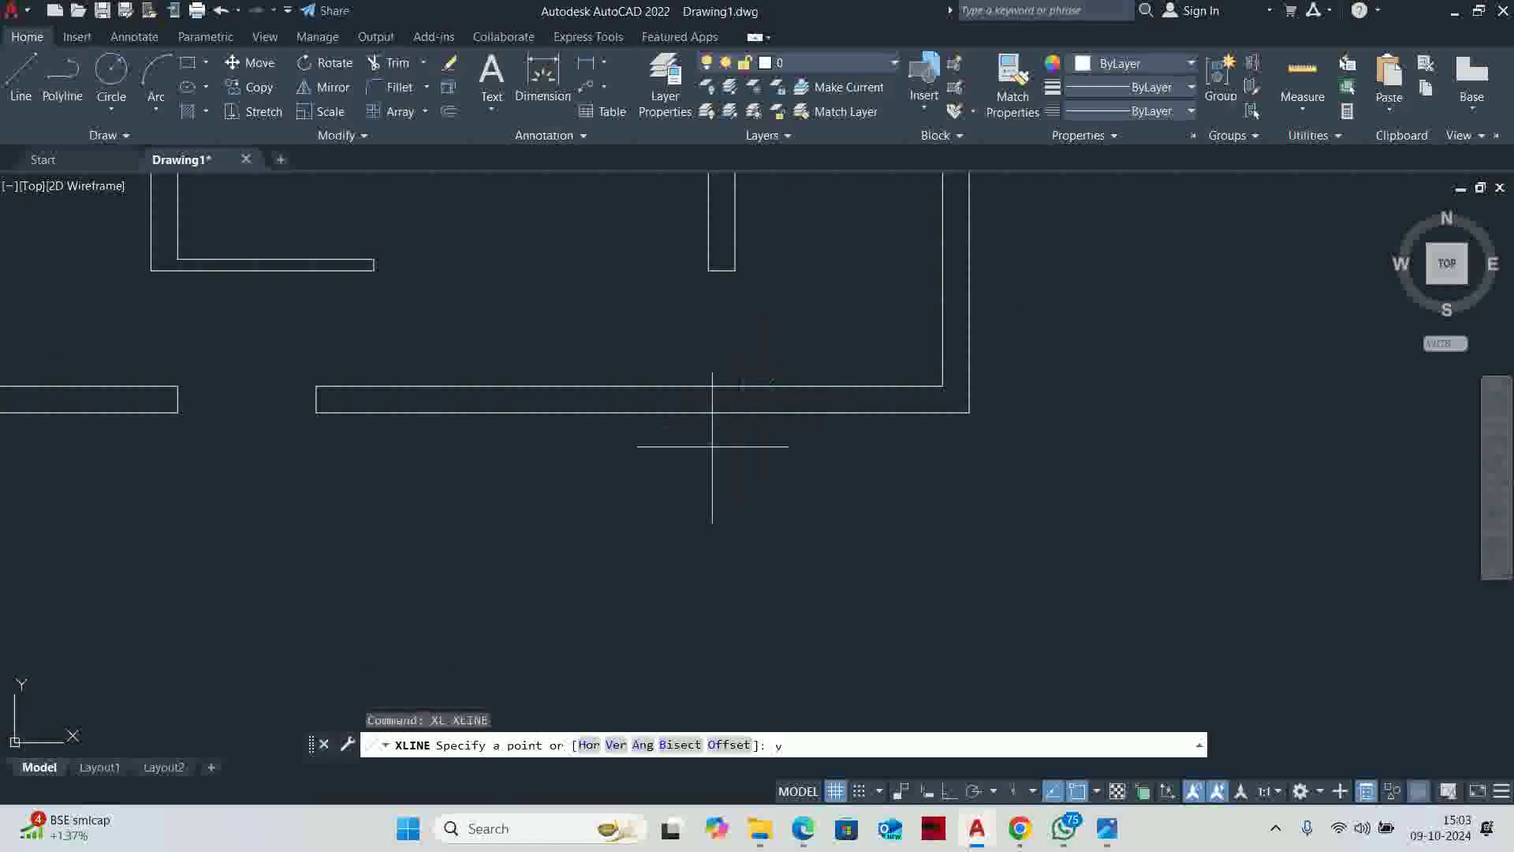
pyautogui.write('v')
pyautogui.press('Return')
pyautogui.scroll(2, 706, 269)
pyautogui.click(704, 268)
pyautogui.click(746, 267)
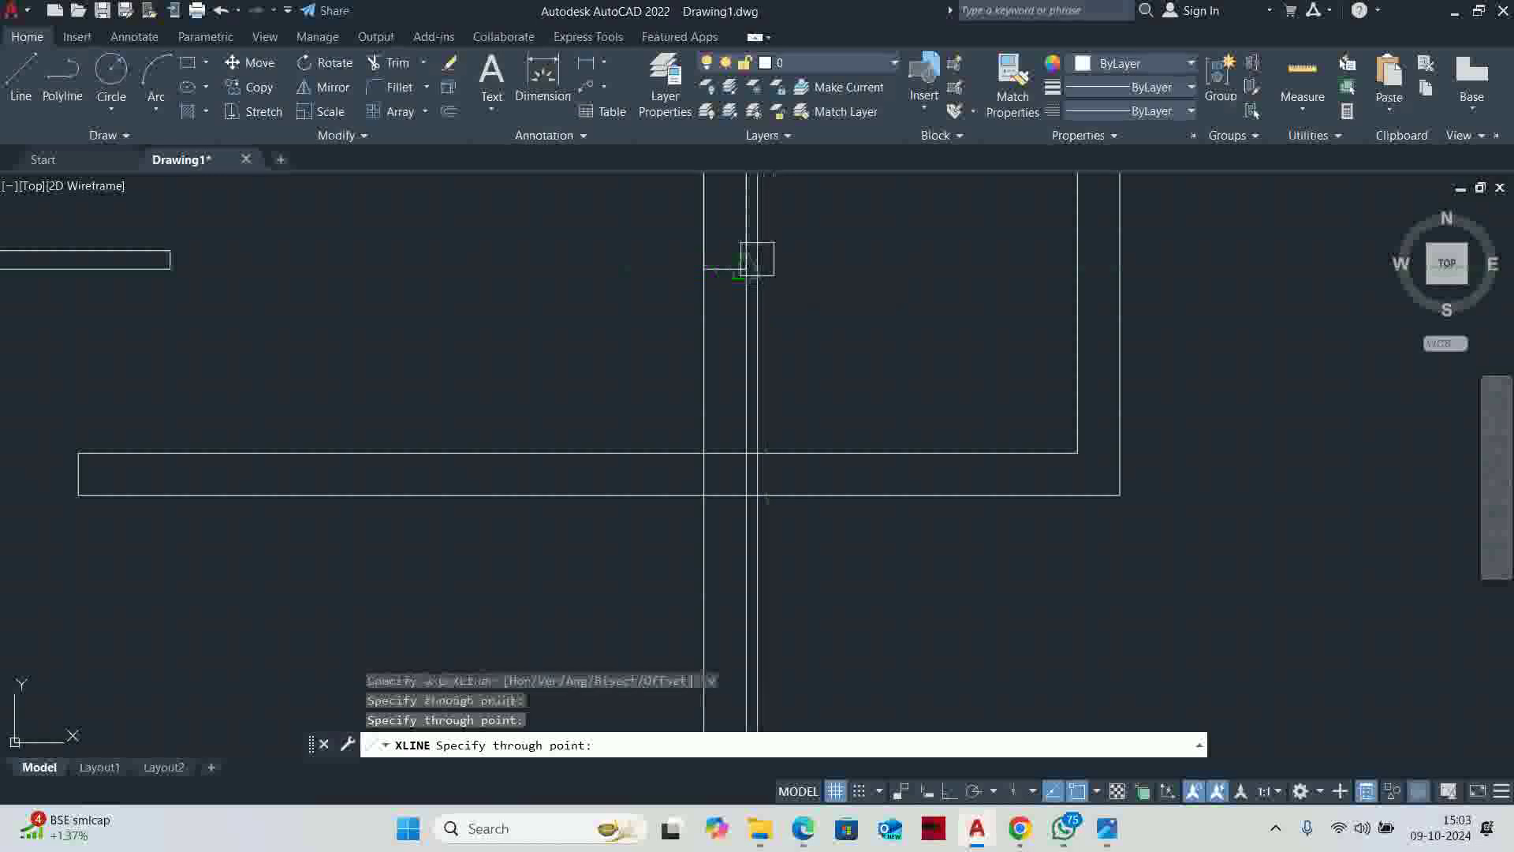
pyautogui.press('Escape')
# Trim the construction lines above the upper rooms' lower wall and open the wall junction between them
pyautogui.scroll(-4, 829, 252)
pyautogui.scroll(5, 829, 242)
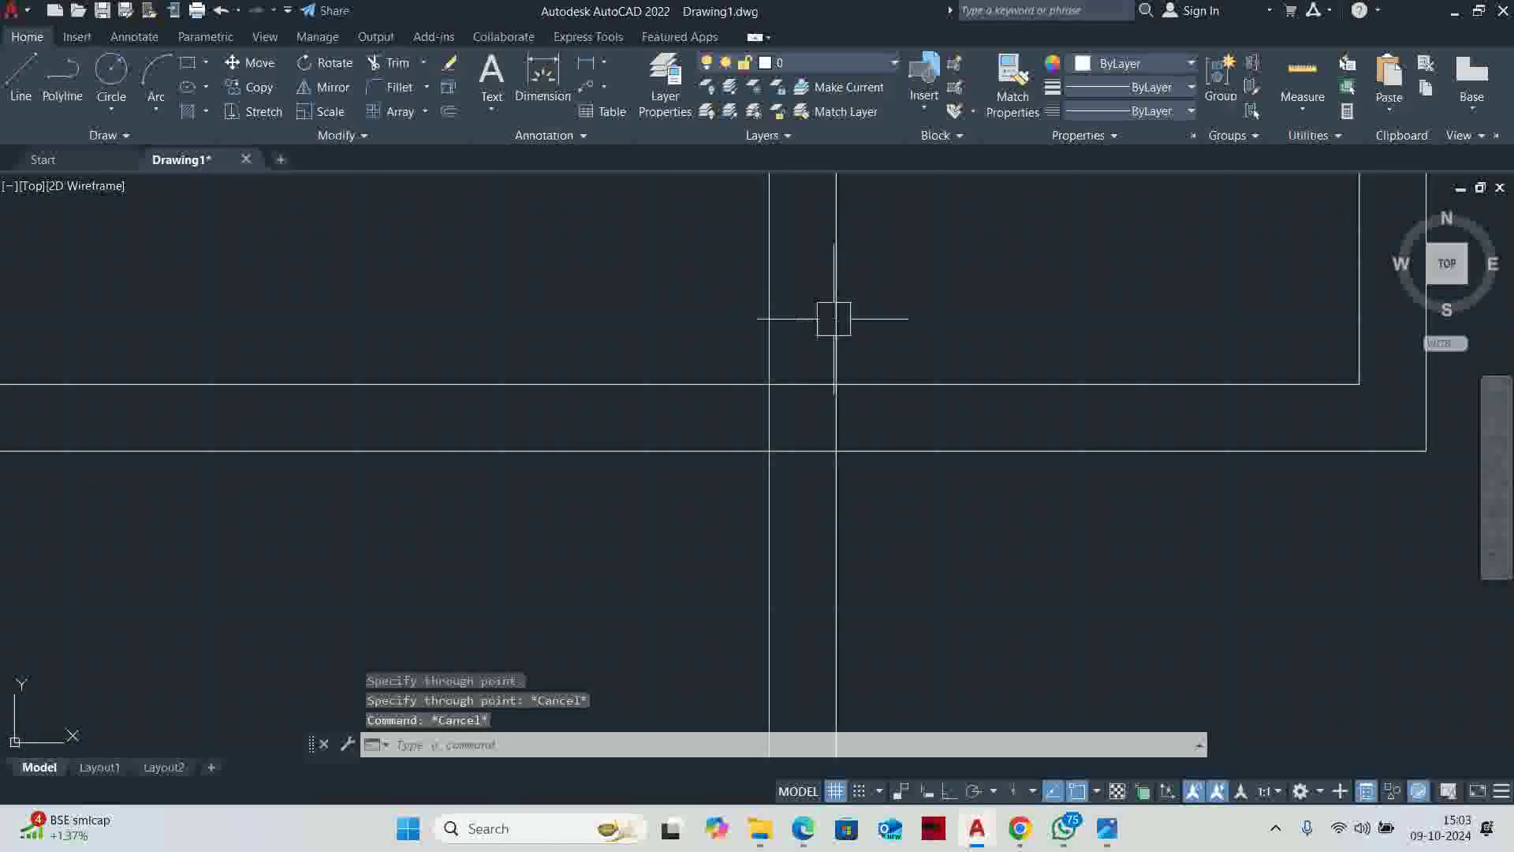
pyautogui.press('Escape')
pyautogui.write('t or')
pyautogui.press('Return')
pyautogui.click(905, 223)
pyautogui.click(612, 260)
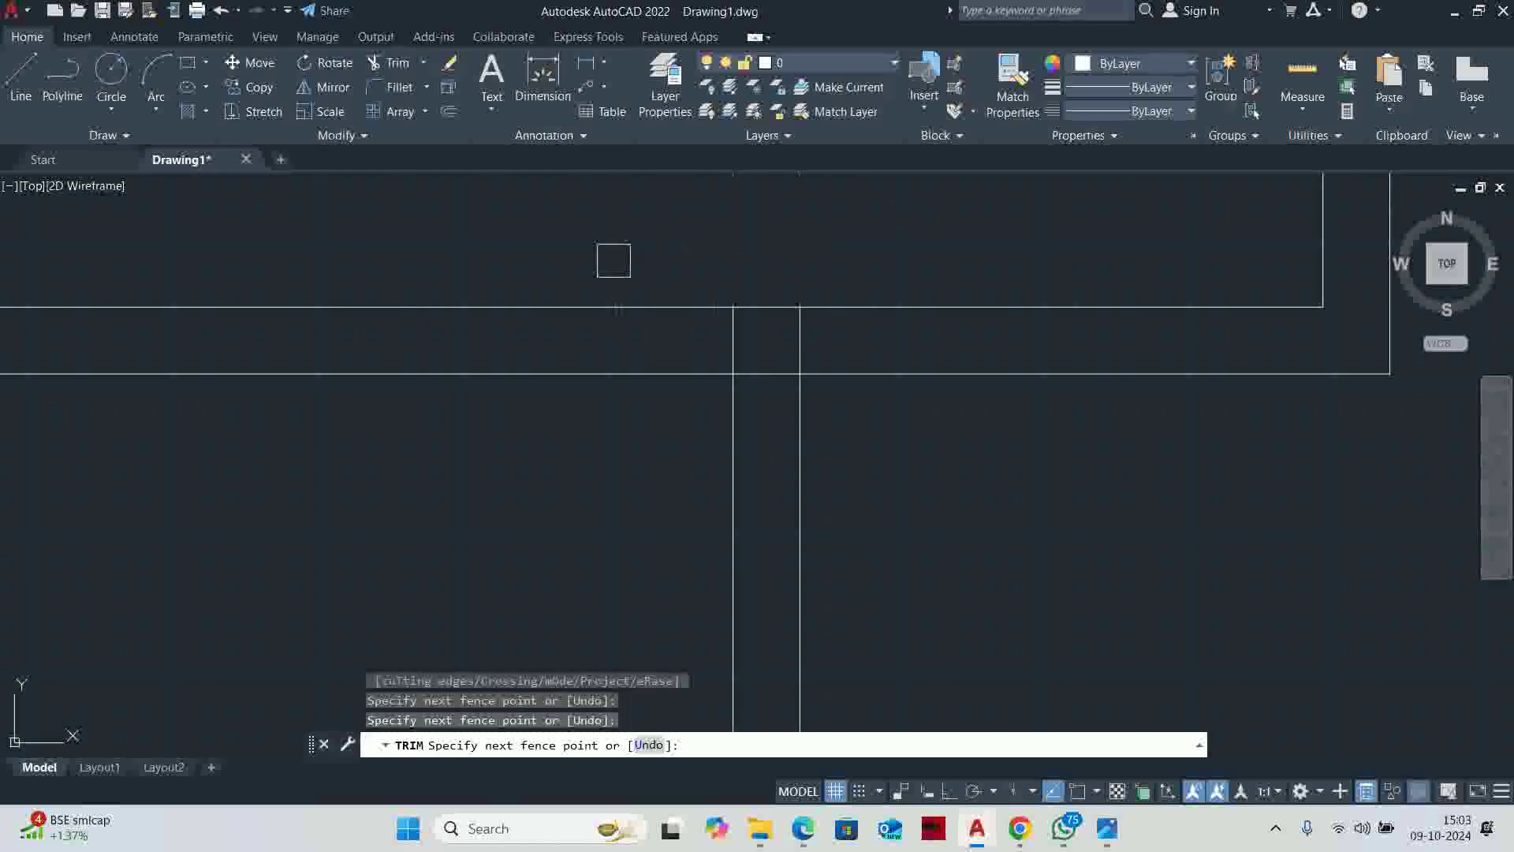
pyautogui.press('Return')
pyautogui.click(658, 330)
pyautogui.click(932, 322)
pyautogui.press('Return')
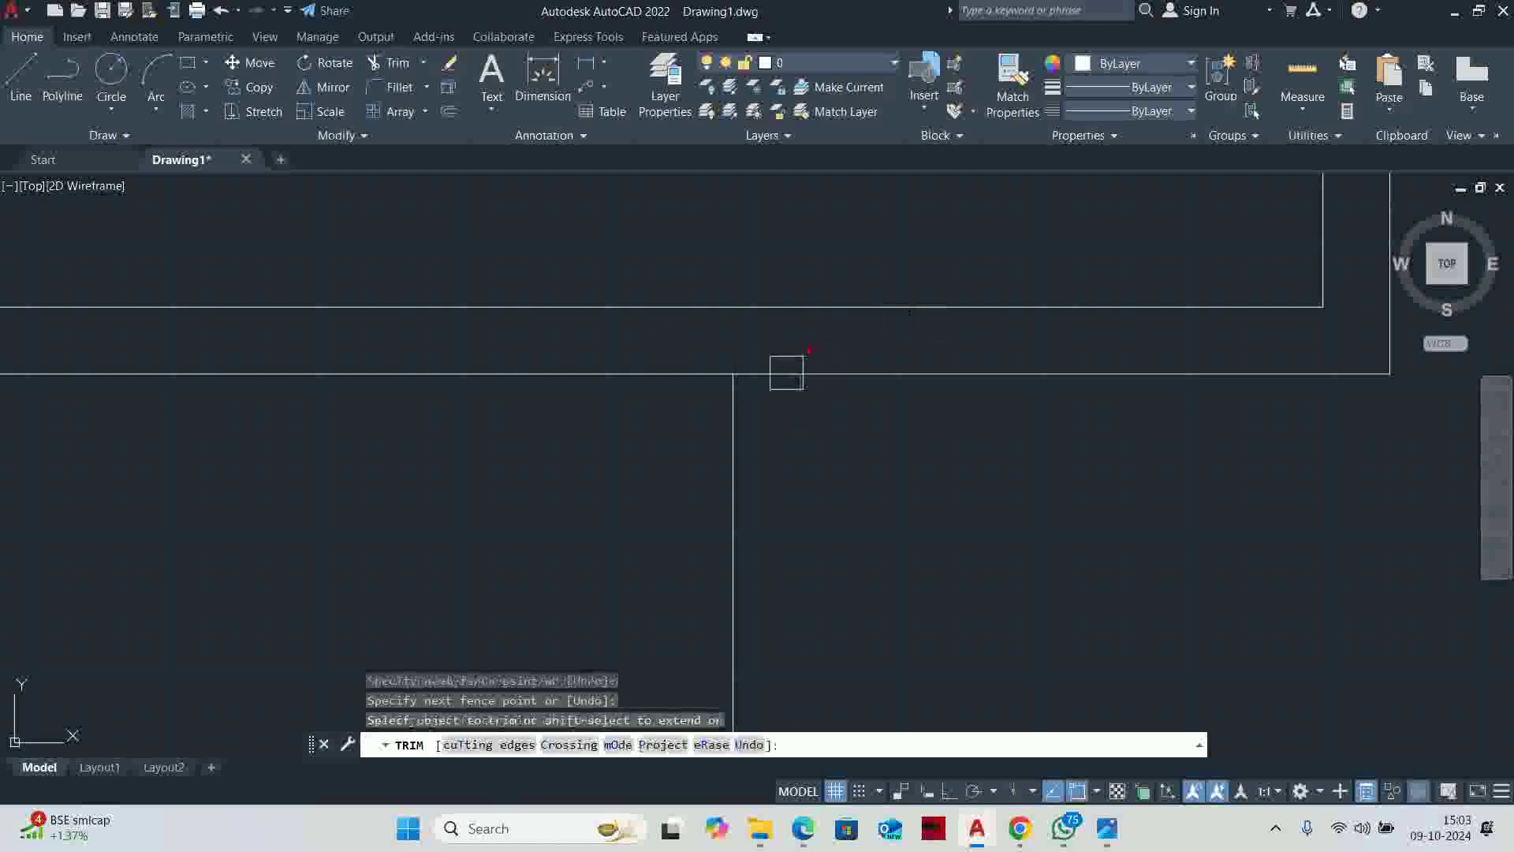
pyautogui.scroll(-6, 760, 367)
pyautogui.press('Escape')
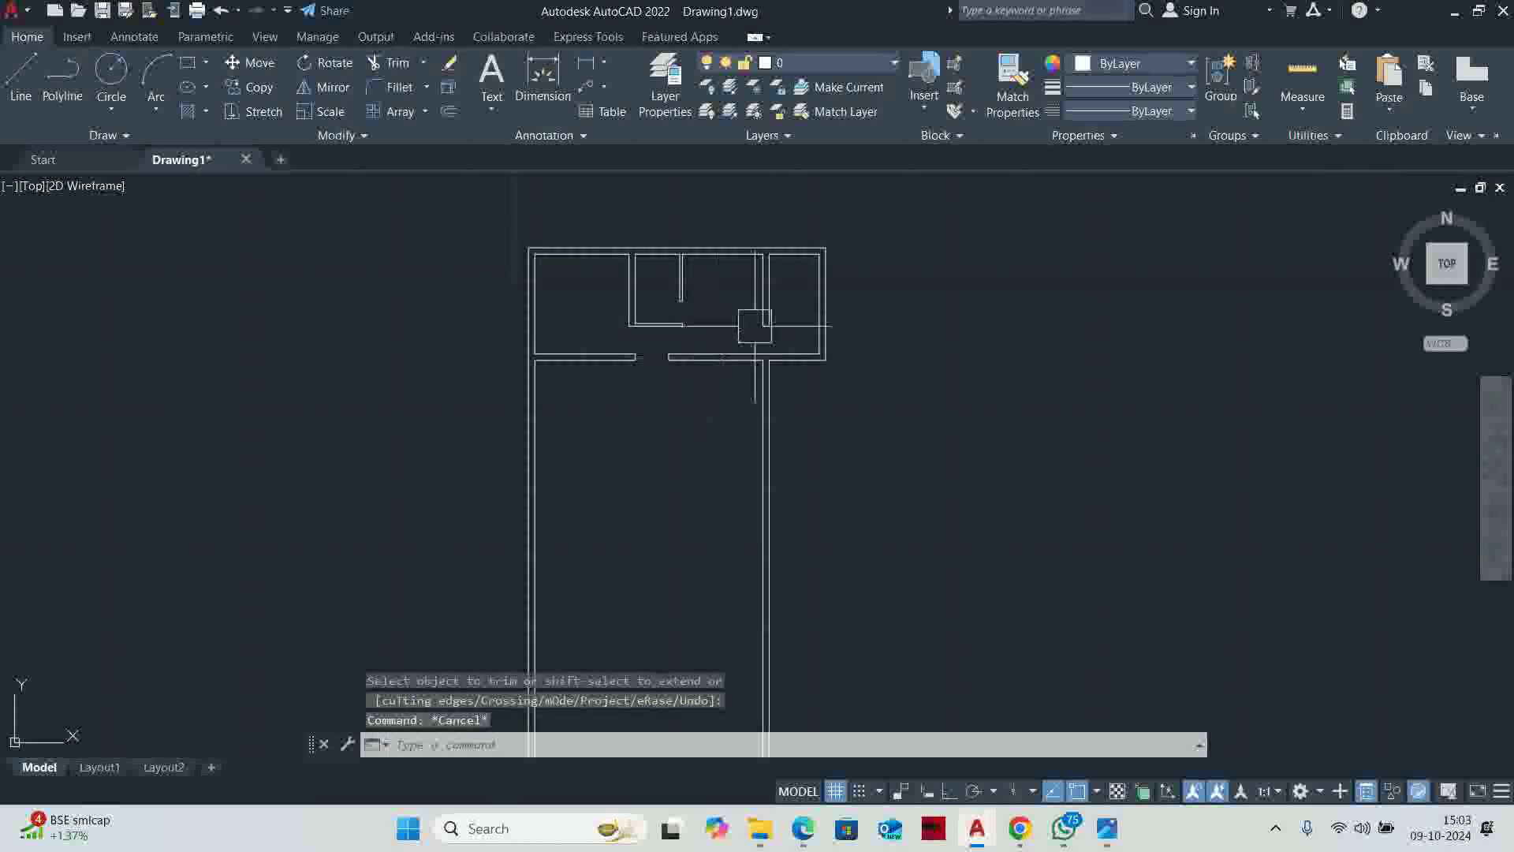
# Check the 190x150 room on the plan image, then offset the new right wall's inner line 190 cm inward
pyautogui.scroll(5, 747, 361)
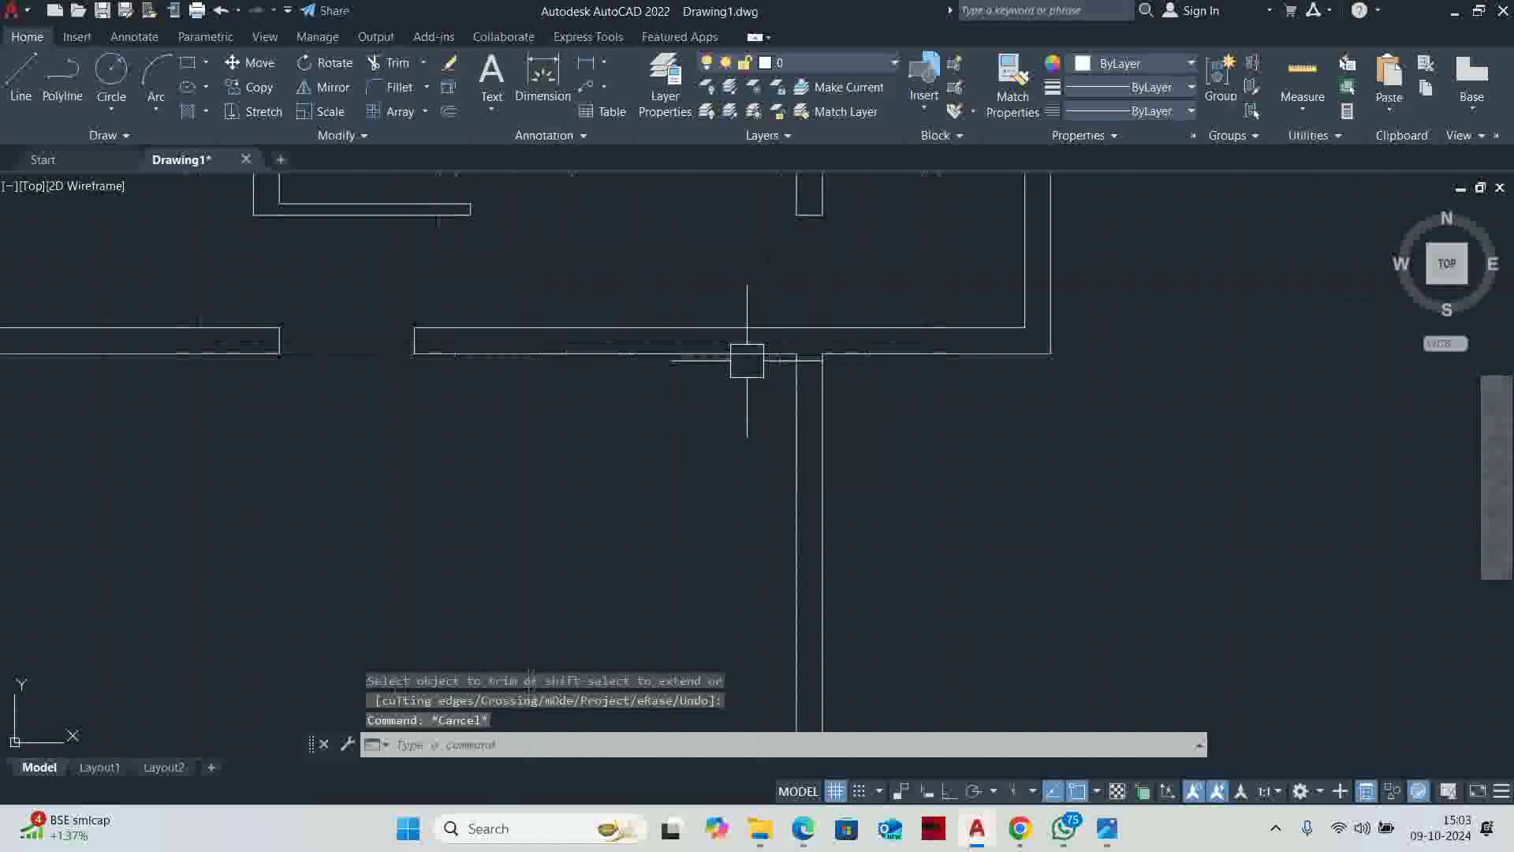
pyautogui.hotkey('alt', 'Tab')
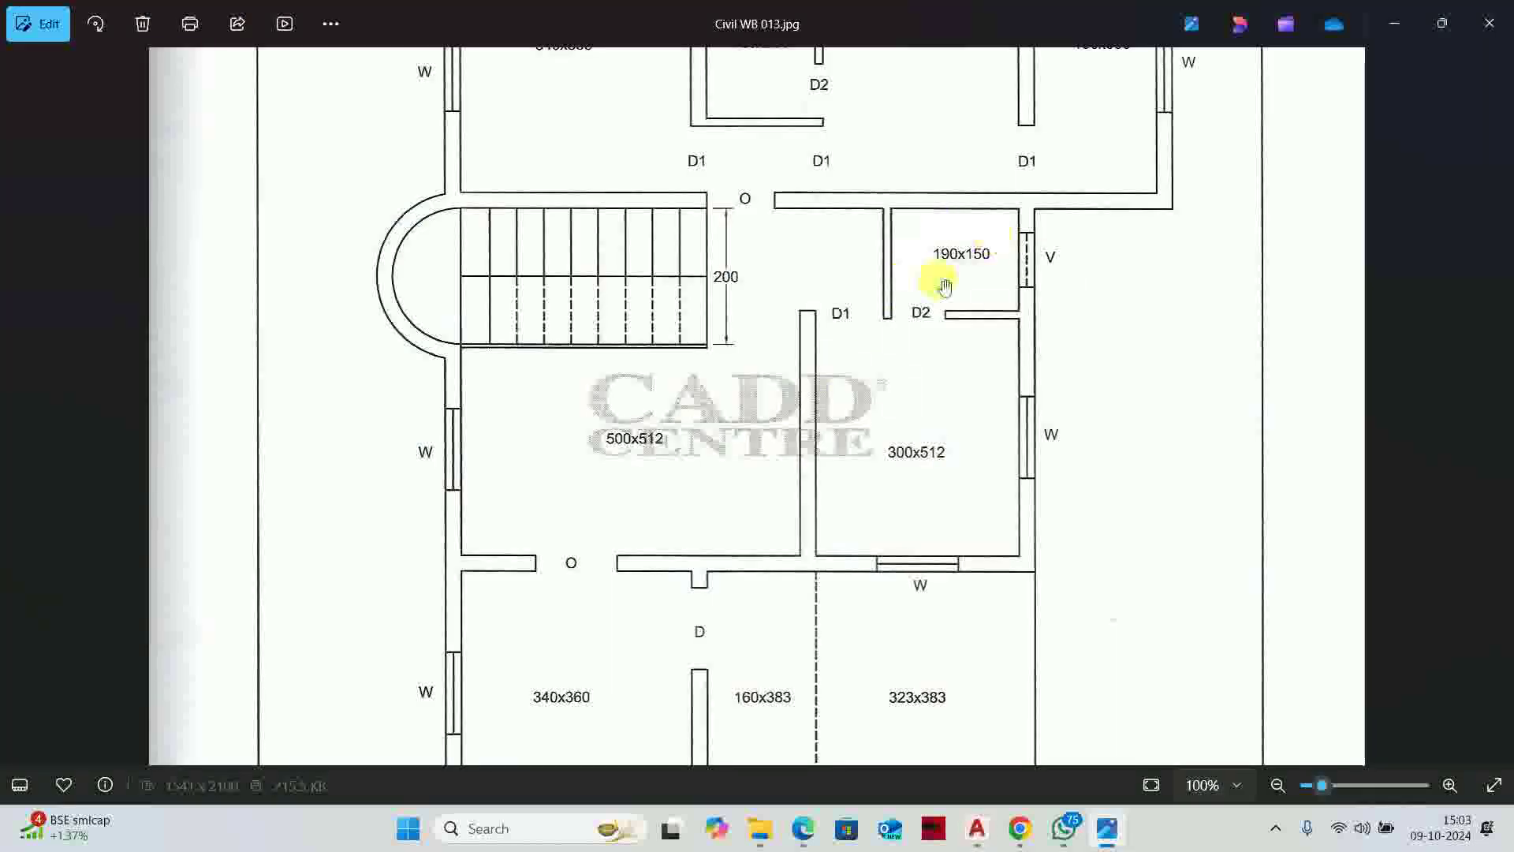
pyautogui.scroll(5, 945, 286)
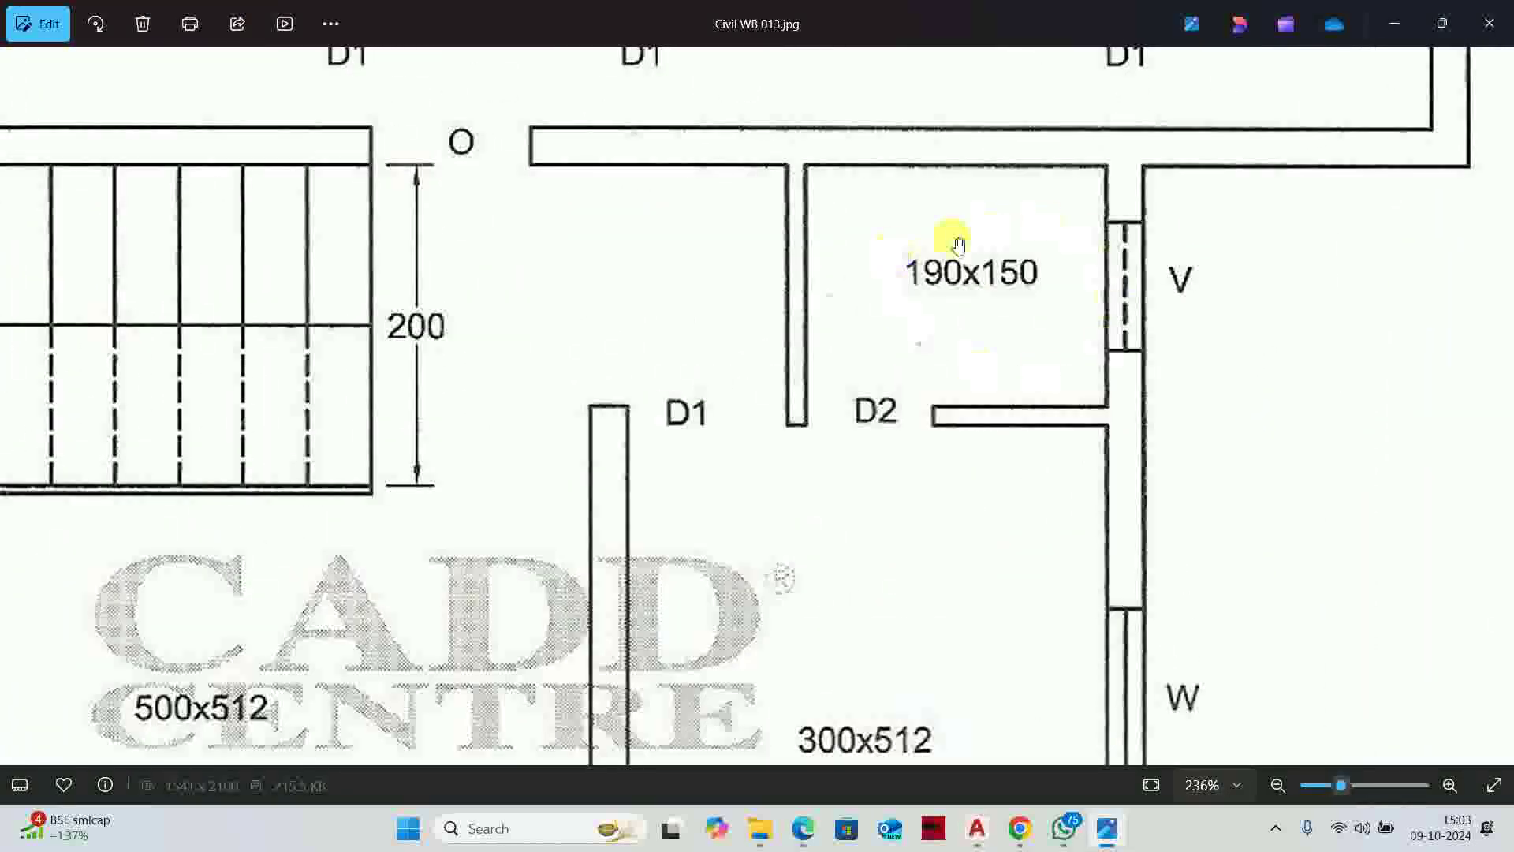
pyautogui.hotkey('alt', 'Tab')
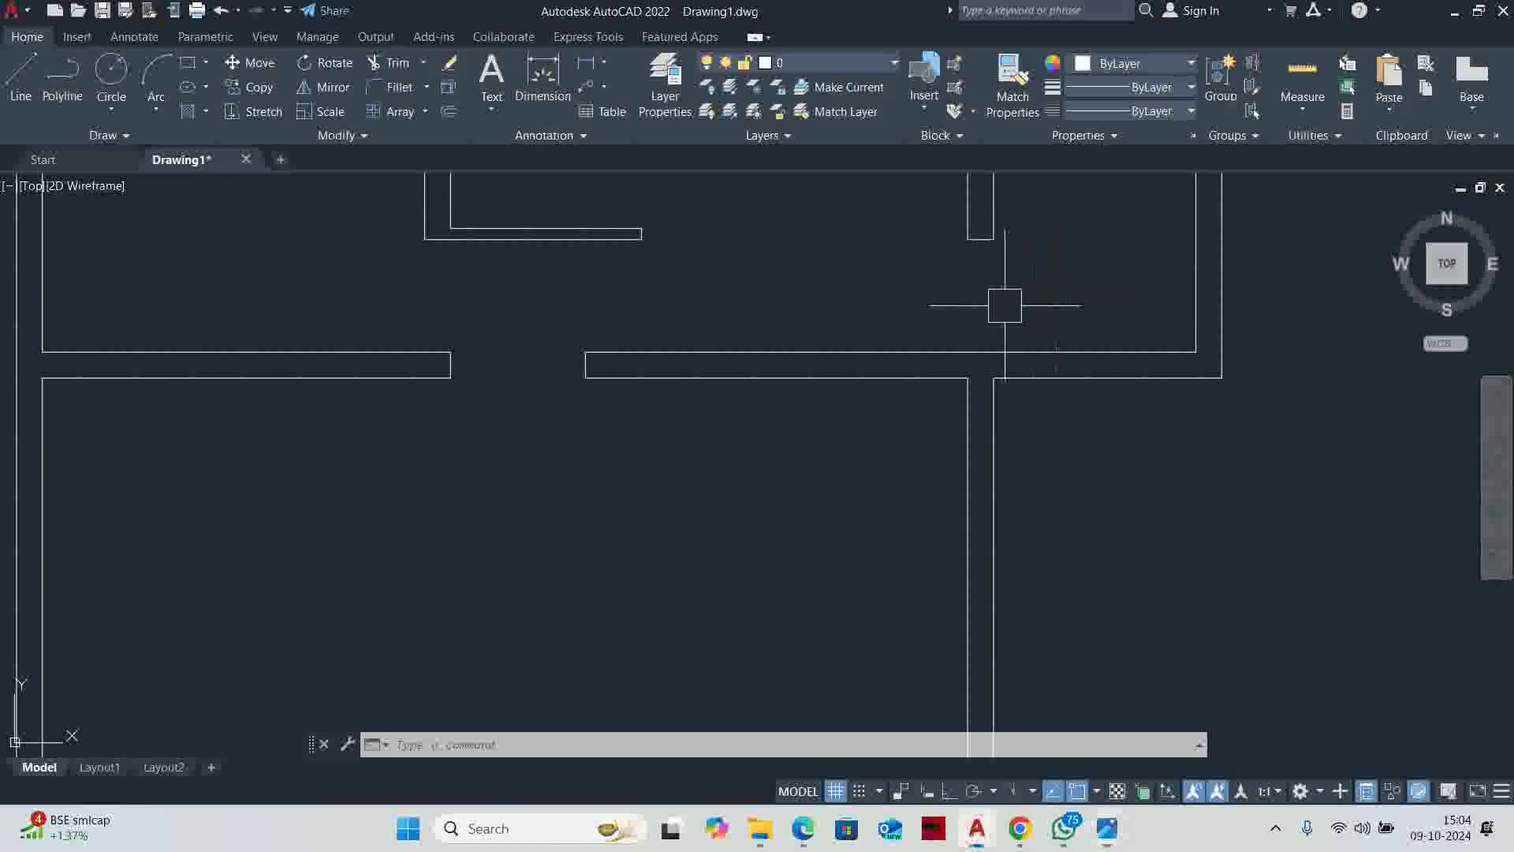
pyautogui.press('Return')
pyautogui.write('190')
pyautogui.press('Return')
pyautogui.scroll(4, 978, 371)
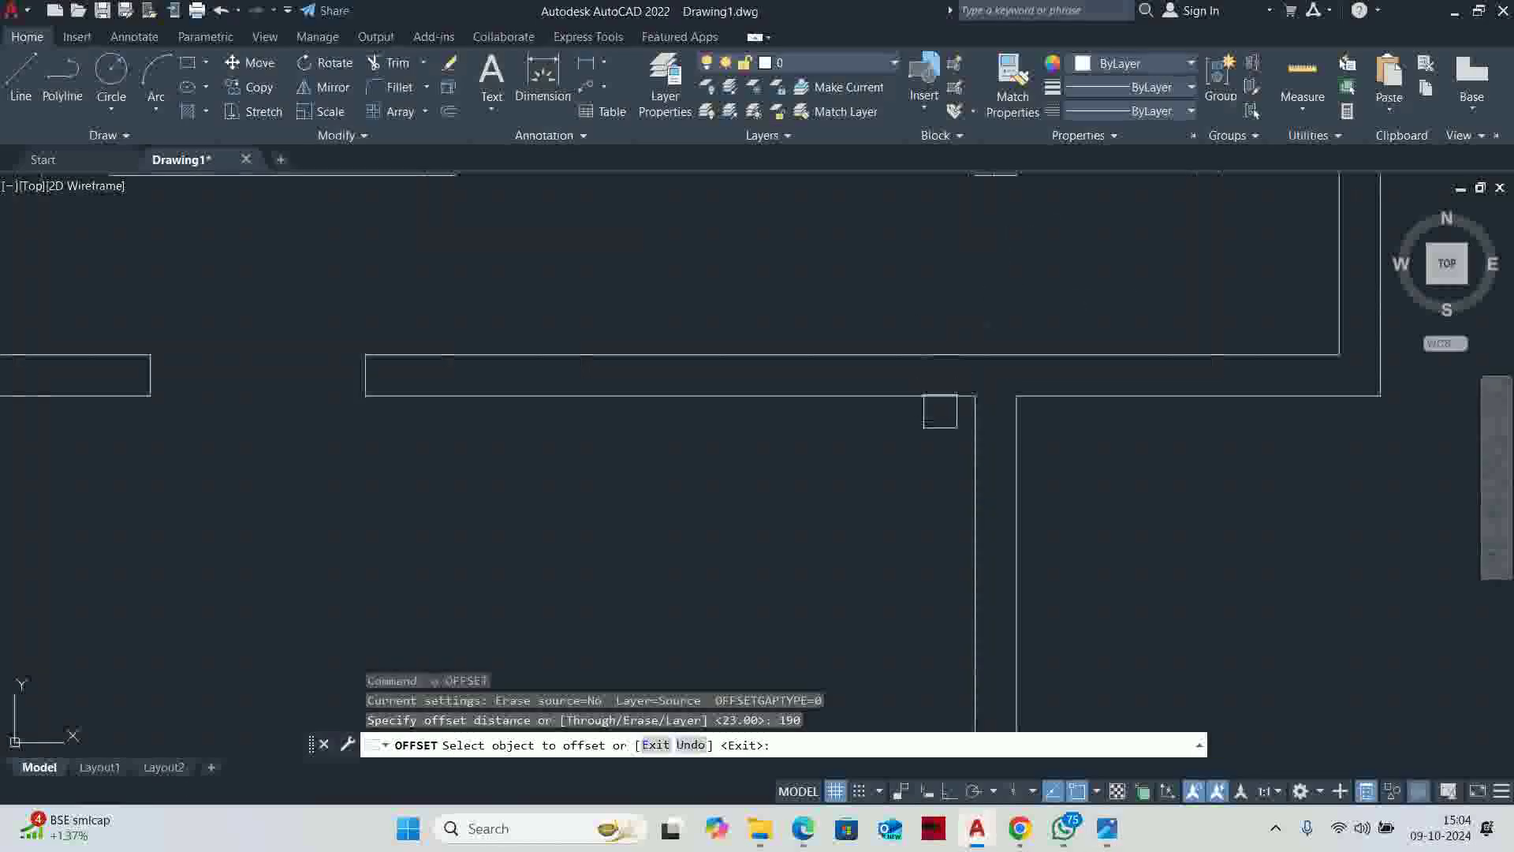
pyautogui.click(1029, 366)
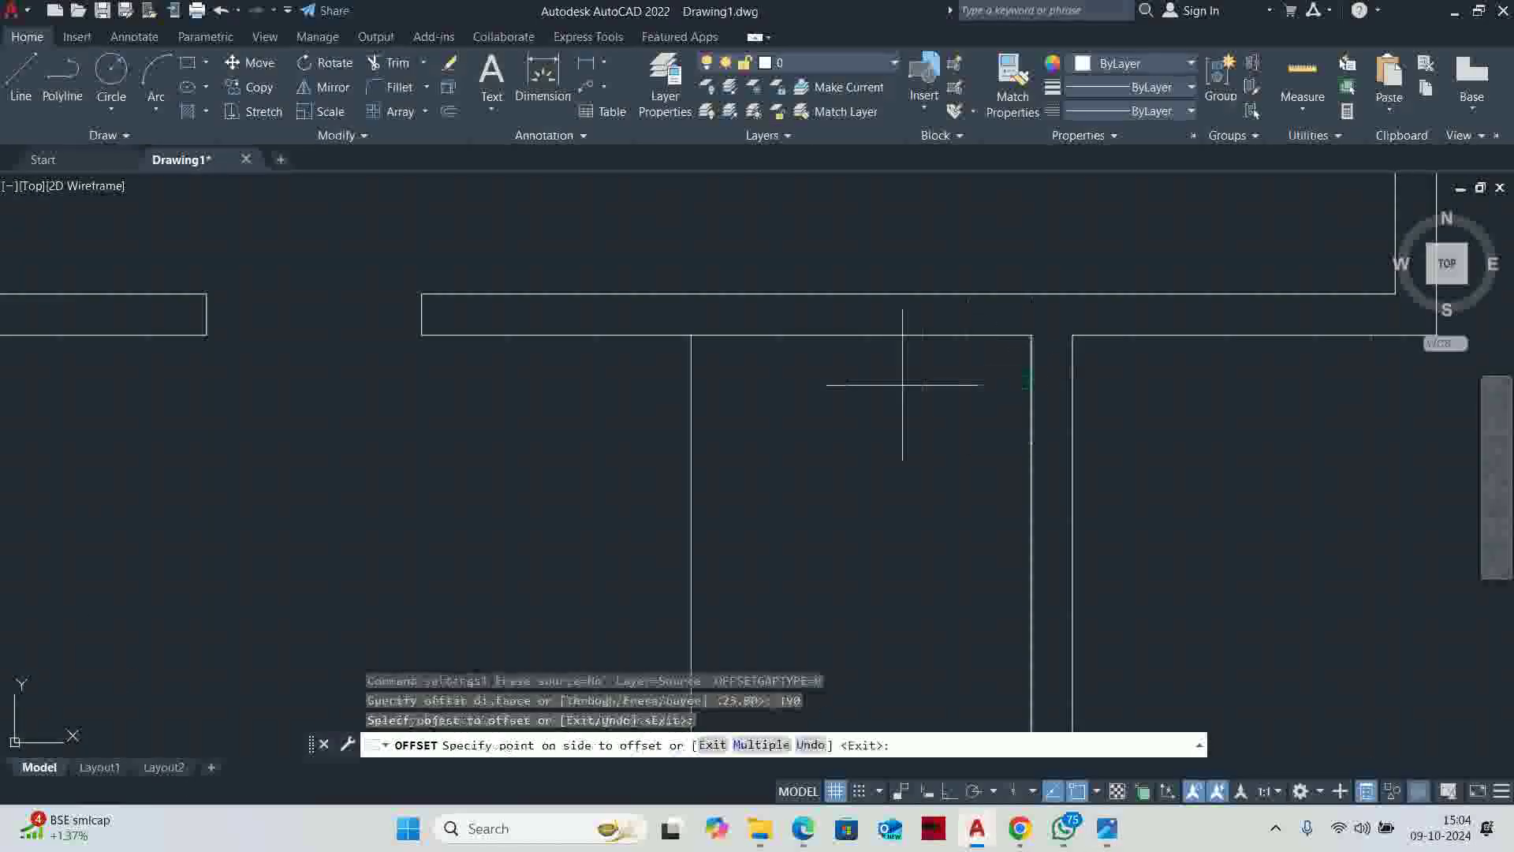
pyautogui.click(891, 362)
pyautogui.press('Return')
# Offset the upper wall's lower line 150 cm downward for the small room's depth
pyautogui.press('Return')
pyautogui.write('150')
pyautogui.press('Return')
pyautogui.click(908, 335)
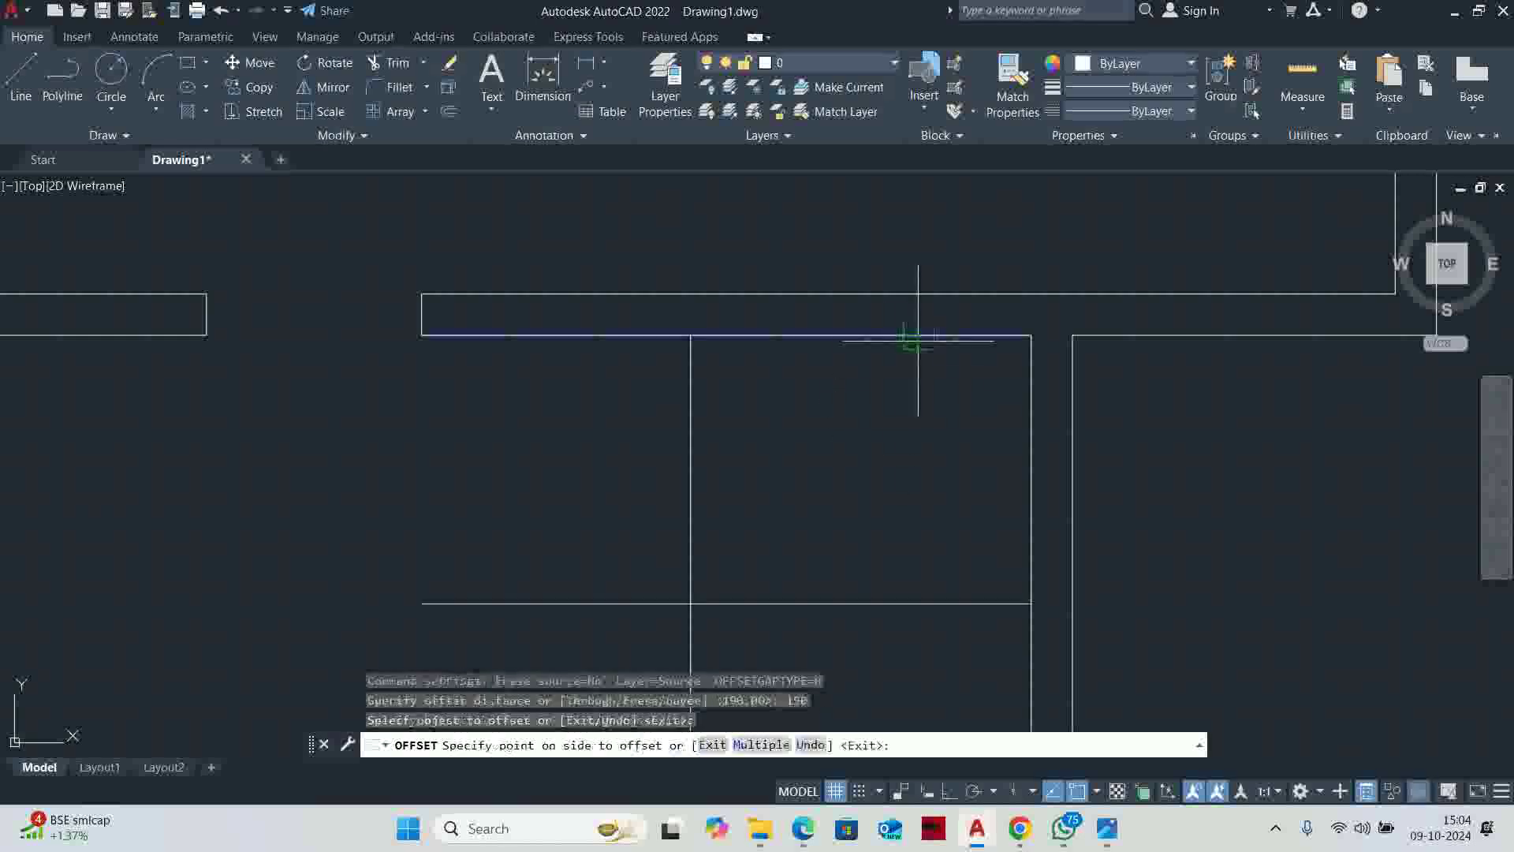
pyautogui.click(912, 439)
pyautogui.press('Return')
# Offset the 190x150 room's lower and left lines 10 cm outward to form its partitions
pyautogui.moveTo(912, 439); pyautogui.dragTo(970, 400, button='middle')
pyautogui.press('Return')
pyautogui.write('100')
pyautogui.press('Return')
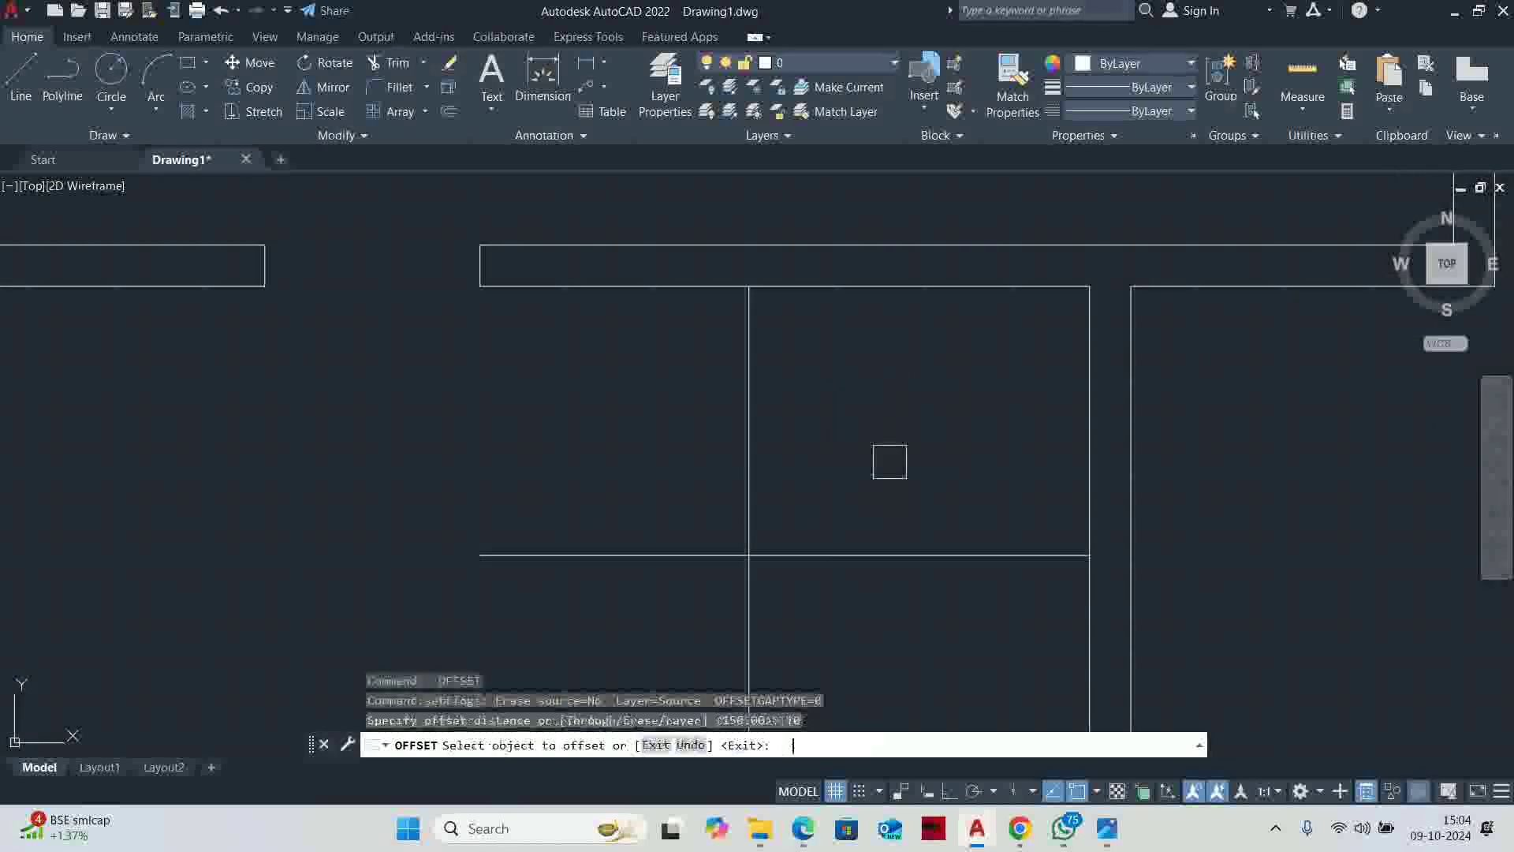
pyautogui.click(875, 555)
pyautogui.click(852, 564)
pyautogui.click(748, 493)
pyautogui.click(560, 490)
pyautogui.moveTo(607, 482); pyautogui.dragTo(541, 419, button='middle')
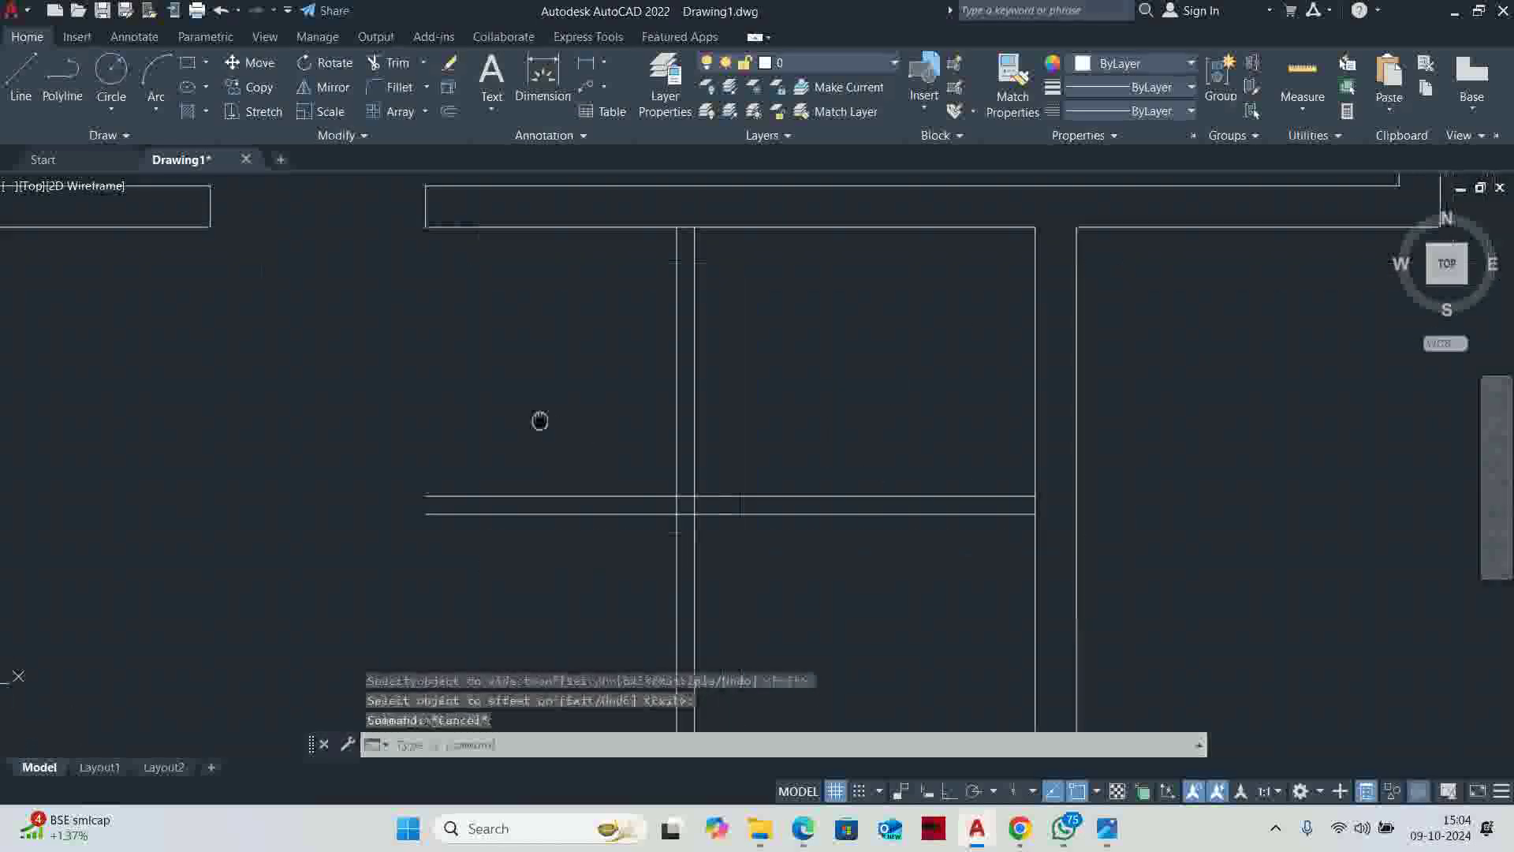
# Trim the partition lines that run past the 190x150 room's lower-left corner
pyautogui.press('Return')
pyautogui.write('tr')
pyautogui.press('Return')
pyautogui.click(535, 444)
pyautogui.click(625, 613)
pyautogui.press('Return')
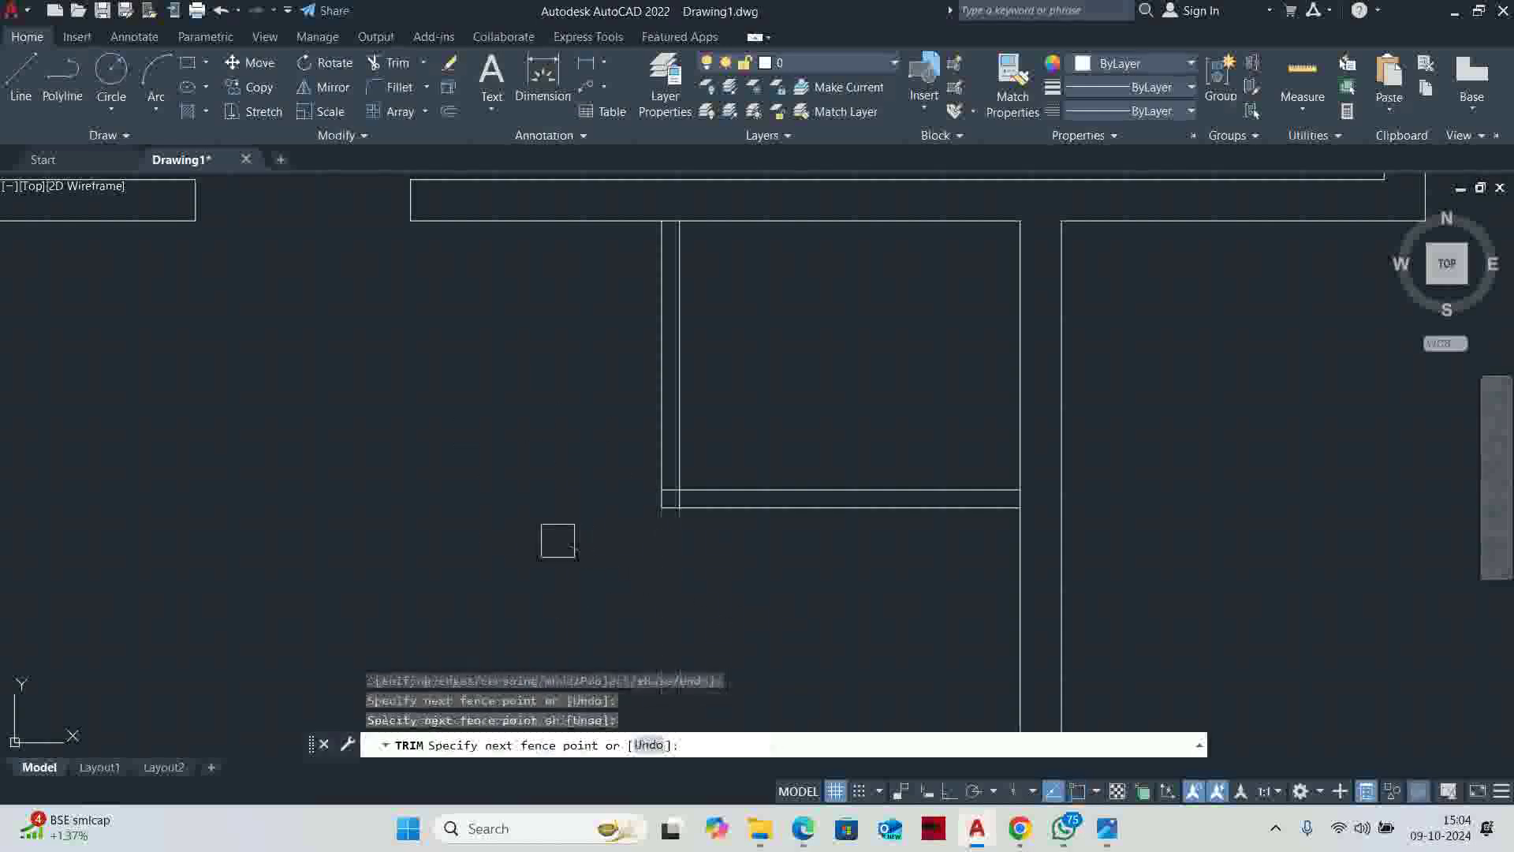
# Trim the wall lines where the 190x150 room's partitions meet the right and upper walls
pyautogui.scroll(5, 672, 487)
pyautogui.scroll(-8, 906, 512)
pyautogui.scroll(8, 774, 489)
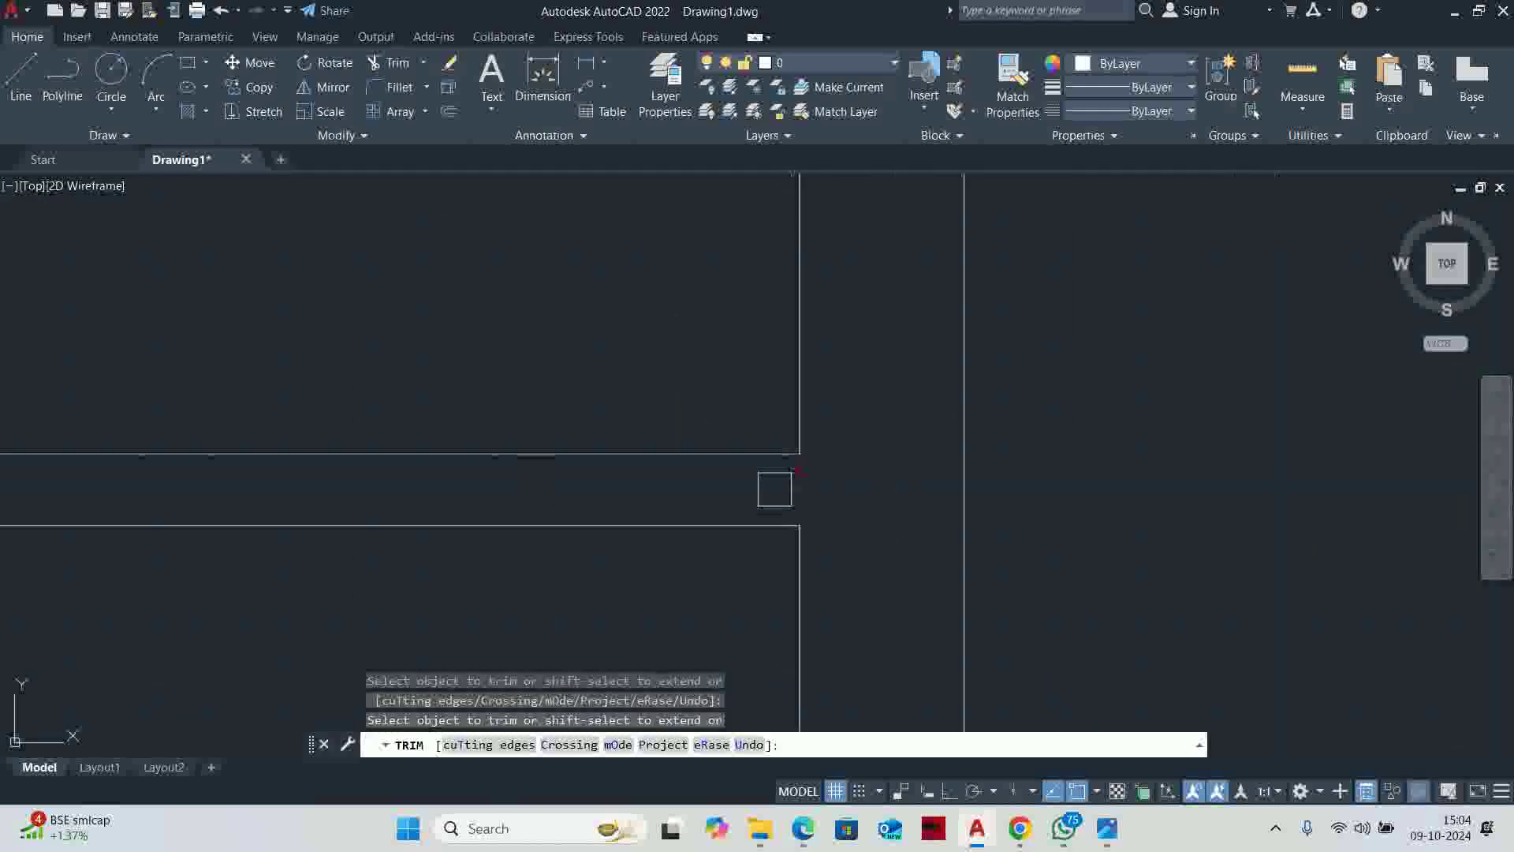
pyautogui.scroll(-6, 801, 494)
pyautogui.scroll(6, 632, 328)
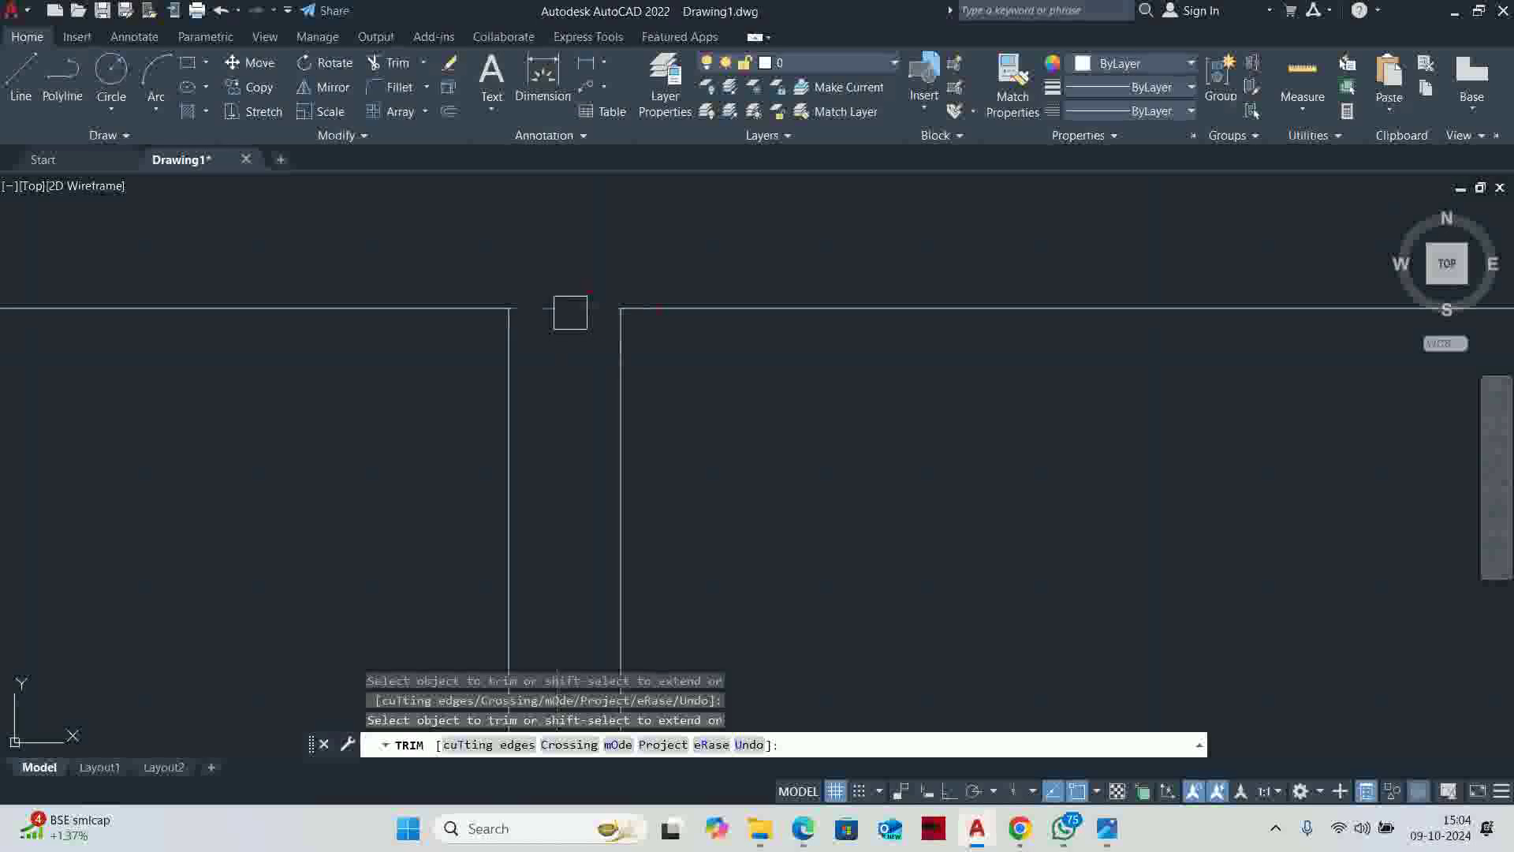
pyautogui.scroll(-5, 571, 313)
pyautogui.press('Escape')
pyautogui.press('Escape')
# Offset the inner line of the 190x150 room's left partition 80 cm inward to mark door D2
pyautogui.scroll(5, 751, 328)
pyautogui.click(726, 318)
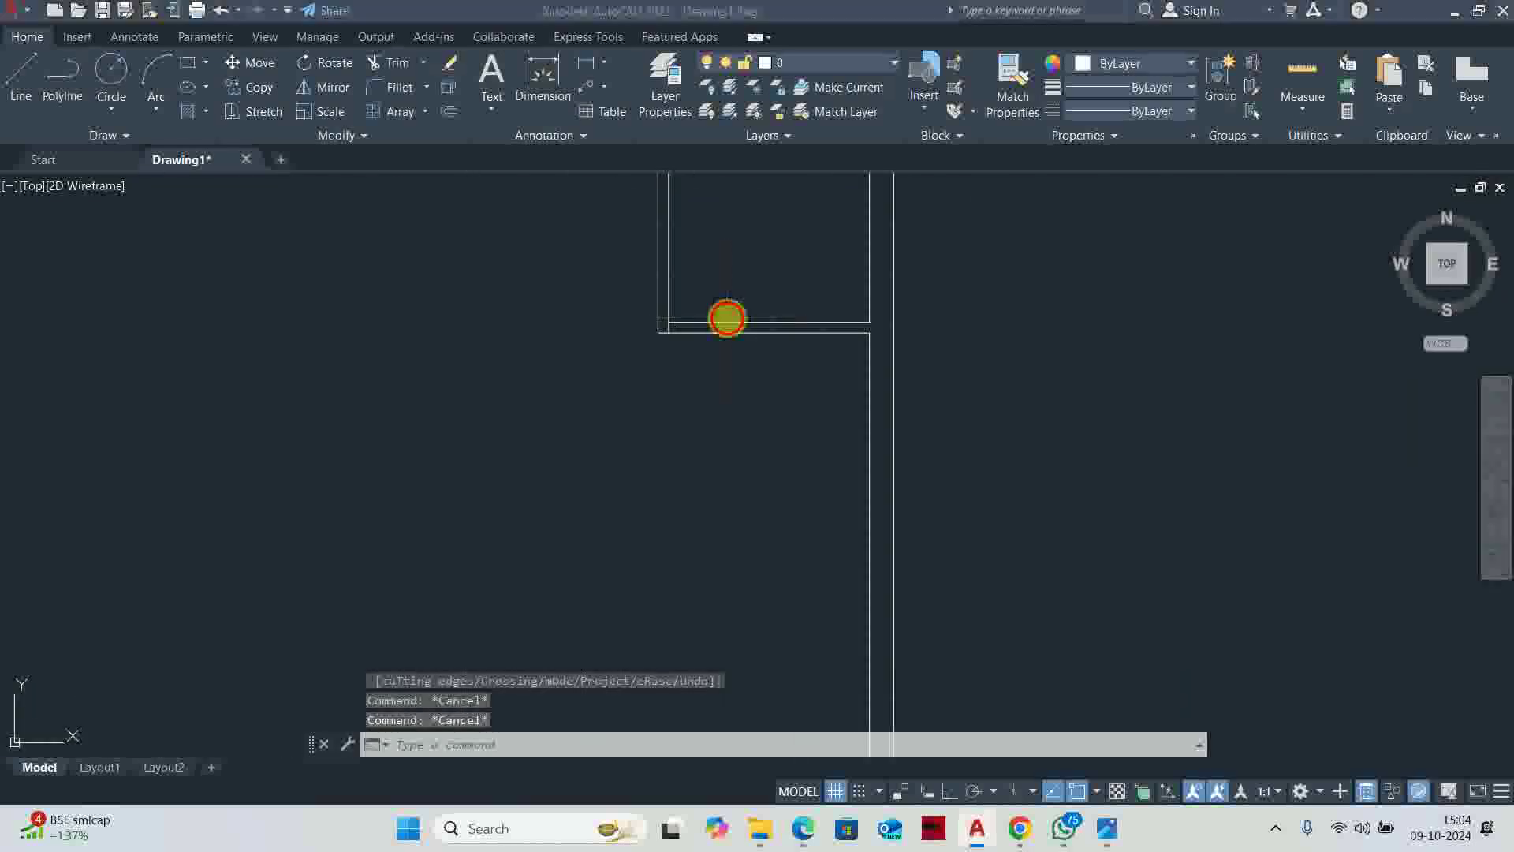
pyautogui.hotkey('alt', 'Tab')
pyautogui.hotkey('alt', 'Tab')
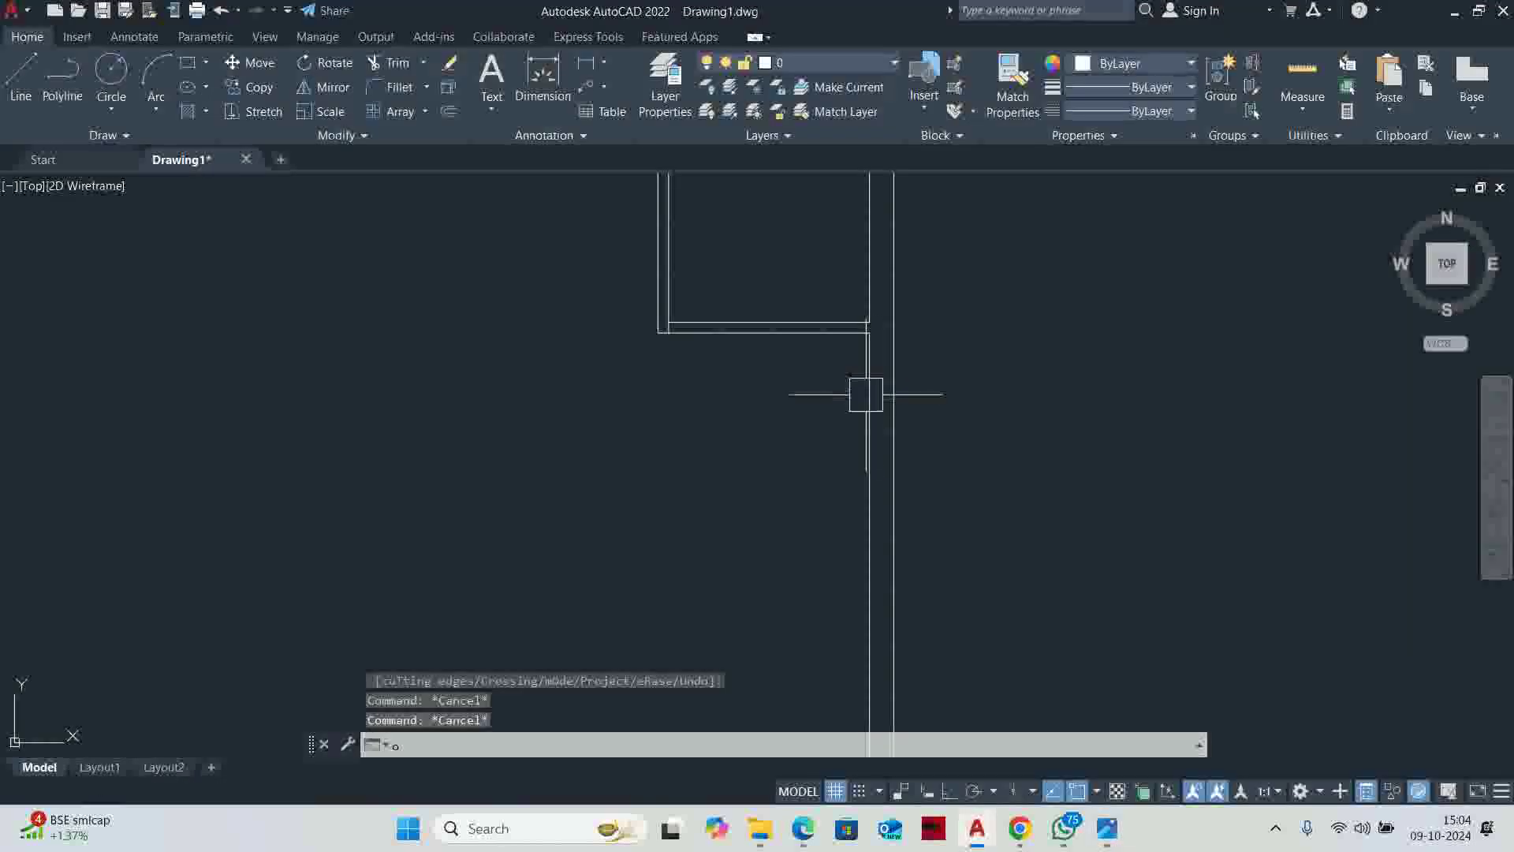
pyautogui.write('o')
pyautogui.press('Return')
pyautogui.press('Return')
pyautogui.scroll(2, 867, 371)
pyautogui.click(591, 260)
pyautogui.press('Escape')
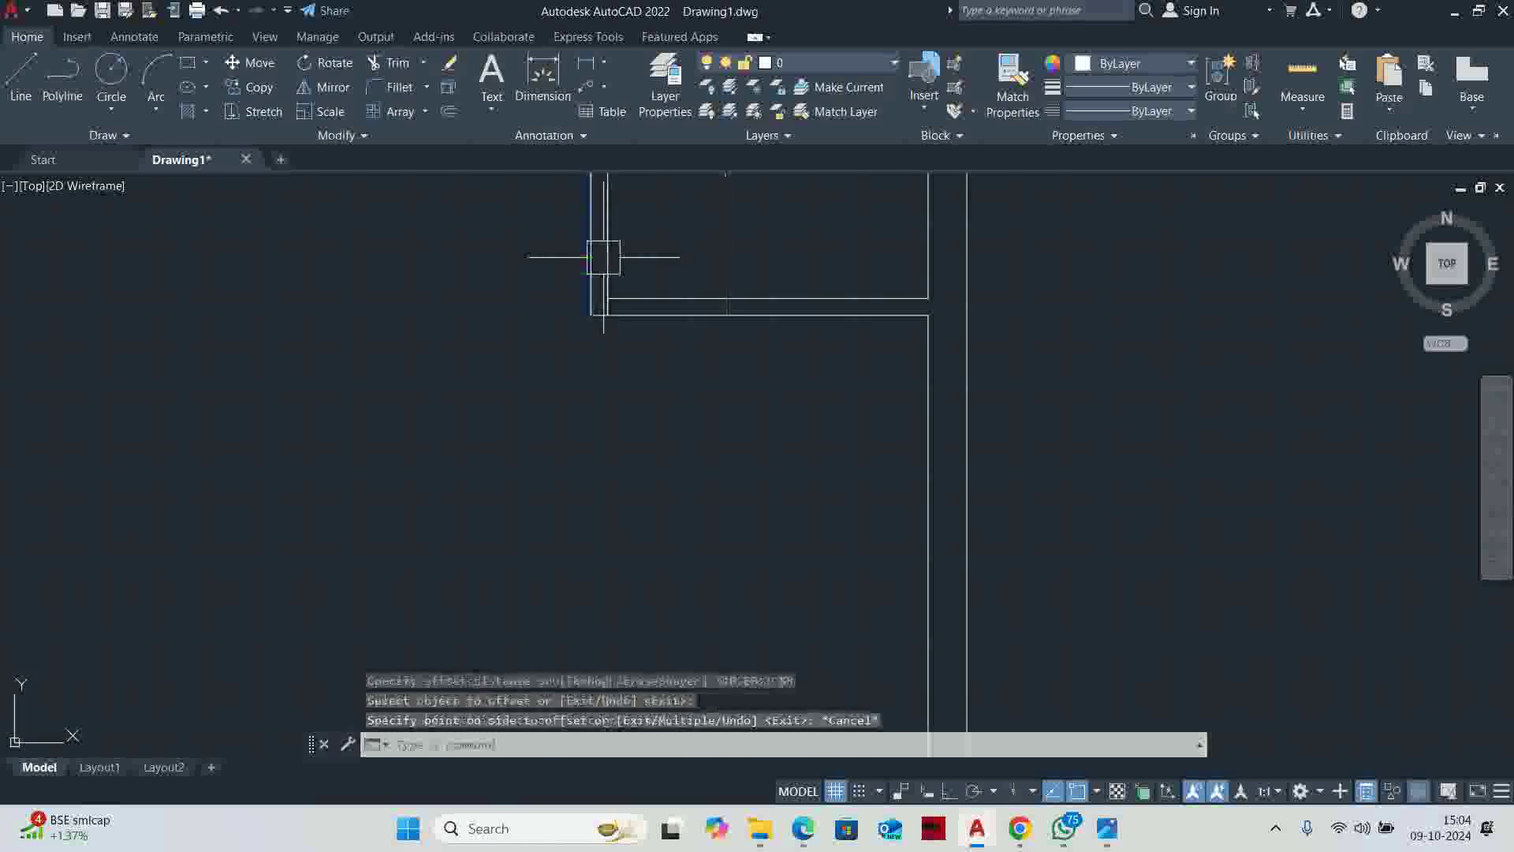
pyautogui.press('Return')
pyautogui.press('Return')
pyautogui.click(607, 236)
pyautogui.click(726, 229)
pyautogui.press('Escape')
pyautogui.moveTo(710, 266); pyautogui.dragTo(736, 338, button='middle')
# Trim the door line above the lower partition and cut the D2 opening in it
pyautogui.write('tr')
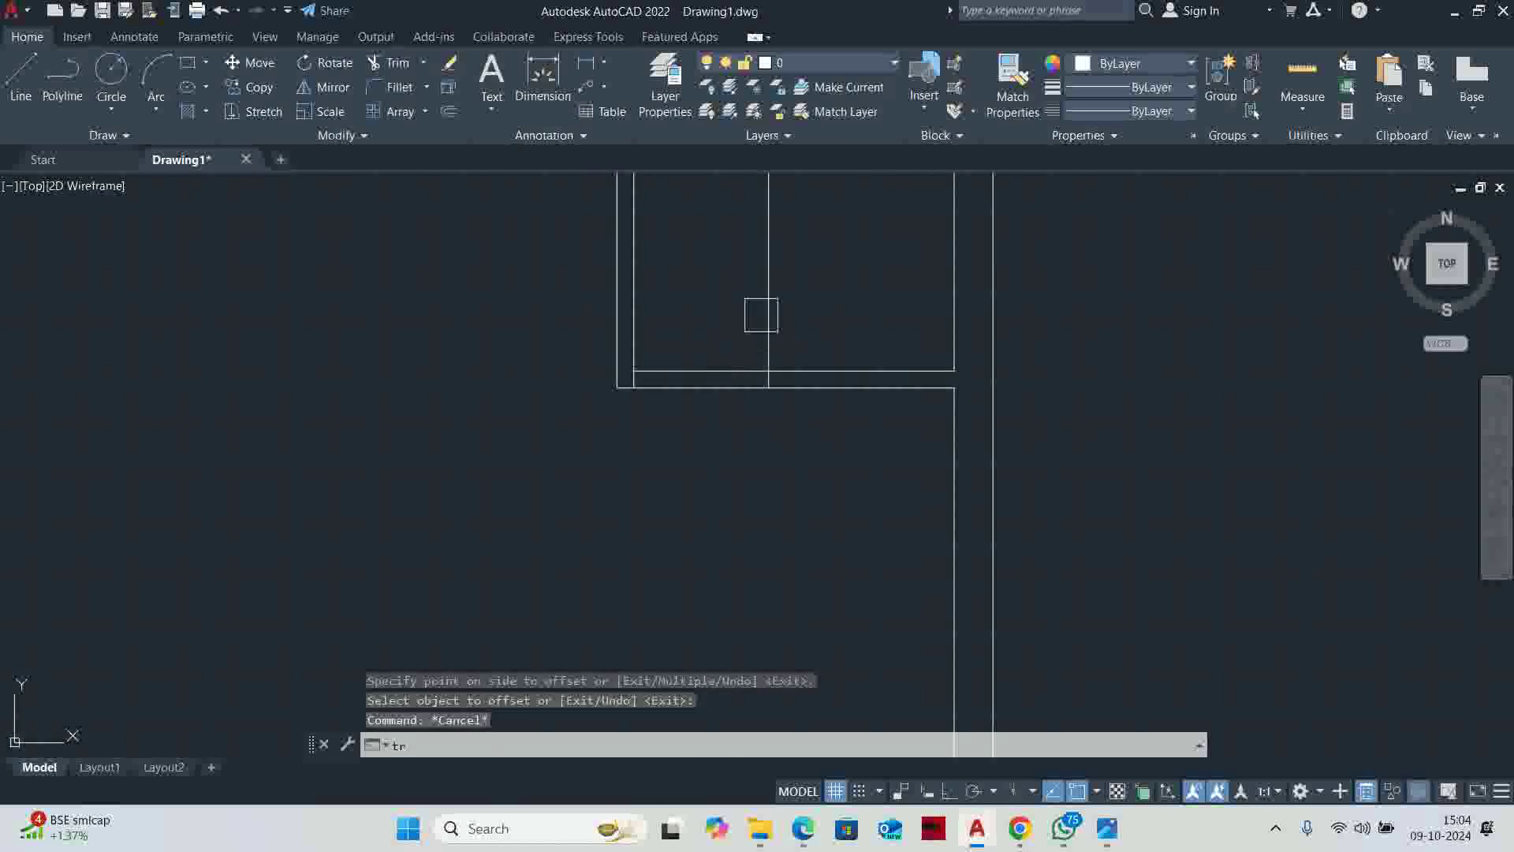
pyautogui.press('Return')
pyautogui.click(824, 272)
pyautogui.click(714, 351)
pyautogui.scroll(-3, 709, 378)
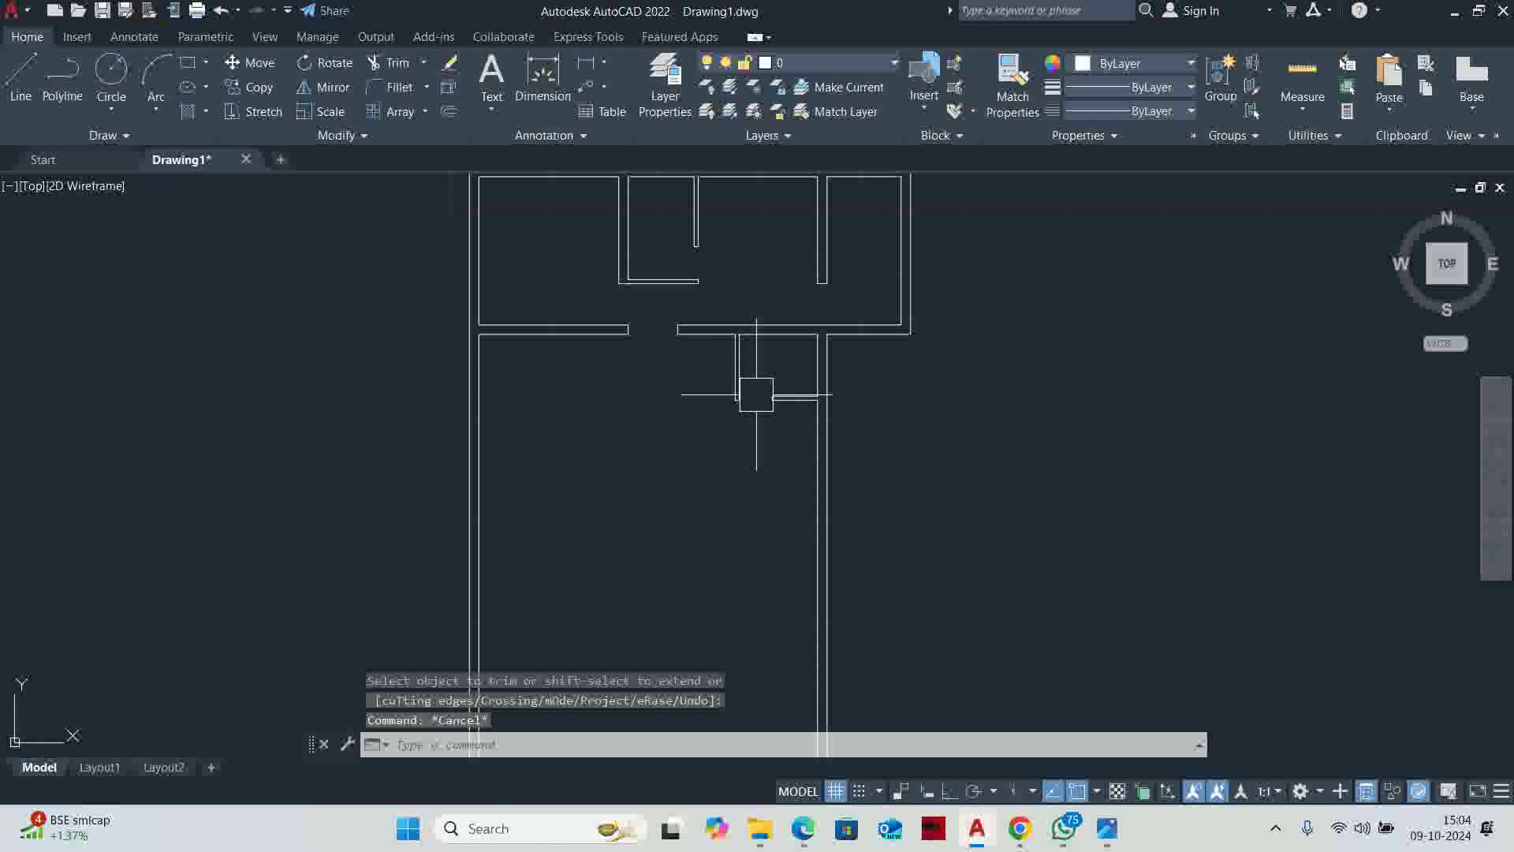
# Check the 300x512 room on the plan image, then offset the right wall's inner line 300 cm inward
pyautogui.hotkey('alt', 'Tab')
pyautogui.scroll(-2, 797, 395)
pyautogui.moveTo(861, 473); pyautogui.dragTo(865, 232)
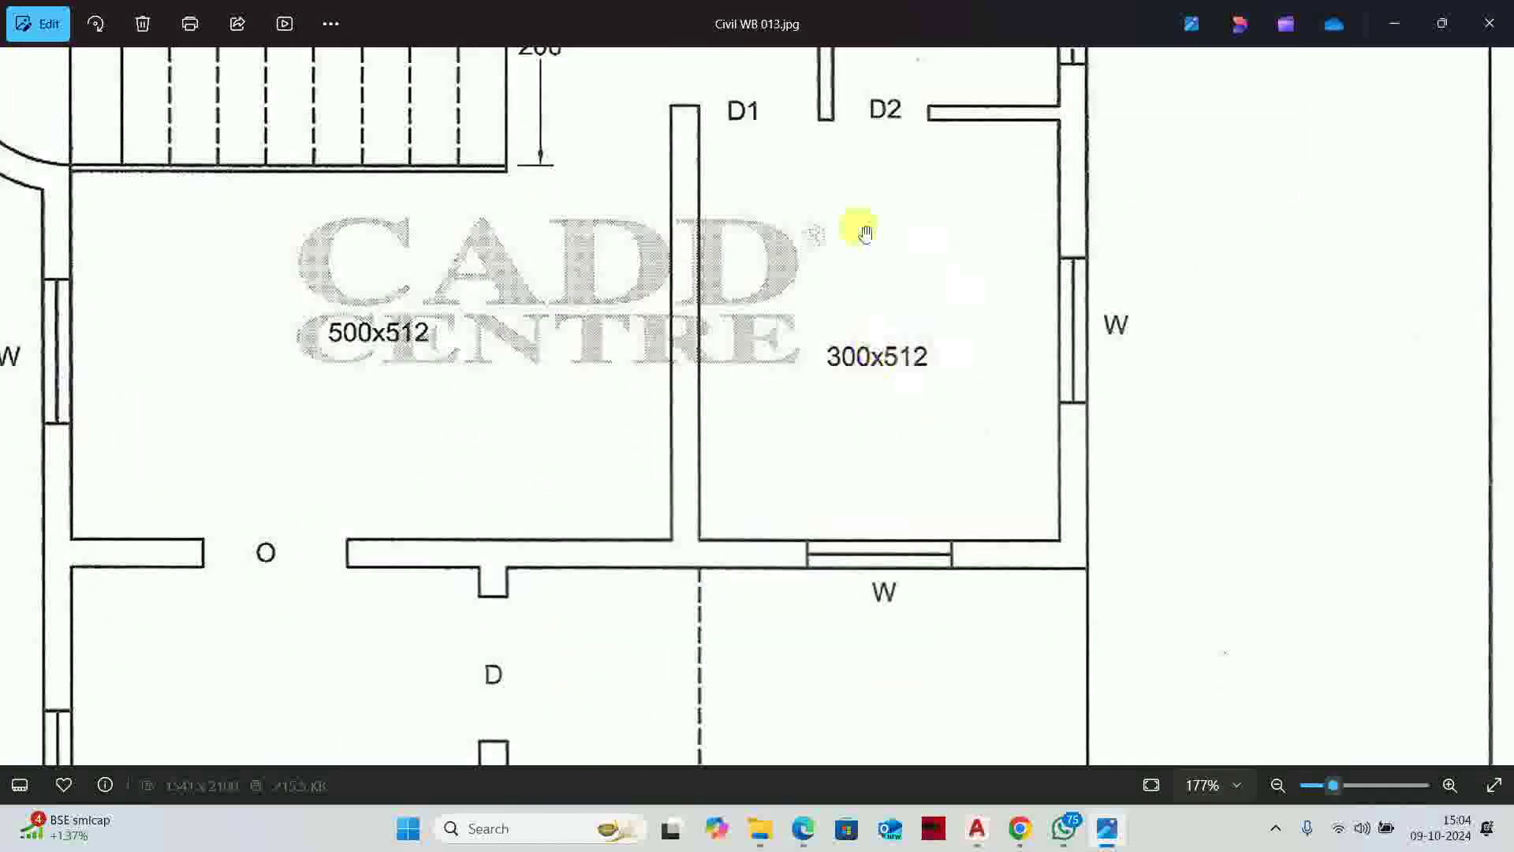
pyautogui.hotkey('alt', 'Tab')
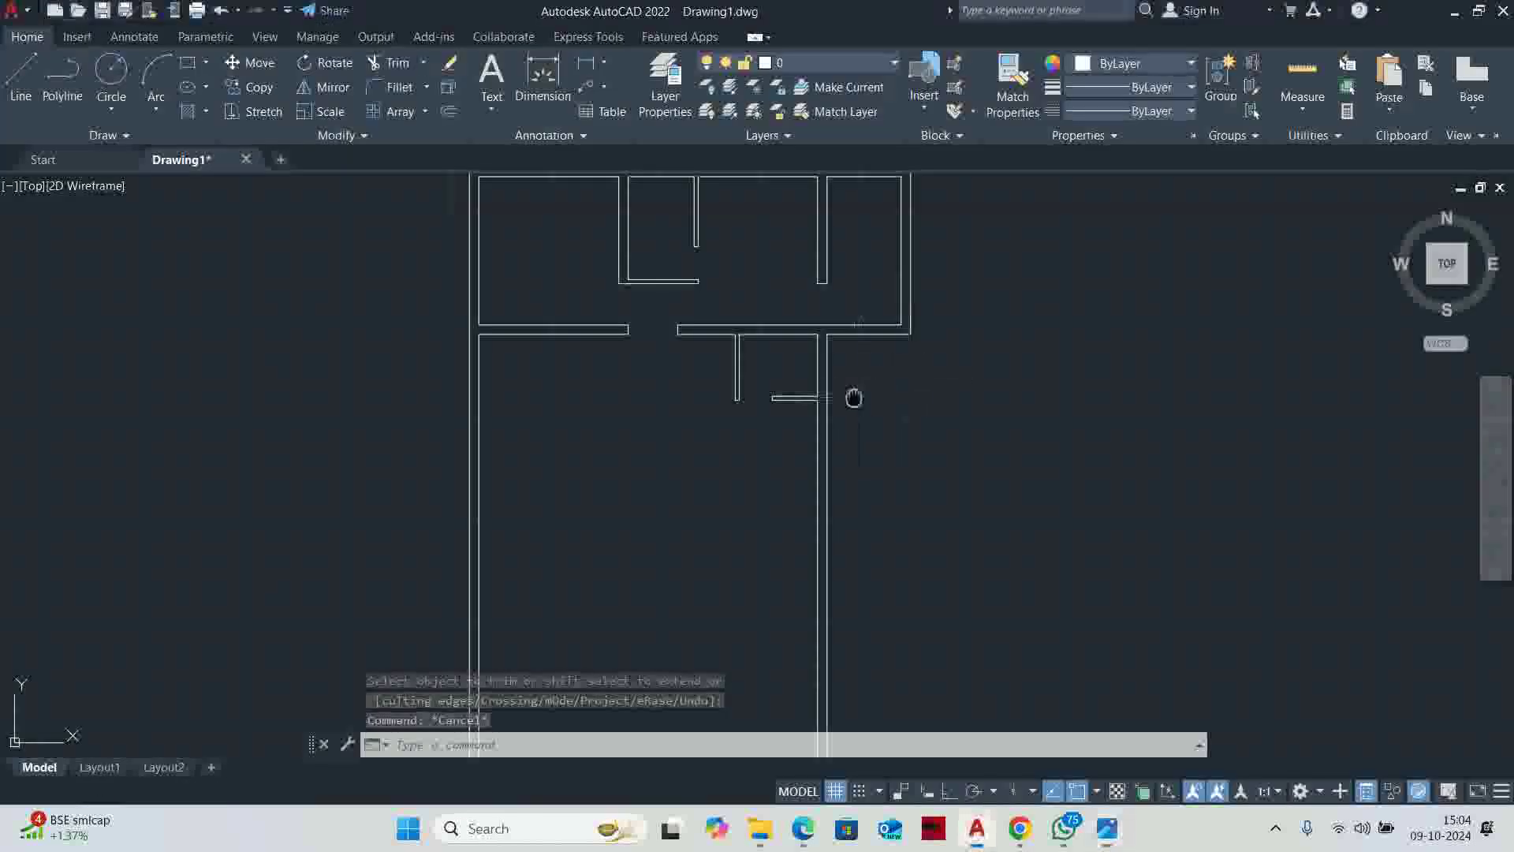
pyautogui.moveTo(854, 398); pyautogui.dragTo(882, 389, button='middle')
pyautogui.write('o')
pyautogui.press('Return')
pyautogui.write('300')
pyautogui.press('Return')
pyautogui.scroll(2, 833, 401)
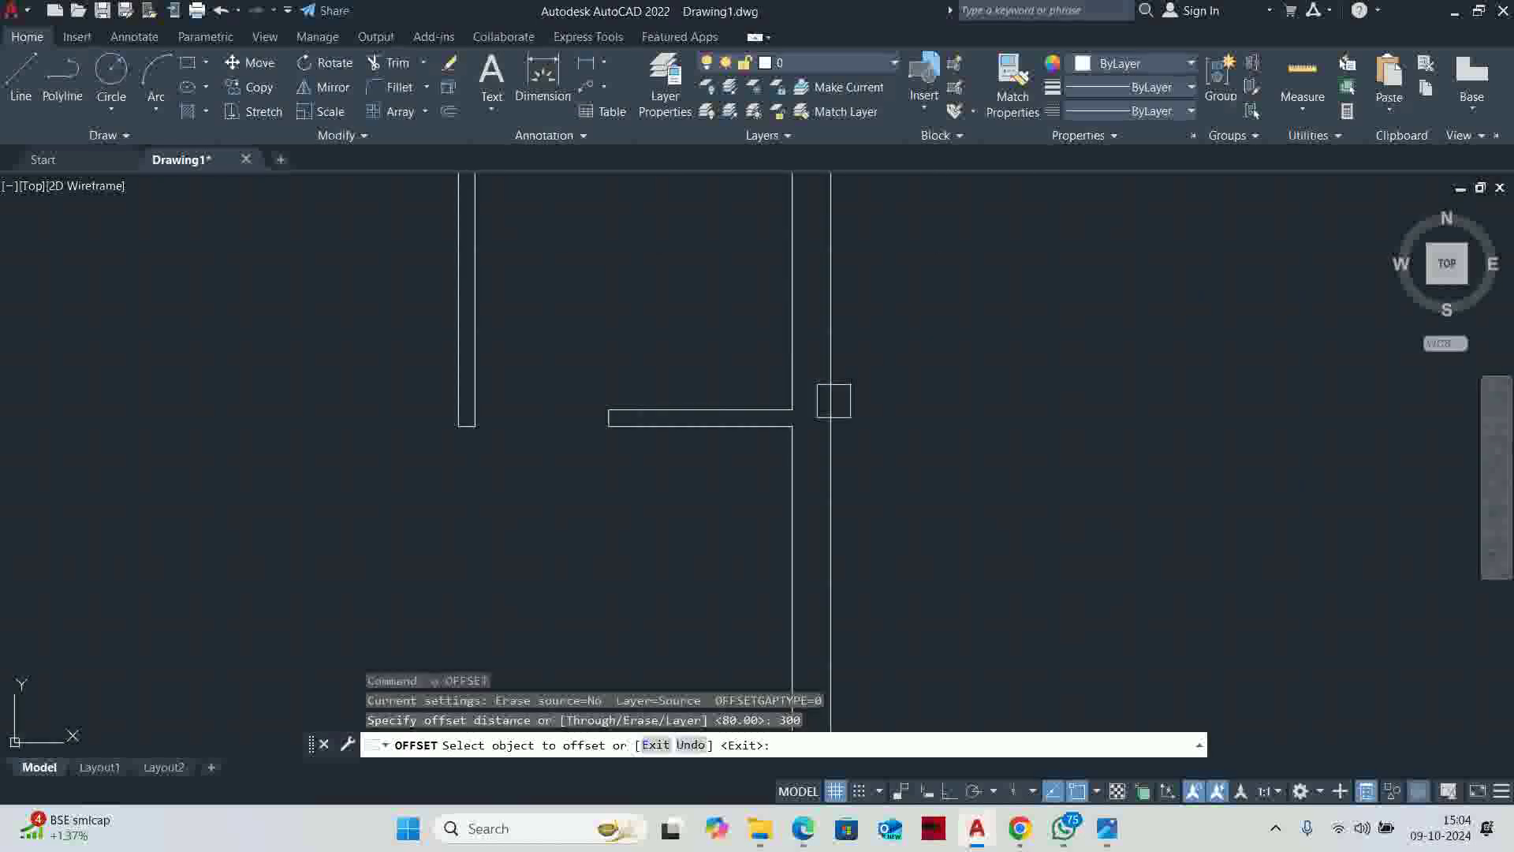
pyautogui.click(833, 401)
pyautogui.click(666, 507)
pyautogui.press('Return')
# Offset the lower line of the 190x150 room's bottom partition 512 cm downward
pyautogui.press('Return')
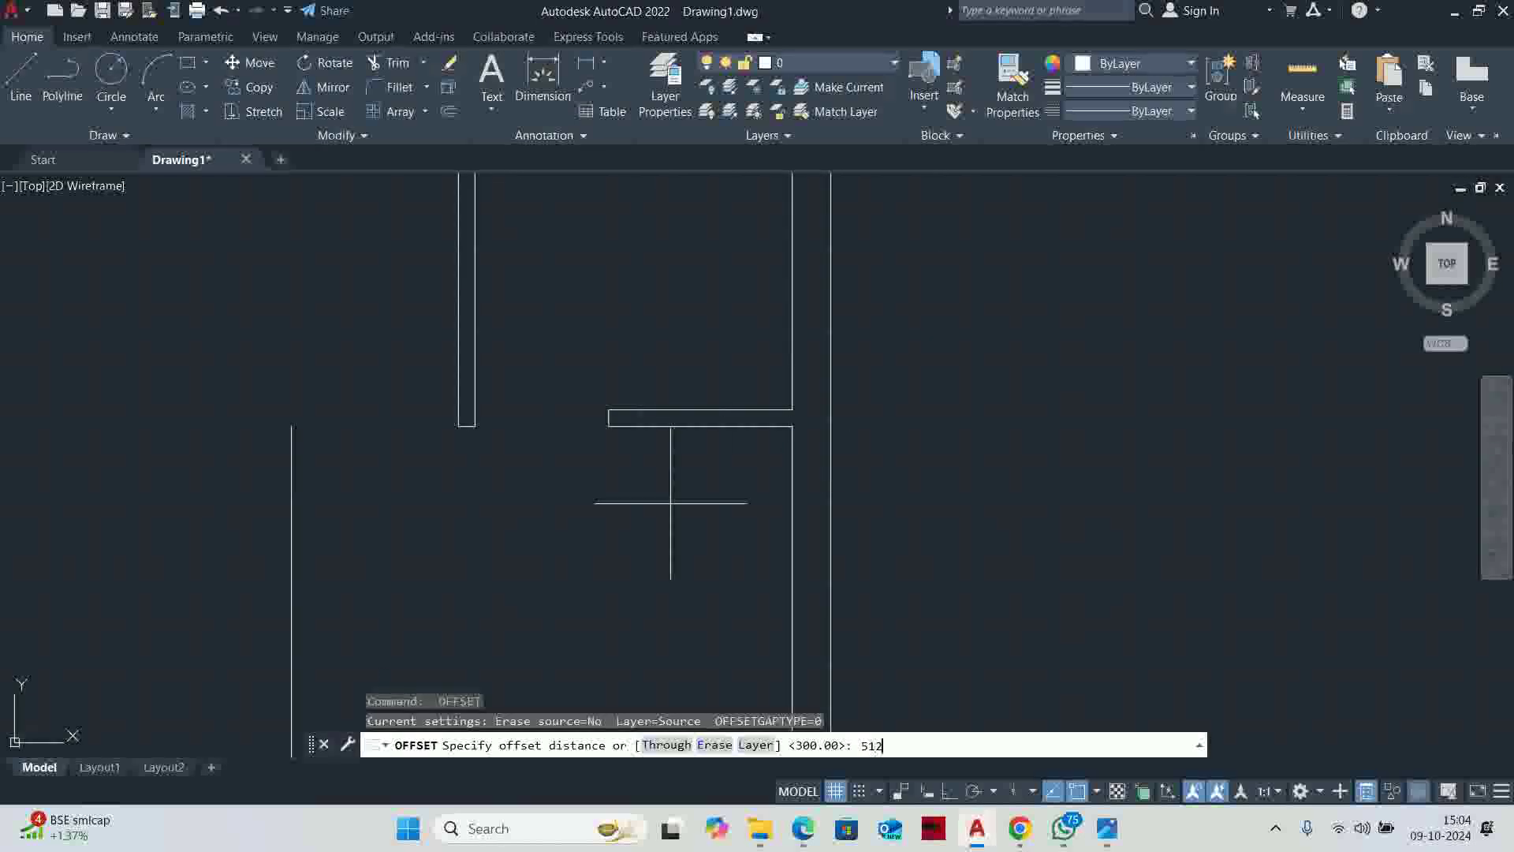
pyautogui.press('Return')
pyautogui.click(716, 422)
pyautogui.click(694, 442)
pyautogui.press('Escape')
pyautogui.scroll(-3, 808, 332)
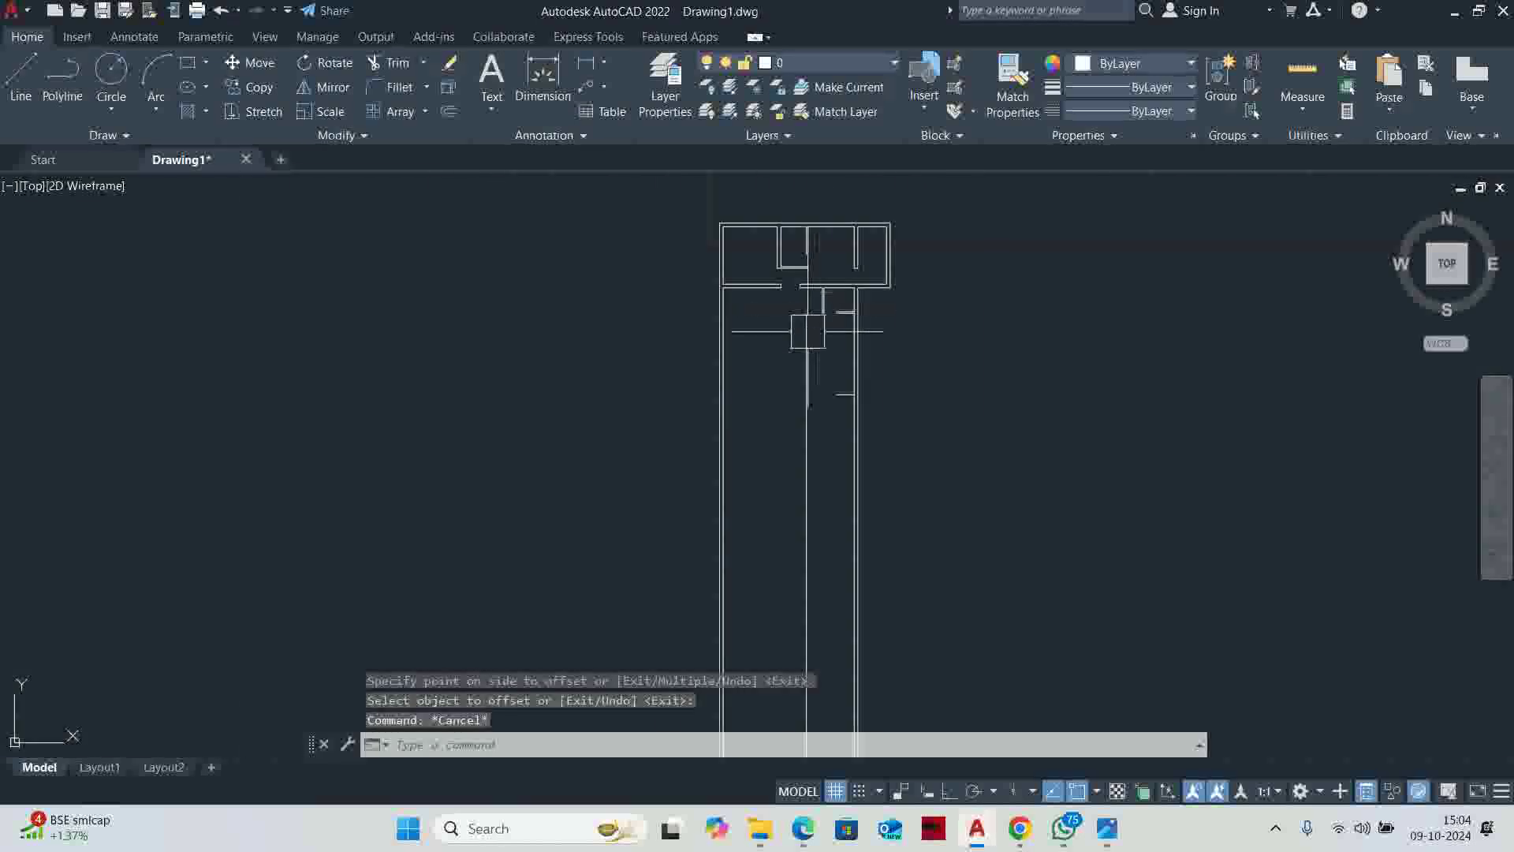
# Offset the 300x512 room's left and lower lines 23 cm outward to form its main walls
pyautogui.press('Return')
pyautogui.scroll(3, 808, 331)
pyautogui.write('23')
pyautogui.press('Return')
pyautogui.scroll(-2, 933, 500)
pyautogui.scroll(2, 965, 438)
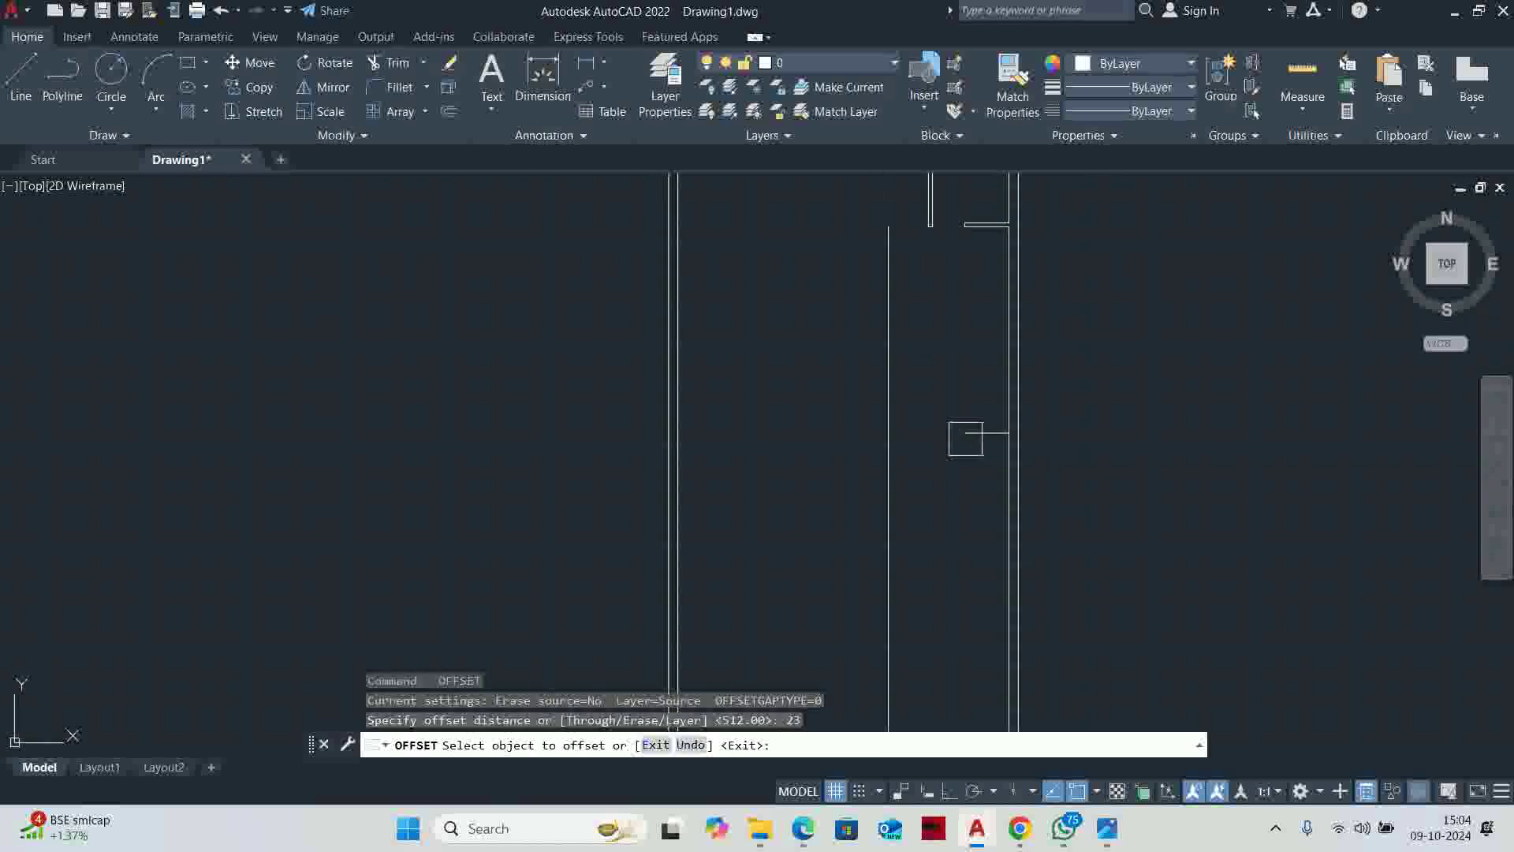
pyautogui.click(888, 371)
pyautogui.click(868, 386)
pyautogui.press('Escape')
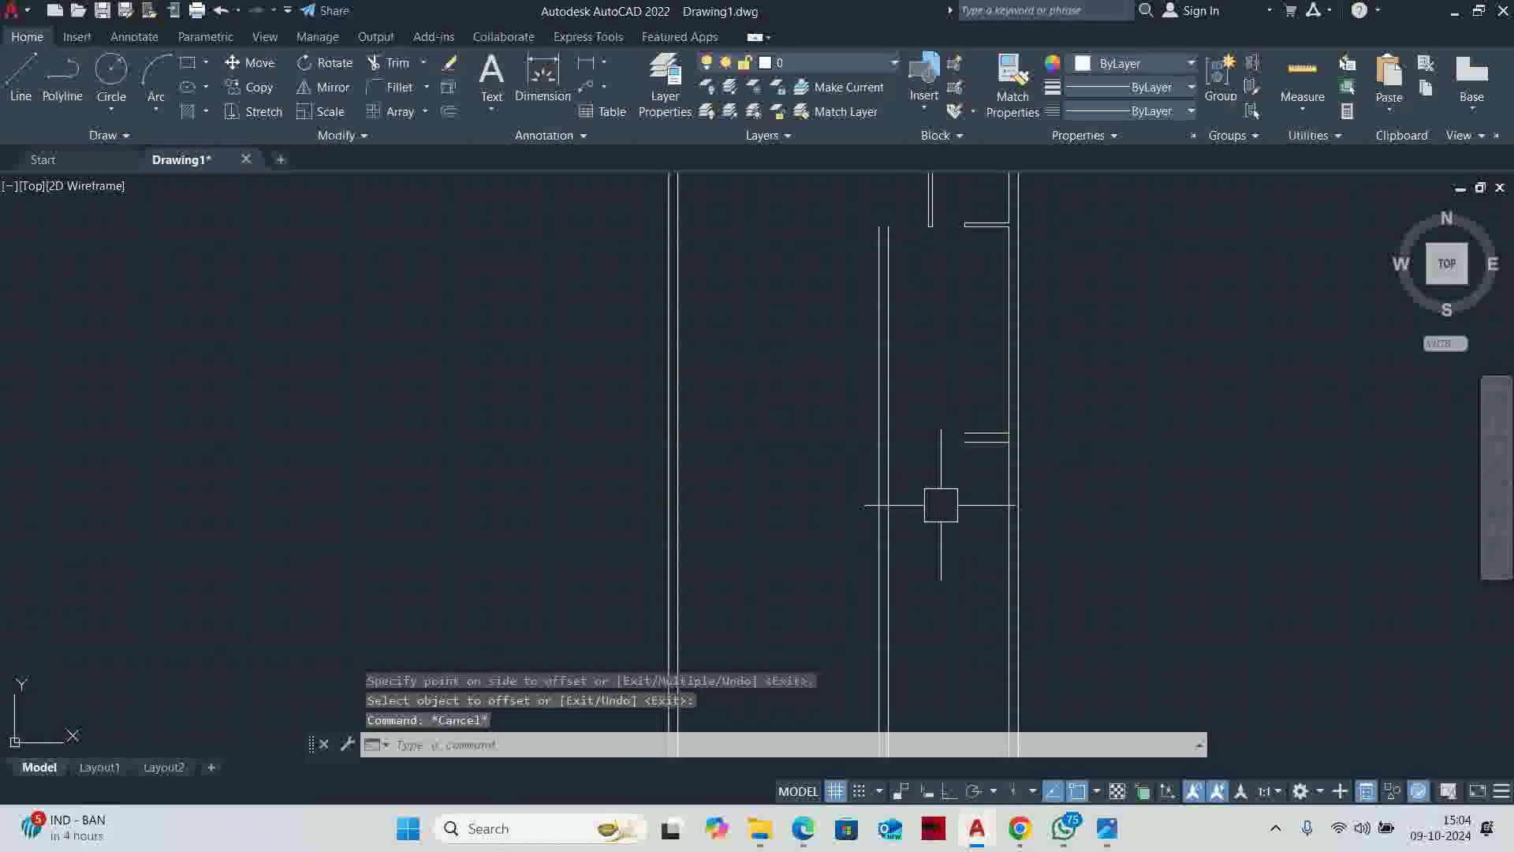
# Extend both lines of the 300x512 room's lower wall across to the building's left wall
pyautogui.write('ex')
pyautogui.press('Return')
pyautogui.moveTo(992, 468)
pyautogui.mouseDown()
pyautogui.moveTo(989, 348)
pyautogui.moveTo(958, 496)
pyautogui.moveTo(928, 450)
pyautogui.mouseUp()
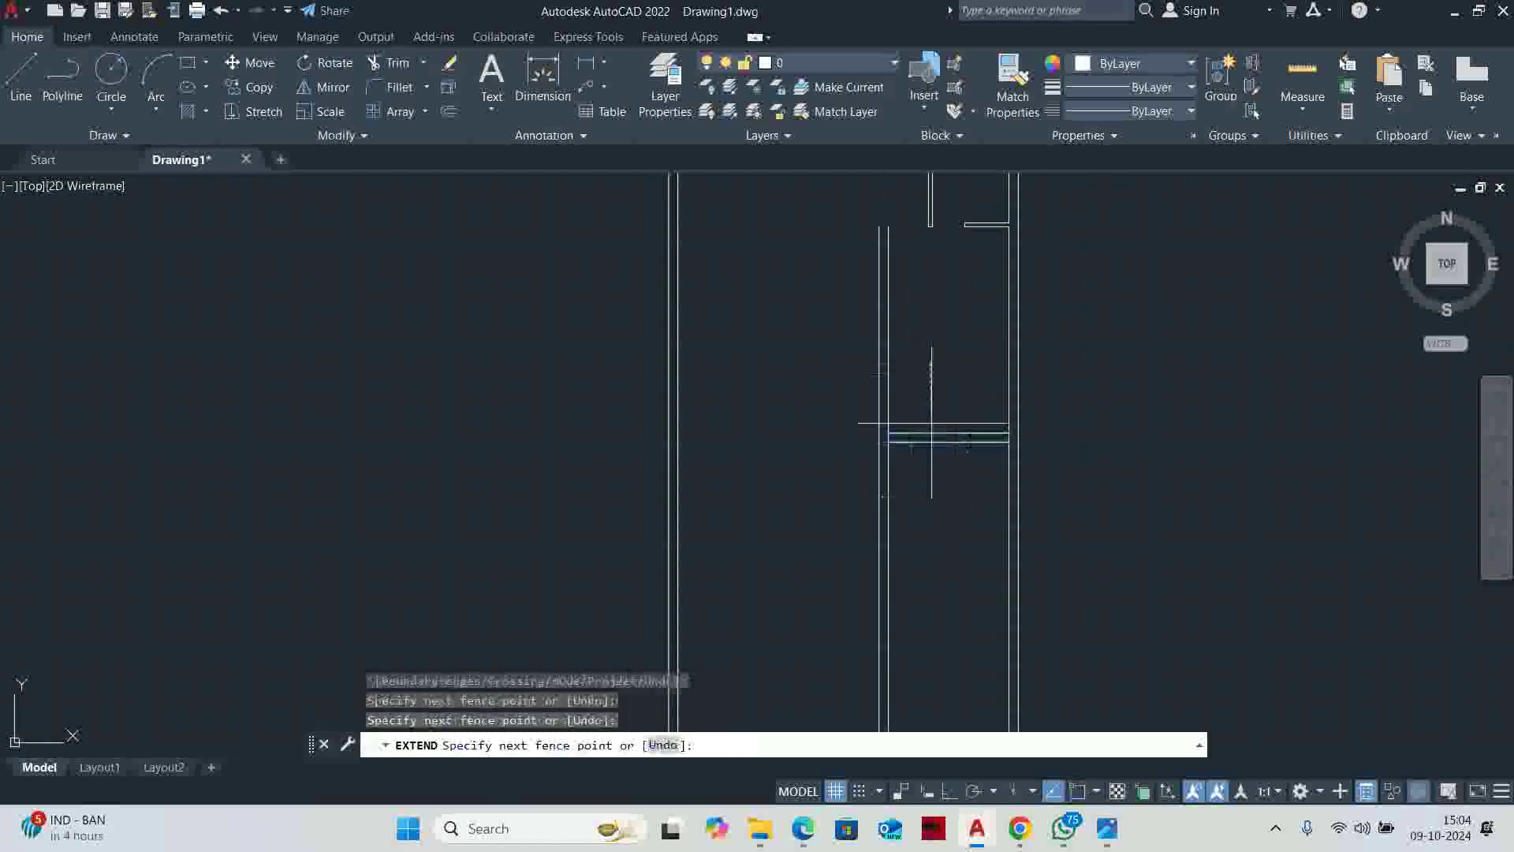
pyautogui.click(924, 364)
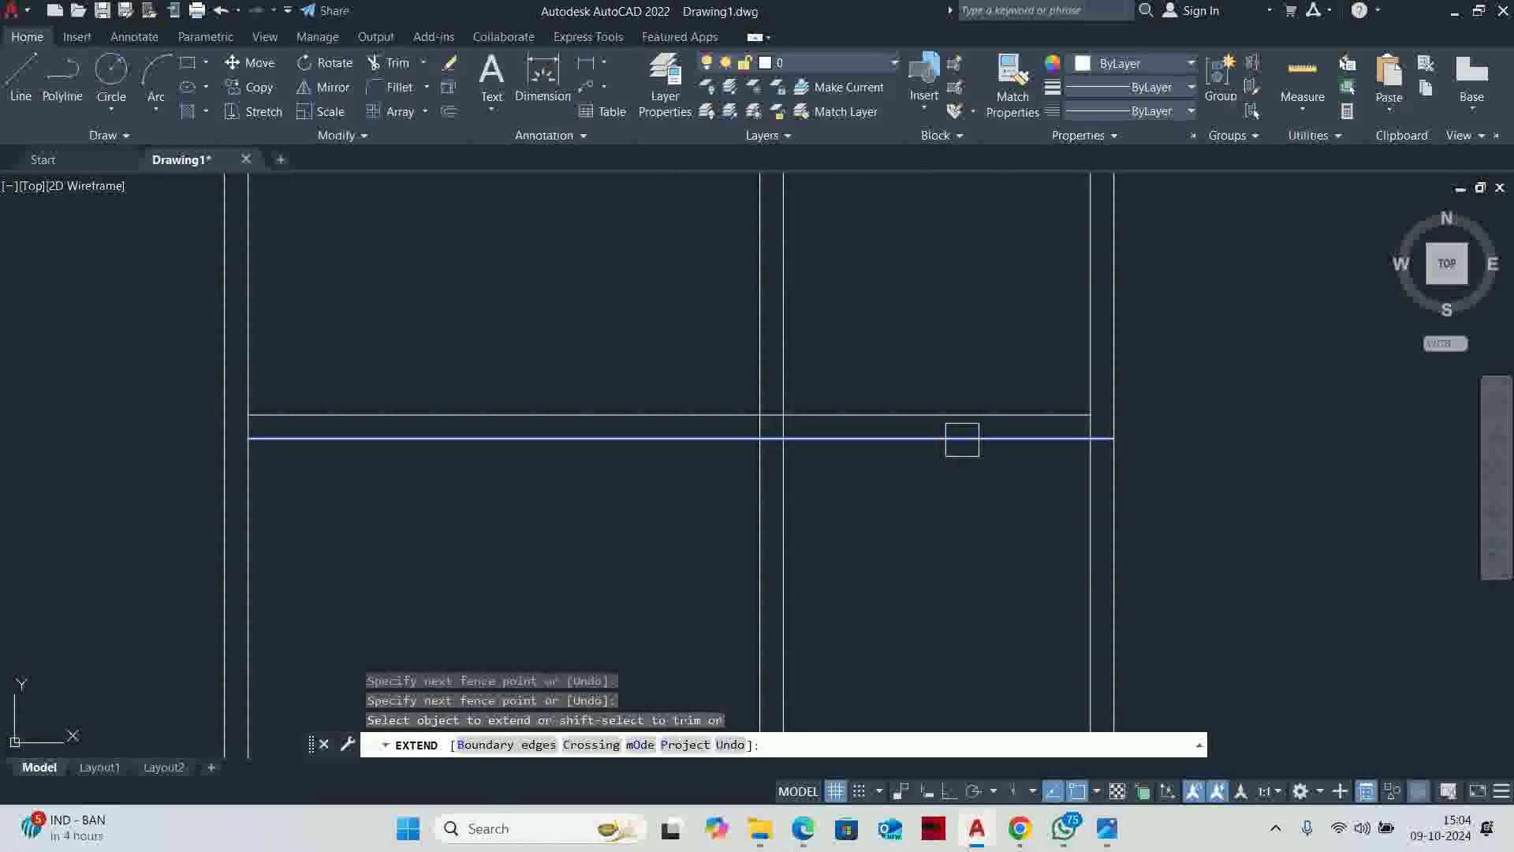
# Check the wall junctions on the plan image, then trim the surplus lines where the lower wall meets the right and middle walls
pyautogui.hotkey('alt', 'Tab')
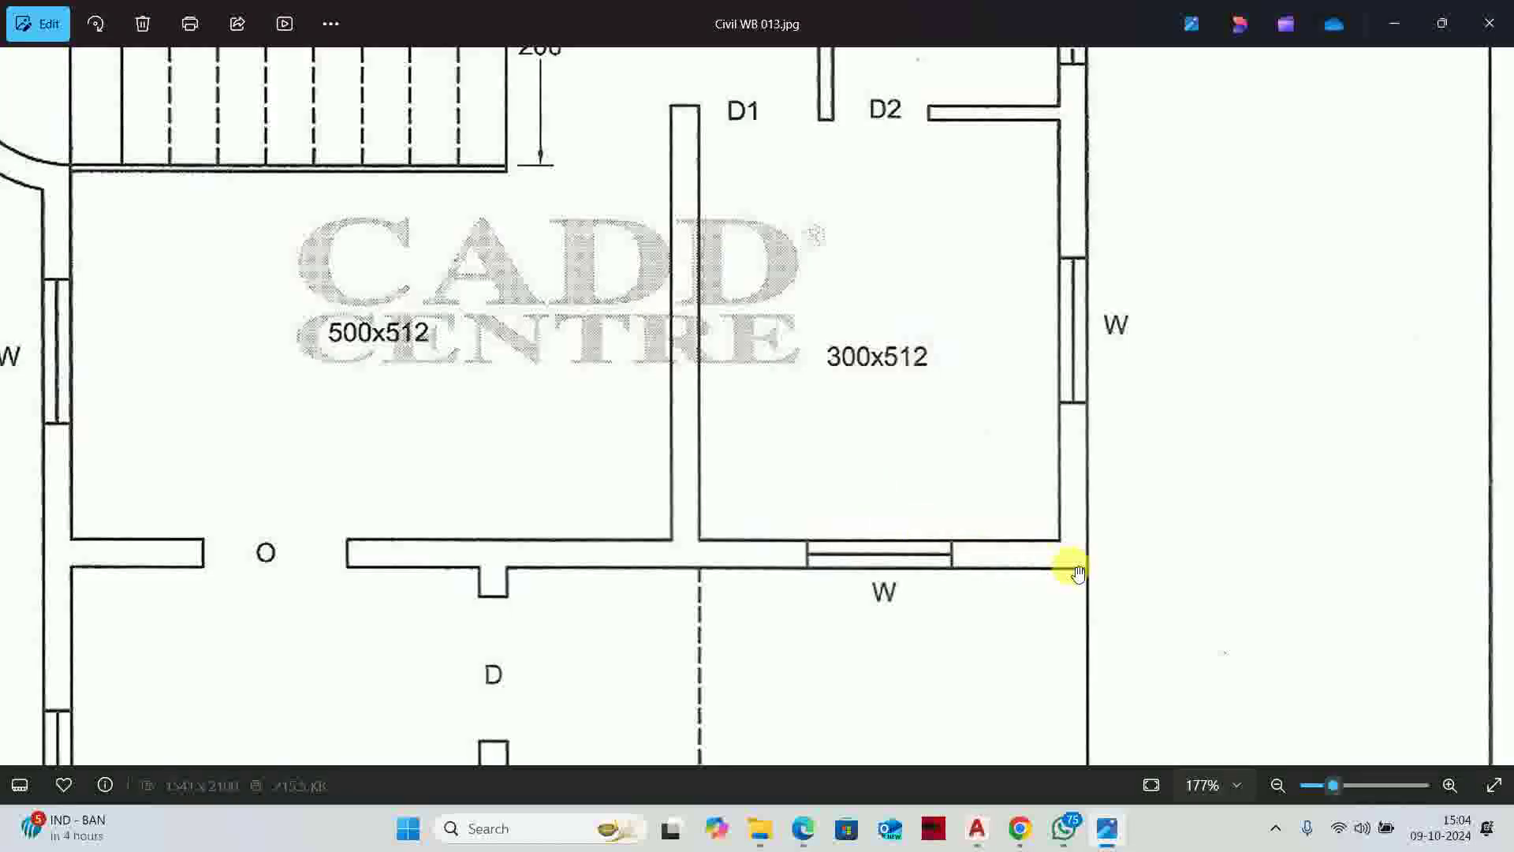
pyautogui.hotkey('alt', 'Tab')
pyautogui.click(1033, 438)
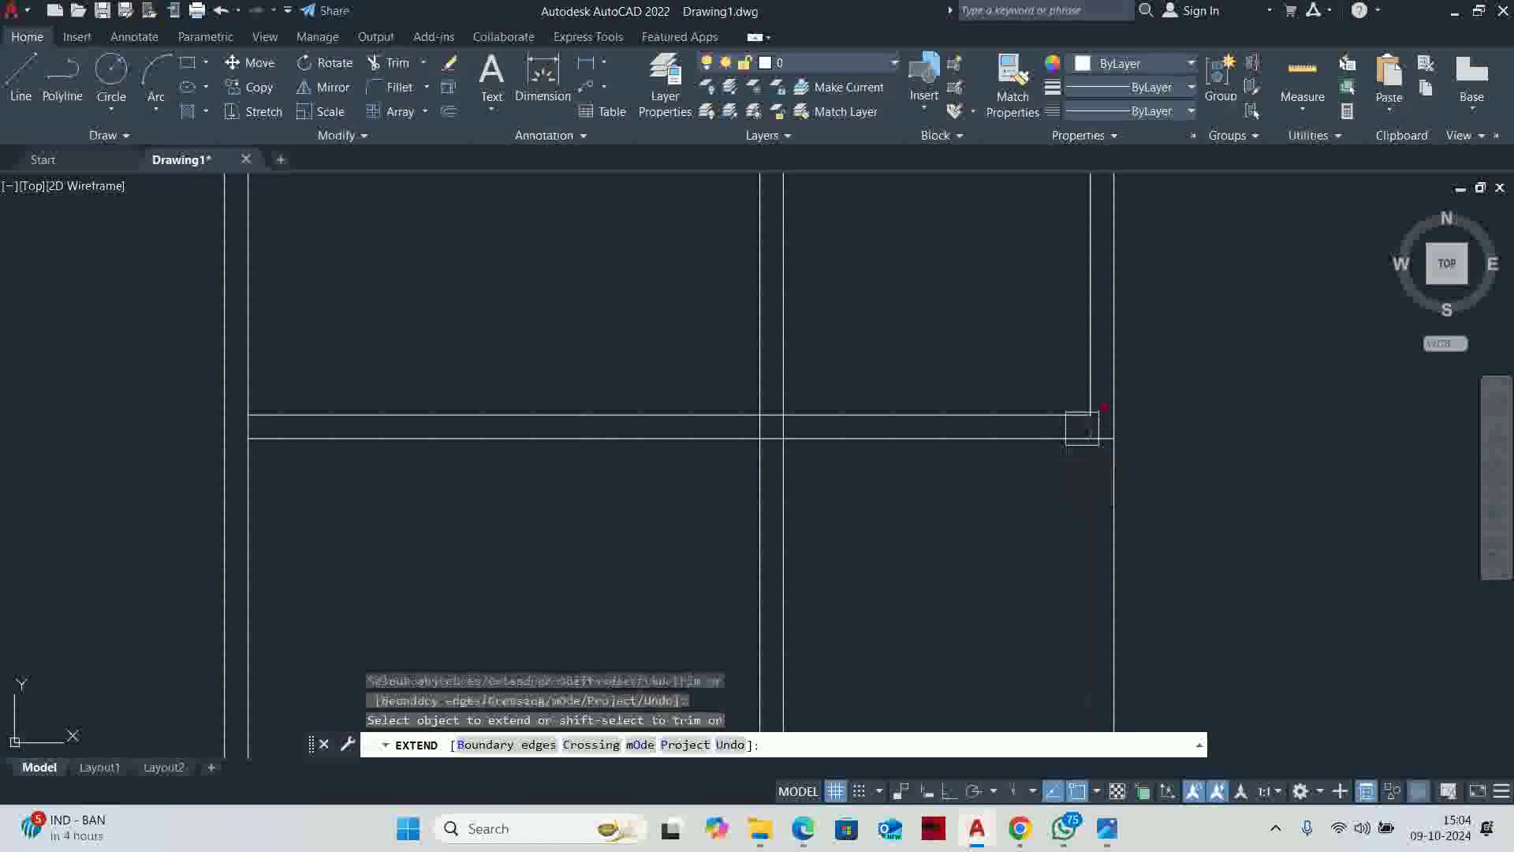
pyautogui.scroll(-5, 1082, 428)
pyautogui.scroll(5, 902, 480)
pyautogui.click(1062, 449)
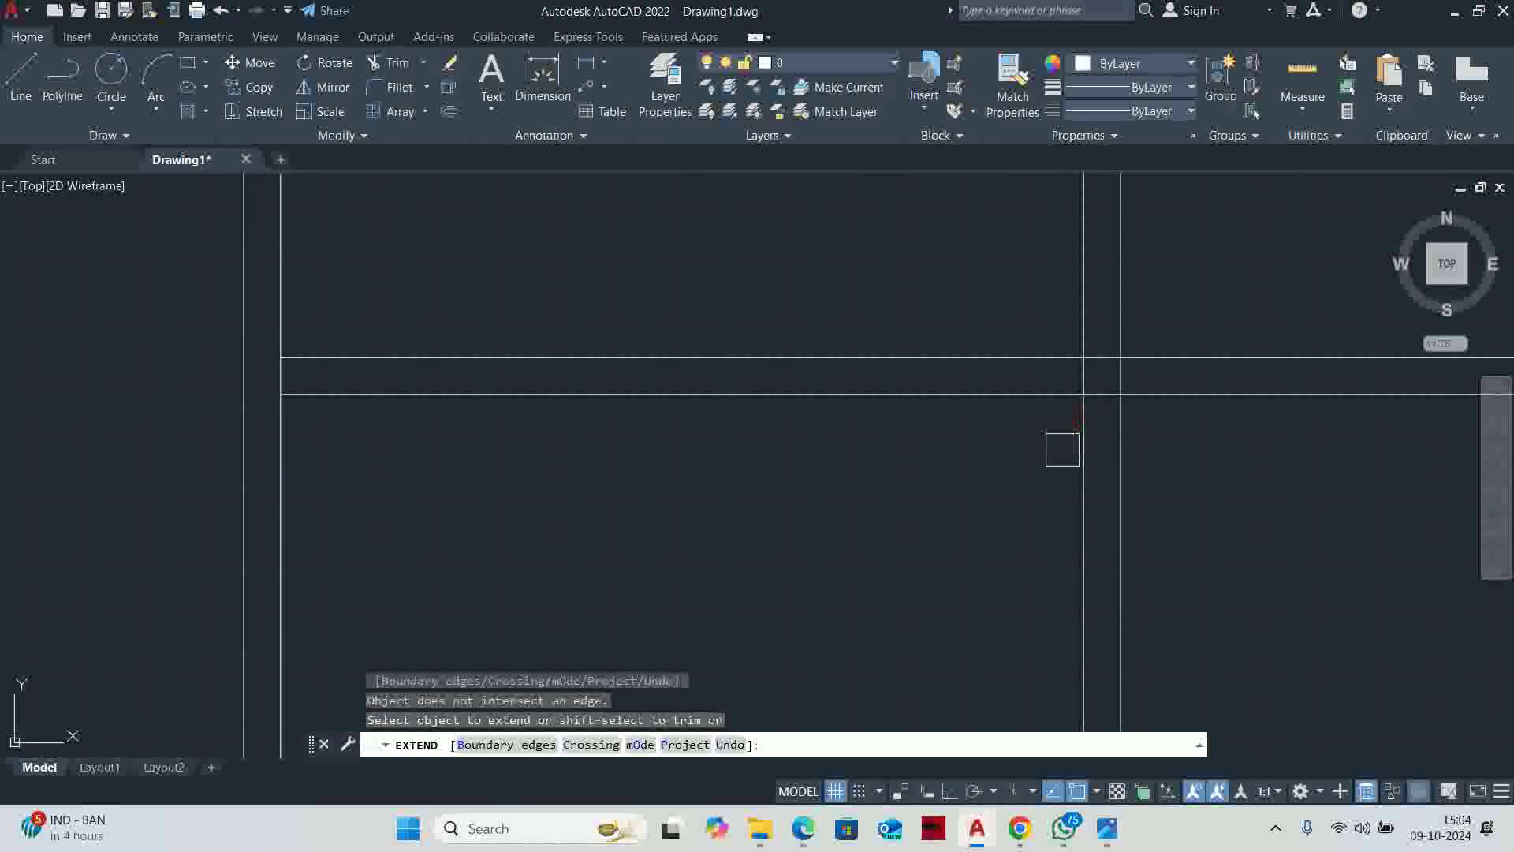
pyautogui.scroll(-3, 1080, 410)
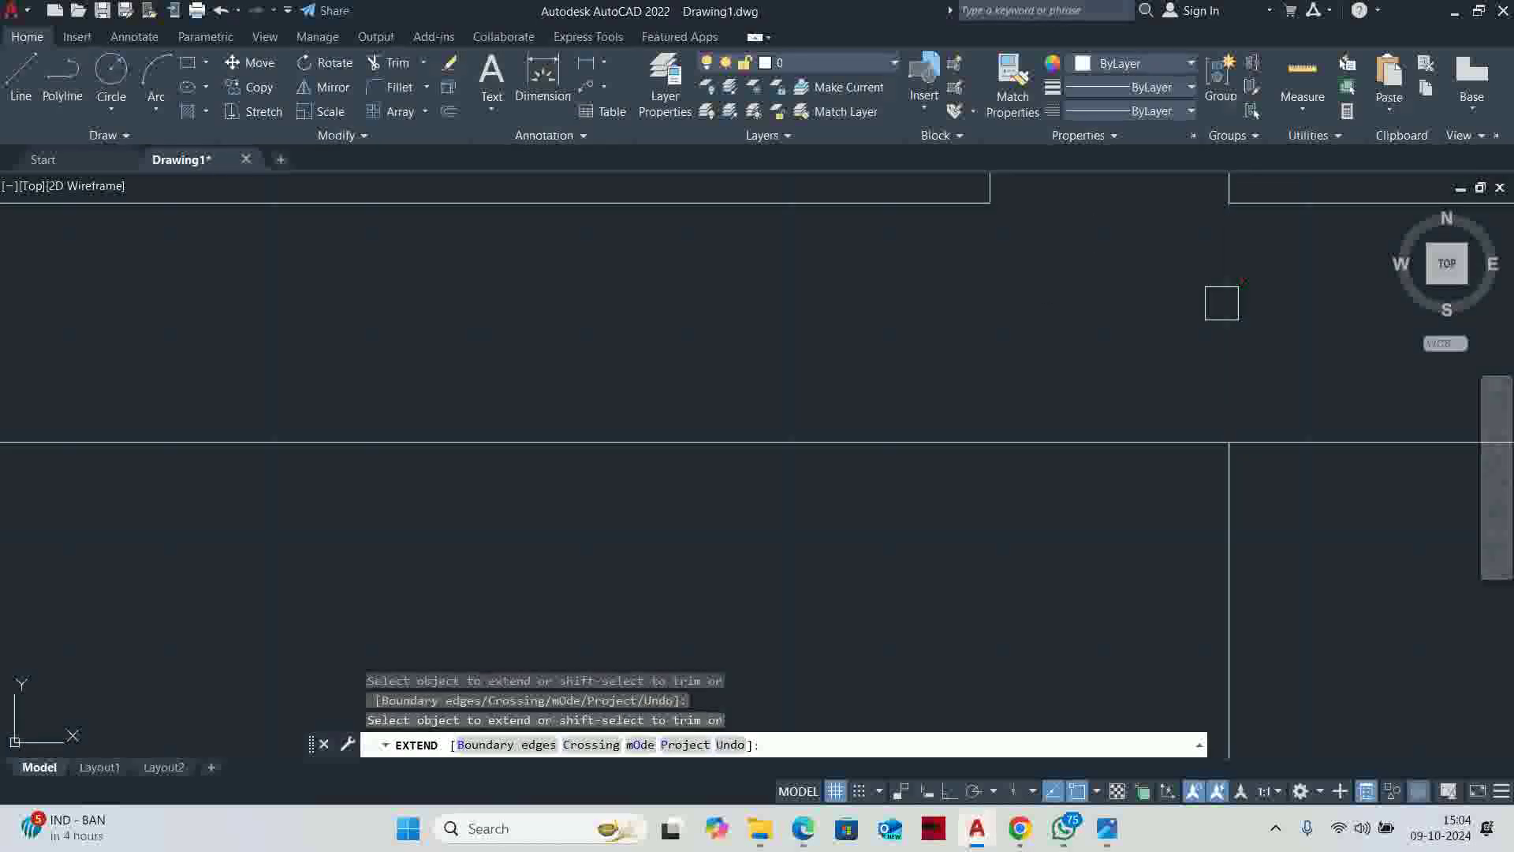
pyautogui.scroll(4, 1119, 331)
pyautogui.scroll(-2, 1126, 375)
pyautogui.press('Escape')
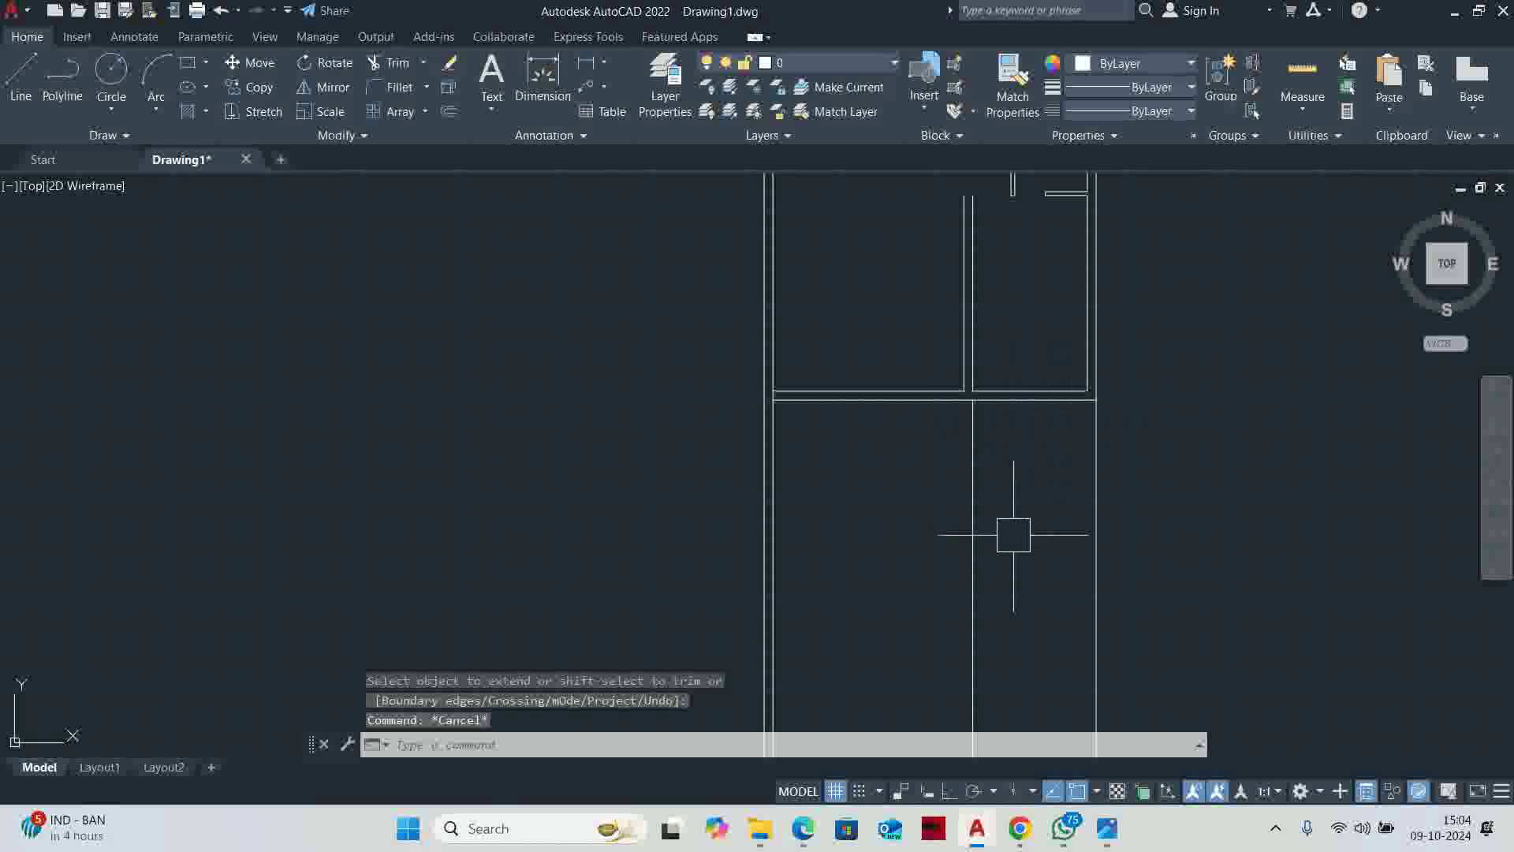
# Dimension the width of the area below the 300x512 room, from the dividing line to the right wall's outer line
pyautogui.write('dli')
pyautogui.press('Return')
pyautogui.scroll(4, 990, 382)
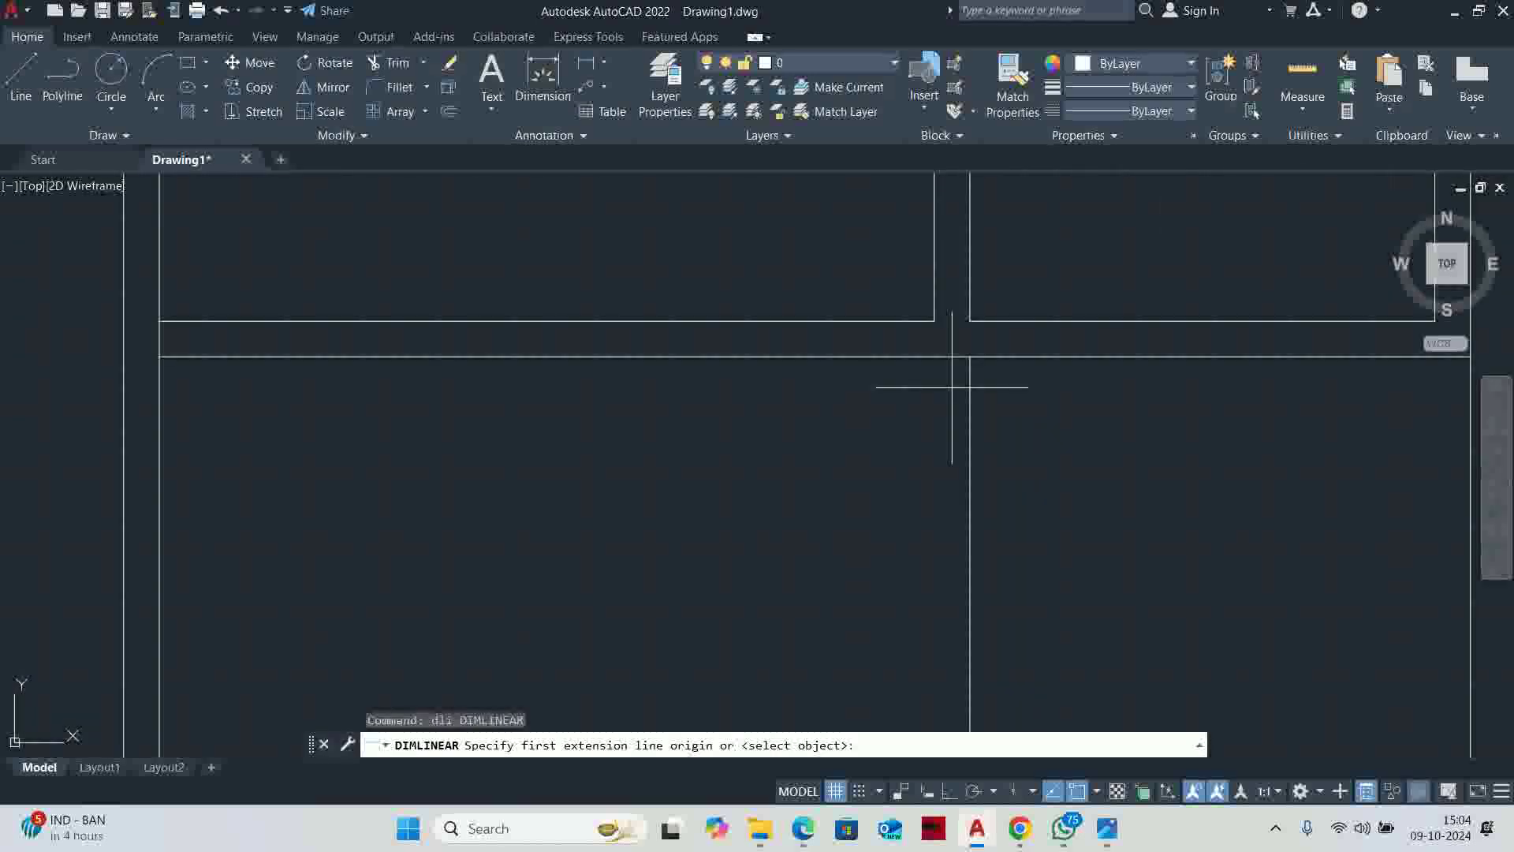
pyautogui.click(968, 359)
pyautogui.moveTo(1381, 419); pyautogui.dragTo(1009, 421, button='middle')
pyautogui.click(1097, 358)
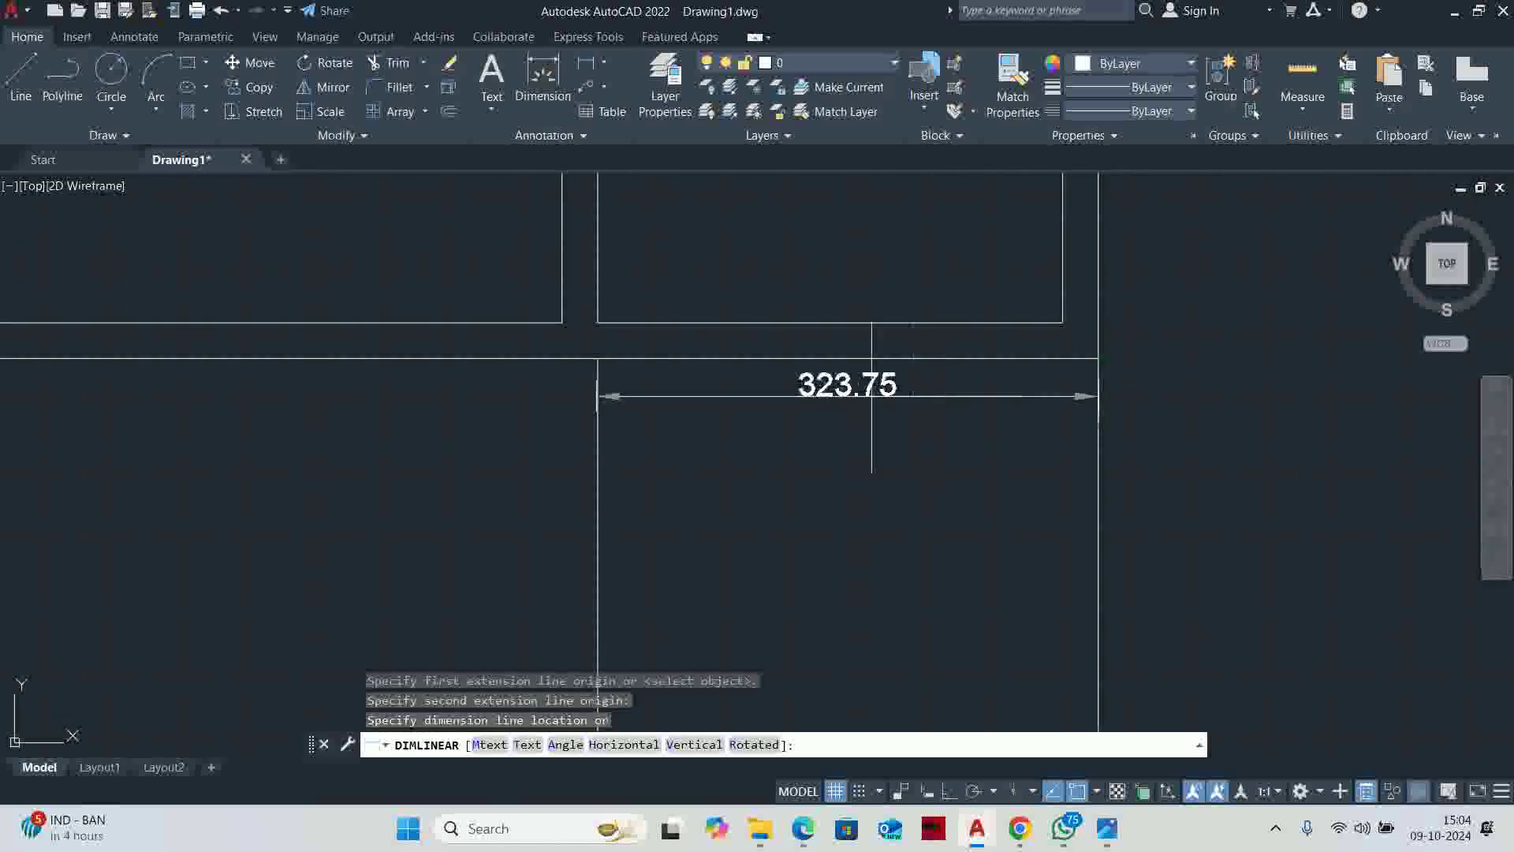
pyautogui.press('Escape')
pyautogui.press('Return')
pyautogui.click(598, 360)
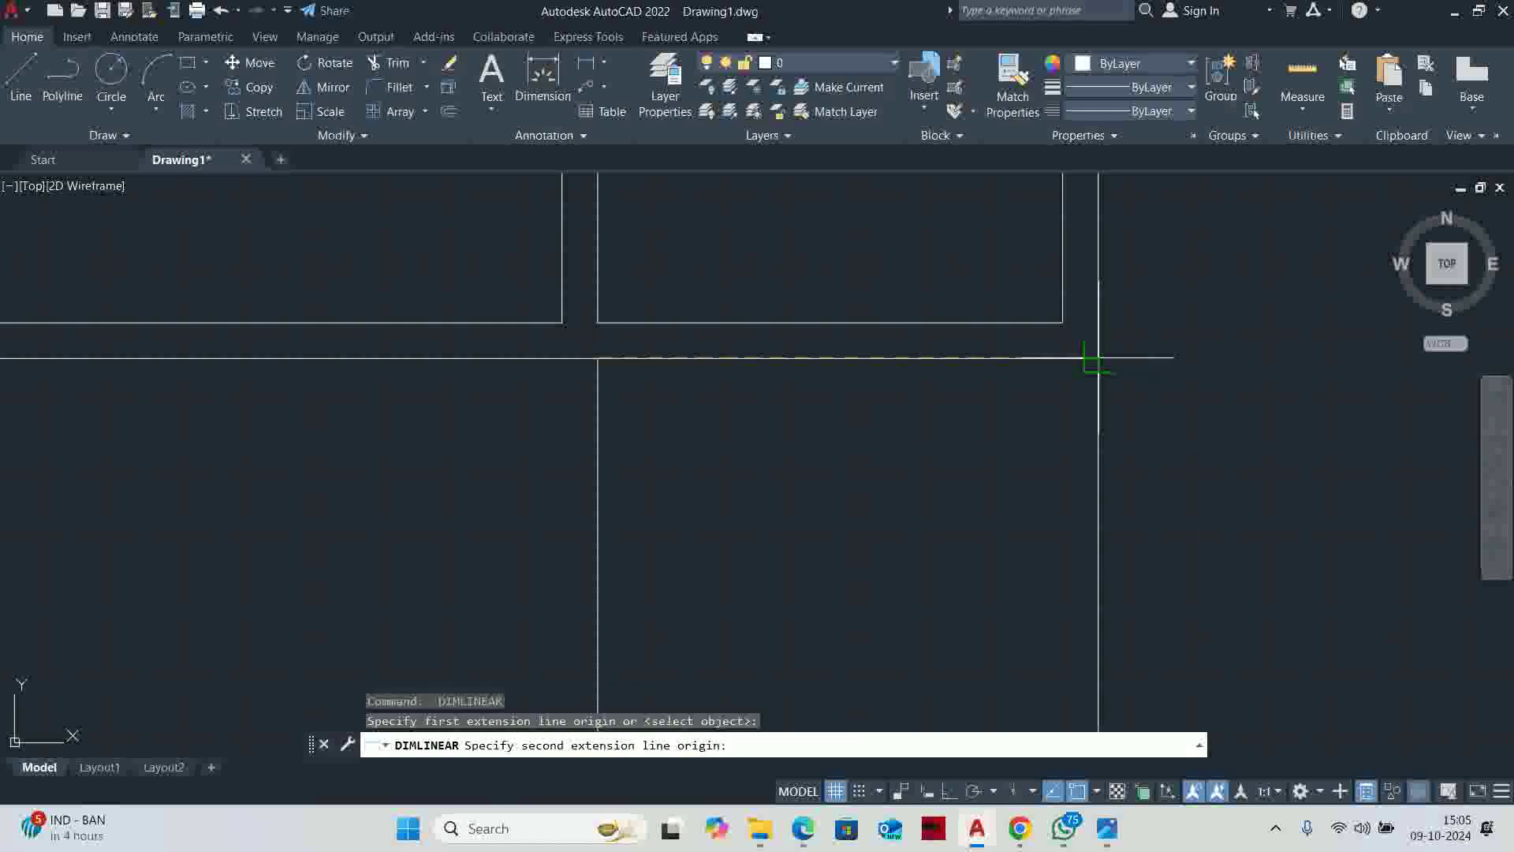
pyautogui.click(1098, 358)
pyautogui.click(803, 402)
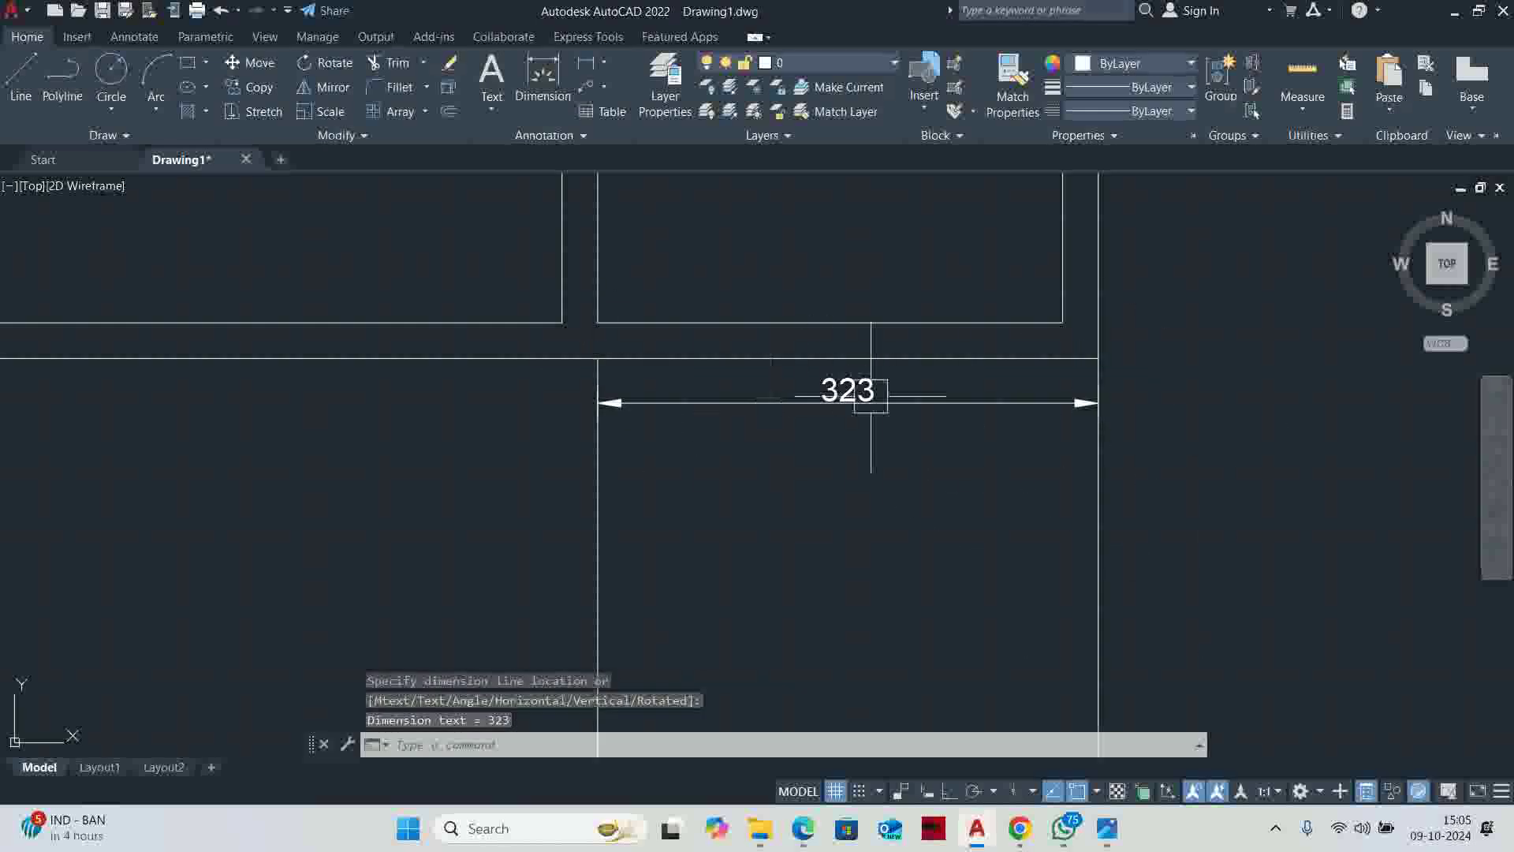
# Compare the dimension with the 323x383 area on the plan image, then delete the dimension
pyautogui.hotkey('alt', 'Tab')
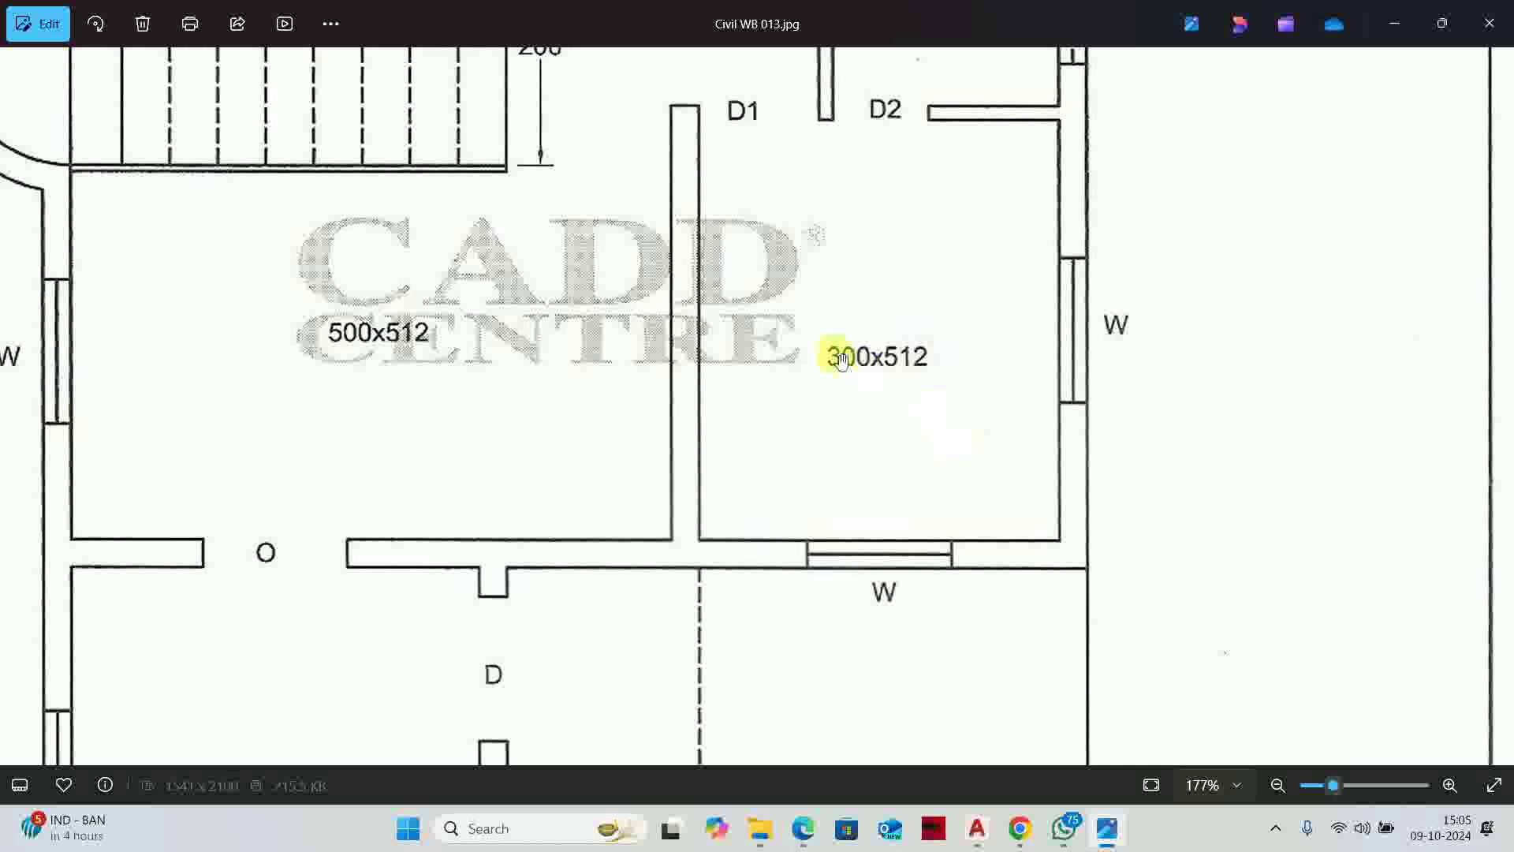
pyautogui.scroll(-3, 866, 510)
pyautogui.scroll(5, 885, 399)
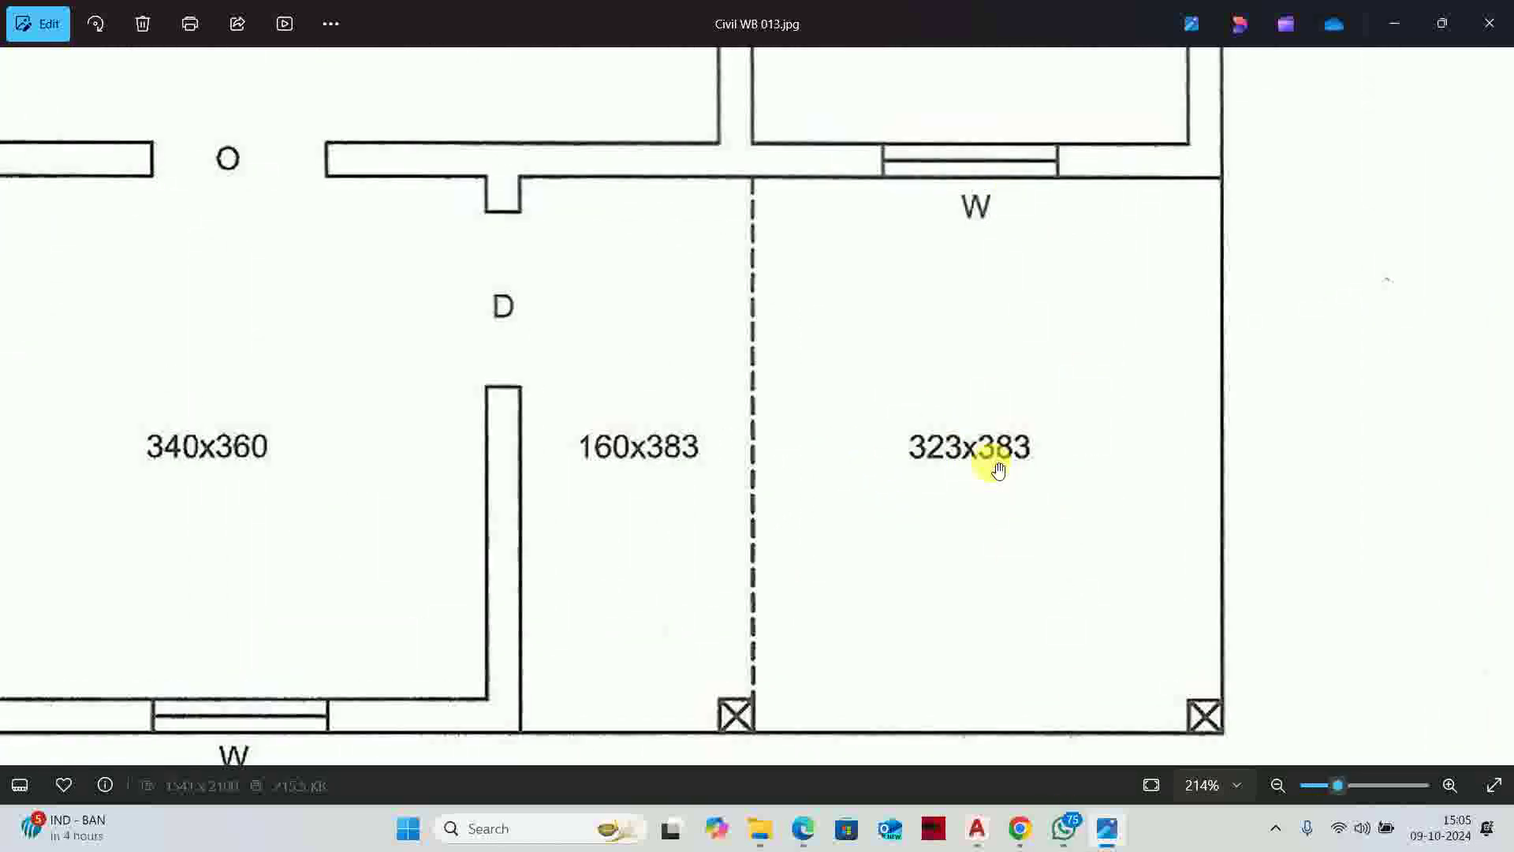
pyautogui.hotkey('alt', 'Tab')
pyautogui.scroll(-2, 956, 433)
pyautogui.click(929, 417)
pyautogui.press('Delete')
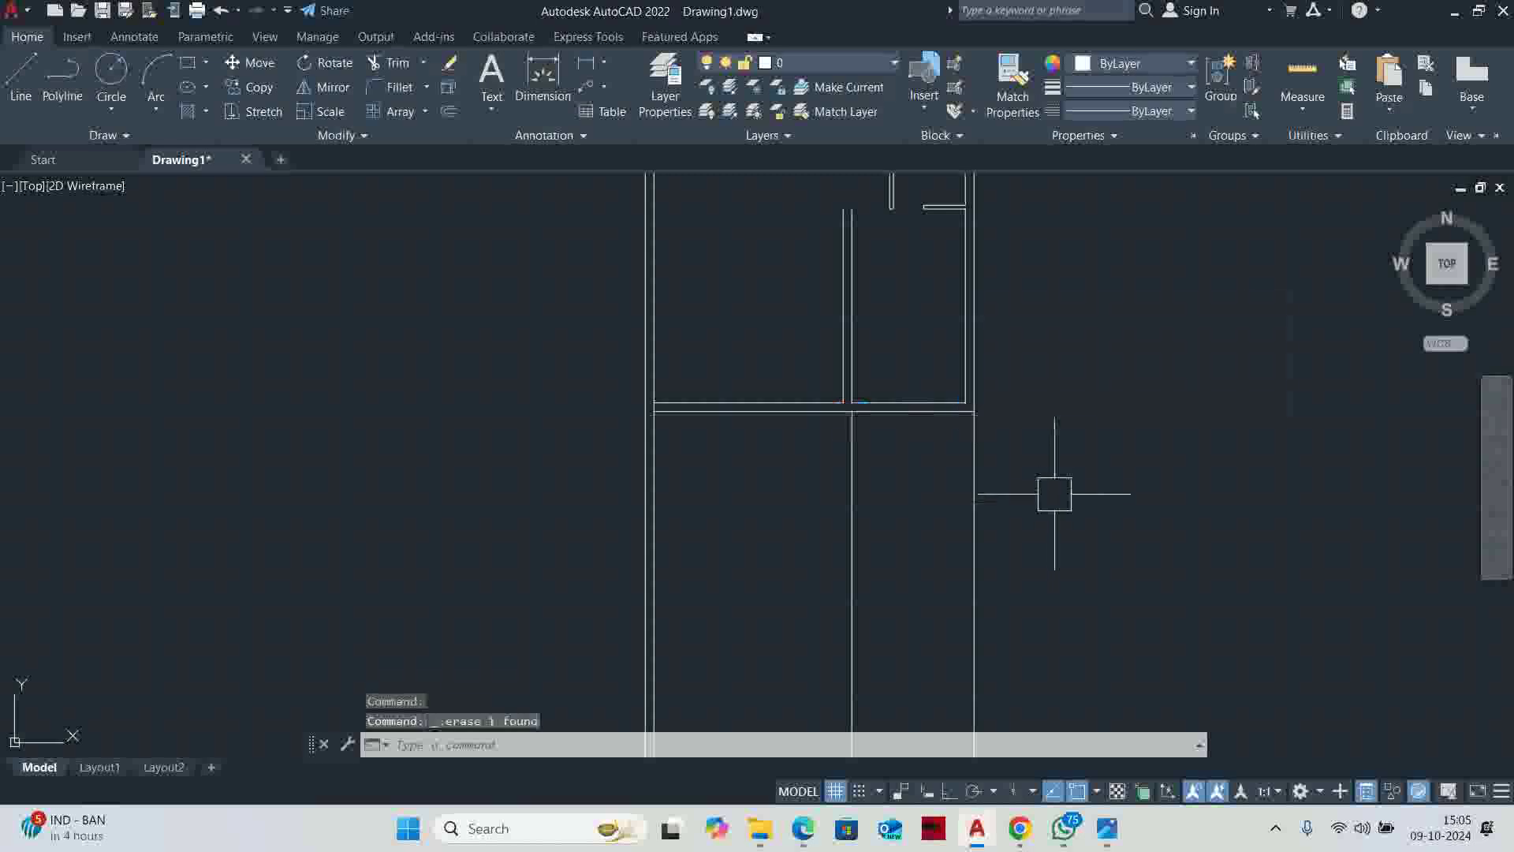
# Offset the lower line of the wall below the 300x512 room 383 cm downward
pyautogui.press('Return')
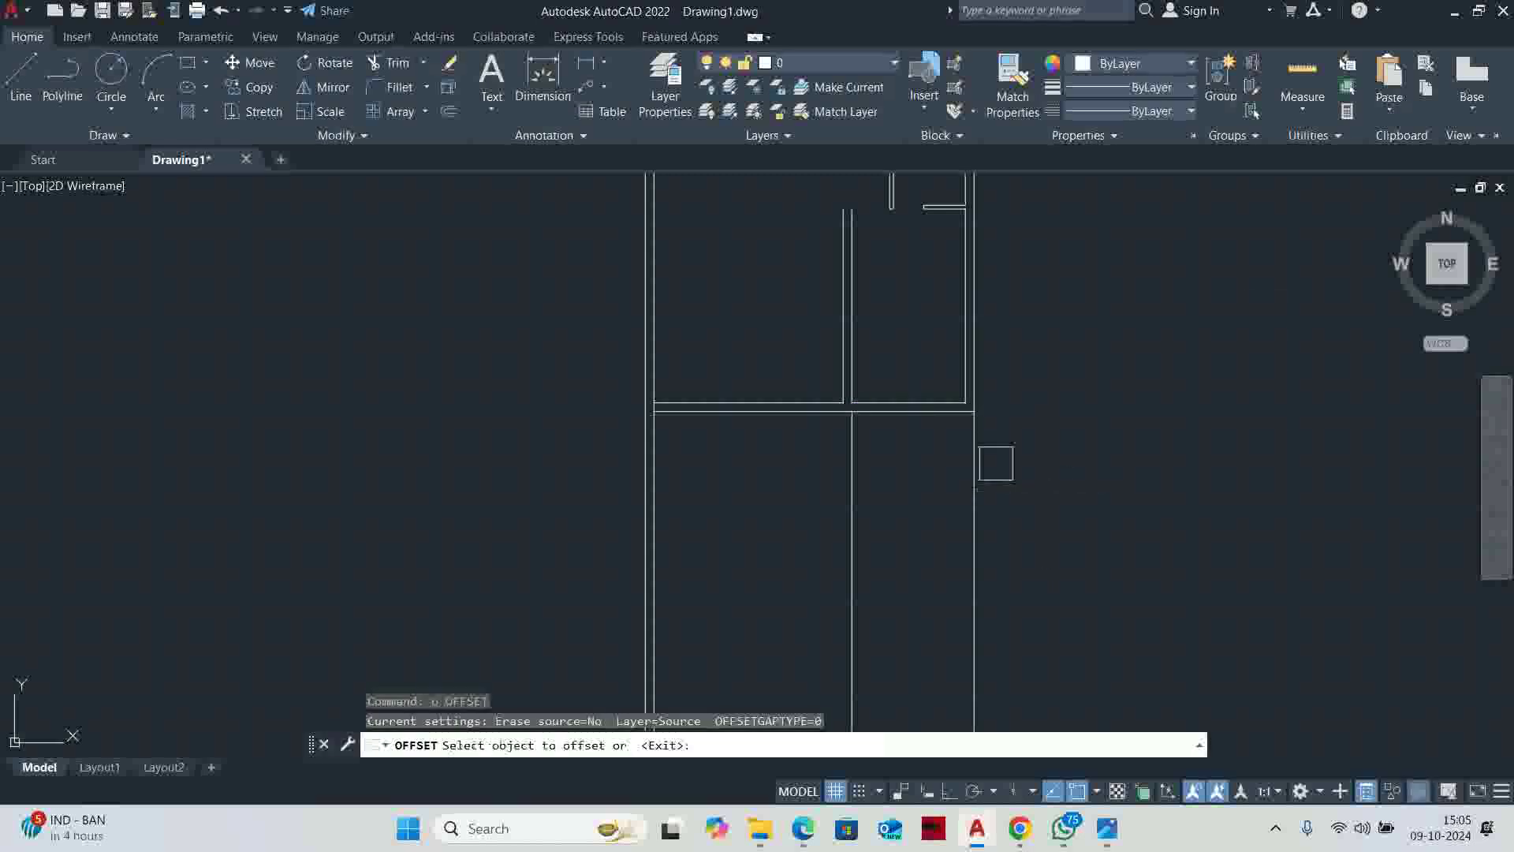
pyautogui.scroll(4, 996, 463)
pyautogui.click(857, 359)
pyautogui.scroll(-4, 1058, 378)
pyautogui.press('Escape')
pyautogui.press('Escape')
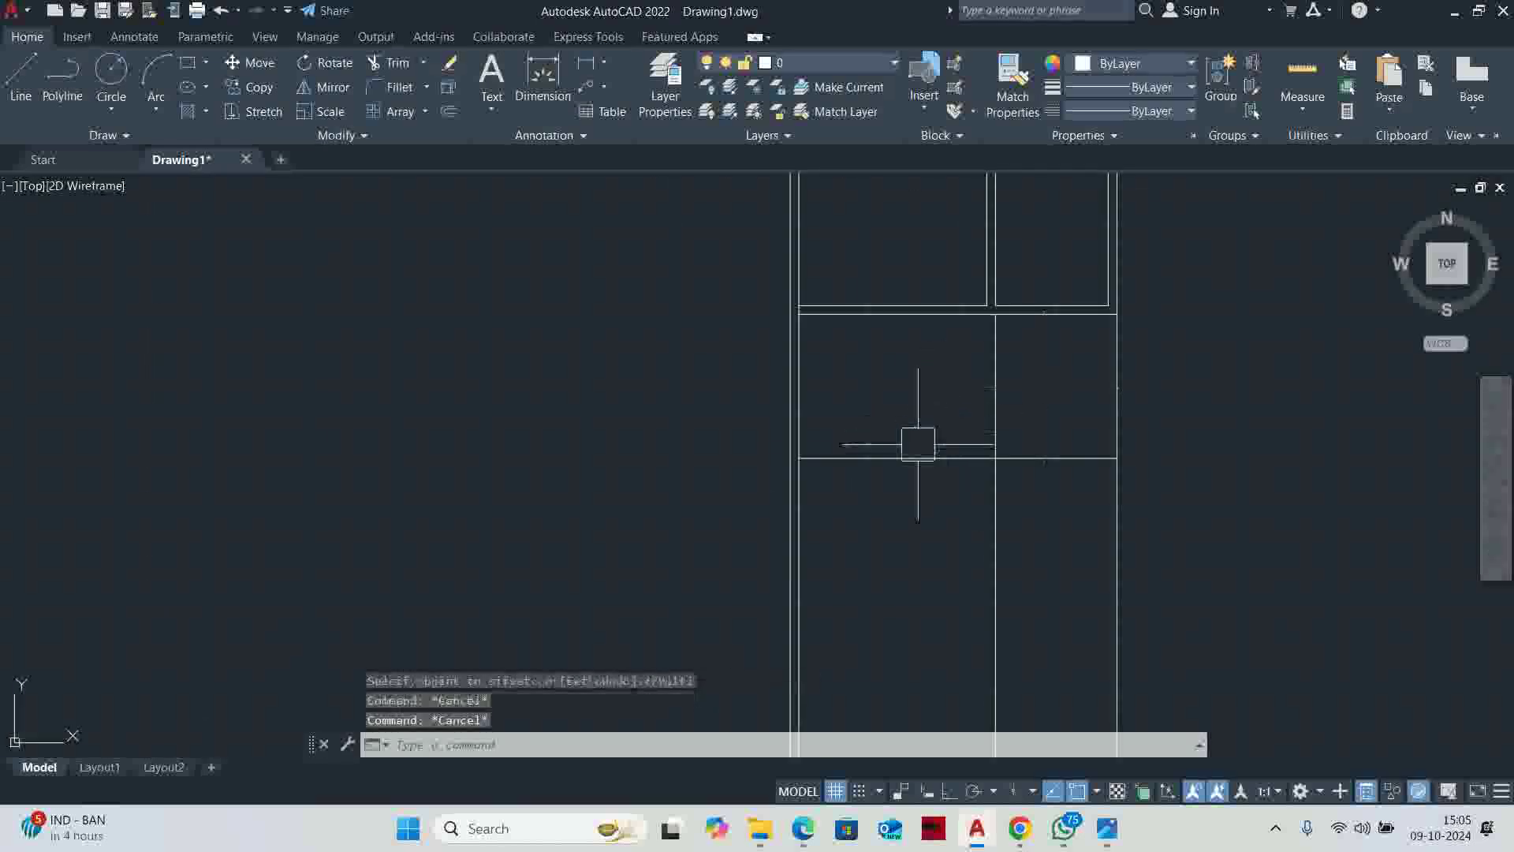
# Extend the new bottom line to the left wall's outer line and trim the vertical lines running below it
pyautogui.write('ex')
pyautogui.press('Return')
pyautogui.keyDown('shift'); pyautogui.click(718, 495); pyautogui.keyUp('shift')
pyautogui.keyDown('shift'); pyautogui.click(1136, 514); pyautogui.keyUp('shift')
pyautogui.press('Return')
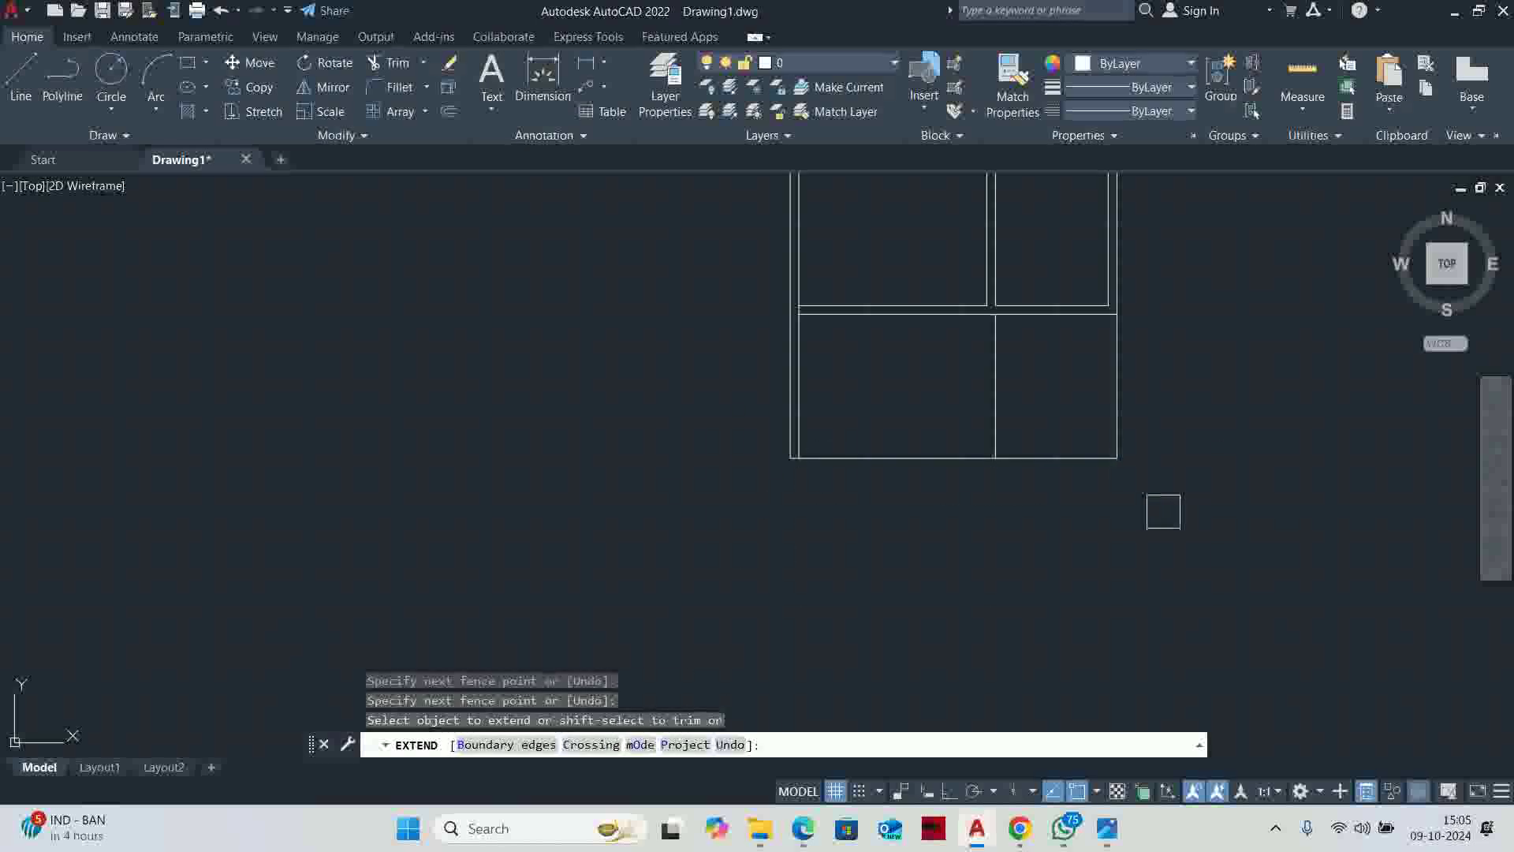
pyautogui.press('Escape')
# Check the 160x383 area on the plan image, then offset the 323x383 area's left line 160 cm to the left
pyautogui.hotkey('alt', 'Tab')
pyautogui.scroll(-2, 663, 477)
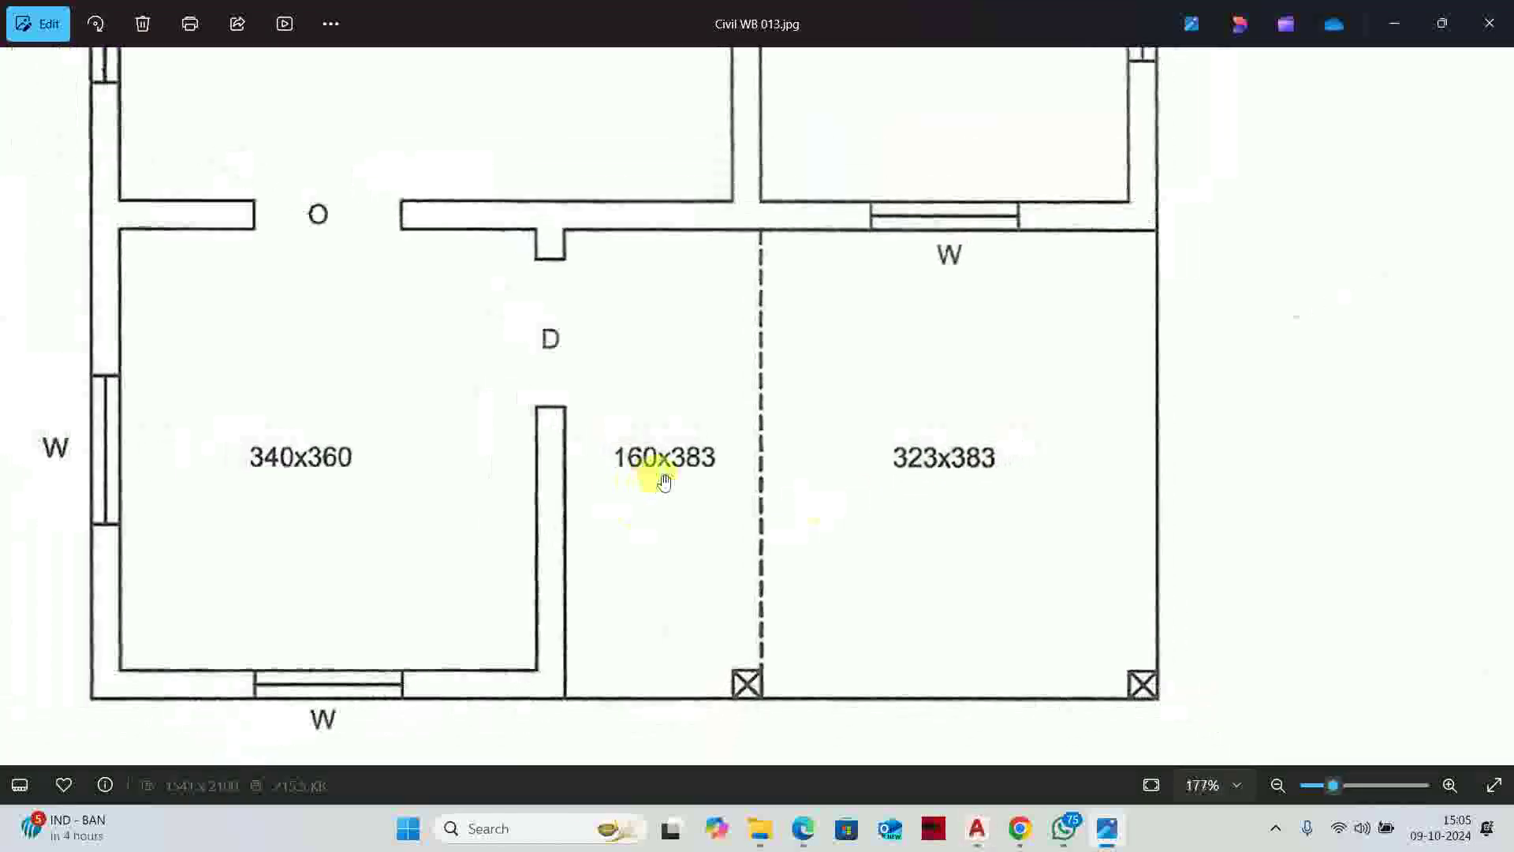
pyautogui.scroll(2, 602, 501)
pyautogui.hotkey('alt', 'Tab')
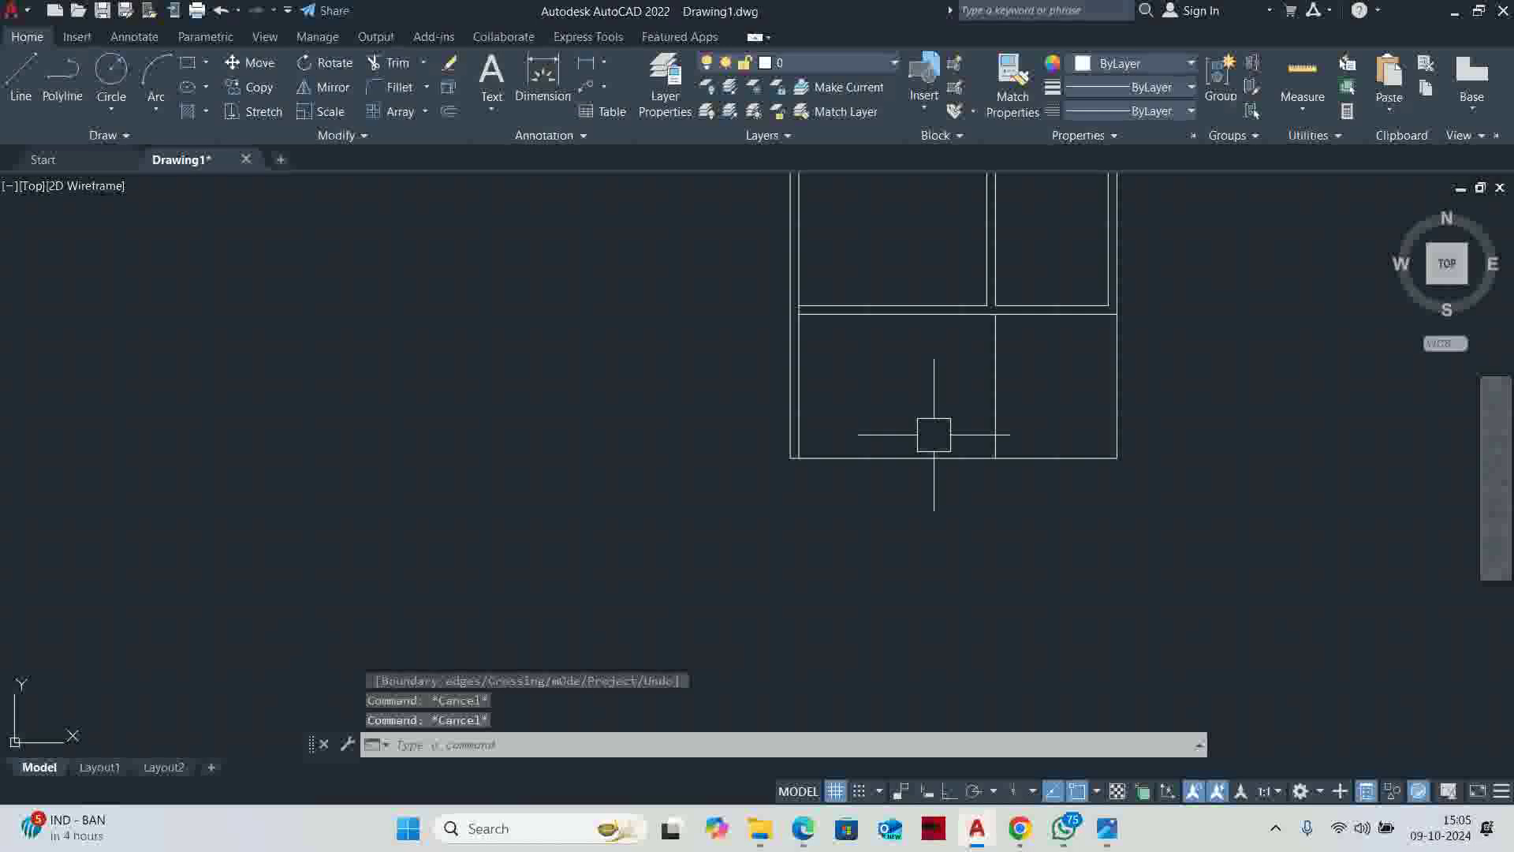
pyautogui.write('o')
pyautogui.press('Return')
pyautogui.write('160')
pyautogui.press('Return')
pyautogui.click(995, 394)
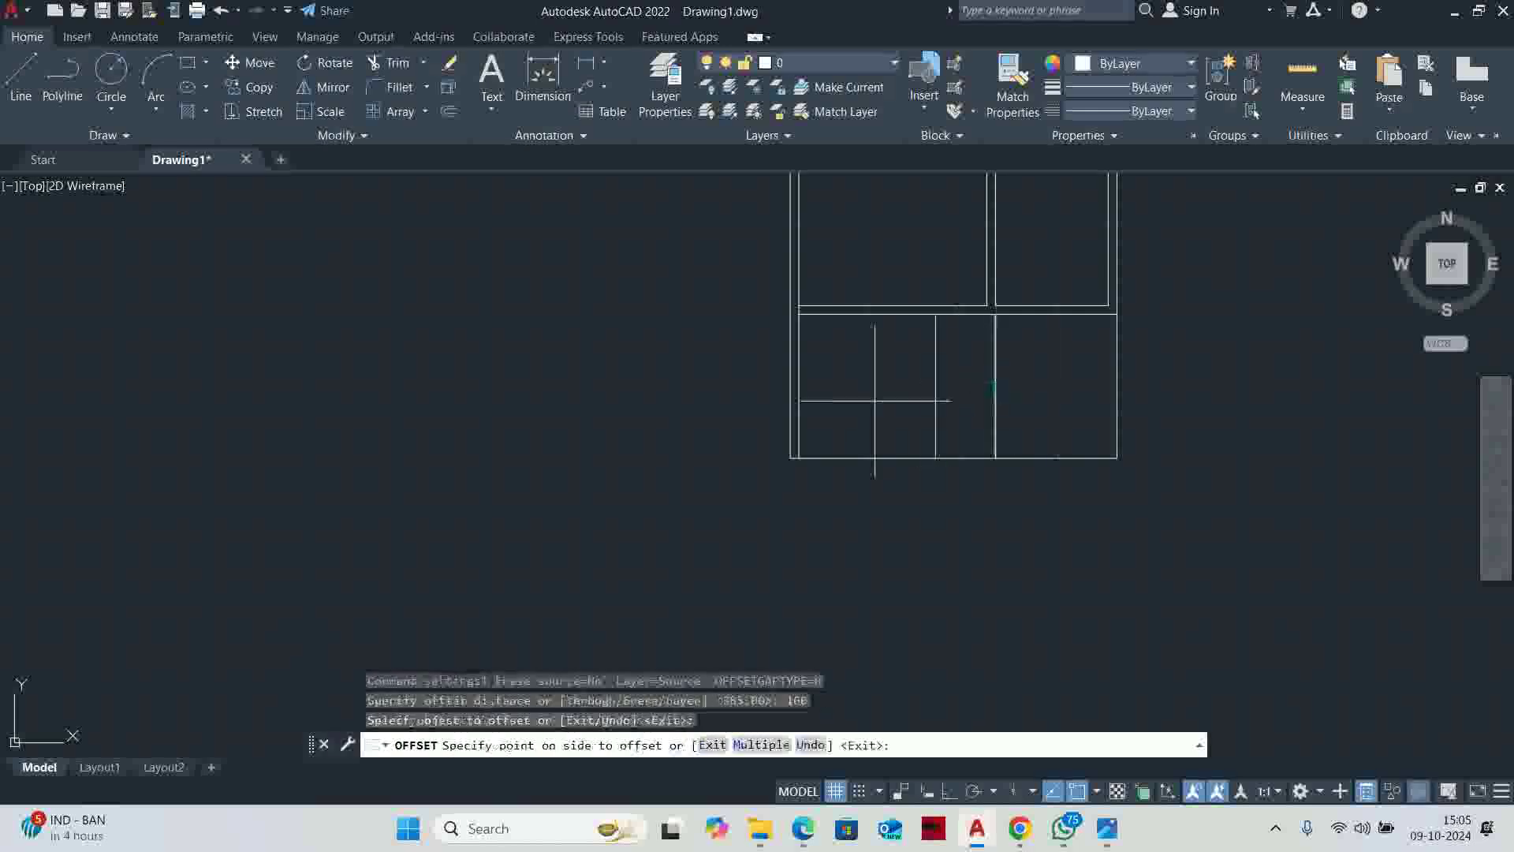
pyautogui.click(891, 371)
# Offset the 160x383 area's left line 23 cm to the left and the bottom line 23 cm upward to form the 340x360 room's walls
pyautogui.press('Return')
pyautogui.press('Return')
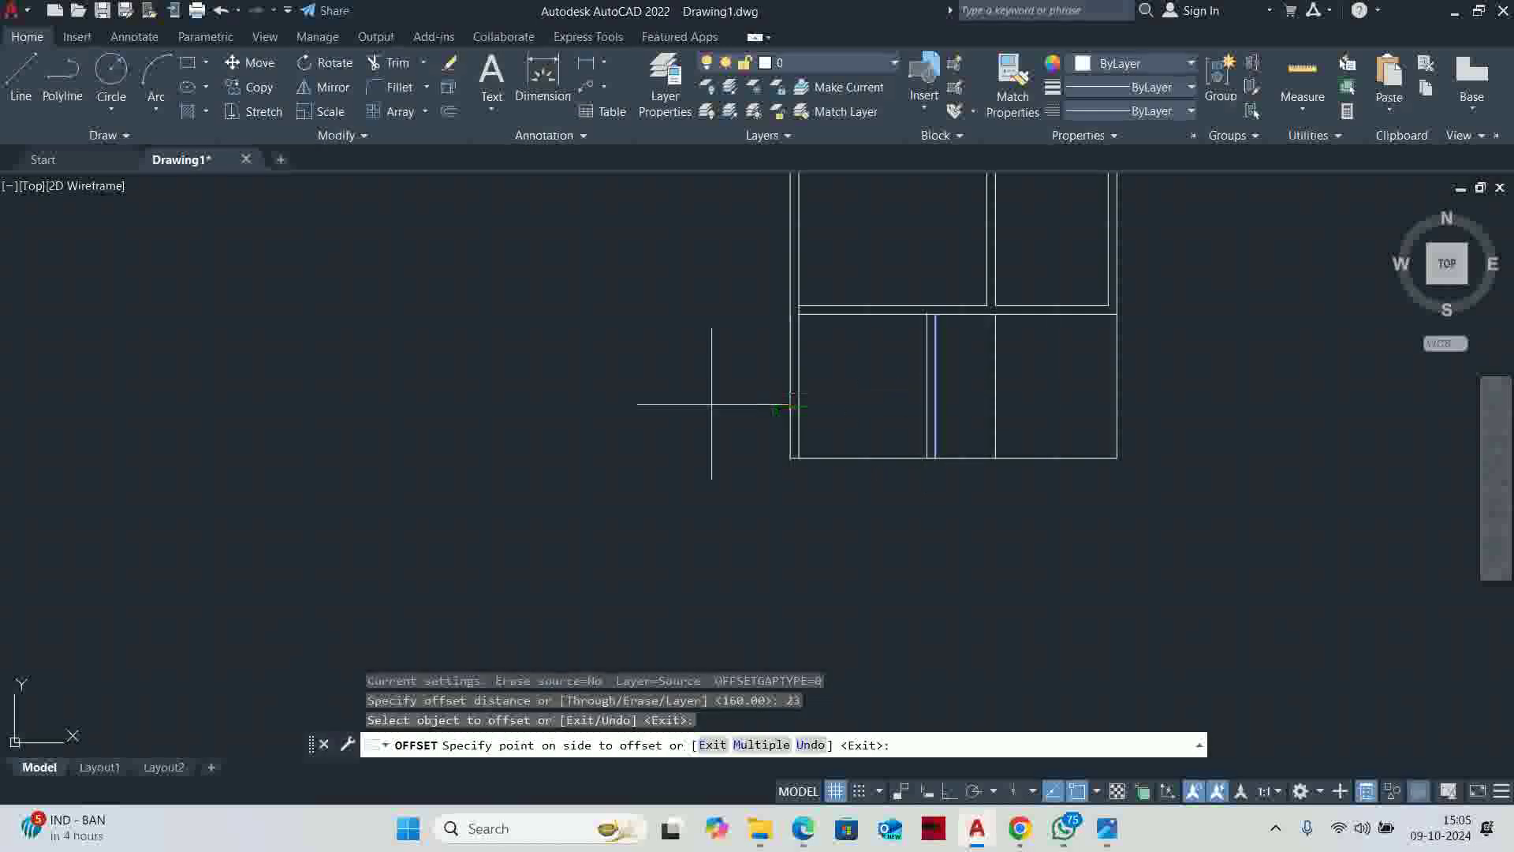
pyautogui.click(711, 404)
pyautogui.press('Return')
pyautogui.press('Return')
pyautogui.press('Return')
pyautogui.click(845, 457)
pyautogui.click(845, 450)
pyautogui.press('Escape')
pyautogui.scroll(5, 820, 455)
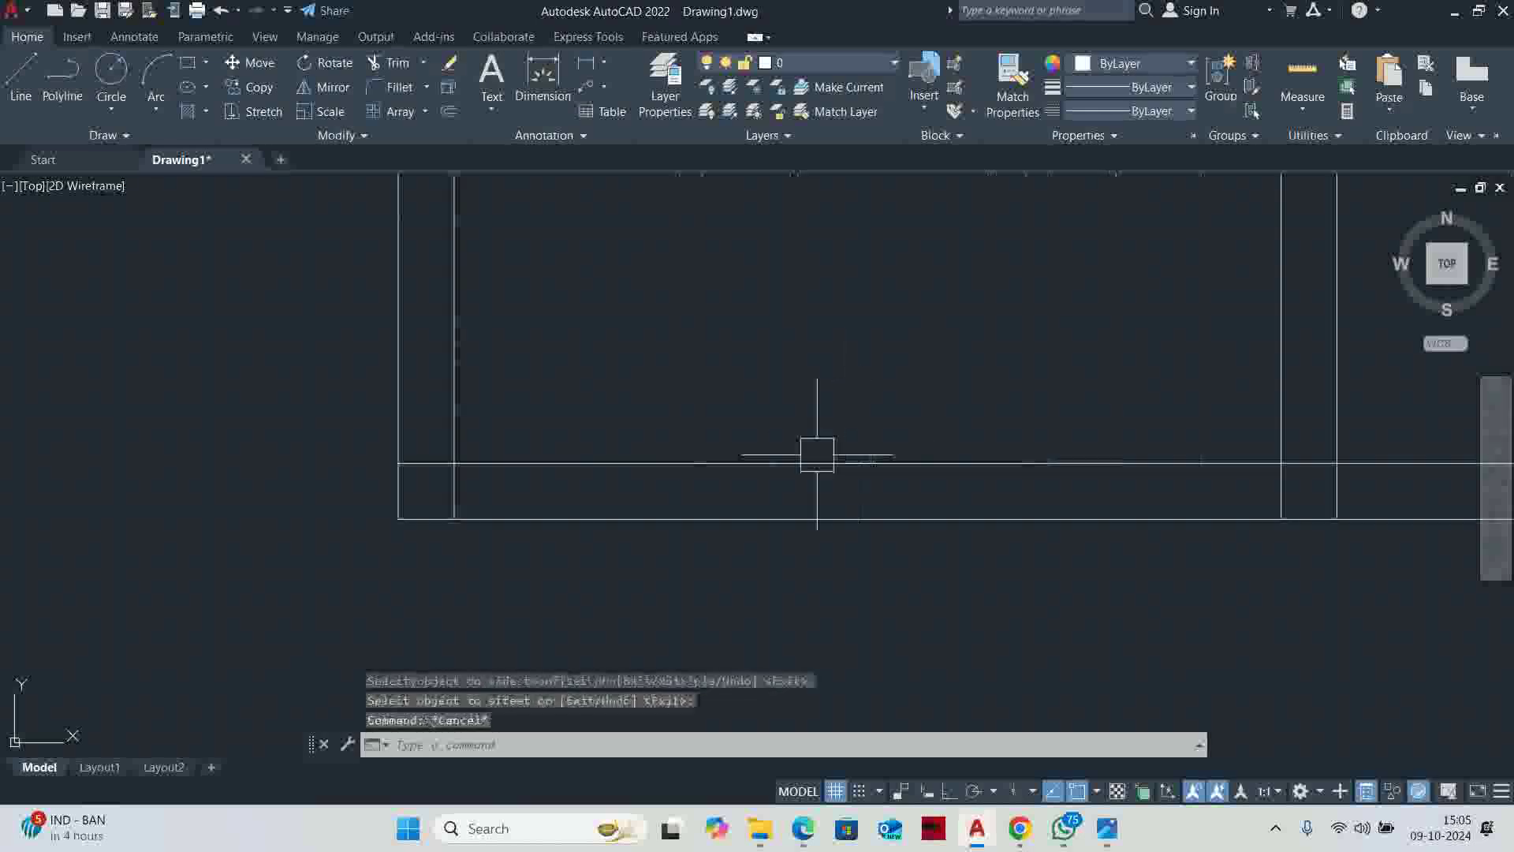
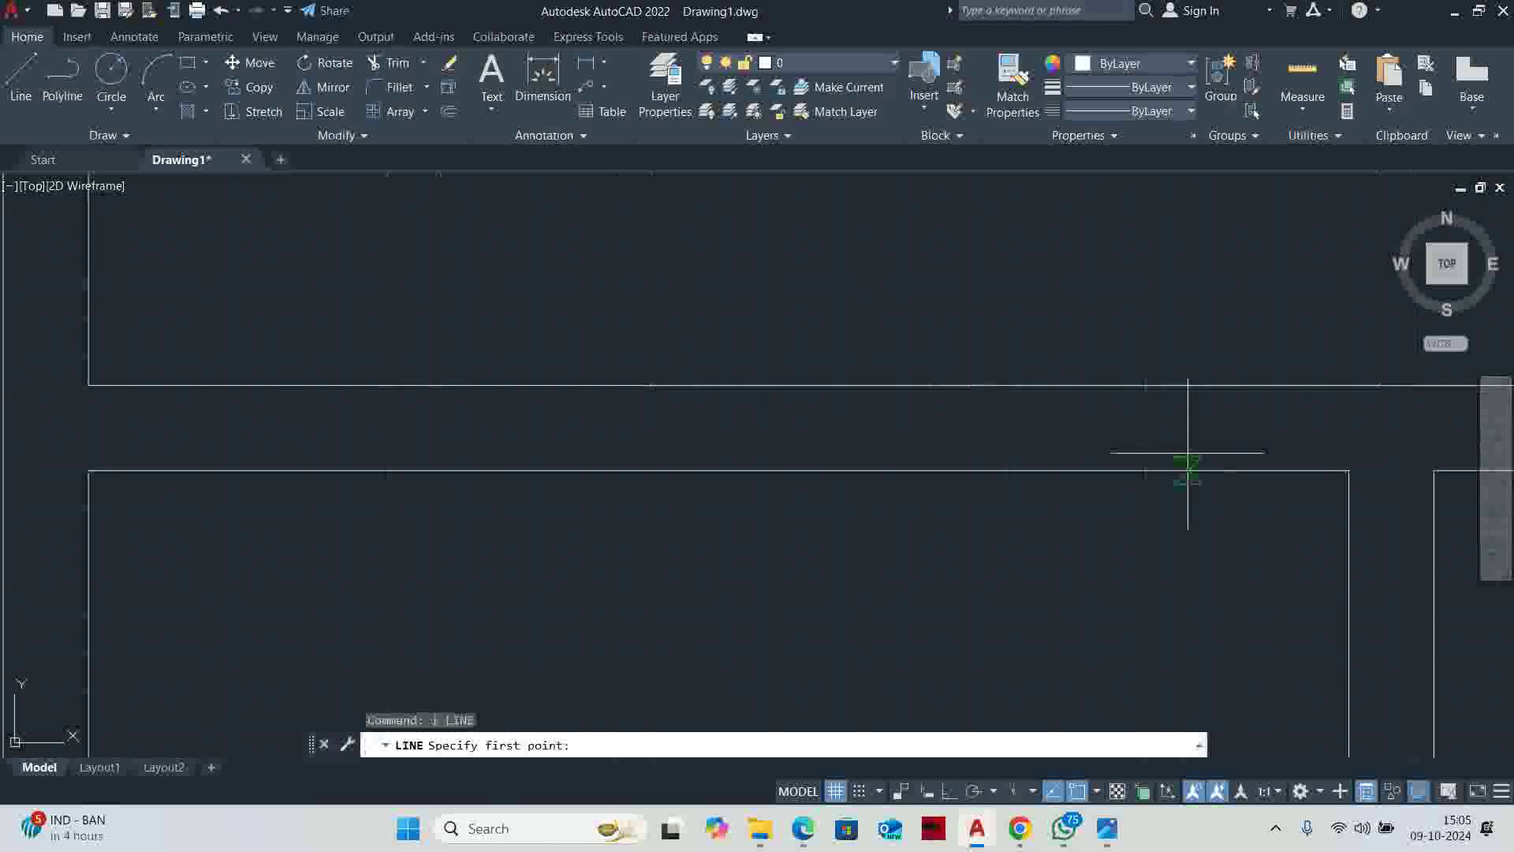
# Close the wall-line gap above the 340x360 room's right wall and offset that line 23 cm downward as door D's upper jamb
pyautogui.click(1350, 471)
pyautogui.press('Escape')
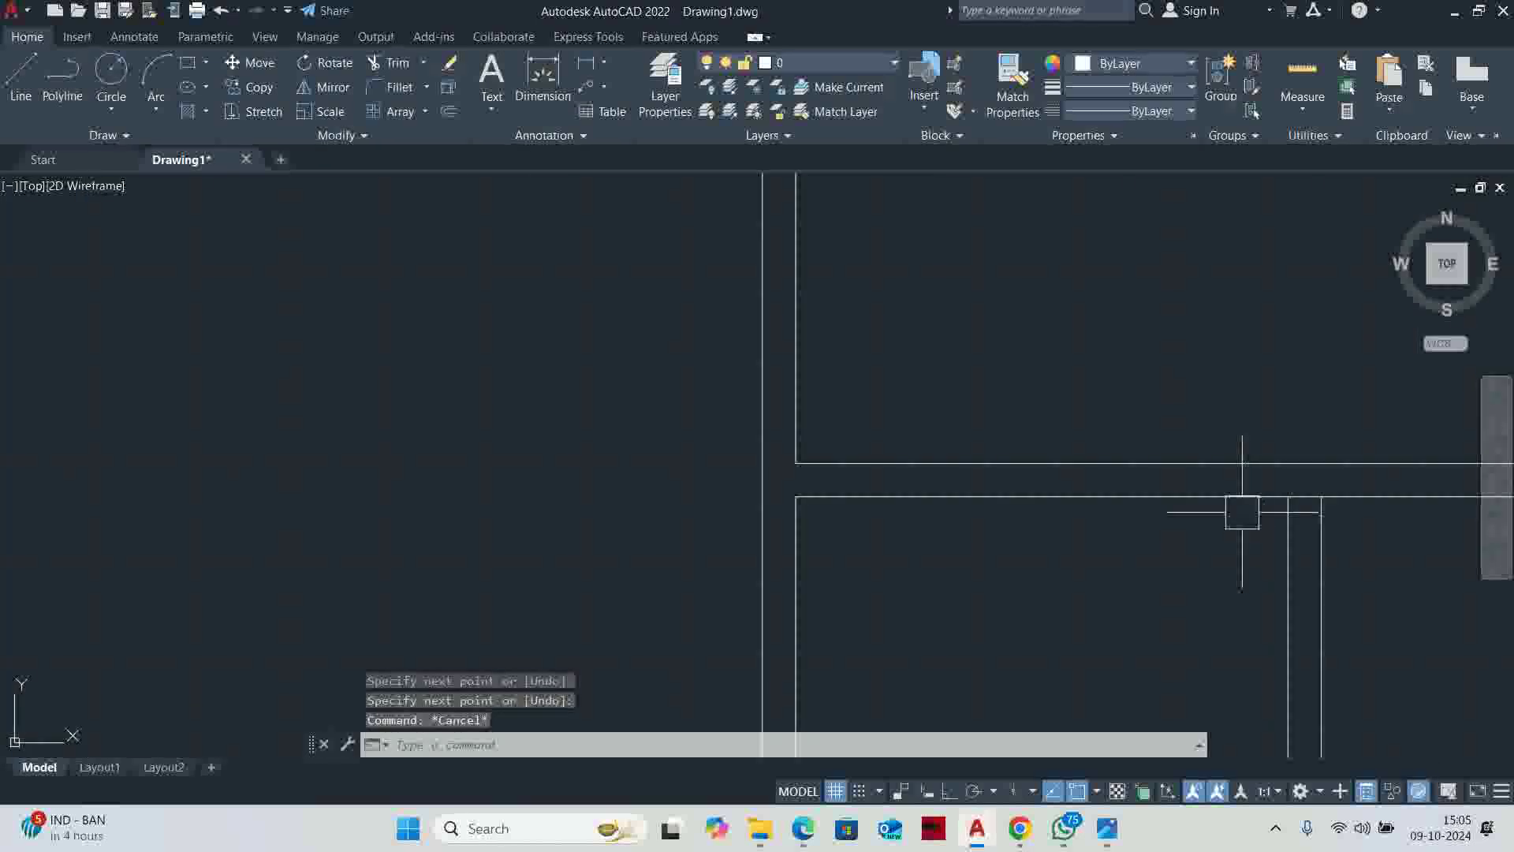
pyautogui.hotkey('alt', 'Tab')
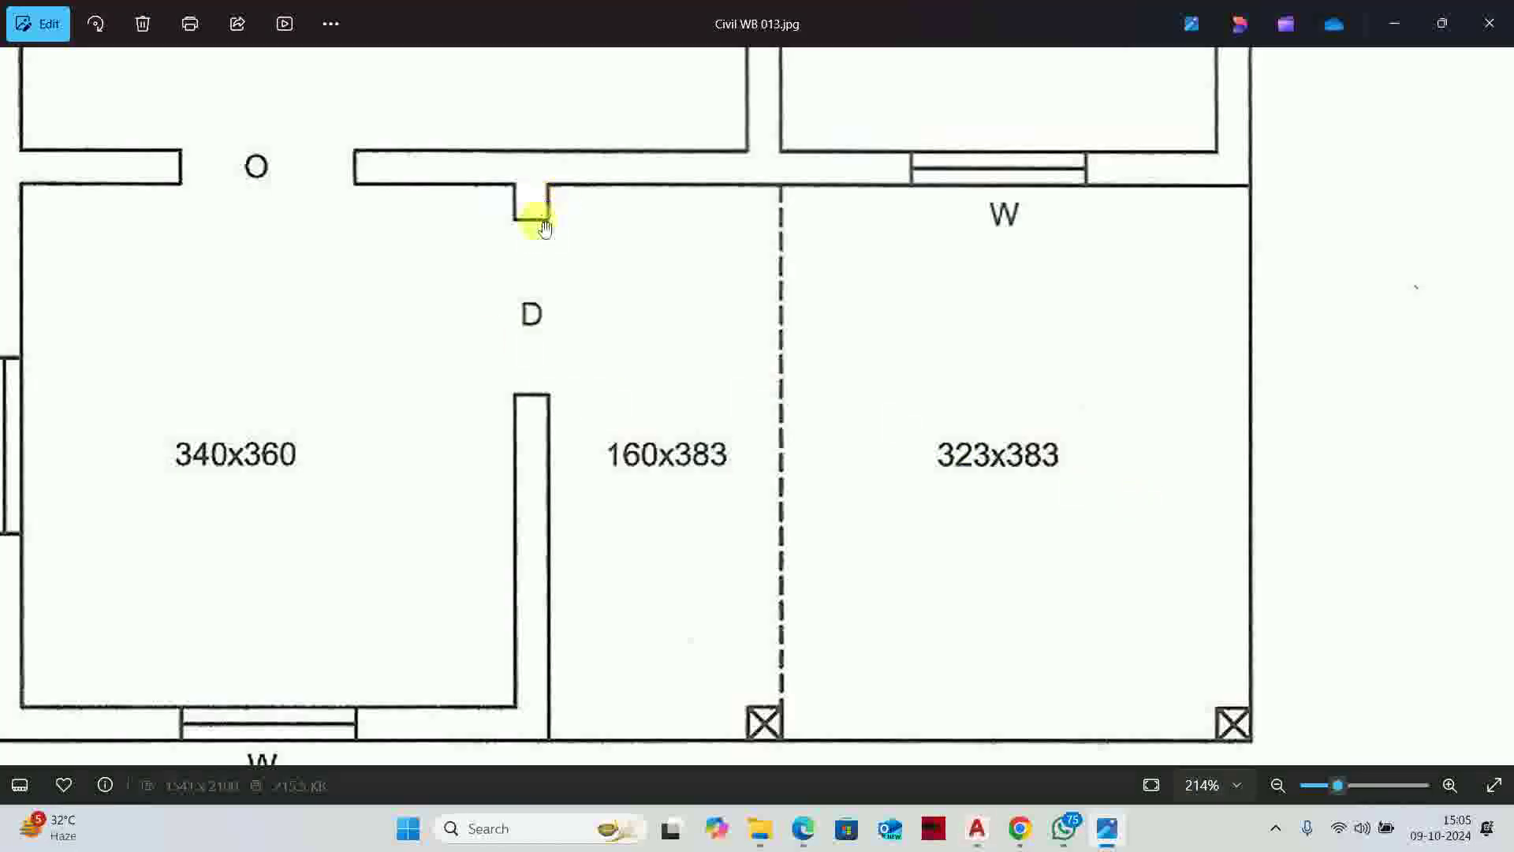
pyautogui.hotkey('alt', 'Tab')
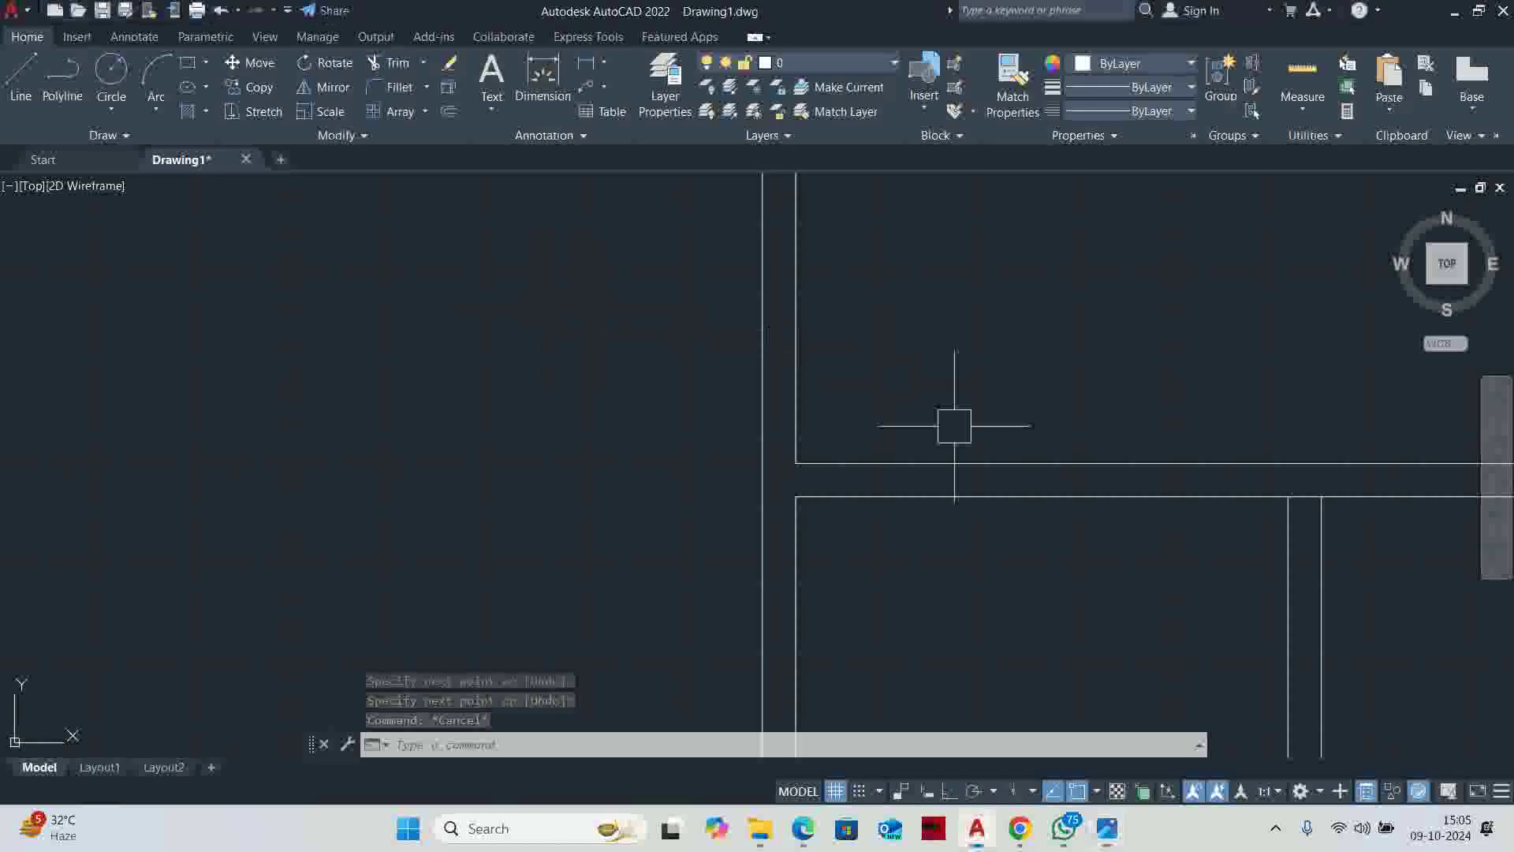
pyautogui.scroll(-2, 956, 426)
pyautogui.write('o')
pyautogui.press('Return')
pyautogui.write('23')
pyautogui.press('Return')
pyautogui.scroll(5, 1073, 503)
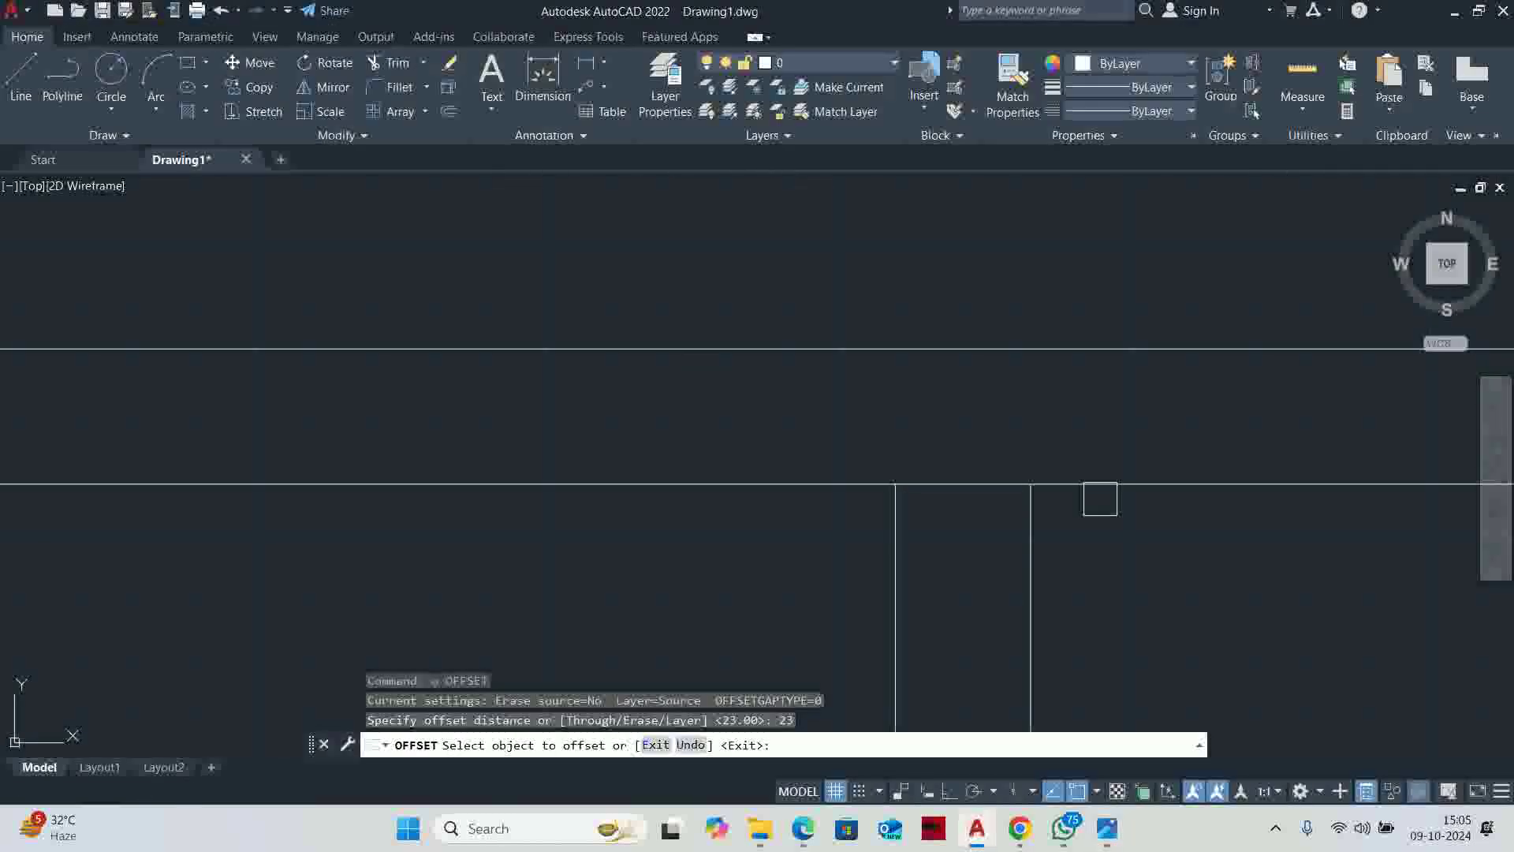
pyautogui.click(986, 487)
pyautogui.click(957, 534)
pyautogui.press('Escape')
pyautogui.scroll(-5, 986, 489)
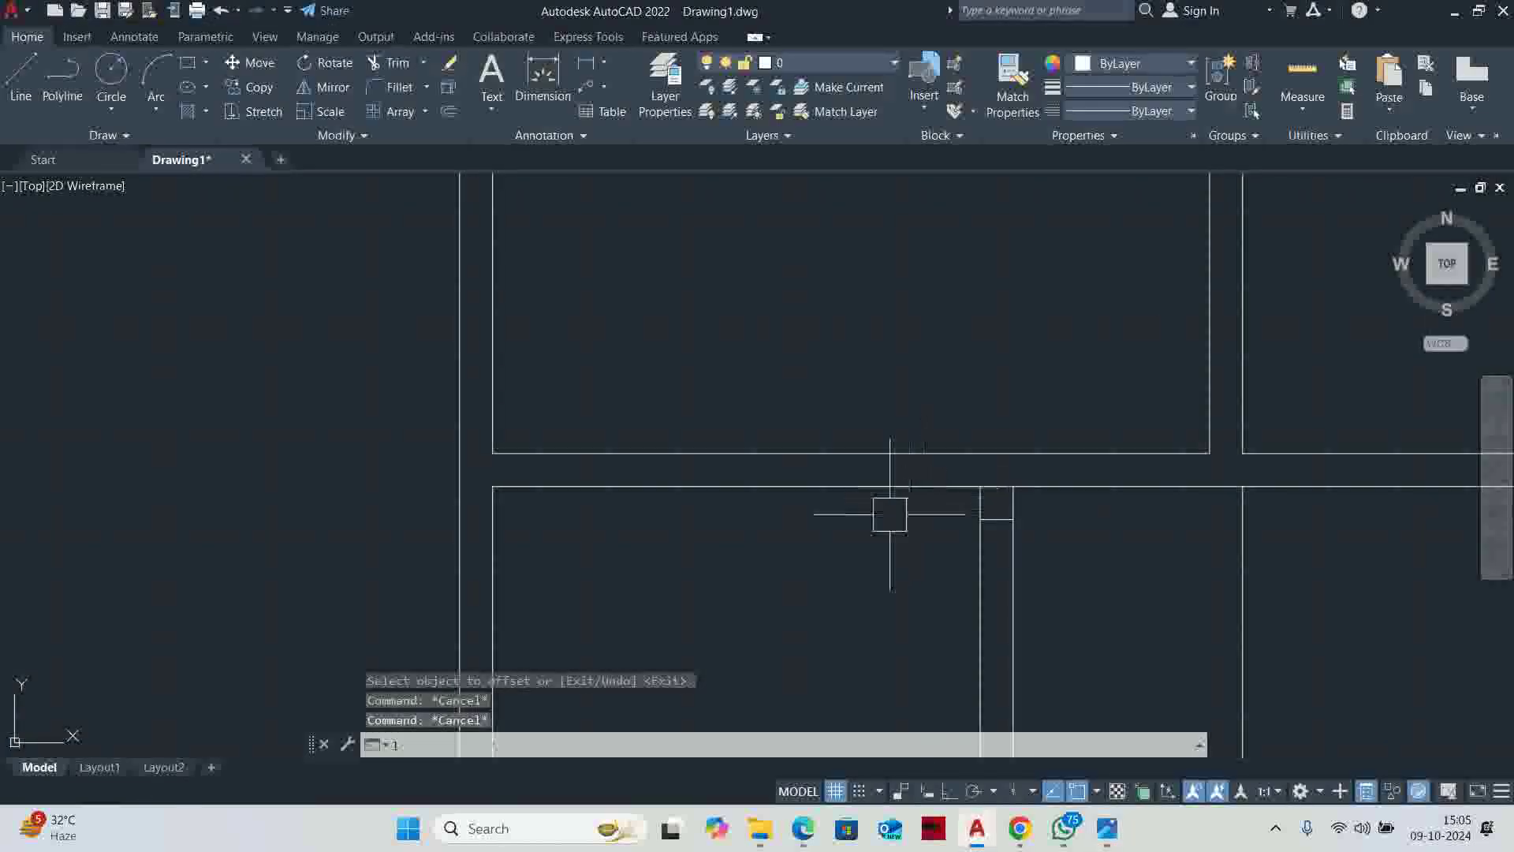
# Draw a short vertical line across the wall above the 340x360 room at the midpoint of the room's width
pyautogui.write('l')
pyautogui.press('Return')
pyautogui.click(737, 486)
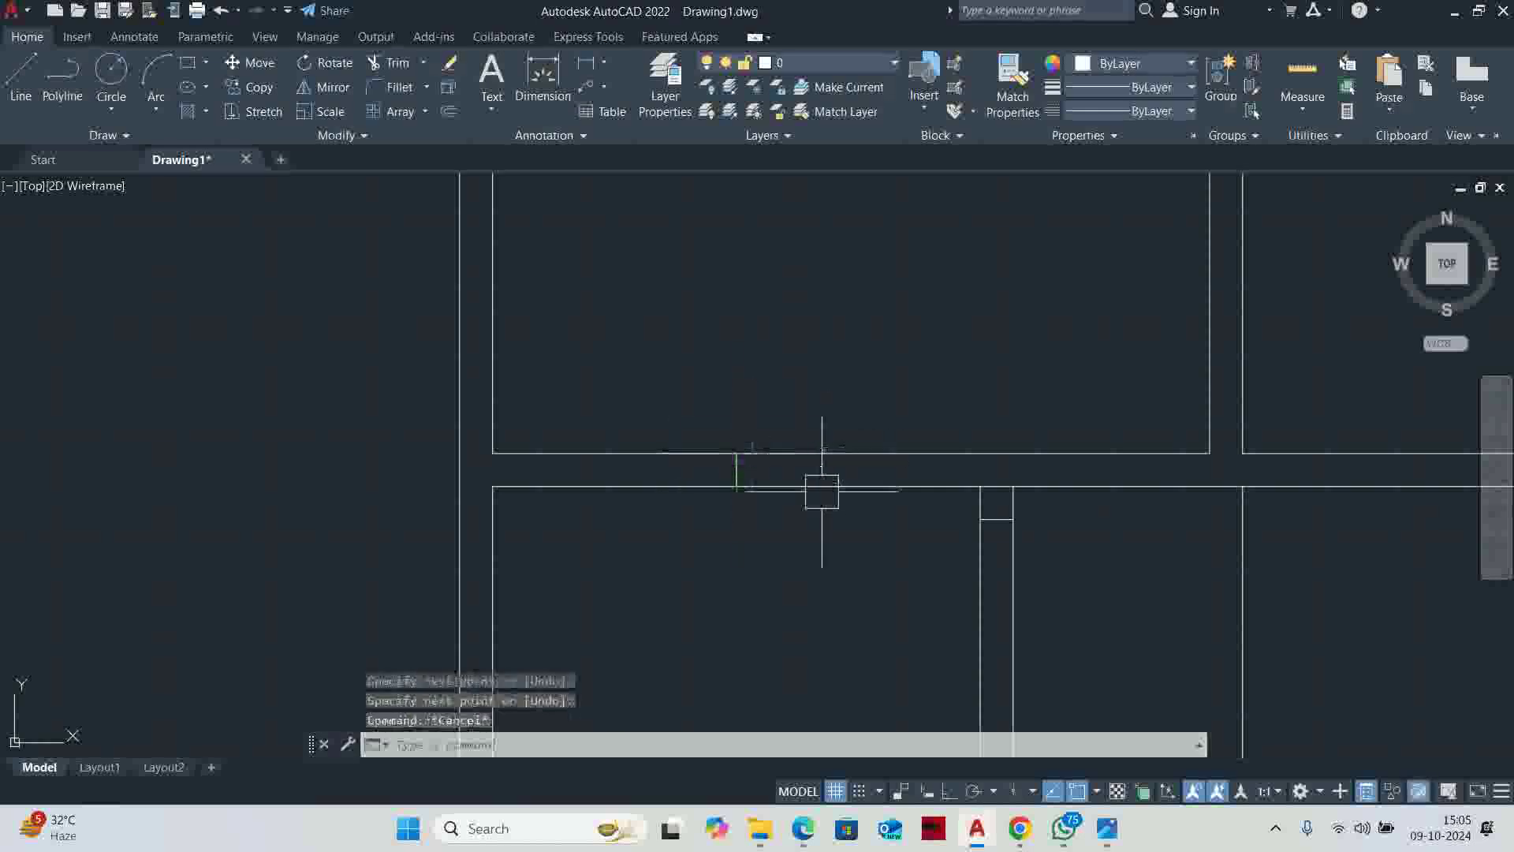
# Check opening O's size in the plan's specifications table, then offset the short centre line 60 cm to both sides
pyautogui.hotkey('alt', 'Tab')
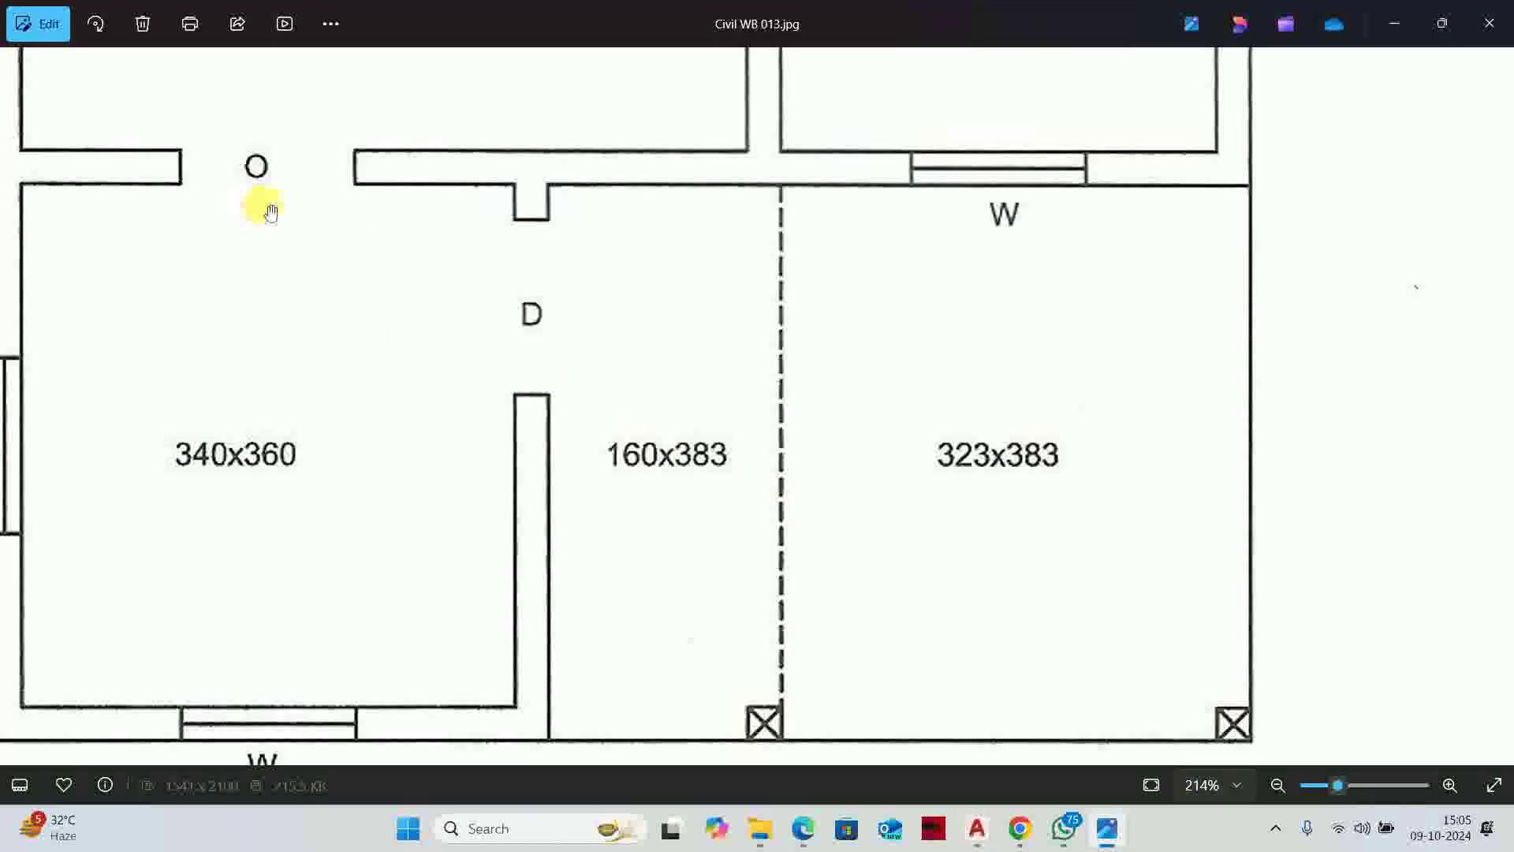
pyautogui.scroll(-5, 574, 364)
pyautogui.scroll(4, 750, 720)
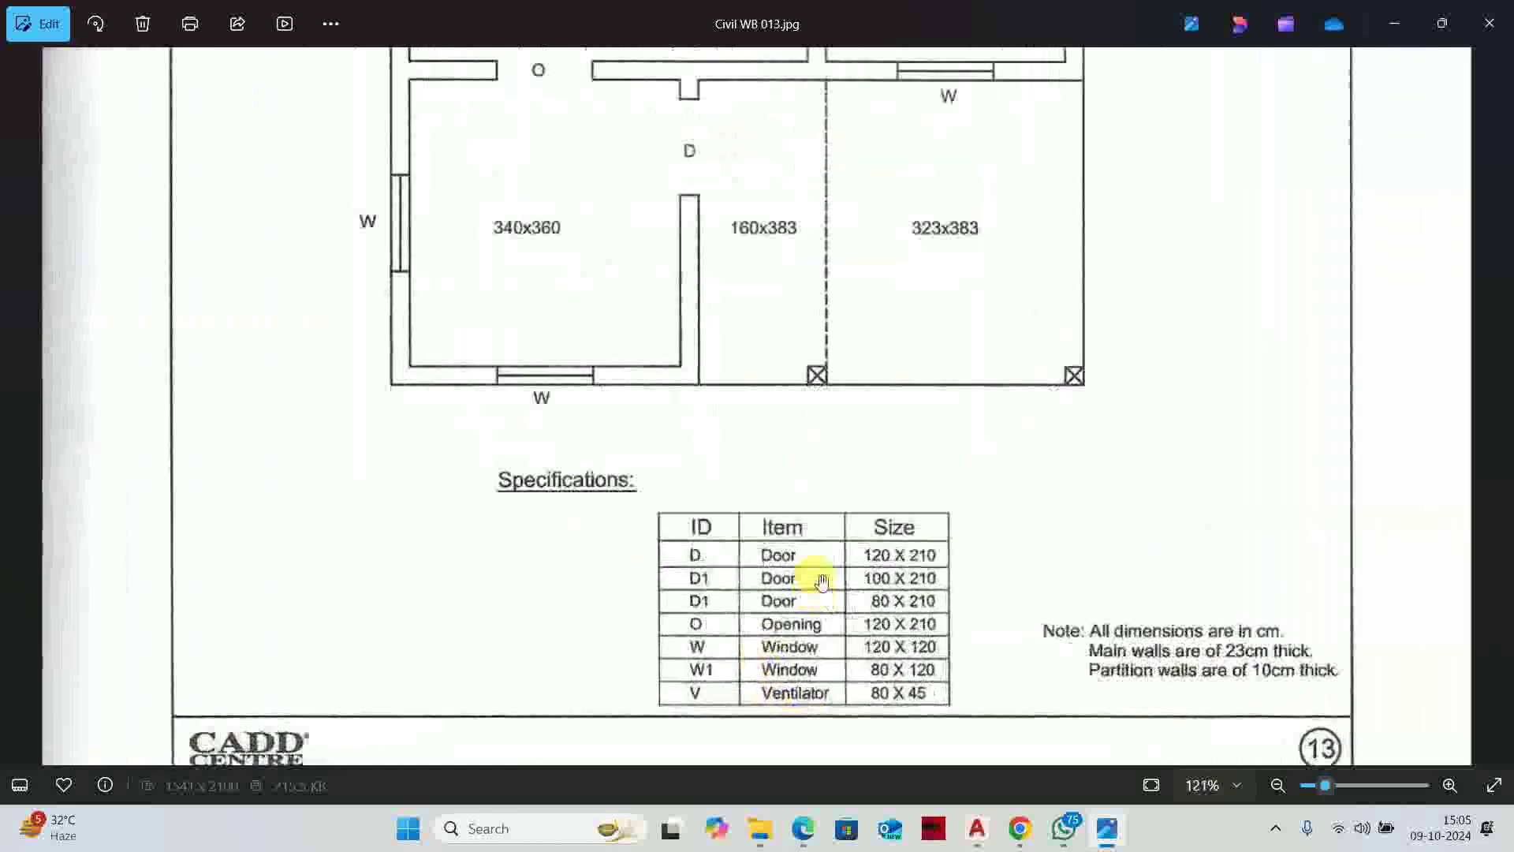
pyautogui.scroll(-3, 901, 545)
pyautogui.hotkey('alt', 'Tab')
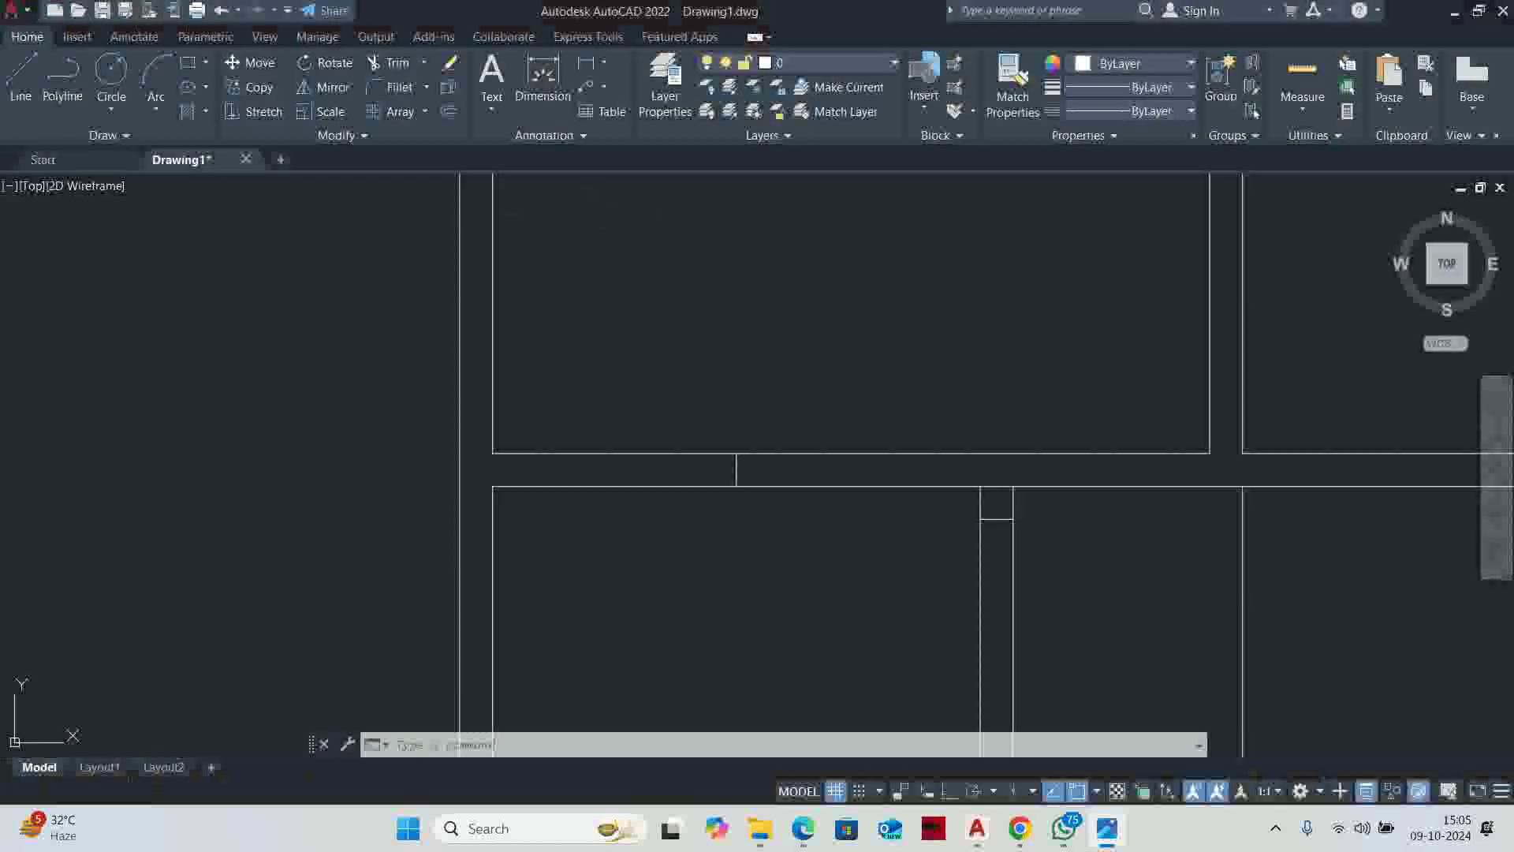
pyautogui.write('o')
pyautogui.press('Return')
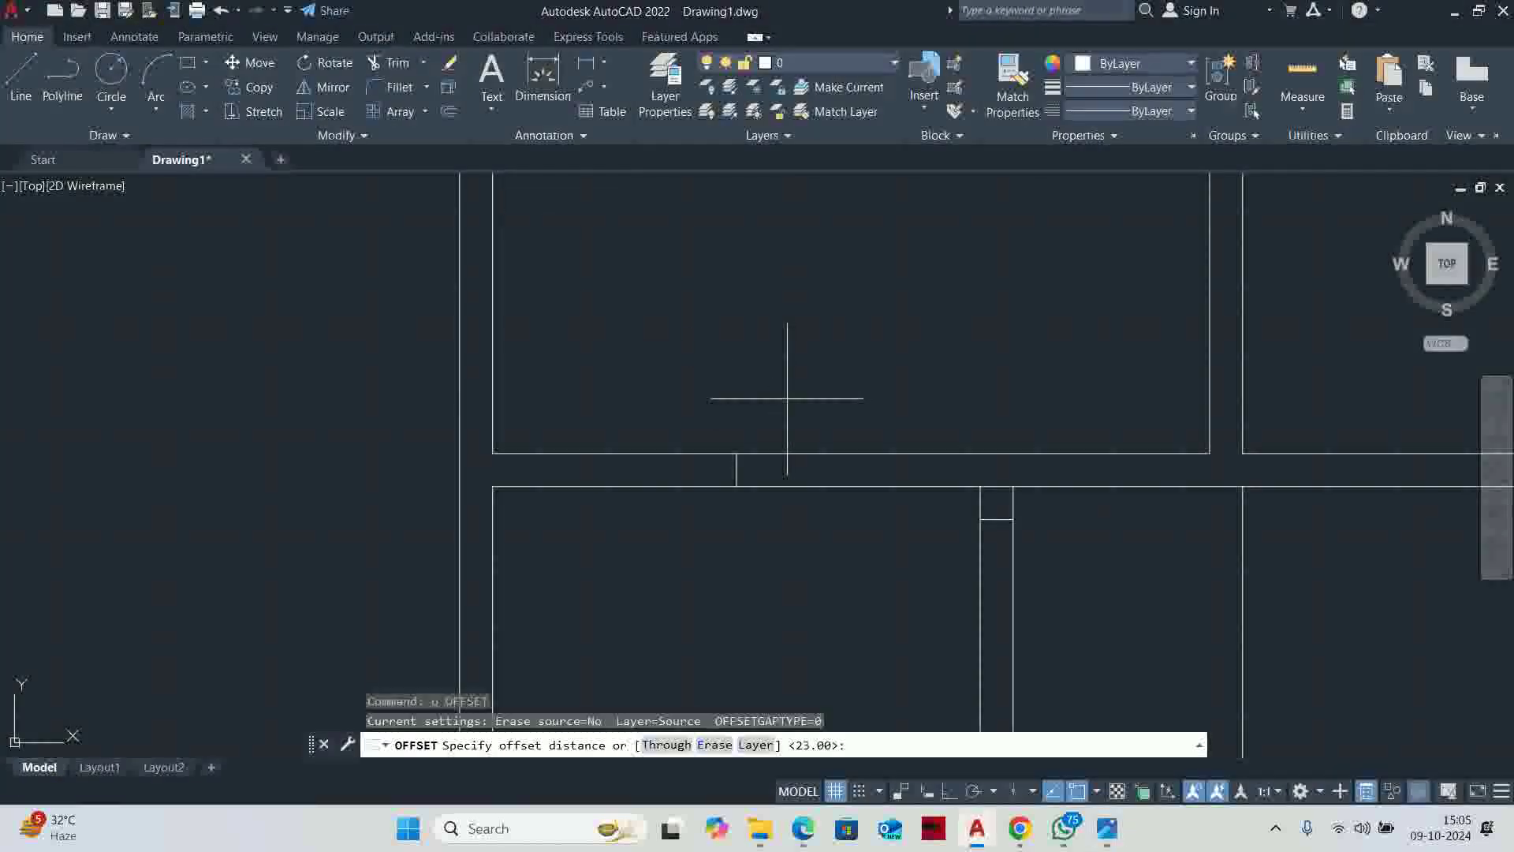
pyautogui.write('6')
pyautogui.press('Return')
pyautogui.scroll(4, 727, 456)
pyautogui.click(736, 488)
pyautogui.click(697, 491)
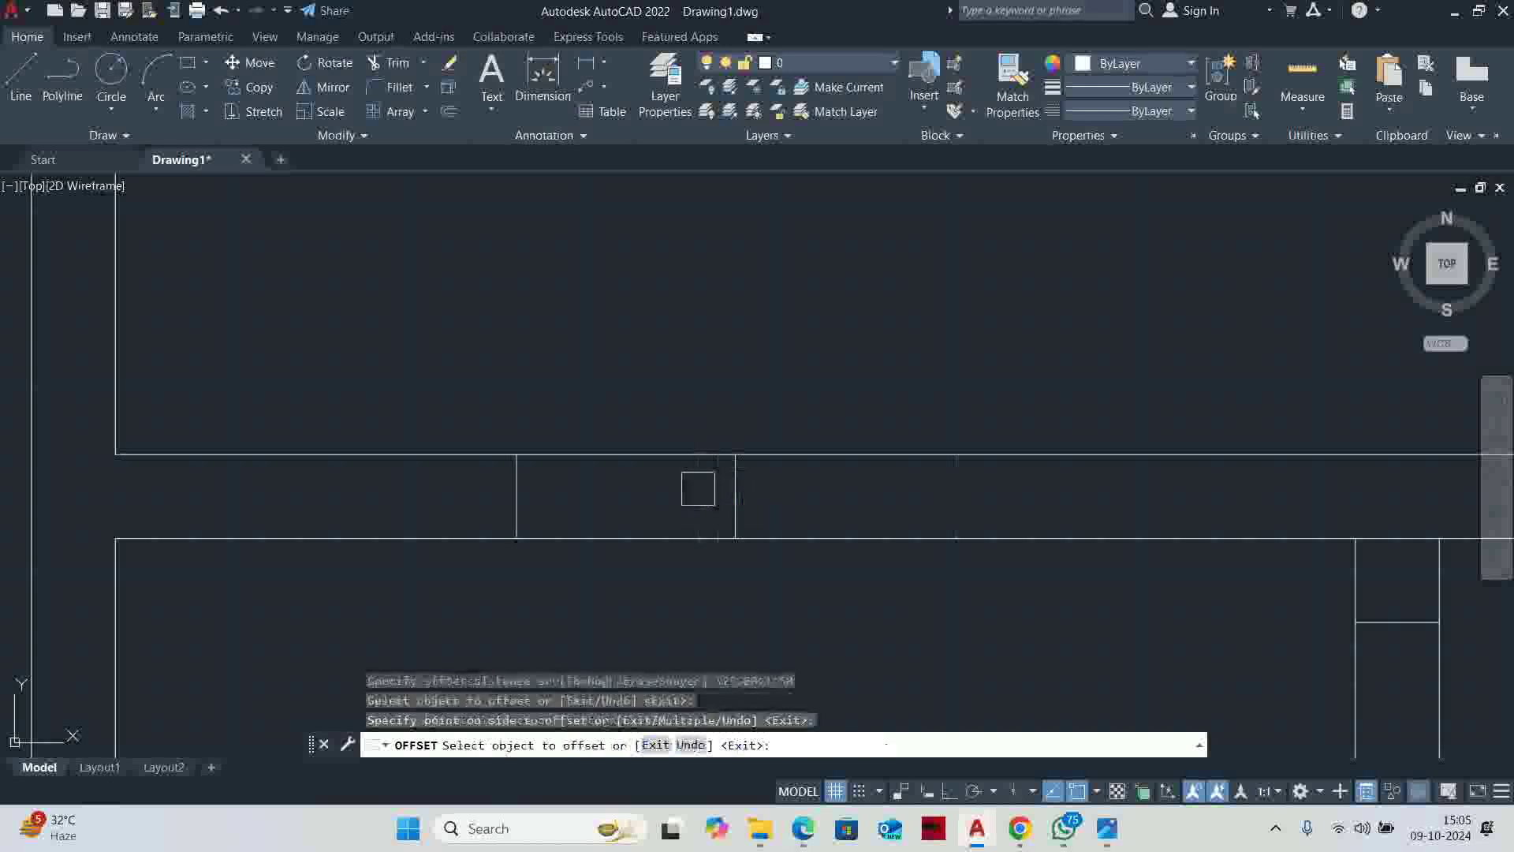
pyautogui.click(735, 493)
pyautogui.click(884, 483)
pyautogui.moveTo(884, 483)
pyautogui.mouseDown(button='middle')
pyautogui.moveTo(726, 447)
pyautogui.moveTo(861, 365)
pyautogui.mouseUp(button='middle')
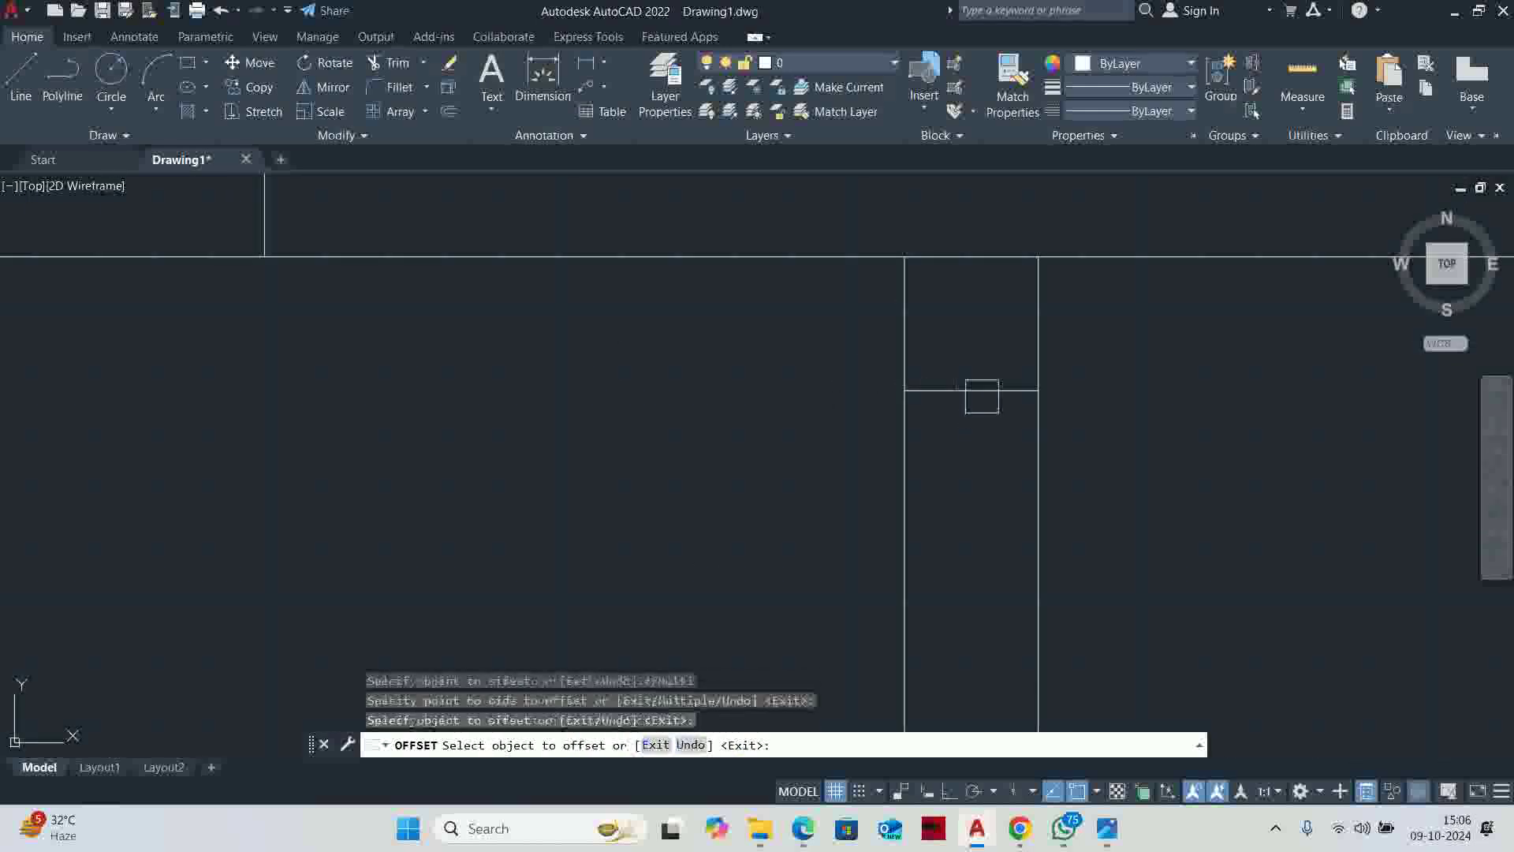
# Offset door D's upper jamb line 60 cm downward twice to mark out the opening in the 340x360 room's right wall
pyautogui.scroll(-2, 974, 471)
pyautogui.moveTo(974, 471); pyautogui.dragTo(849, 236, button='middle')
pyautogui.click(838, 294)
pyautogui.press('Escape')
pyautogui.scroll(-4, 828, 355)
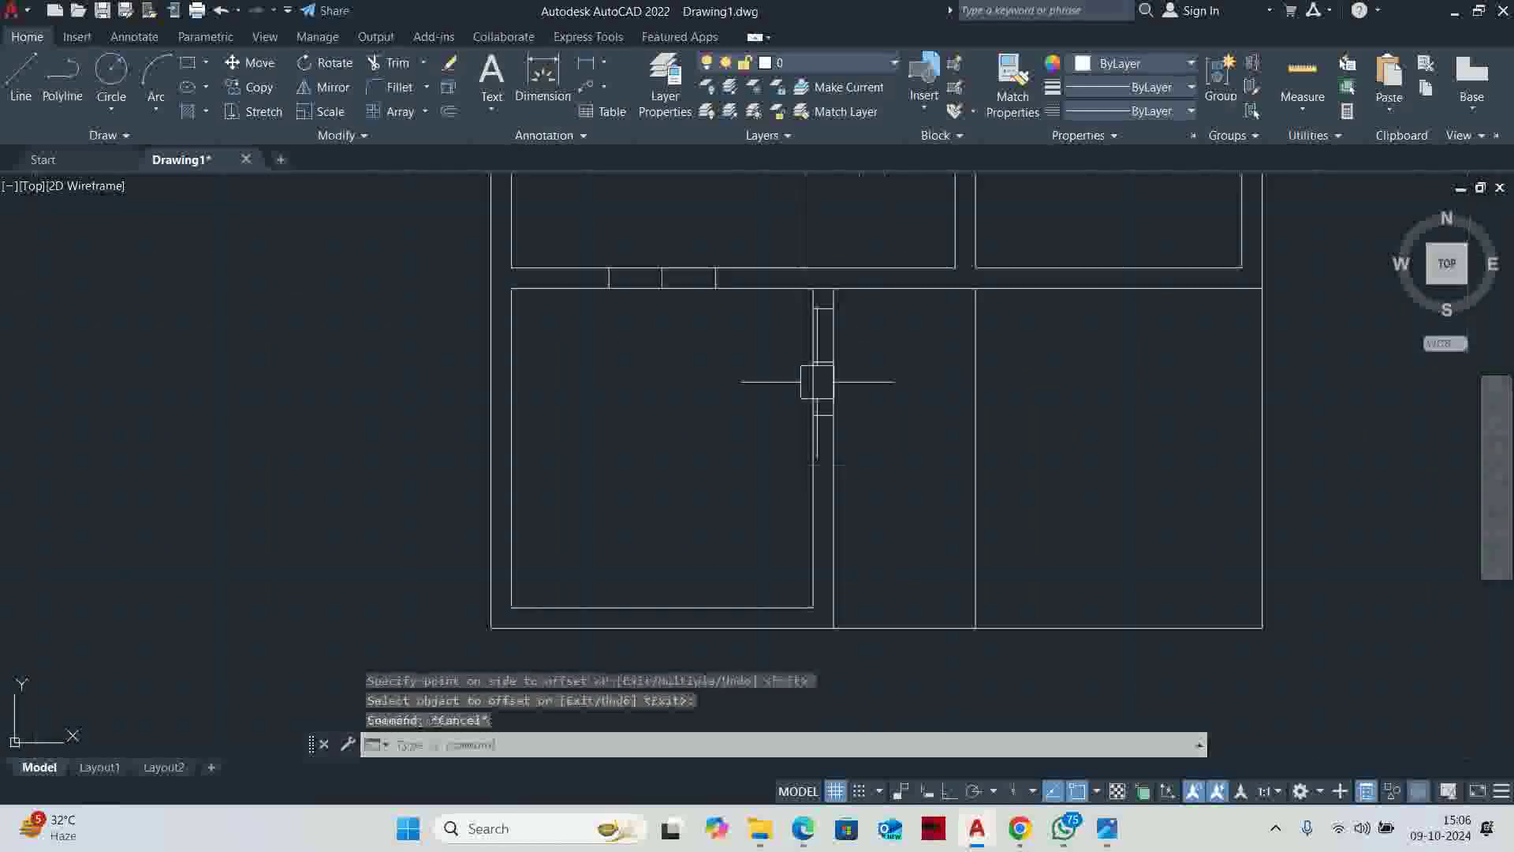
# Trim the wall lines and leftover centre lines to clear opening O above the 340x360 room and door D in its right wall
pyautogui.press('Escape')
pyautogui.write('tr')
pyautogui.press('Return')
pyautogui.scroll(3, 907, 465)
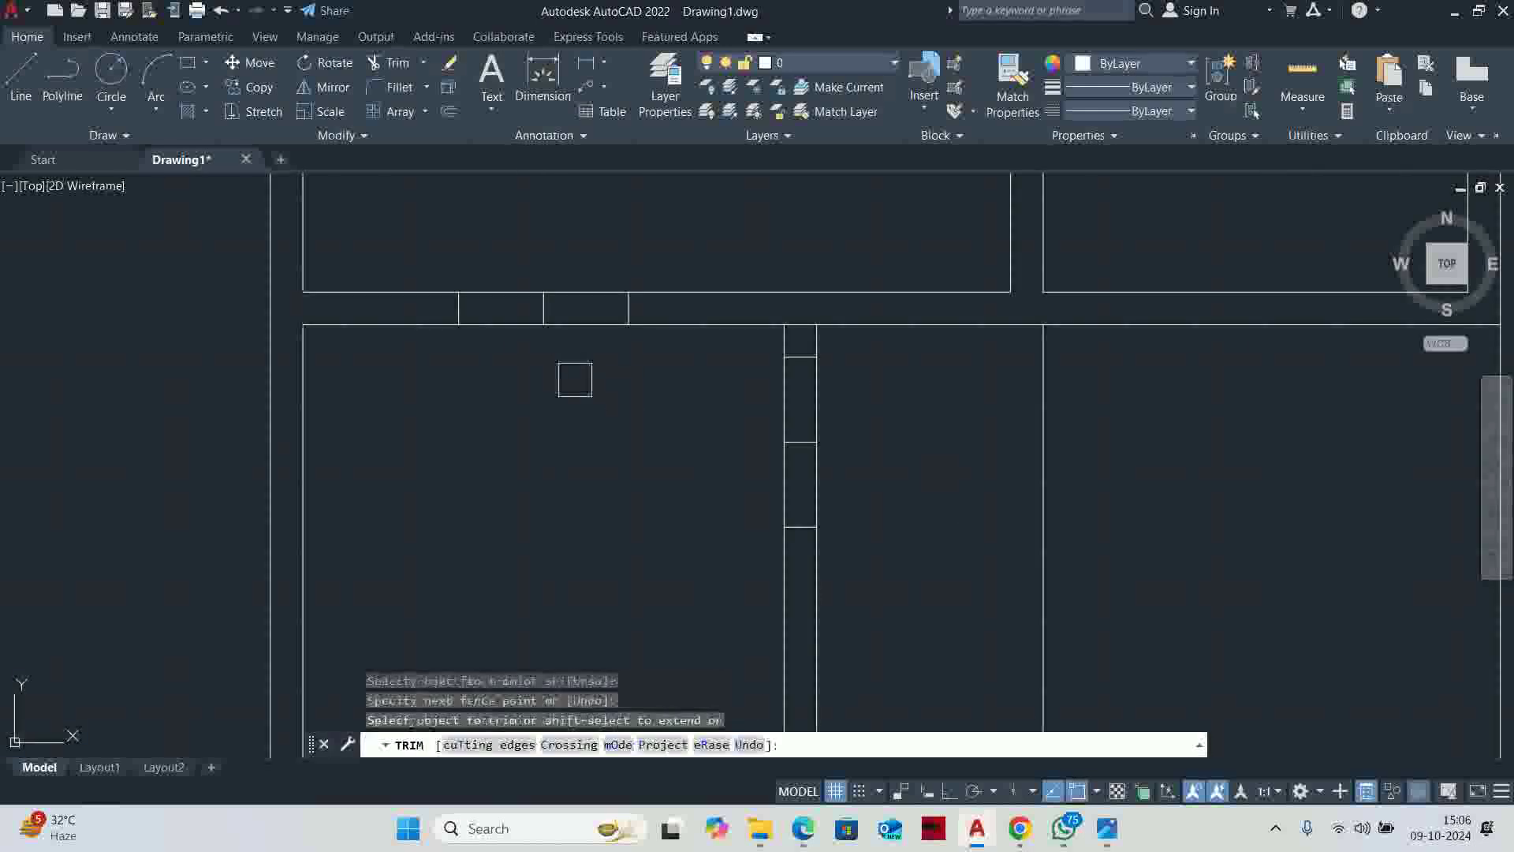
pyautogui.click(867, 502)
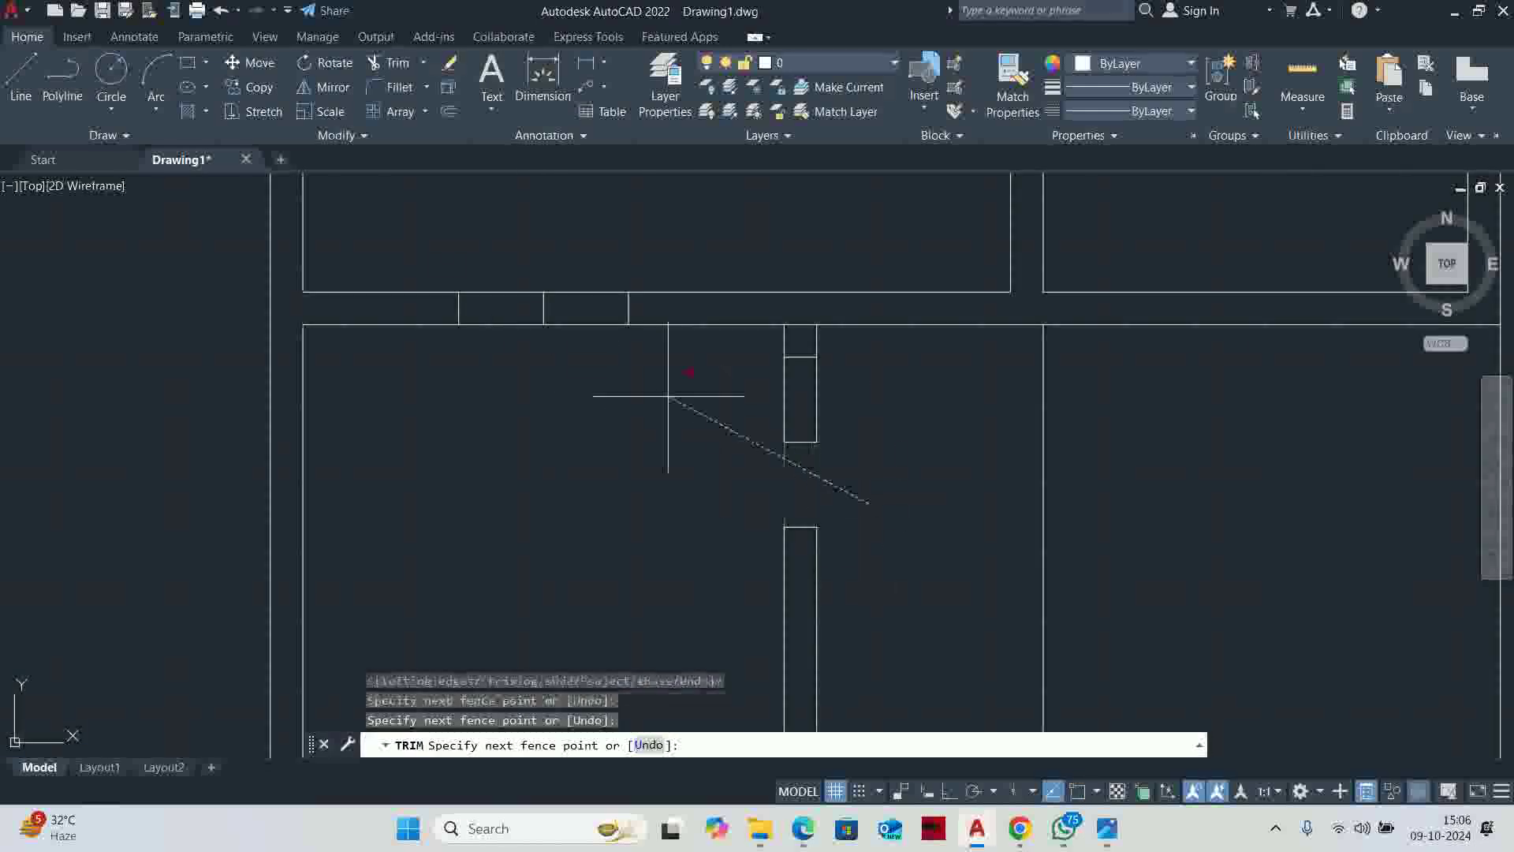
pyautogui.press('Return')
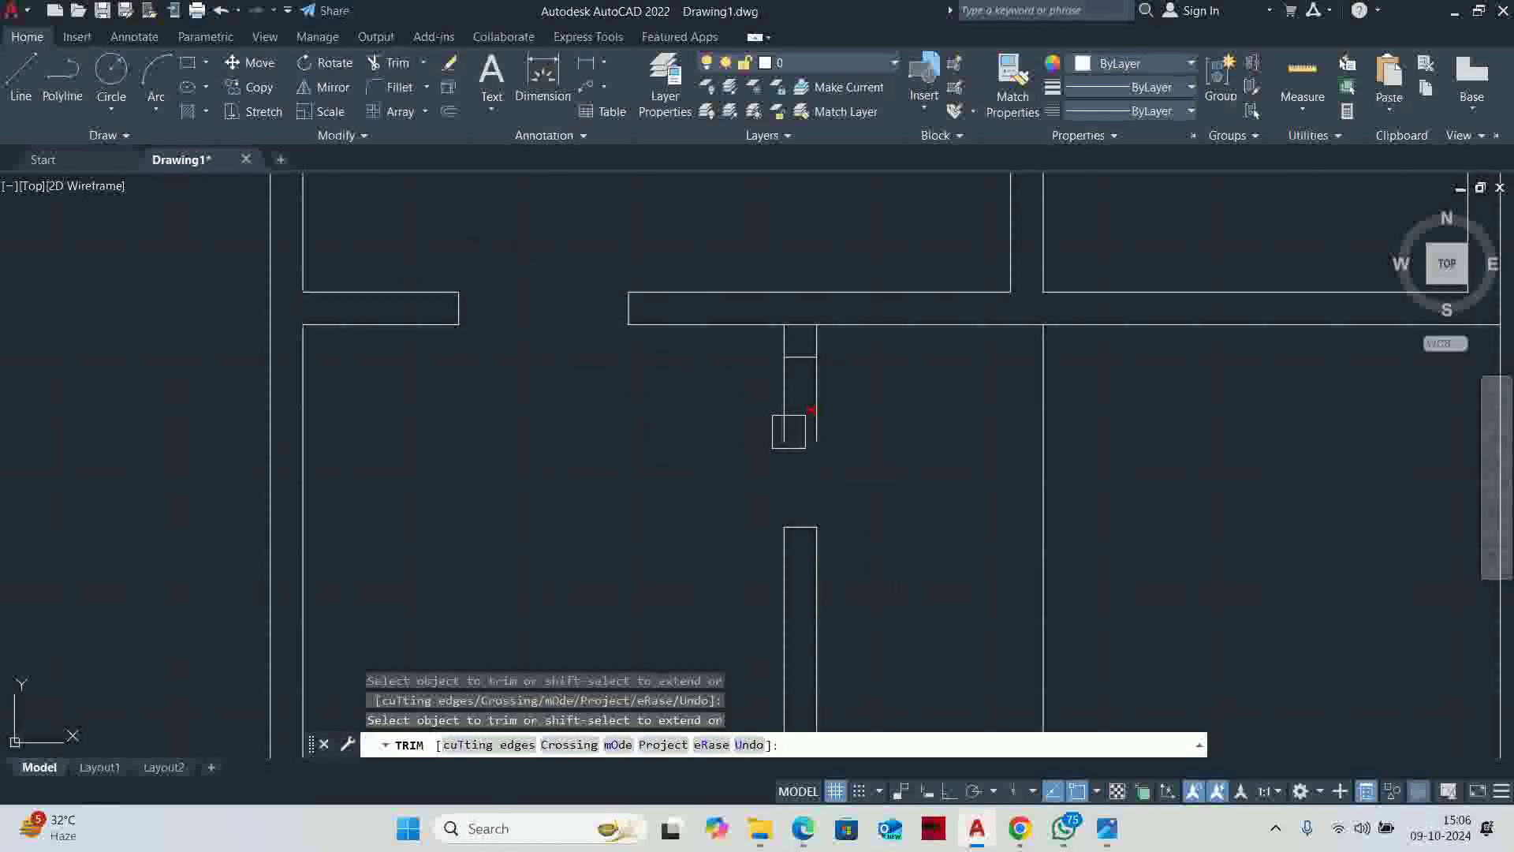
pyautogui.scroll(-6, 817, 337)
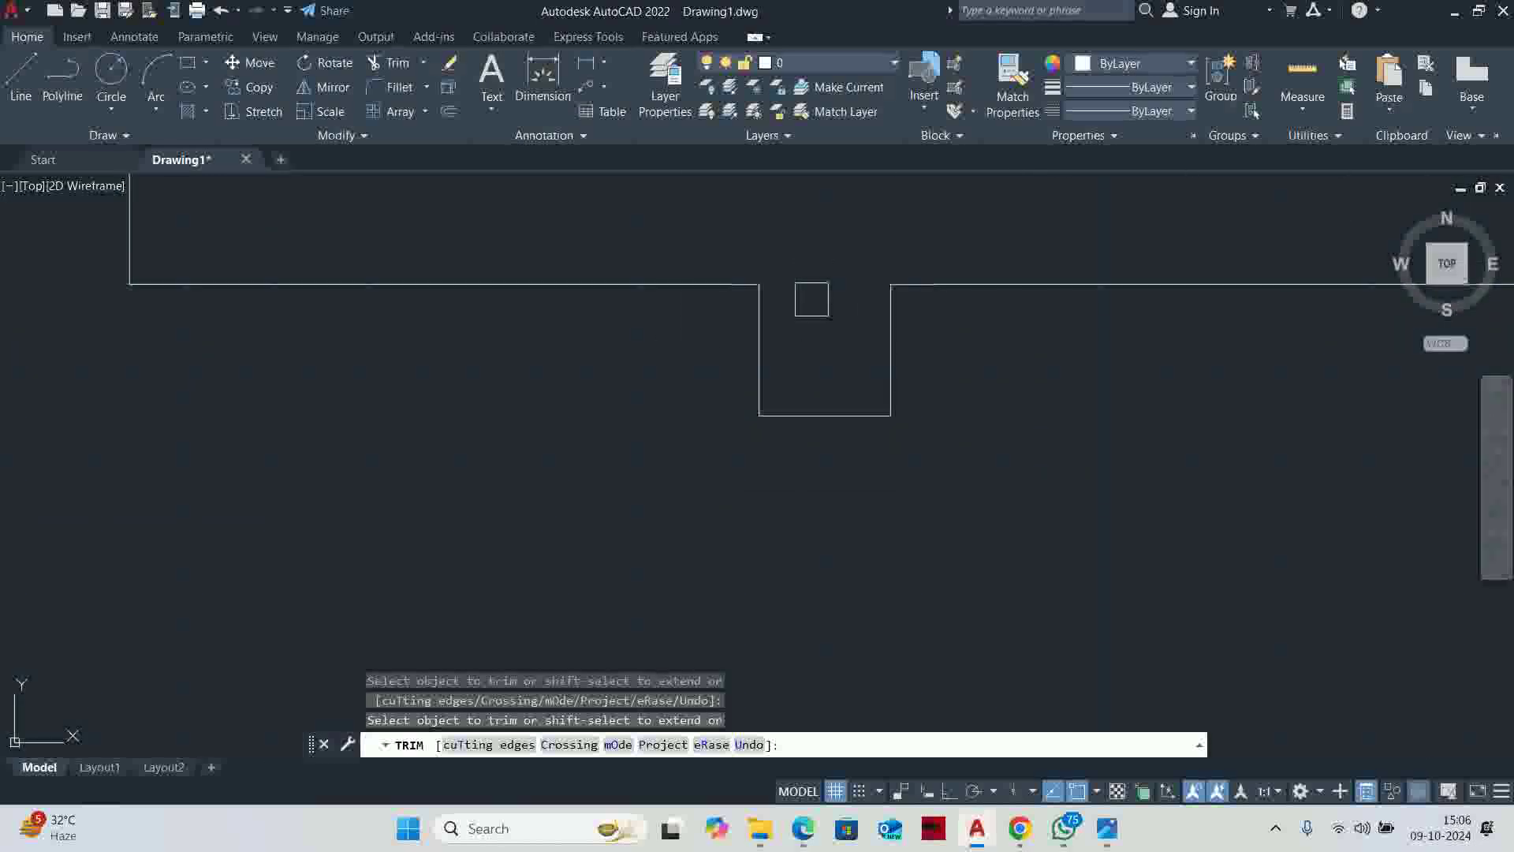
pyautogui.scroll(5, 800, 341)
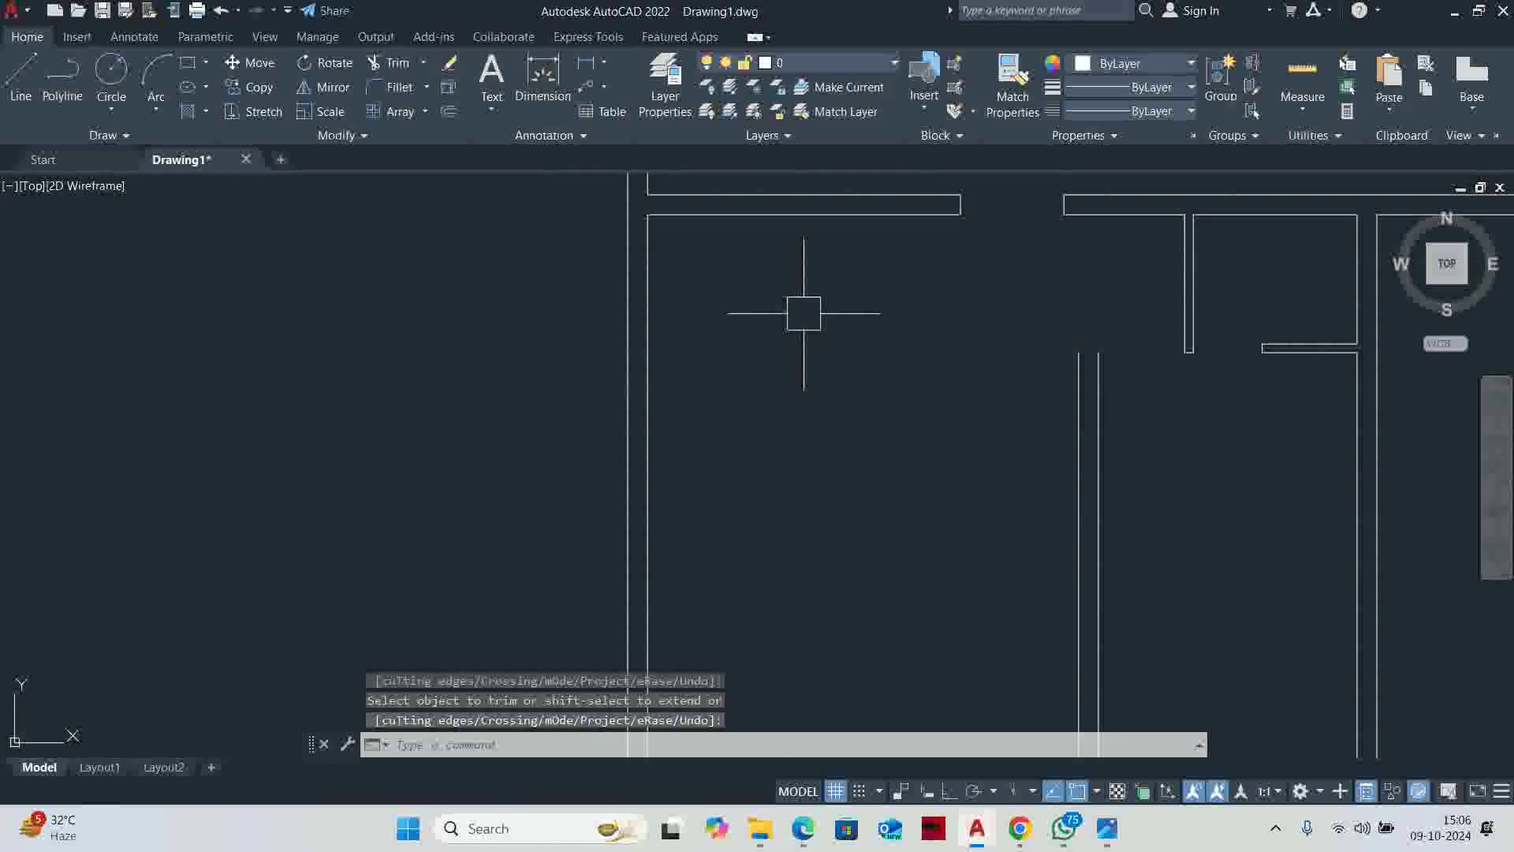
# Check the staircase width in the reference plan, then offset the lower line of the wall above the stairs 200 cm downward
pyautogui.hotkey('alt', 'Tab')
pyautogui.moveTo(591, 236); pyautogui.dragTo(673, 631)
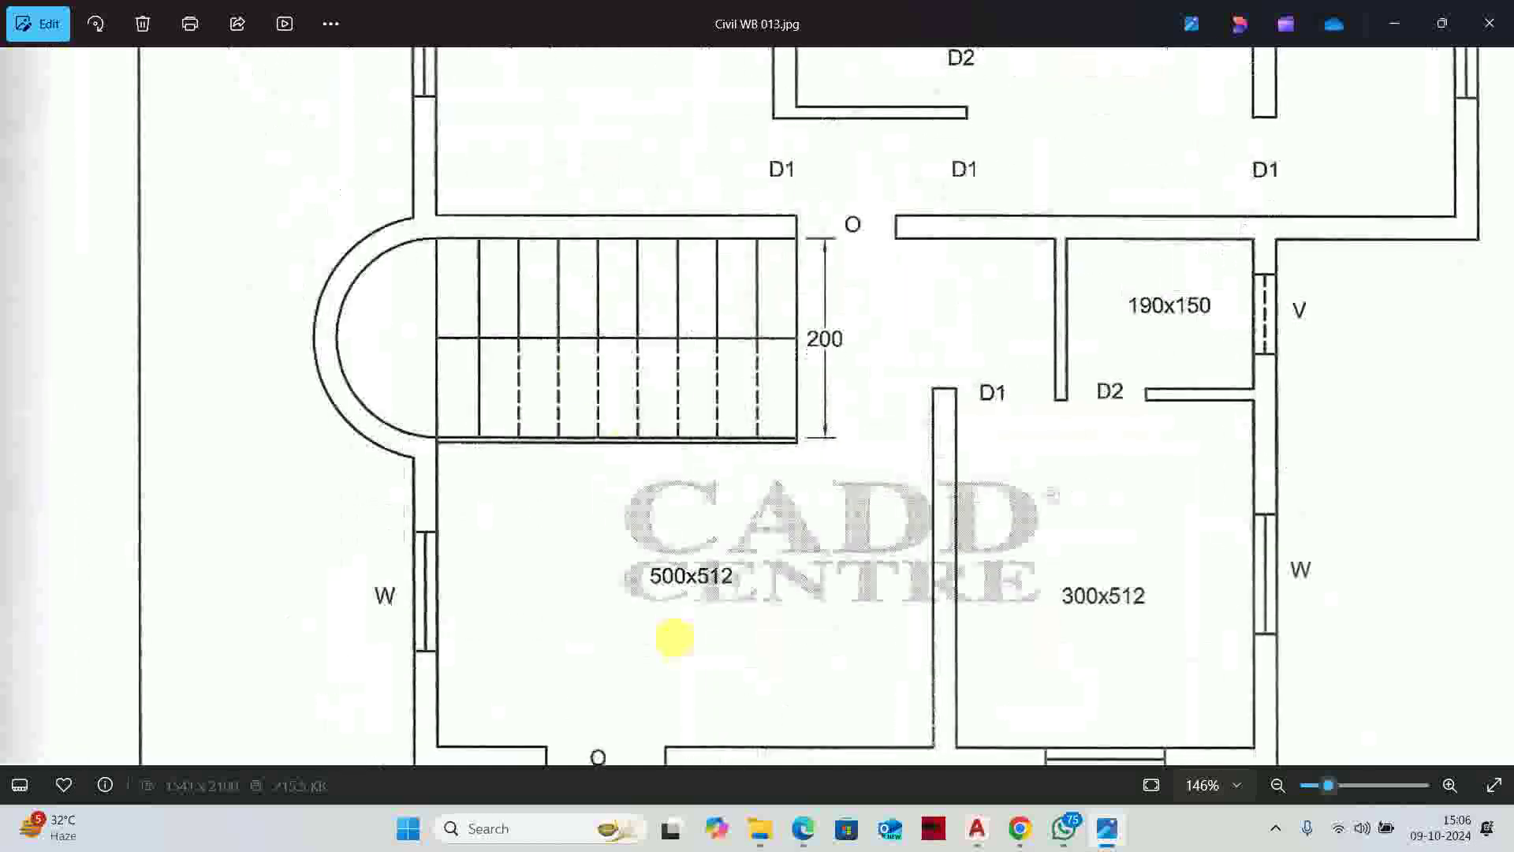
pyautogui.hotkey('alt', 'Tab')
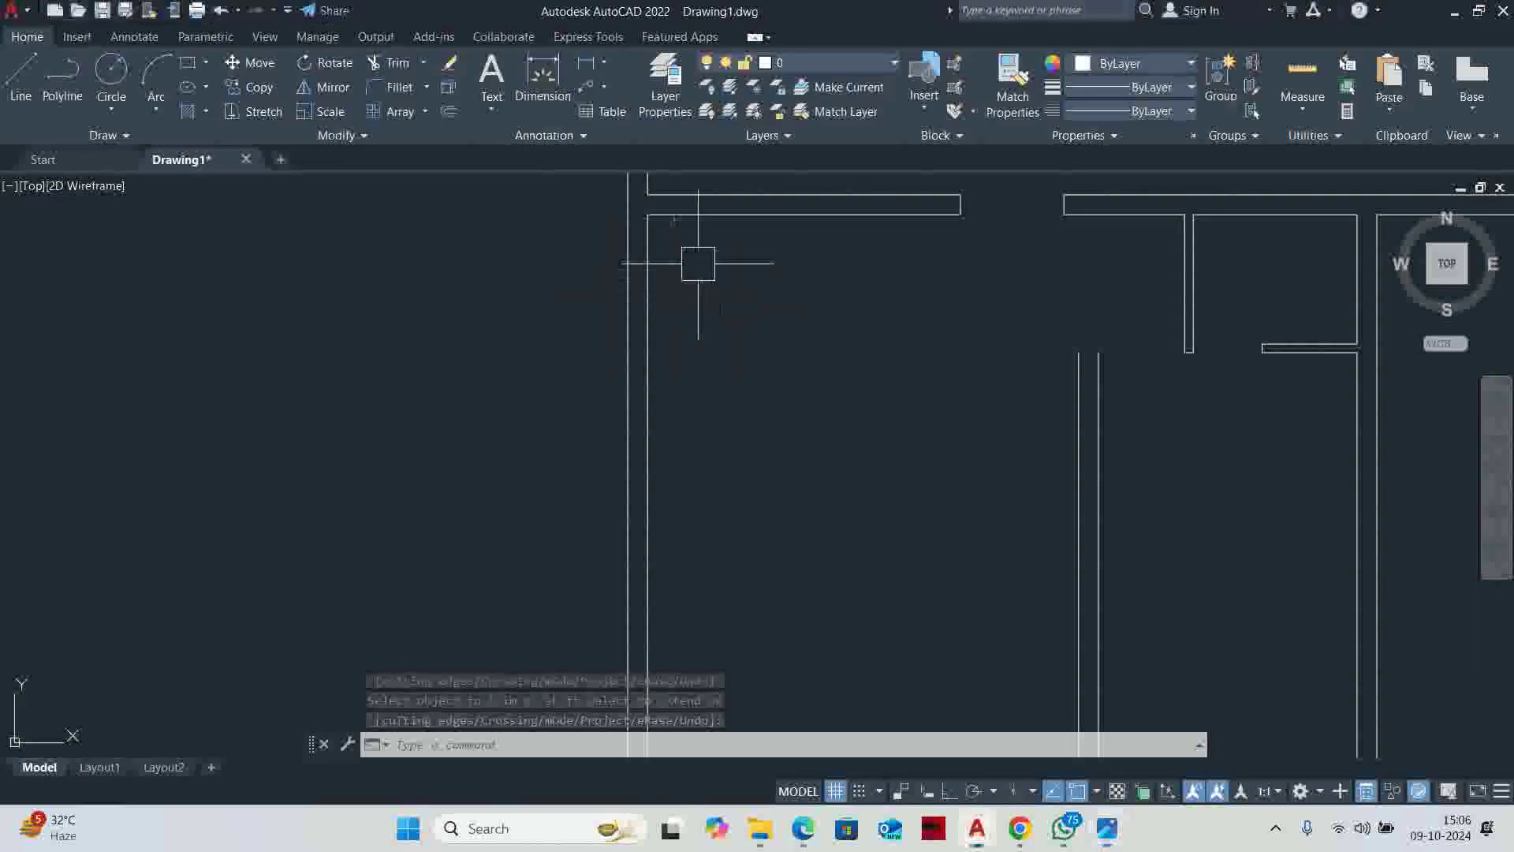
pyautogui.write('o')
pyautogui.press('Return')
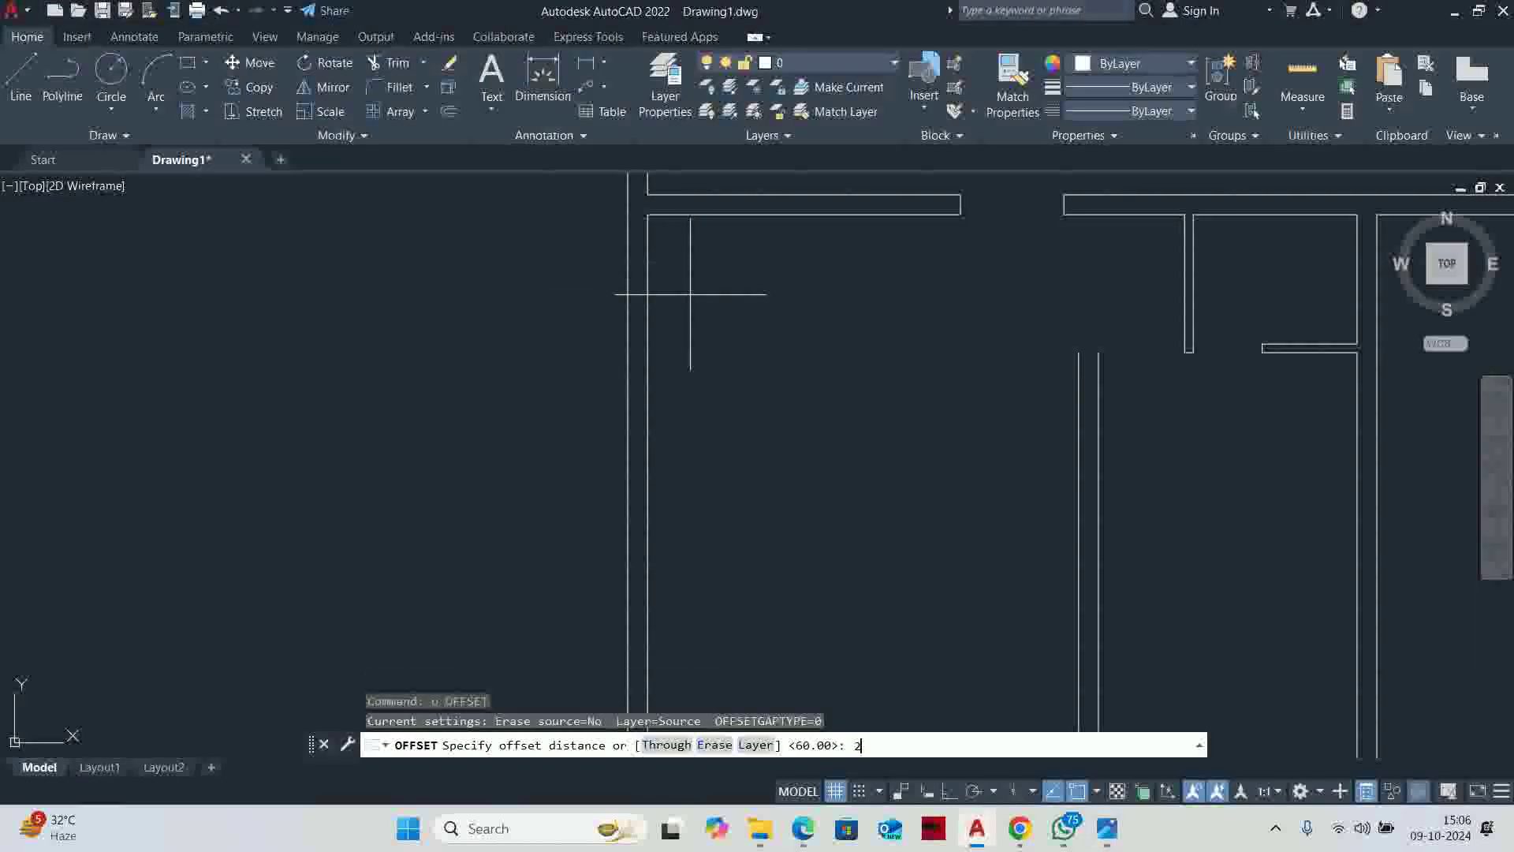
pyautogui.write('200')
pyautogui.press('Return')
pyautogui.scroll(3, 724, 207)
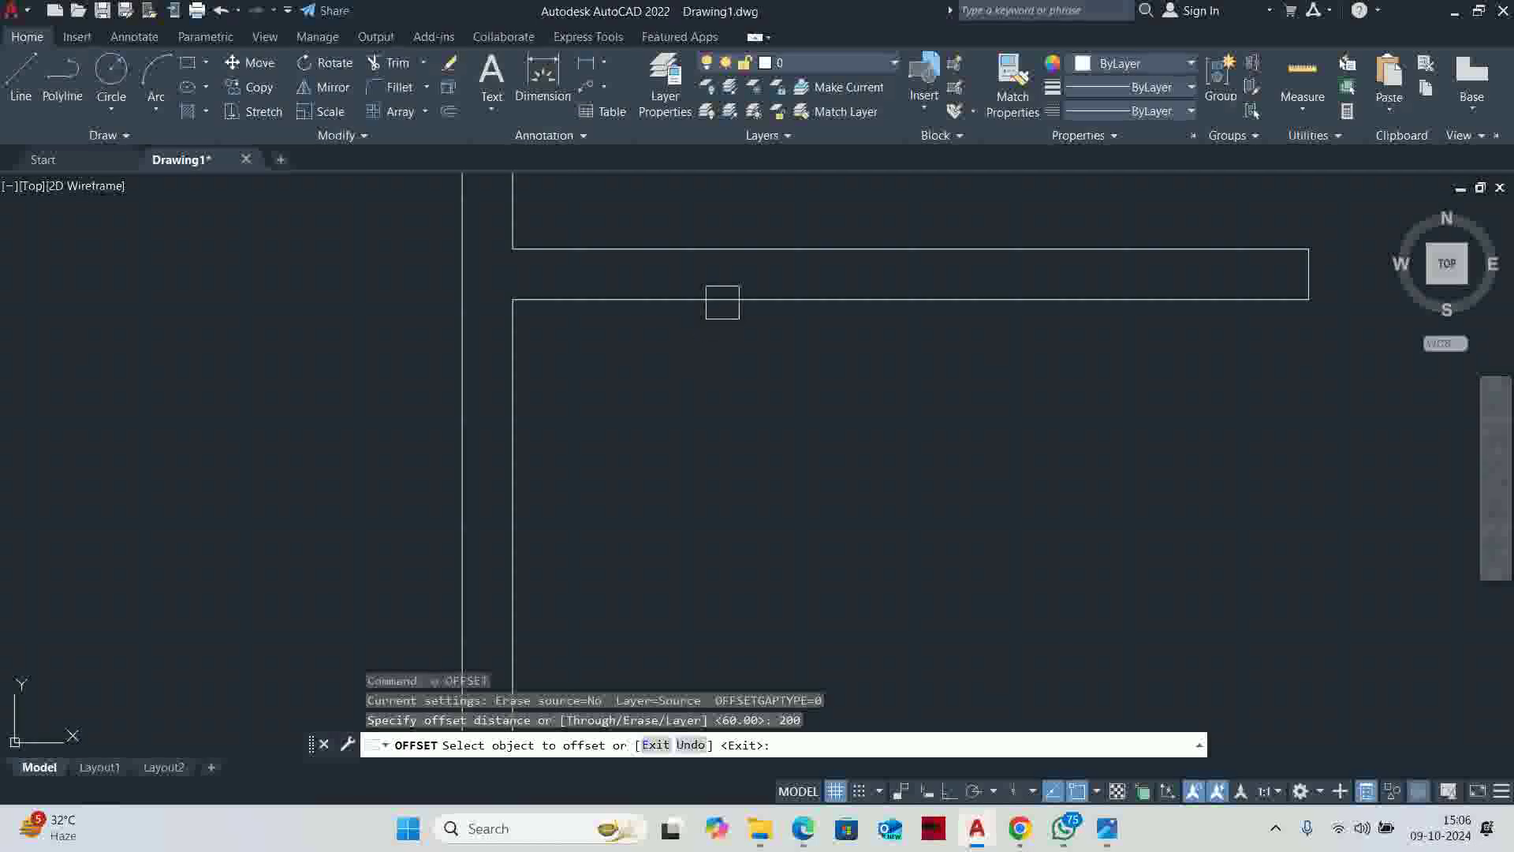
pyautogui.click(724, 300)
pyautogui.click(707, 451)
pyautogui.scroll(-3, 708, 451)
pyautogui.press('Escape')
# Draw a vertical line from the offset line's right end up to the wall corner to close the staircase outline
pyautogui.write('l')
pyautogui.press('Return')
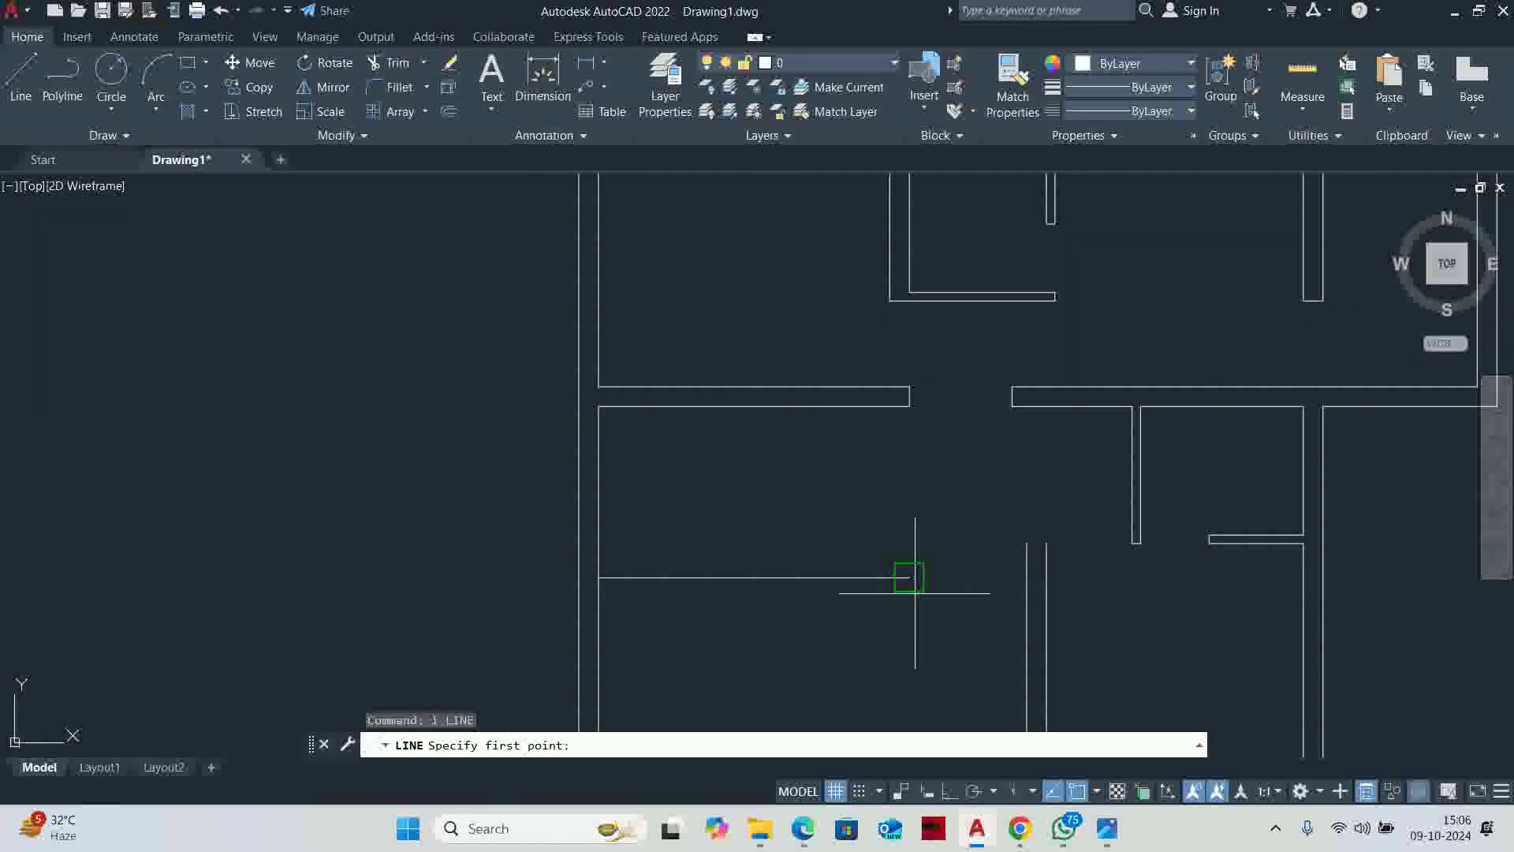
pyautogui.click(909, 577)
pyautogui.click(909, 407)
pyautogui.press('Escape')
# Draw a short line closing the open top end of the wall between the 500x512 and 300x512 rooms
pyautogui.write('l')
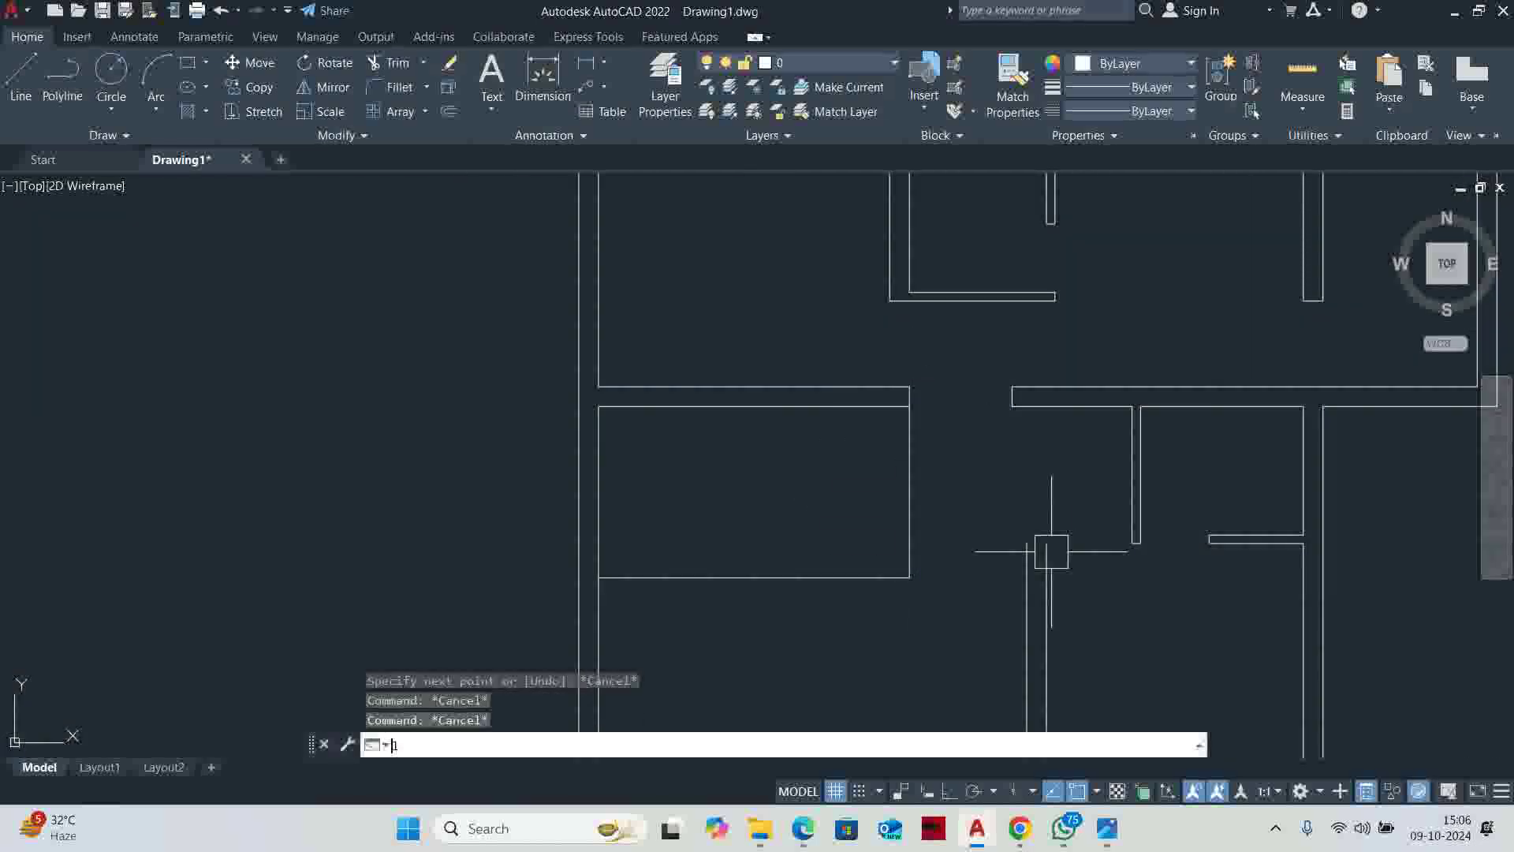
pyautogui.press('Return')
pyautogui.scroll(3, 1016, 529)
pyautogui.click(1015, 529)
pyautogui.click(1061, 528)
pyautogui.press('Escape')
# Draw a horizontal line from the midpoint of the staircase's right edge to the inner line of the left wall
pyautogui.scroll(-3, 1057, 523)
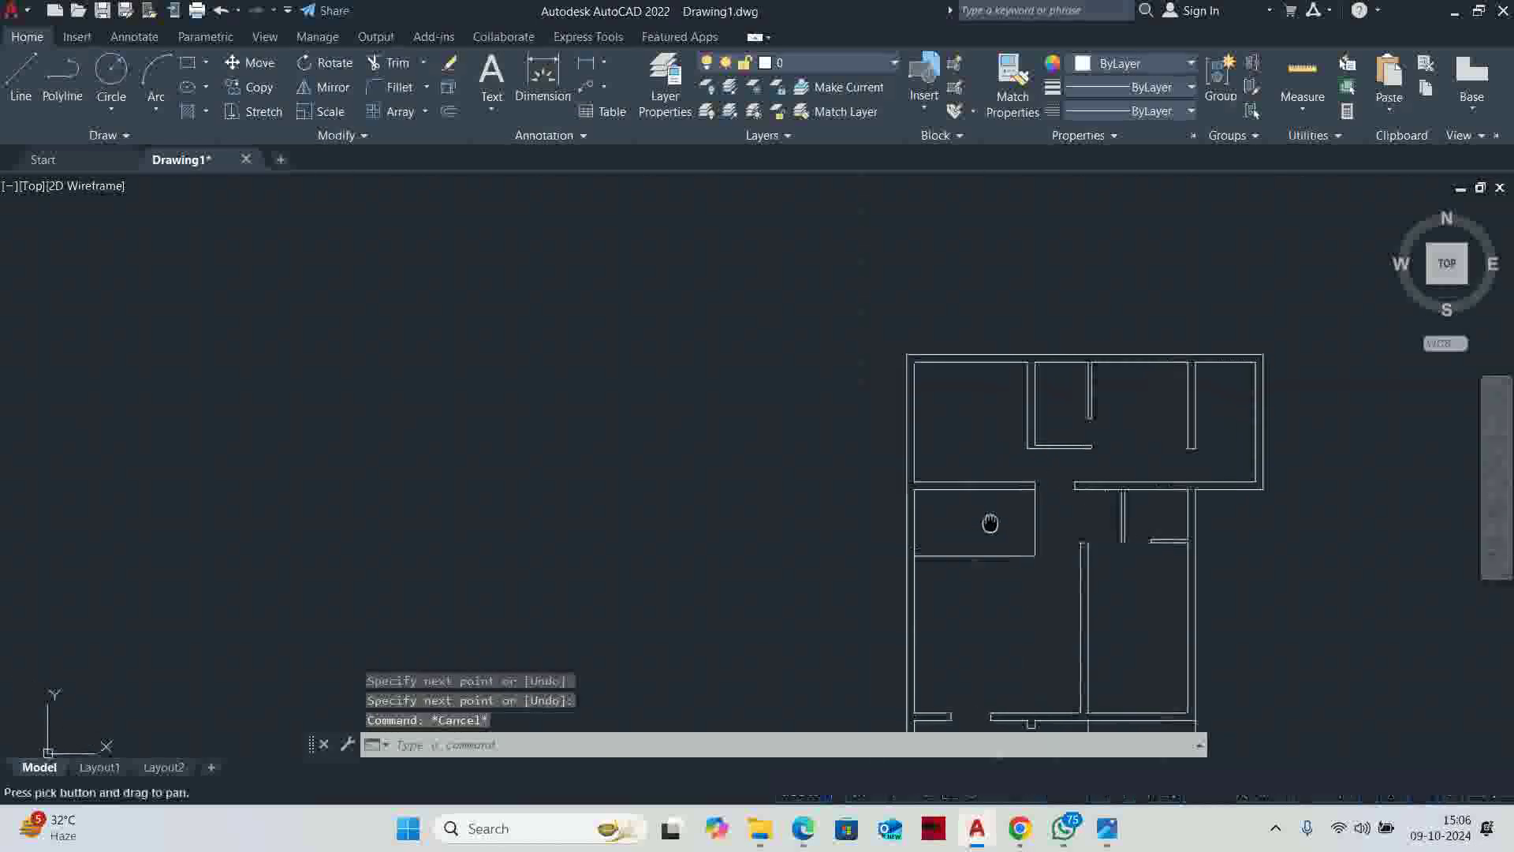
pyautogui.write('l')
pyautogui.press('Return')
pyautogui.click(1035, 525)
pyautogui.scroll(3, 835, 529)
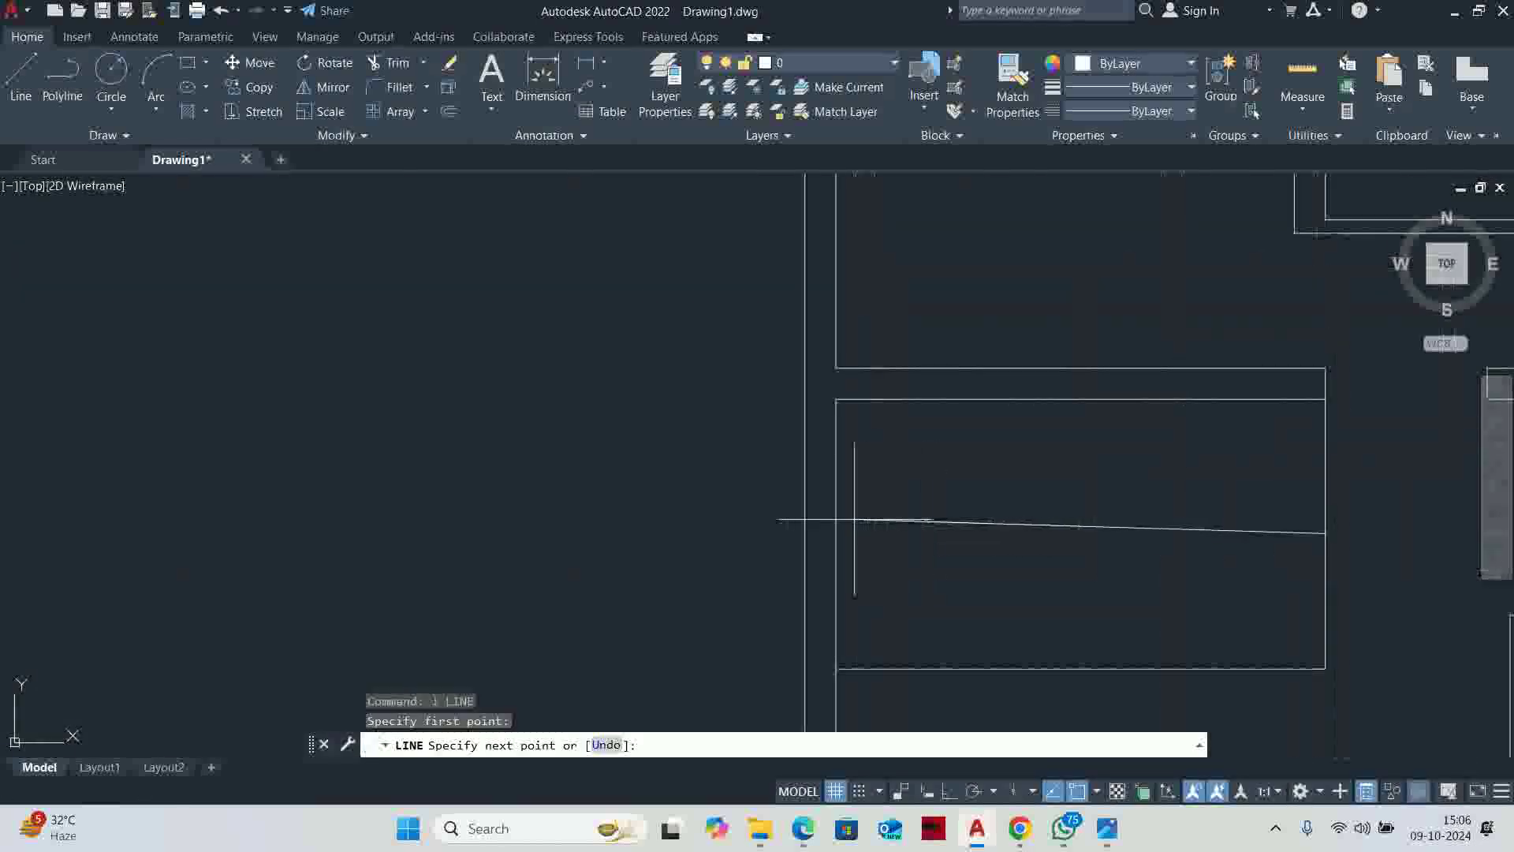
pyautogui.click(828, 534)
pyautogui.press('Escape')
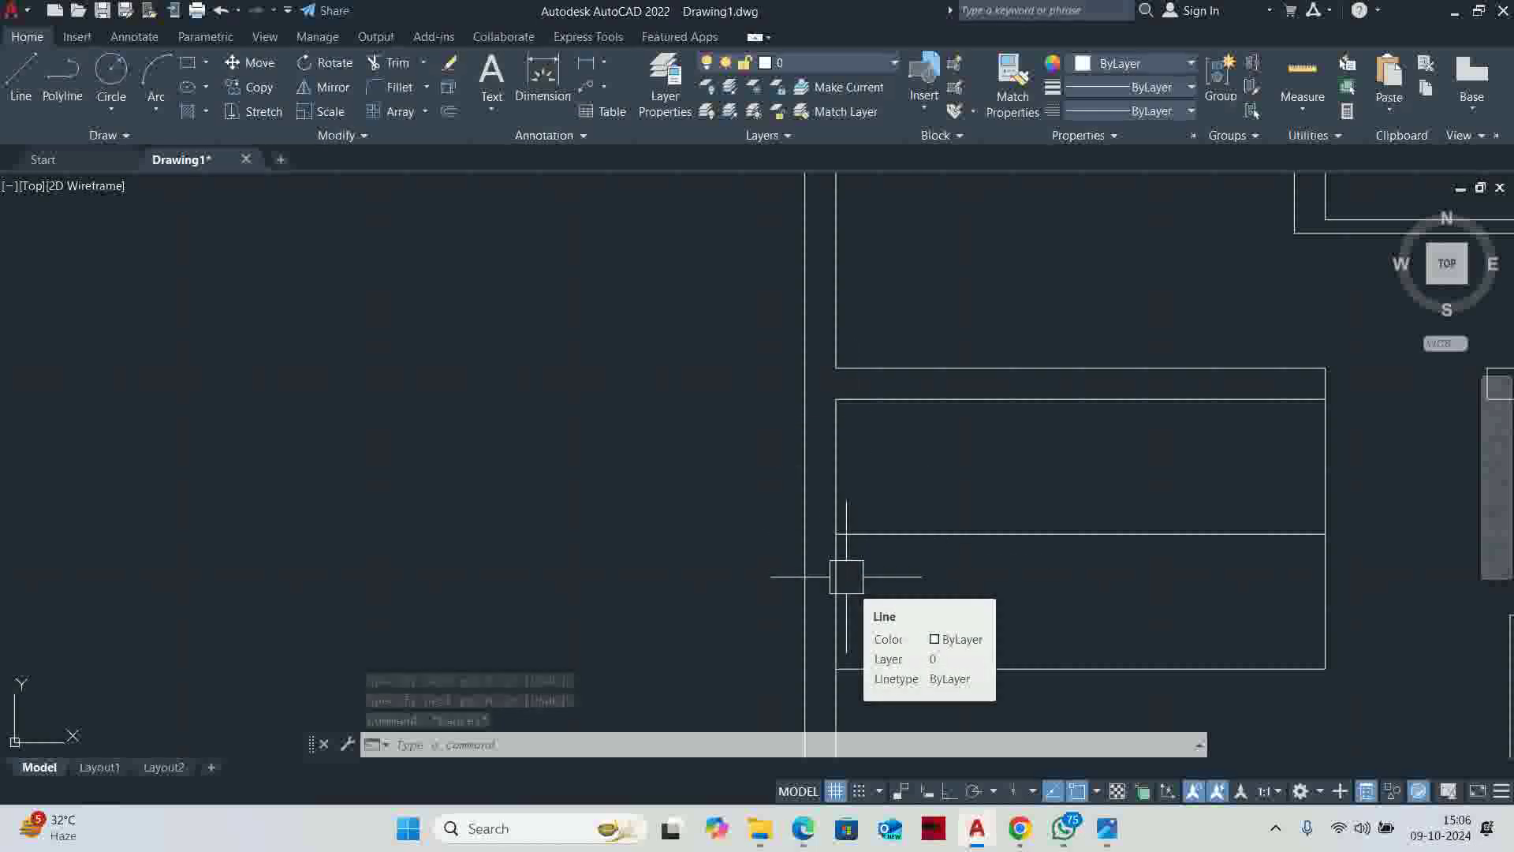
# Fillet the staircase's bottom and top lines with radius 0 to form a semicircle at their left ends
pyautogui.write('f')
pyautogui.press('Return')
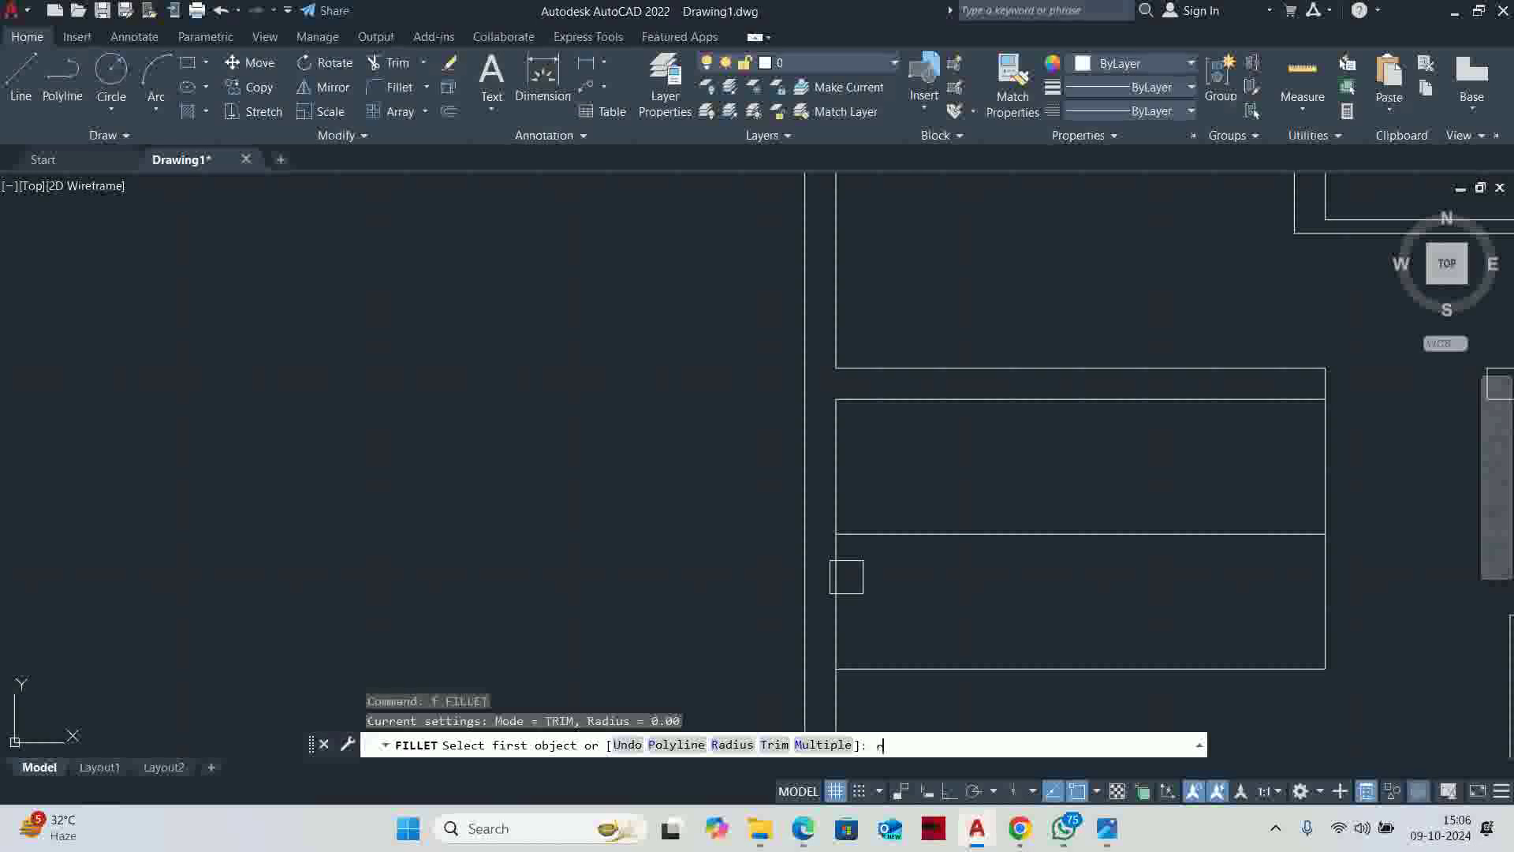
pyautogui.write('r')
pyautogui.press('Return')
pyautogui.write('0')
pyautogui.press('Return')
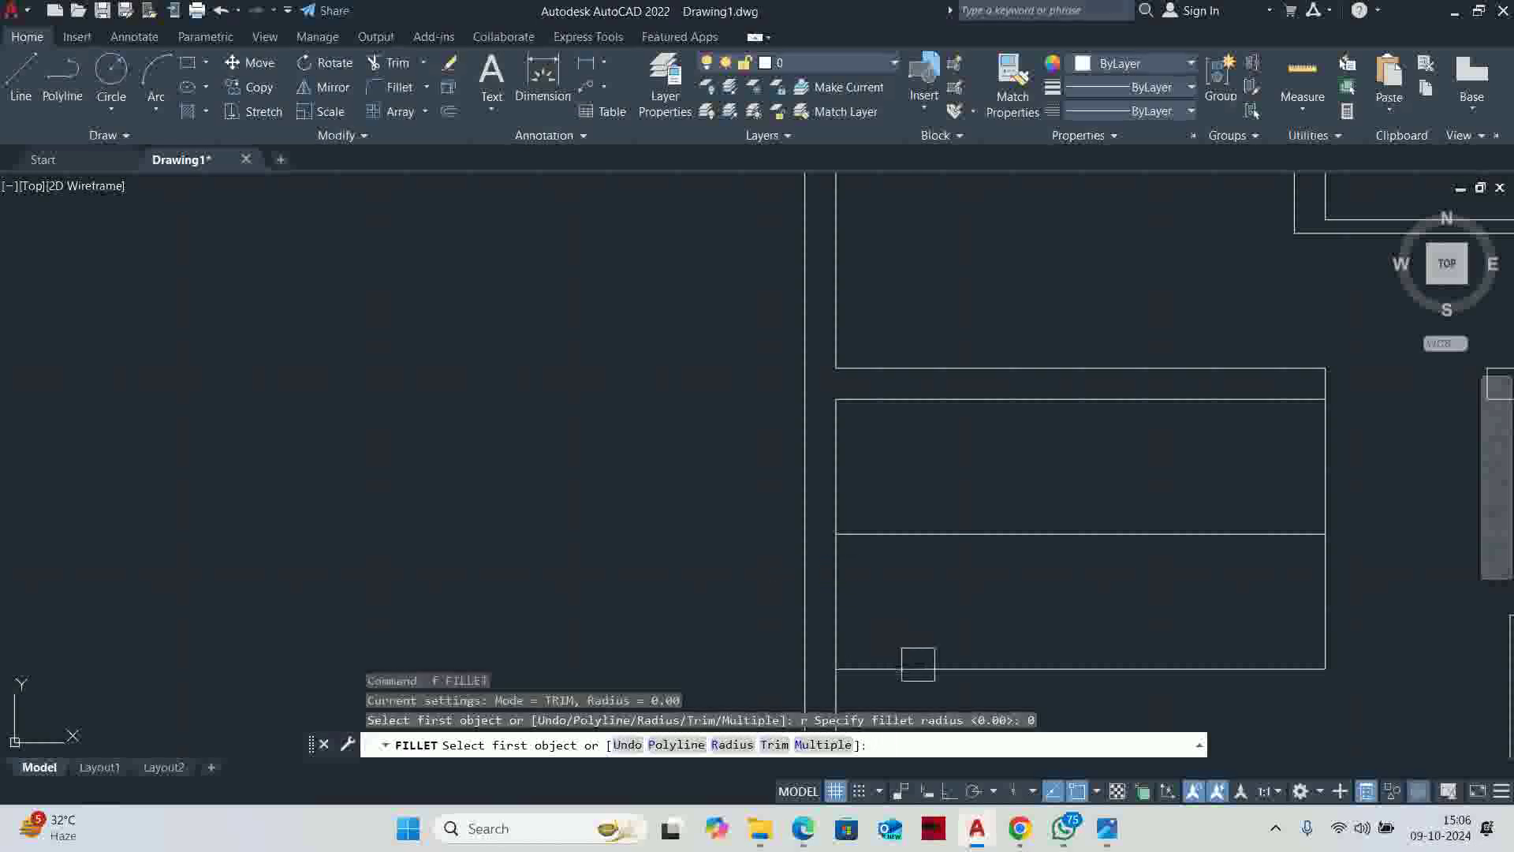
pyautogui.click(879, 662)
pyautogui.click(886, 410)
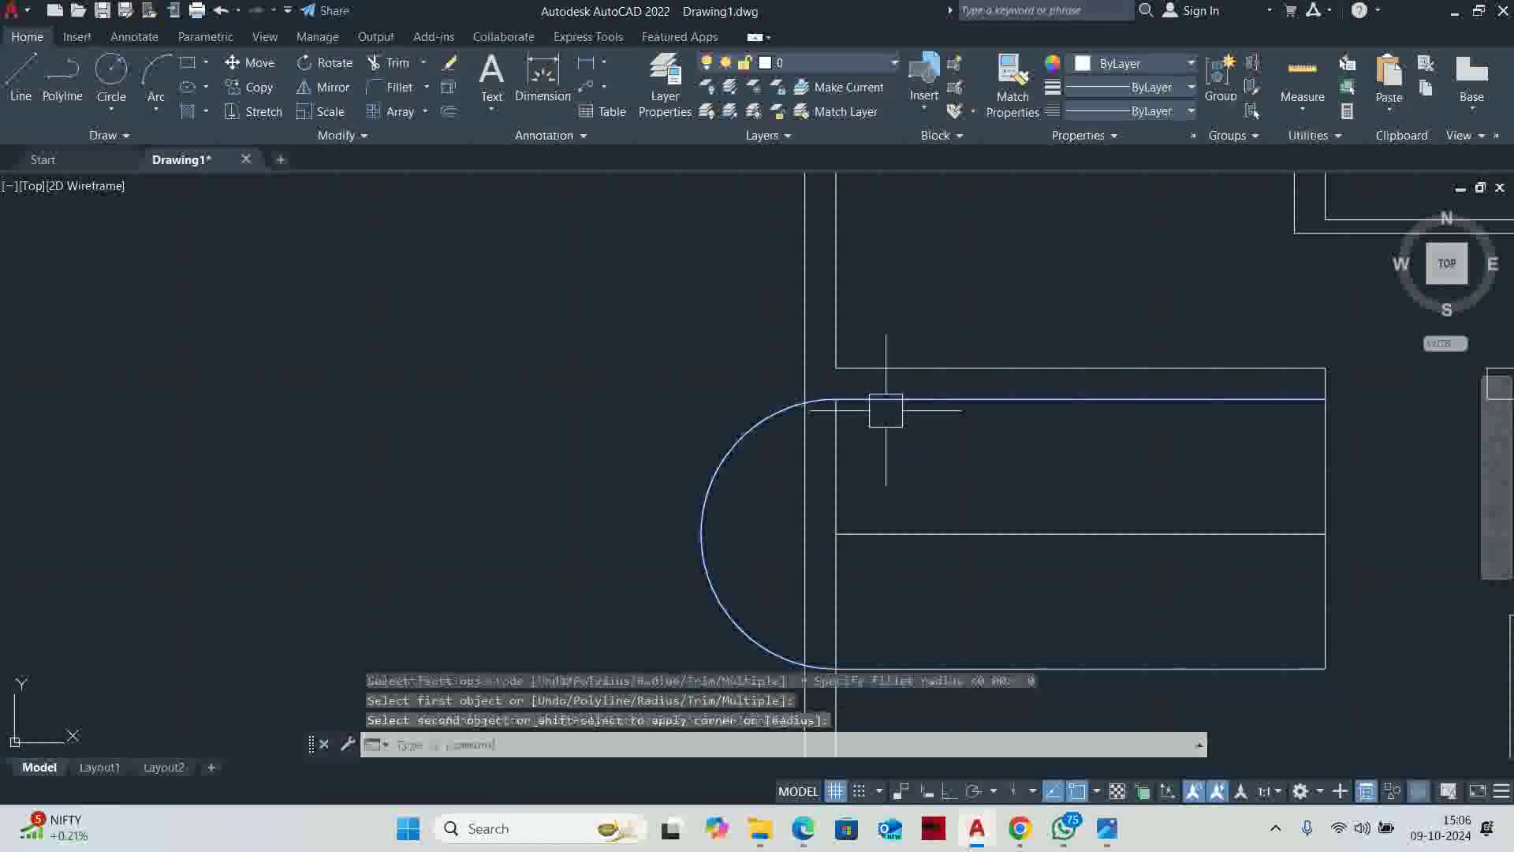
pyautogui.scroll(-2, 886, 410)
pyautogui.press('Escape')
pyautogui.press('Escape')
# Offset the staircase's semicircular arc 23 cm outward to give the curved wall its thickness
pyautogui.write('o')
pyautogui.press('Return')
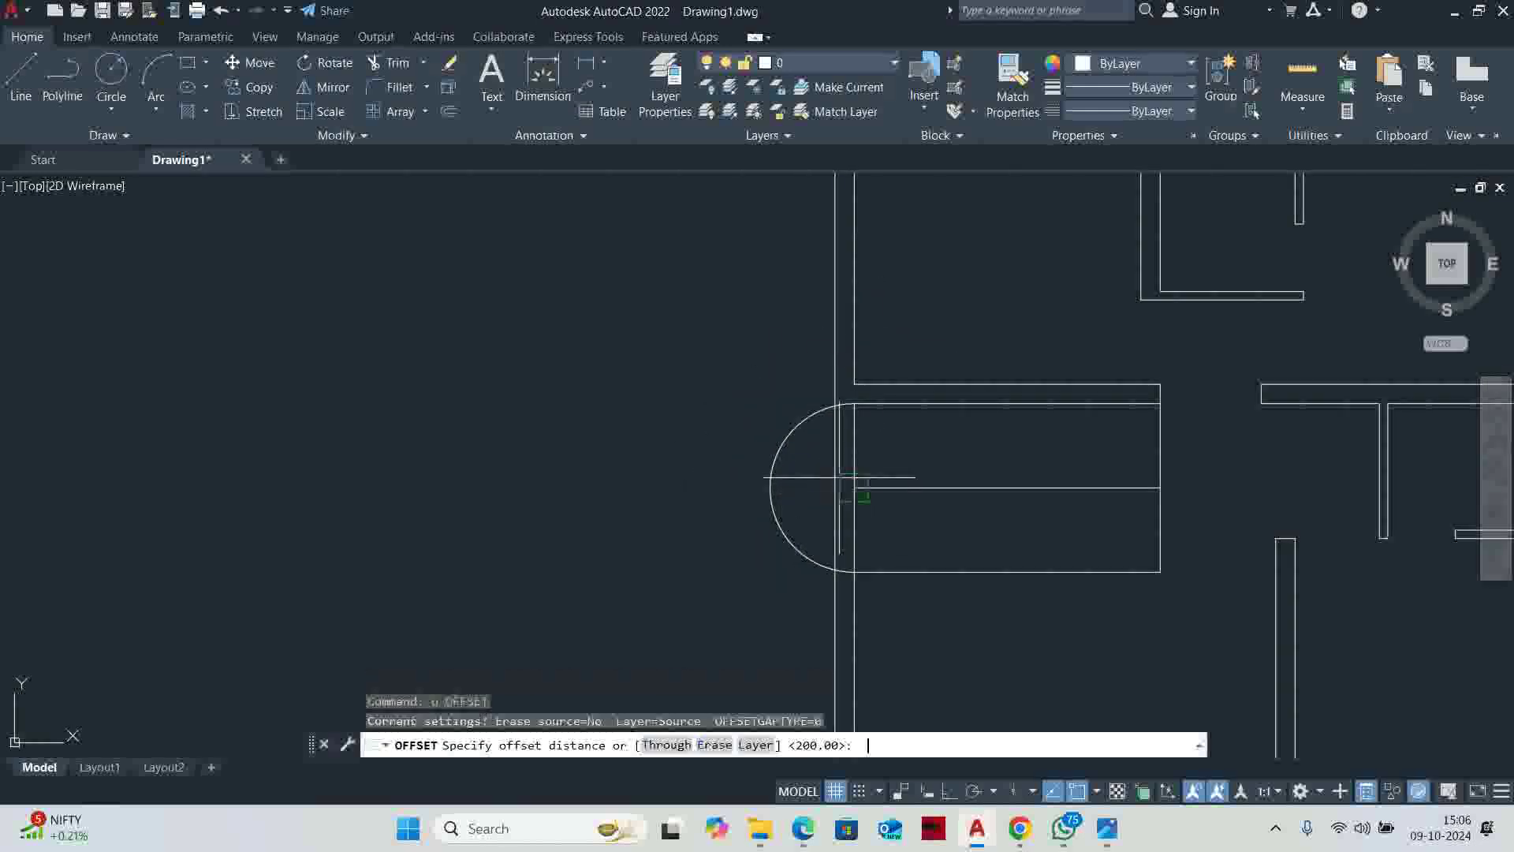
pyautogui.write('25')
pyautogui.press('Return')
pyautogui.click(770, 485)
pyautogui.click(557, 482)
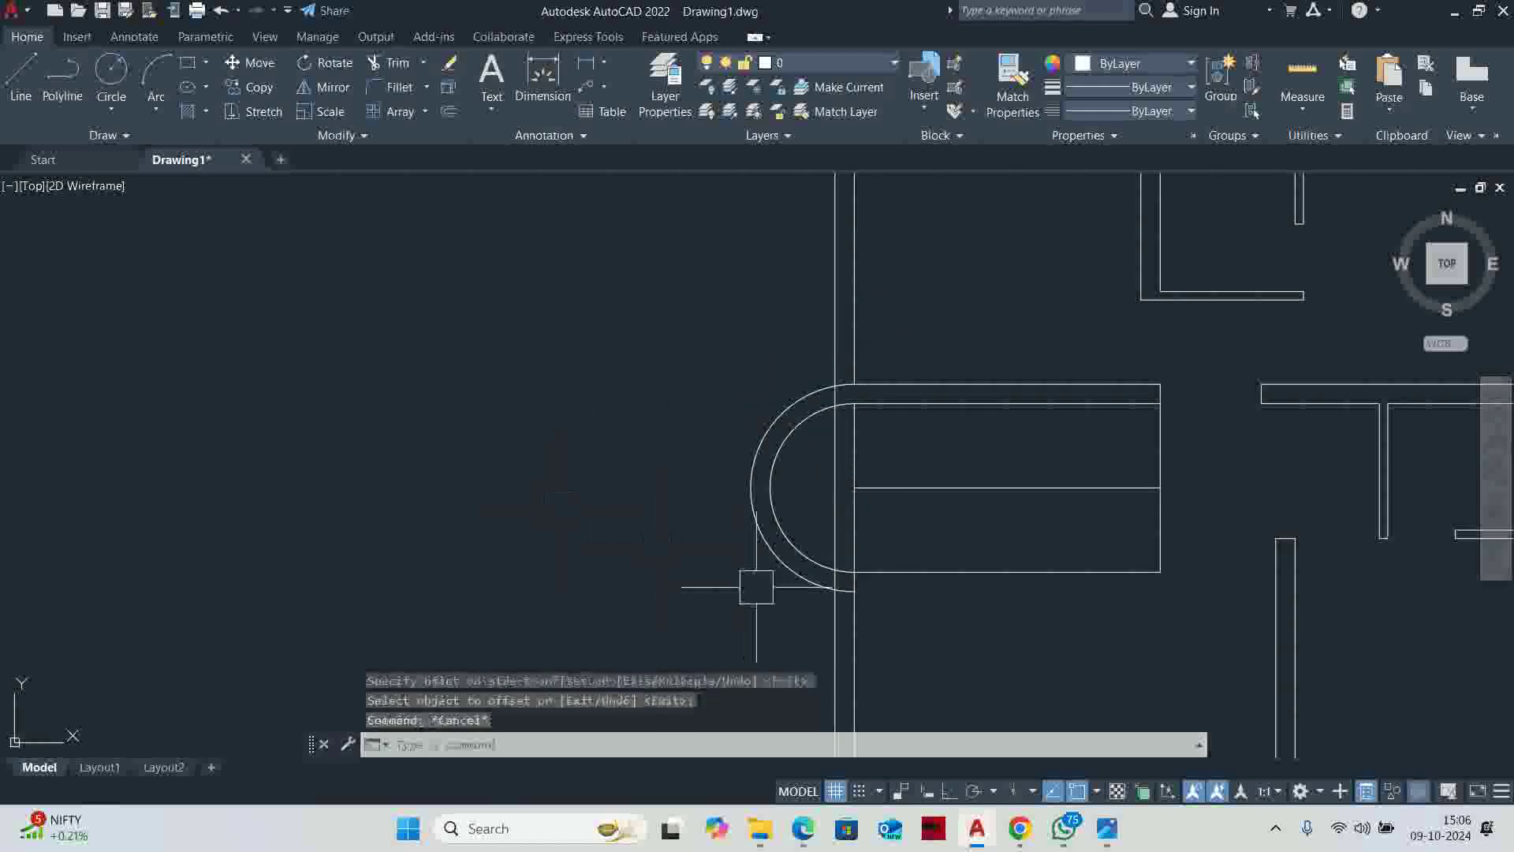
pyautogui.press('Escape')
# Trim the left wall's lines and the outer arc where they overlap at the curved staircase wall
pyautogui.write('r')
pyautogui.press('Return')
pyautogui.scroll(5, 838, 581)
pyautogui.press('Return')
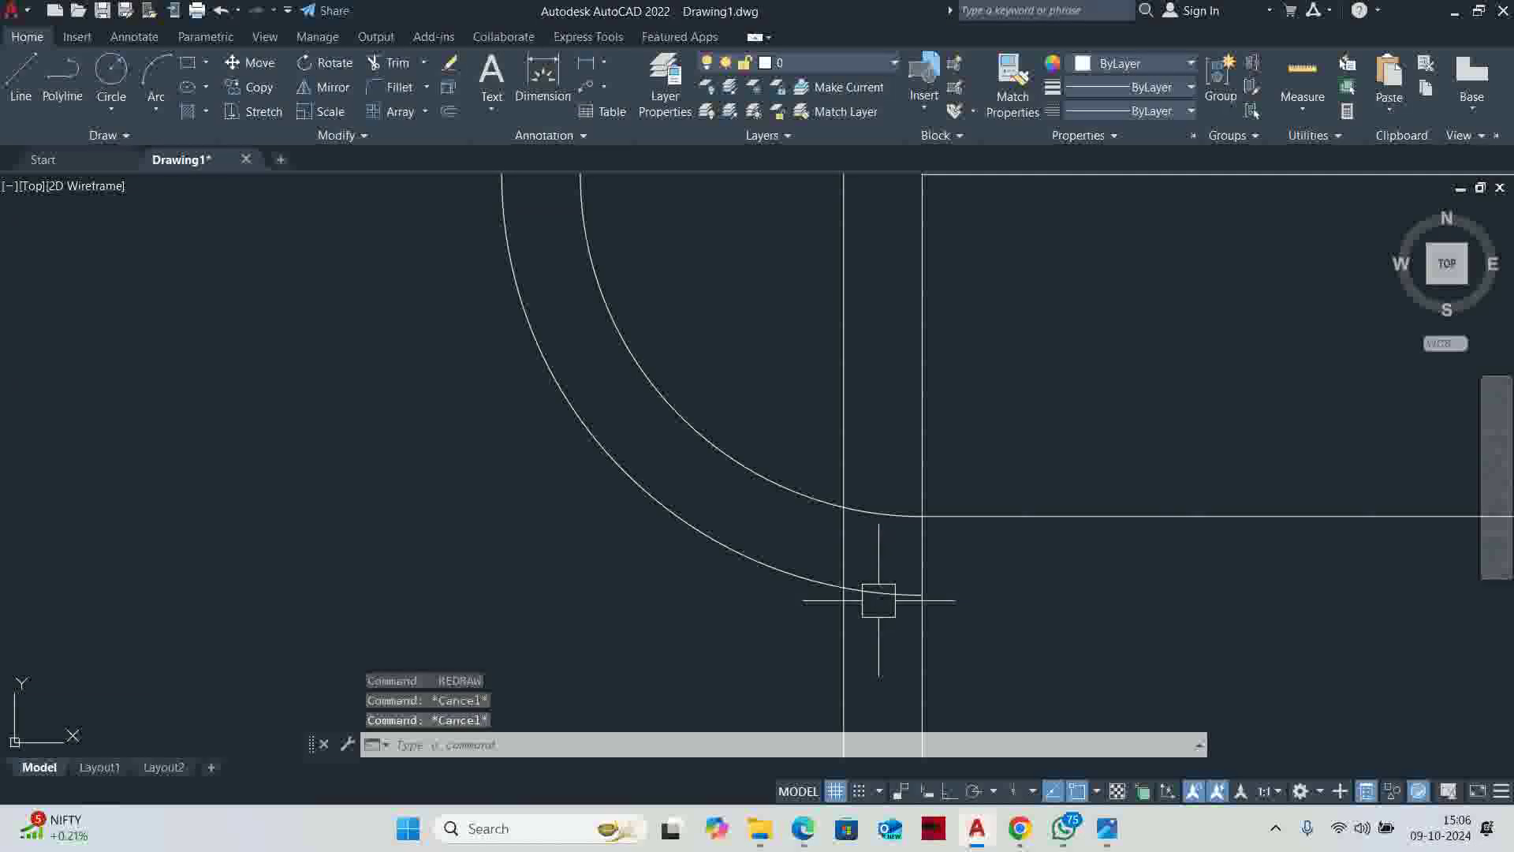
pyautogui.write('tr')
pyautogui.press('Return')
pyautogui.scroll(-2, 838, 456)
pyautogui.scroll(3, 838, 455)
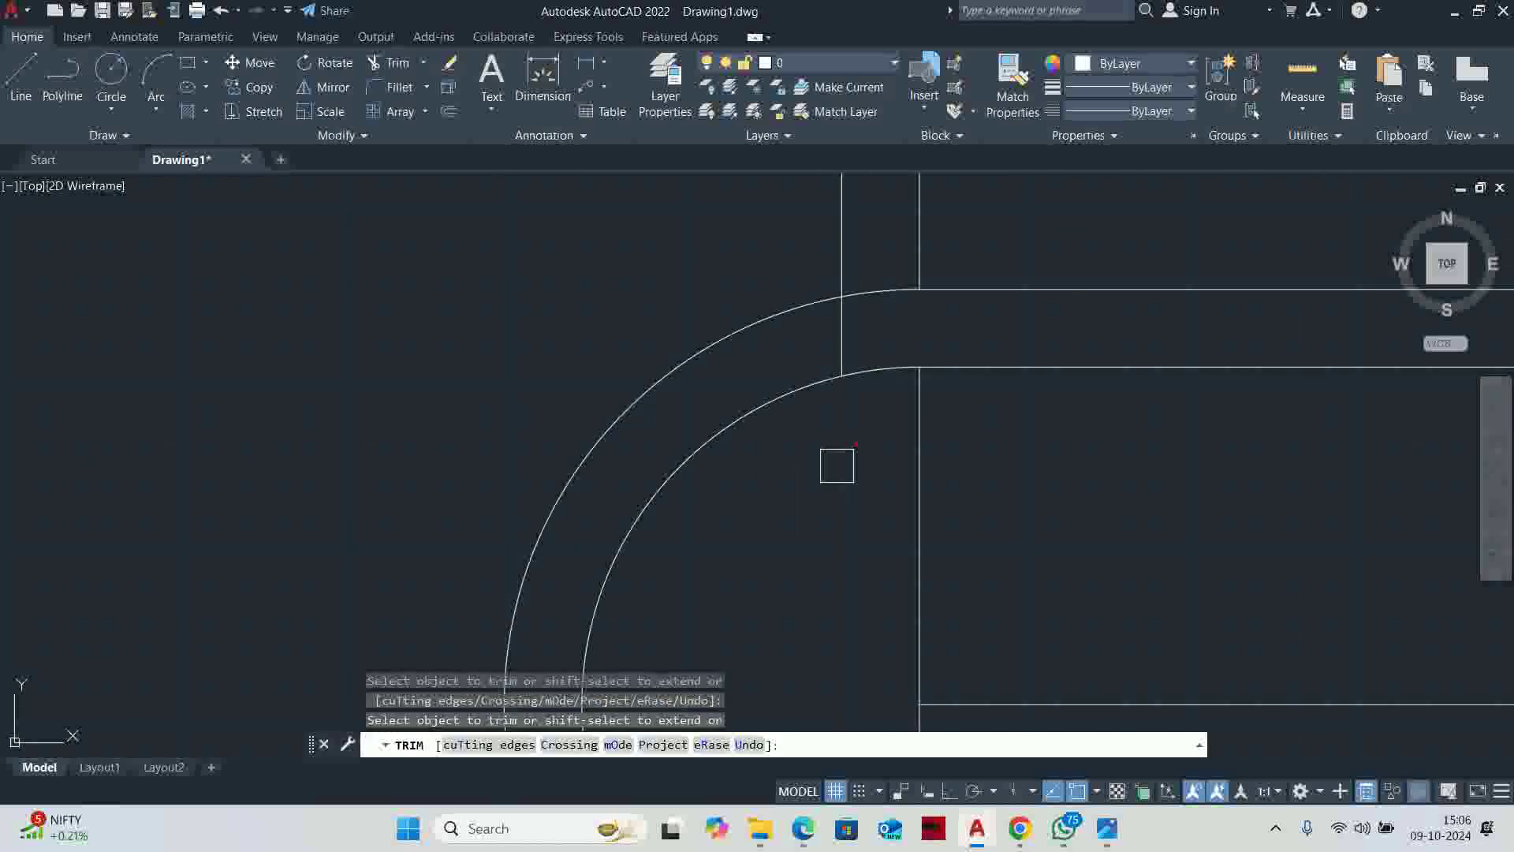
pyautogui.click(886, 264)
pyautogui.press('Return')
pyautogui.press('Return')
pyautogui.scroll(-1, 890, 296)
pyautogui.press('Escape')
pyautogui.scroll(-4, 891, 295)
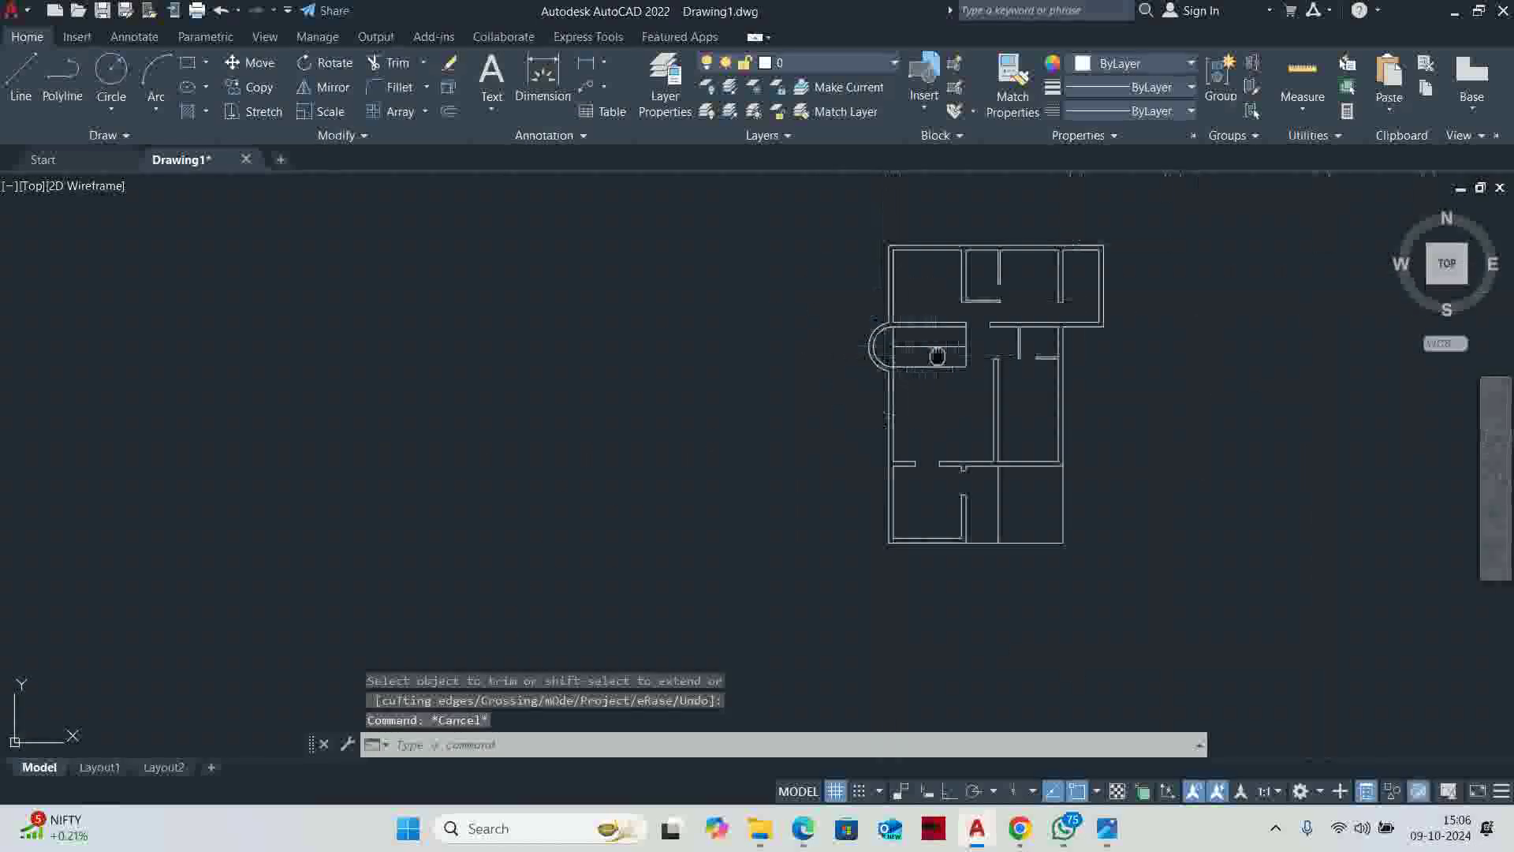
pyautogui.scroll(3, 842, 380)
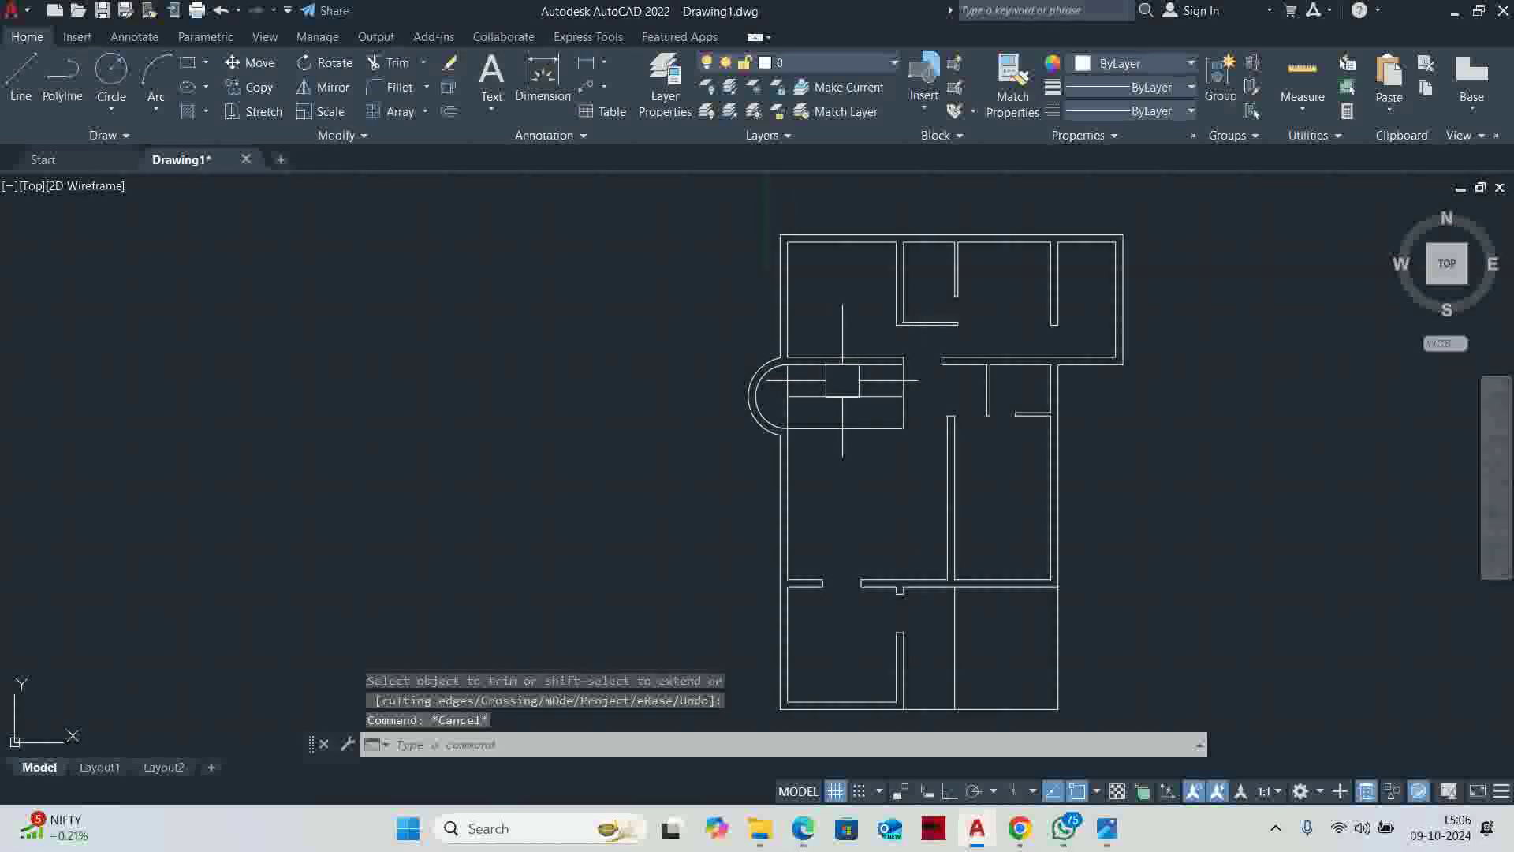
# Undo the trimming, the arc offset and the fillet at the staircase's left end
pyautogui.hotkey('ctrl', 'z')
pyautogui.hotkey('ctrl', 'z')
pyautogui.hotkey('ctrl', 'z')
pyautogui.hotkey('ctrl', 'z')
pyautogui.hotkey('ctrl', 'z')
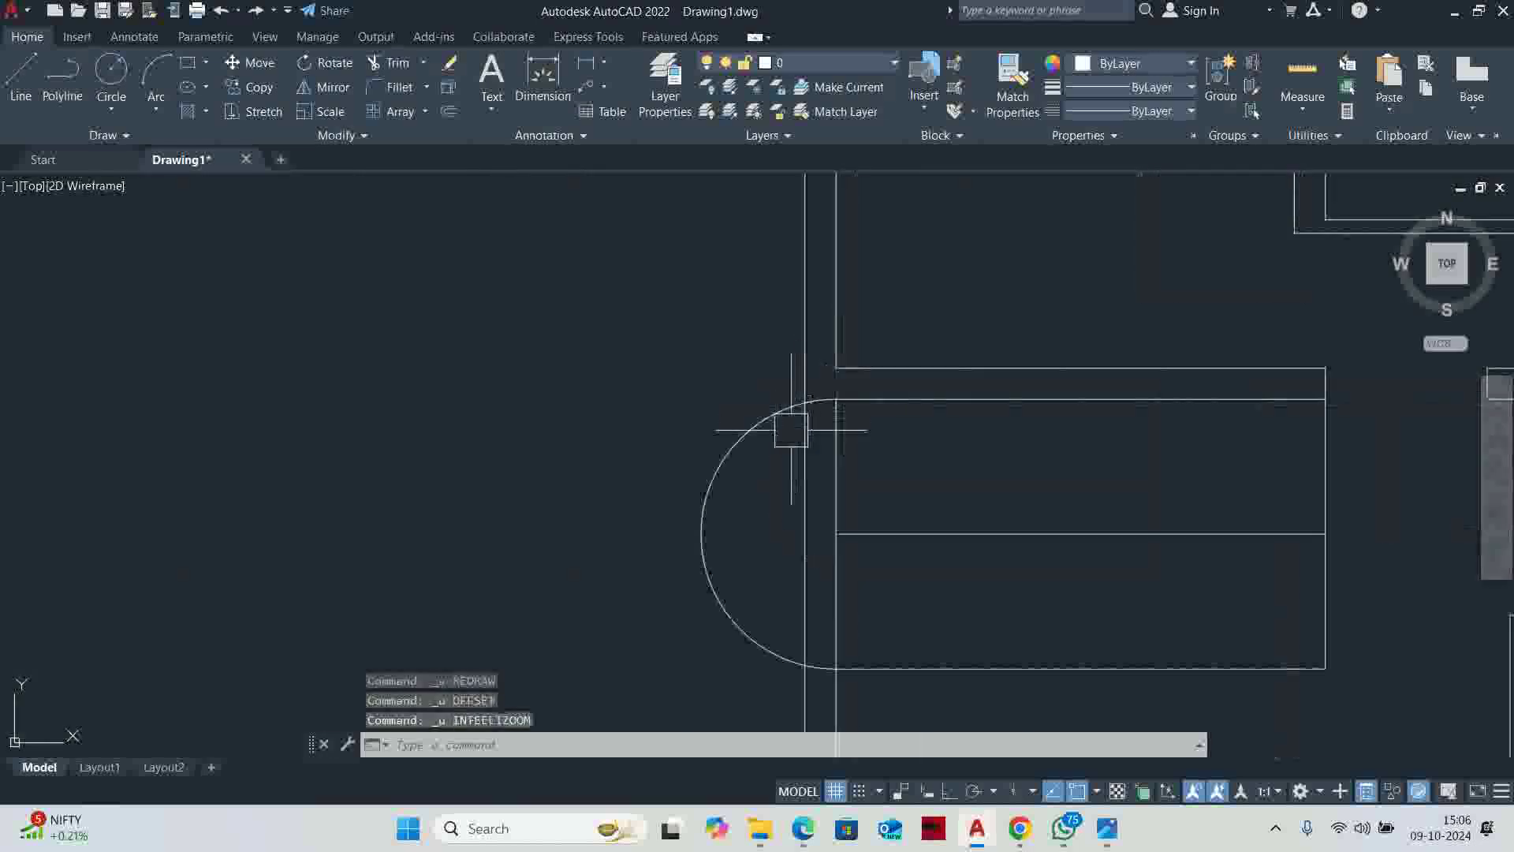
# Set the fillet radius to 0 and fillet the staircase's bottom and top lines into a semicircle at the left end
pyautogui.scroll(-1, 749, 466)
pyautogui.write('f')
pyautogui.press('Return')
pyautogui.scroll(1, 761, 467)
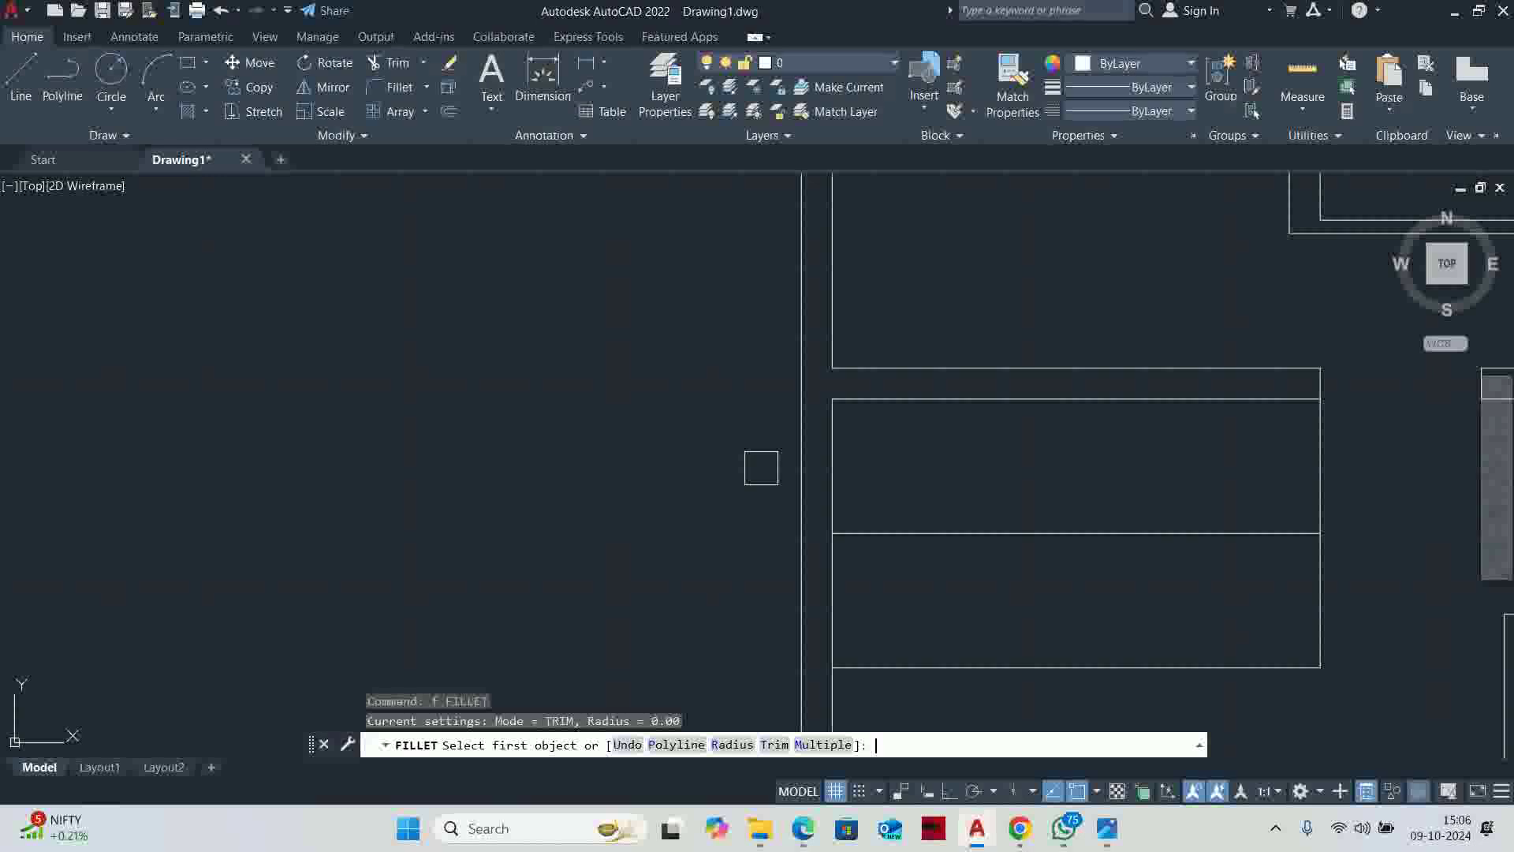
pyautogui.write('r')
pyautogui.press('Return')
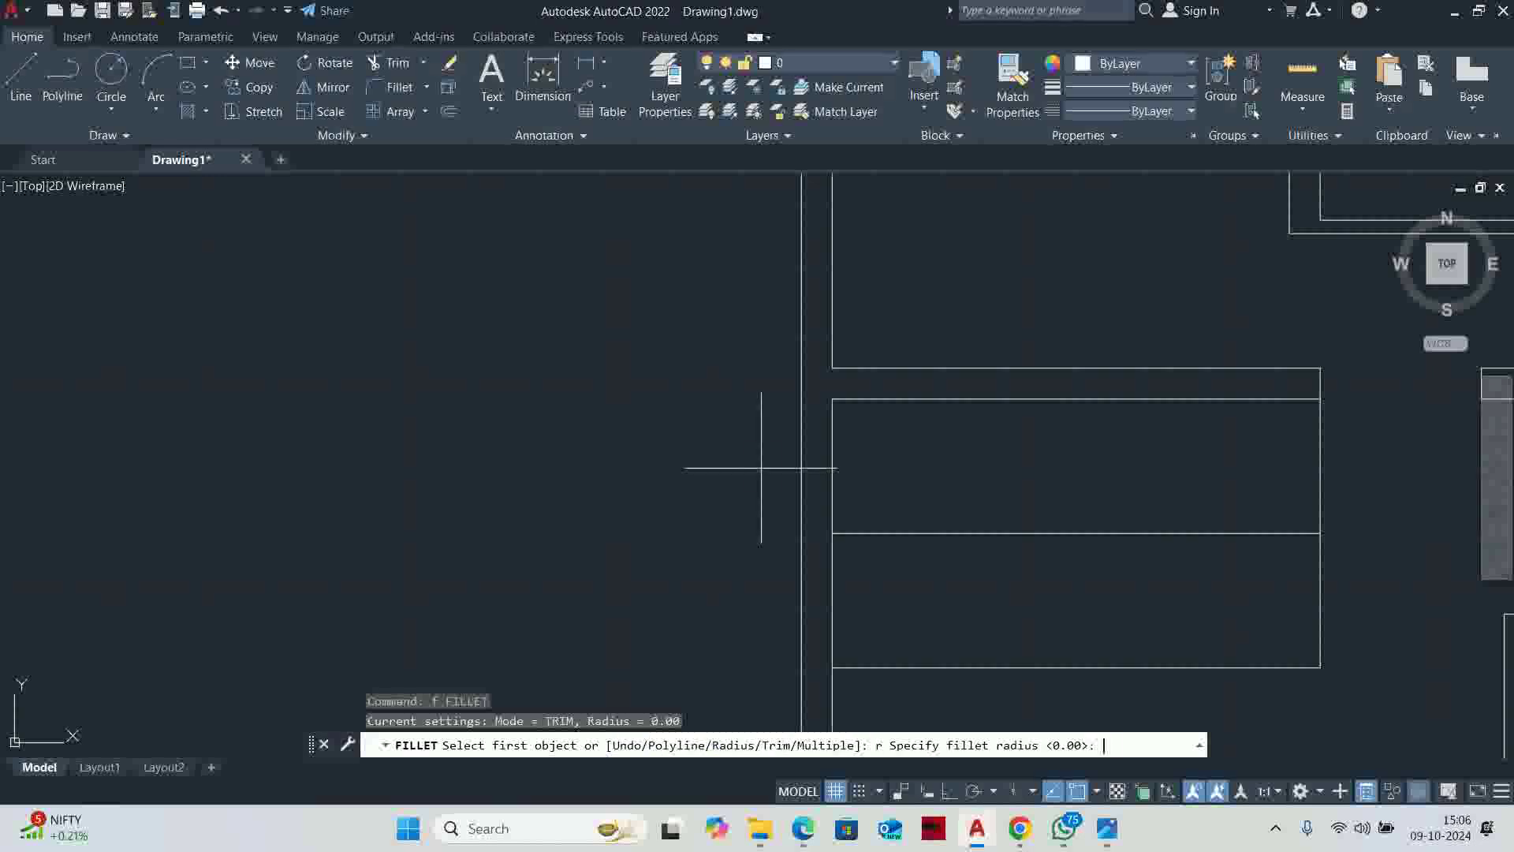
pyautogui.write('0')
pyautogui.press('Return')
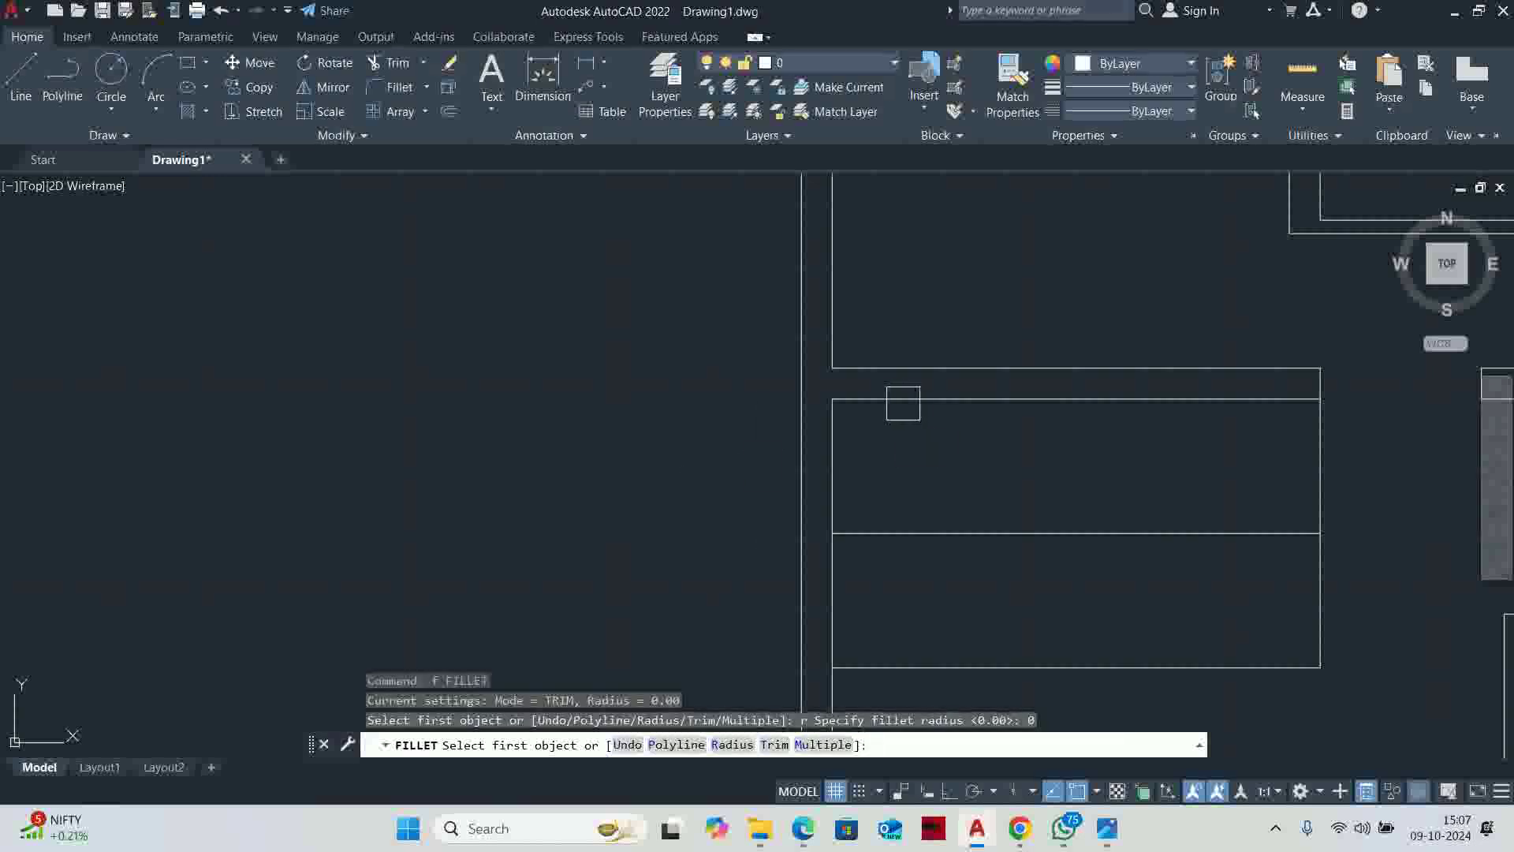
pyautogui.scroll(-1, 903, 404)
pyautogui.moveTo(901, 420); pyautogui.dragTo(898, 433, button='middle')
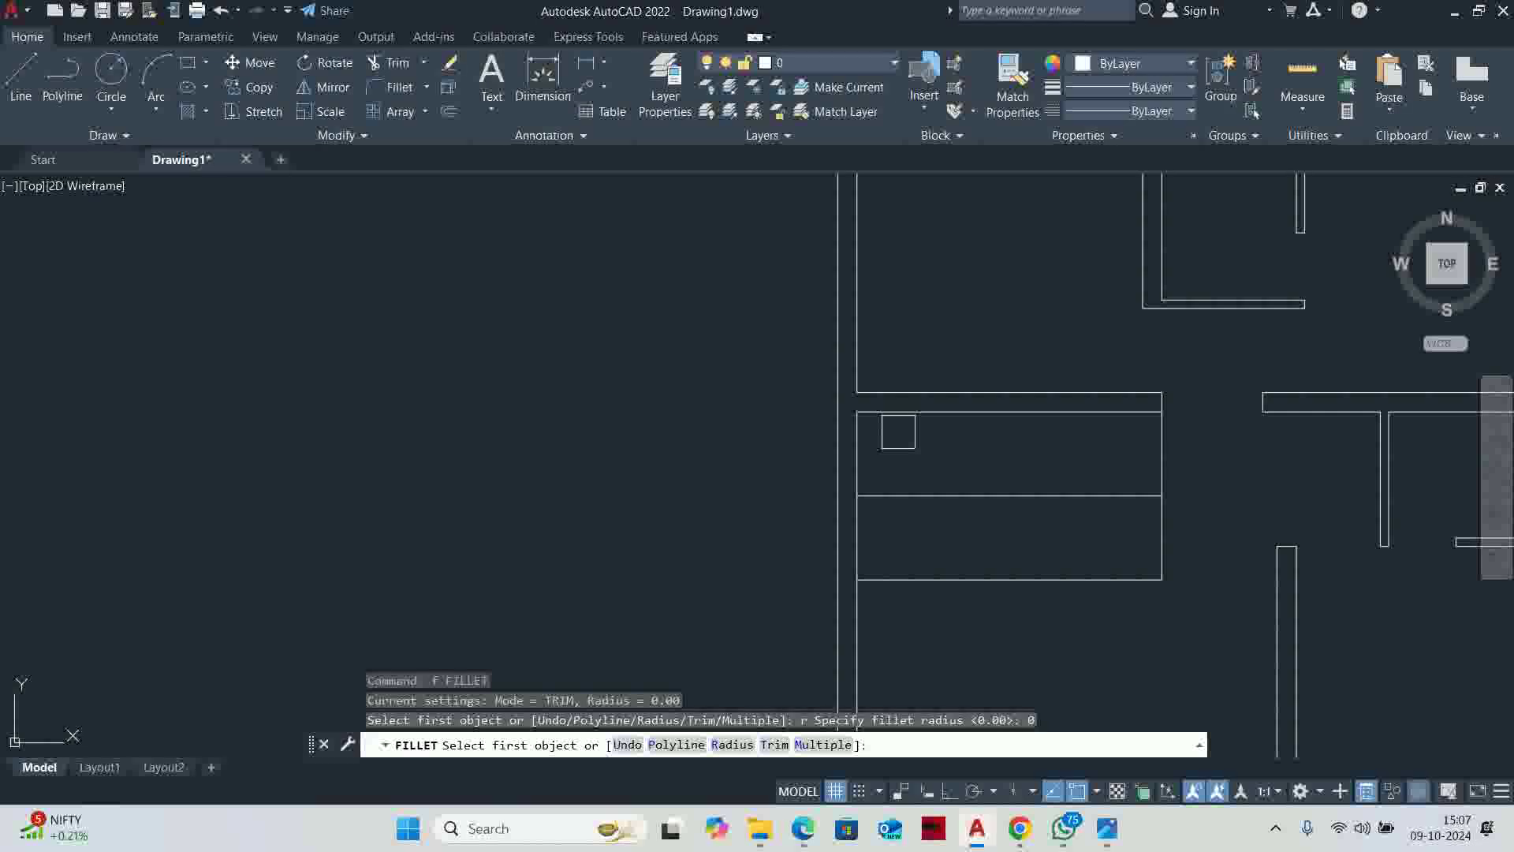
pyautogui.click(890, 580)
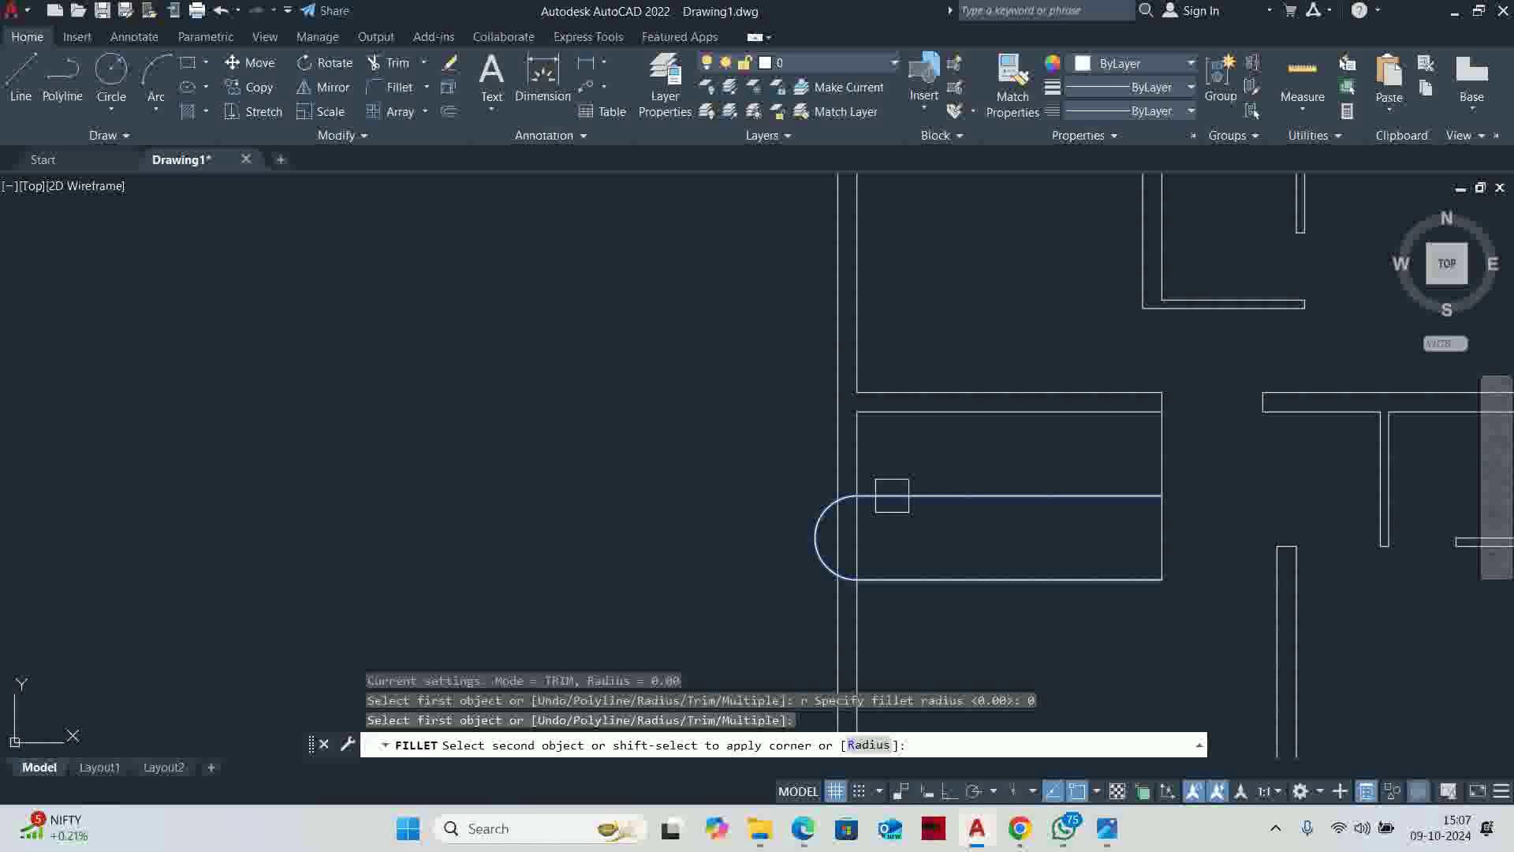
pyautogui.click(897, 426)
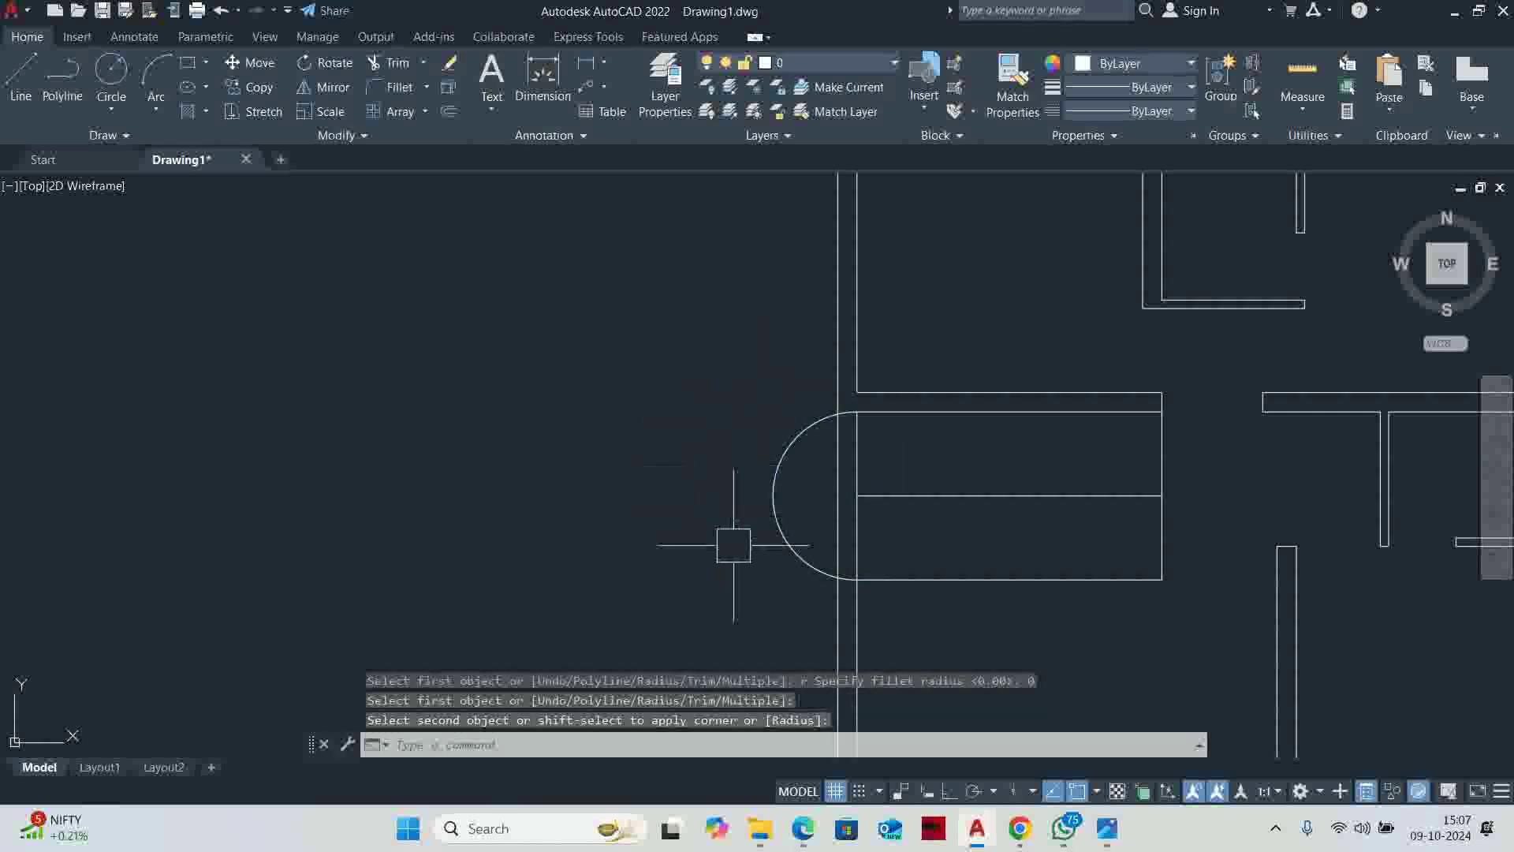
# Offset the staircase's semicircle 23 cm outward to form the curved outer wall
pyautogui.press('Escape')
pyautogui.write('o')
pyautogui.press('Return')
pyautogui.write('23')
pyautogui.press('Return')
pyautogui.click(773, 505)
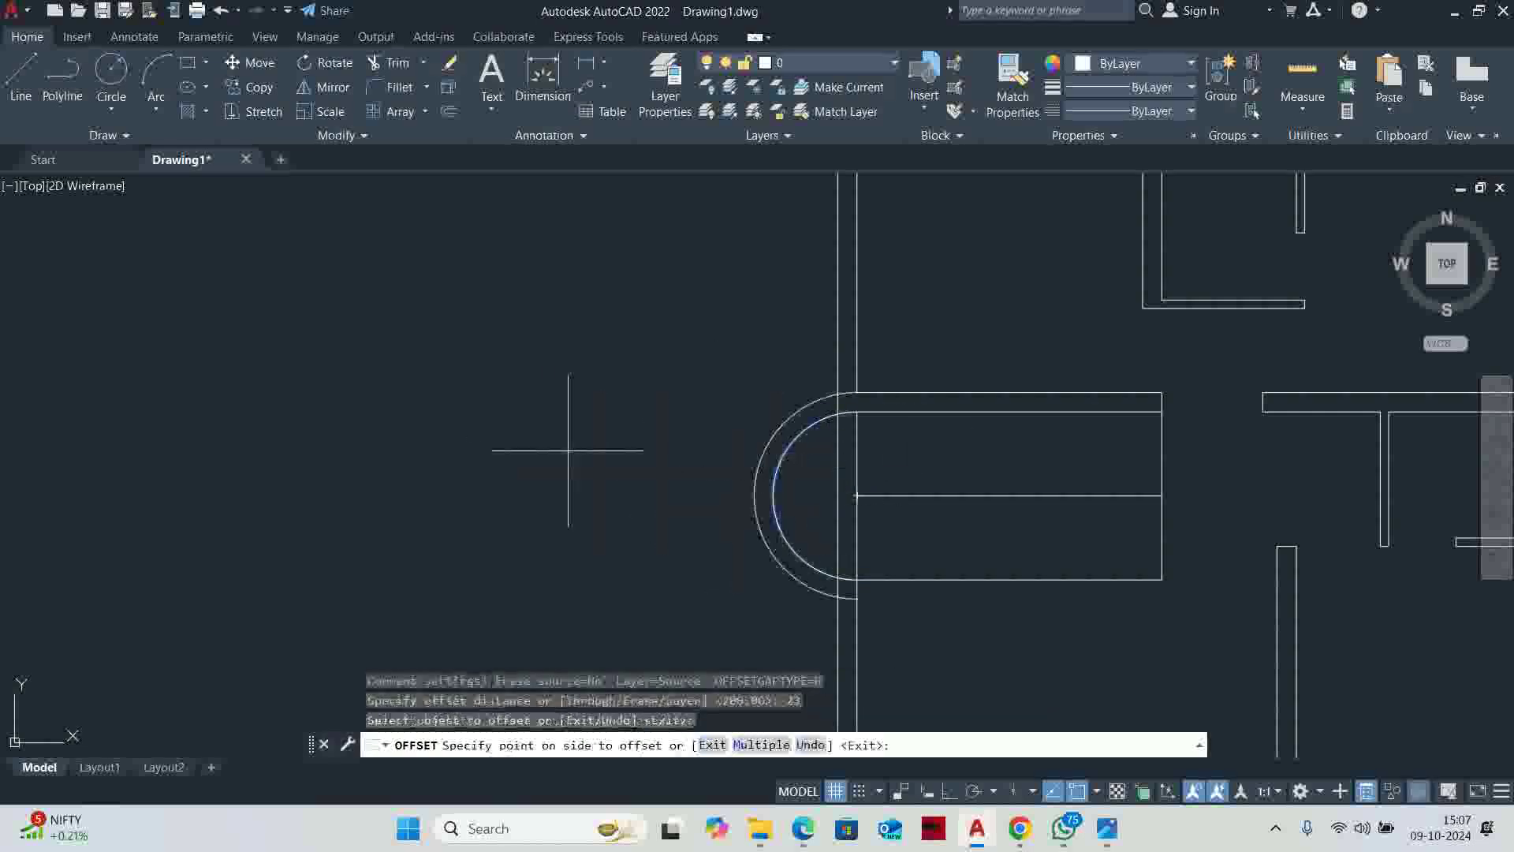
pyautogui.click(642, 541)
pyautogui.press('Escape')
pyautogui.press('Escape')
# Trim the left wall's outer line and the outer arc's overlapping end so the curved wall joins the straight wall cleanly
pyautogui.write('tr')
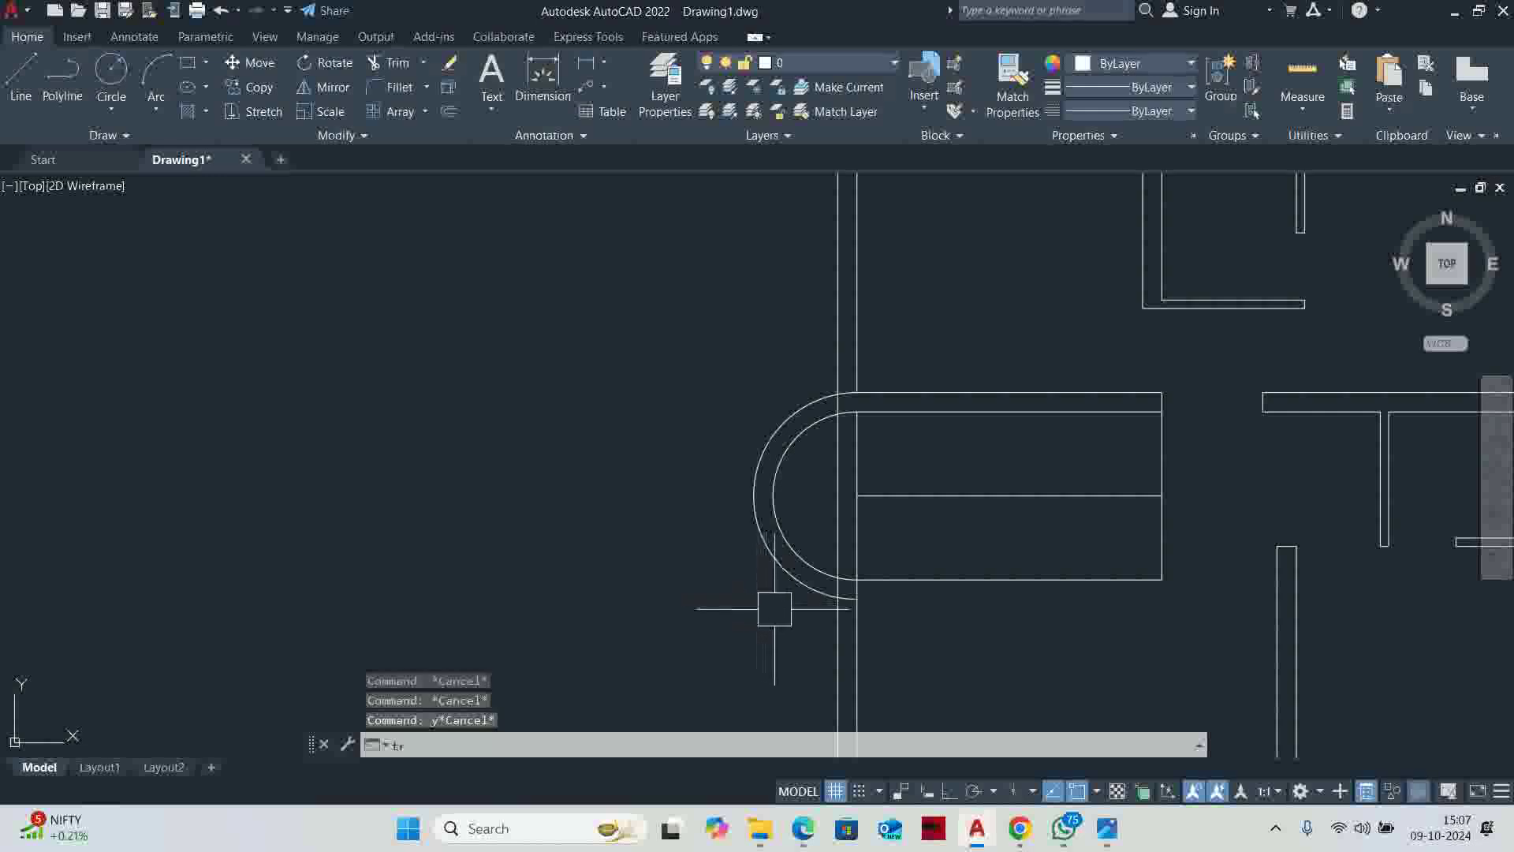
pyautogui.scroll(6, 786, 496)
pyautogui.press('Return')
pyautogui.scroll(-3, 983, 531)
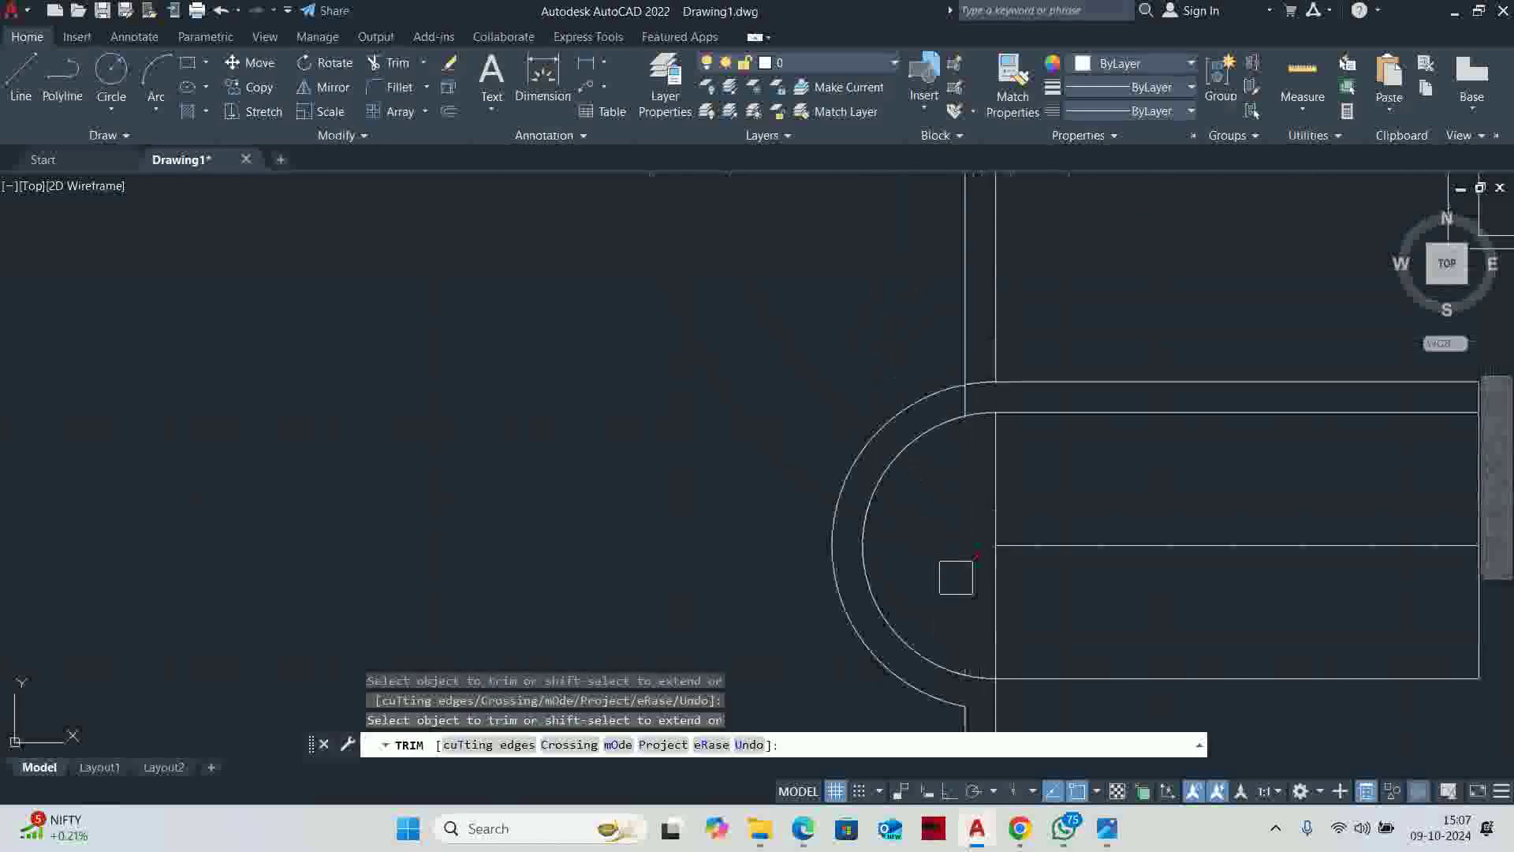
pyautogui.scroll(4, 955, 422)
pyautogui.press('Escape')
pyautogui.scroll(-8, 986, 394)
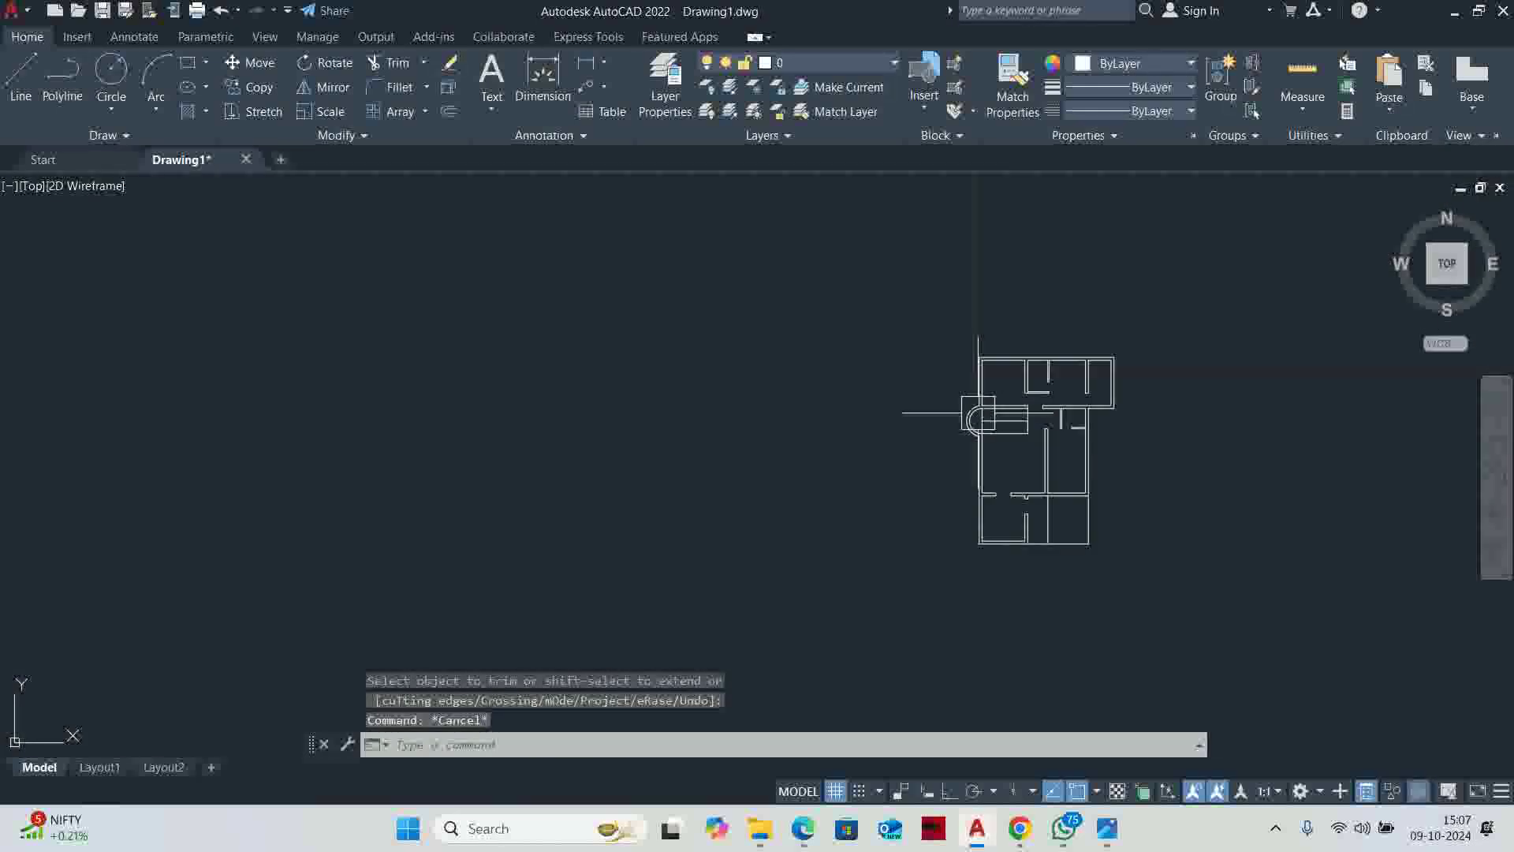
# Check the drawn floor plan's walls, openings and curved staircase against the Exercise 12 reference image Civil WB 013.jpg in Photos
pyautogui.scroll(2, 963, 401)
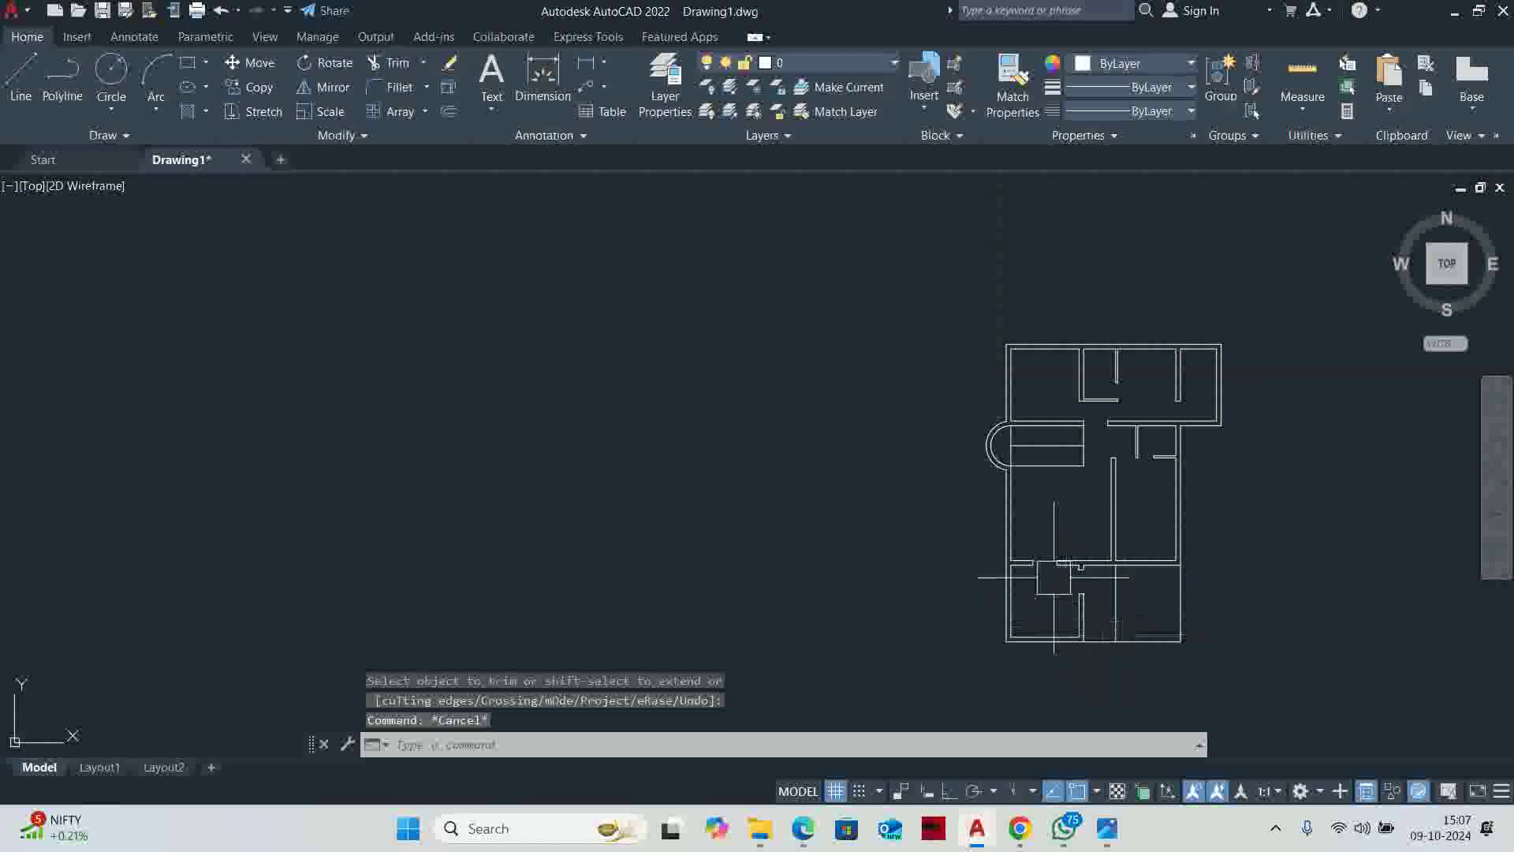
pyautogui.moveTo(1170, 506); pyautogui.dragTo(1028, 503, button='middle')
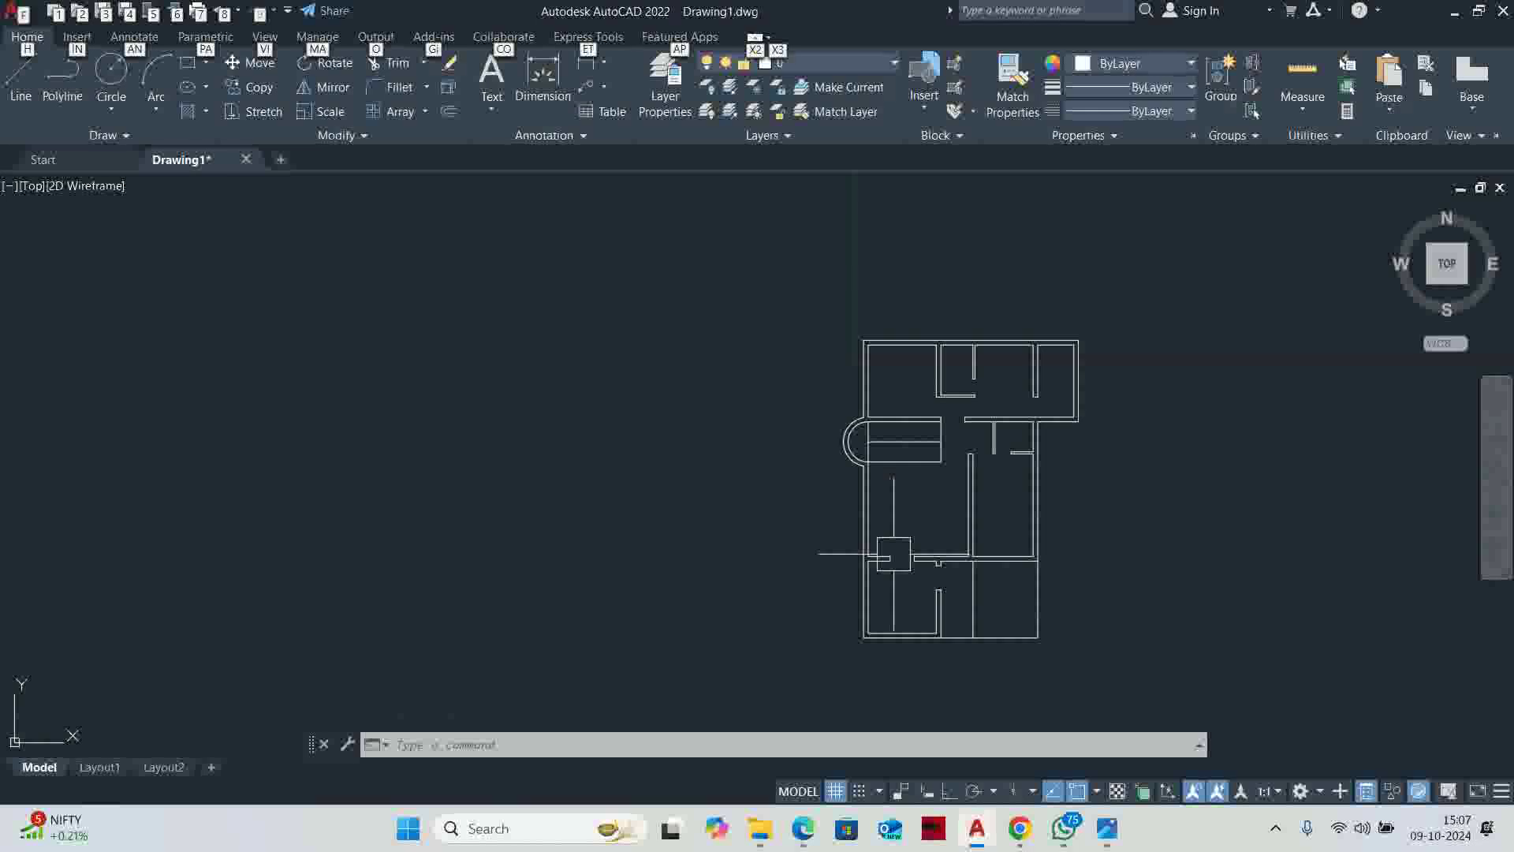
pyautogui.moveTo(894, 554)
pyautogui.hotkey('alt', 'Tab')
pyautogui.scroll(-4, 912, 413)
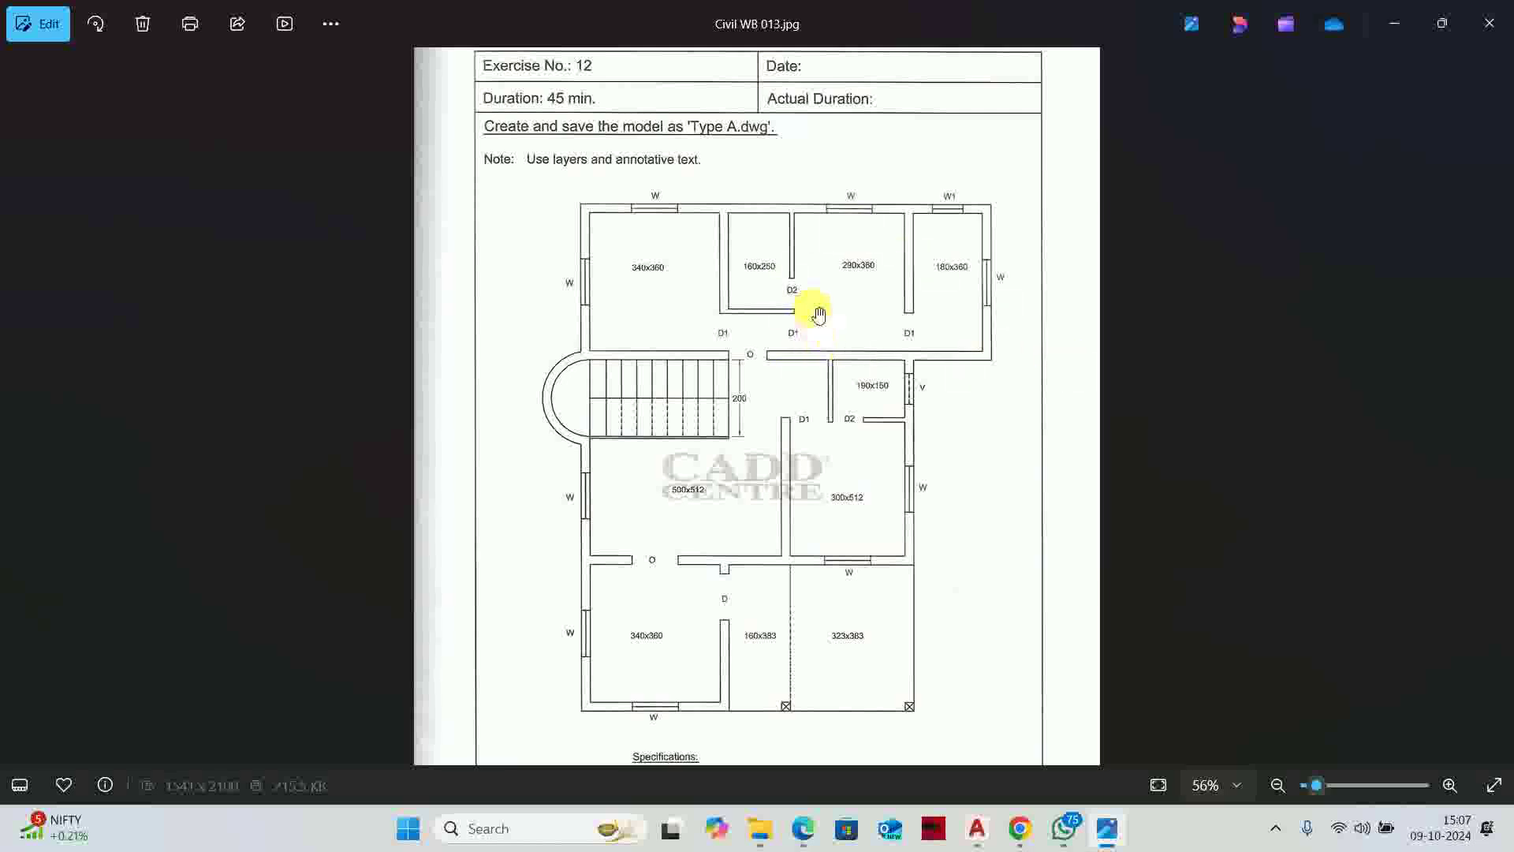
pyautogui.hotkey('alt', 'Tab')
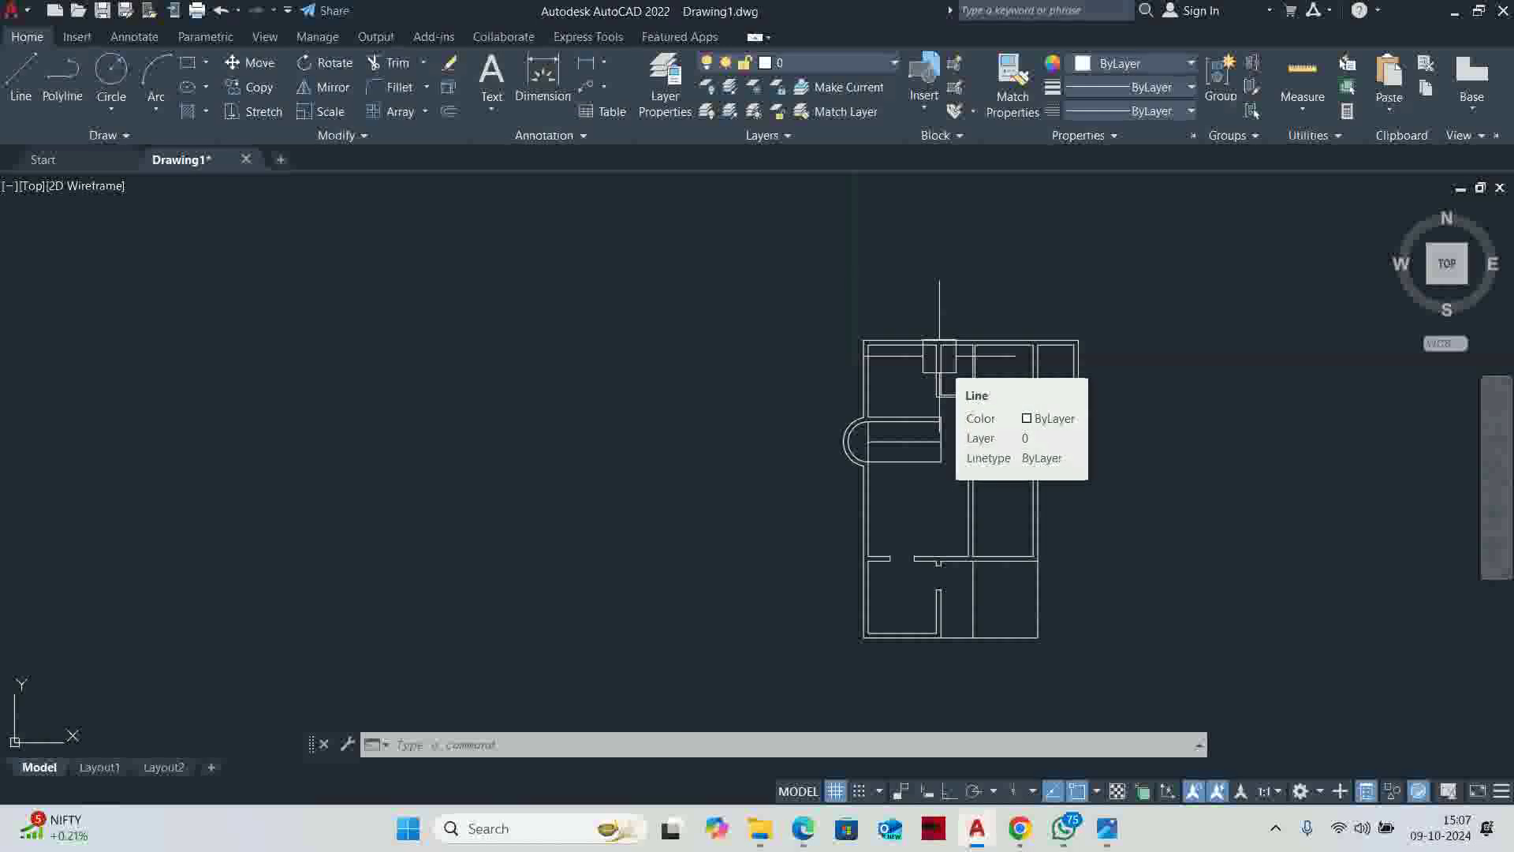
pyautogui.scroll(6, 939, 386)
pyautogui.scroll(-4, 921, 405)
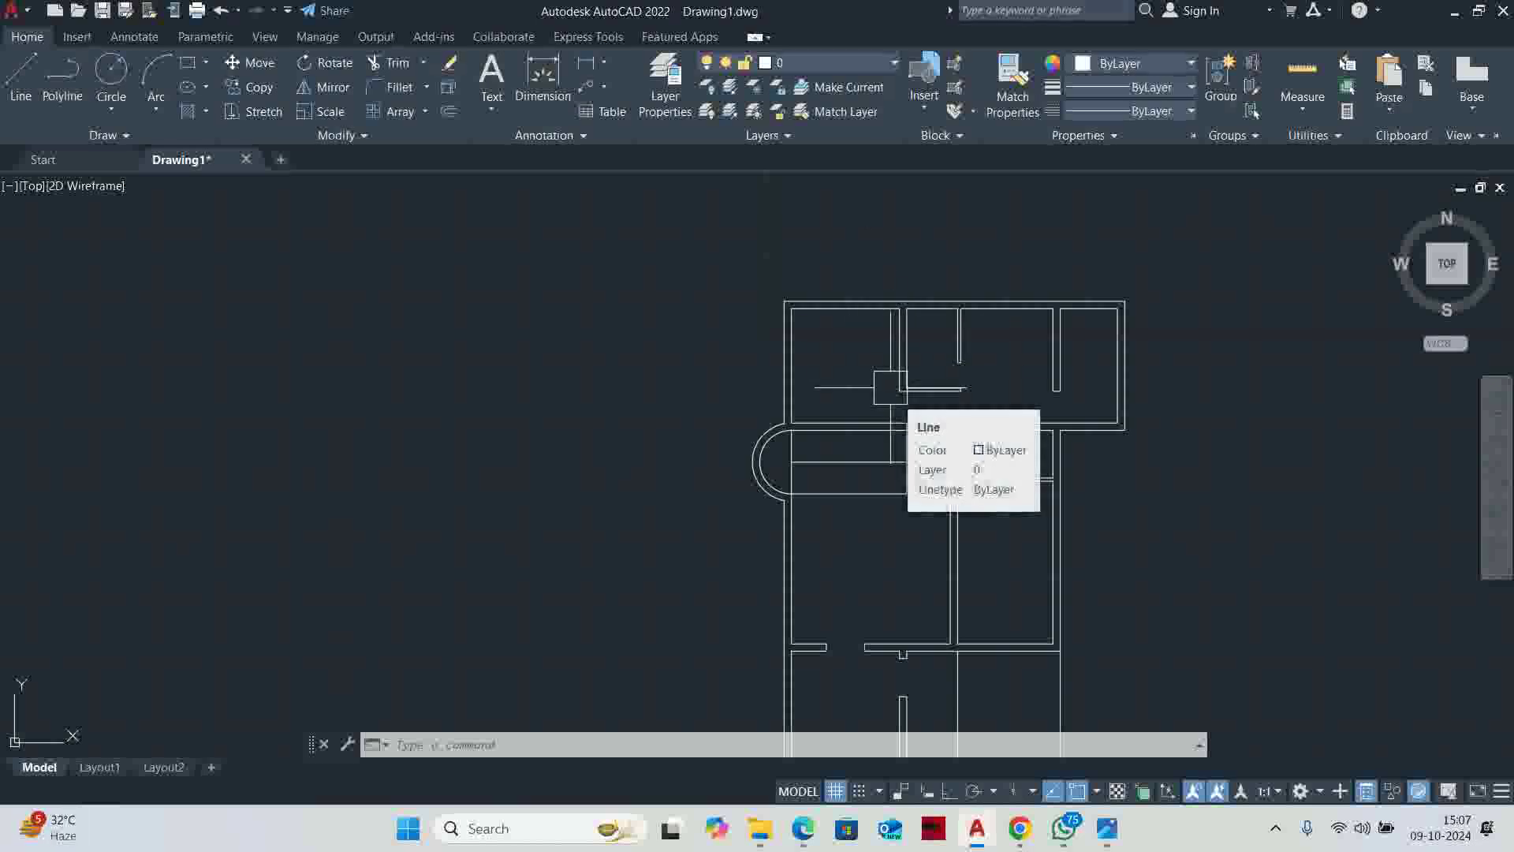
pyautogui.scroll(-3, 890, 387)
pyautogui.moveTo(897, 426); pyautogui.dragTo(816, 408, button='middle')
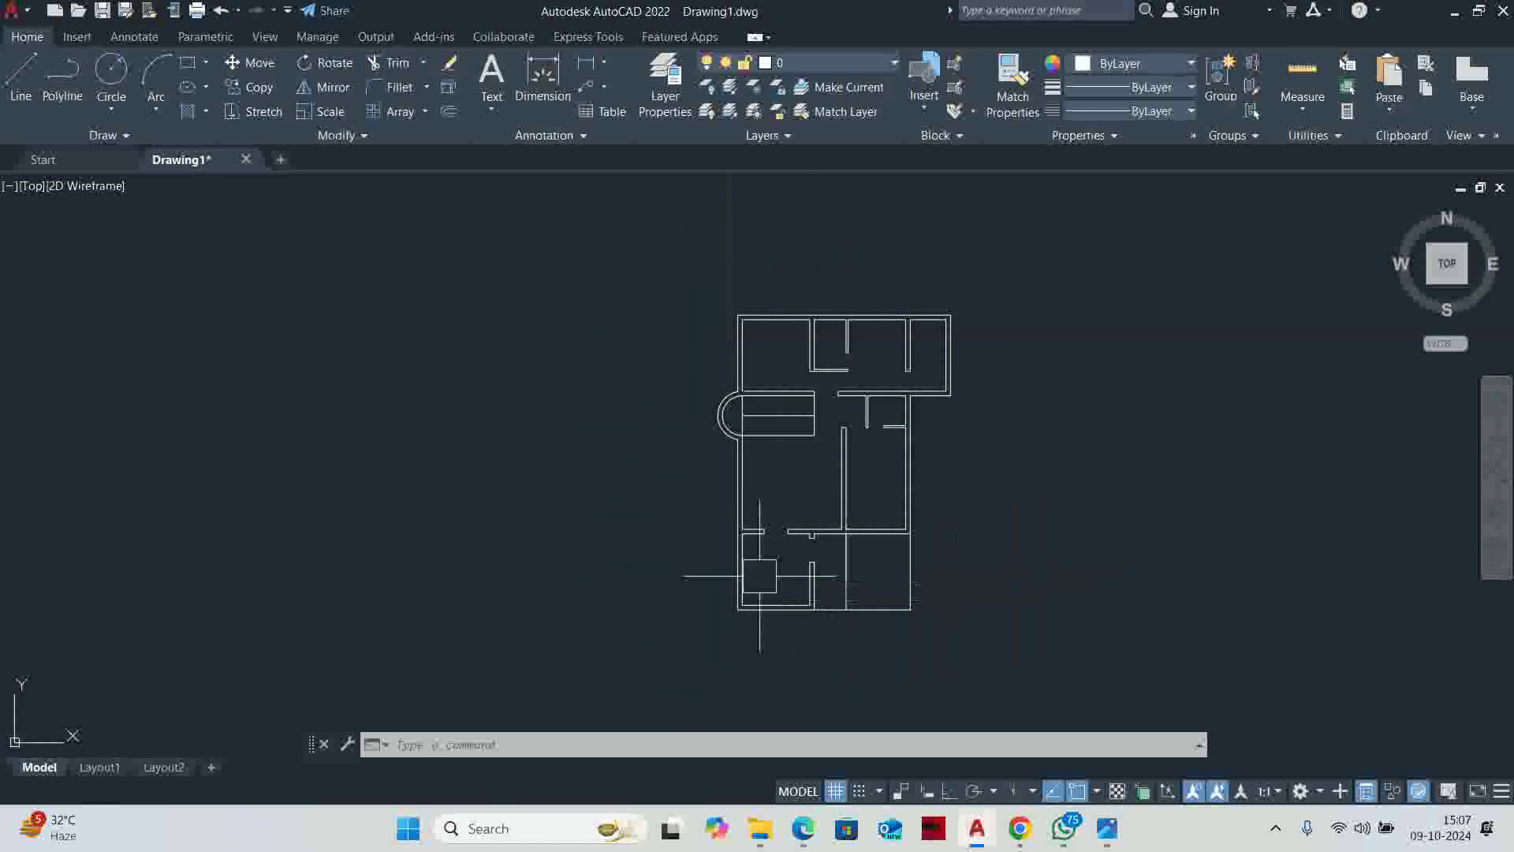
pyautogui.scroll(2, 922, 574)
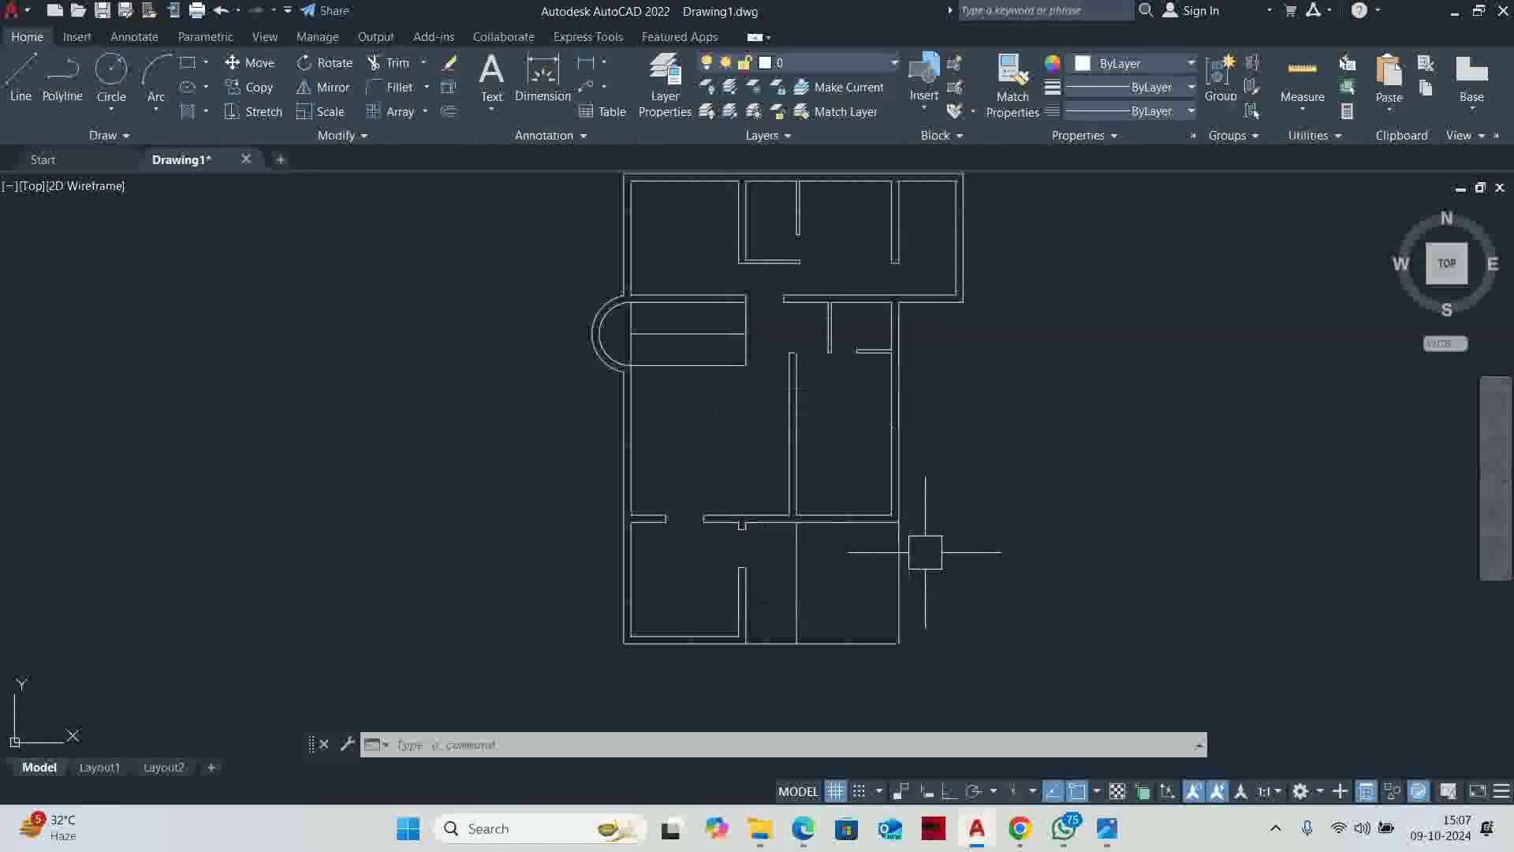
pyautogui.moveTo(919, 547); pyautogui.dragTo(862, 581, button='middle')
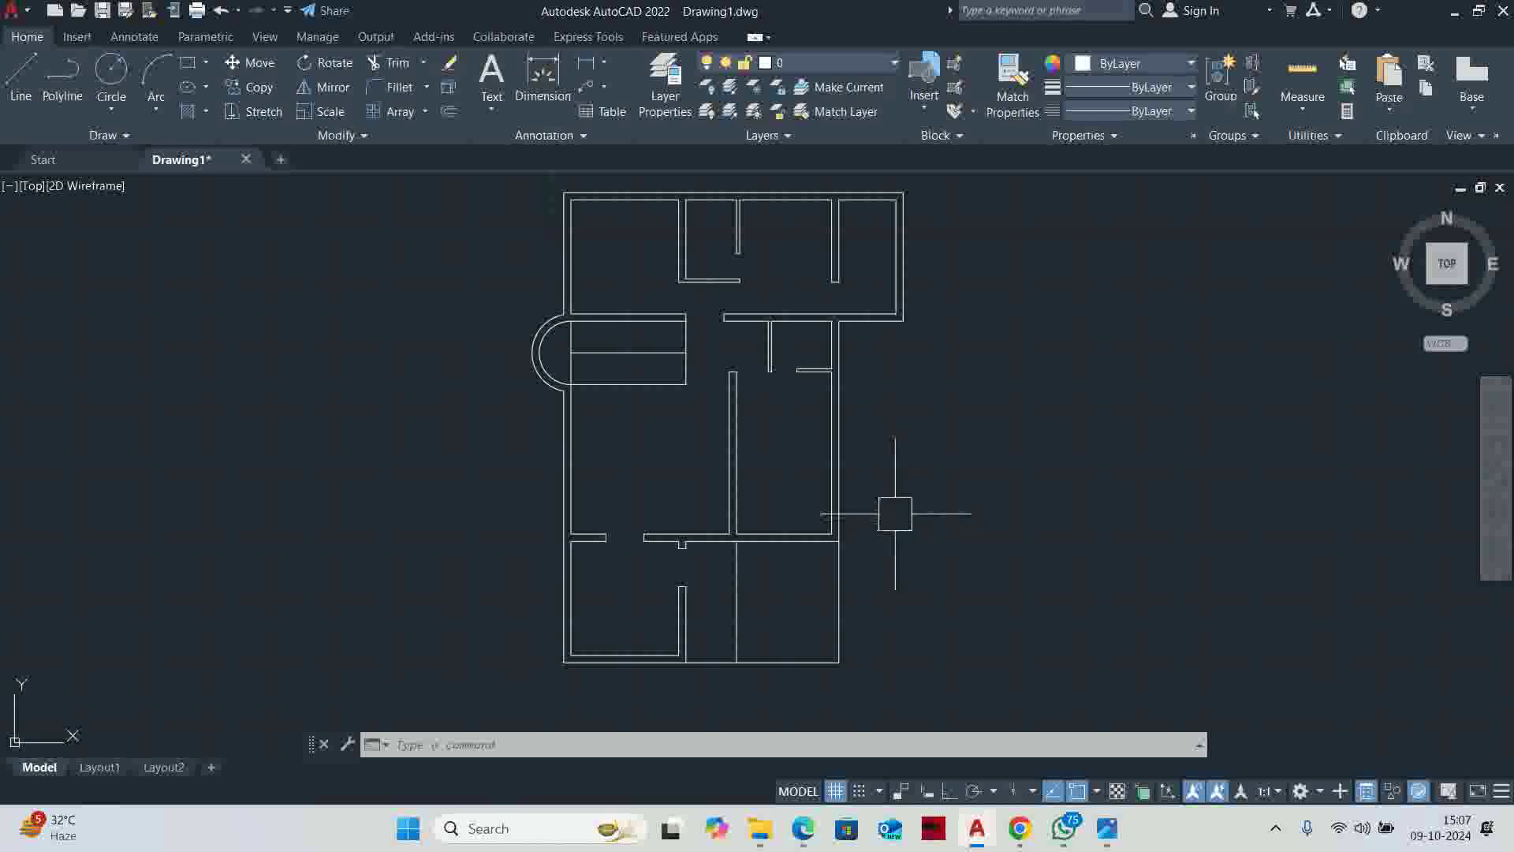
pyautogui.moveTo(895, 515); pyautogui.dragTo(899, 533, button='middle')
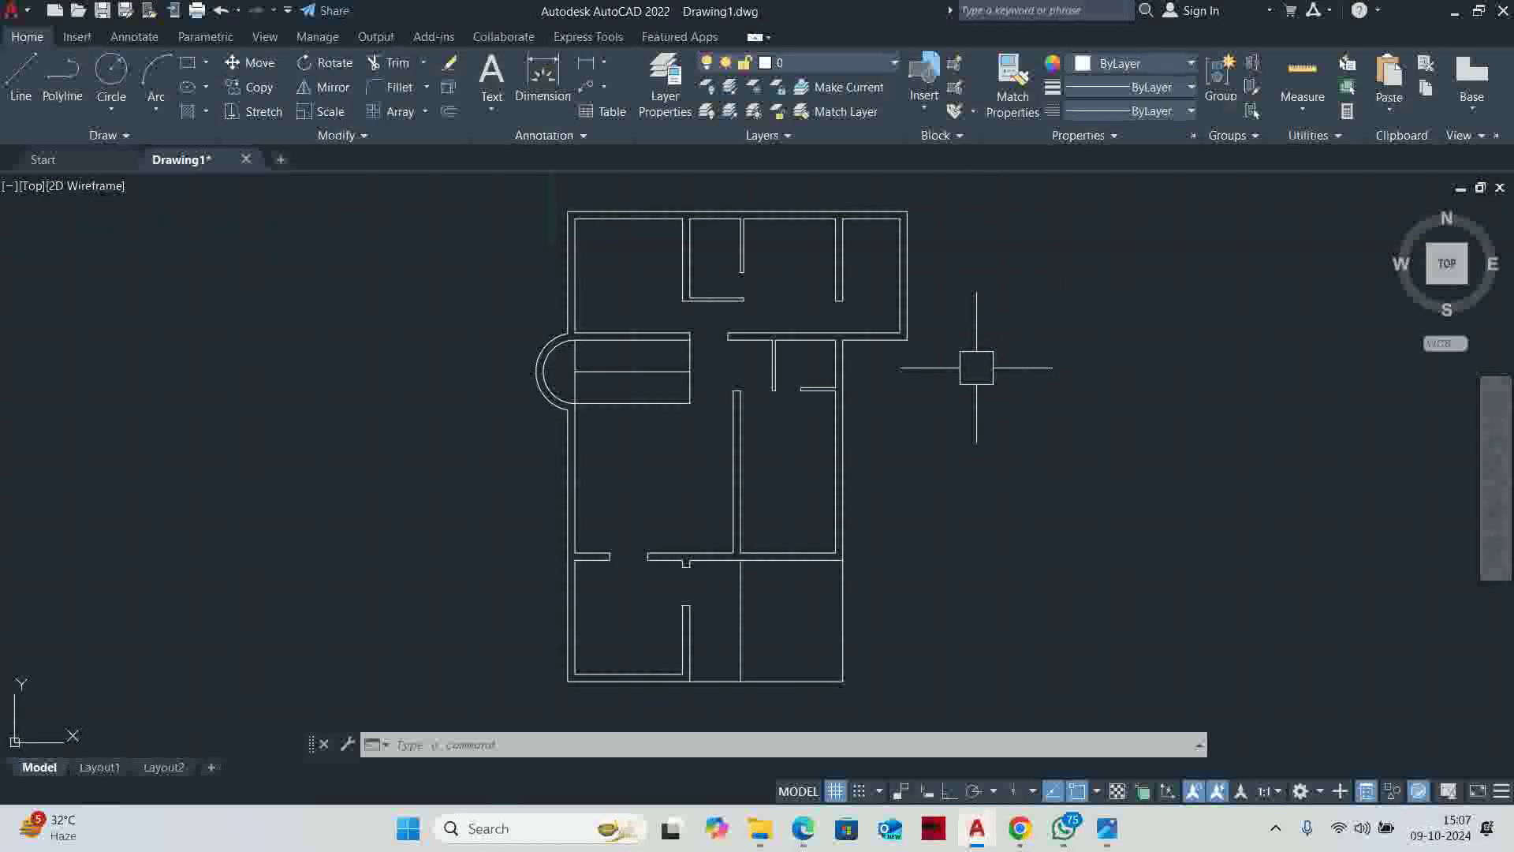